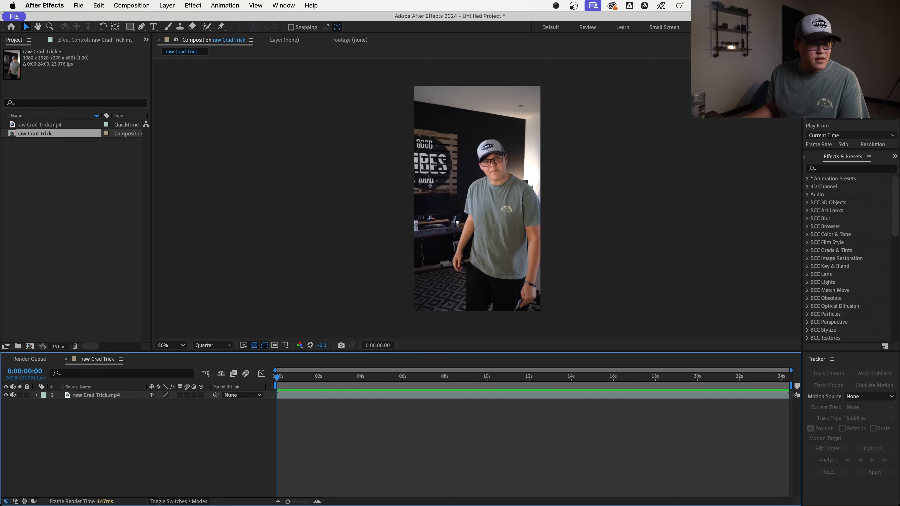
# Step: Play the raw card trick clip from the start and examine the card throw at about 7 seconds
pyautogui.moveTo(311, 378); pyautogui.dragTo(317, 381)
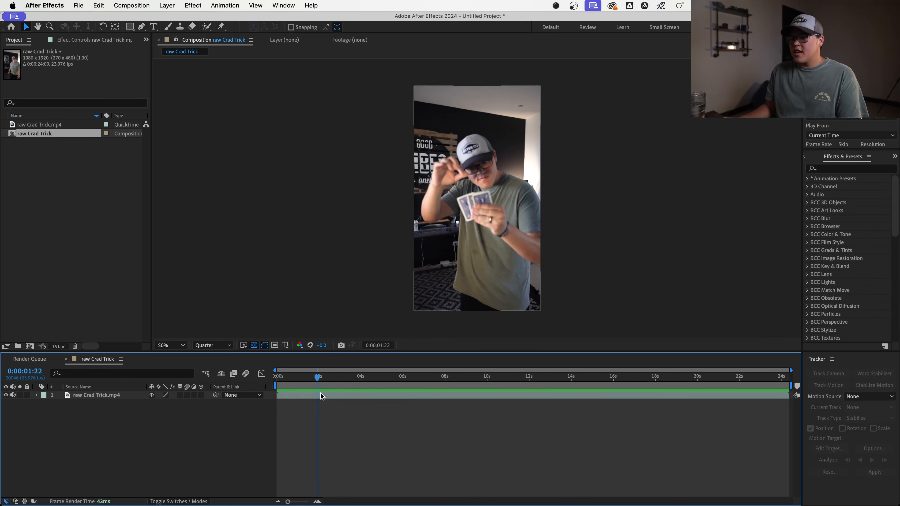
pyautogui.moveTo(318, 384); pyautogui.dragTo(246, 399)
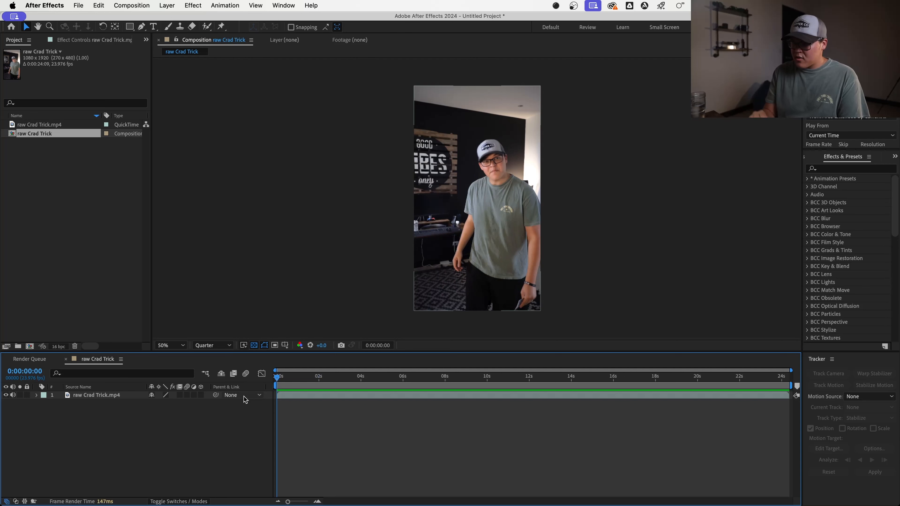
pyautogui.press('space')
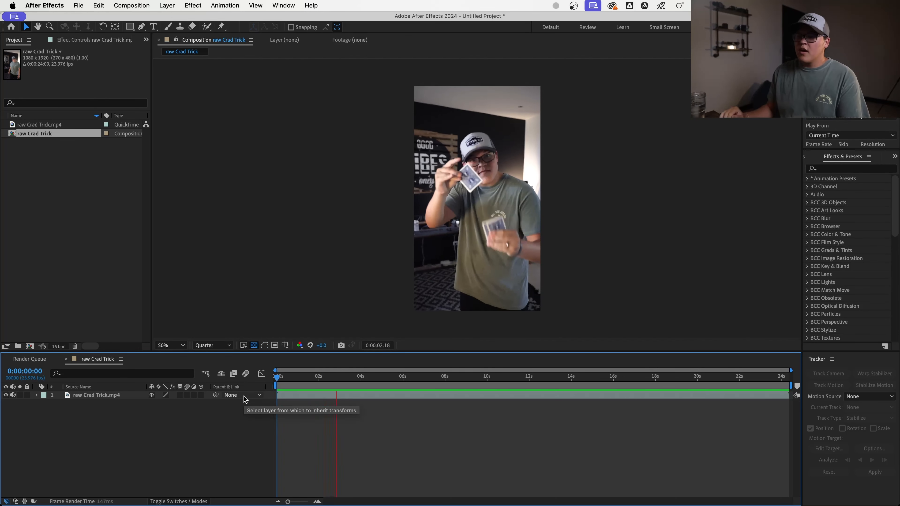
pyautogui.press('space')
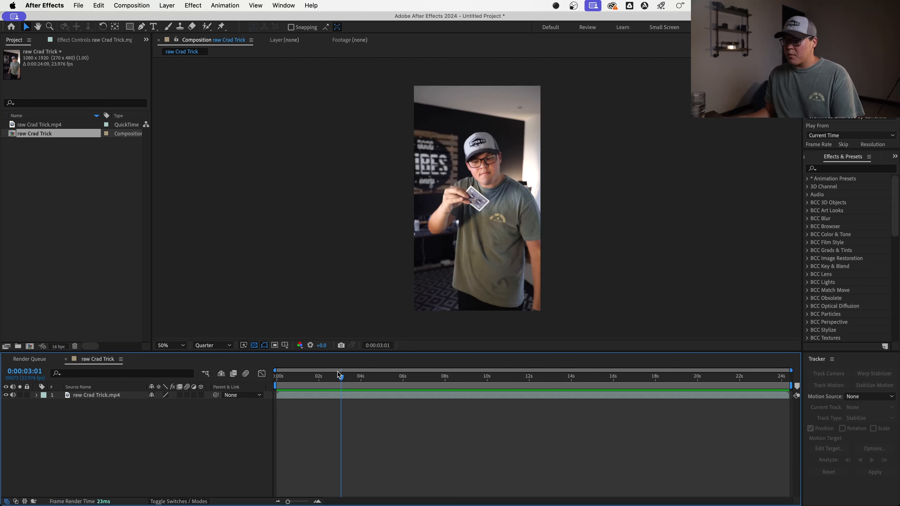
pyautogui.press('space')
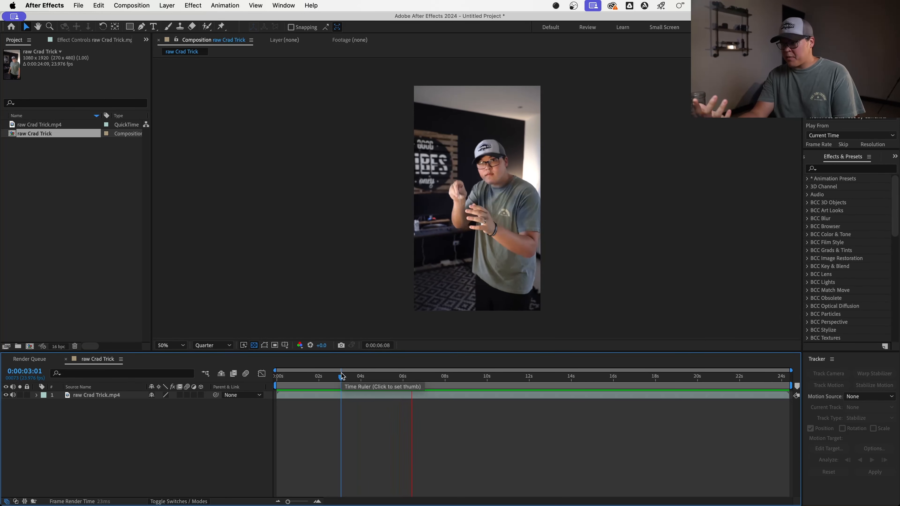
pyautogui.press('space')
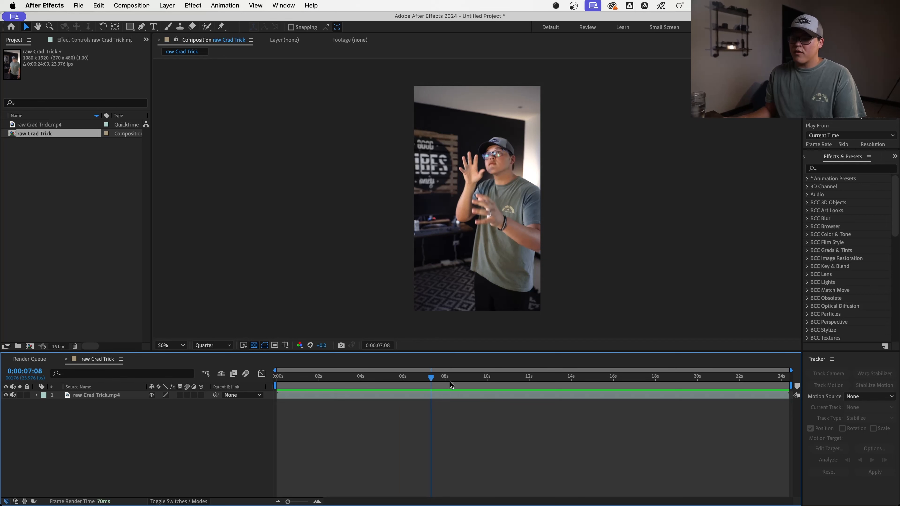
pyautogui.moveTo(430, 384)
pyautogui.mouseDown()
pyautogui.moveTo(420, 381)
pyautogui.moveTo(433, 382)
pyautogui.mouseUp()
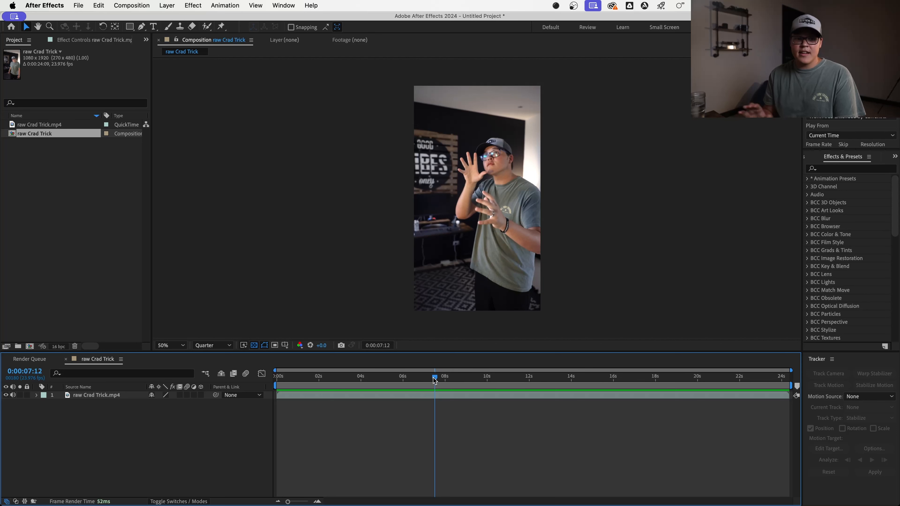
pyautogui.moveTo(434, 378); pyautogui.dragTo(438, 379)
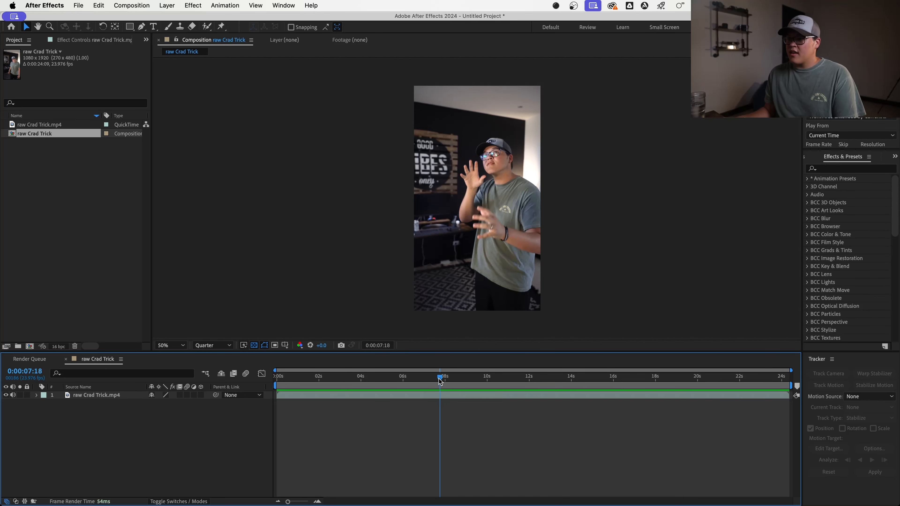
# Step: Play the rest of the clip and examine the card handoff near 14 seconds and the card face shots from 18 to 21 seconds
pyautogui.press('space')
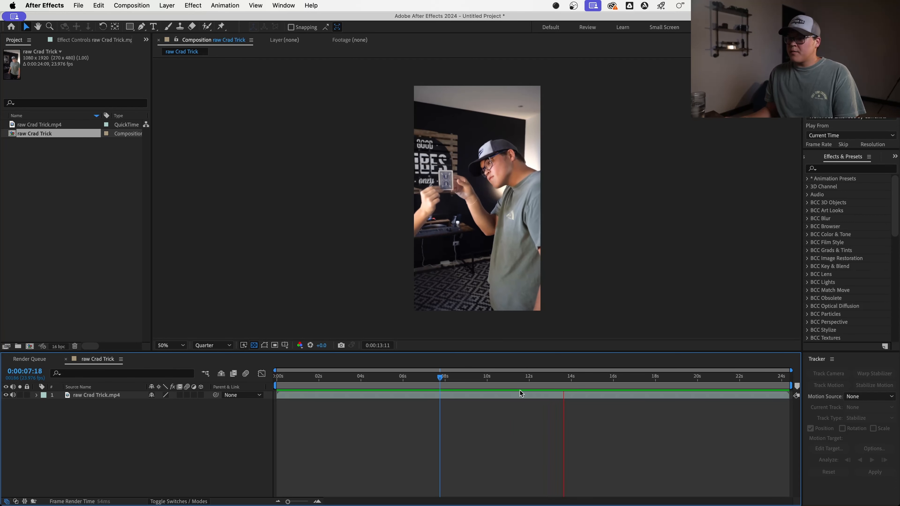
pyautogui.press('space')
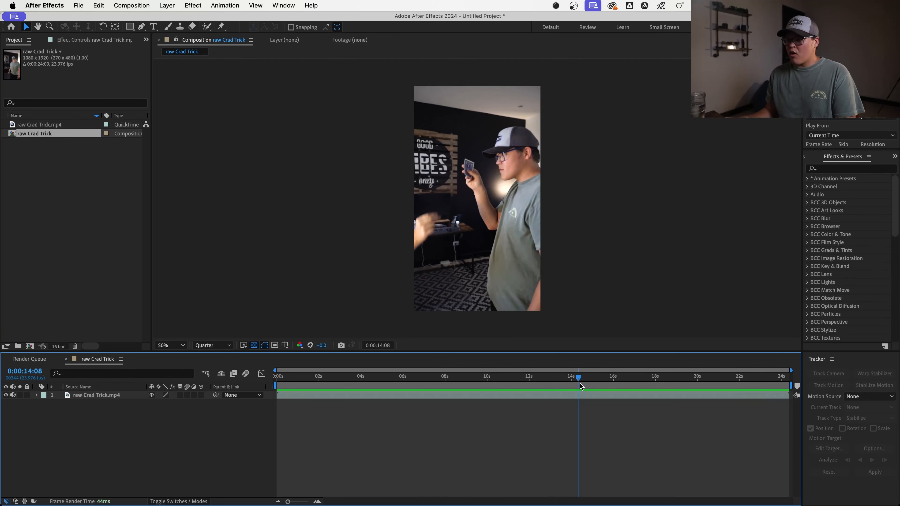
pyautogui.moveTo(578, 383); pyautogui.dragTo(559, 384)
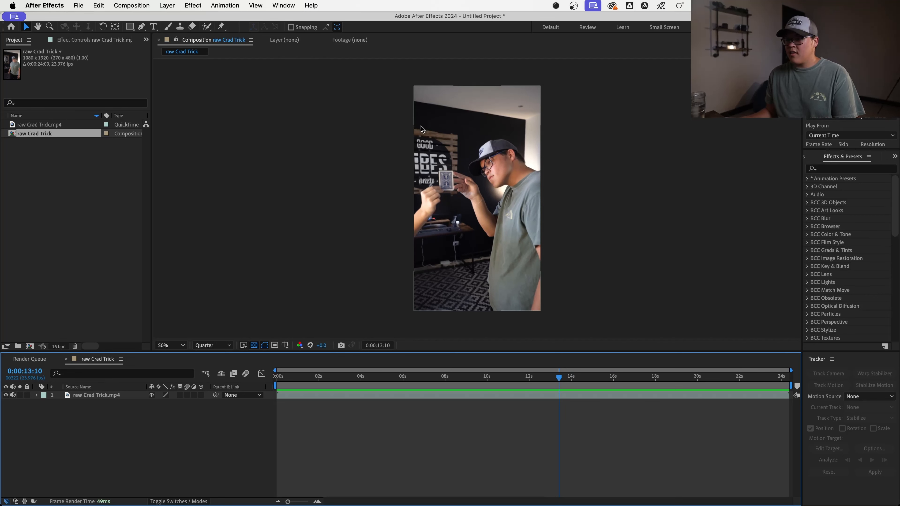
pyautogui.moveTo(559, 382); pyautogui.dragTo(569, 385)
pyautogui.press('space')
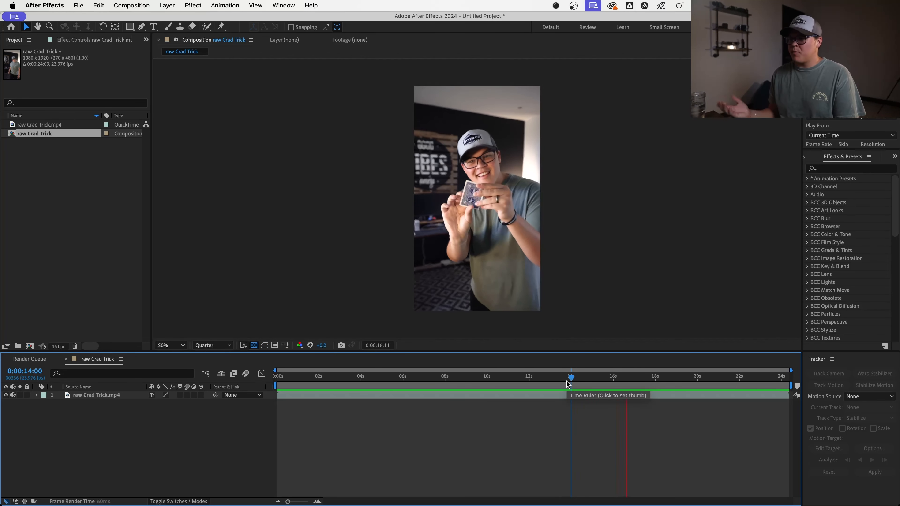
pyautogui.press('space')
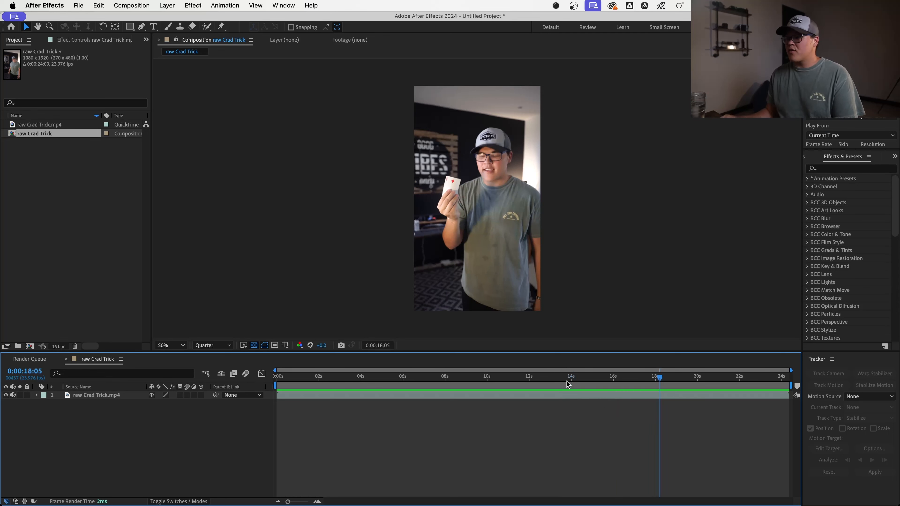
pyautogui.moveTo(659, 378); pyautogui.dragTo(654, 385)
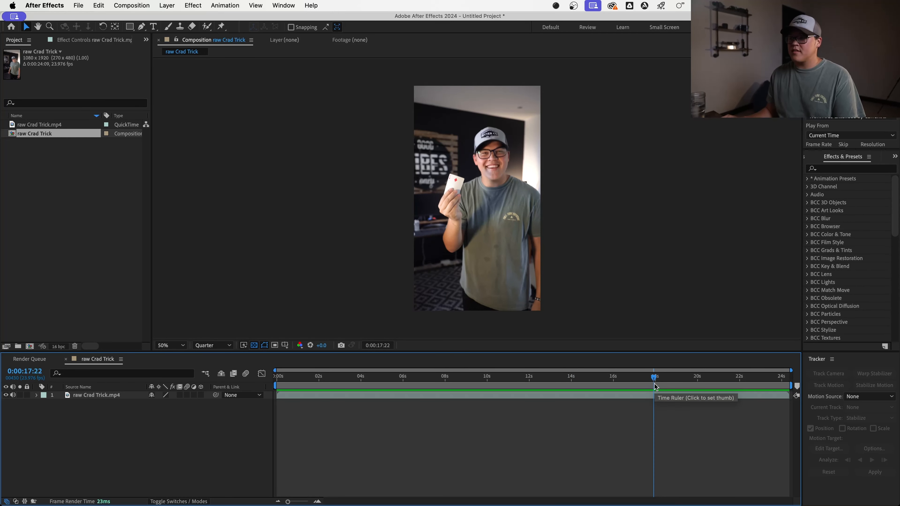
pyautogui.press('space')
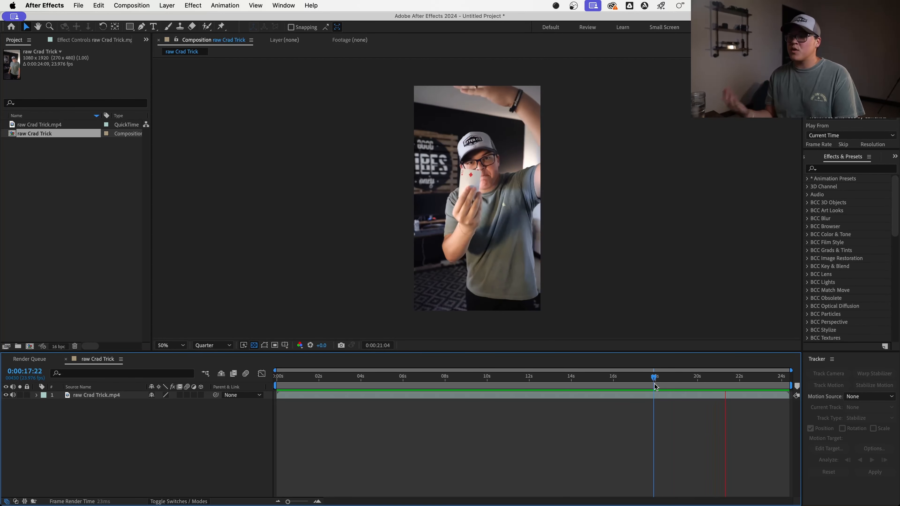
pyautogui.press('space')
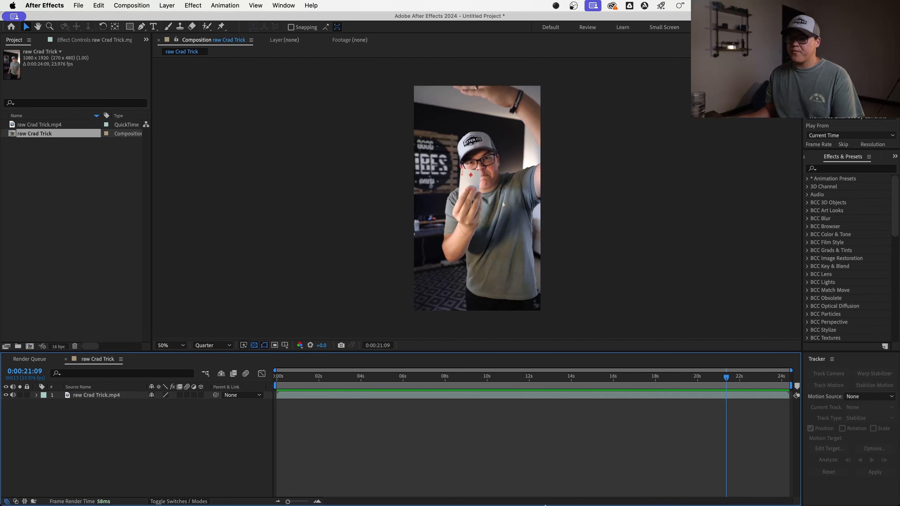
# Step: Split the raw Crad Trick.mp4 layer at 0:00:06:13 and 0:00:08:12 to isolate the card throw
pyautogui.moveTo(396, 377); pyautogui.dragTo(434, 377)
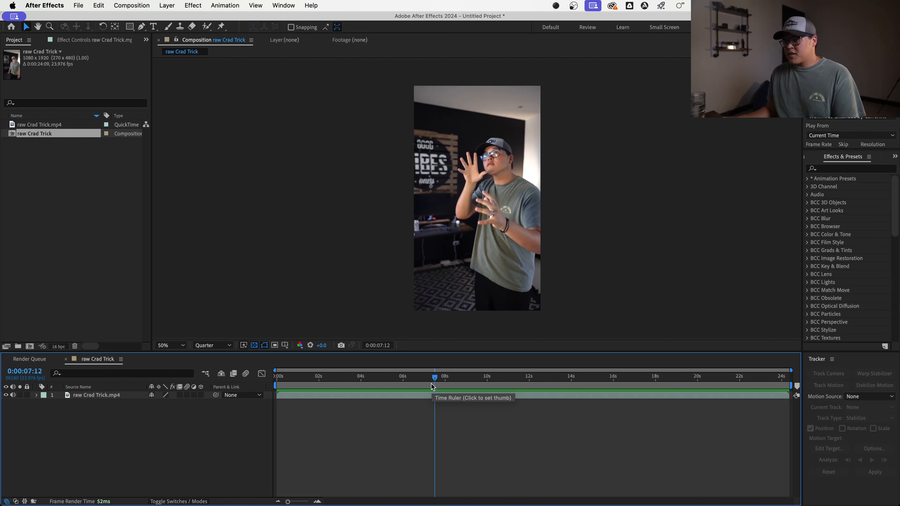
pyautogui.moveTo(431, 384); pyautogui.dragTo(408, 385)
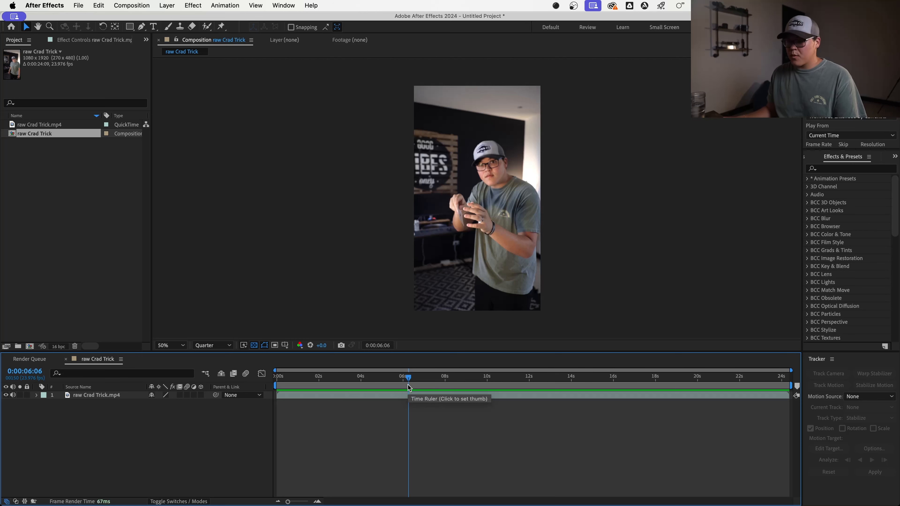
pyautogui.moveTo(408, 384); pyautogui.dragTo(413, 384)
pyautogui.click(414, 398)
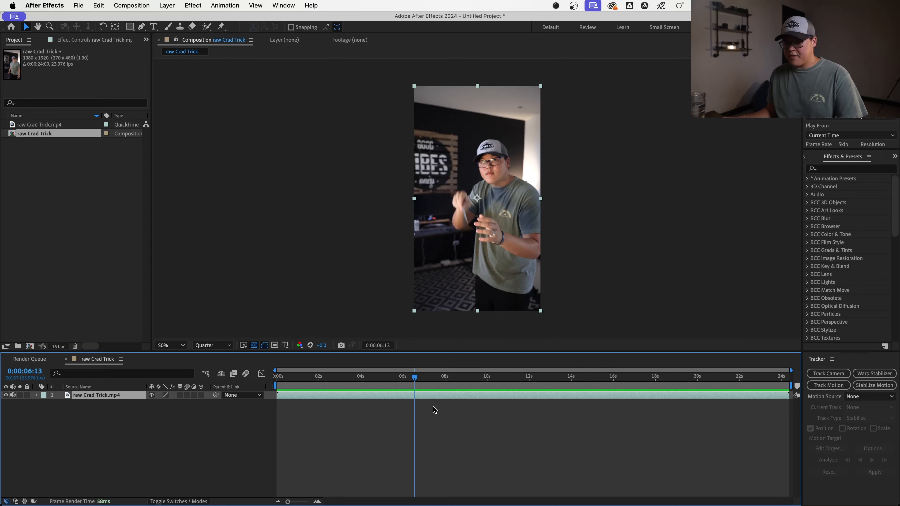
pyautogui.press('shift+super+d')
pyautogui.moveTo(416, 384); pyautogui.dragTo(456, 389)
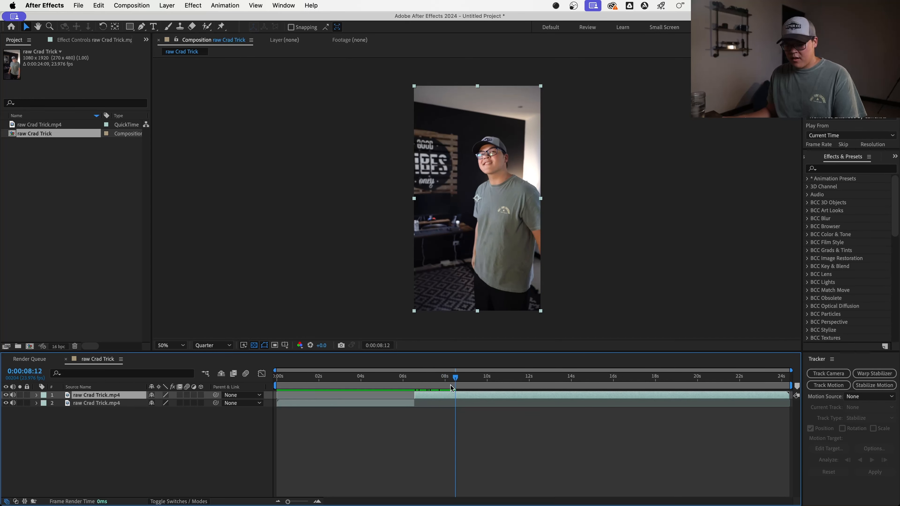
pyautogui.press('shift+super+d')
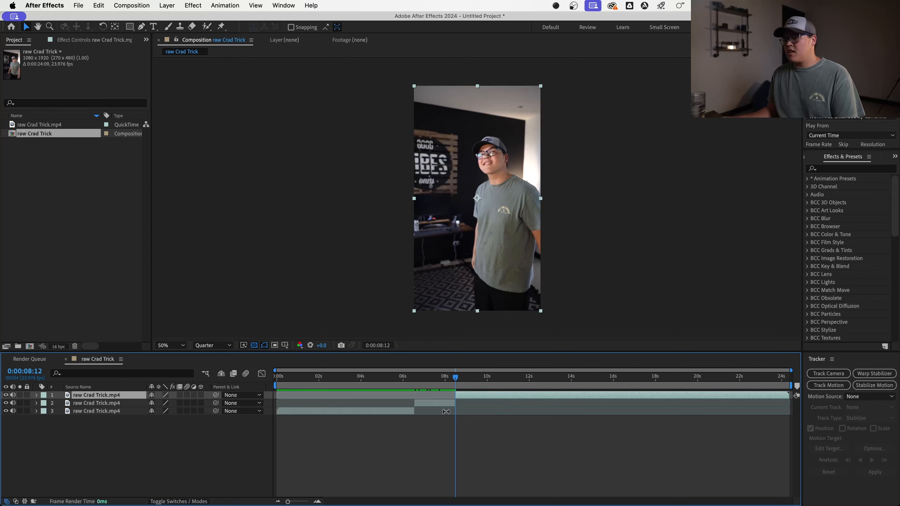
# Step: Pre-compose the middle card throw segment as "Card Prt 1", moving all attributes into it and adjusting its duration to the selected layer
pyautogui.click(434, 387)
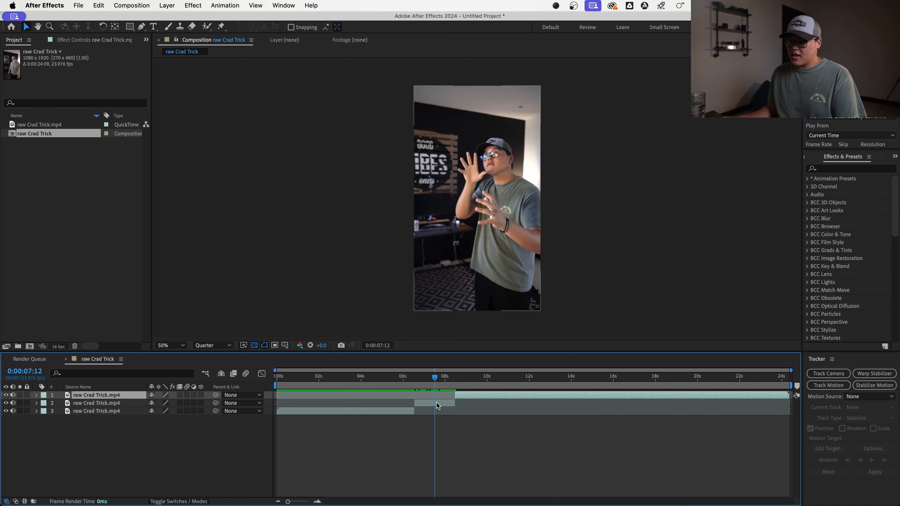
pyautogui.rightClick(438, 405)
pyautogui.moveTo(439, 404)
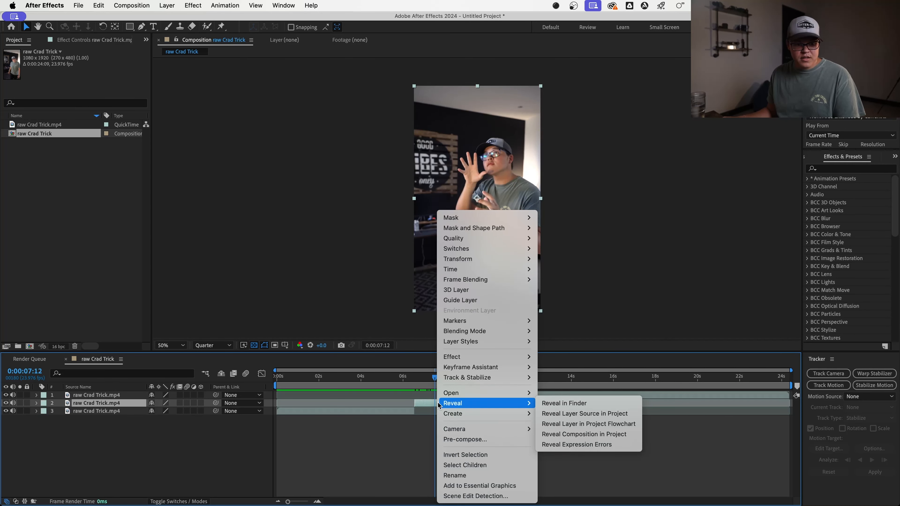
pyautogui.click(488, 439)
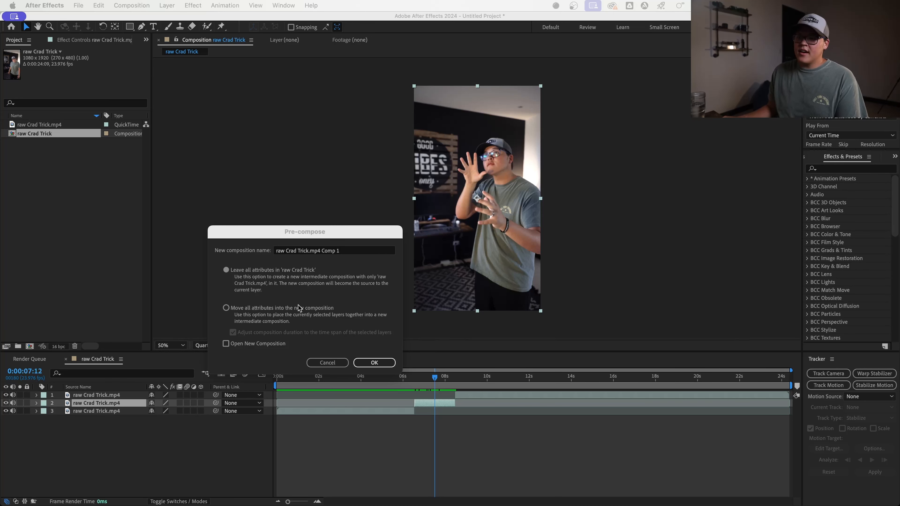
pyautogui.click(359, 250)
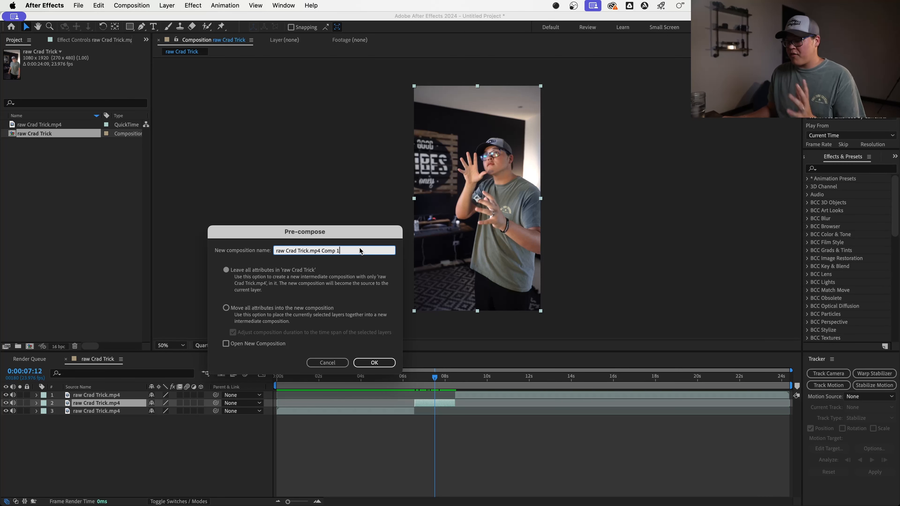
pyautogui.click(297, 307)
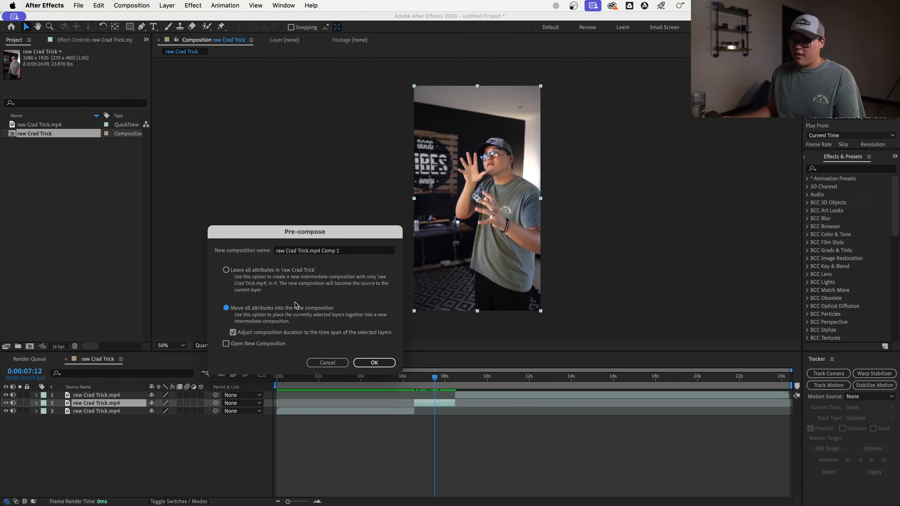
pyautogui.moveTo(340, 235); pyautogui.dragTo(323, 247)
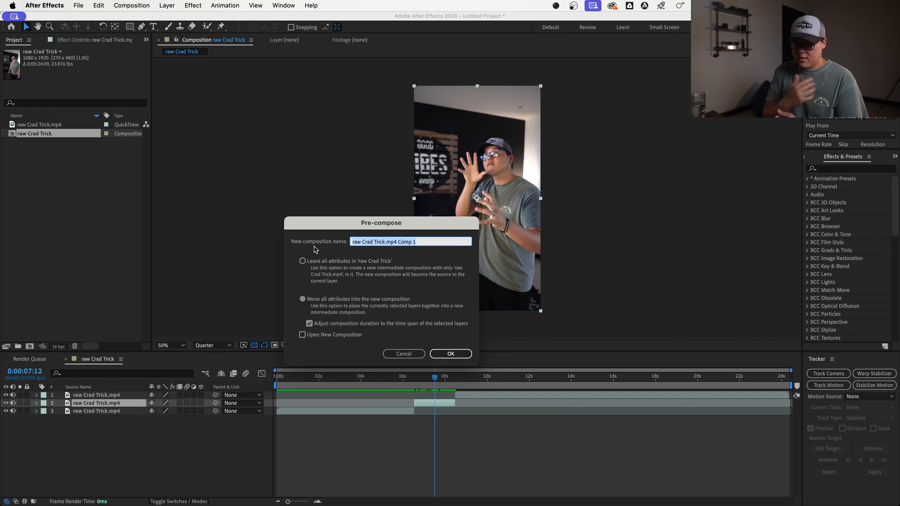
pyautogui.write('Card Prt')
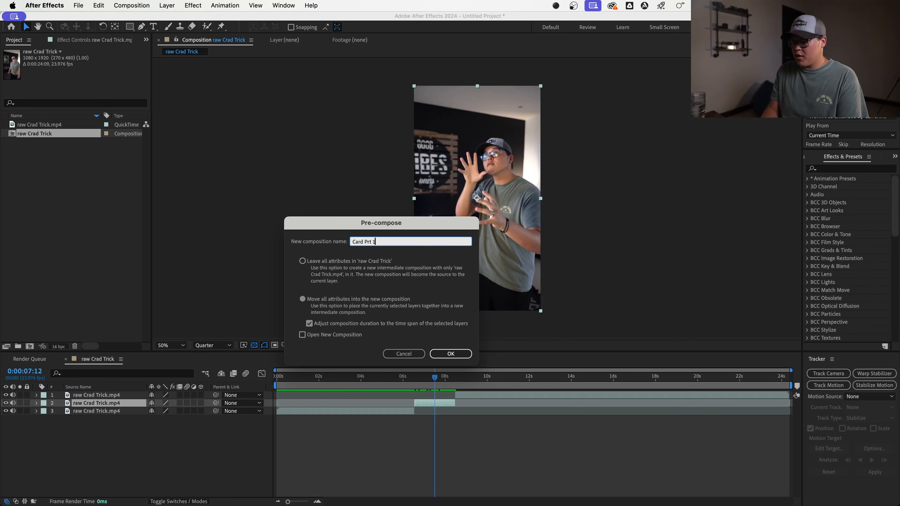
pyautogui.press('Return')
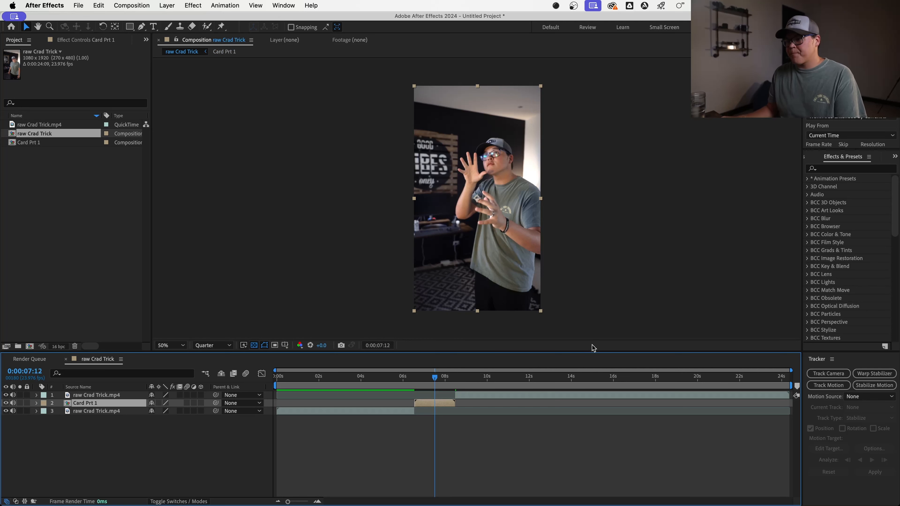
# Step: Open the Card Prt 1 composition and duplicate its video layer with the current time at 0:00:06:21
pyautogui.doubleClick(438, 405)
pyautogui.moveTo(463, 377); pyautogui.dragTo(411, 393)
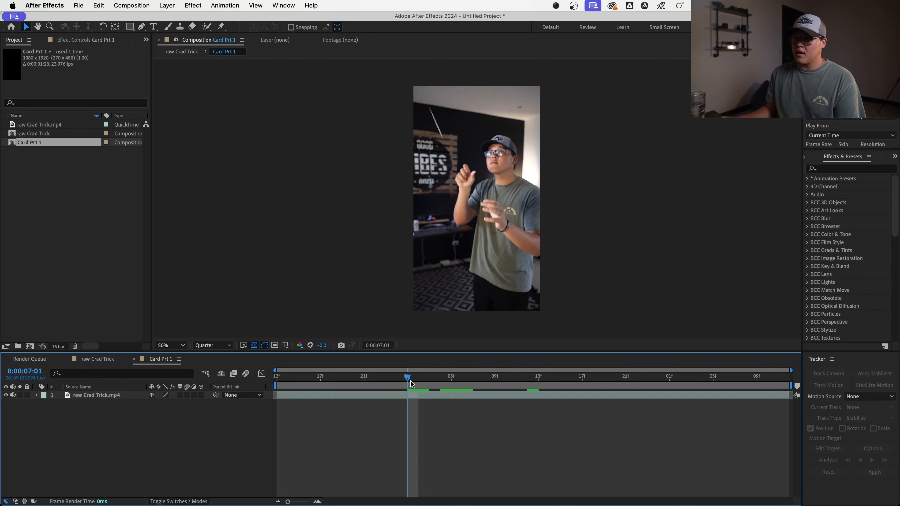
pyautogui.press('space')
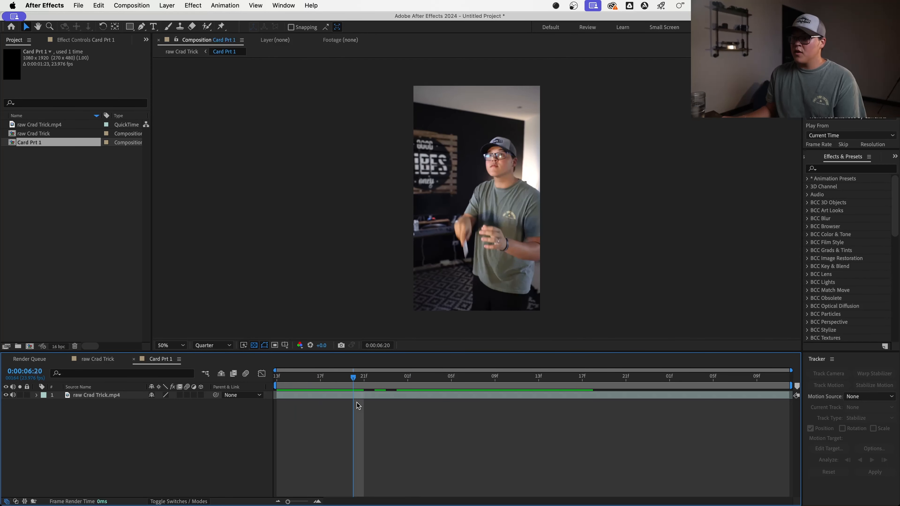
pyautogui.click(365, 390)
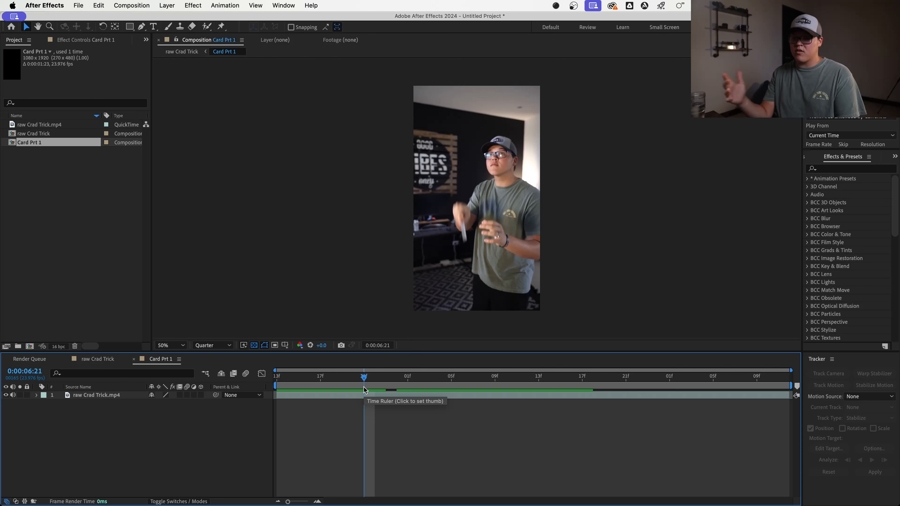
pyautogui.click(359, 398)
pyautogui.press('super+d')
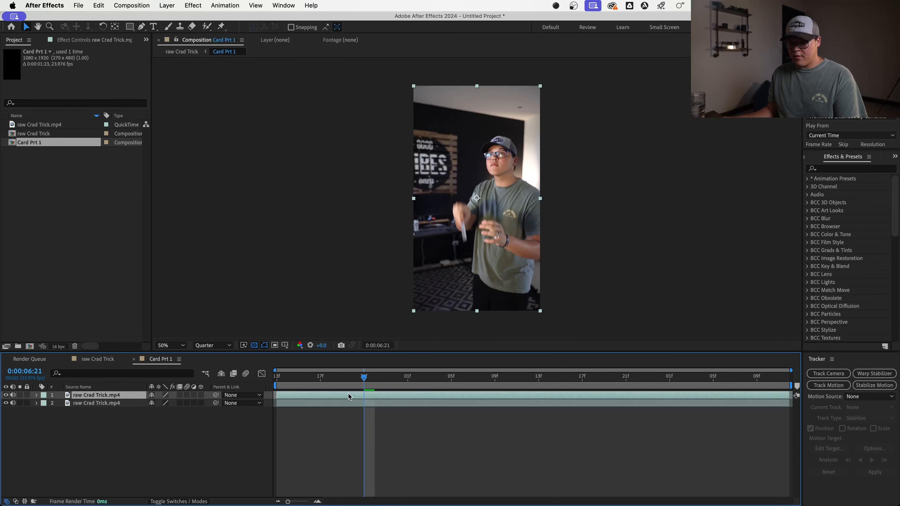
# Step: Slip the upper video layer's footage to where the ace of diamonds faces the camera, and freeze that frame
pyautogui.moveTo(327, 392); pyautogui.dragTo(721, 410)
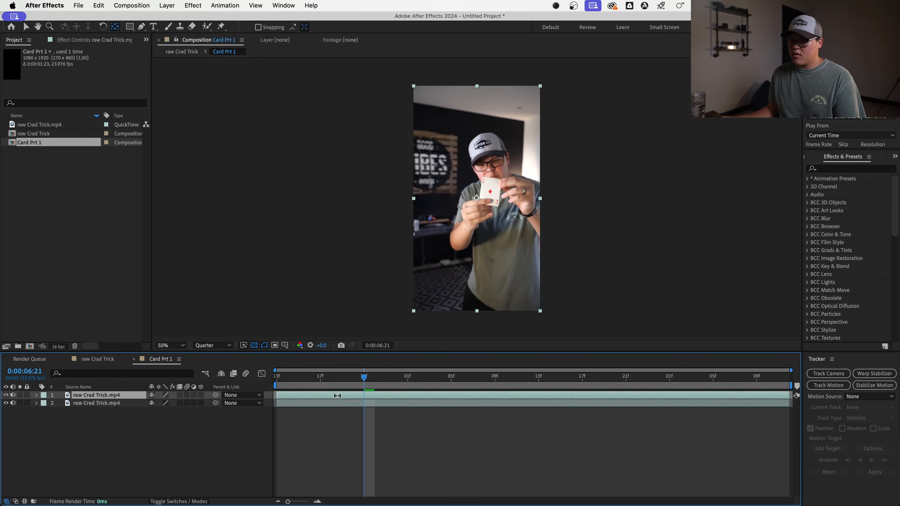
pyautogui.moveTo(339, 407); pyautogui.dragTo(446, 406)
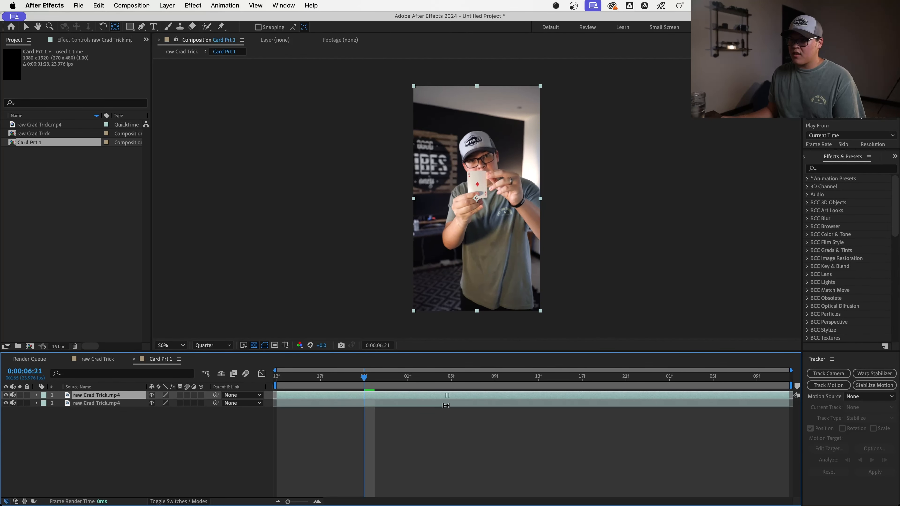
pyautogui.press('v')
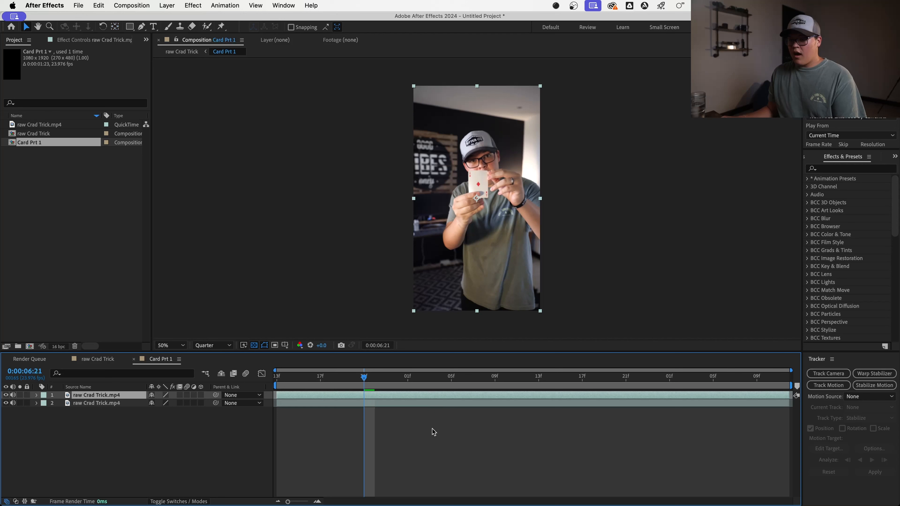
pyautogui.rightClick(418, 396)
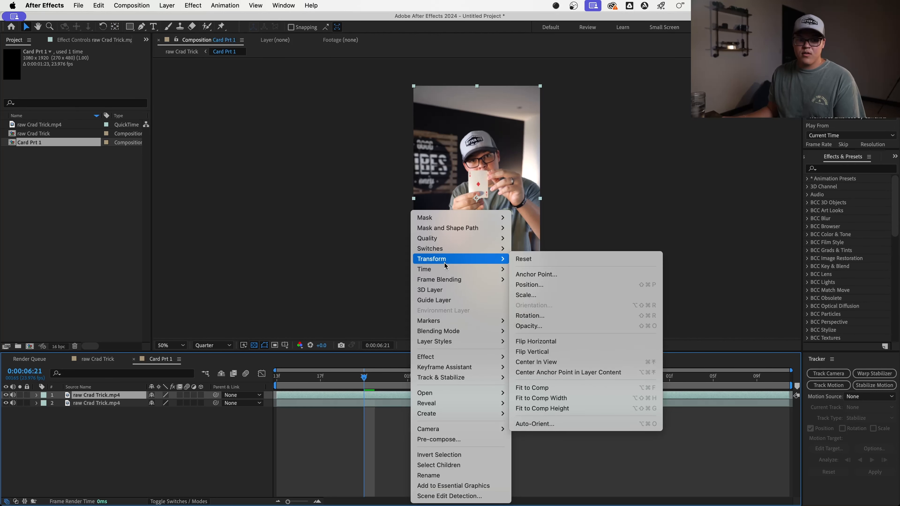
pyautogui.moveTo(448, 269)
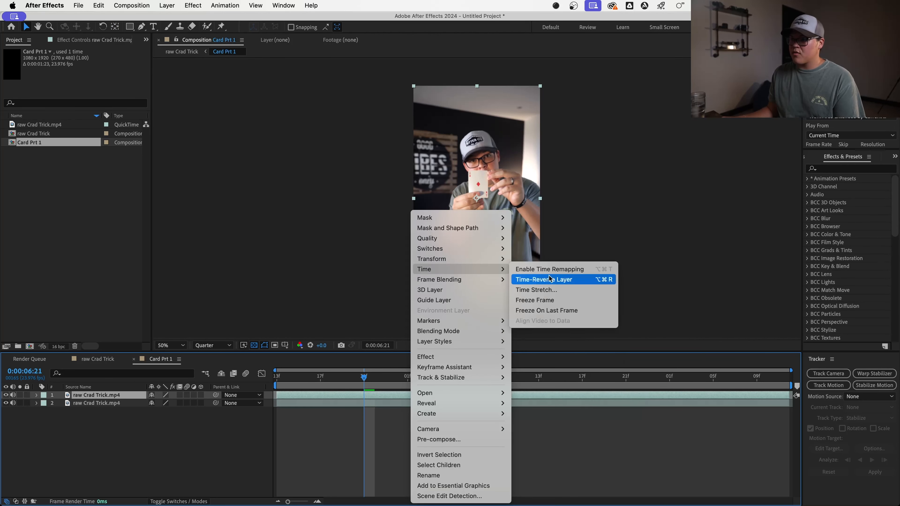
pyautogui.click(563, 300)
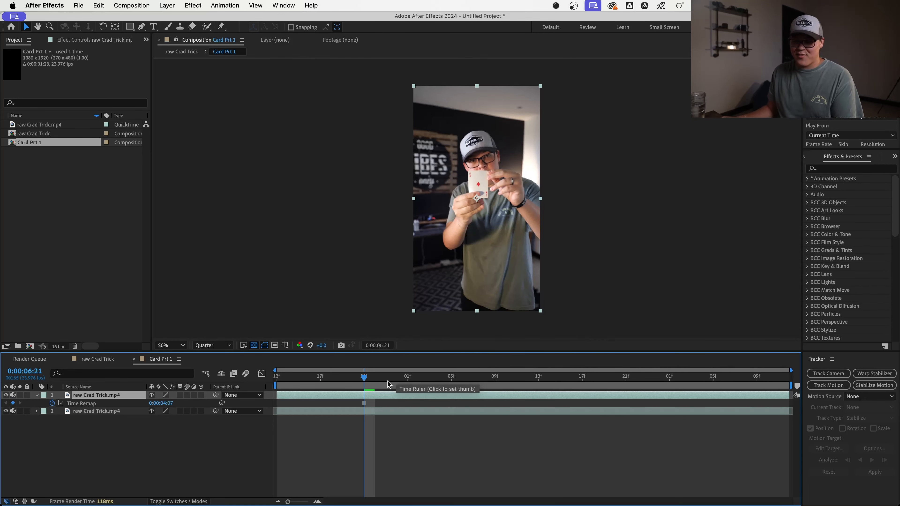
# Step: Move the current time to 0:00:07:00 and set the preview resolution to Full for close work on the card
pyautogui.moveTo(388, 378); pyautogui.dragTo(397, 418)
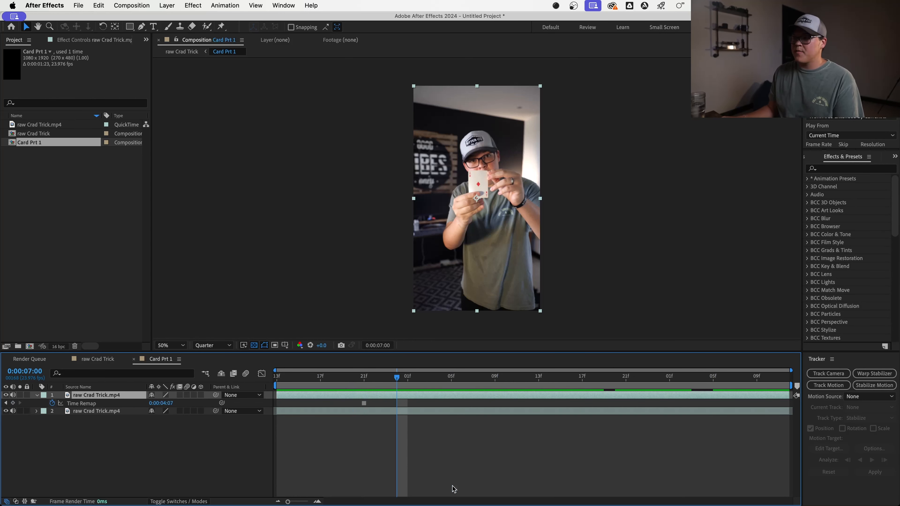
pyautogui.press('.')
pyautogui.press('.')
pyautogui.press('.')
pyautogui.click(222, 345)
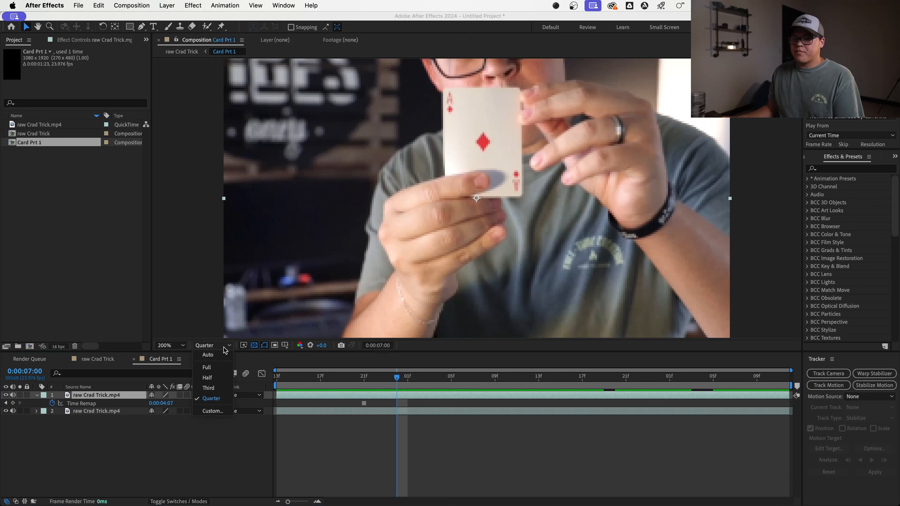
pyautogui.click(216, 369)
pyautogui.moveTo(458, 169); pyautogui.dragTo(405, 249)
pyautogui.press('.')
pyautogui.press(',')
pyautogui.press(',')
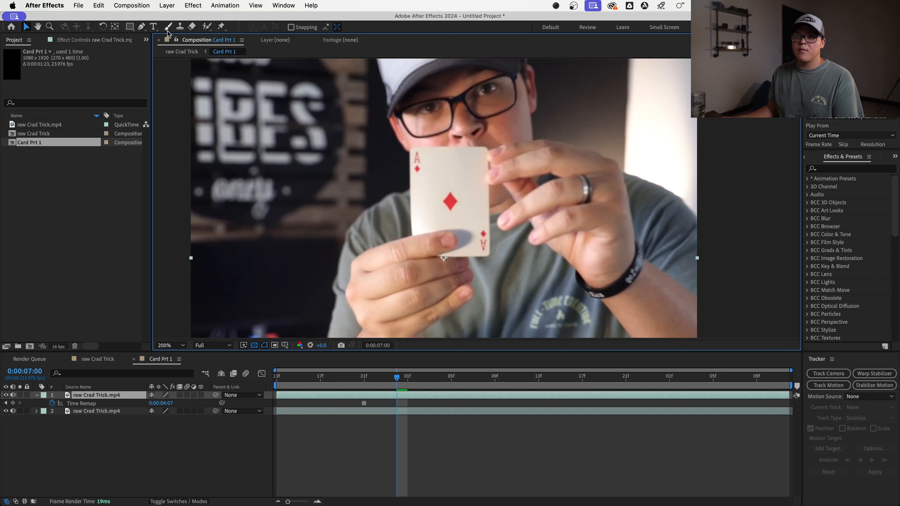
# Step: Draw a closed Pen tool mask along the ace of diamonds' edges on the frozen layer, curving around its rounded corners
pyautogui.click(142, 28)
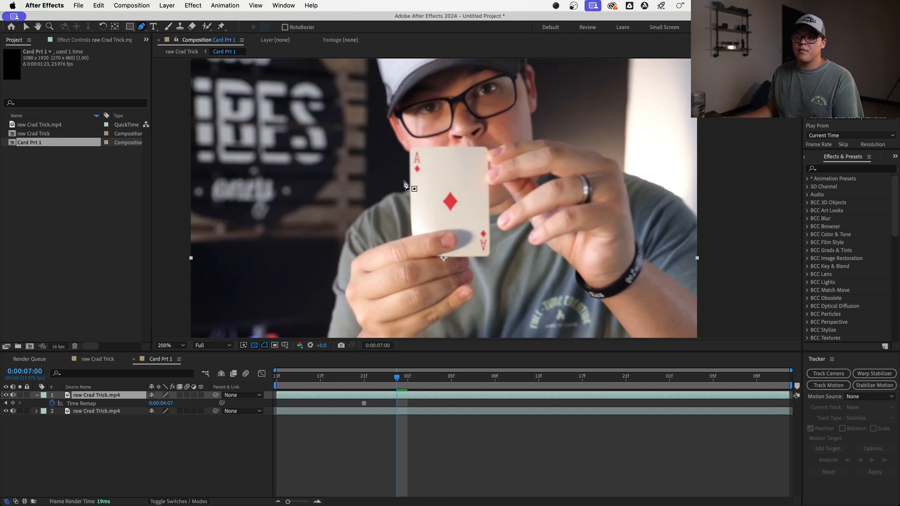
pyautogui.press('v')
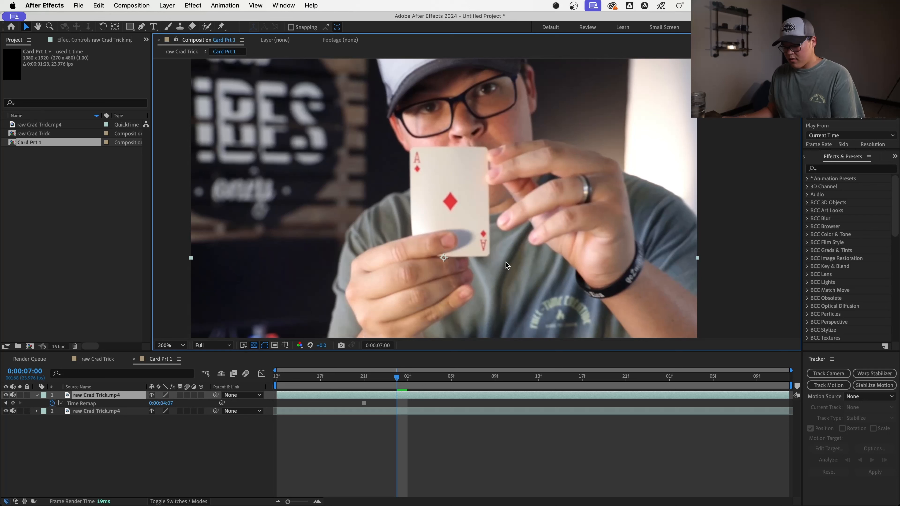
pyautogui.press('g')
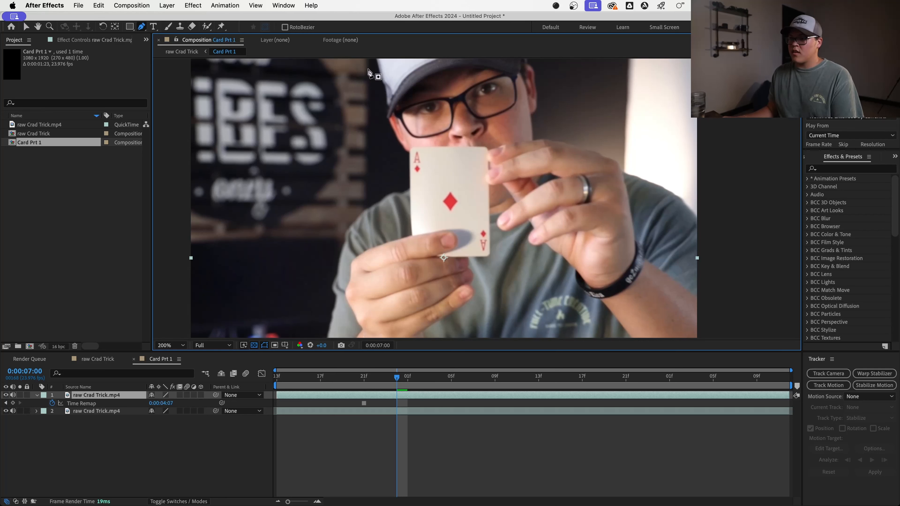
pyautogui.click(411, 231)
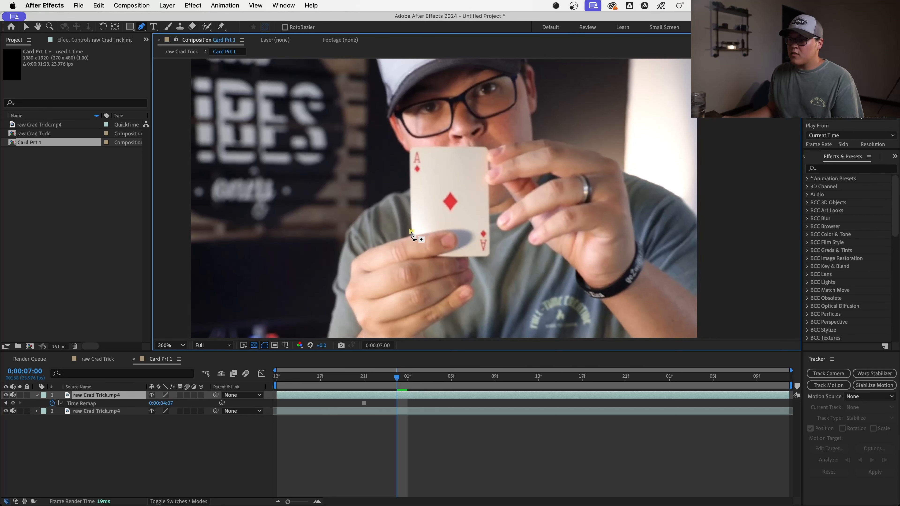
pyautogui.click(409, 172)
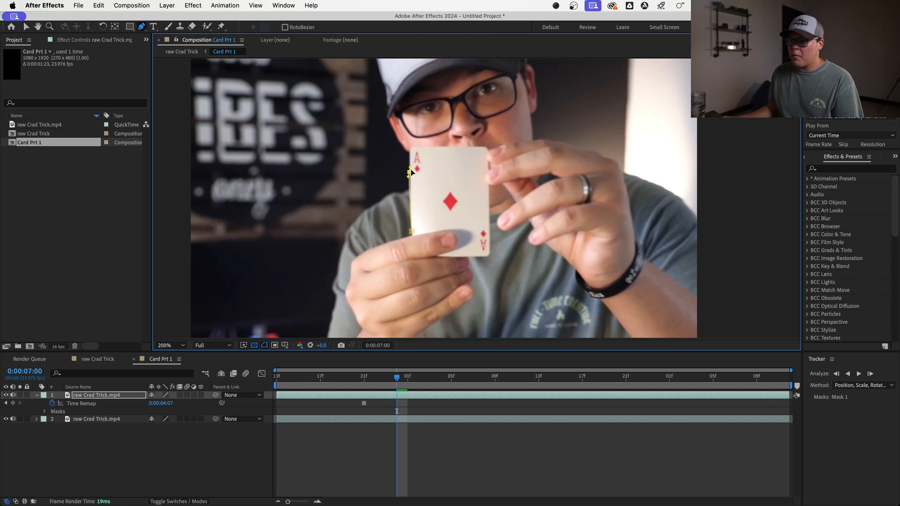
pyautogui.moveTo(410, 167); pyautogui.dragTo(408, 164)
pyautogui.moveTo(421, 148); pyautogui.dragTo(427, 147)
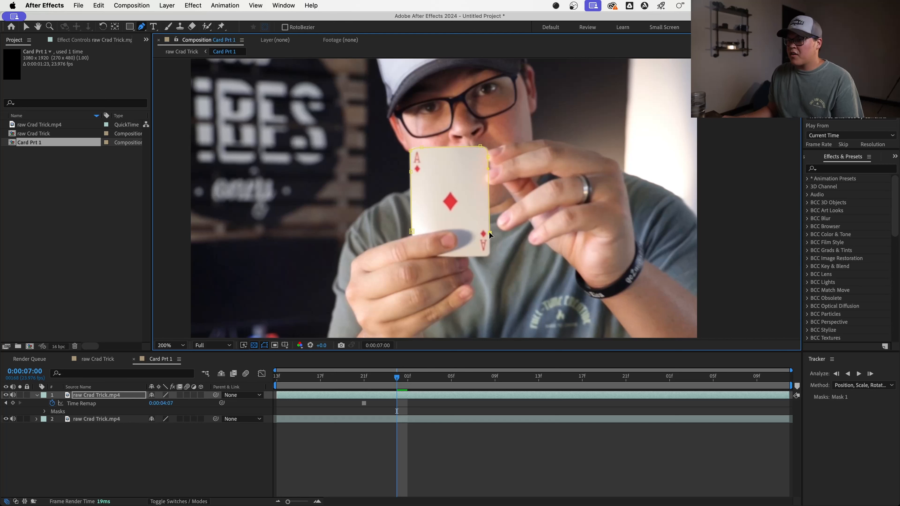
pyautogui.moveTo(489, 232); pyautogui.dragTo(489, 260)
pyautogui.click(452, 254)
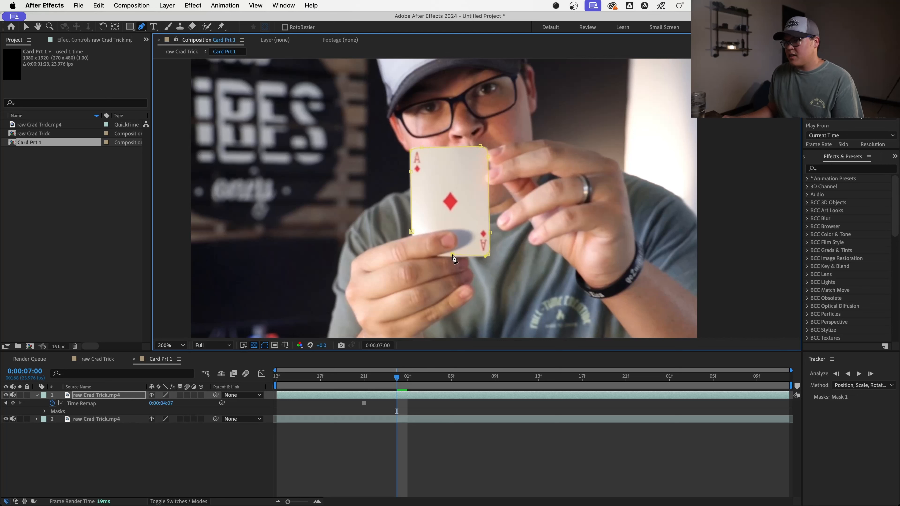
pyautogui.click(411, 233)
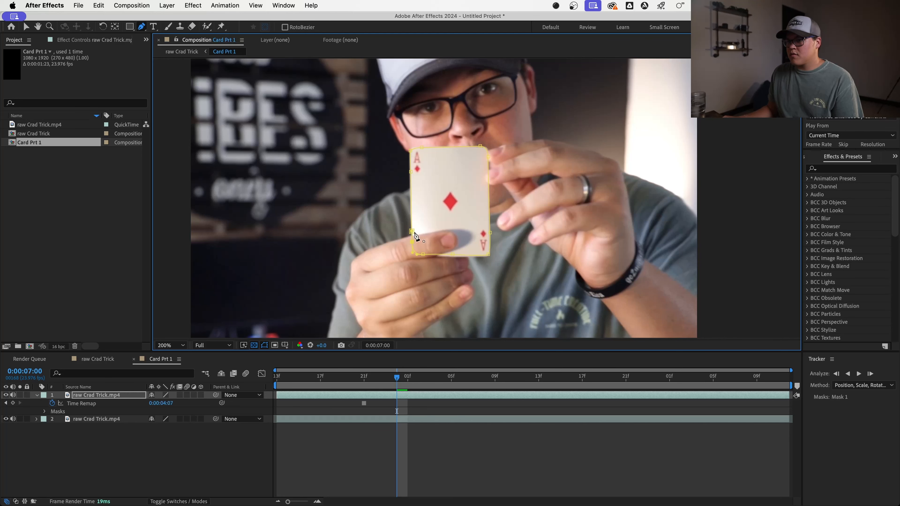
pyautogui.scroll(2, 414, 234)
pyautogui.scroll(1, 472, 195)
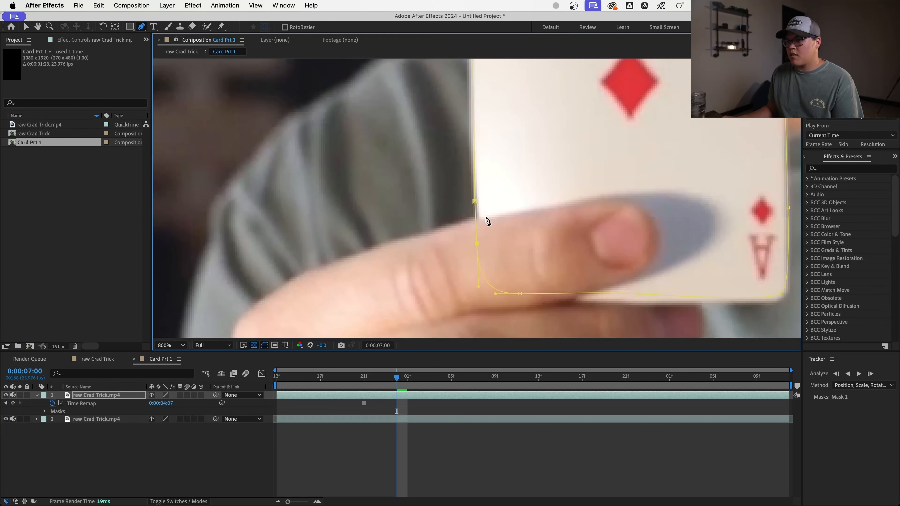
pyautogui.scroll(-5, 477, 205)
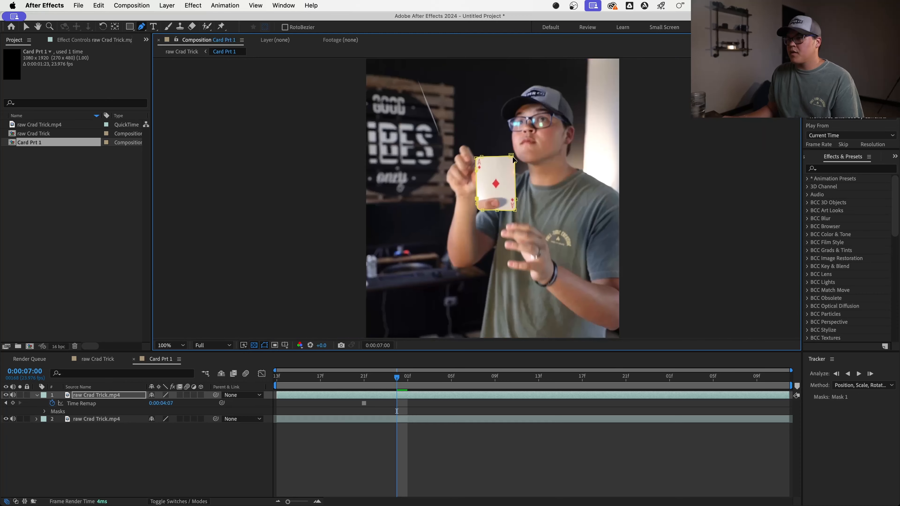
pyautogui.press('v')
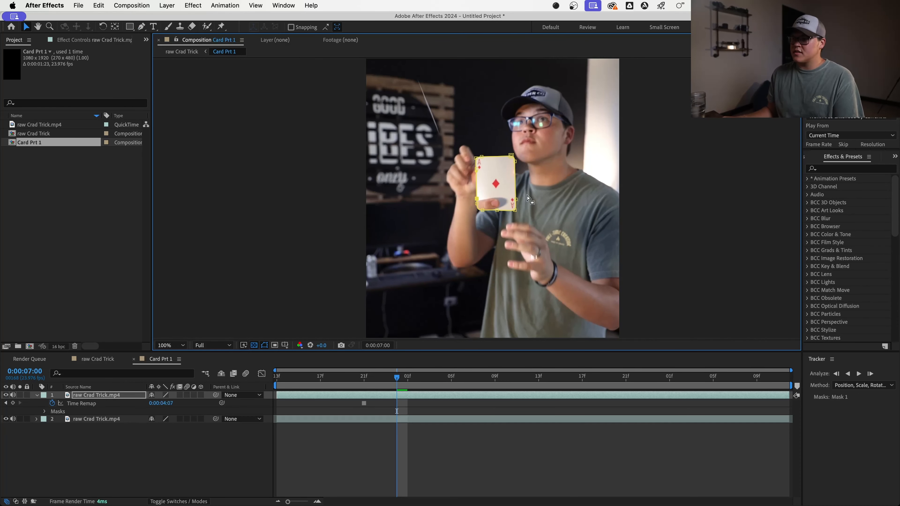
pyautogui.press('.')
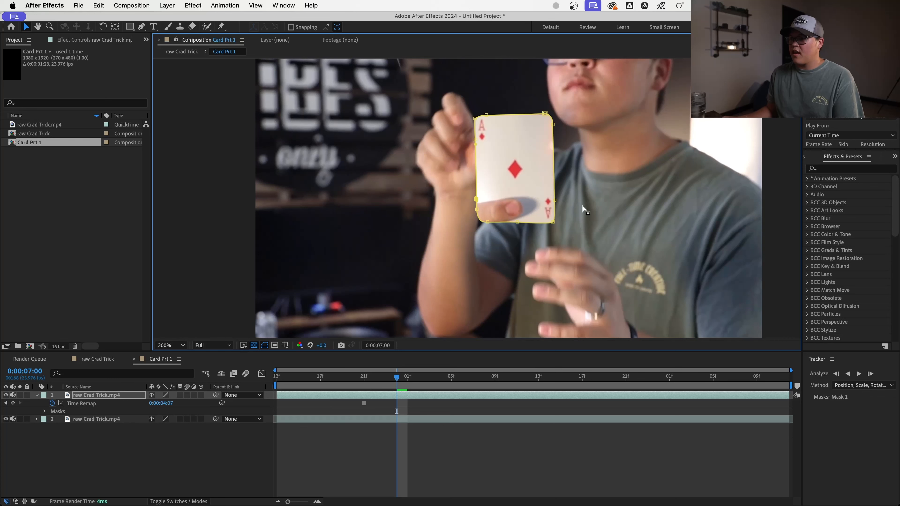
pyautogui.click(458, 475)
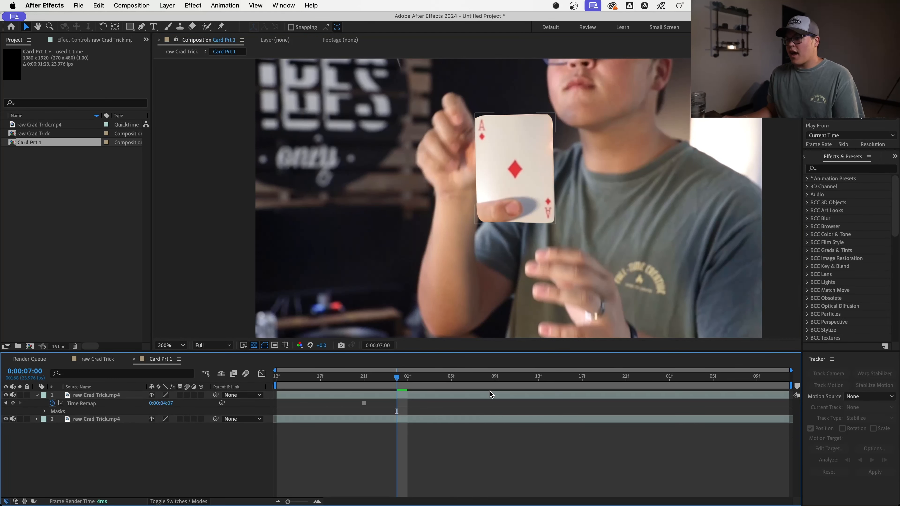
# Step: Pre-compose the masked card layer as "Card", moving all attributes into the new composition
pyautogui.doubleClick(496, 394)
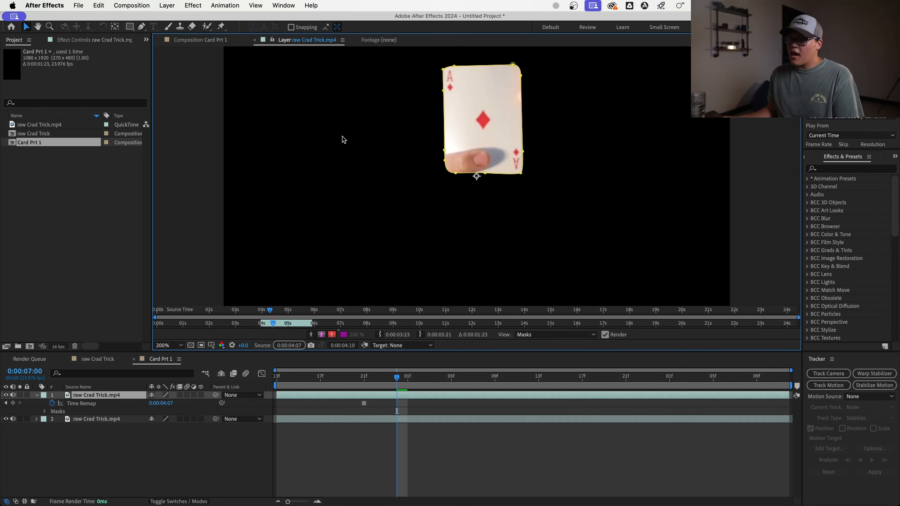
pyautogui.click(196, 39)
pyautogui.rightClick(463, 391)
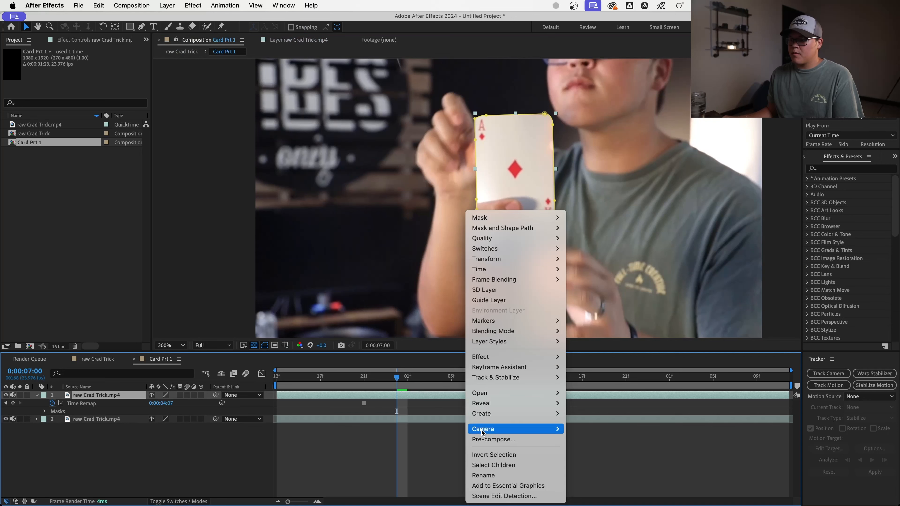
pyautogui.click(484, 438)
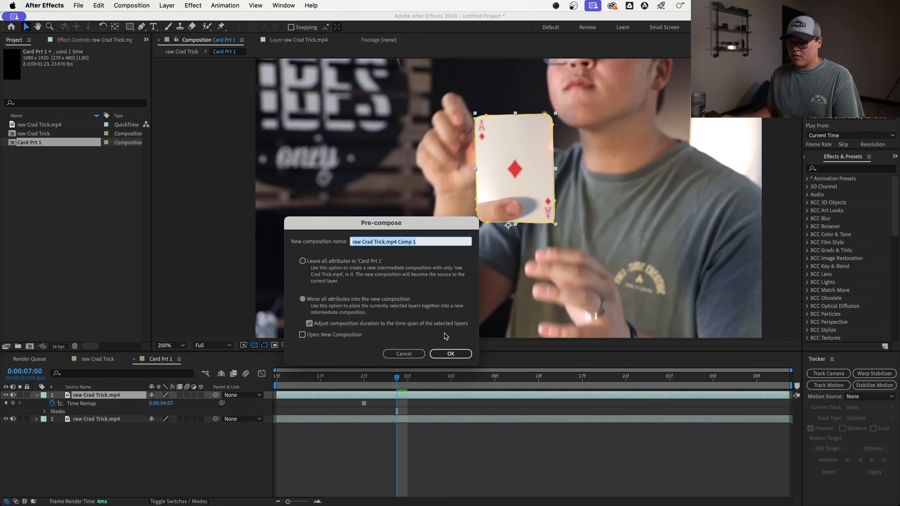
pyautogui.write('Card')
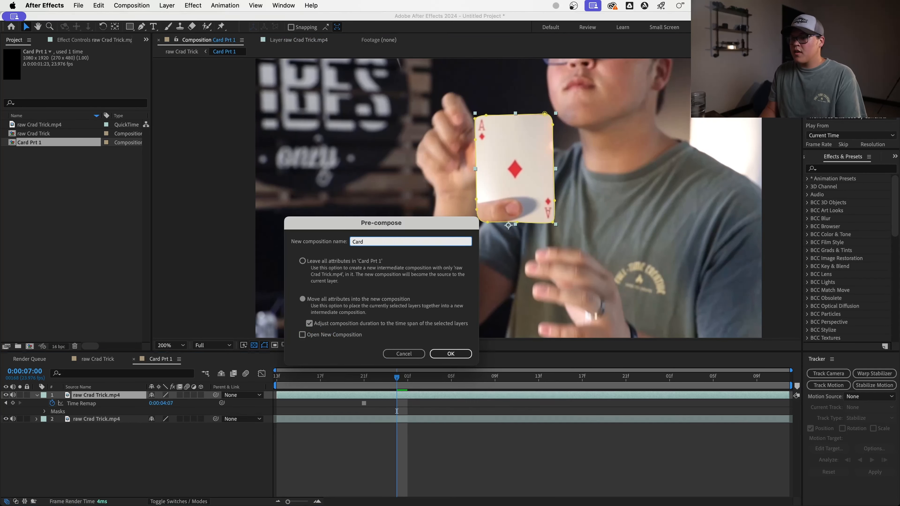
pyautogui.press('Return')
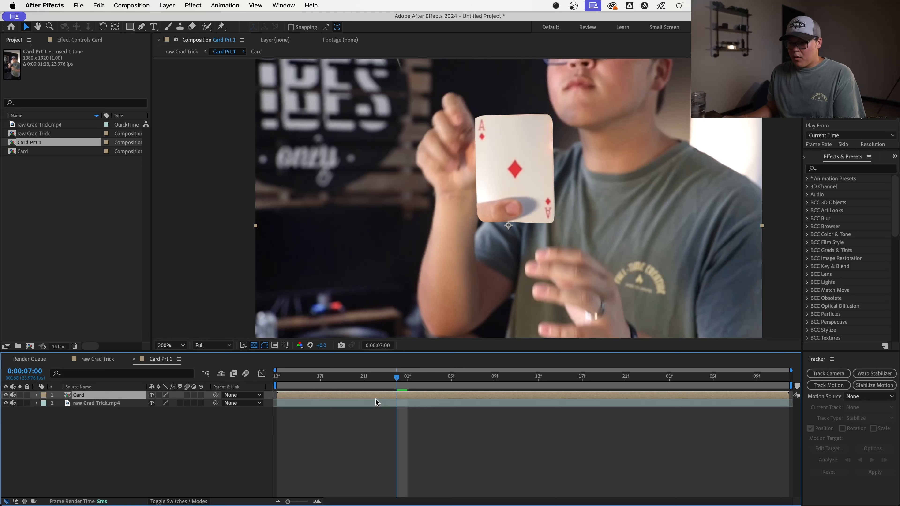
# Step: Duplicate the Card layer and move the copy's anchor point to the centre diamond
pyautogui.press('super+d')
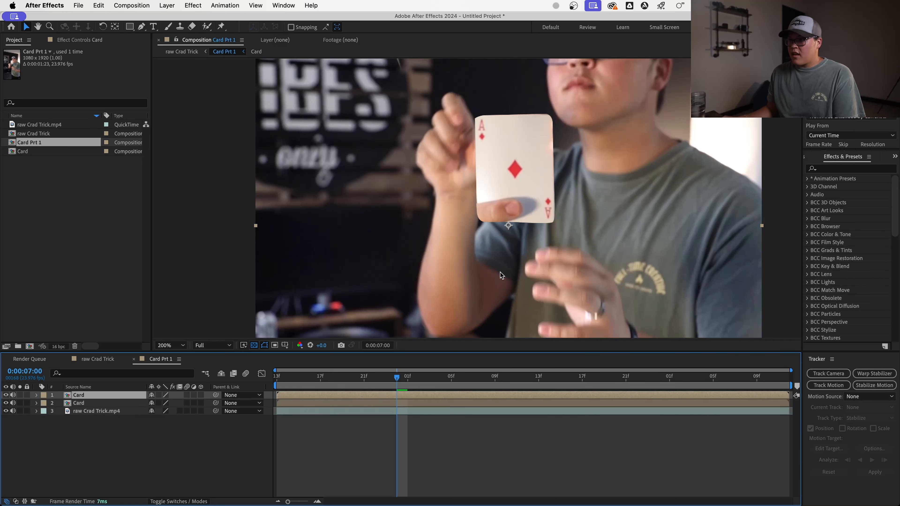
pyautogui.press('y')
pyautogui.moveTo(508, 227); pyautogui.dragTo(514, 168)
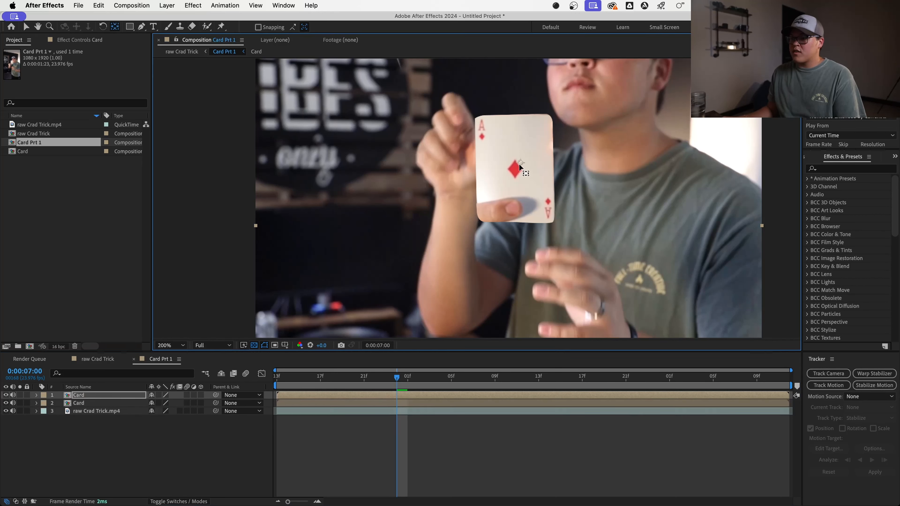
# Step: Rotate the top Card copy about half a turn and align it over the original card
pyautogui.press('w')
pyautogui.moveTo(514, 137); pyautogui.dragTo(523, 271)
pyautogui.press('v')
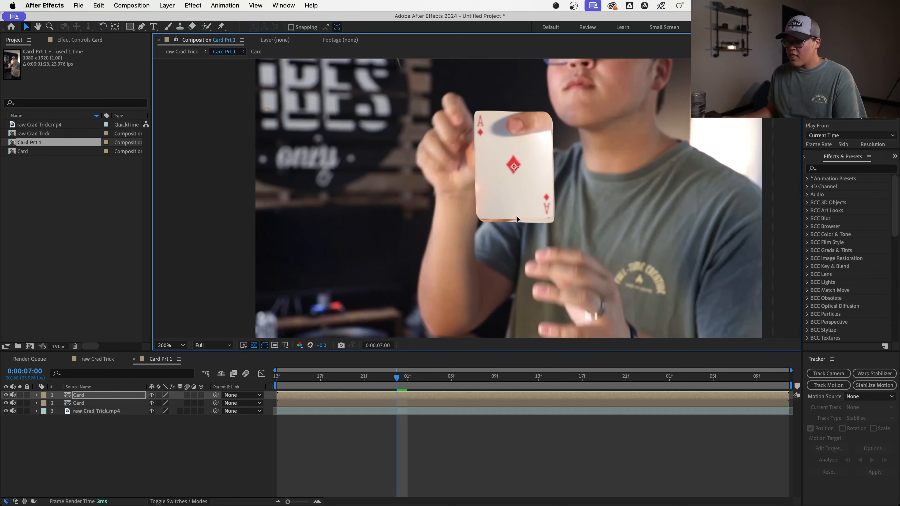
pyautogui.moveTo(516, 216); pyautogui.dragTo(517, 220)
# Step: Lower the top Card copy's opacity to 44% and draw a closed Pen tool mask around the thumb near the card's lower edge
pyautogui.press('t')
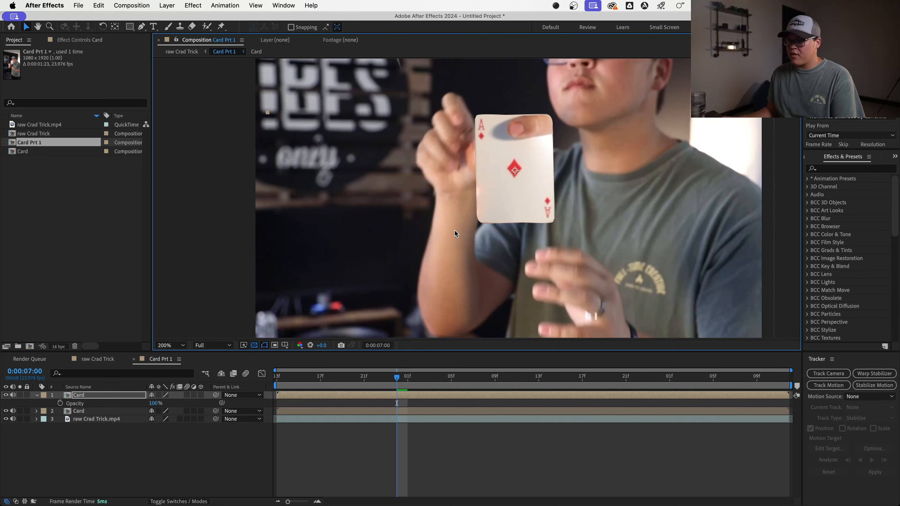
pyautogui.moveTo(153, 402); pyautogui.dragTo(126, 398)
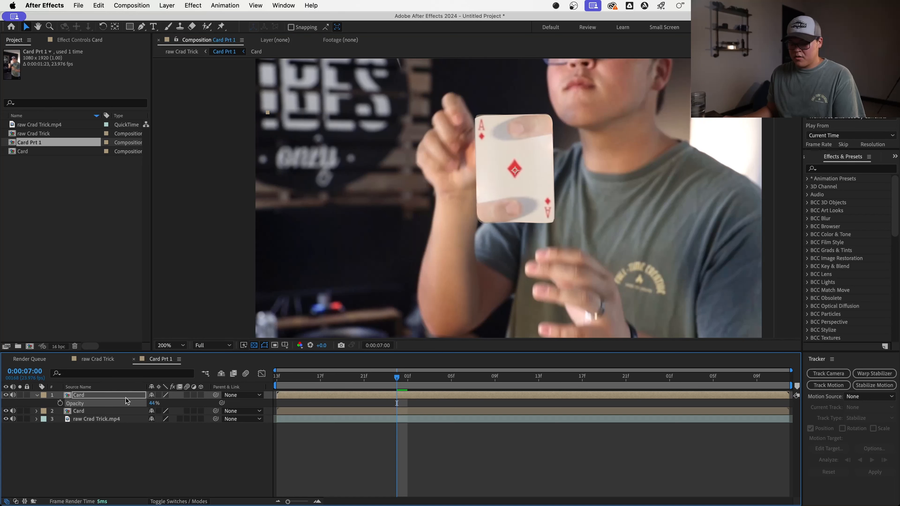
pyautogui.press('g')
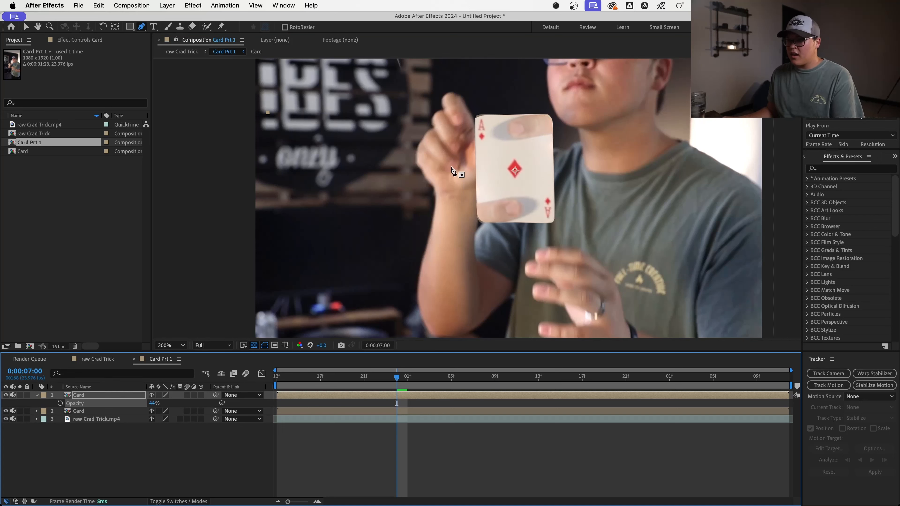
pyautogui.click(452, 172)
pyautogui.click(493, 180)
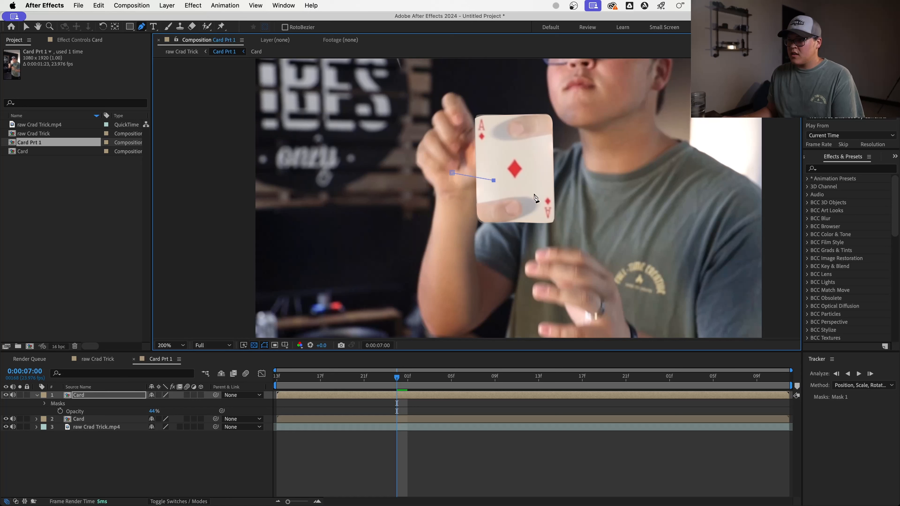
pyautogui.moveTo(537, 193); pyautogui.dragTo(534, 230)
pyautogui.moveTo(477, 251); pyautogui.dragTo(458, 250)
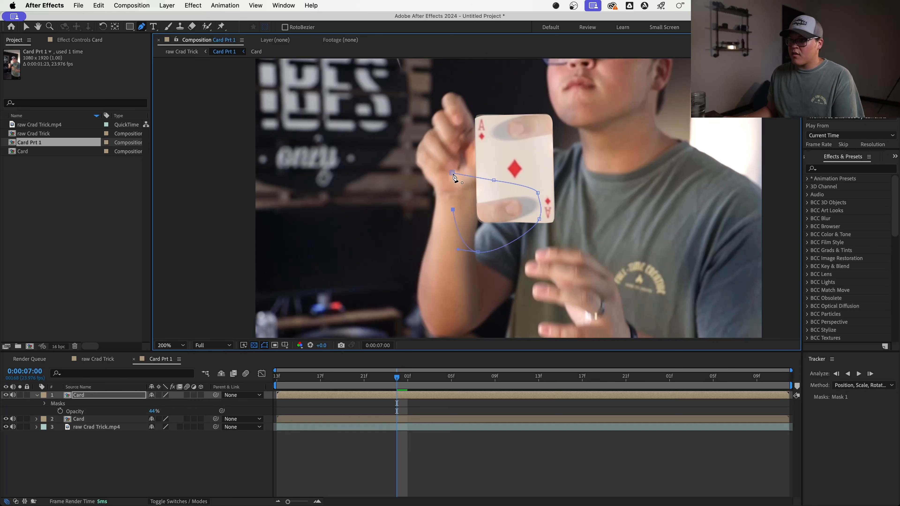
pyautogui.click(452, 173)
# Step: Set the masked top Card layer's opacity back to 100%
pyautogui.press('u')
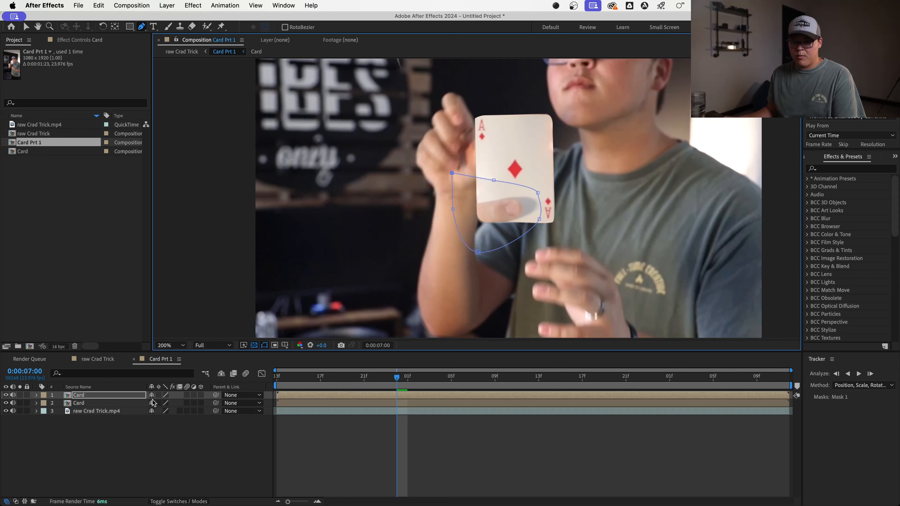
pyautogui.press('t')
pyautogui.moveTo(153, 403); pyautogui.dragTo(301, 410)
pyautogui.click(427, 483)
pyautogui.press('v')
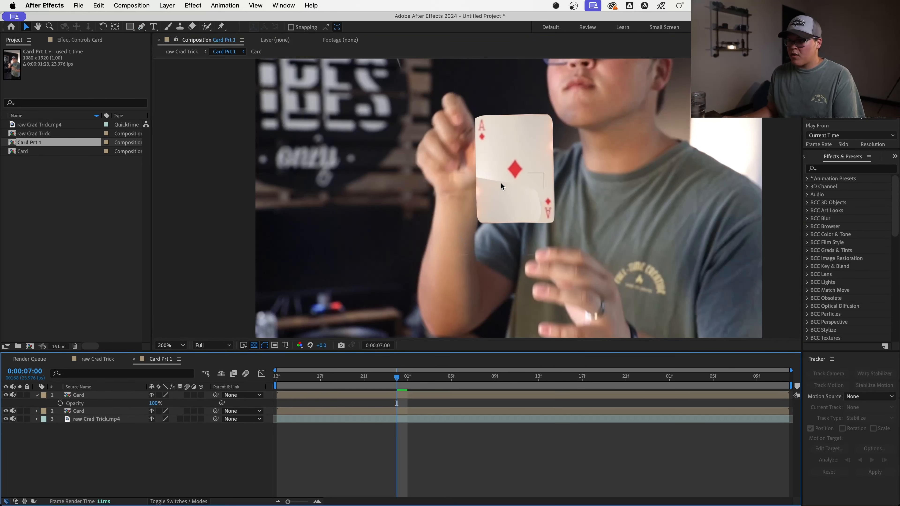
# Step: Feather the top Card layer's mask by 27 pixels to blend the patch into the card
pyautogui.click(138, 397)
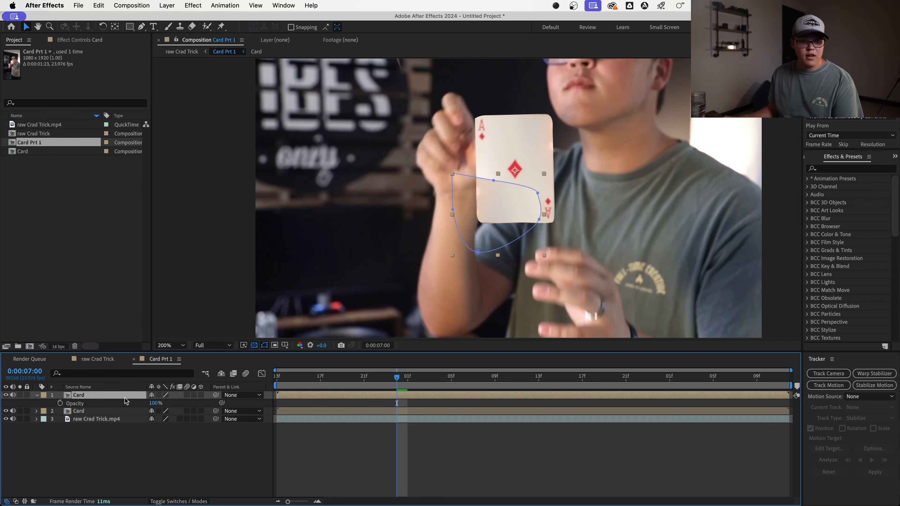
pyautogui.press('f')
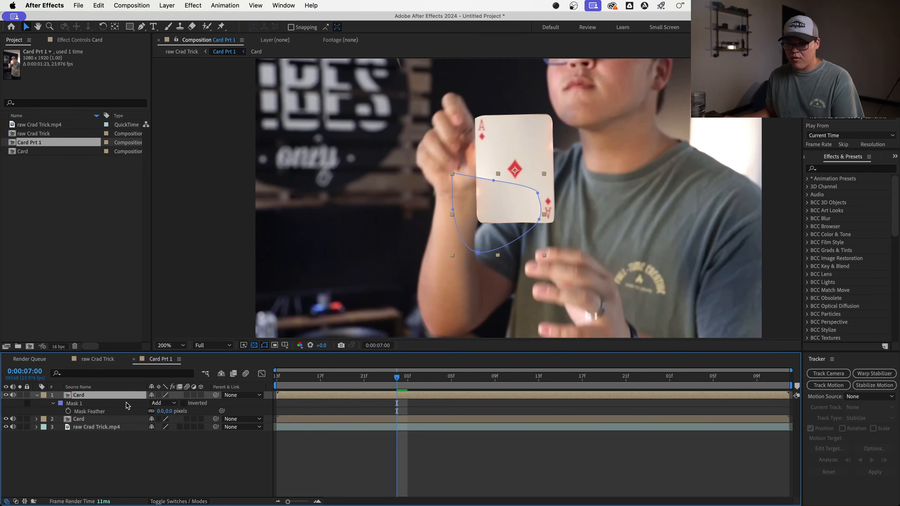
pyautogui.moveTo(162, 411); pyautogui.dragTo(173, 413)
pyautogui.click(401, 460)
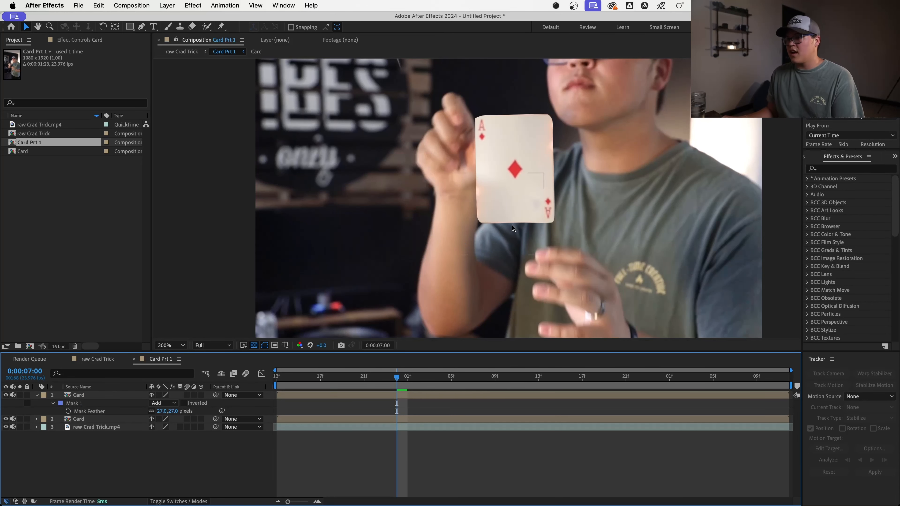
# Step: Pre-compose both Card layers together as "Card final", moving all attributes into the new composition
pyautogui.scroll(-1, 514, 223)
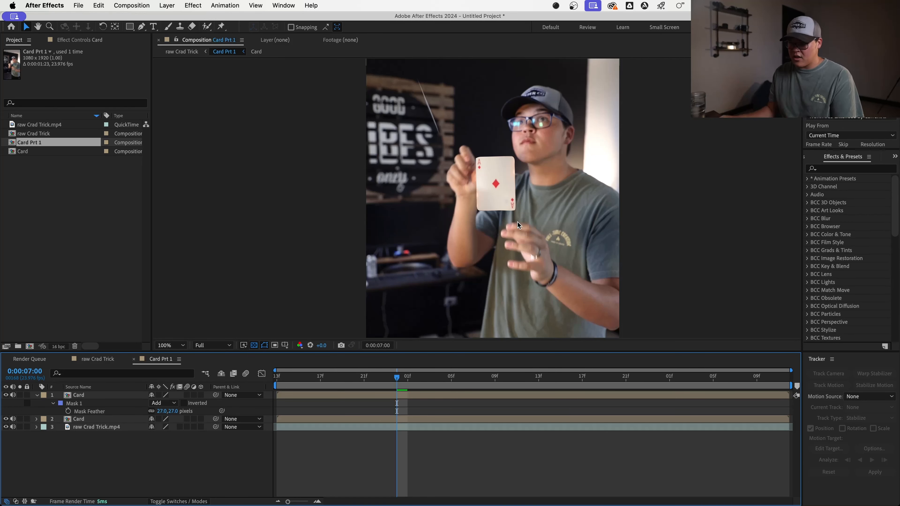
pyautogui.click(412, 395)
pyautogui.click(419, 418)
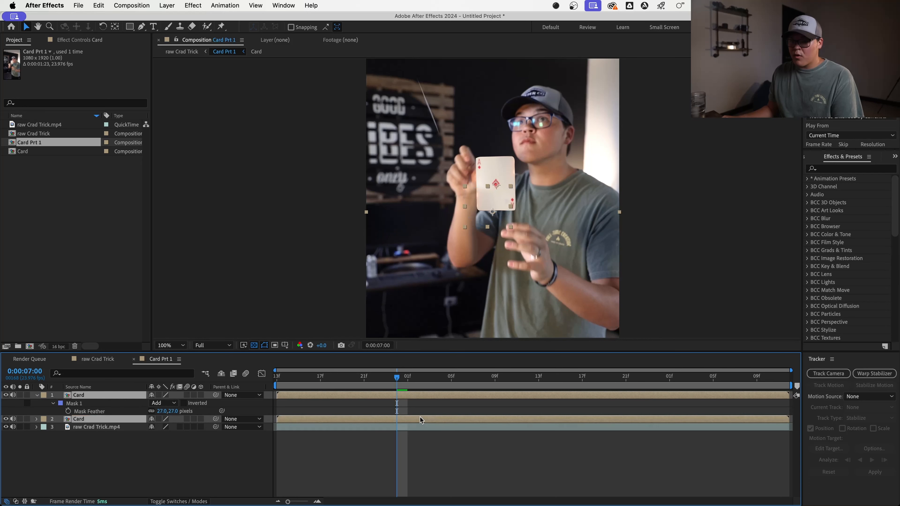
pyautogui.rightClick(420, 417)
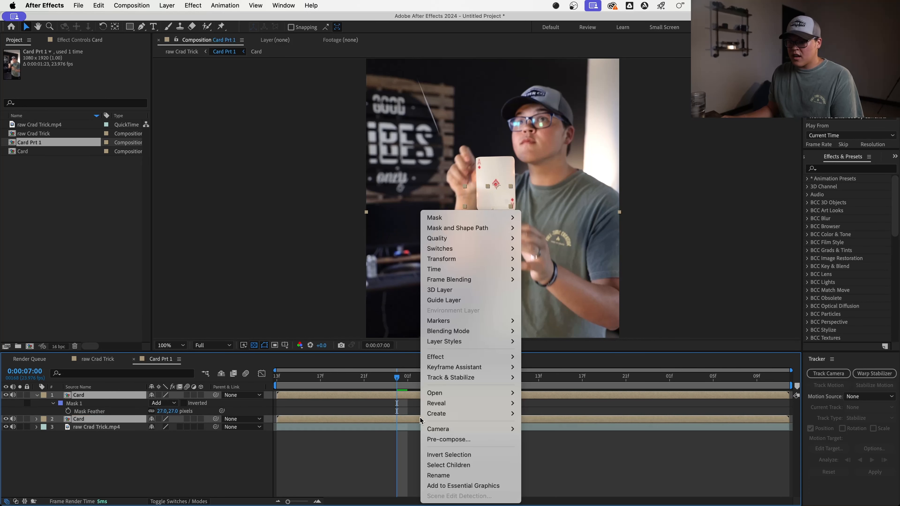
pyautogui.click(448, 439)
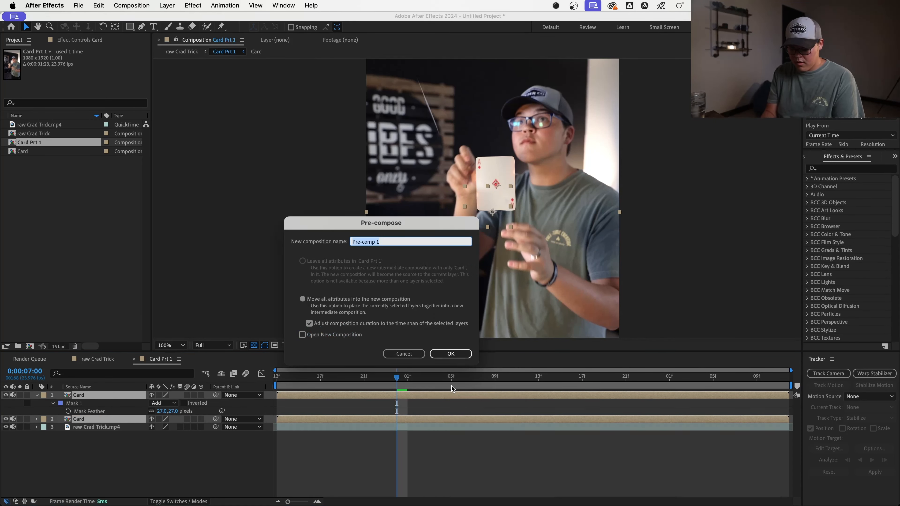
pyautogui.write('Card fina')
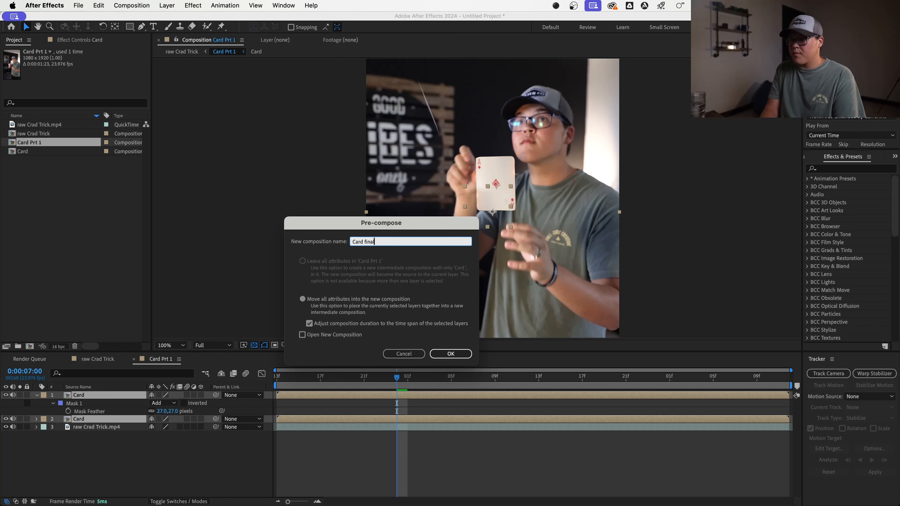
pyautogui.write('l')
pyautogui.press('Return')
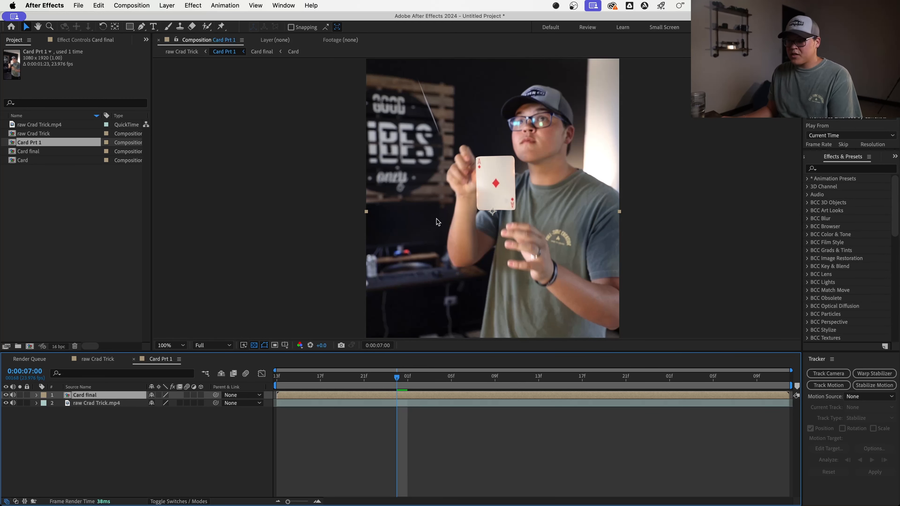
# Step: Try rotating the Card final layer around its anchor point below the card, and undo the rotation
pyautogui.scroll(2, 490, 219)
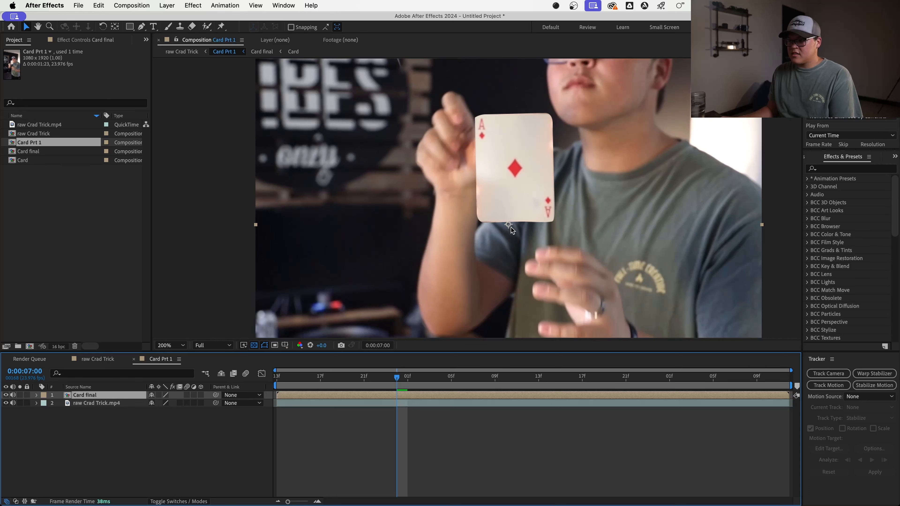
pyautogui.scroll(-2, 515, 187)
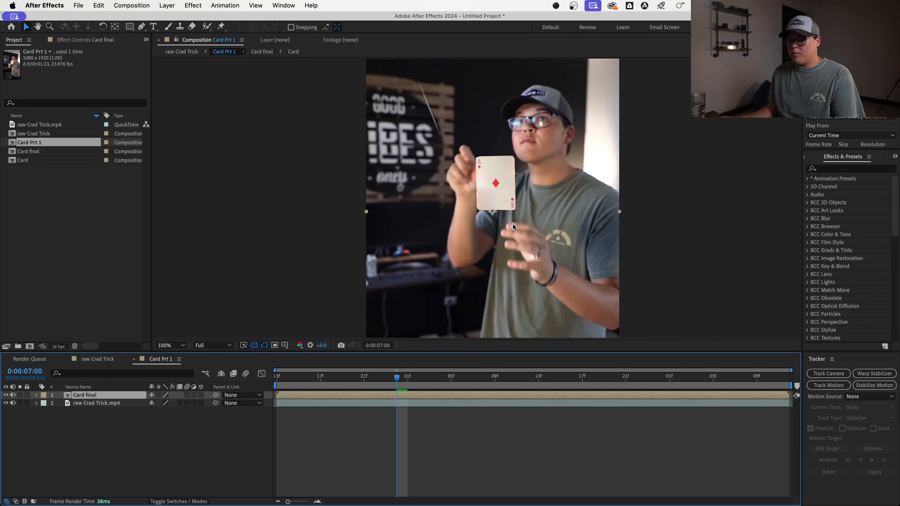
pyautogui.press('w')
pyautogui.moveTo(544, 169); pyautogui.dragTo(499, 212)
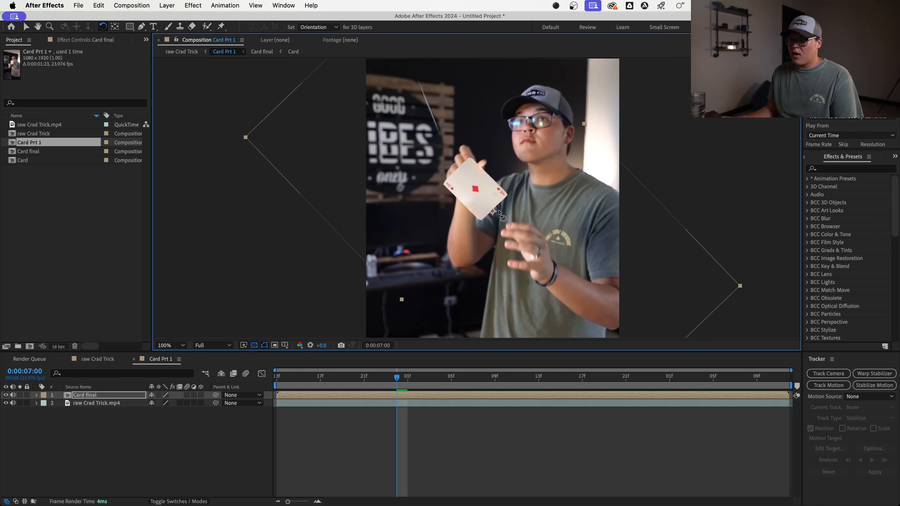
pyautogui.press('super+z')
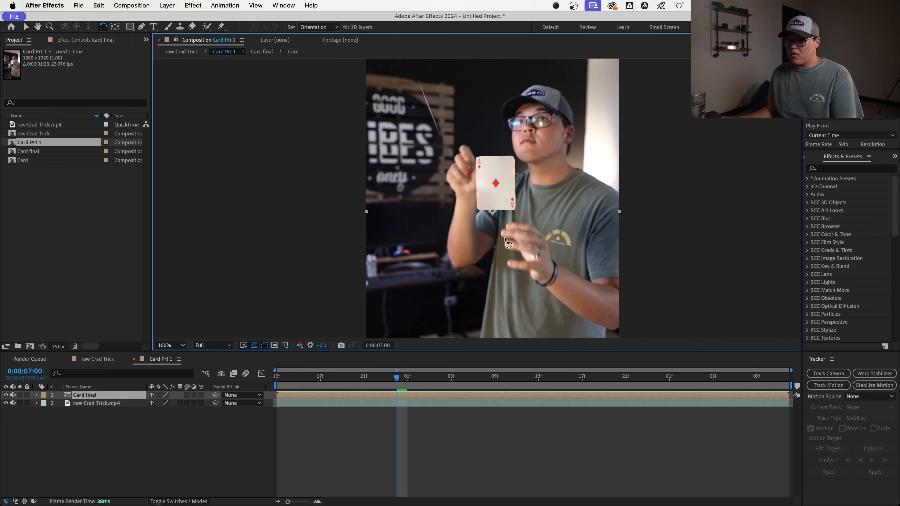
# Step: Move the Card final layer's anchor point to the centre diamond of the card
pyautogui.scroll(2, 500, 217)
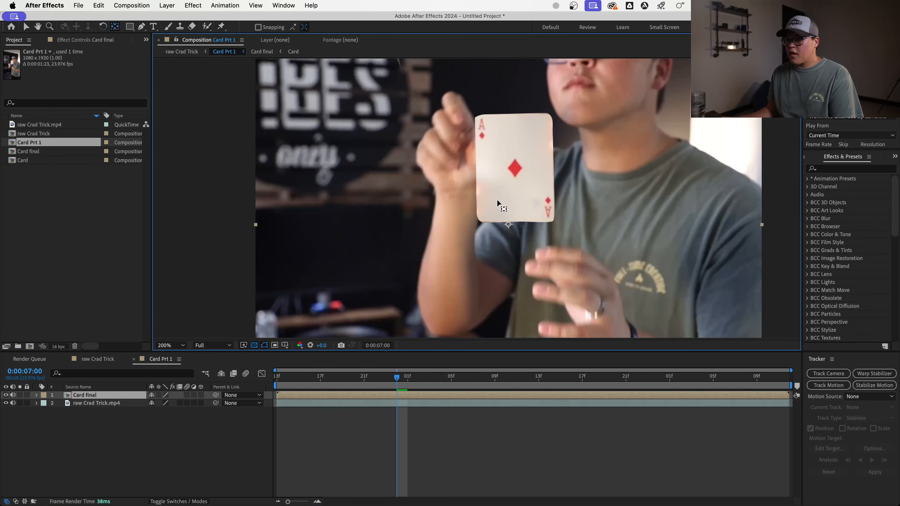
pyautogui.scroll(2, 510, 218)
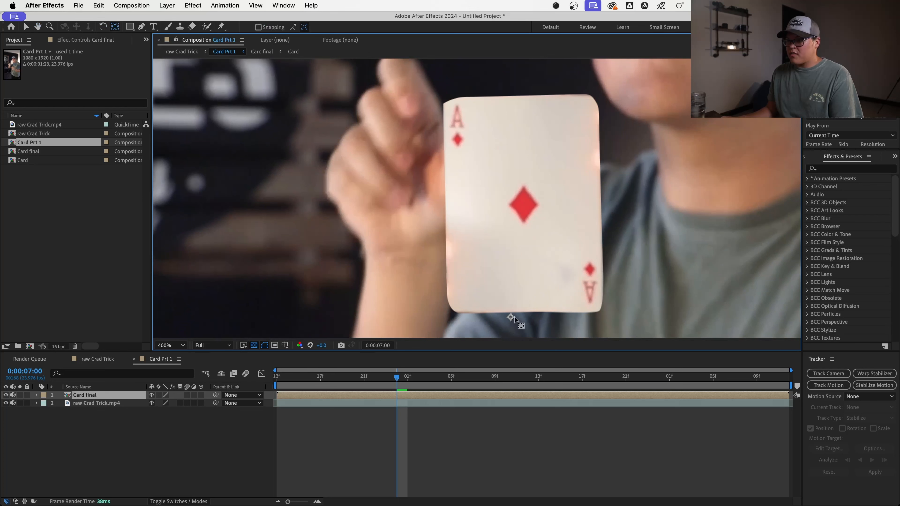
pyautogui.press('Return')
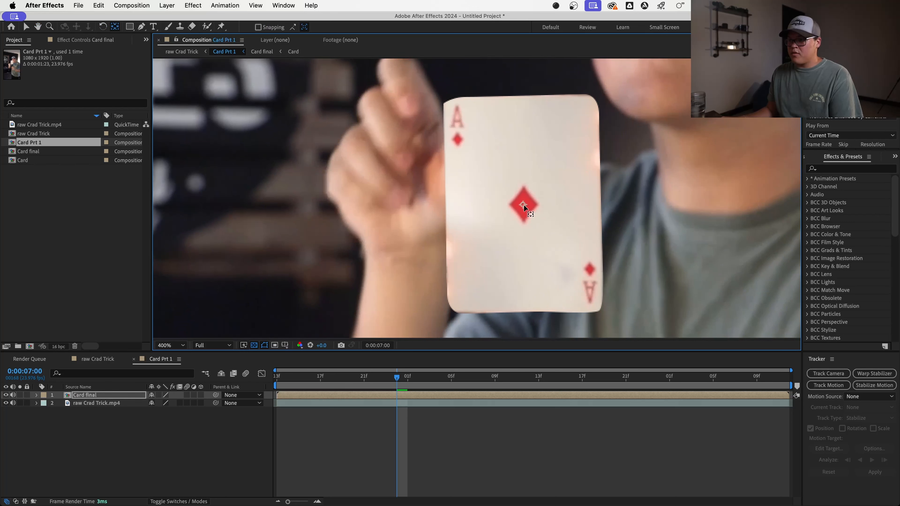
pyautogui.press('v')
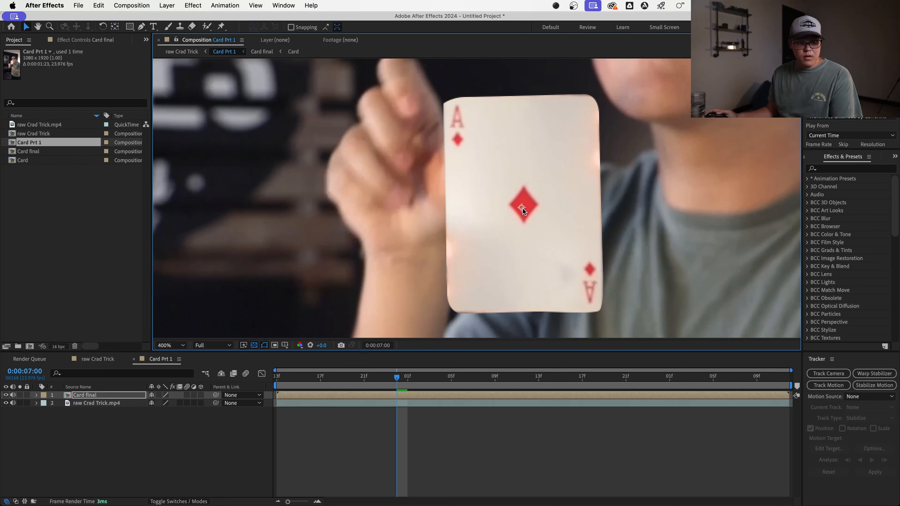
# Step: Test-rotate the Card final layer about its centred anchor point, and undo the rotation
pyautogui.press('w')
pyautogui.moveTo(502, 128); pyautogui.dragTo(605, 199)
pyautogui.scroll(-2, 548, 201)
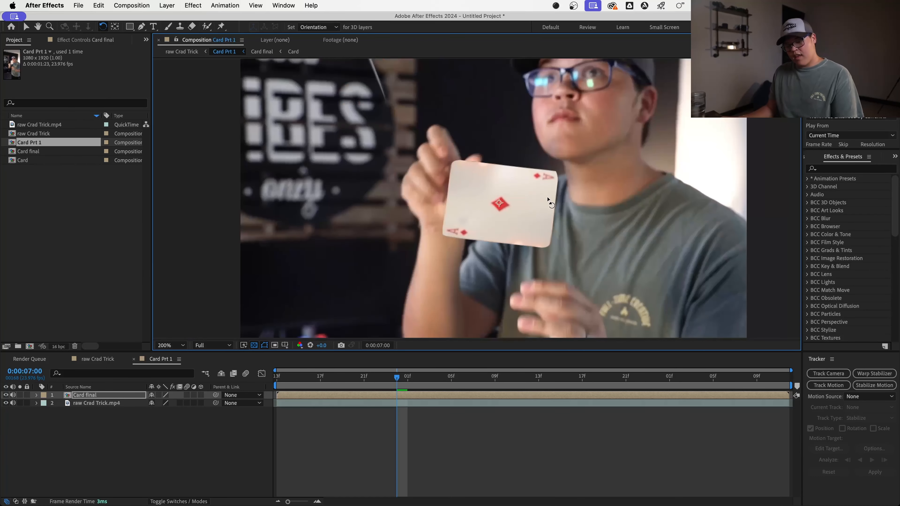
pyautogui.press('super+z')
pyautogui.press('v')
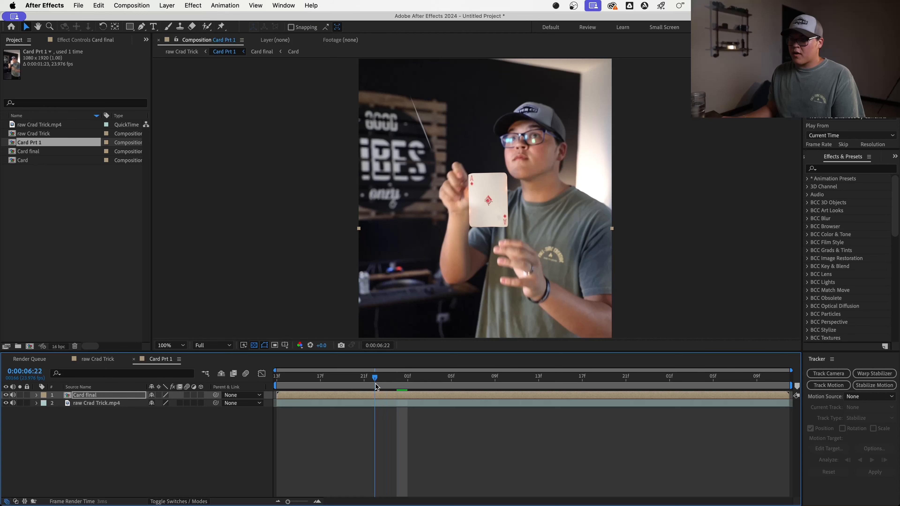
# Step: Check the throw with the Card final layer temporarily hidden, and make that layer start at 0:00:06:22
pyautogui.click(7, 394)
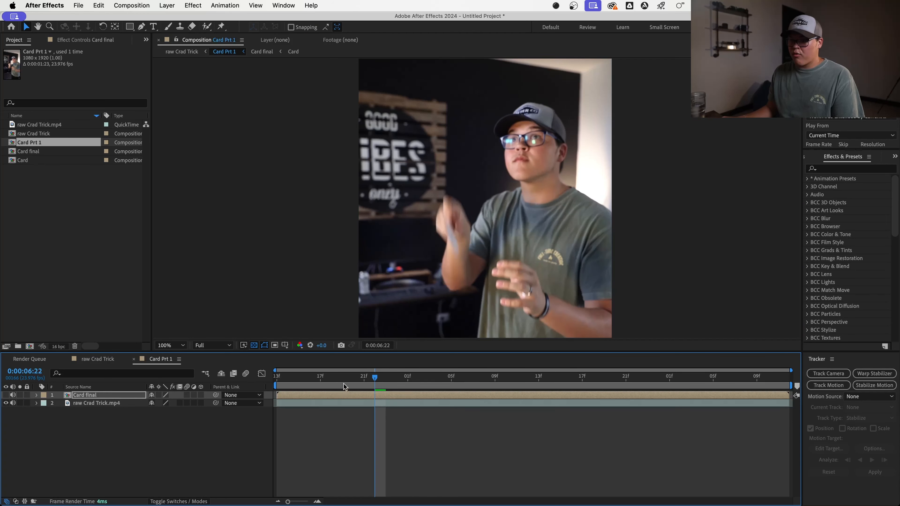
pyautogui.moveTo(343, 384); pyautogui.dragTo(376, 385)
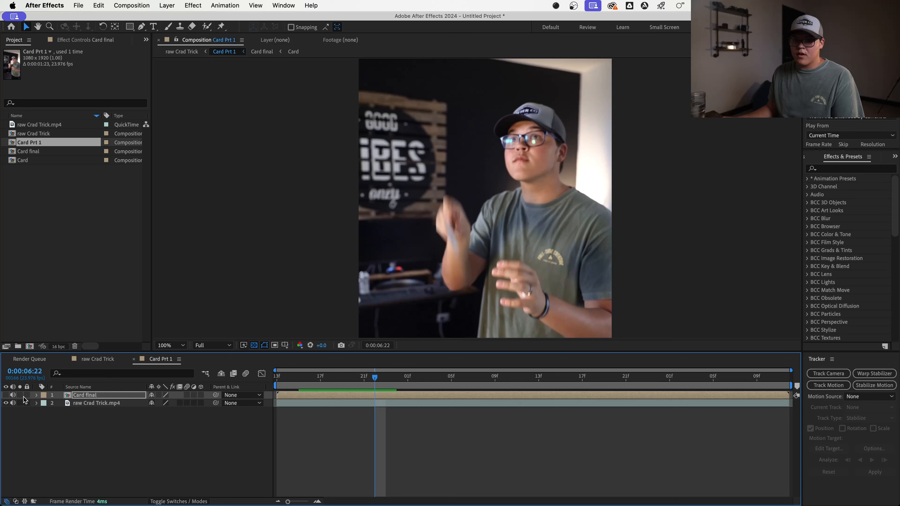
pyautogui.click(7, 395)
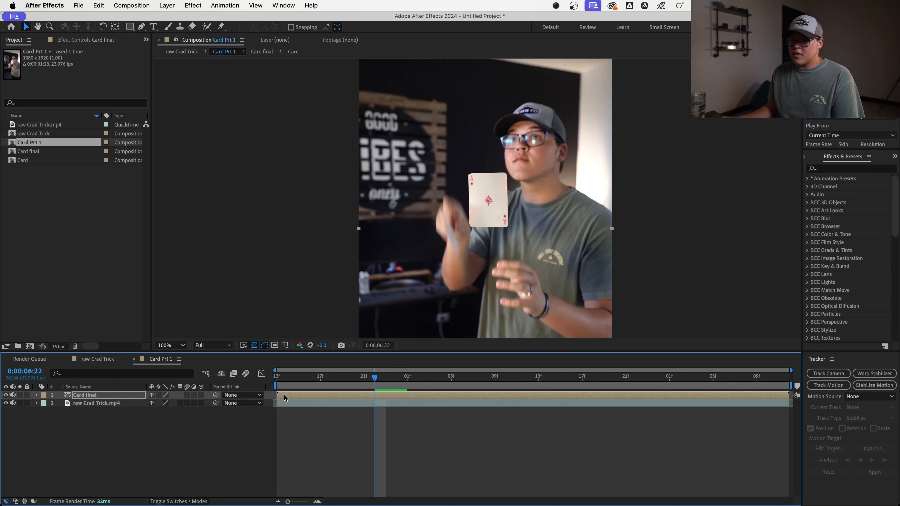
pyautogui.moveTo(285, 397); pyautogui.dragTo(325, 399)
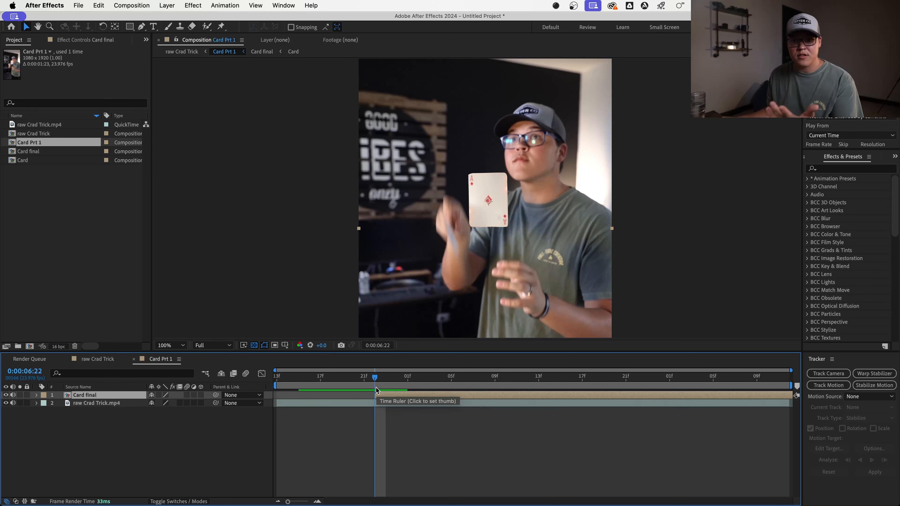
# Step: Place the card over the throwing hand at 0:00:06:22 and set a Position keyframe of 389.5, 979.0 on Card final
pyautogui.click(509, 227)
pyautogui.moveTo(509, 228); pyautogui.dragTo(471, 259)
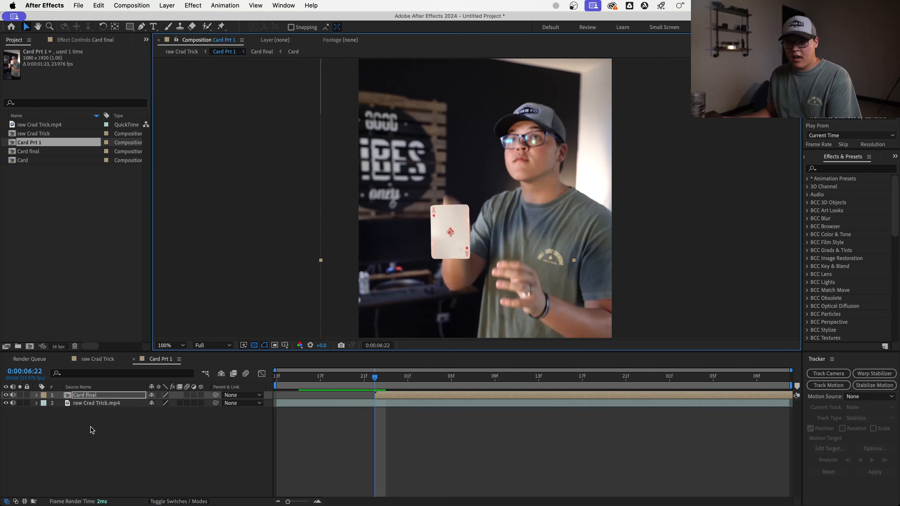
pyautogui.press('p')
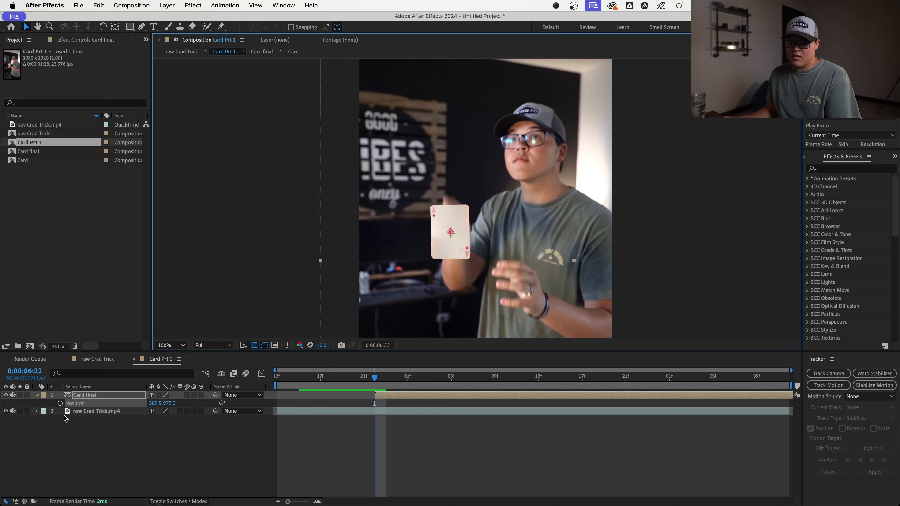
pyautogui.click(61, 403)
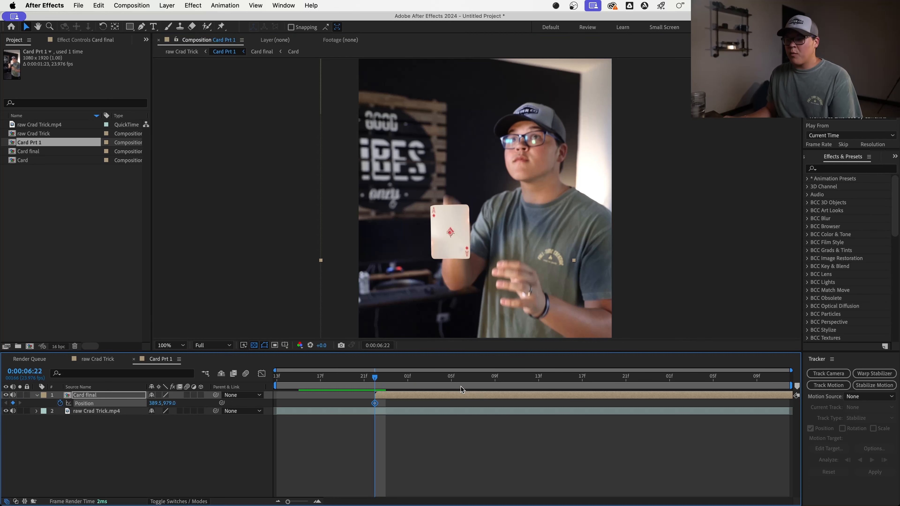
# Step: Add a second Position keyframe with the card beside the head at 911.5, 535.0, and retime that keyframe to 0:00:07:02
pyautogui.moveTo(396, 379); pyautogui.dragTo(561, 388)
pyautogui.moveTo(469, 257); pyautogui.dragTo(591, 152)
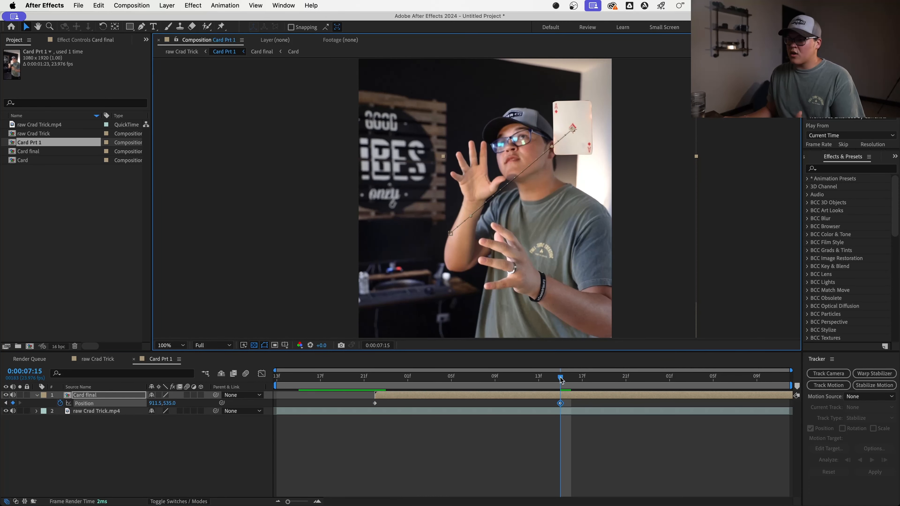
pyautogui.moveTo(556, 385); pyautogui.dragTo(418, 395)
pyautogui.moveTo(561, 404); pyautogui.dragTo(412, 415)
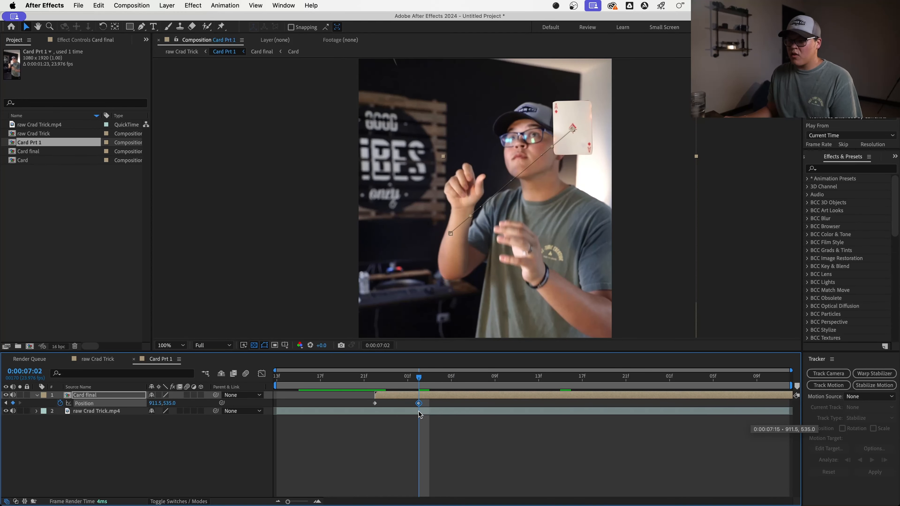
# Step: Replace the Position keyframe at 0:00:07:02 with one at 0:00:07:08, placing the card high above the hand at 309.5, 307.0
pyautogui.moveTo(410, 384)
pyautogui.mouseDown()
pyautogui.moveTo(386, 393)
pyautogui.moveTo(416, 396)
pyautogui.mouseUp()
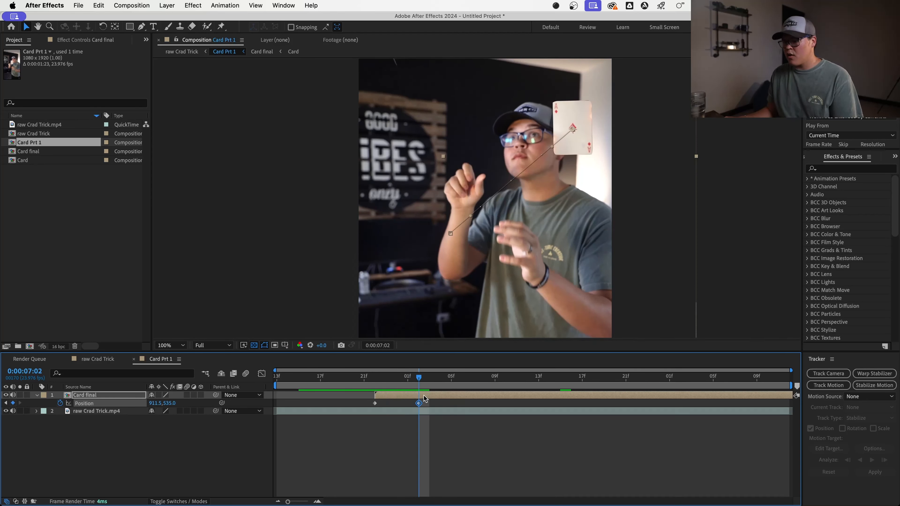
pyautogui.press('Delete')
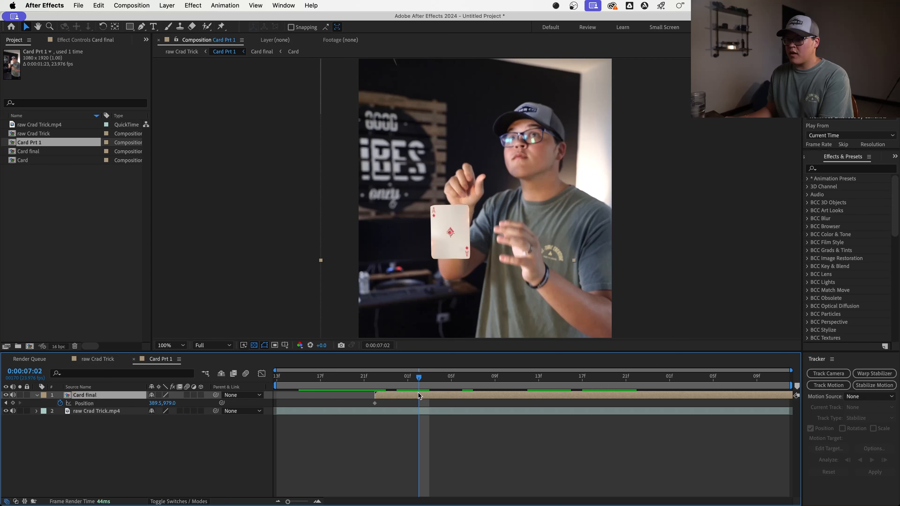
pyautogui.moveTo(436, 385); pyautogui.dragTo(484, 396)
pyautogui.press('h')
pyautogui.moveTo(479, 180); pyautogui.dragTo(501, 213)
pyautogui.press('v')
pyautogui.moveTo(489, 256); pyautogui.dragTo(470, 140)
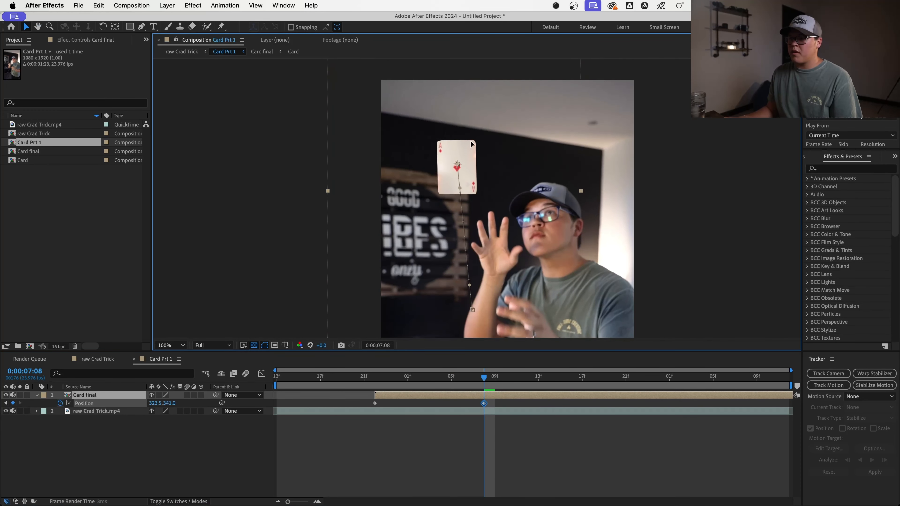
# Step: Preview the card's upward flight and retime its second Position keyframe to 0:00:07:04
pyautogui.press('space')
pyautogui.moveTo(484, 286); pyautogui.dragTo(471, 212)
pyautogui.scroll(1, 471, 210)
pyautogui.scroll(-1, 501, 162)
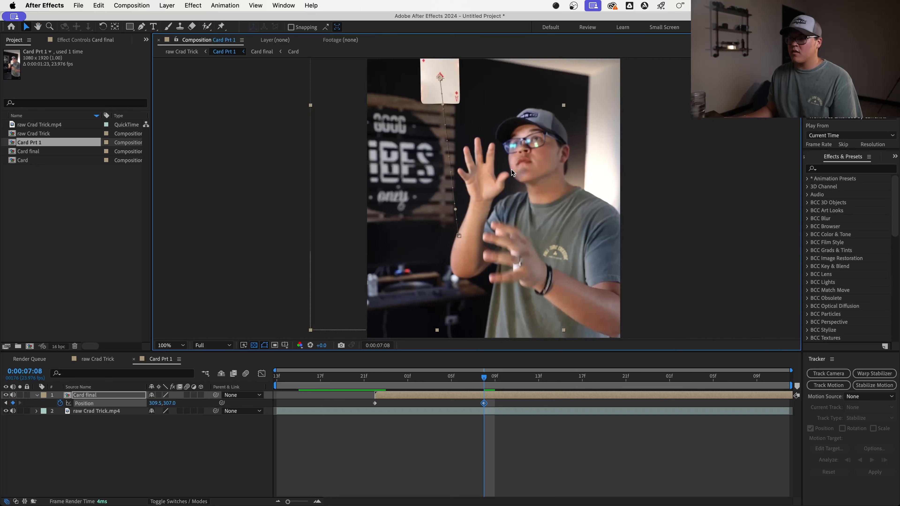
pyautogui.moveTo(484, 378); pyautogui.dragTo(360, 379)
pyautogui.press('space')
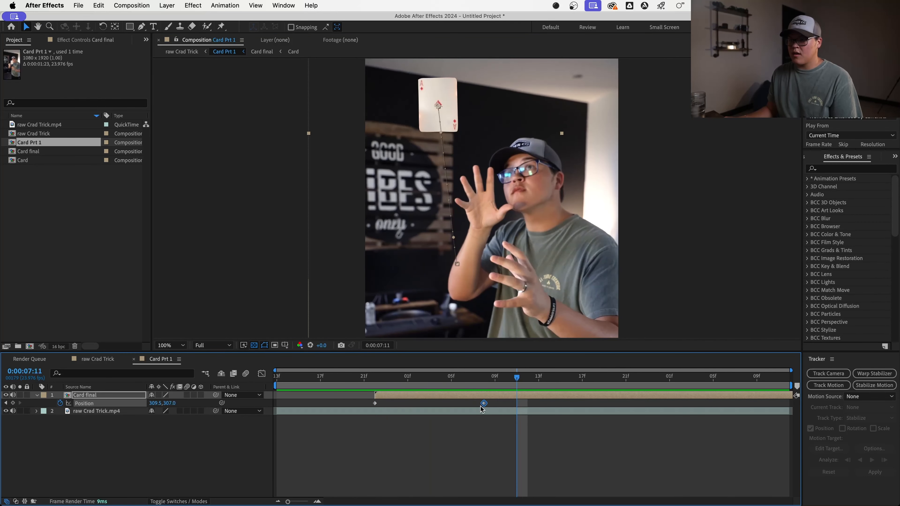
pyautogui.moveTo(431, 386)
pyautogui.mouseDown()
pyautogui.moveTo(411, 385)
pyautogui.moveTo(439, 386)
pyautogui.mouseUp()
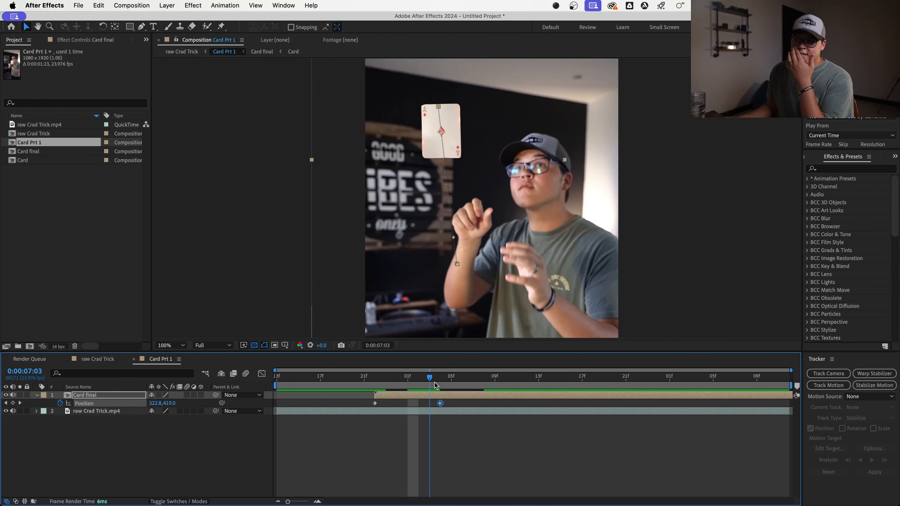
# Step: Raise the card at 0:00:07:04 and add a third Position keyframe at 0:00:07:10 with the card lowered to 295.5, 387.0
pyautogui.moveTo(483, 207); pyautogui.dragTo(481, 188)
pyautogui.moveTo(445, 379); pyautogui.dragTo(507, 379)
pyautogui.moveTo(485, 133); pyautogui.dragTo(483, 168)
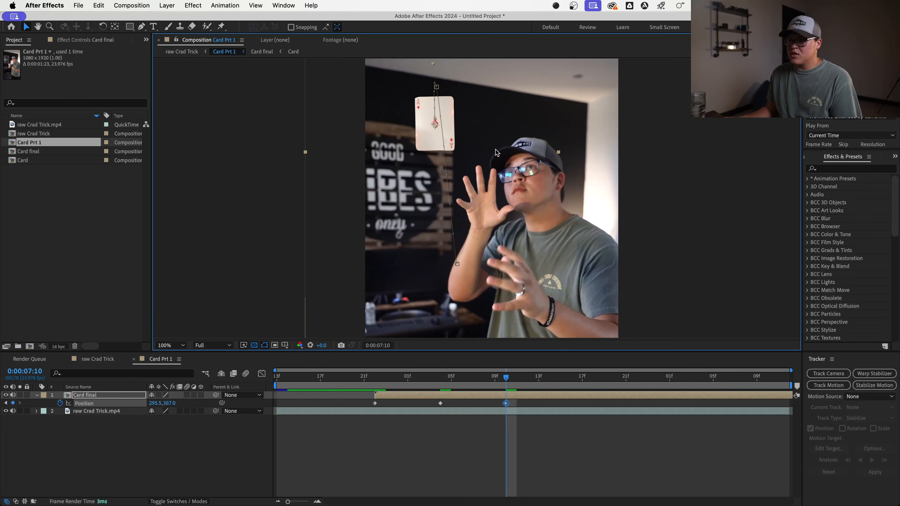
# Step: Shift the second and third Position keyframes upward together, bringing the card at 0:00:07:10 to 309.5, 179.0
pyautogui.scroll(5, 491, 192)
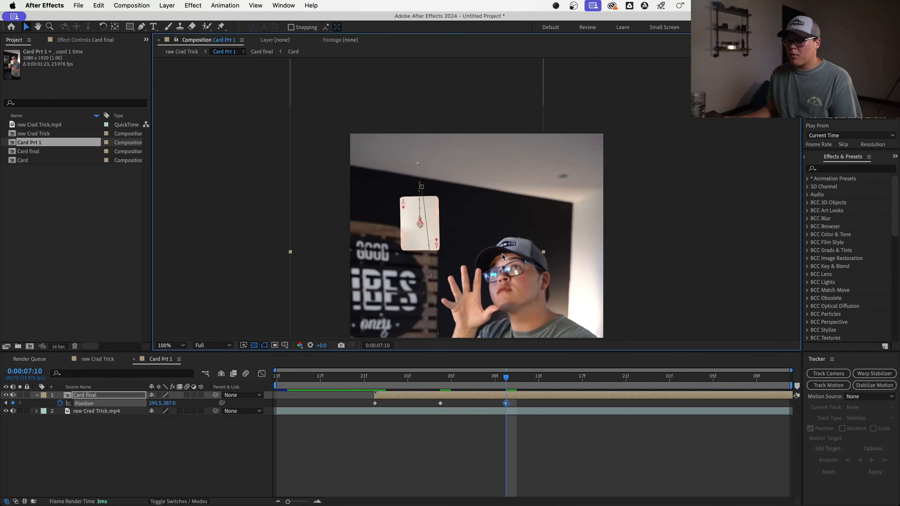
pyautogui.keyDown('shift'); pyautogui.click(440, 403); pyautogui.keyUp('shift')
pyautogui.moveTo(444, 226); pyautogui.dragTo(454, 175)
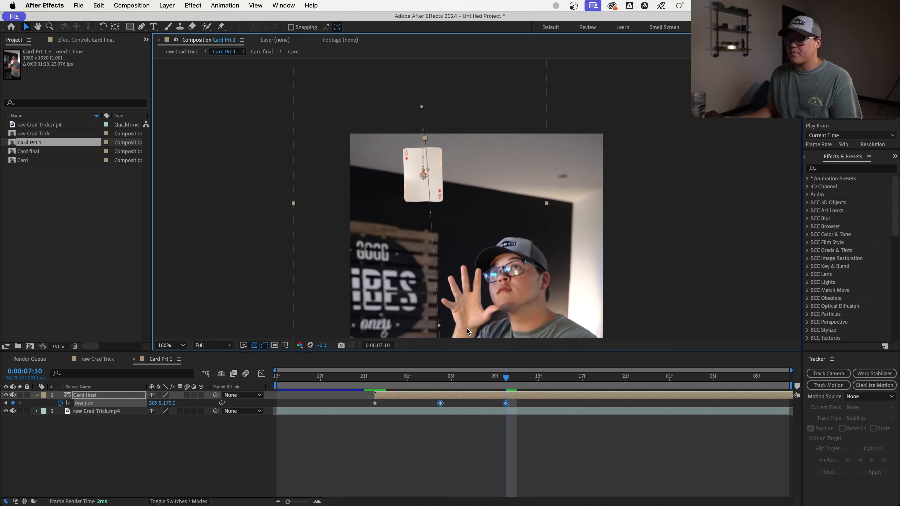
pyautogui.click(508, 433)
# Step: Enable motion blur for the Card final layer and preview the throw from 0:00:06:21
pyautogui.moveTo(462, 290); pyautogui.dragTo(457, 242)
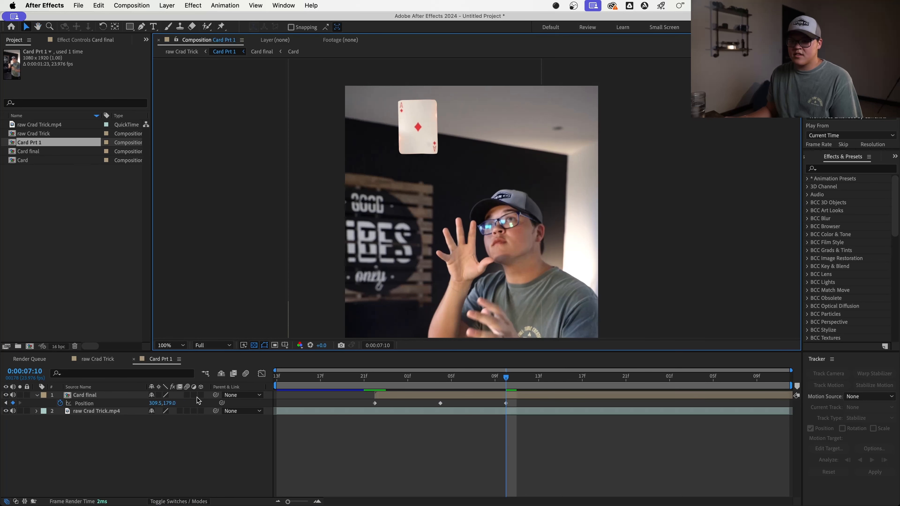
pyautogui.click(187, 394)
pyautogui.click(364, 377)
pyautogui.press('space')
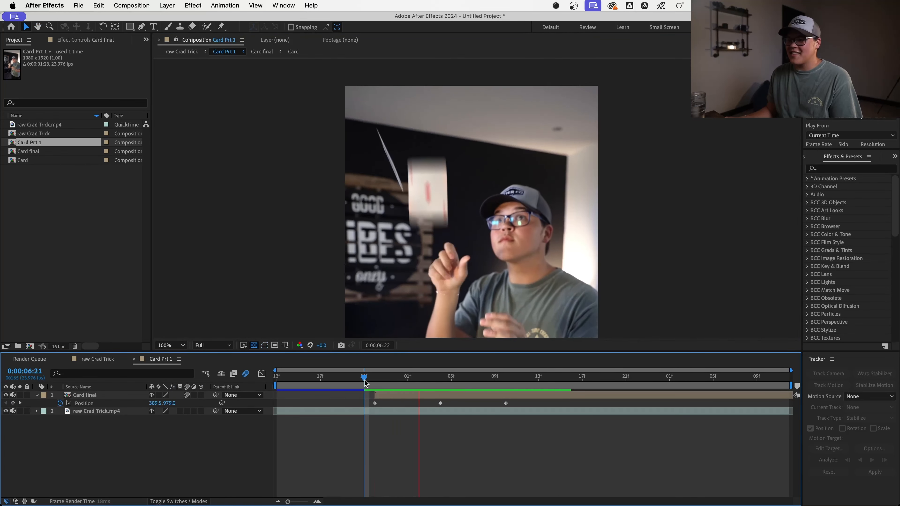
pyautogui.press('space')
pyautogui.press('space')
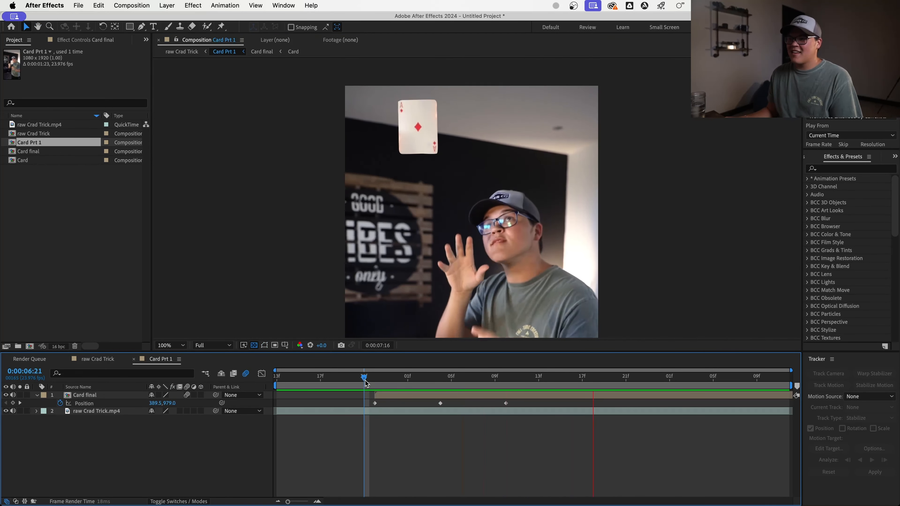
pyautogui.press('space')
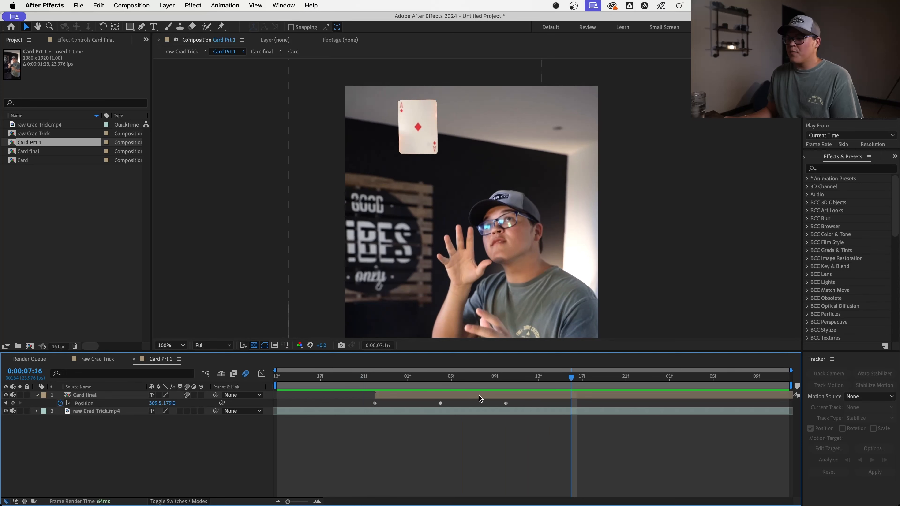
# Step: Apply Easy Ease to the second and third Position keyframes of Card final and check the eased motion
pyautogui.moveTo(503, 377); pyautogui.dragTo(418, 390)
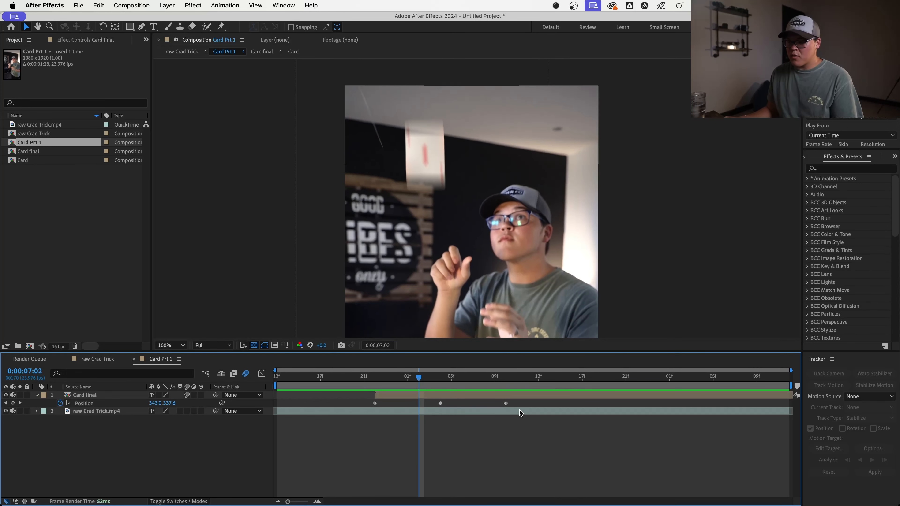
pyautogui.moveTo(523, 405); pyautogui.dragTo(433, 409)
pyautogui.rightClick(440, 406)
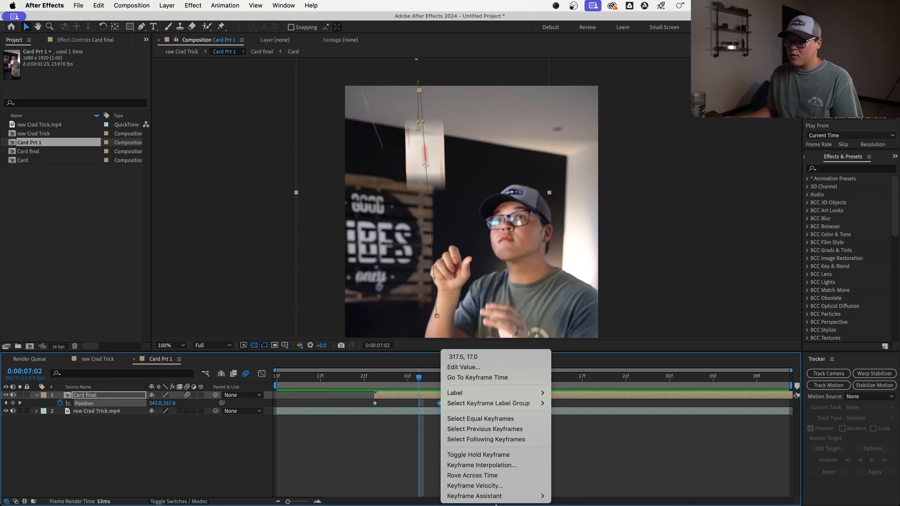
pyautogui.moveTo(497, 496)
pyautogui.click(583, 437)
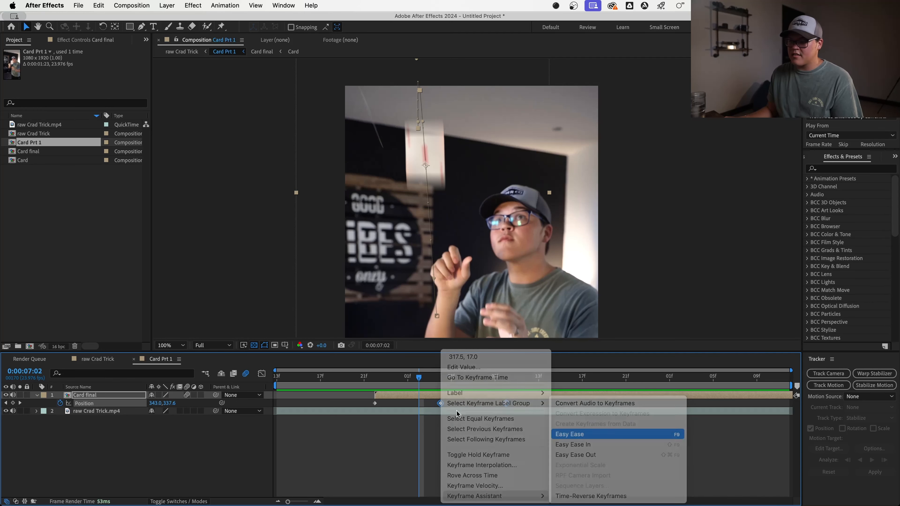
pyautogui.moveTo(419, 378); pyautogui.dragTo(508, 393)
pyautogui.press('space')
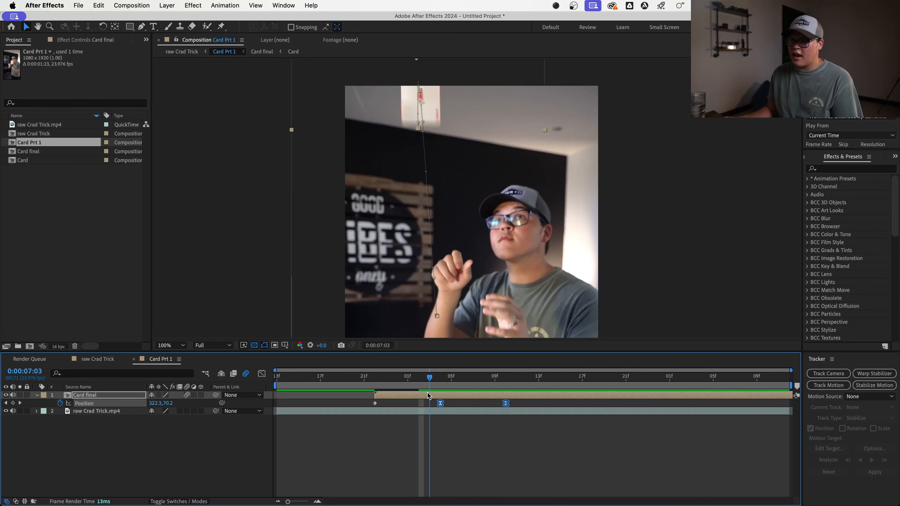
# Step: Move the card to 293.5, 241.0 on its last Position keyframe and retime that keyframe to 0:00:07:15
pyautogui.click(469, 441)
pyautogui.moveTo(446, 377); pyautogui.dragTo(397, 376)
pyautogui.moveTo(490, 377)
pyautogui.mouseDown()
pyautogui.moveTo(480, 386)
pyautogui.moveTo(504, 387)
pyautogui.moveTo(491, 394)
pyautogui.mouseUp()
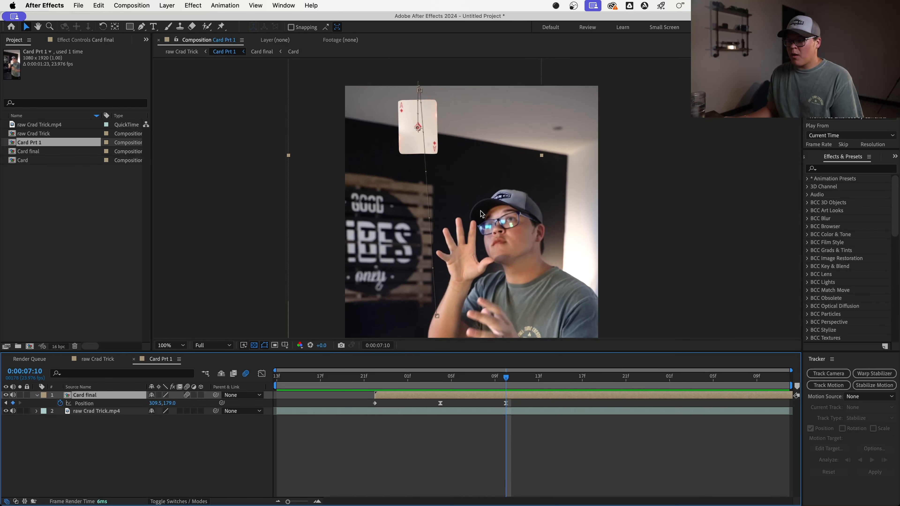
pyautogui.moveTo(480, 213)
pyautogui.mouseDown()
pyautogui.moveTo(478, 275)
pyautogui.moveTo(489, 214)
pyautogui.mouseUp()
pyautogui.moveTo(507, 403); pyautogui.dragTo(560, 403)
# Step: Preview the card's flight from before the throw, checking it with the whole frame in view at 50% zoom
pyautogui.moveTo(521, 377); pyautogui.dragTo(364, 377)
pyautogui.press('space')
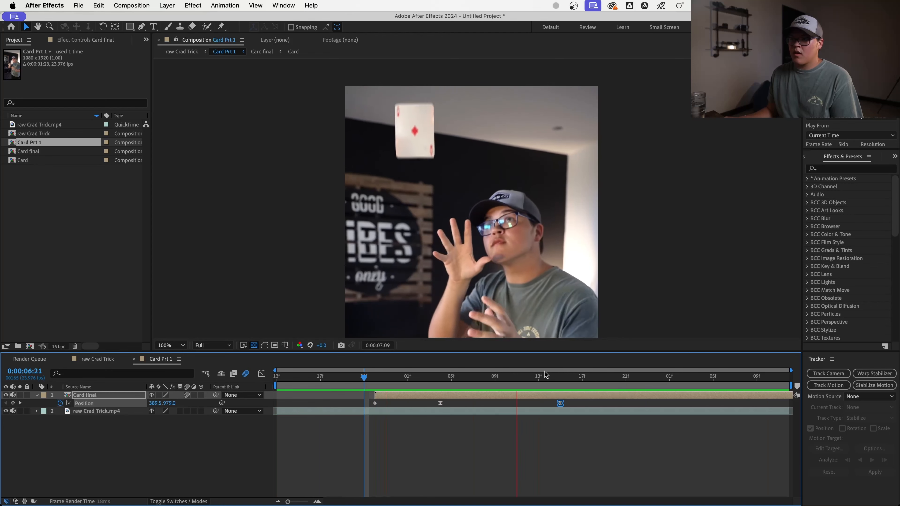
pyautogui.press('space')
pyautogui.press(',')
pyautogui.moveTo(572, 244); pyautogui.dragTo(565, 206)
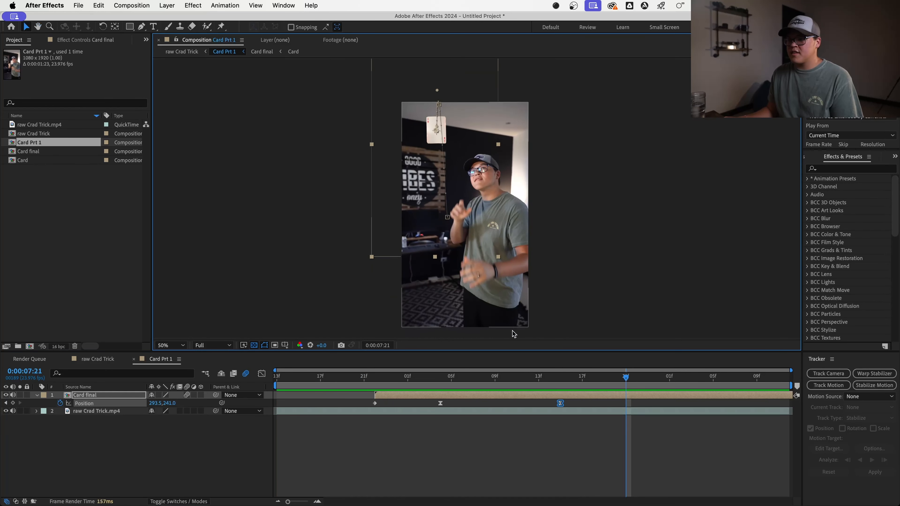
pyautogui.moveTo(514, 376); pyautogui.dragTo(310, 376)
pyautogui.press('space')
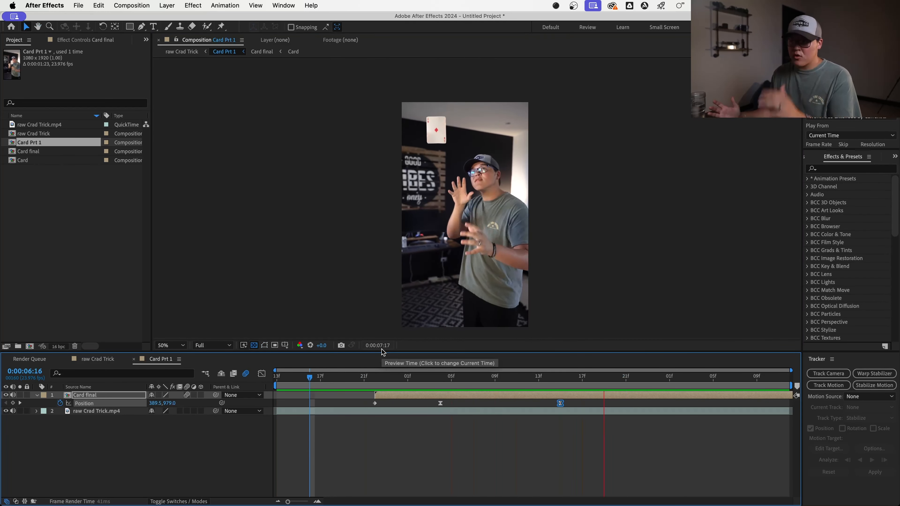
pyautogui.press('space')
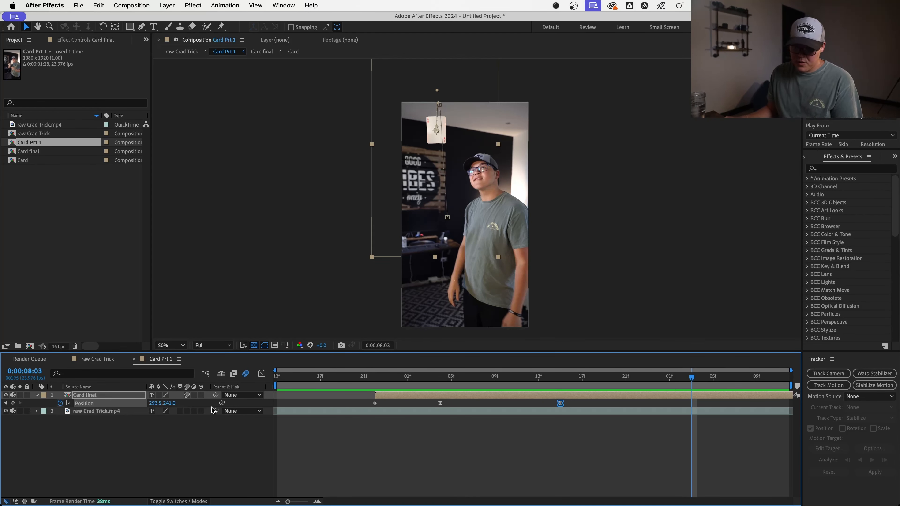
# Step: Make Card final a 3D layer, test-tilt the card around its X axis, and undo the trial rotation
pyautogui.click(201, 396)
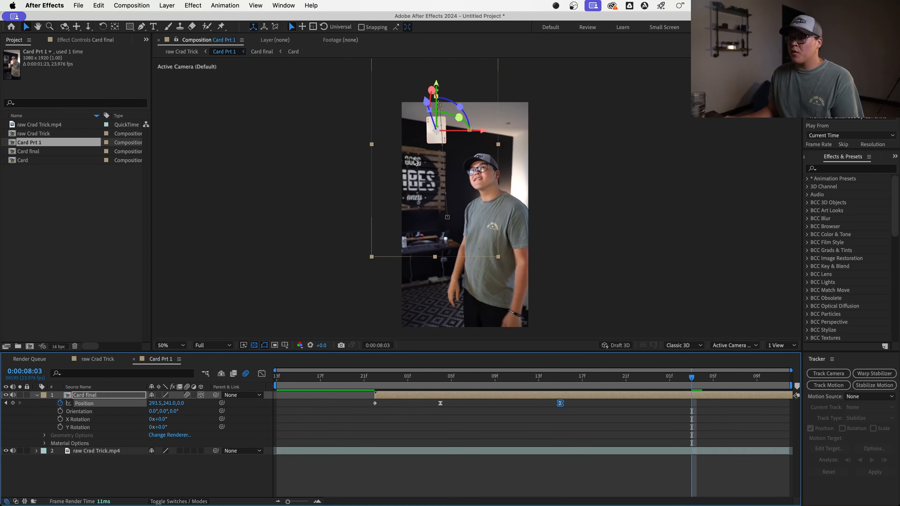
pyautogui.scroll(3, 448, 164)
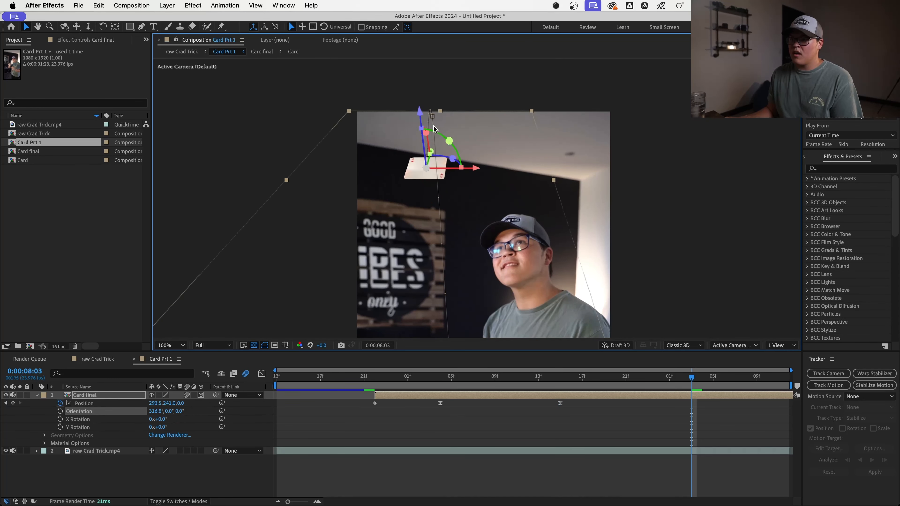
pyautogui.moveTo(445, 155)
pyautogui.mouseDown()
pyautogui.moveTo(420, 149)
pyautogui.moveTo(457, 150)
pyautogui.mouseUp()
pyautogui.press('super+z')
pyautogui.press('super+z')
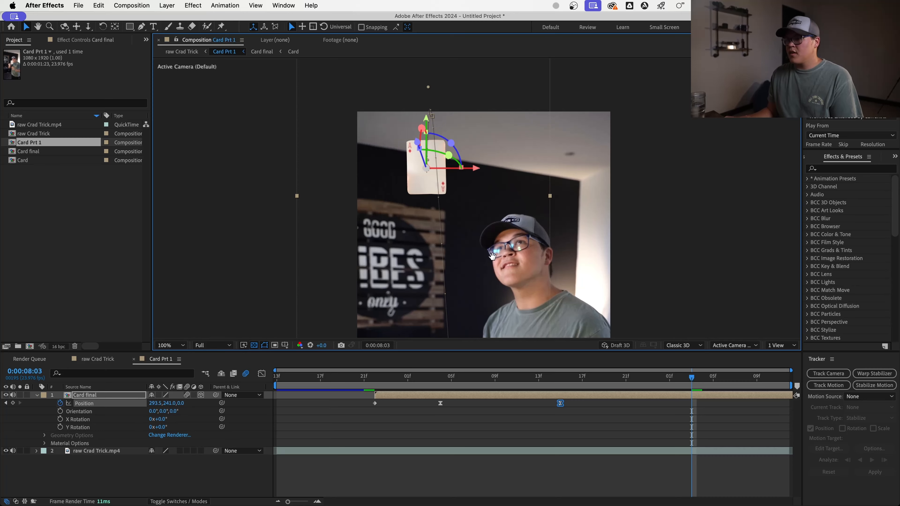
# Step: With Card final's Opacity temporarily lowered, orient the card to 305.0°, 287.4°, 285.2° to match the hand at 0:00:06:23, and restore Opacity to 100%
pyautogui.moveTo(443, 291); pyautogui.dragTo(461, 240)
pyautogui.moveTo(448, 379); pyautogui.dragTo(369, 376)
pyautogui.click(20, 403)
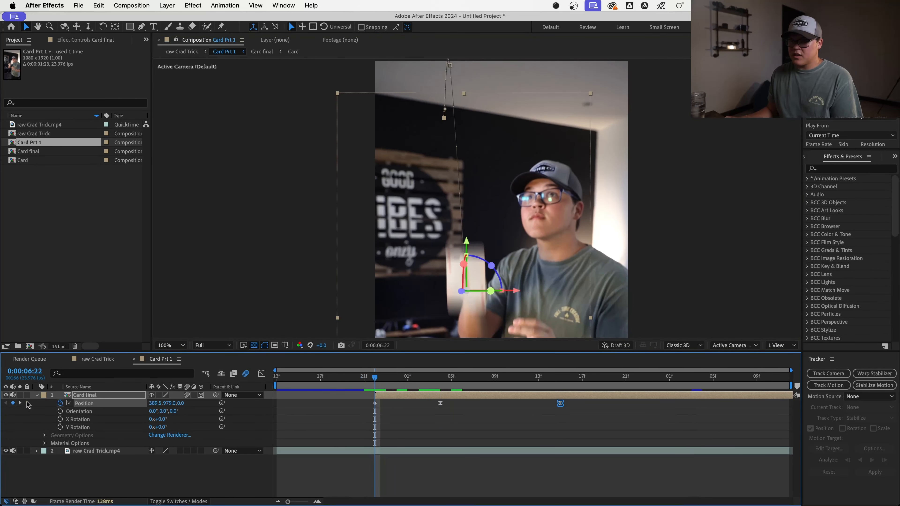
pyautogui.press('t')
pyautogui.moveTo(153, 403); pyautogui.dragTo(90, 404)
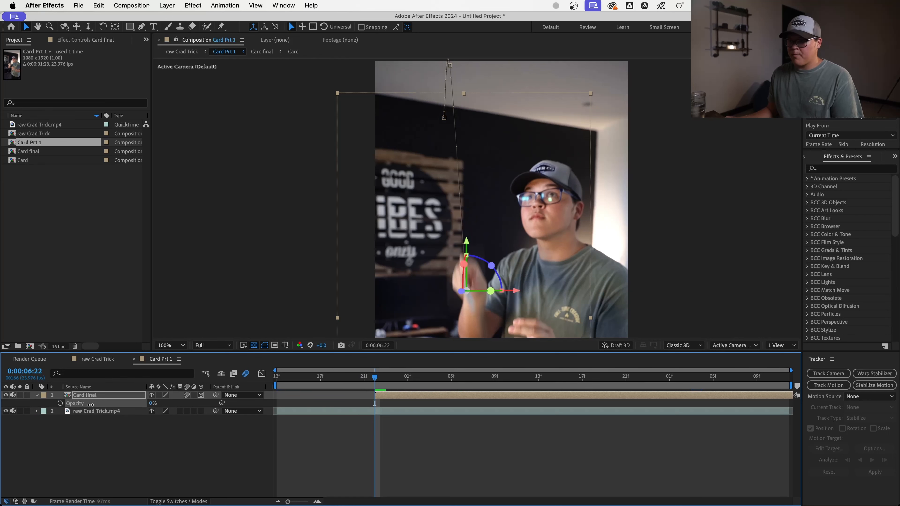
pyautogui.moveTo(373, 379)
pyautogui.mouseDown()
pyautogui.moveTo(381, 394)
pyautogui.moveTo(417, 393)
pyautogui.moveTo(335, 393)
pyautogui.moveTo(383, 395)
pyautogui.mouseUp()
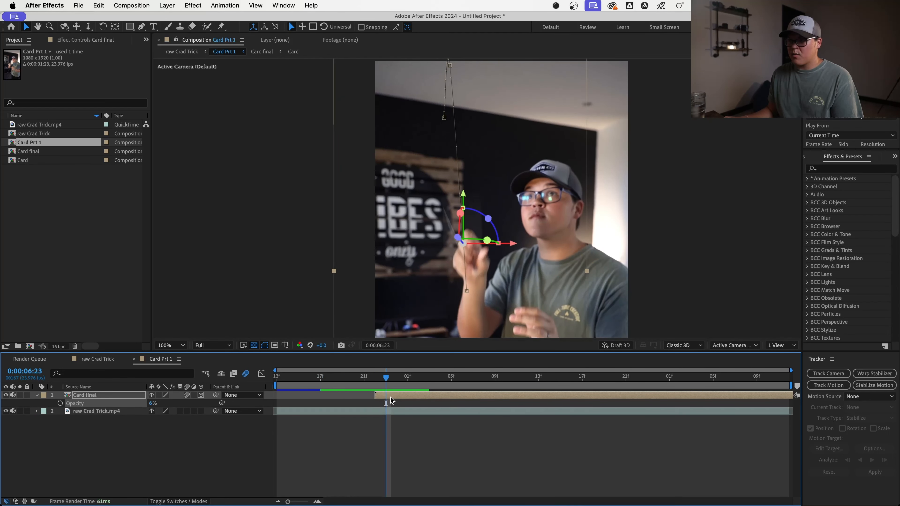
pyautogui.moveTo(483, 230); pyautogui.dragTo(476, 255)
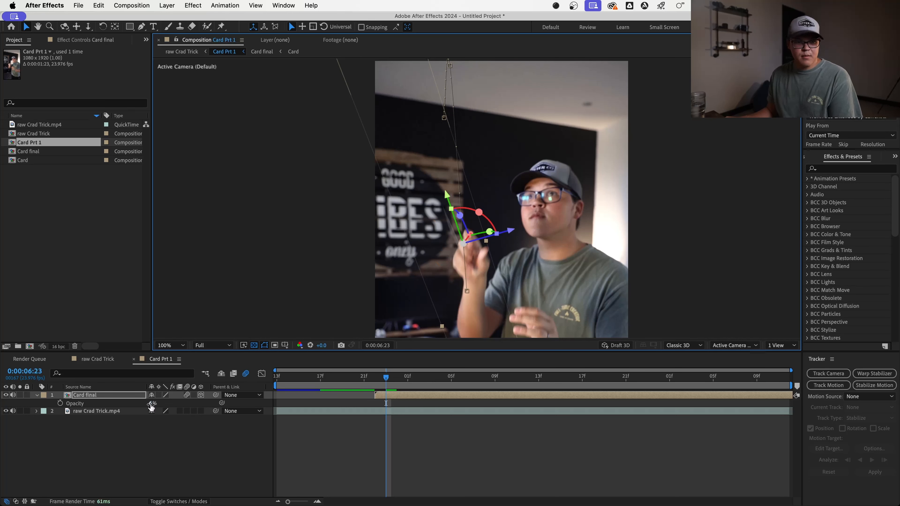
pyautogui.moveTo(151, 404); pyautogui.dragTo(266, 407)
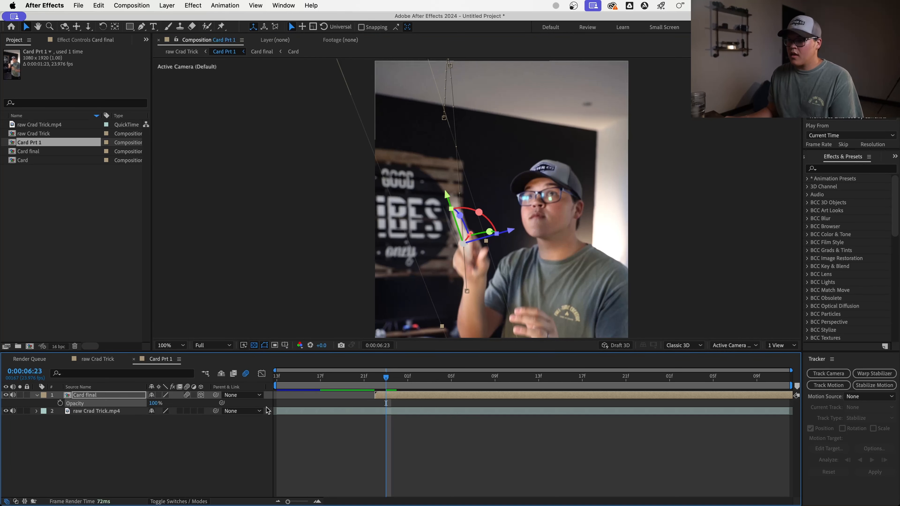
# Step: Turn the card around its Z axis at 0:00:06:22, setting its Orientation to 305.0°, 287.4°, 218.8°
pyautogui.moveTo(385, 380); pyautogui.dragTo(373, 392)
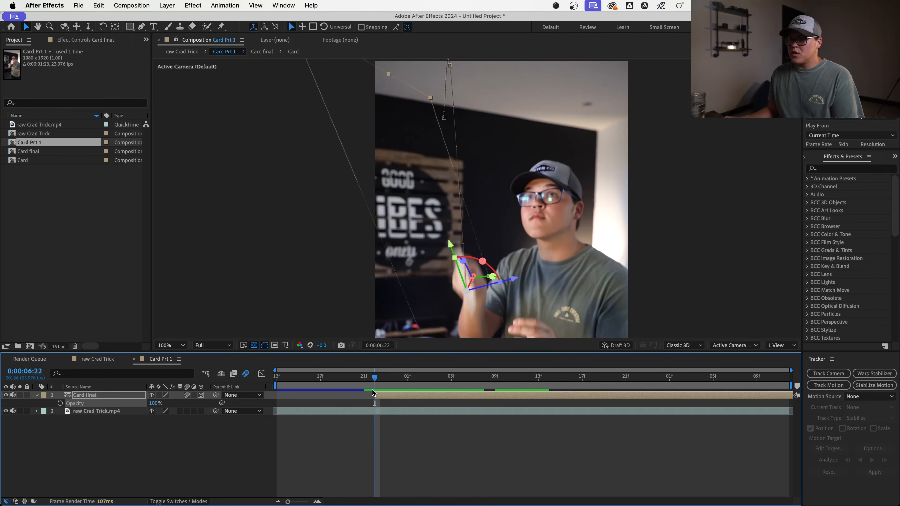
pyautogui.press('r')
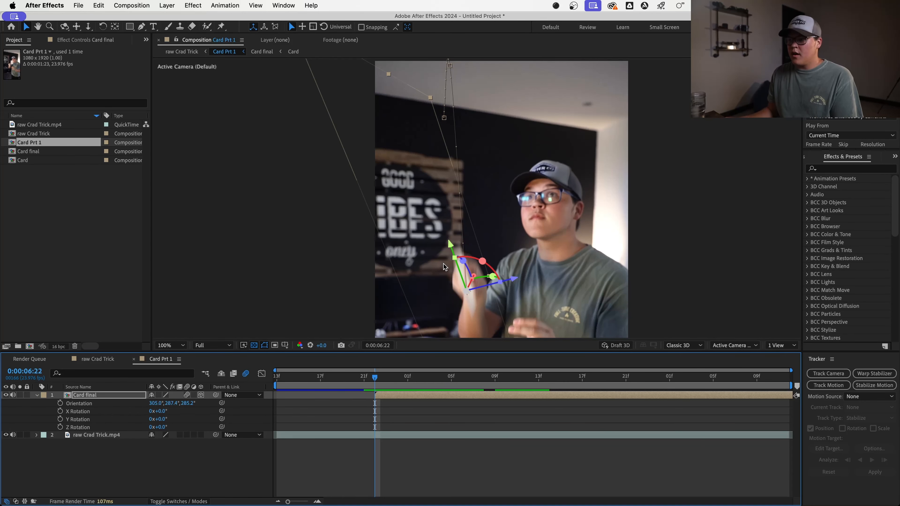
pyautogui.moveTo(466, 264); pyautogui.dragTo(466, 290)
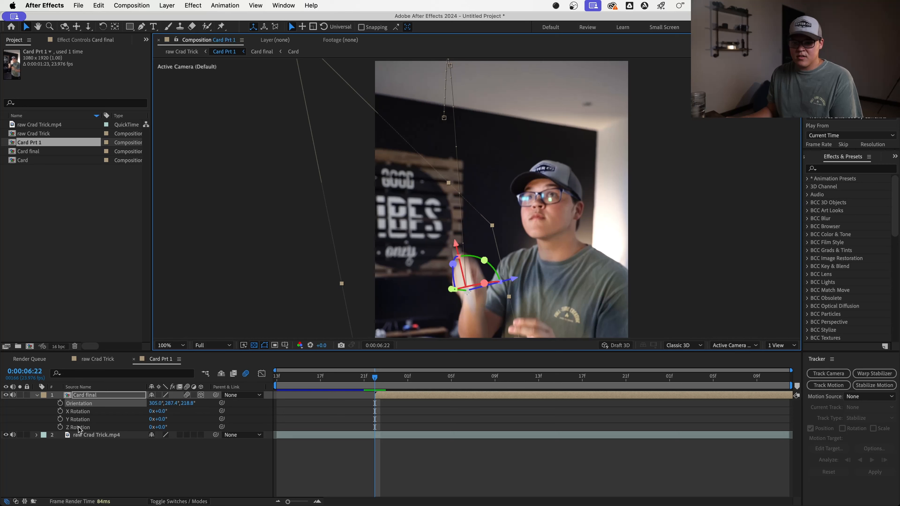
# Step: Keyframe the card's Z Rotation from 0x+0.0° at 0:00:06:22 to 2x+226.0° at 0:00:07:20
pyautogui.click(59, 427)
pyautogui.moveTo(379, 377); pyautogui.dragTo(617, 376)
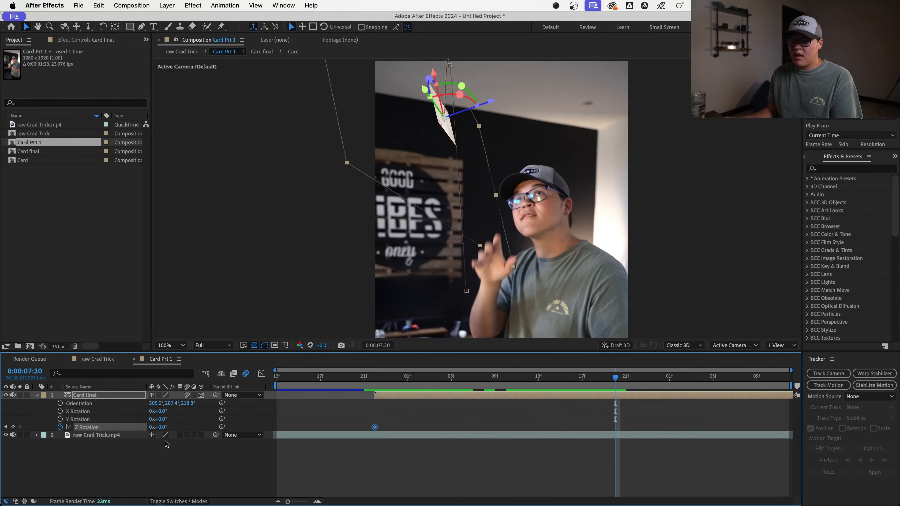
pyautogui.moveTo(159, 427); pyautogui.dragTo(545, 459)
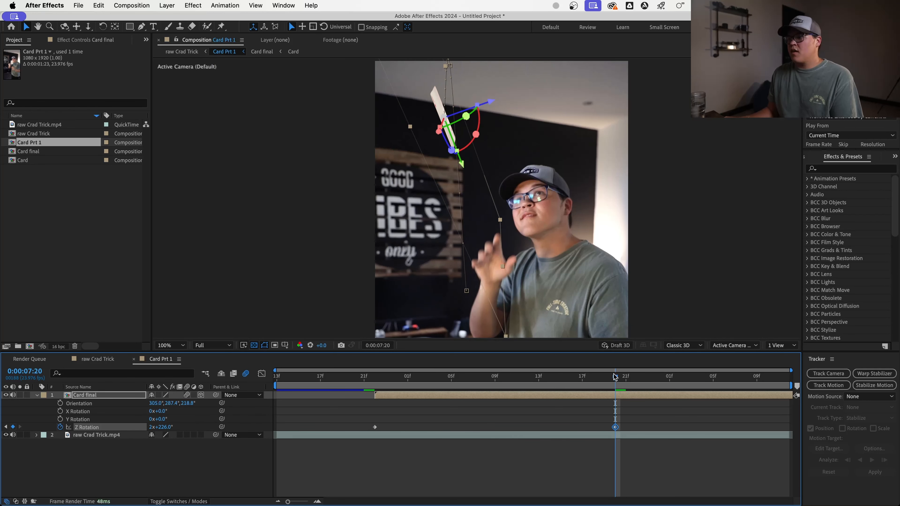
# Step: Play back the card's Z Rotation animation from about 0:00:06:19 several times to judge the spin
pyautogui.moveTo(615, 377); pyautogui.dragTo(342, 379)
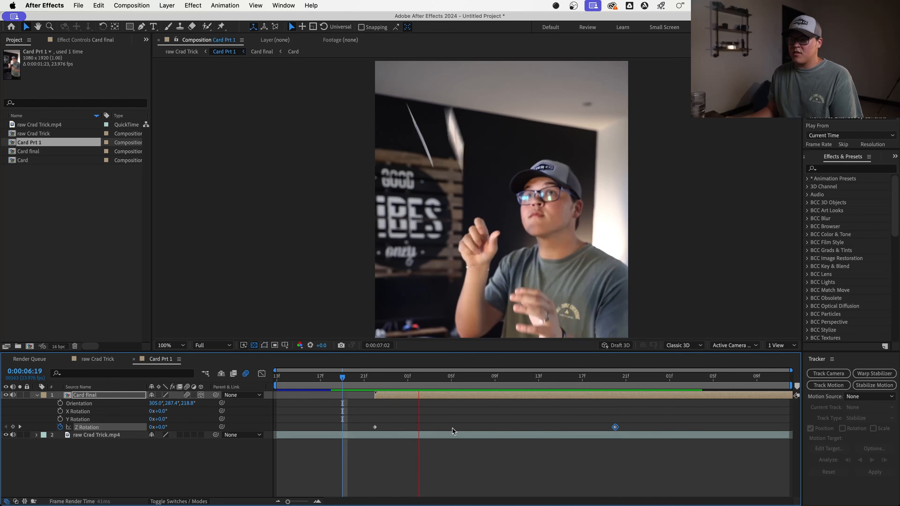
pyautogui.press('space')
pyautogui.scroll(-1, 564, 243)
pyautogui.click(607, 246)
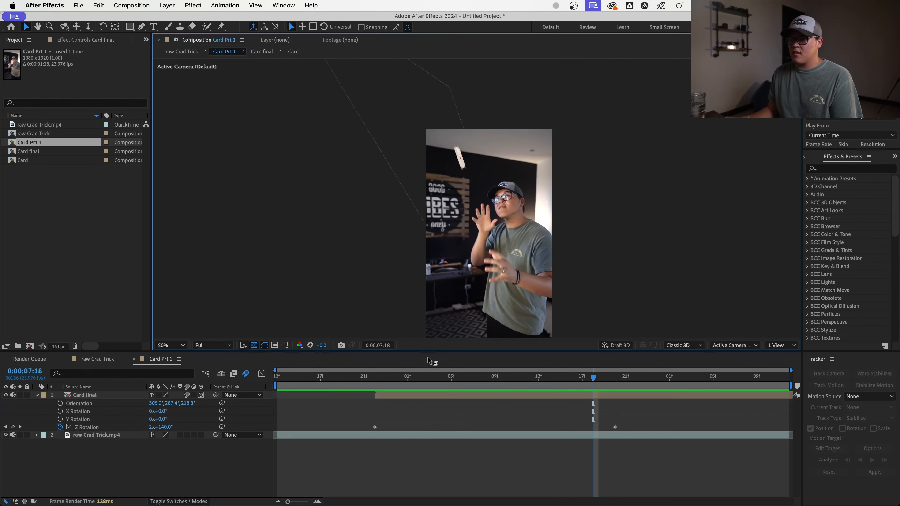
pyautogui.click(386, 381)
pyautogui.press('space')
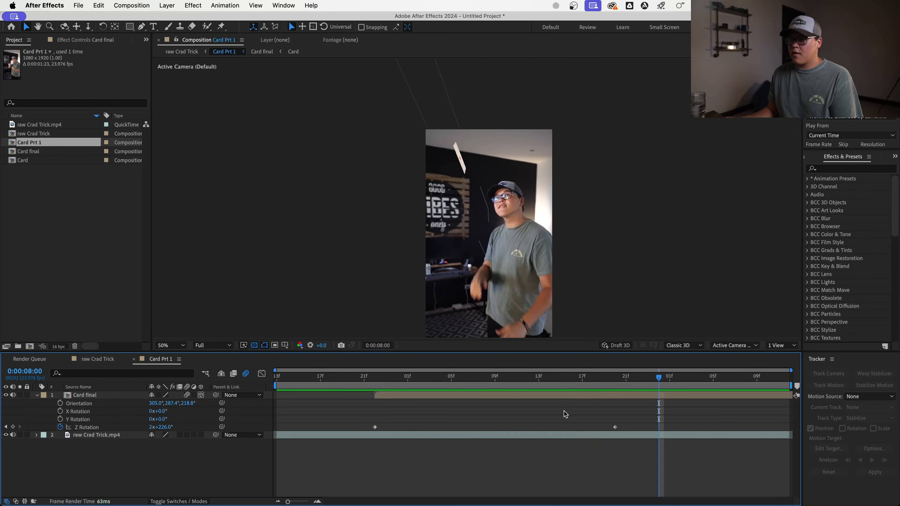
pyautogui.click(426, 382)
pyautogui.moveTo(437, 383); pyautogui.dragTo(355, 386)
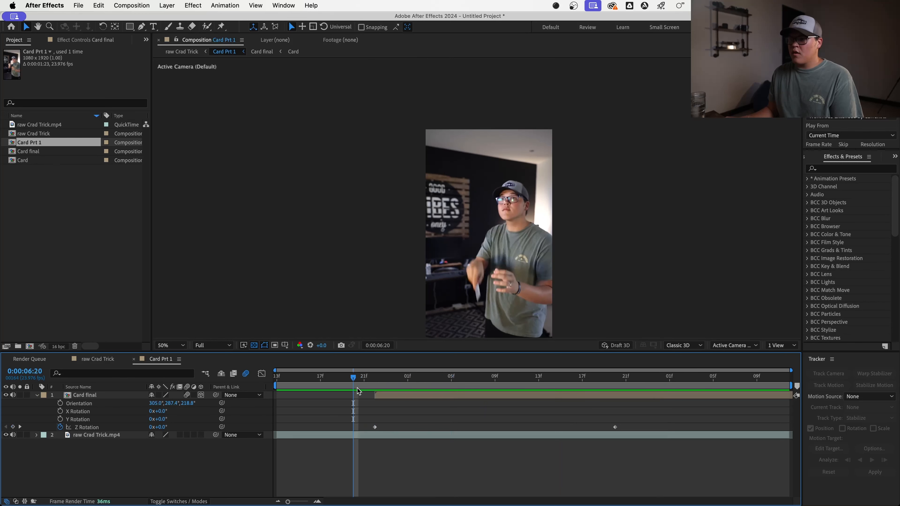
pyautogui.press('space')
pyautogui.press('space')
# Step: Move Card final's last Position keyframe to 0:00:07:17 and replay the throw
pyautogui.moveTo(480, 381); pyautogui.dragTo(539, 381)
pyautogui.click(510, 290)
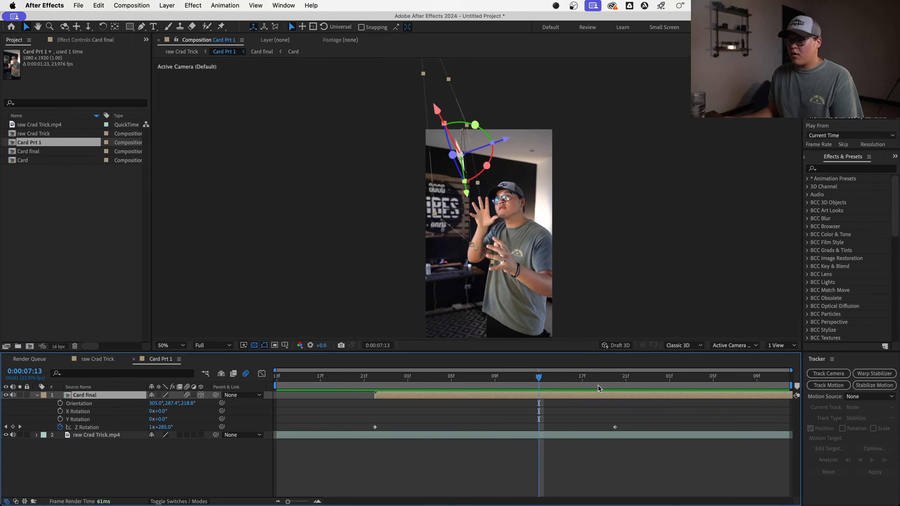
pyautogui.press('p')
pyautogui.click(558, 405)
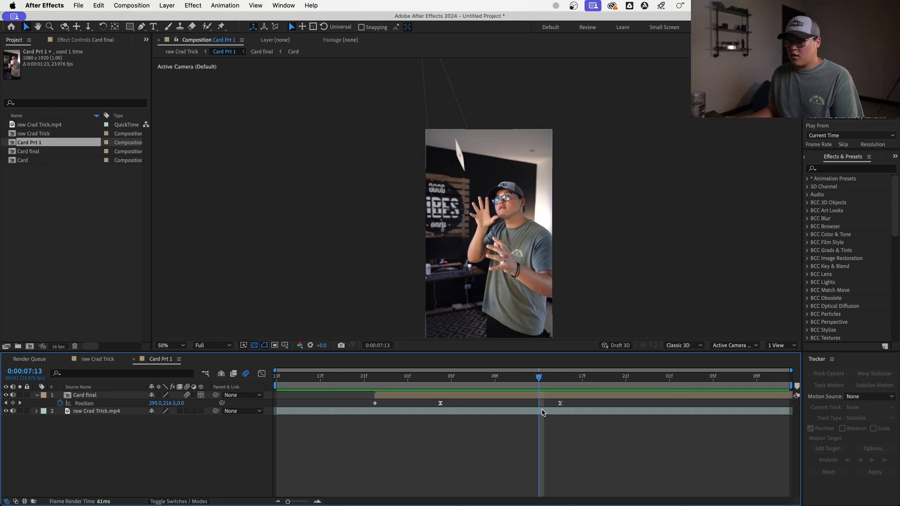
pyautogui.click(559, 403)
pyautogui.click(262, 373)
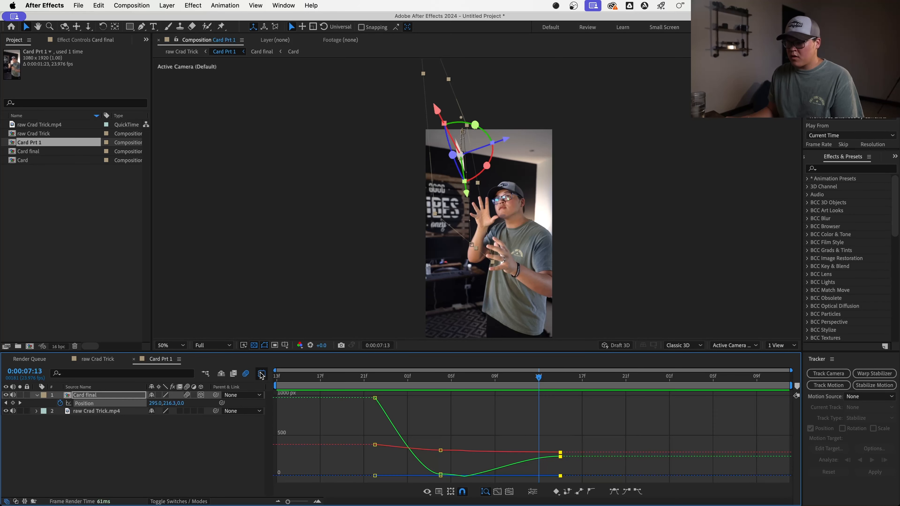
pyautogui.click(261, 373)
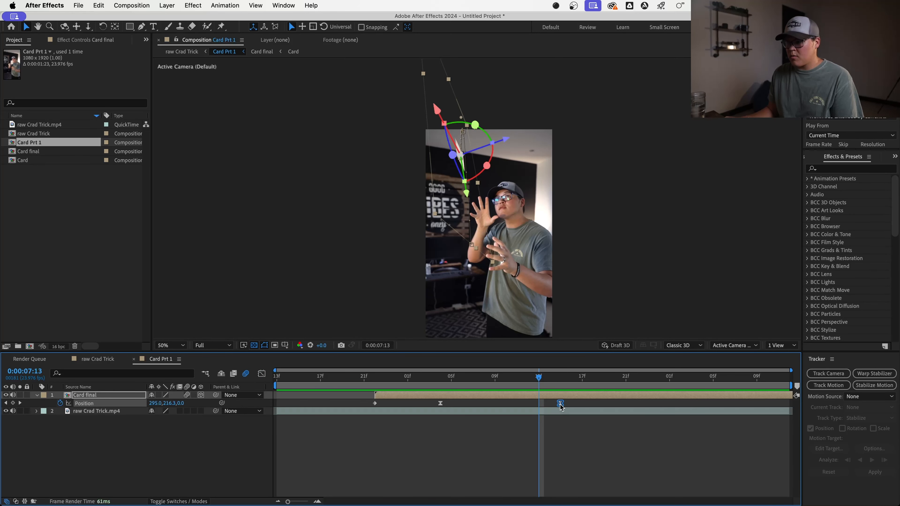
pyautogui.moveTo(559, 403); pyautogui.dragTo(339, 395)
pyautogui.press('space')
pyautogui.click(559, 378)
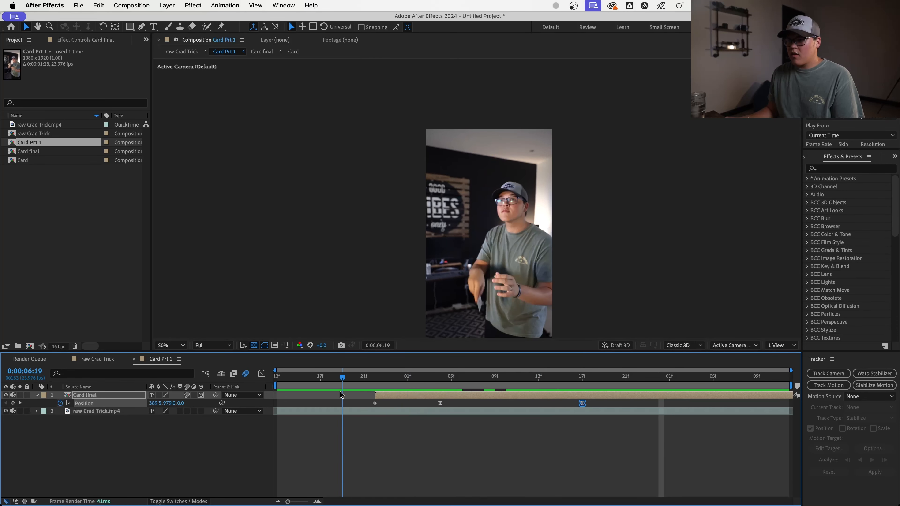
pyautogui.press('space')
# Step: Add starting X Rotation and Y Rotation keyframes to Card final at 0:00:07:10
pyautogui.moveTo(463, 384); pyautogui.dragTo(507, 383)
pyautogui.press('t')
pyautogui.press('r')
pyautogui.click(60, 410)
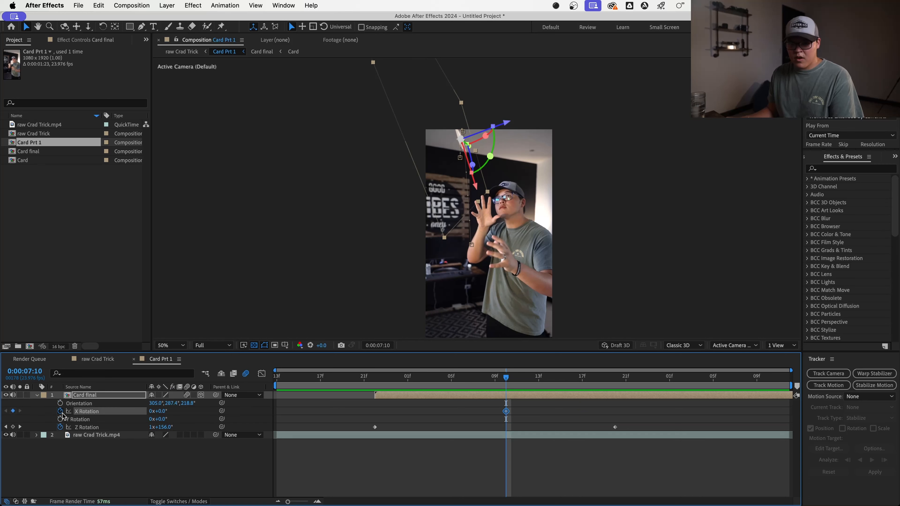
pyautogui.click(60, 419)
pyautogui.click(448, 478)
# Step: At 0:00:07:20, keyframe Card final's Y Rotation at 0x-6.0° and X Rotation at 0x+8.0°
pyautogui.moveTo(511, 376); pyautogui.dragTo(615, 394)
pyautogui.click(615, 395)
pyautogui.scroll(1, 465, 115)
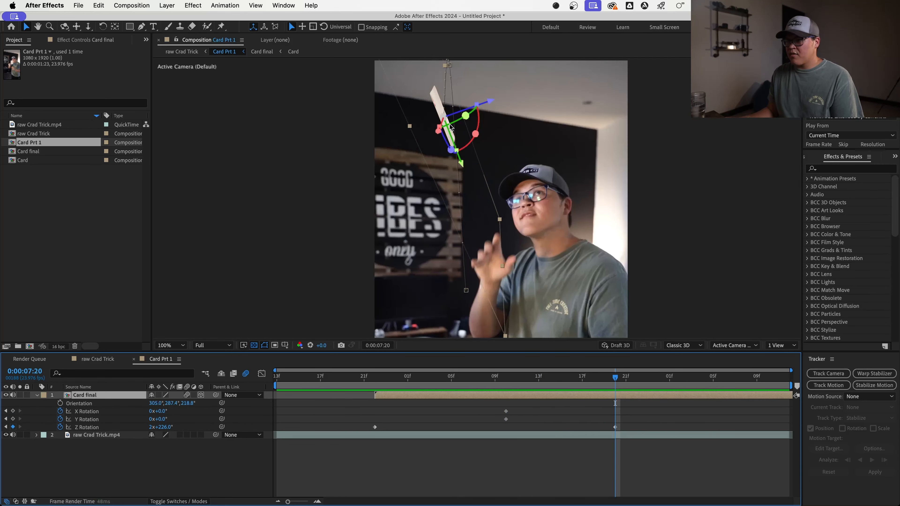
pyautogui.moveTo(465, 116); pyautogui.dragTo(462, 217)
pyautogui.moveTo(163, 419); pyautogui.dragTo(162, 412)
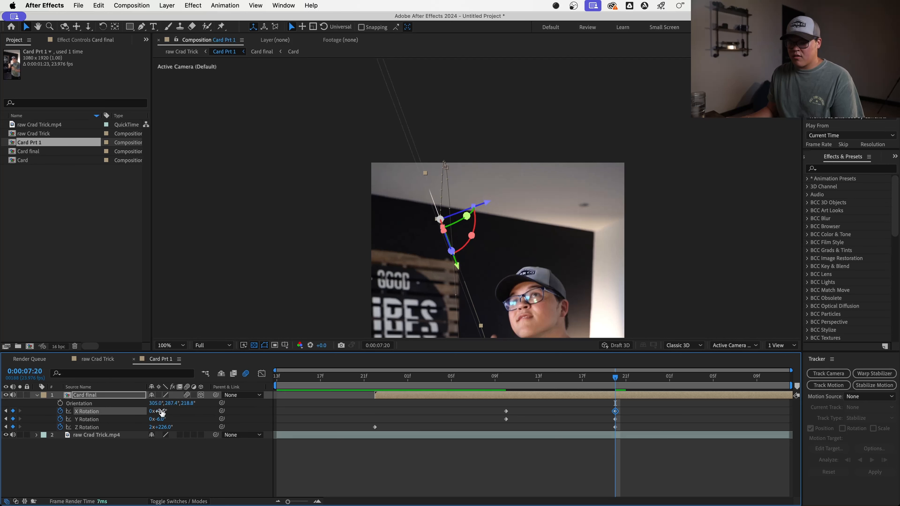
# Step: Split Card final at 0:00:07:20 and delete the part after the cut
pyautogui.click(632, 395)
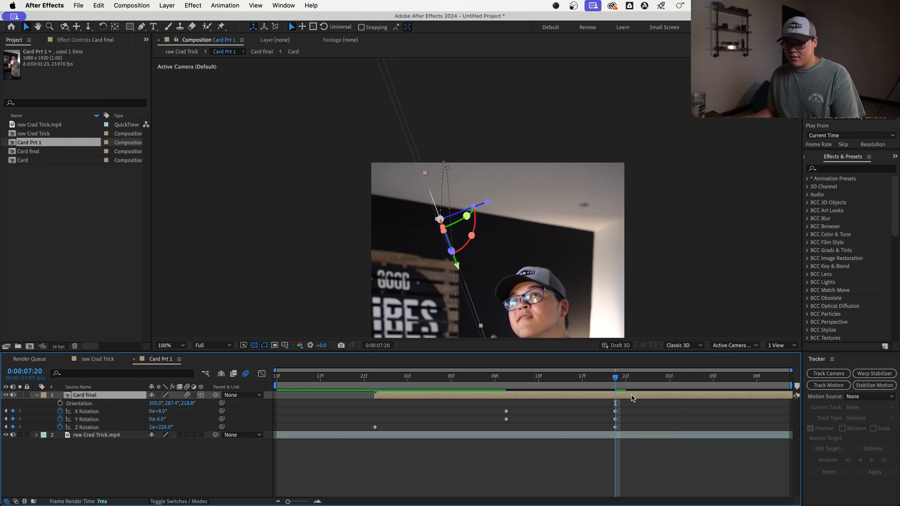
pyautogui.press('super+shift+d')
pyautogui.press('Delete')
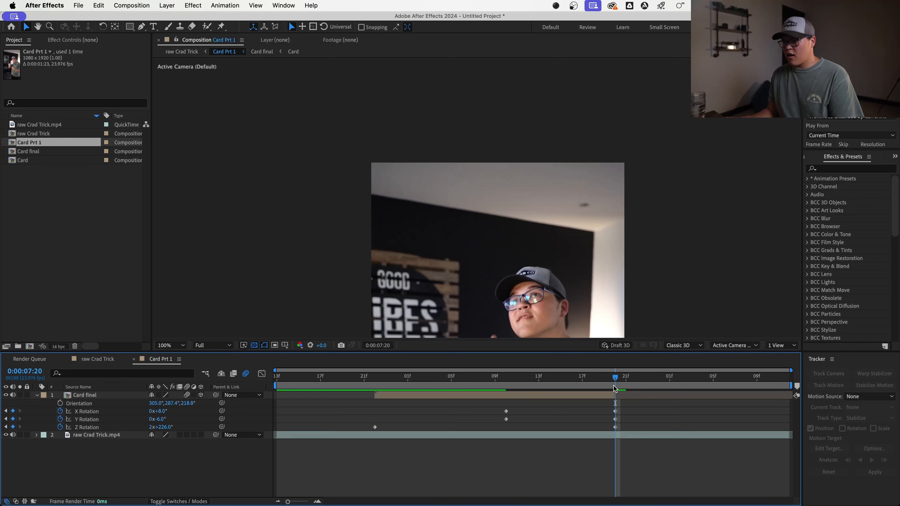
# Step: Replay the trimmed card throw from just before the release to check the tilt and spin
pyautogui.moveTo(591, 378); pyautogui.dragTo(471, 385)
pyautogui.press('space')
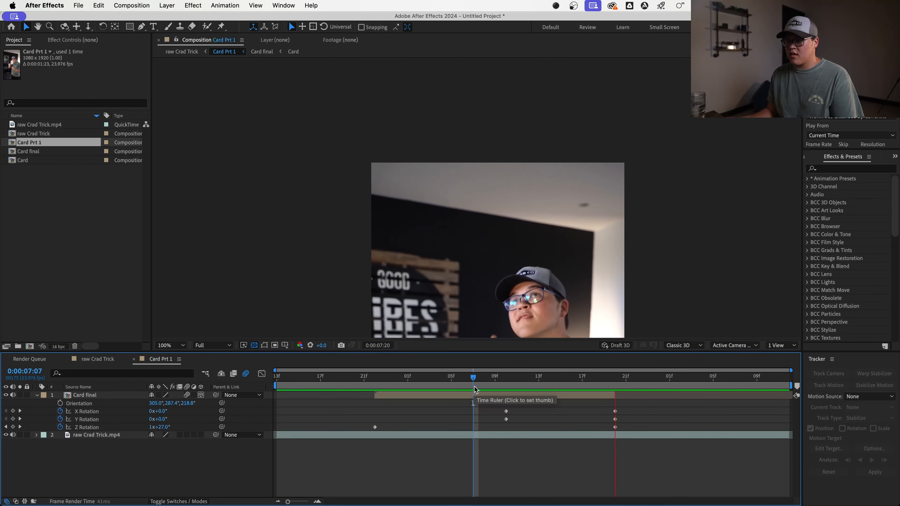
pyautogui.press('space')
pyautogui.moveTo(539, 381); pyautogui.dragTo(364, 379)
pyautogui.press('space')
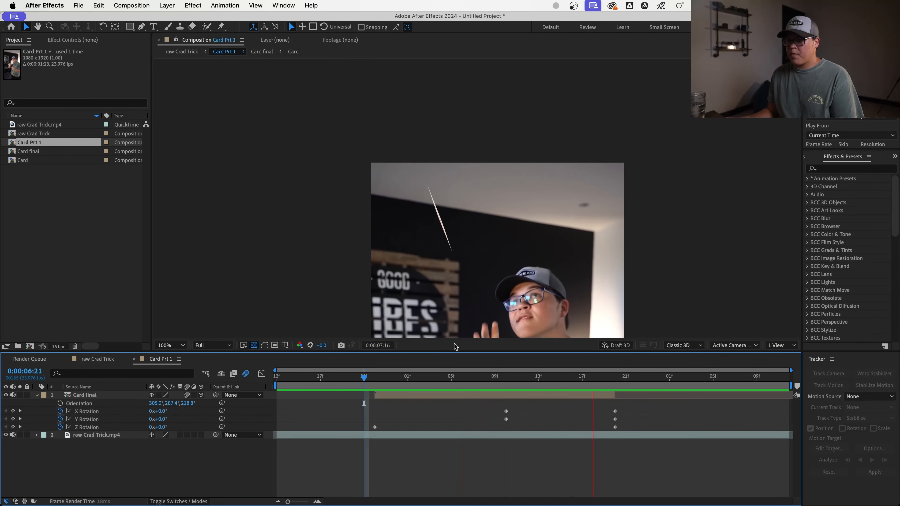
pyautogui.press(',')
pyautogui.moveTo(446, 378); pyautogui.dragTo(342, 390)
pyautogui.press('space')
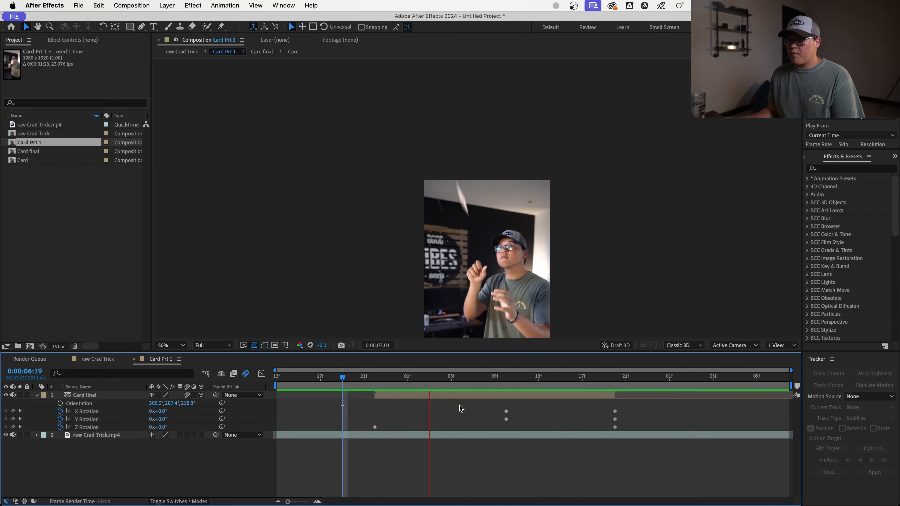
pyautogui.press('space')
pyautogui.moveTo(561, 381); pyautogui.dragTo(385, 396)
pyautogui.click(385, 396)
pyautogui.press('space')
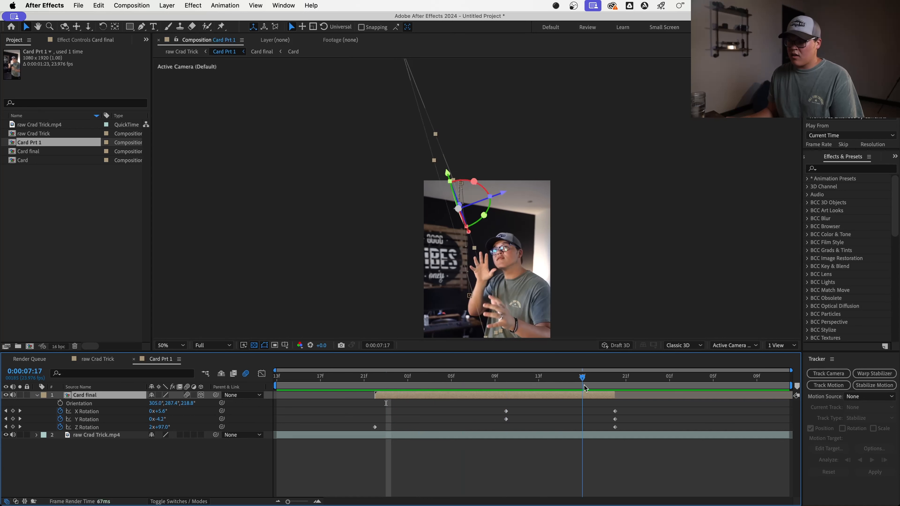
pyautogui.press('space')
# Step: Set Card final's Scale to 78% and play the throw to check the card's size
pyautogui.press('s')
pyautogui.moveTo(167, 403); pyautogui.dragTo(153, 403)
pyautogui.click(445, 474)
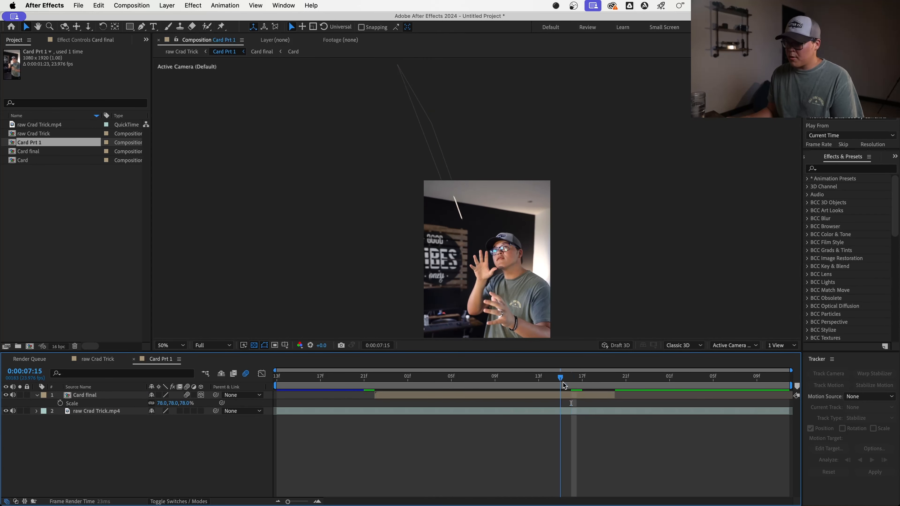
pyautogui.moveTo(563, 382); pyautogui.dragTo(353, 382)
pyautogui.press('space')
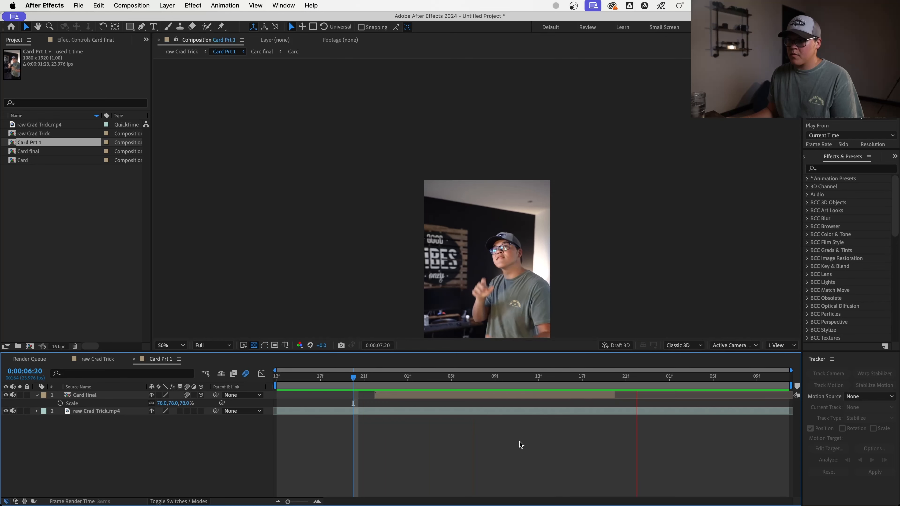
pyautogui.click(374, 386)
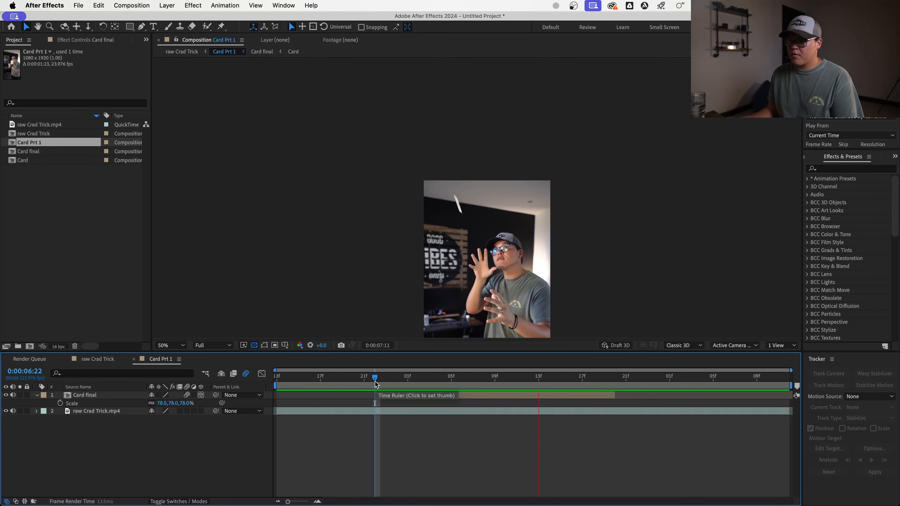
# Step: Move Card final's first Y Rotation keyframe to 0:00:06:22, and replace the end keyframe with 0x-186.0° at 0:00:07:18
pyautogui.click(394, 392)
pyautogui.press('u')
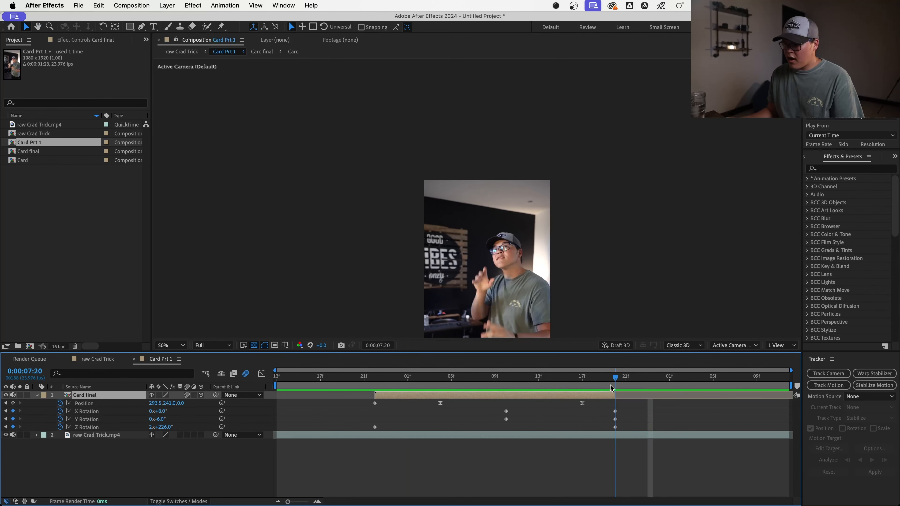
pyautogui.moveTo(506, 419); pyautogui.dragTo(353, 419)
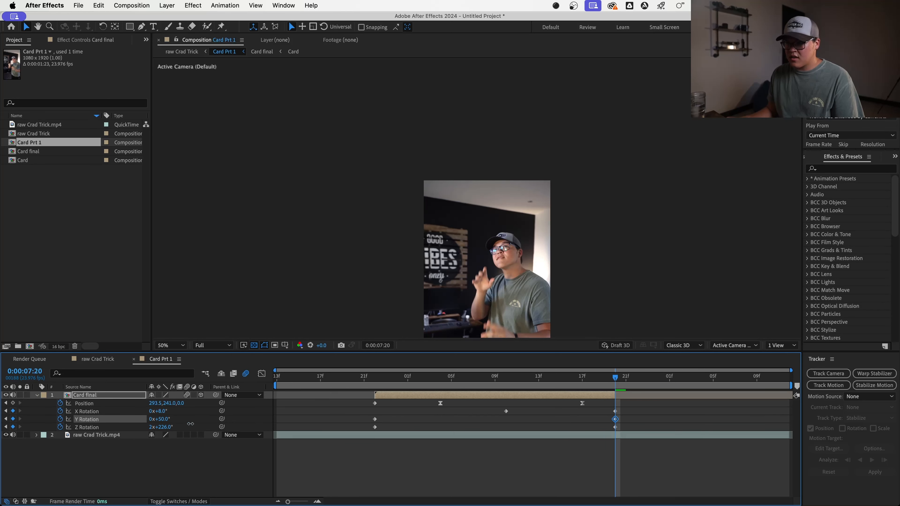
pyautogui.moveTo(615, 419); pyautogui.dragTo(593, 419)
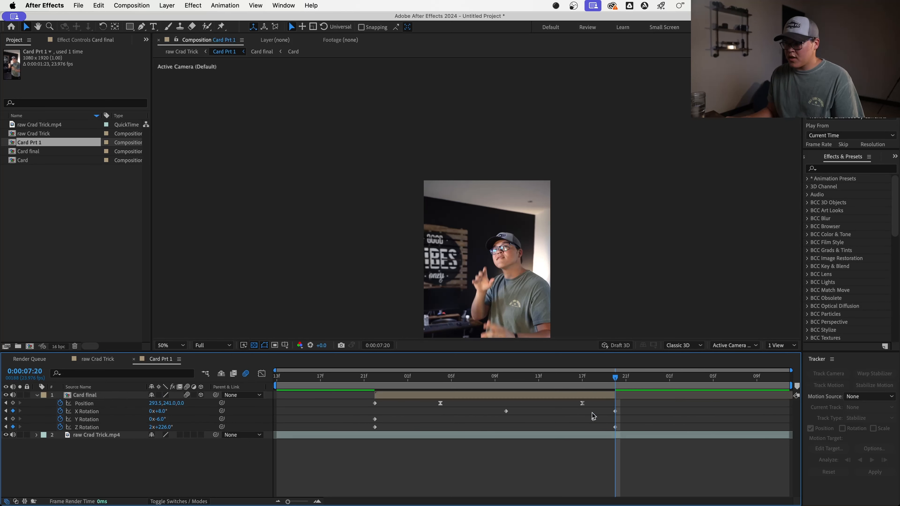
pyautogui.click(588, 386)
pyautogui.moveTo(162, 419); pyautogui.dragTo(83, 423)
pyautogui.click(485, 494)
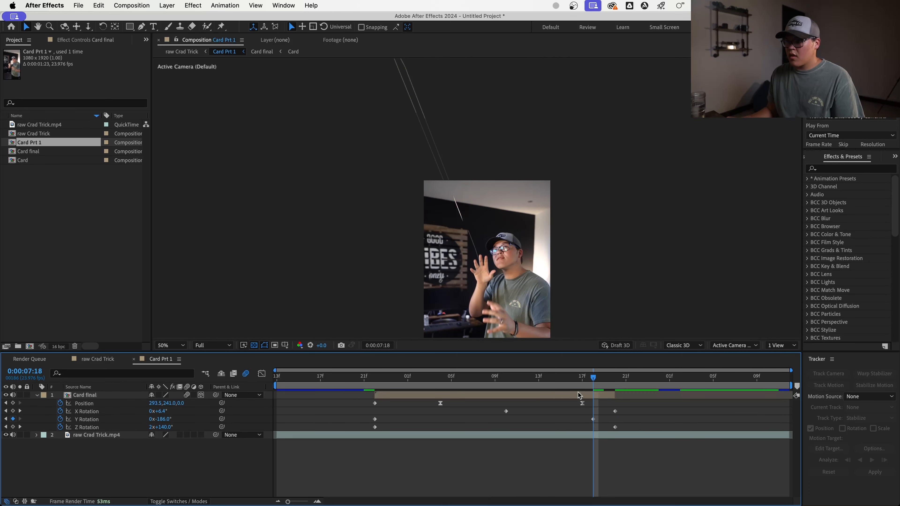
# Step: Play back and scrub through the throw to review the card's combined rotation on all axes
pyautogui.moveTo(576, 380); pyautogui.dragTo(375, 378)
pyautogui.press('space')
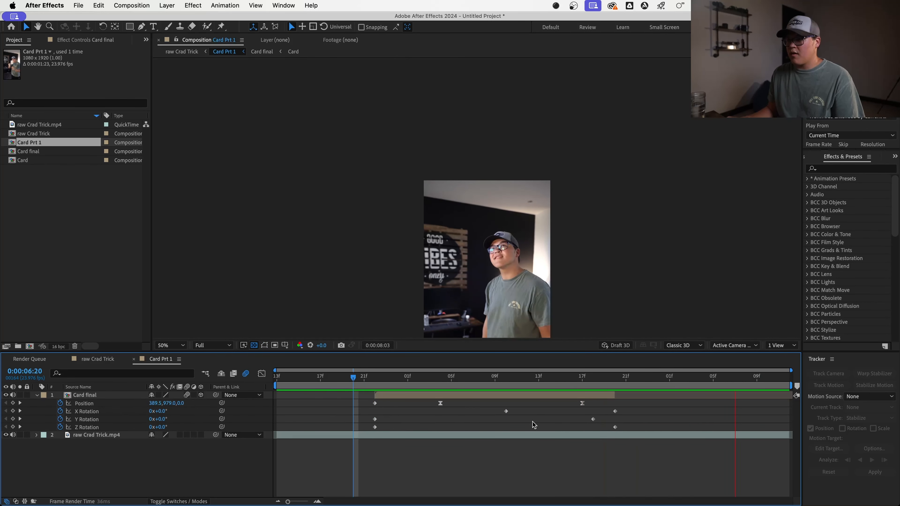
pyautogui.press('space')
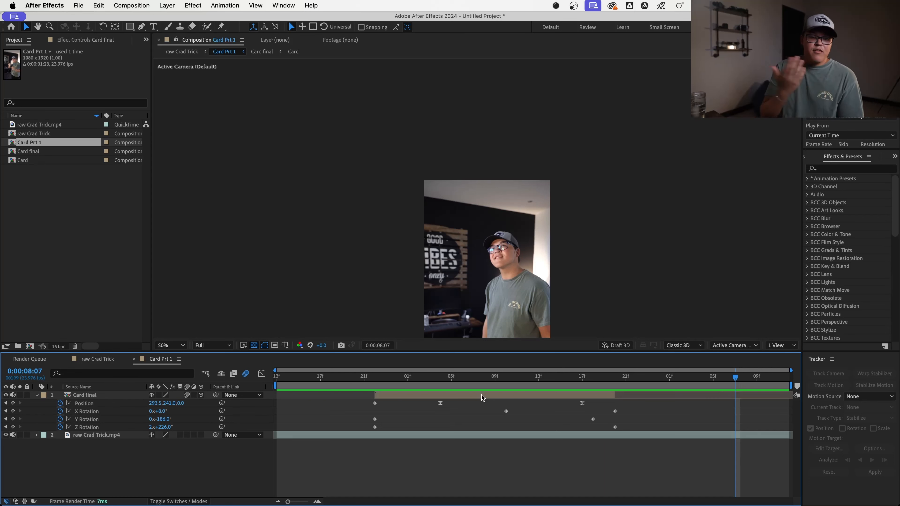
pyautogui.press('space')
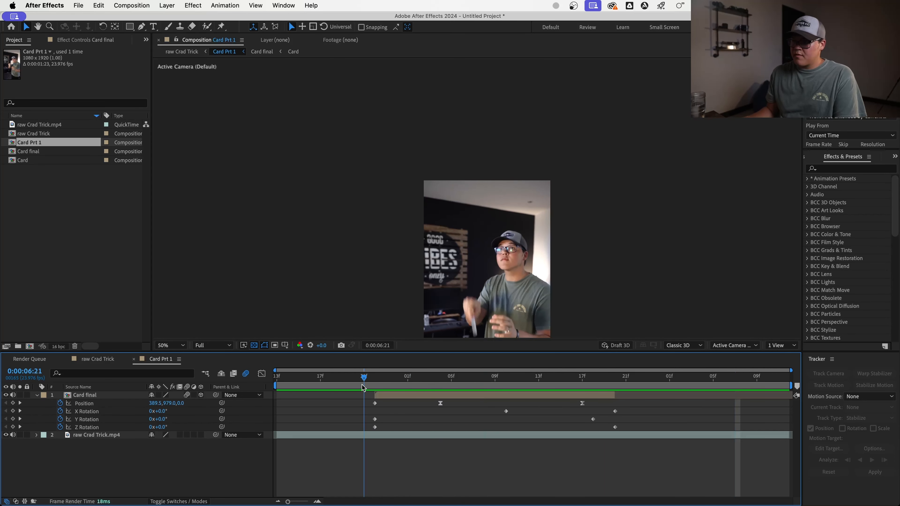
pyautogui.press('space')
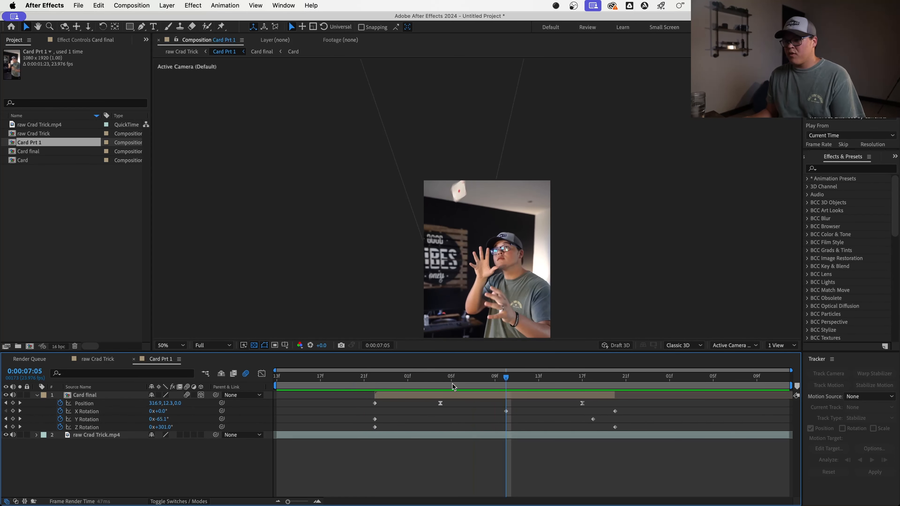
pyautogui.moveTo(422, 380); pyautogui.dragTo(396, 374)
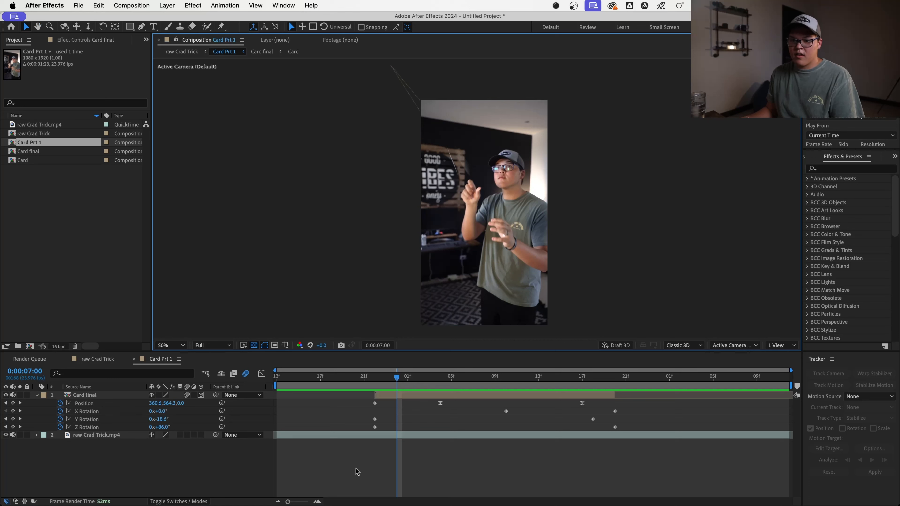
# Step: Hide Card final and duplicate the raw Crad Trick.mp4 layer with the time at 0:00:06:13
pyautogui.click(5, 395)
pyautogui.moveTo(420, 385); pyautogui.dragTo(230, 405)
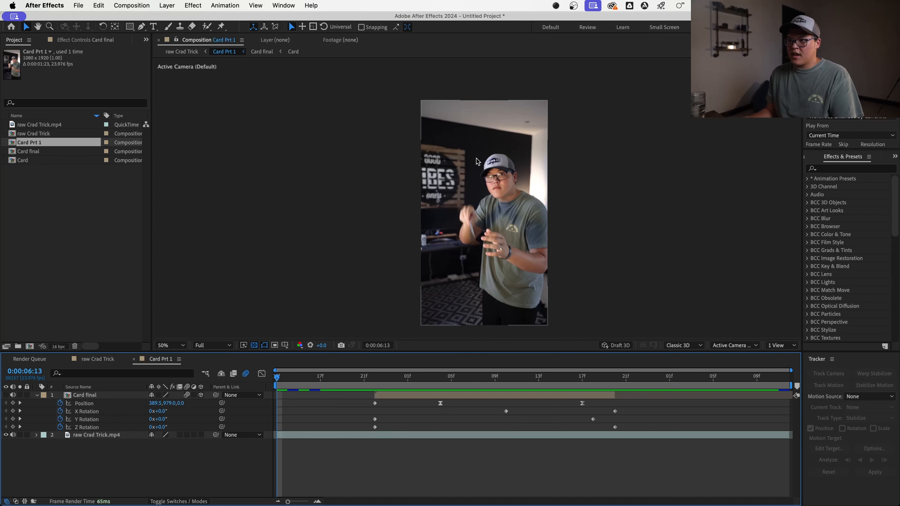
pyautogui.click(356, 435)
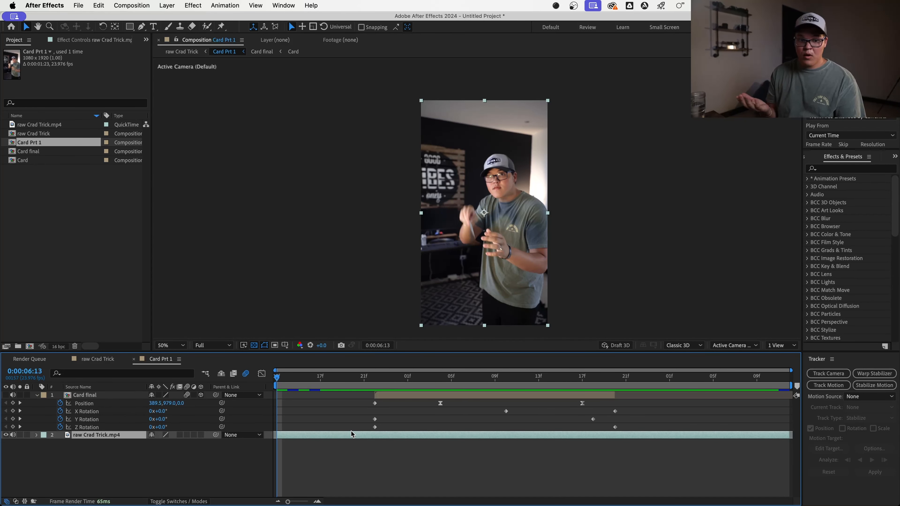
pyautogui.press('super+d')
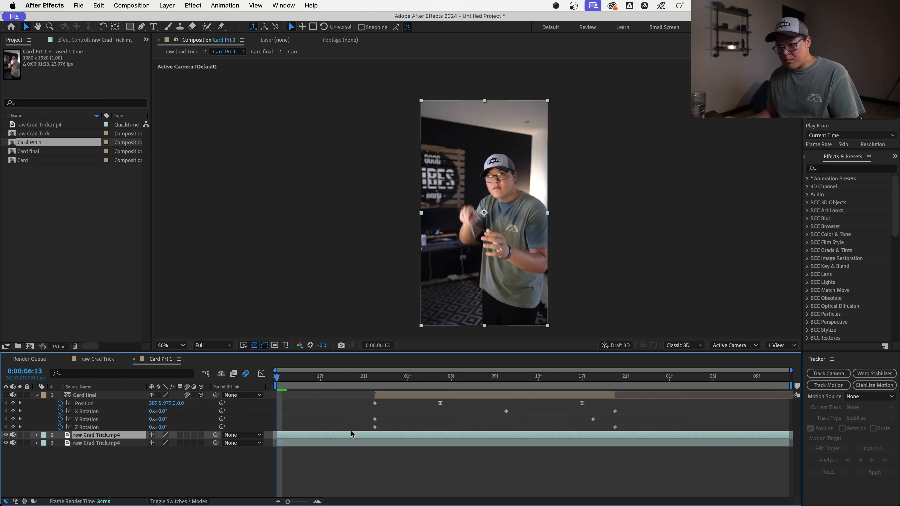
# Step: Freeze the duplicated raw Crad Trick.mp4 layer at 0:00:06:13 and draw a Pen tool mask around the wall area beside the throwing hand
pyautogui.rightClick(355, 434)
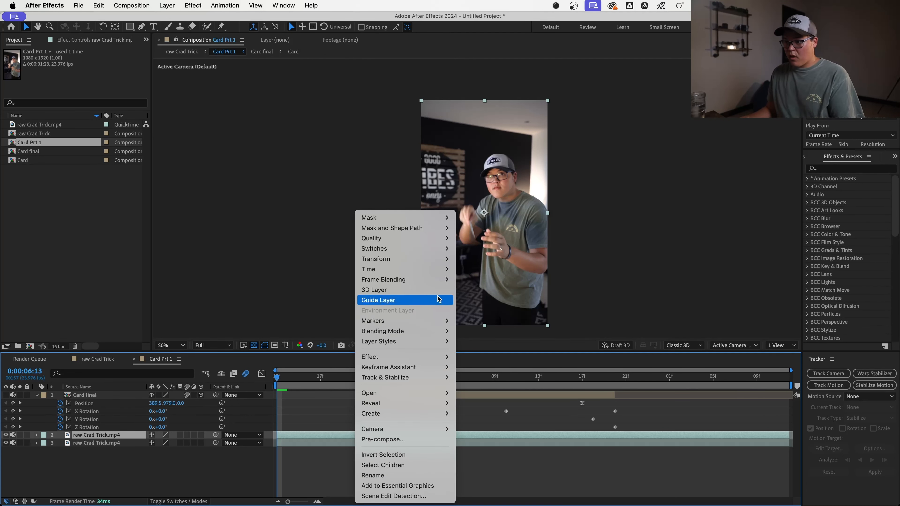
pyautogui.moveTo(432, 275)
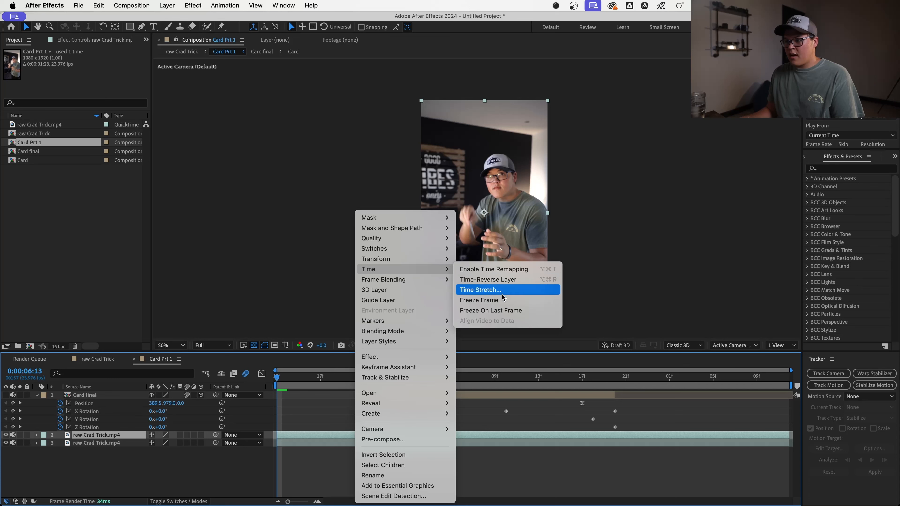
pyautogui.click(502, 301)
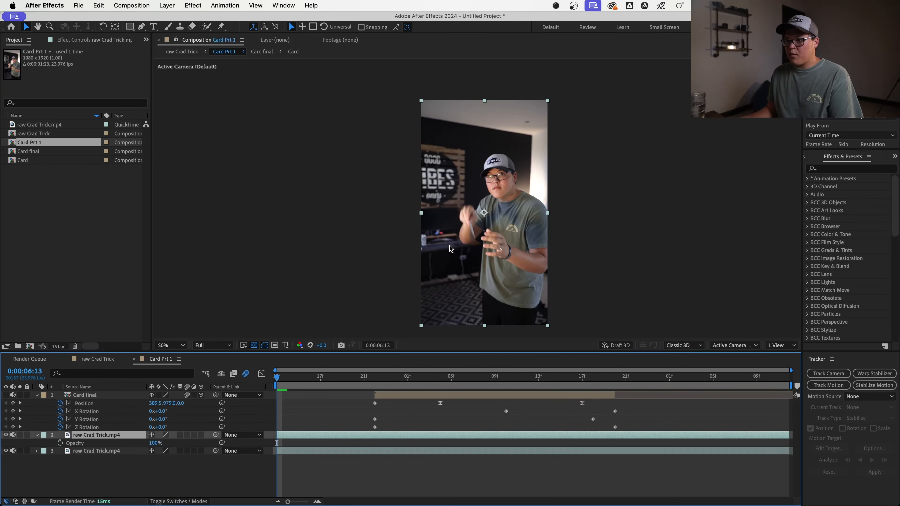
pyautogui.press('g')
pyautogui.click(446, 216)
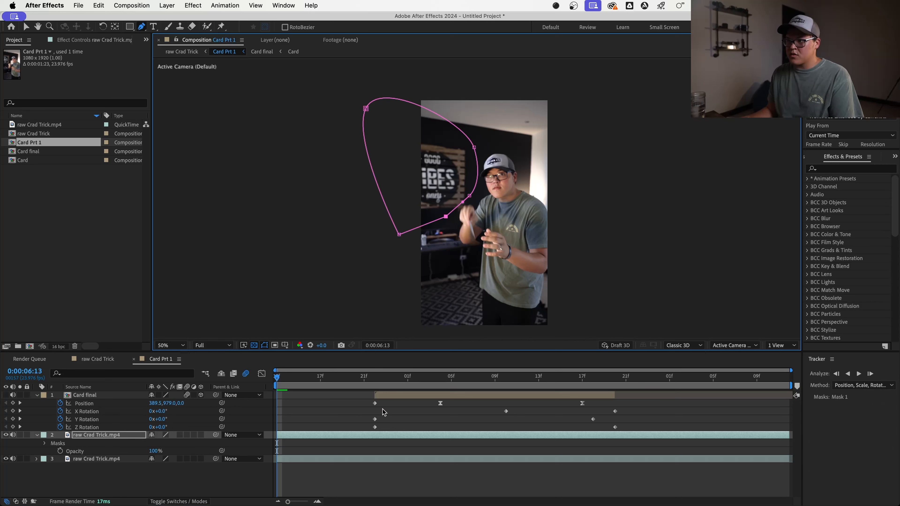
# Step: At 0:00:07:03, reshape the mask by raising its top point above the frame and straightening its edge beside the raised hand
pyautogui.moveTo(303, 383); pyautogui.dragTo(429, 383)
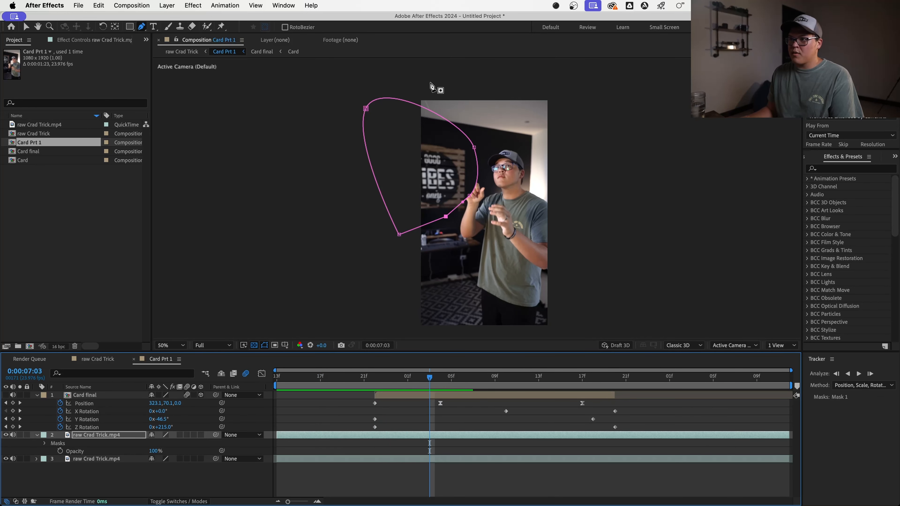
pyautogui.scroll(1, 427, 131)
pyautogui.moveTo(429, 84); pyautogui.dragTo(439, 179)
pyautogui.press('v')
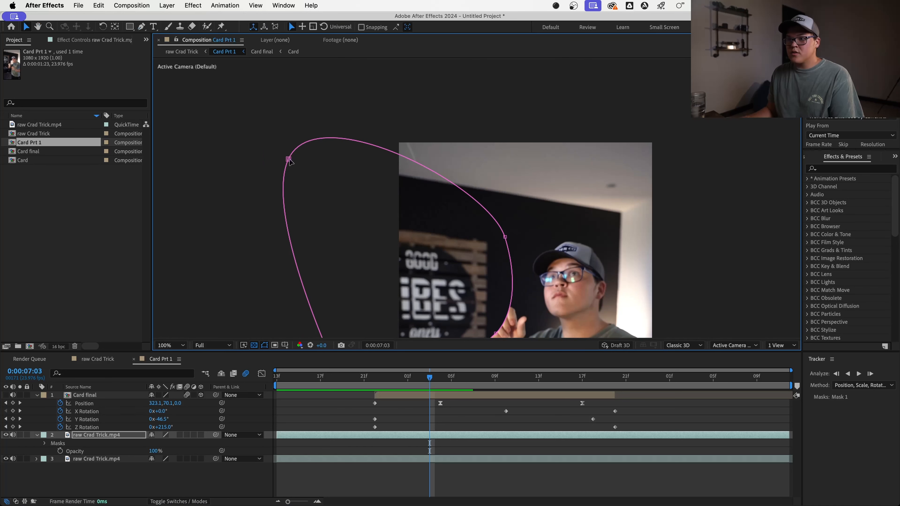
pyautogui.moveTo(290, 160); pyautogui.dragTo(322, 87)
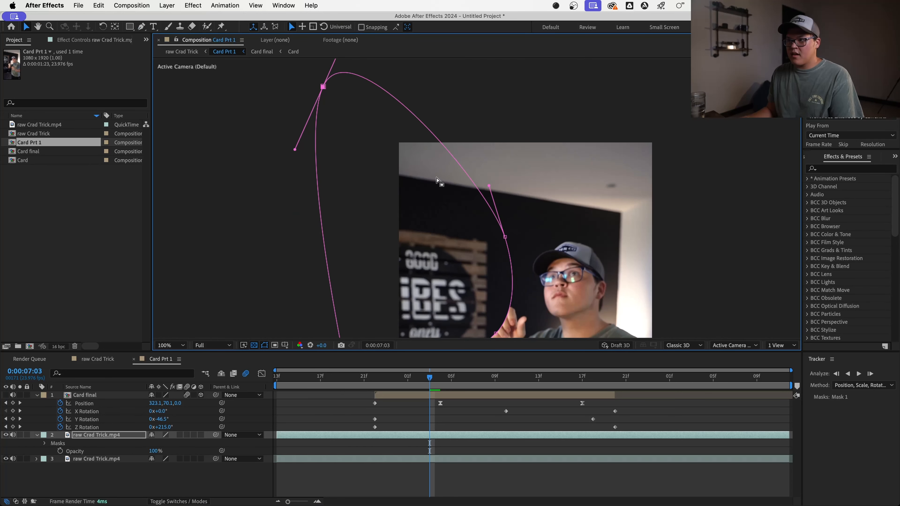
pyautogui.moveTo(490, 186); pyautogui.dragTo(508, 143)
pyautogui.scroll(-1, 538, 217)
pyautogui.moveTo(537, 217); pyautogui.dragTo(511, 145)
pyautogui.scroll(1, 468, 164)
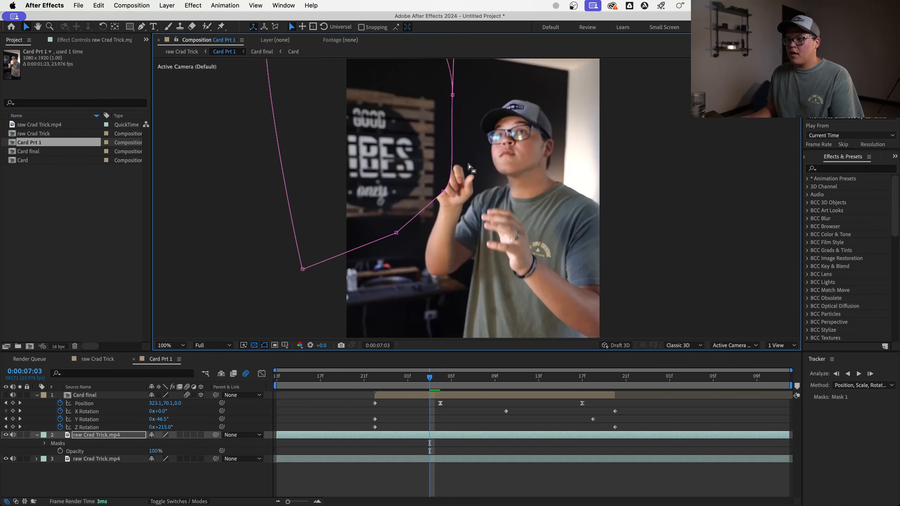
pyautogui.click(460, 481)
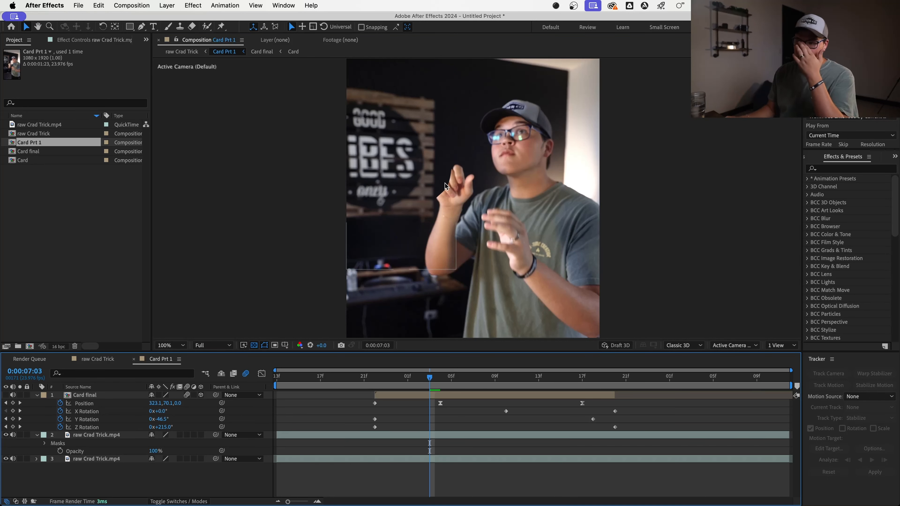
# Step: Start keyframing Mask 1's Mask Path on the frozen layer at 0:00:06:21
pyautogui.click(427, 435)
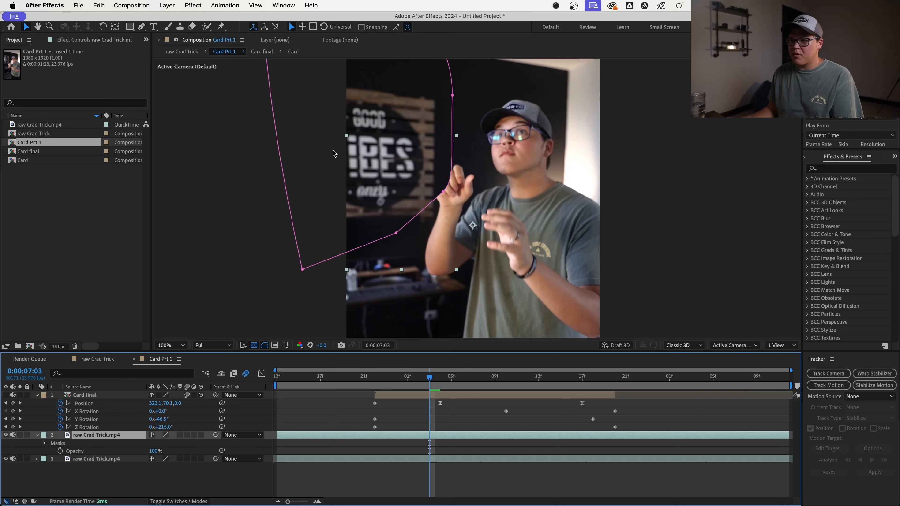
pyautogui.moveTo(424, 383); pyautogui.dragTo(366, 384)
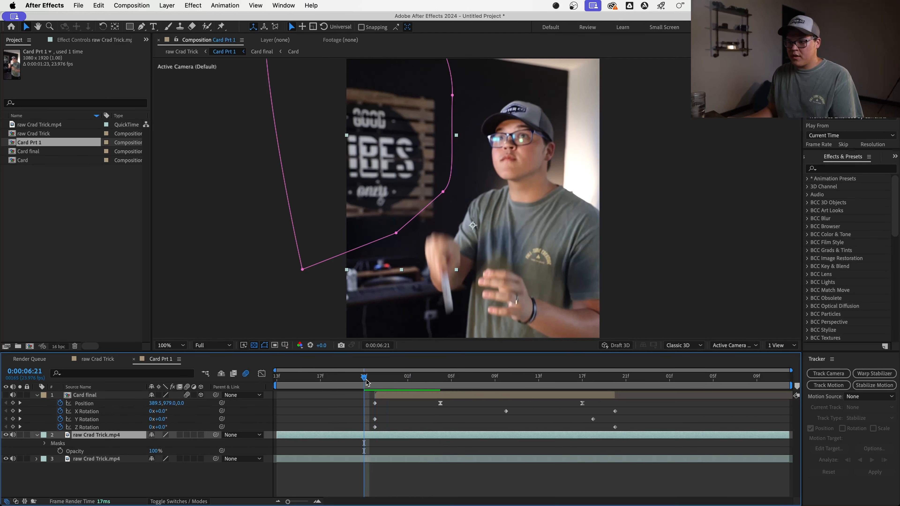
pyautogui.press('m')
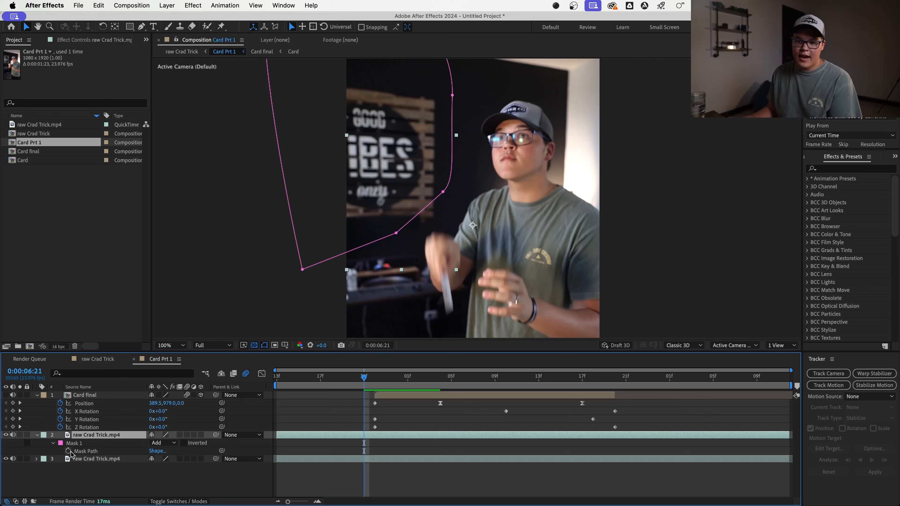
pyautogui.click(69, 451)
# Step: At 0:00:07:01, move the mask point beside the hand up and outward so the path clears the raised fingers
pyautogui.click(408, 384)
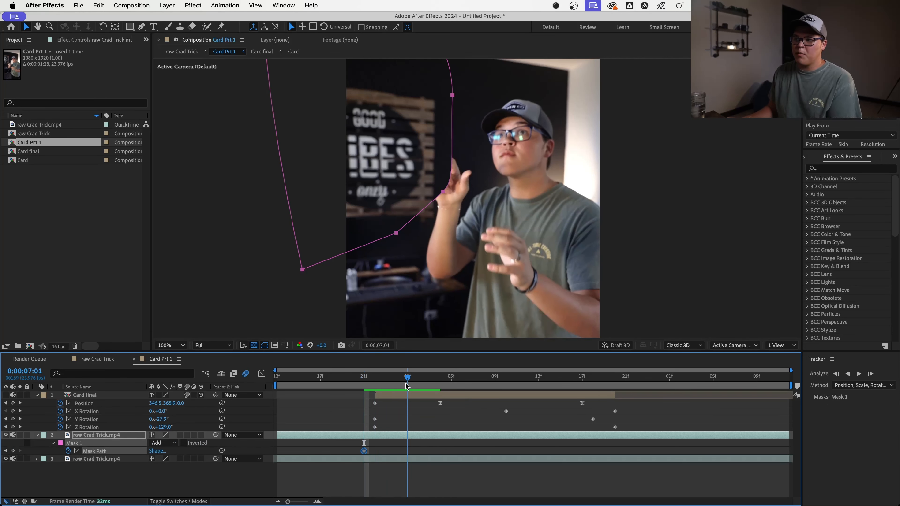
pyautogui.moveTo(450, 145); pyautogui.dragTo(452, 164)
pyautogui.click(462, 212)
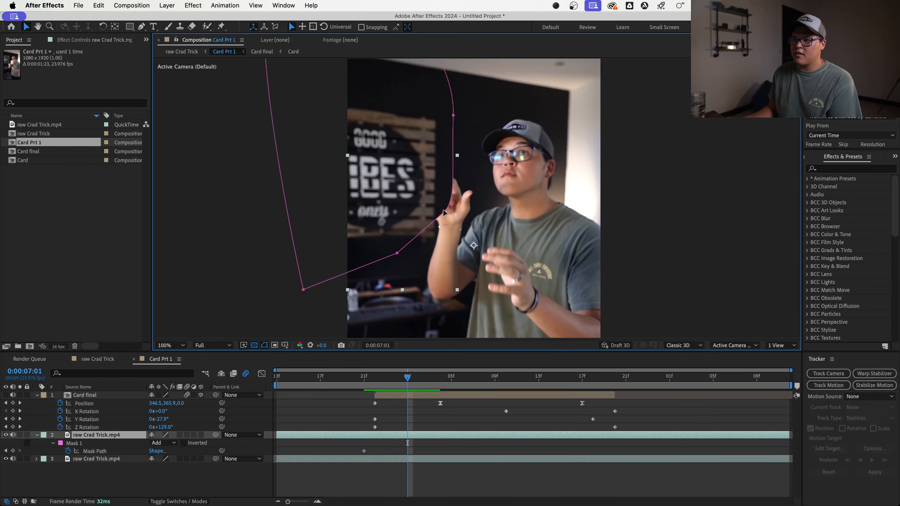
pyautogui.moveTo(443, 213); pyautogui.dragTo(436, 193)
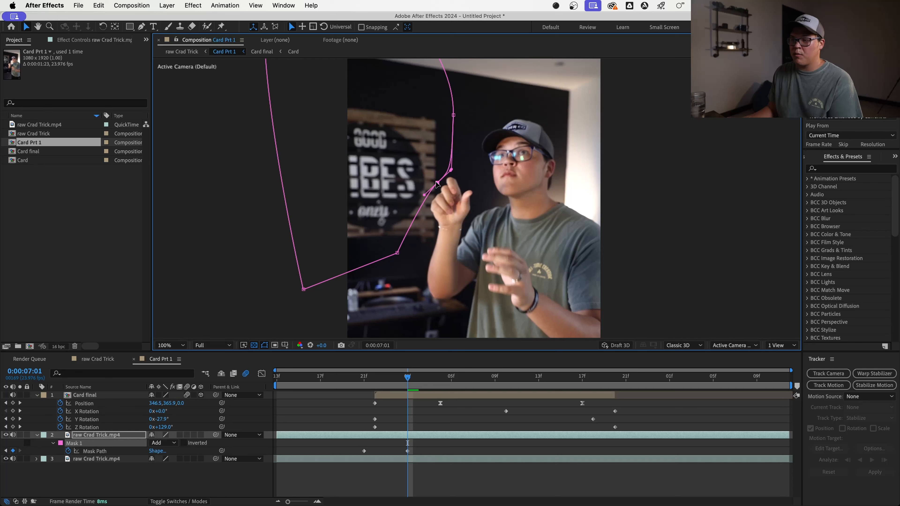
# Step: Add a Mask Path keyframe at 0:00:06:23 with the hand-side mask point moved just off the blurred fingers
pyautogui.click(386, 378)
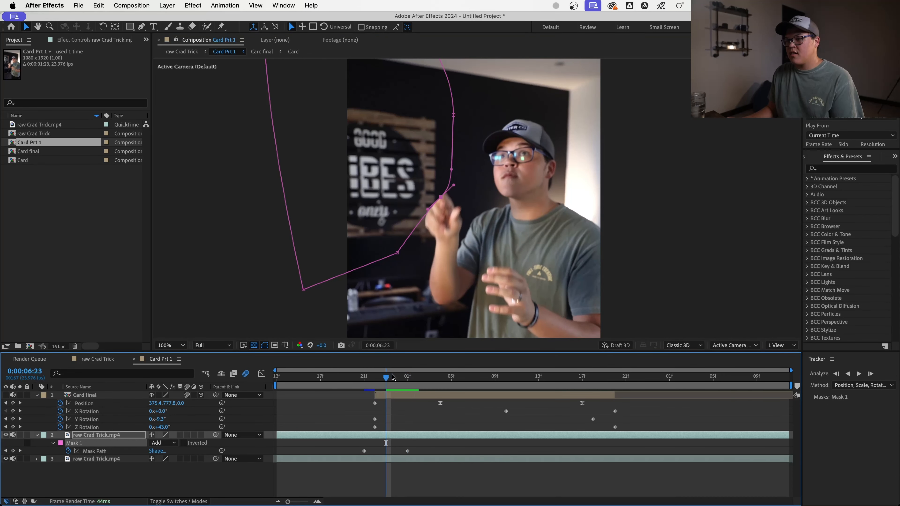
pyautogui.moveTo(439, 204); pyautogui.dragTo(426, 207)
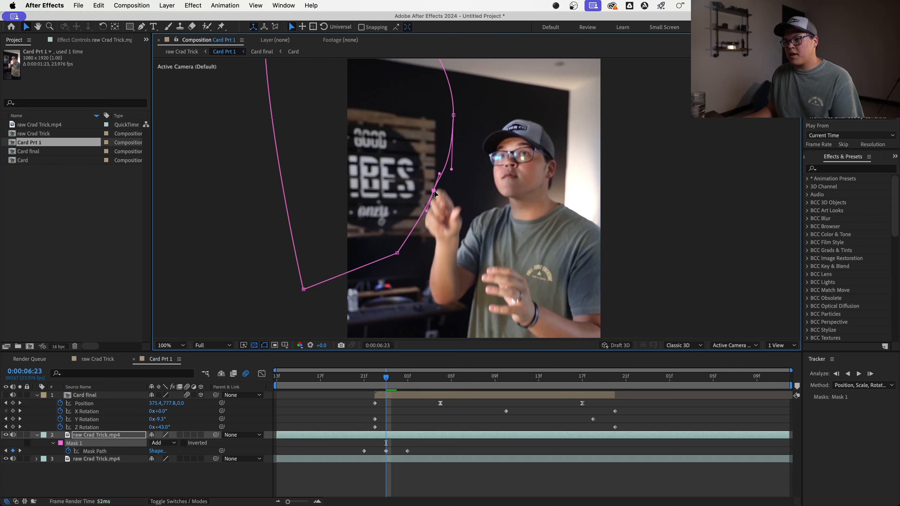
pyautogui.press('.')
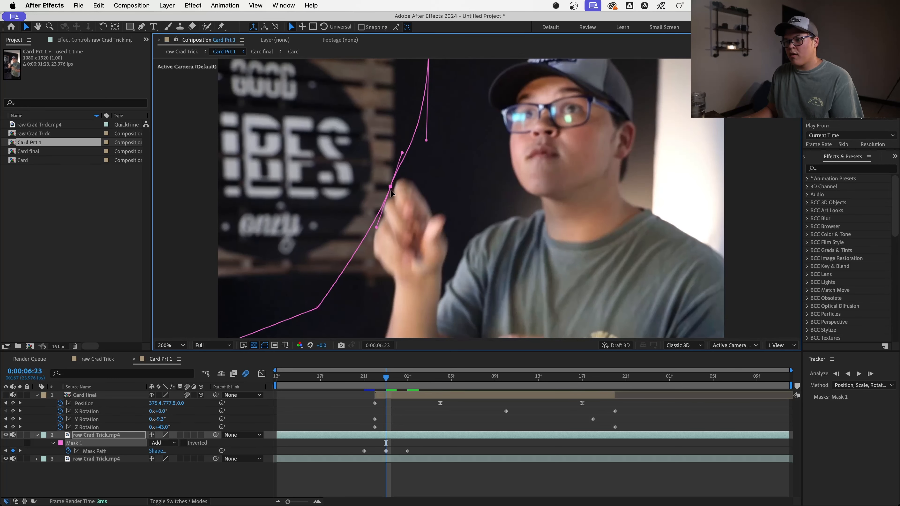
pyautogui.moveTo(391, 188); pyautogui.dragTo(391, 190)
# Step: Scrub to 0:00:07:05 and play the throw from the start to check the mask against the hand
pyautogui.moveTo(373, 377); pyautogui.dragTo(456, 258)
pyautogui.press(',')
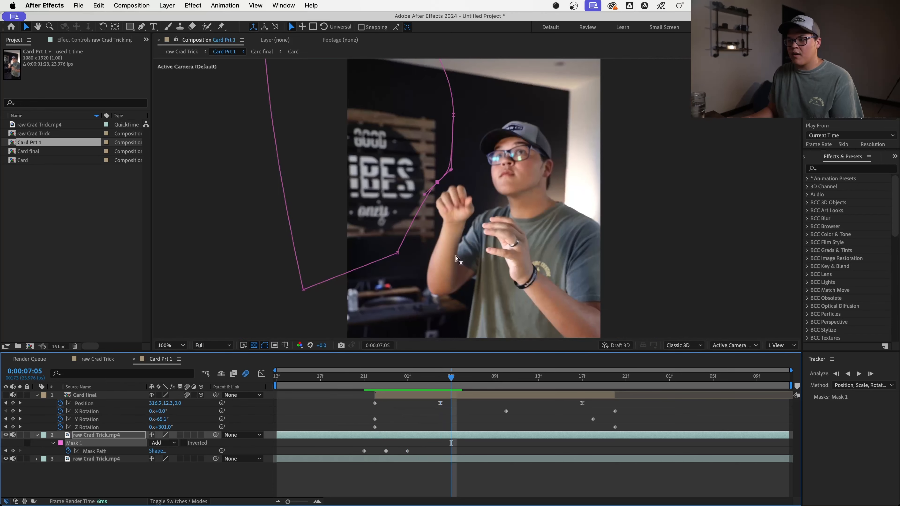
pyautogui.click(441, 378)
pyautogui.click(480, 470)
pyautogui.scroll(-1, 475, 186)
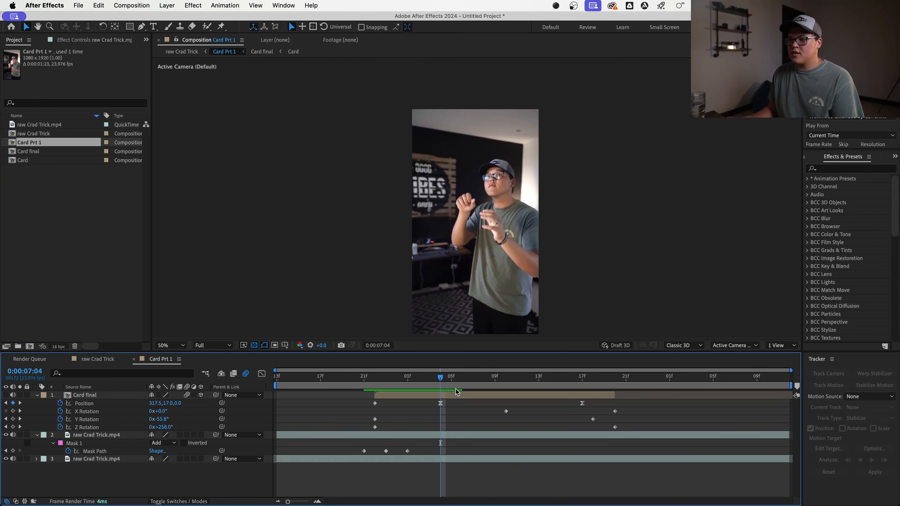
pyautogui.moveTo(443, 374); pyautogui.dragTo(255, 387)
pyautogui.press('space')
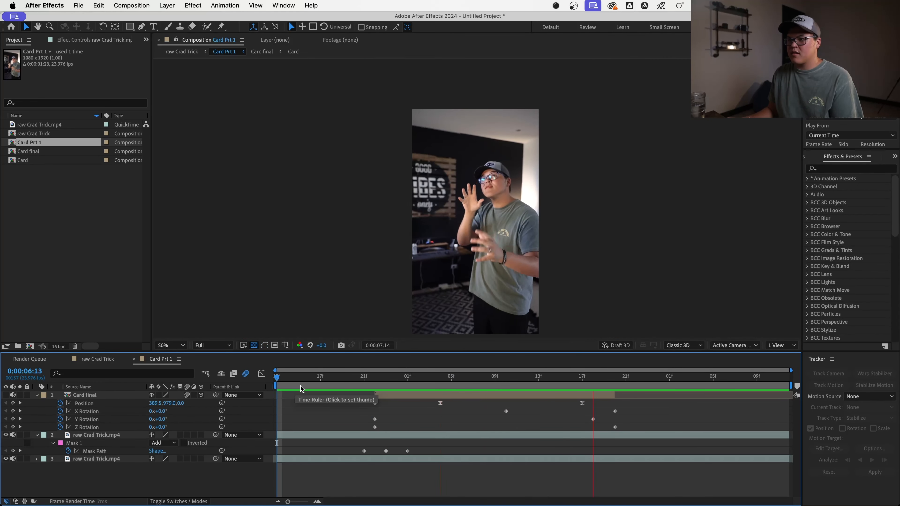
# Step: At 0:00:07:12, move the mask's two hand-side points outward so the path stays clear of the open hand
pyautogui.moveTo(593, 379); pyautogui.dragTo(528, 393)
pyautogui.scroll(1, 451, 119)
pyautogui.click(442, 183)
pyautogui.moveTo(439, 182); pyautogui.dragTo(425, 176)
pyautogui.moveTo(454, 115); pyautogui.dragTo(439, 109)
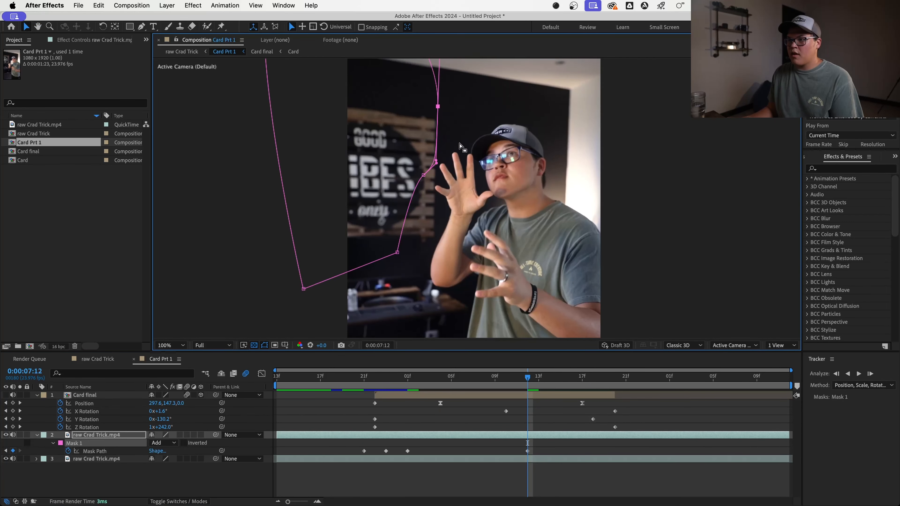
# Step: Set Mask 1's Mask Feather to 18 pixels and play back the throw to check the blend
pyautogui.scroll(-1, 471, 281)
pyautogui.click(482, 378)
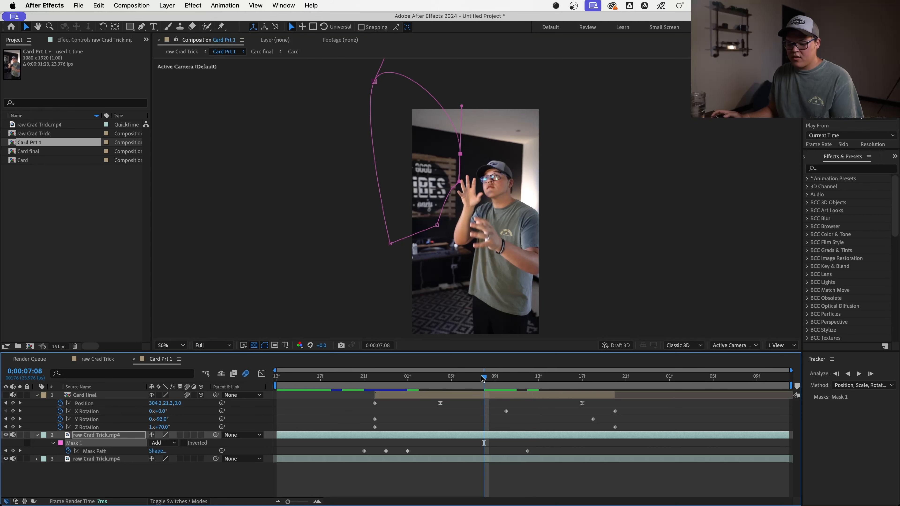
pyautogui.moveTo(169, 450); pyautogui.dragTo(172, 450)
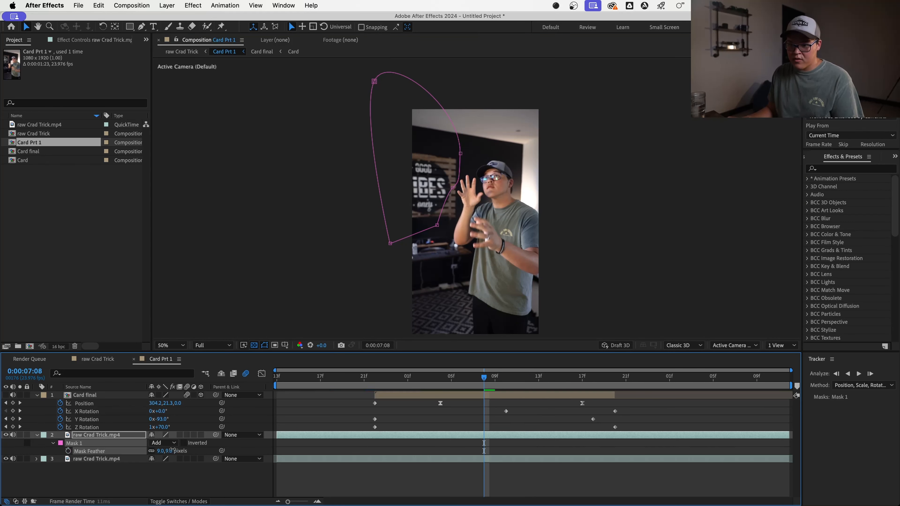
pyautogui.click(389, 486)
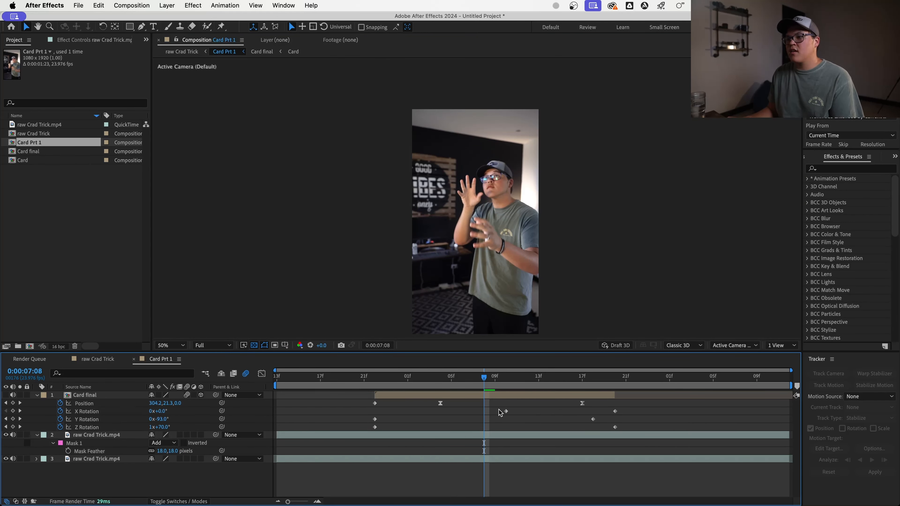
pyautogui.press('space')
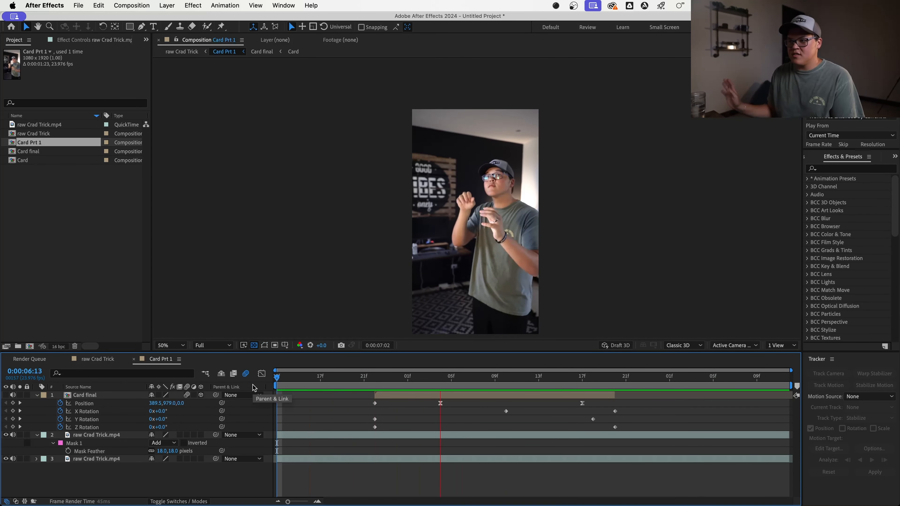
pyautogui.press('space')
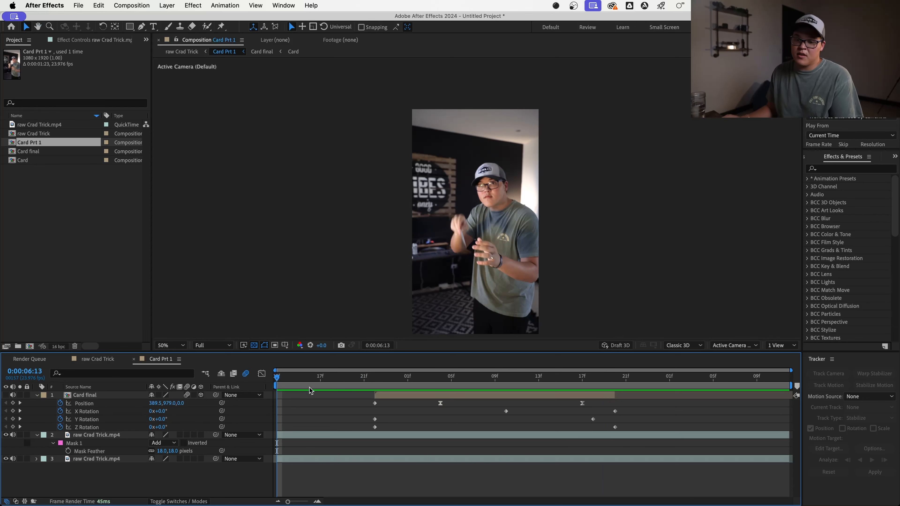
# Step: Mute the frozen layer's audio and compare the shot with the layer hidden and shown at 0:00:08:06
pyautogui.click(13, 436)
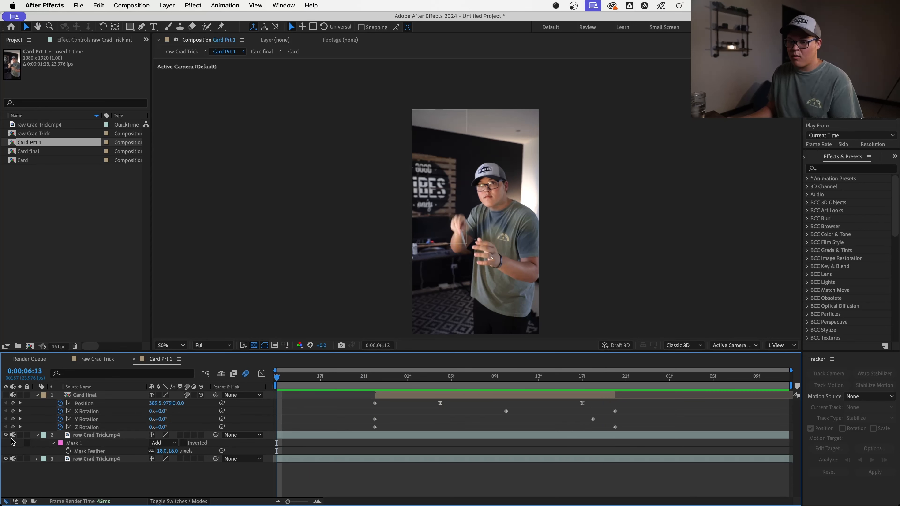
pyautogui.click(297, 440)
pyautogui.moveTo(298, 385); pyautogui.dragTo(724, 386)
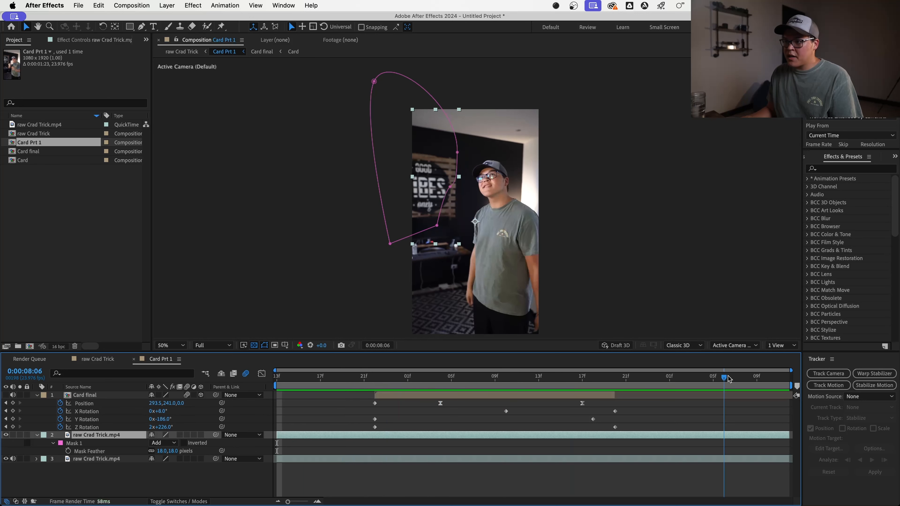
pyautogui.click(13, 431)
pyautogui.click(5, 435)
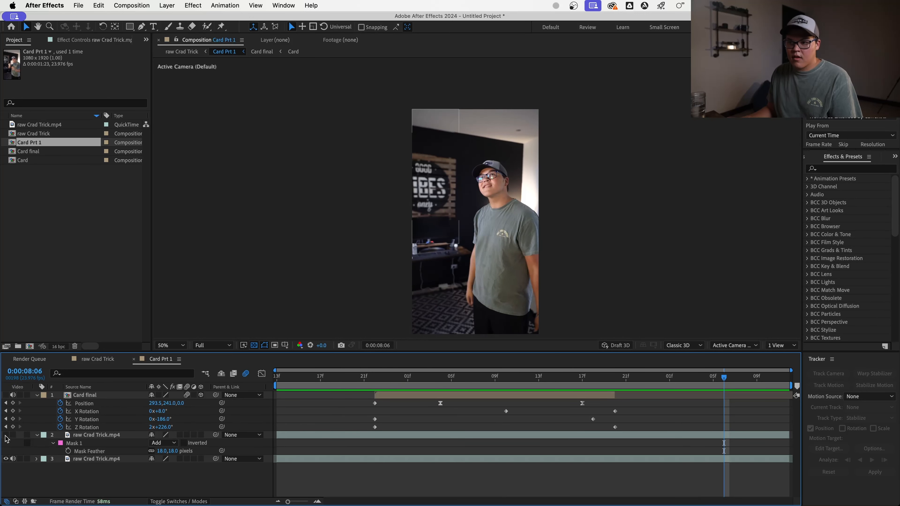
pyautogui.click(5, 435)
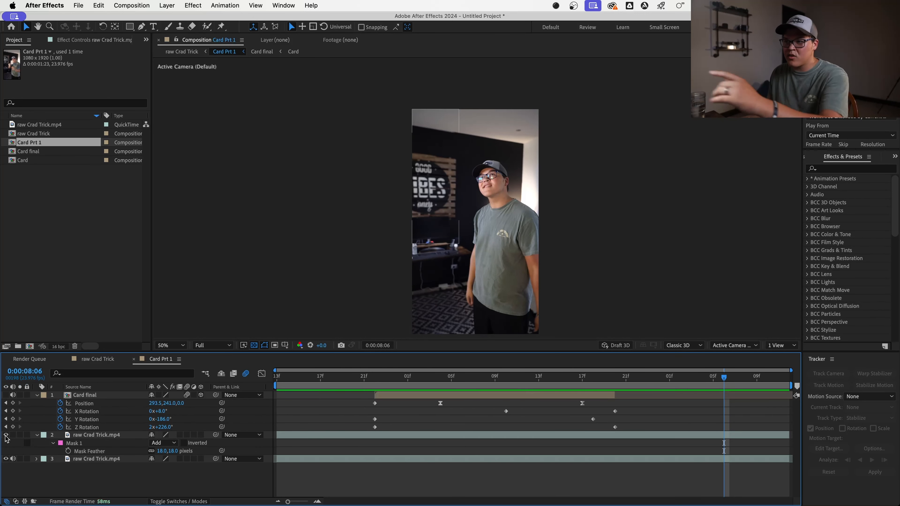
# Step: Compare the wall sign with the frozen layer shown and hidden, and check the masked shot back at 0:00:07:05
pyautogui.scroll(2, 408, 185)
pyautogui.press('space')
pyautogui.moveTo(408, 185); pyautogui.dragTo(509, 228)
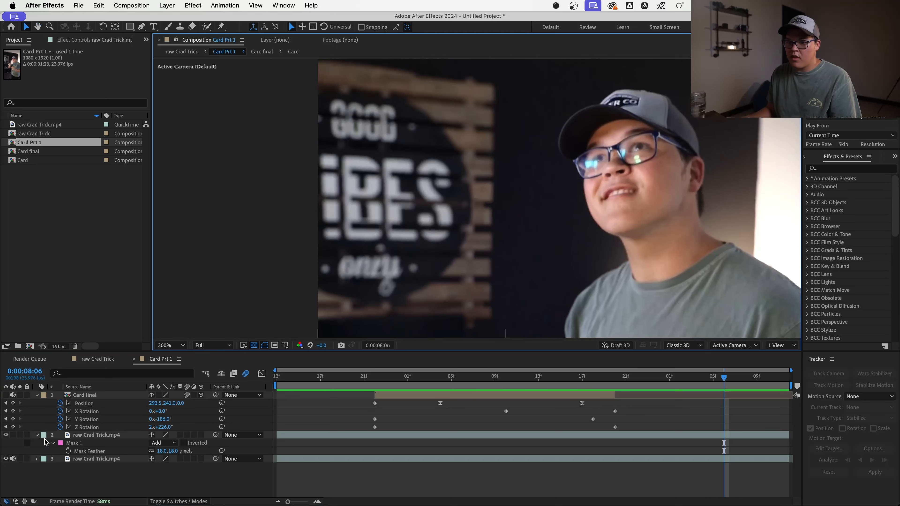
pyautogui.click(6, 435)
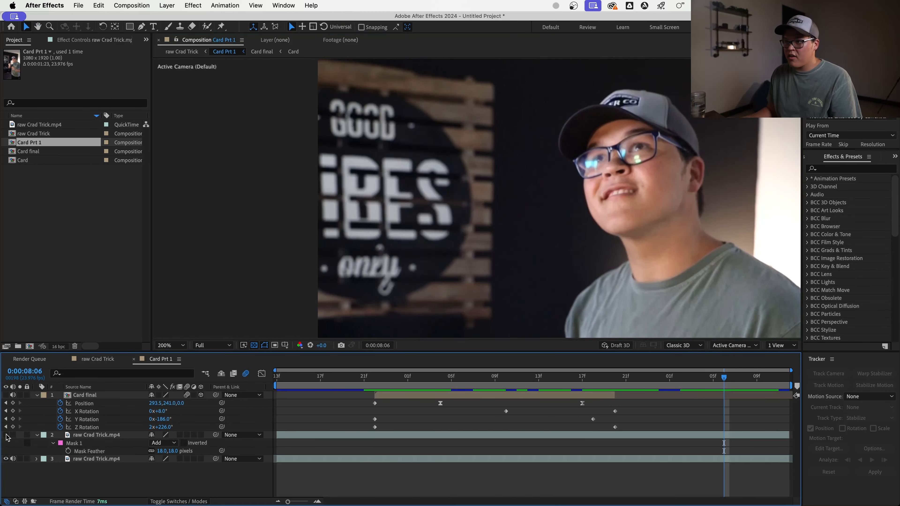
pyautogui.click(6, 435)
pyautogui.click(6, 435)
pyautogui.press(',')
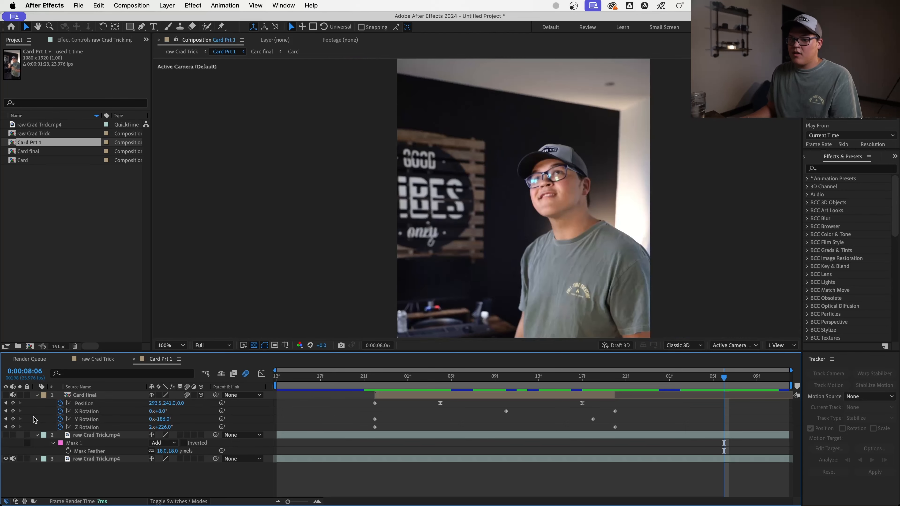
pyautogui.click(6, 435)
pyautogui.moveTo(654, 381); pyautogui.dragTo(452, 390)
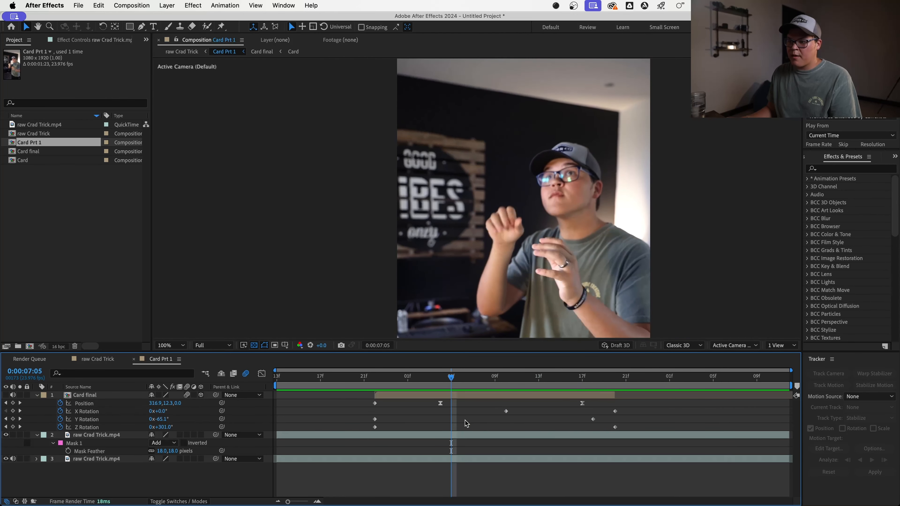
# Step: Keyframe the frozen layer's Opacity at 100% on 0:00:07:05 and at 0% on 0:00:08:07
pyautogui.click(465, 434)
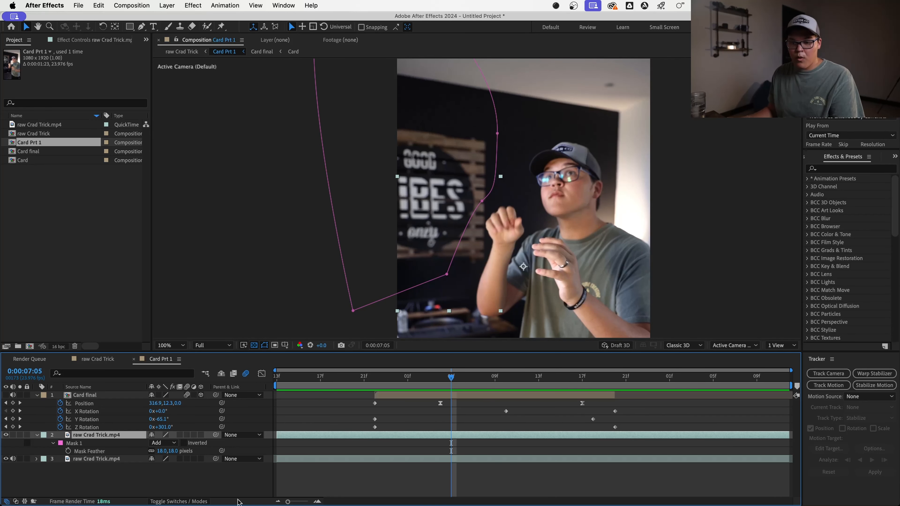
pyautogui.press('t')
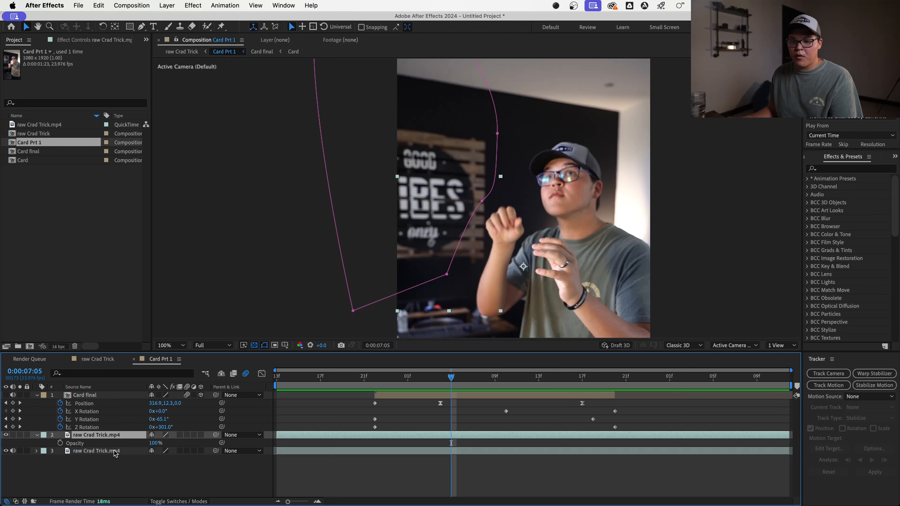
pyautogui.hotkey('alt', 'shift', 't')
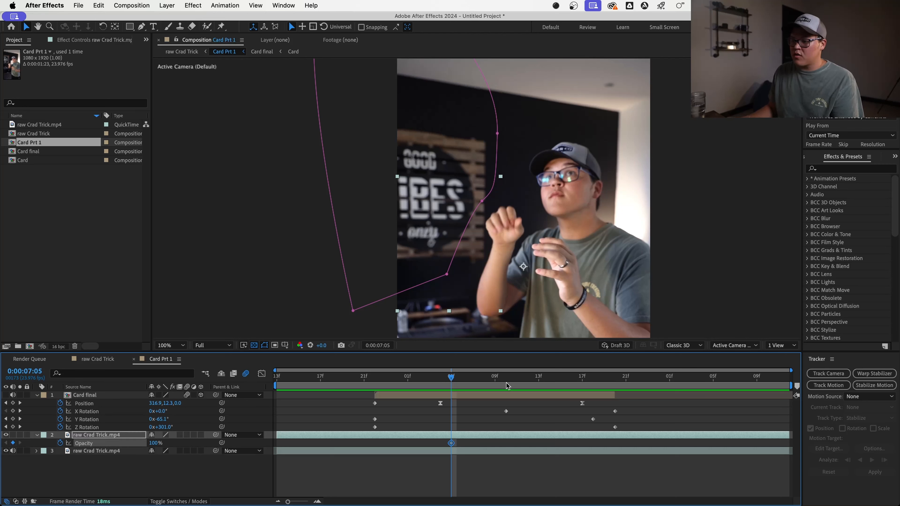
pyautogui.press('space')
pyautogui.press('space')
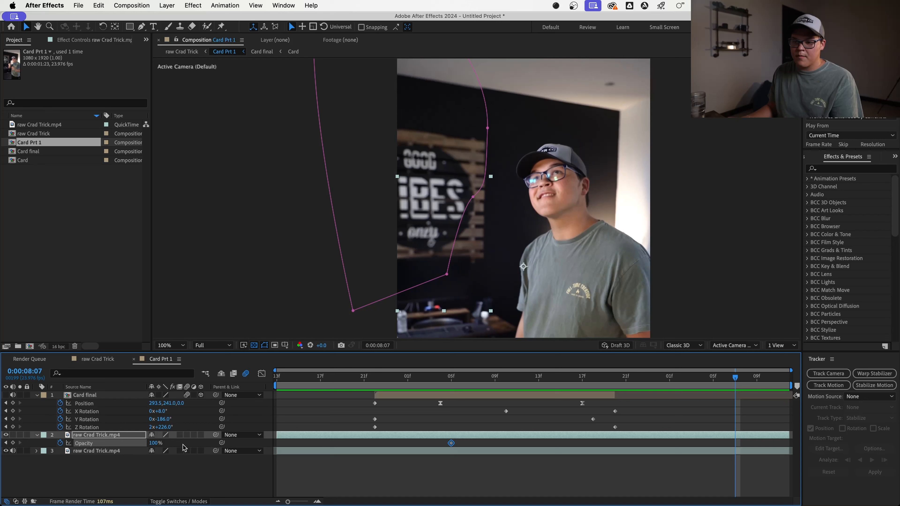
pyautogui.moveTo(150, 443); pyautogui.dragTo(117, 444)
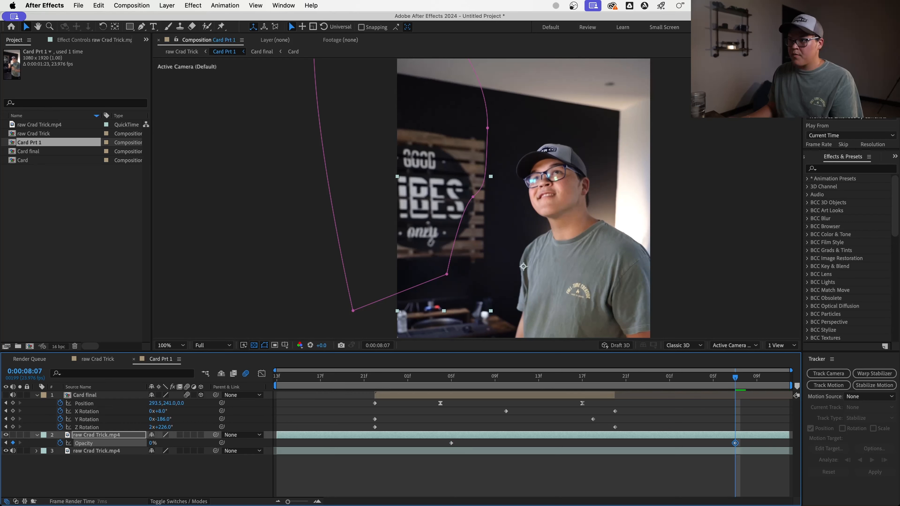
# Step: Play back the shot, including the throw from 0:00:07:02, to check the frozen layer's fade-out
pyautogui.press('space')
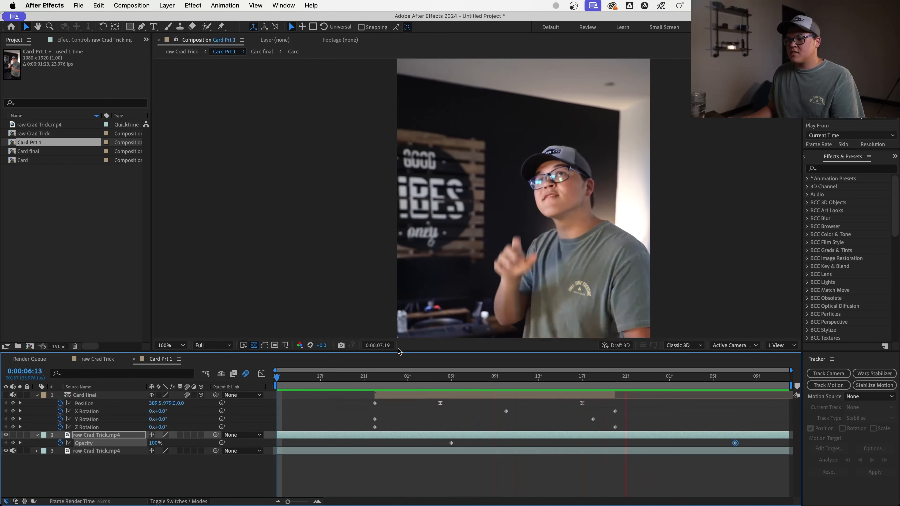
pyautogui.press('space')
pyautogui.scroll(-1, 554, 263)
pyautogui.moveTo(655, 379); pyautogui.dragTo(418, 394)
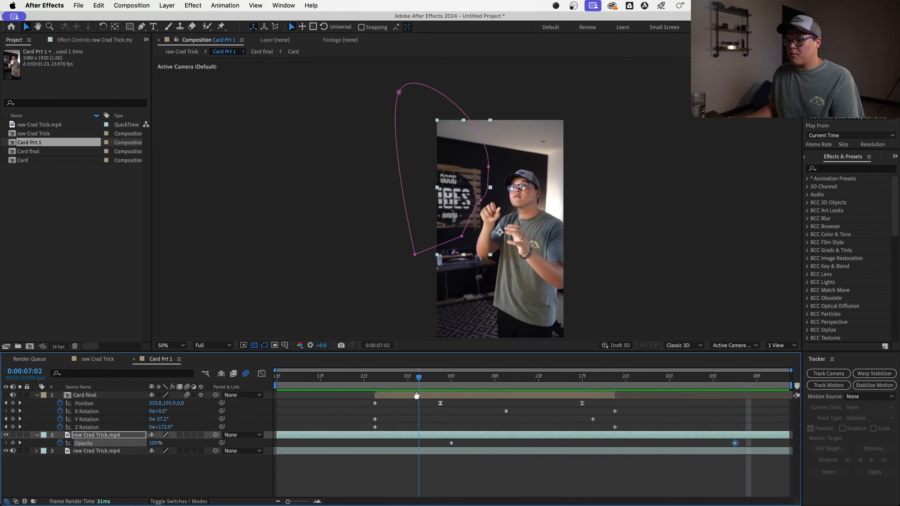
pyautogui.press('space')
pyautogui.press('space')
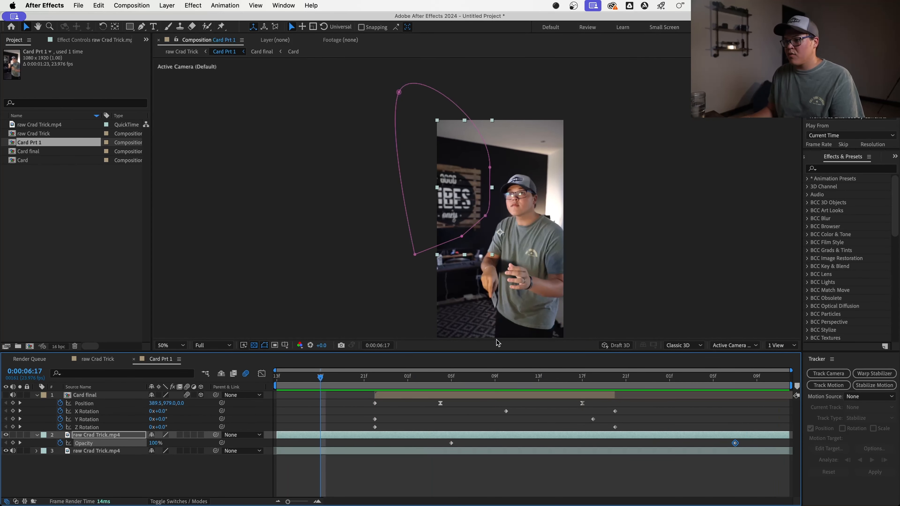
# Step: Collapse the layers' open properties, make the Card final layer visible, and play back the throw with the card
pyautogui.click(550, 477)
pyautogui.press('u')
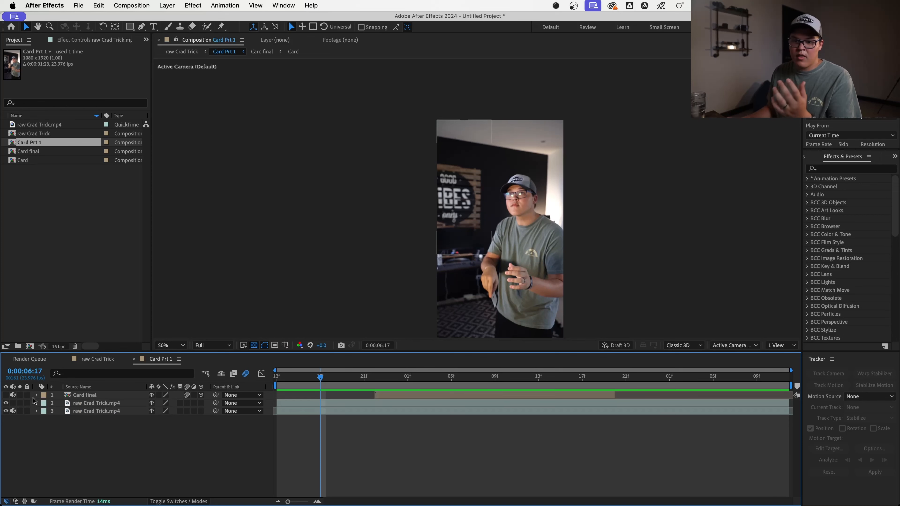
pyautogui.click(6, 395)
pyautogui.press('space')
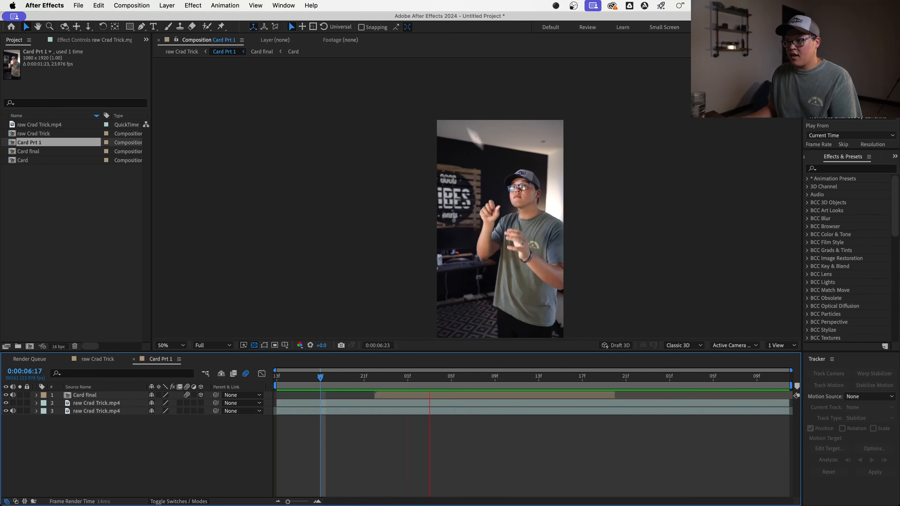
# Step: At 0:00:07:10, find the Curves effect and apply it to the Card final layer
pyautogui.moveTo(332, 377); pyautogui.dragTo(506, 384)
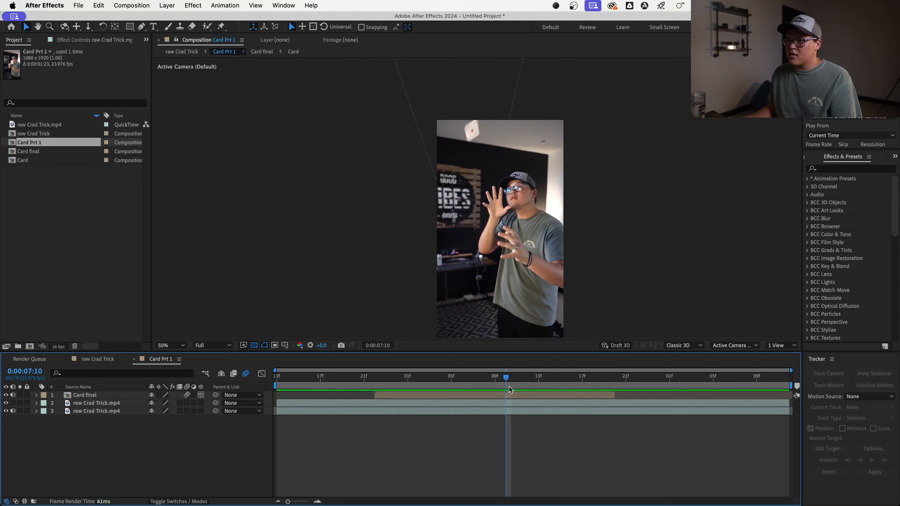
pyautogui.click(553, 395)
pyautogui.click(832, 169)
pyautogui.write('curve')
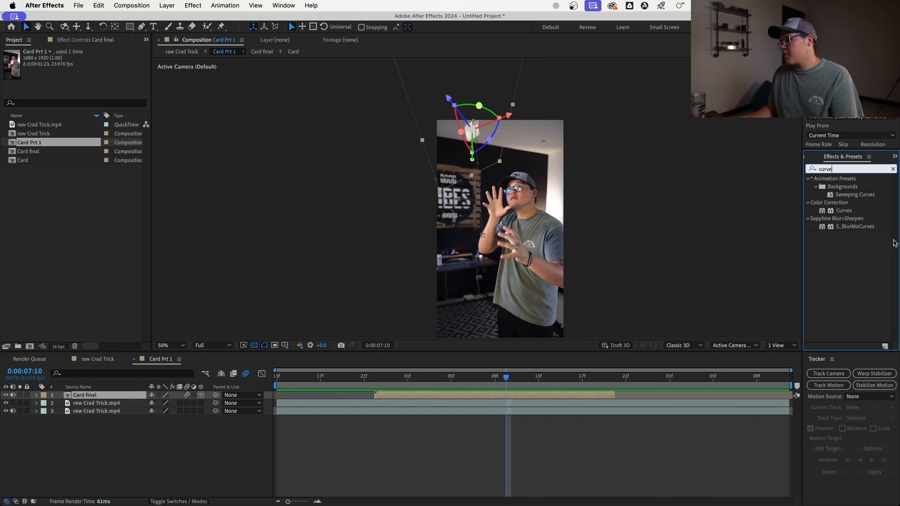
pyautogui.doubleClick(843, 213)
# Step: In the Curves effect's Red channel, slide the black point about one third along the input axis to reduce red in the card
pyautogui.scroll(1, 485, 113)
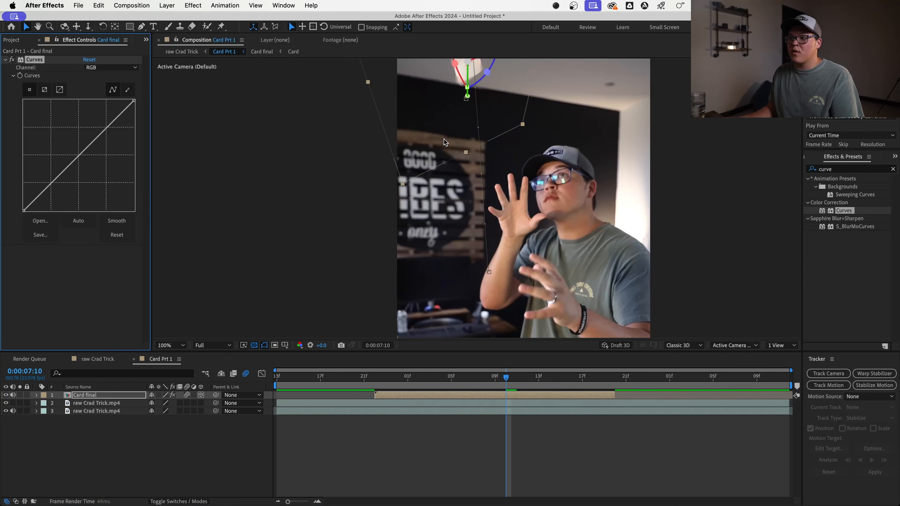
pyautogui.press('h')
pyautogui.moveTo(489, 103); pyautogui.dragTo(494, 165)
pyautogui.press('v')
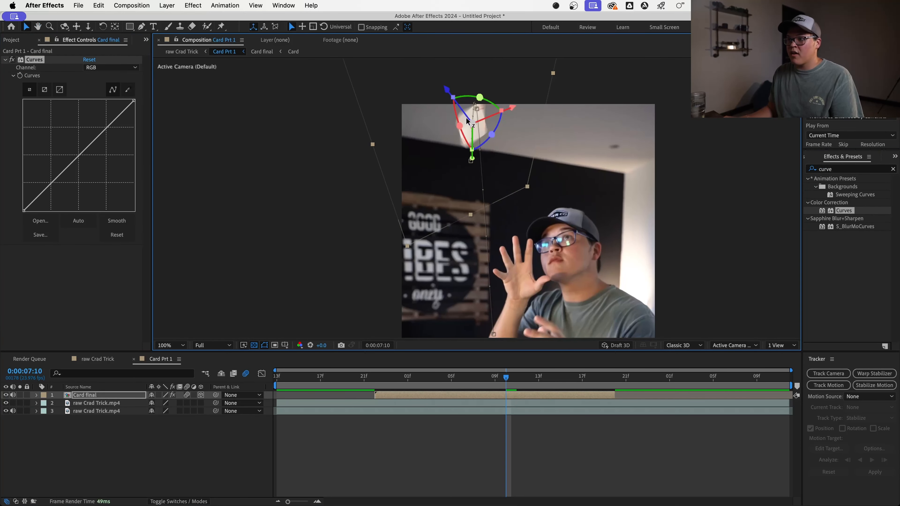
pyautogui.click(114, 68)
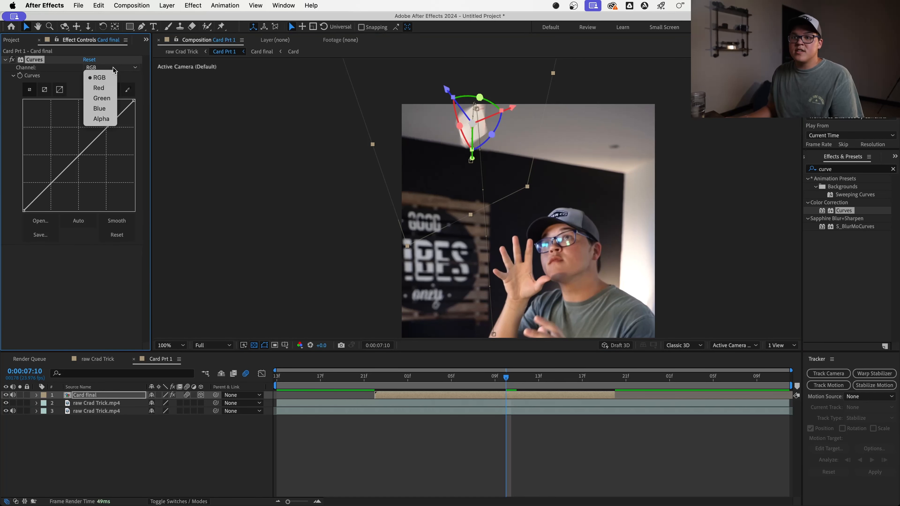
pyautogui.click(107, 89)
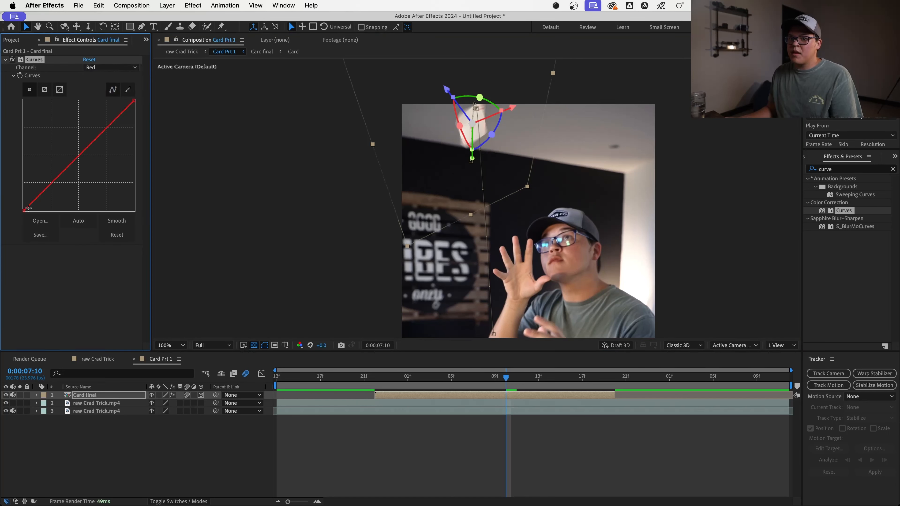
pyautogui.click(23, 210)
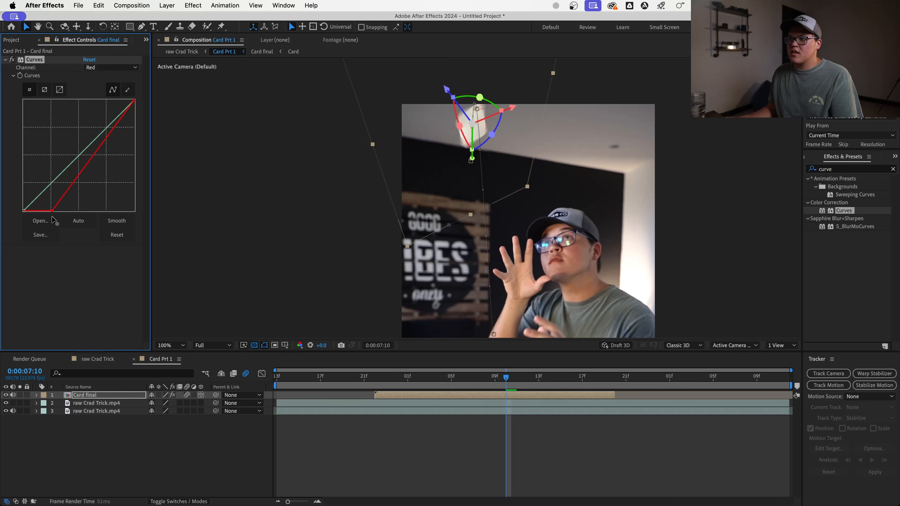
pyautogui.moveTo(53, 220); pyautogui.dragTo(63, 211)
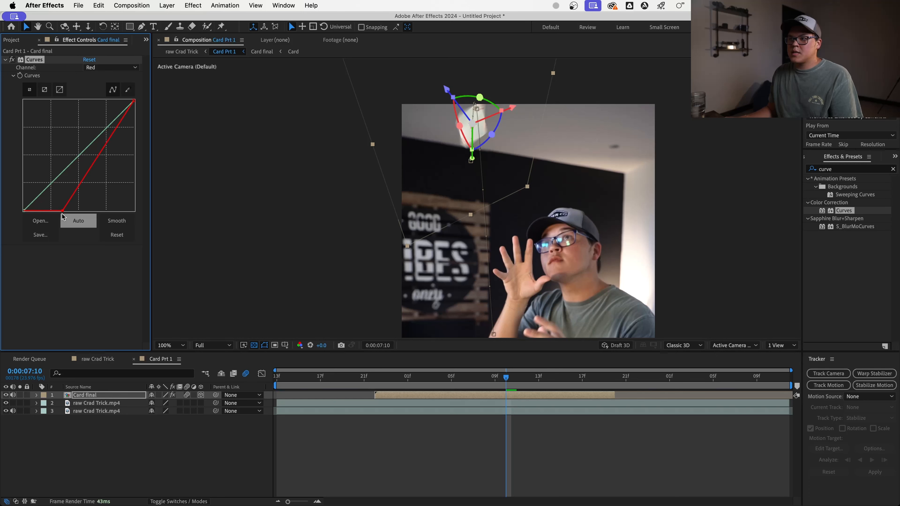
pyautogui.click(438, 446)
pyautogui.press(',')
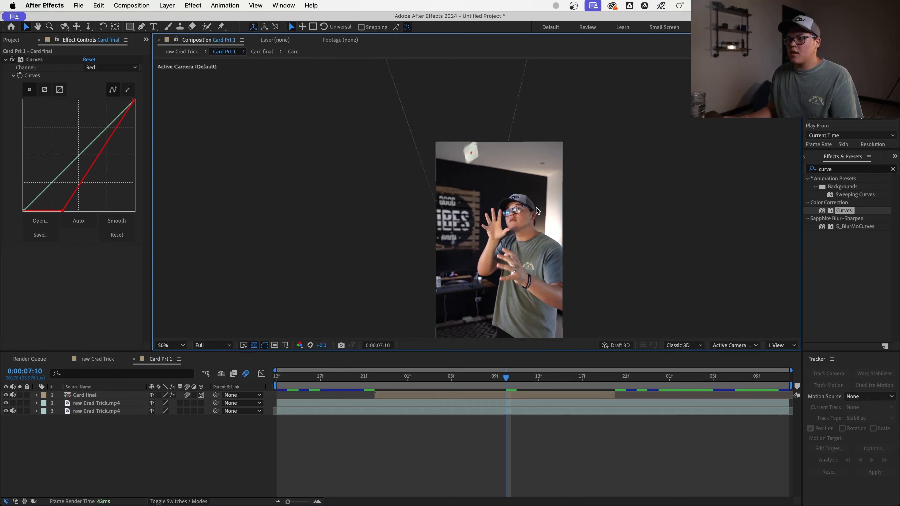
# Step: In the Curves effect's RGB channel, pull the midtones slightly below the diagonal to darken the card
pyautogui.click(104, 67)
pyautogui.click(104, 77)
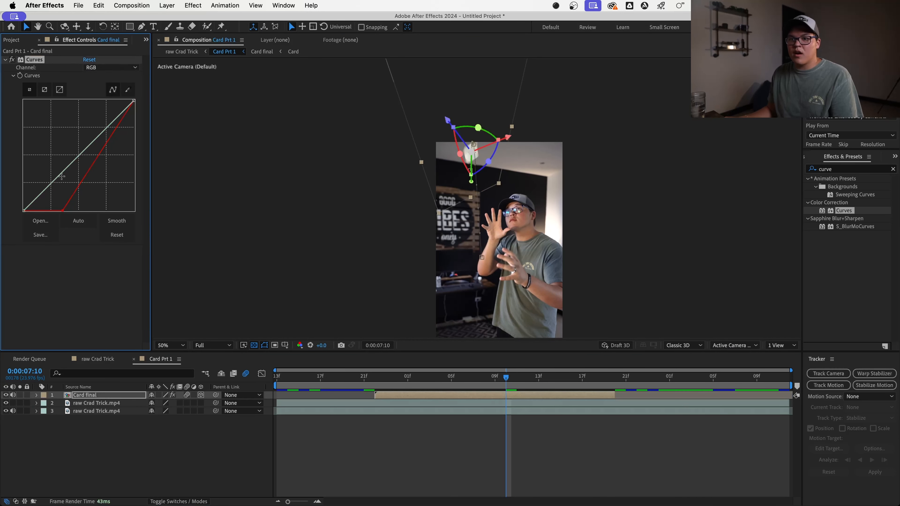
pyautogui.moveTo(69, 166); pyautogui.dragTo(74, 168)
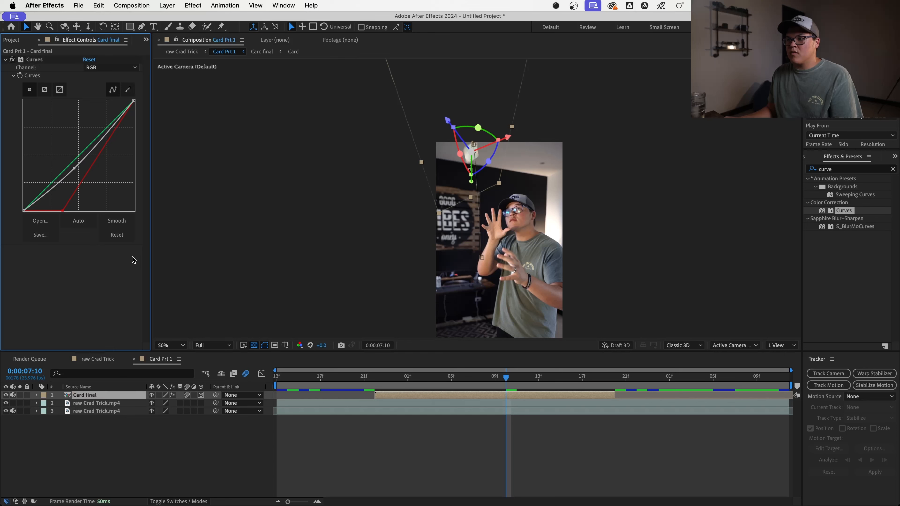
# Step: Play back the throw from 0:00:06:21 and compare the card with Curves off and on at 0:00:07:13
pyautogui.click(406, 271)
pyautogui.moveTo(505, 377); pyautogui.dragTo(365, 377)
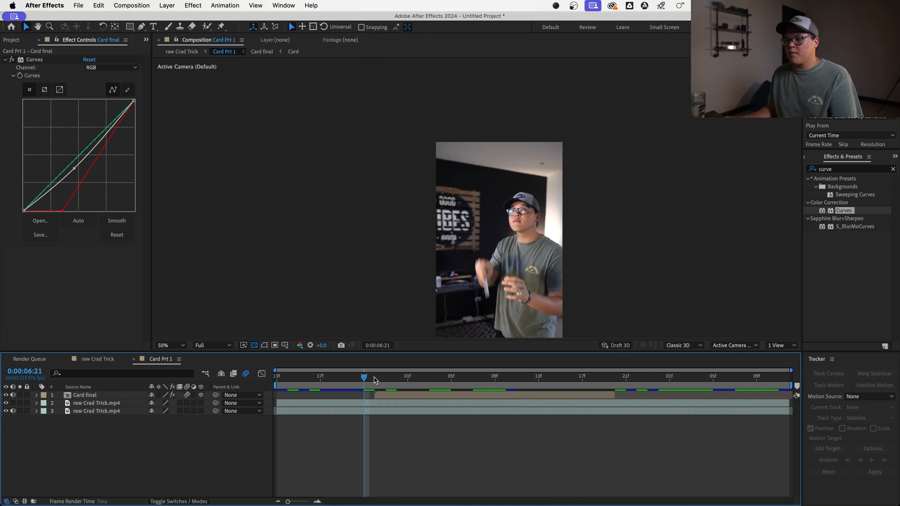
pyautogui.press('space')
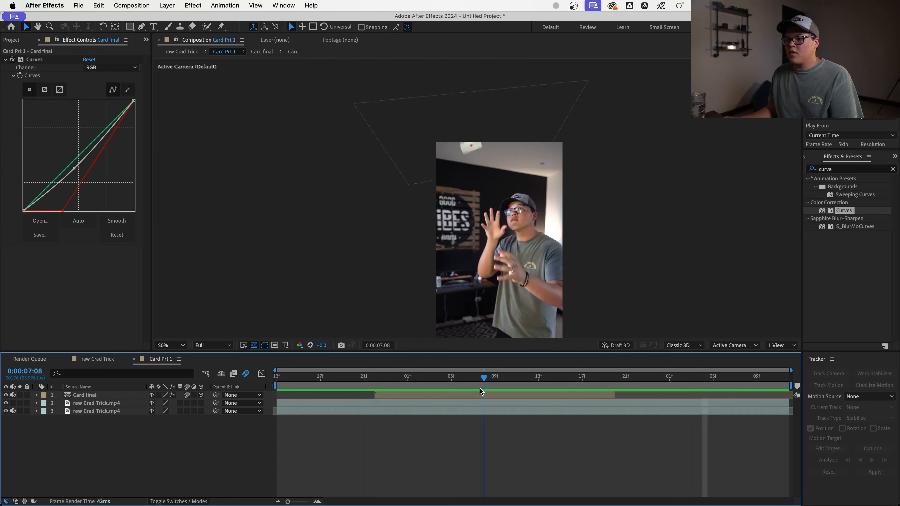
pyautogui.scroll(2, 473, 176)
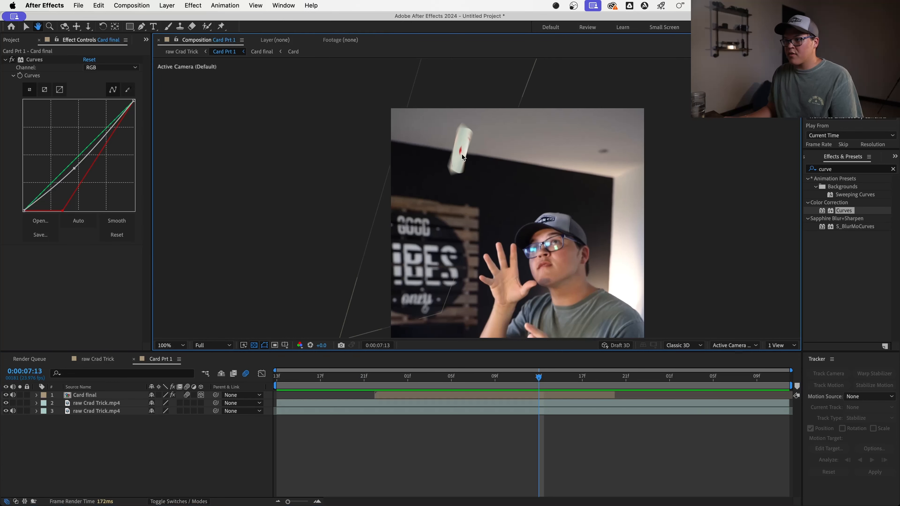
pyautogui.click(13, 60)
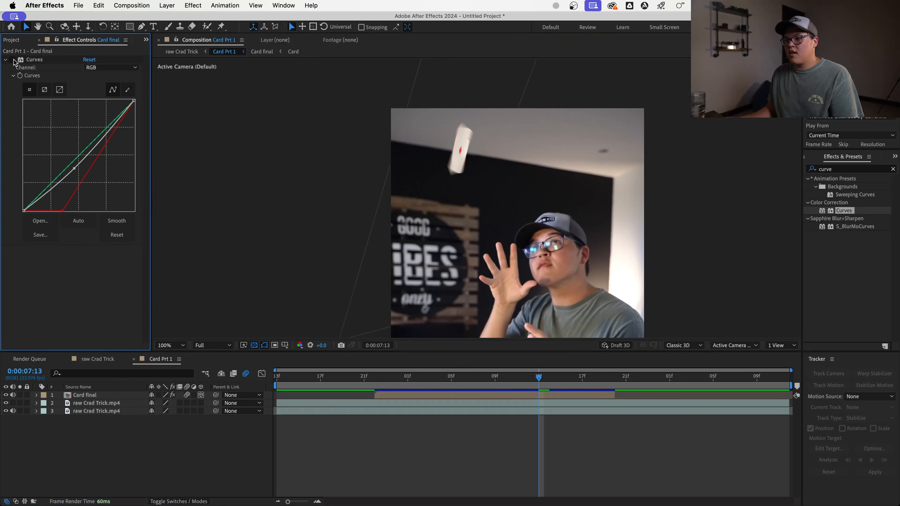
pyautogui.click(13, 60)
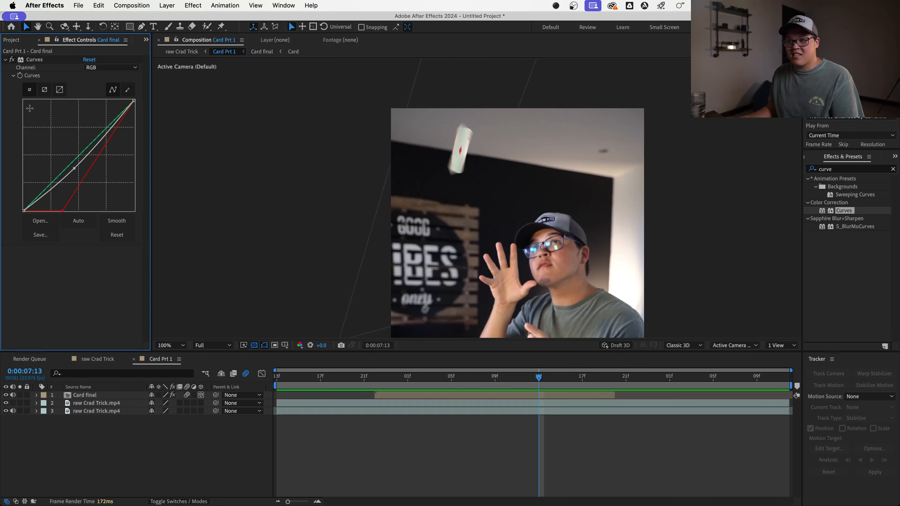
# Step: Set the Red curve's black point about one seventh along the input axis and compare the card with Curves off and on
pyautogui.moveTo(66, 210); pyautogui.dragTo(38, 212)
pyautogui.click(93, 262)
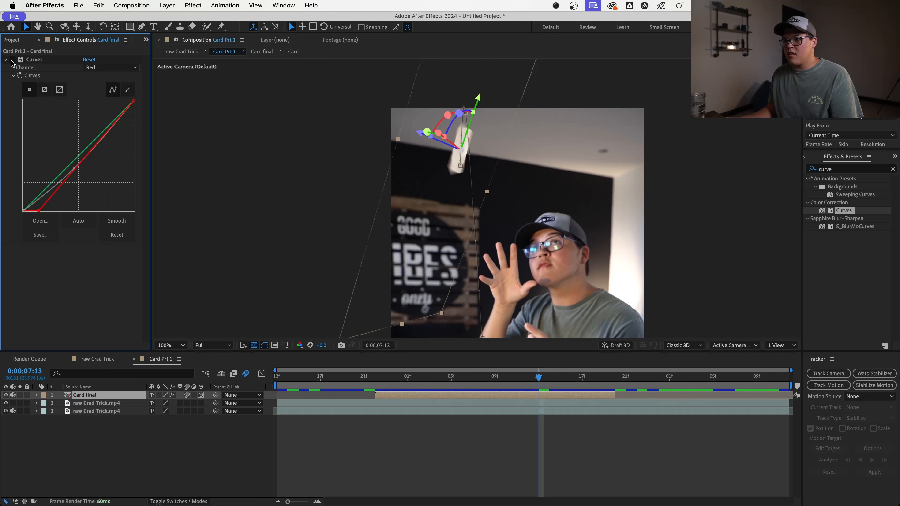
pyautogui.click(265, 237)
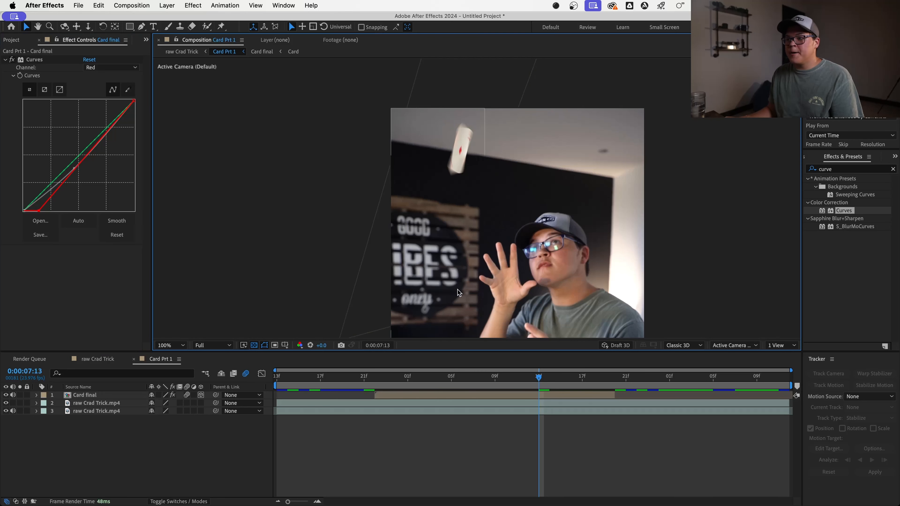
pyautogui.scroll(-4, 500, 218)
pyautogui.scroll(2, 500, 218)
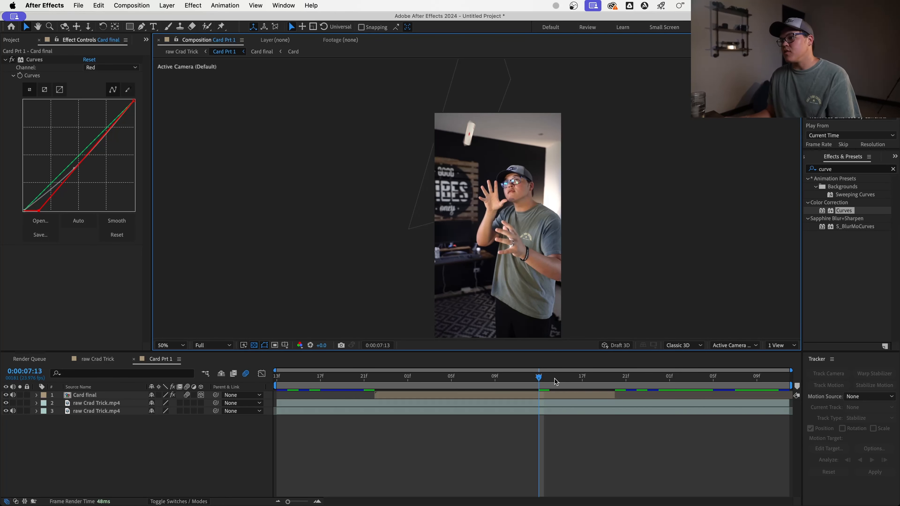
# Step: Play back the card throw from 0:00:06:19 to check the color-corrected card
pyautogui.click(494, 377)
pyautogui.moveTo(484, 379); pyautogui.dragTo(342, 379)
pyautogui.press('space')
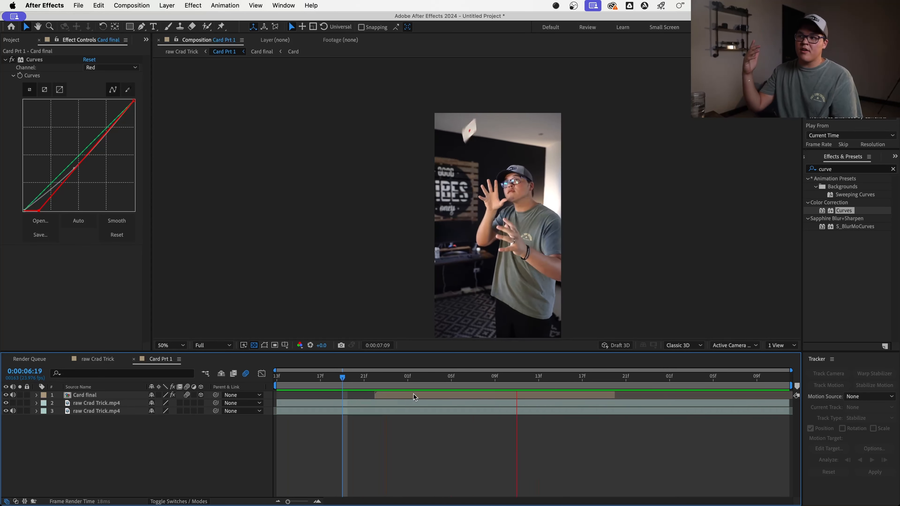
pyautogui.press('space')
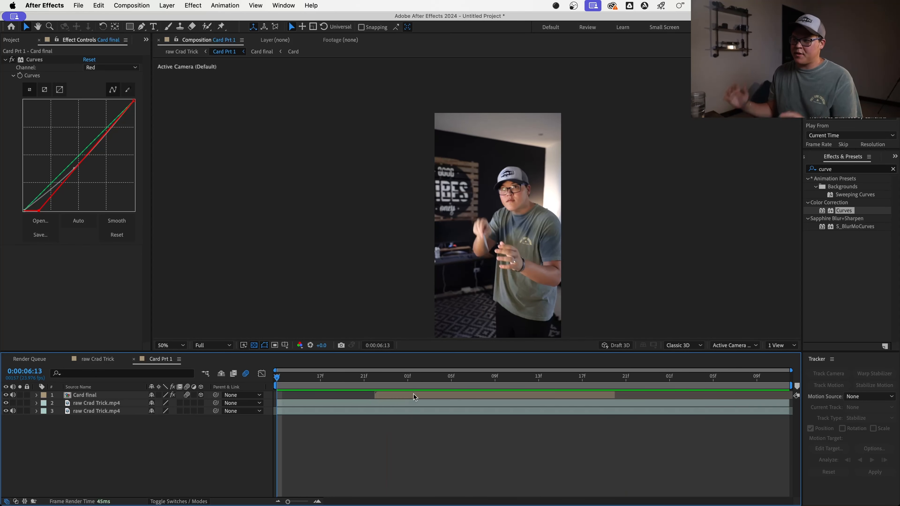
# Step: Close the Card Prt 1 composition and scrub raw Crad Trick between 0:00:09:20 and 0:00:13:17 to examine the footage after the throw
pyautogui.click(133, 360)
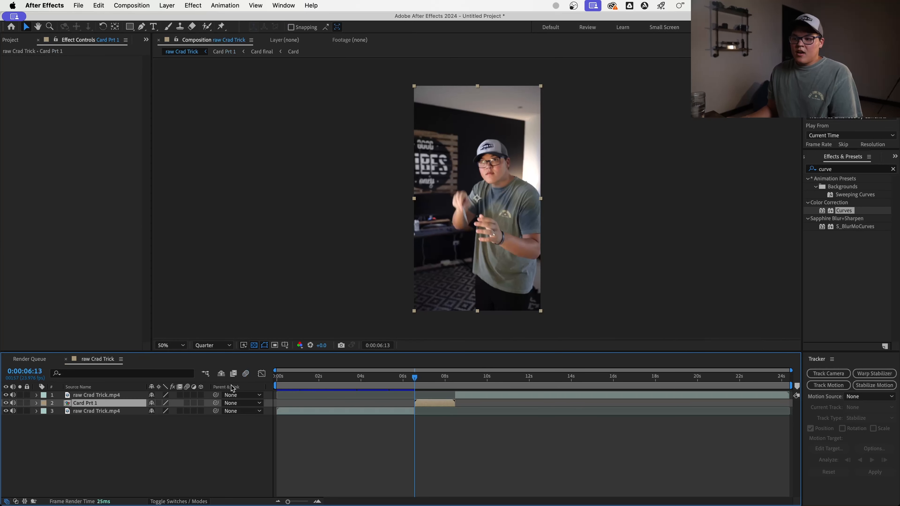
pyautogui.moveTo(439, 384); pyautogui.dragTo(511, 384)
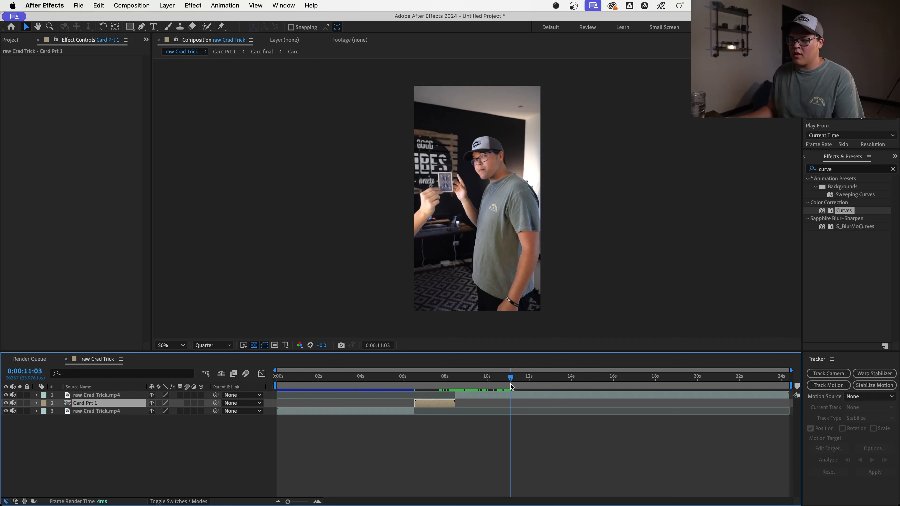
pyautogui.moveTo(512, 384); pyautogui.dragTo(476, 392)
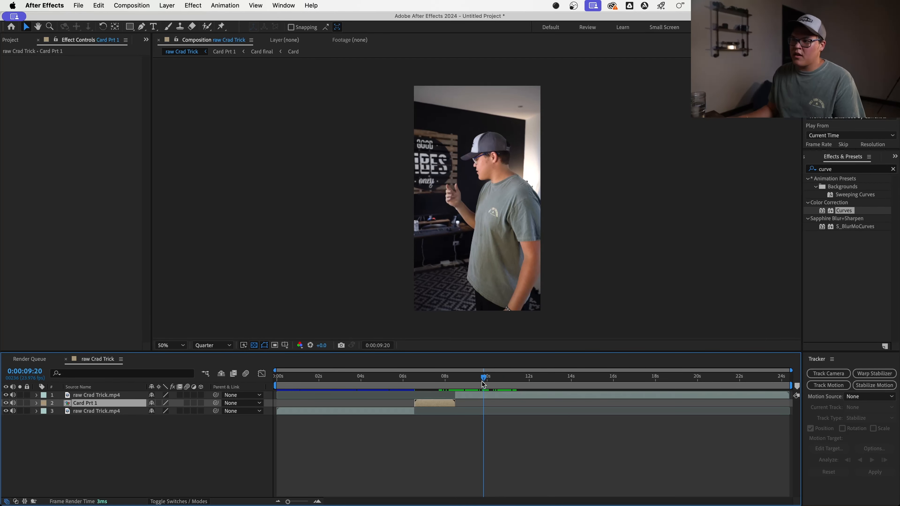
pyautogui.moveTo(483, 383); pyautogui.dragTo(563, 396)
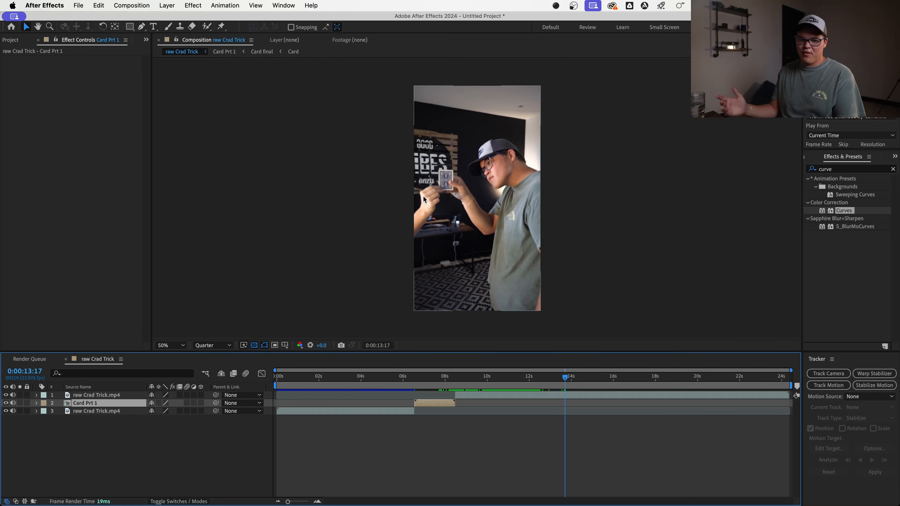
# Step: Split the third-shot raw Crad Trick.mp4 layer at 0:00:09:19 and again at 0:00:16:00
pyautogui.moveTo(559, 385); pyautogui.dragTo(482, 385)
pyautogui.click(485, 396)
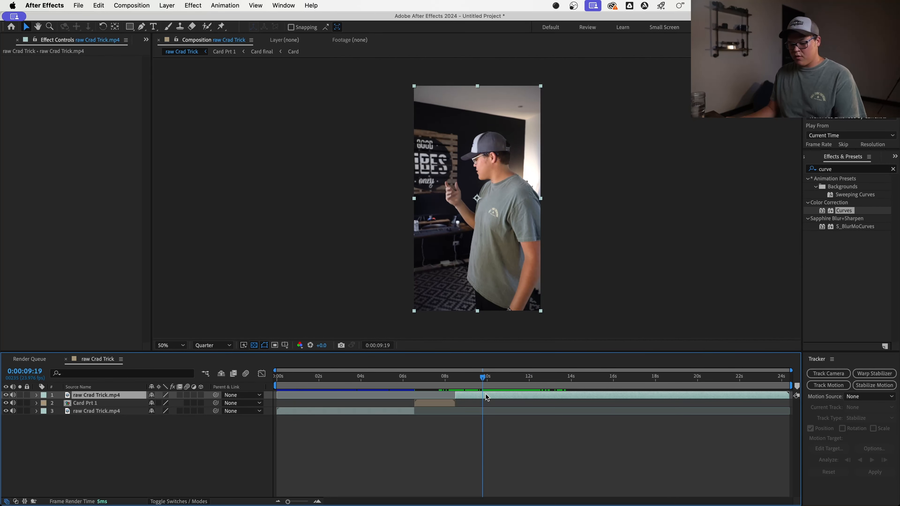
pyautogui.press('super+shift+d')
pyautogui.moveTo(491, 385); pyautogui.dragTo(613, 390)
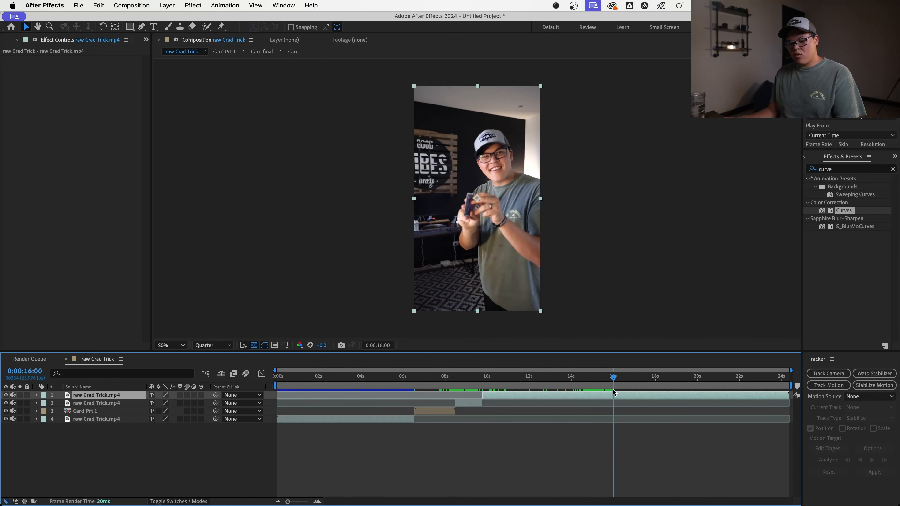
pyautogui.press('super+shift+d')
# Step: Pre-compose the segment between 0:00:09:19 and 0:00:16:00 as Card prt 2, open it and return to its first frame
pyautogui.rightClick(608, 403)
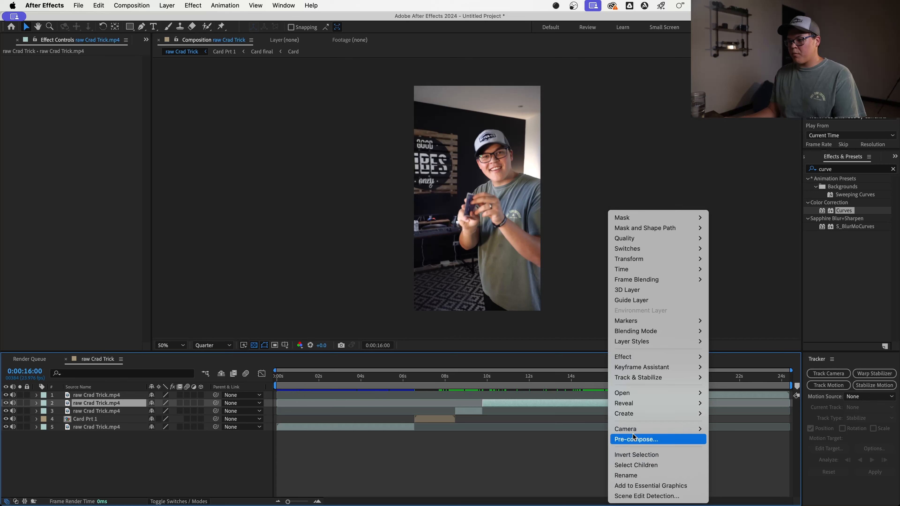
pyautogui.click(634, 439)
pyautogui.write('Card')
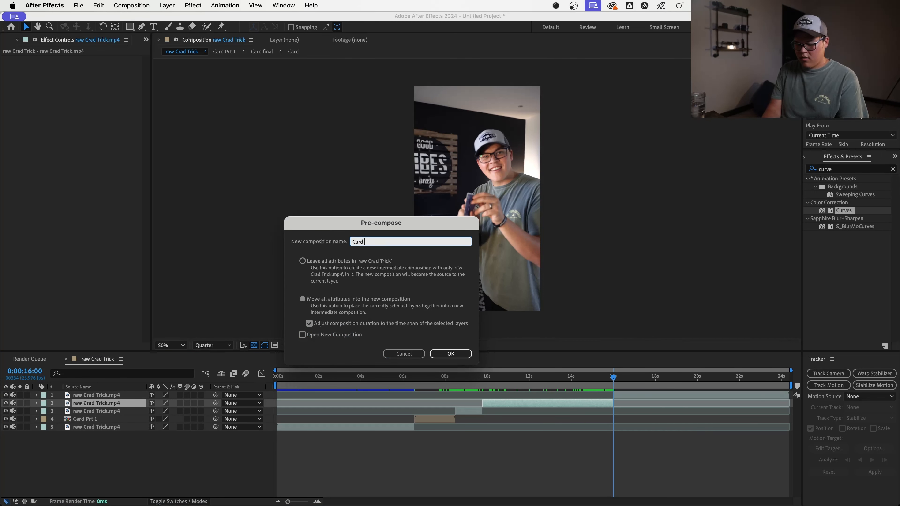
pyautogui.write(' prt 2')
pyautogui.press('Return')
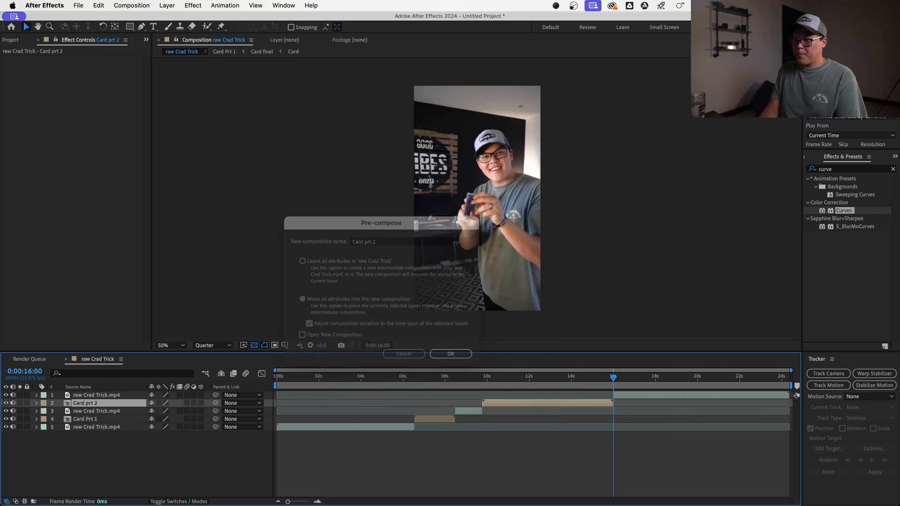
pyautogui.doubleClick(609, 403)
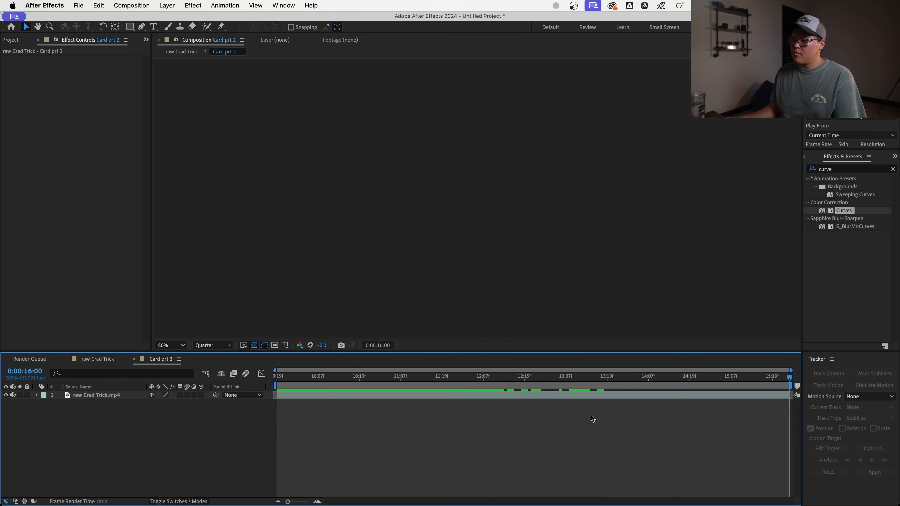
pyautogui.moveTo(577, 377); pyautogui.dragTo(253, 412)
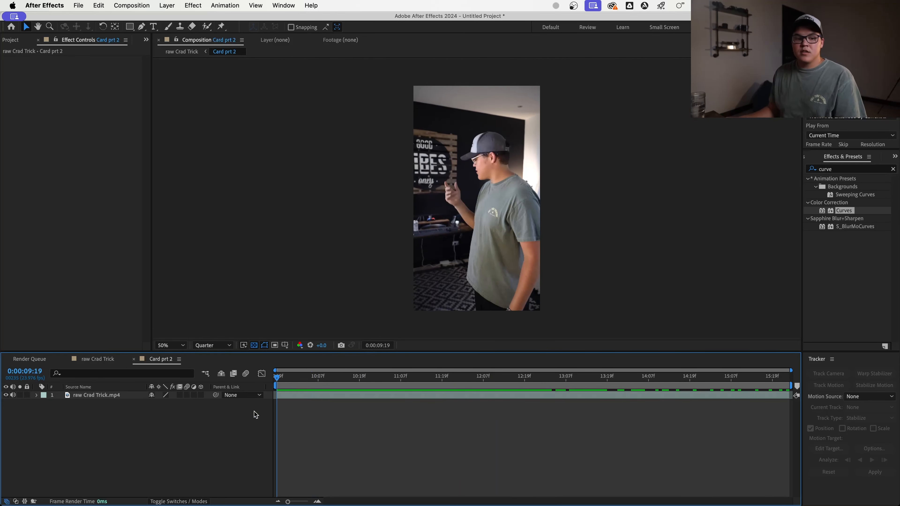
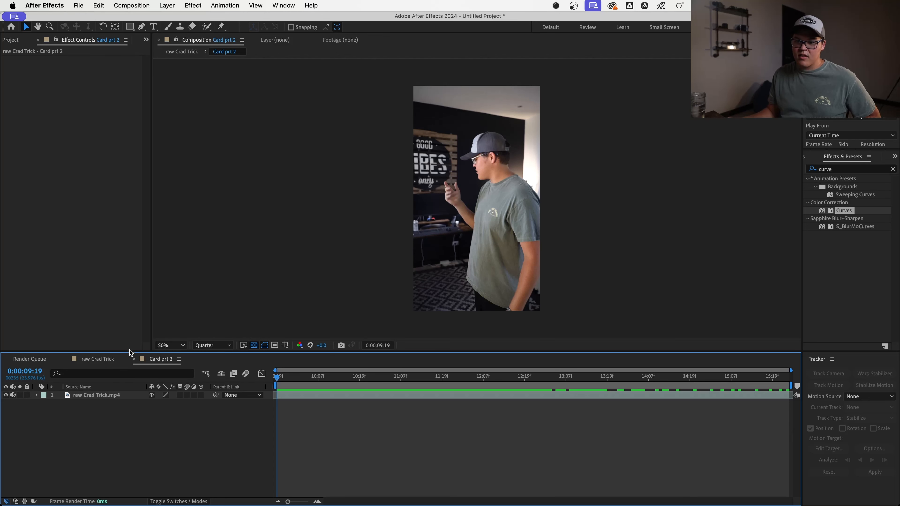
# Step: Go back to raw Crad Trick and scrub between 0:00:07:04 and 0:00:10:03 to examine the throw and the start of the return
pyautogui.click(97, 358)
pyautogui.moveTo(481, 377); pyautogui.dragTo(426, 395)
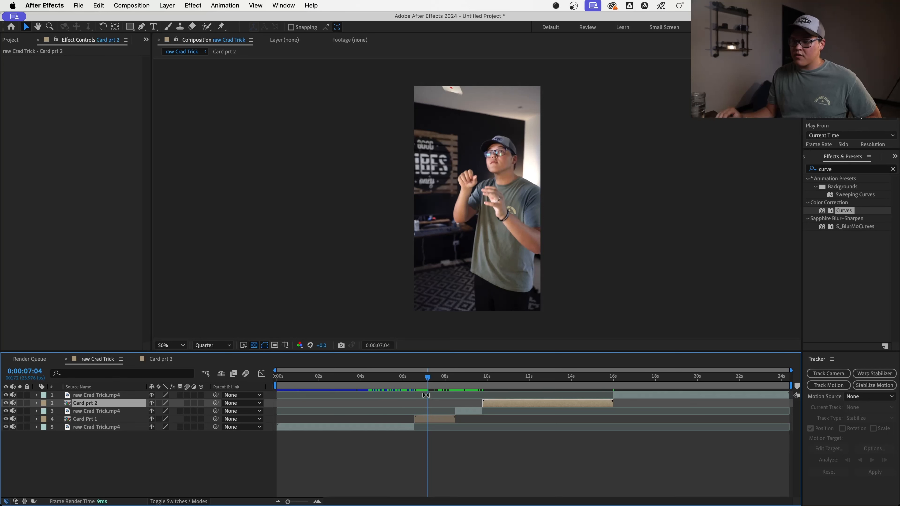
pyautogui.moveTo(437, 382); pyautogui.dragTo(467, 384)
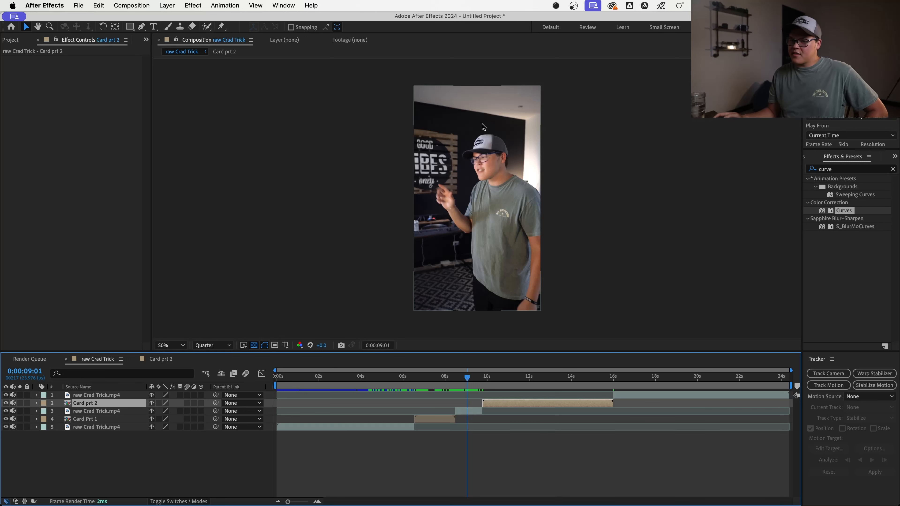
pyautogui.moveTo(486, 384); pyautogui.dragTo(489, 384)
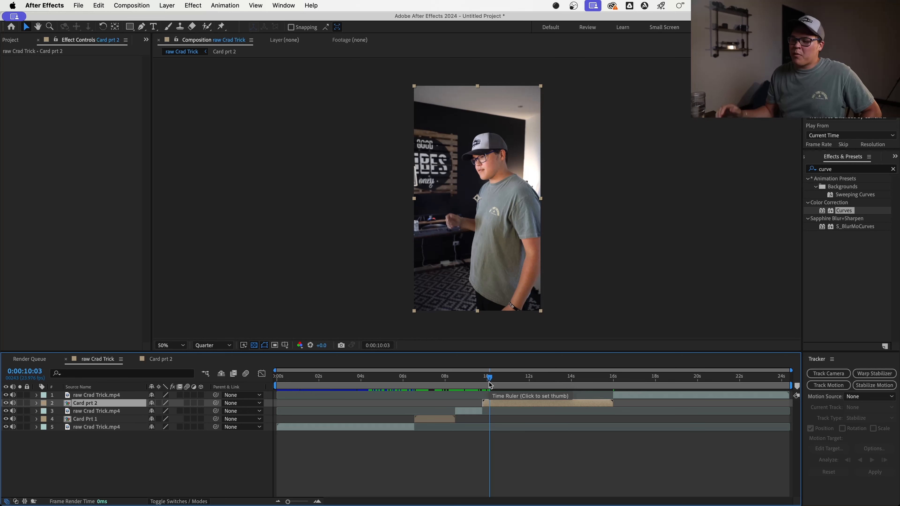
pyautogui.moveTo(490, 384); pyautogui.dragTo(485, 385)
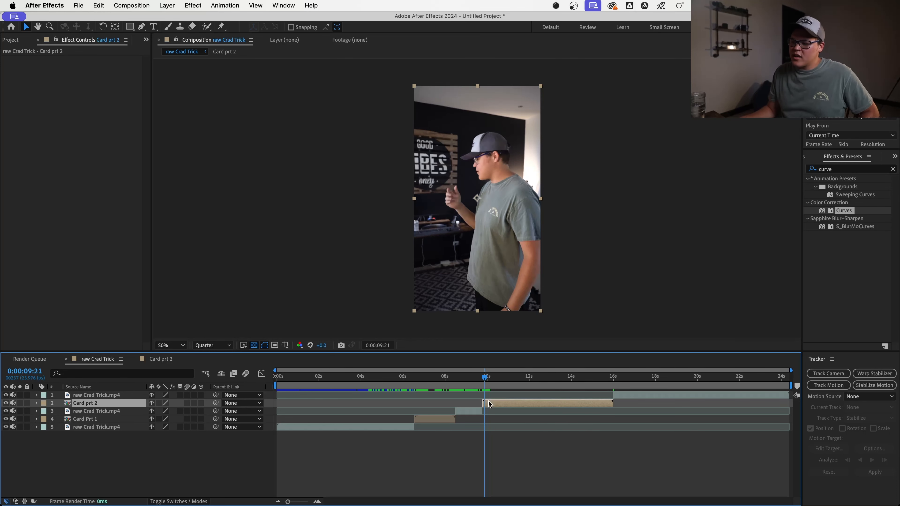
# Step: Open the Card prt 2 composition and scrub through it to examine the helper's hand holding the card
pyautogui.doubleClick(488, 404)
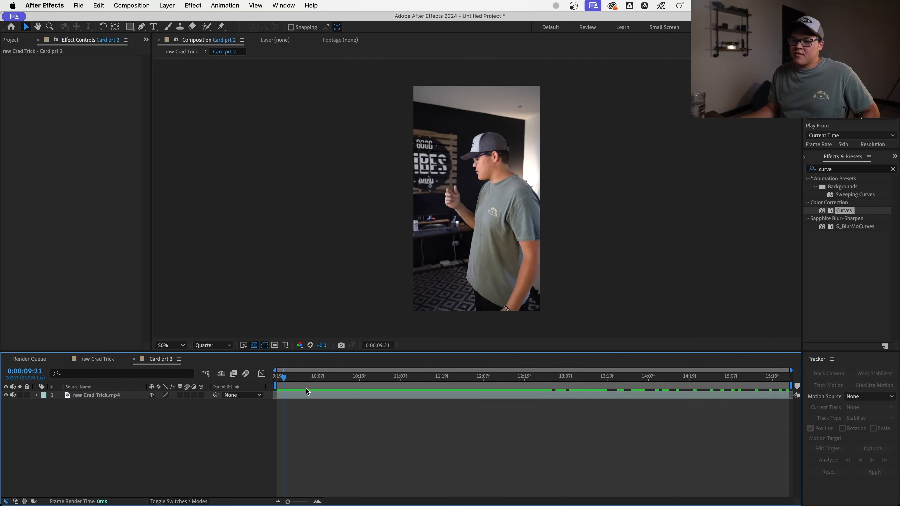
pyautogui.moveTo(306, 390); pyautogui.dragTo(514, 382)
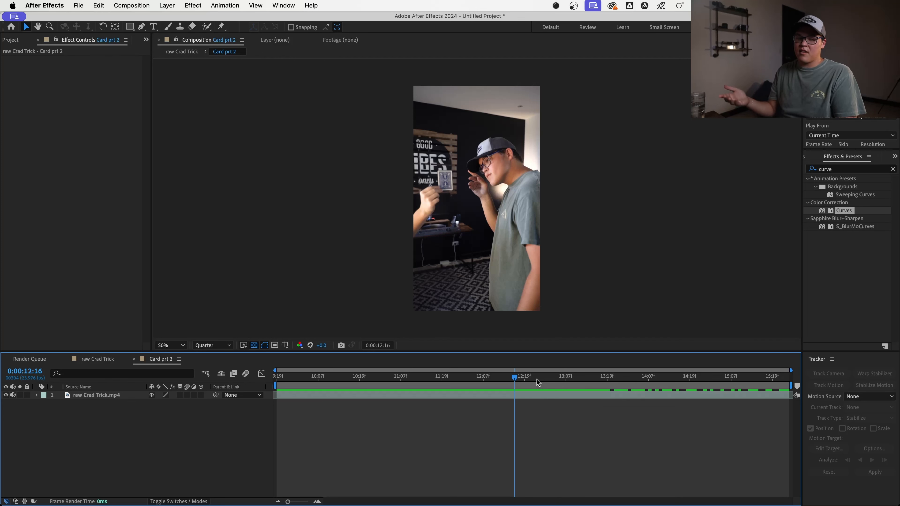
pyautogui.moveTo(537, 380); pyautogui.dragTo(762, 392)
pyautogui.click(504, 376)
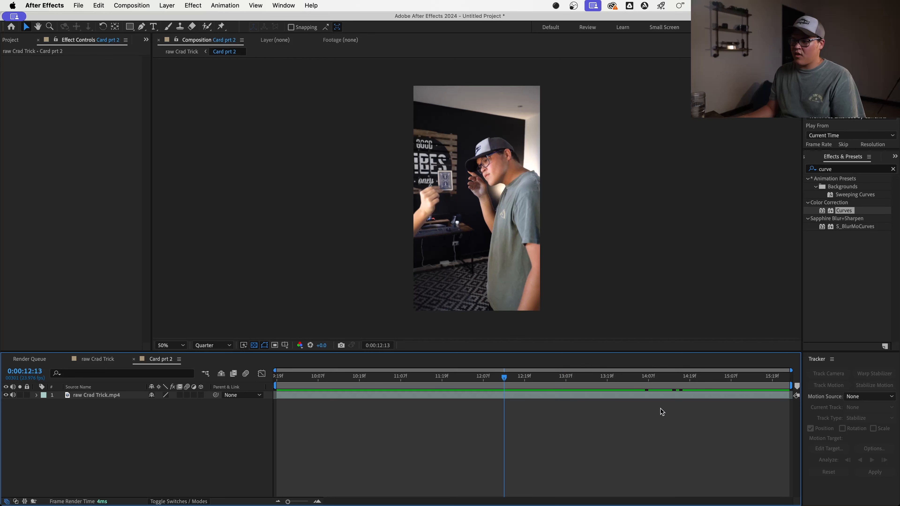
# Step: Duplicate the footage layer in Card prt 2 and freeze the upper copy on the hand-free background frame at 0:00:14:17
pyautogui.moveTo(627, 378); pyautogui.dragTo(692, 376)
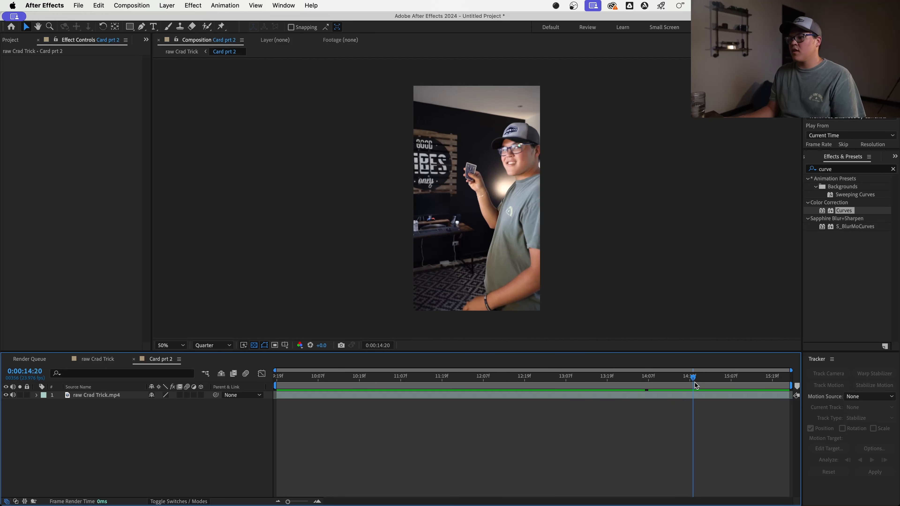
pyautogui.press('space')
pyautogui.press('space')
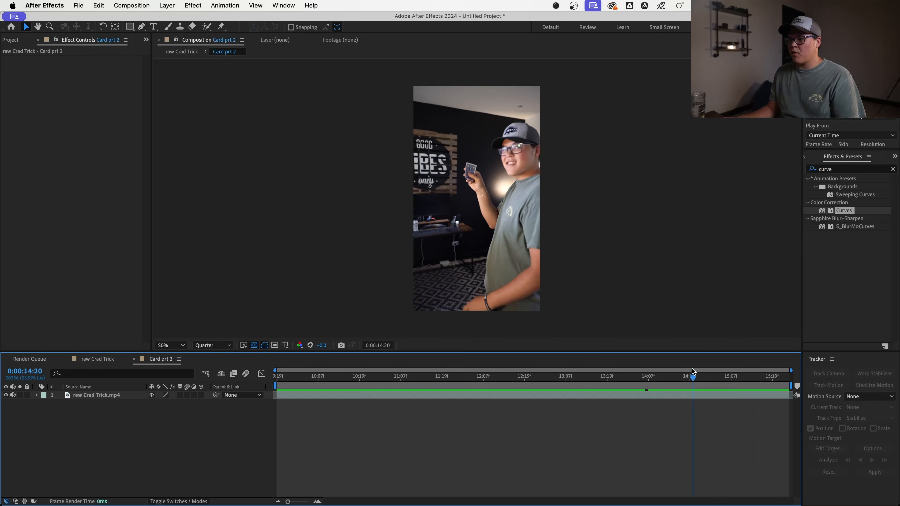
pyautogui.press('pageup')
pyautogui.press('pageup')
pyautogui.press('pageup')
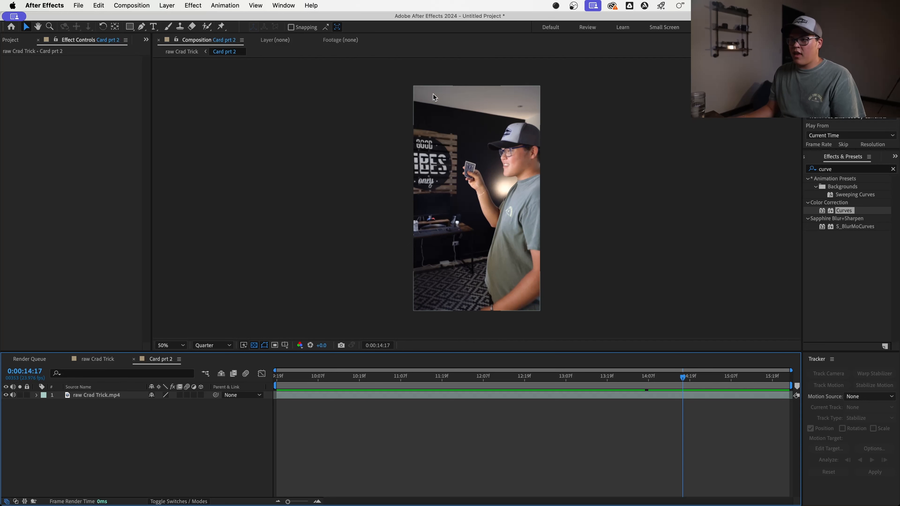
pyautogui.click(500, 397)
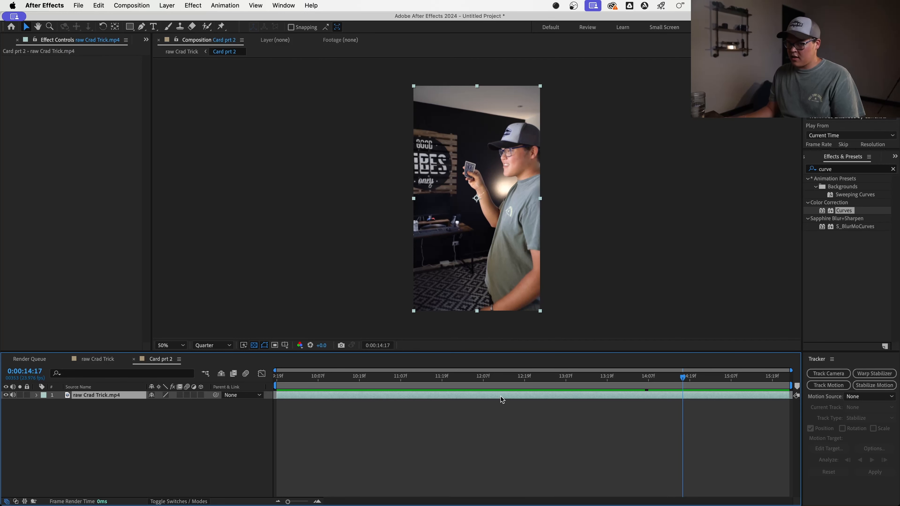
pyautogui.press('super+d')
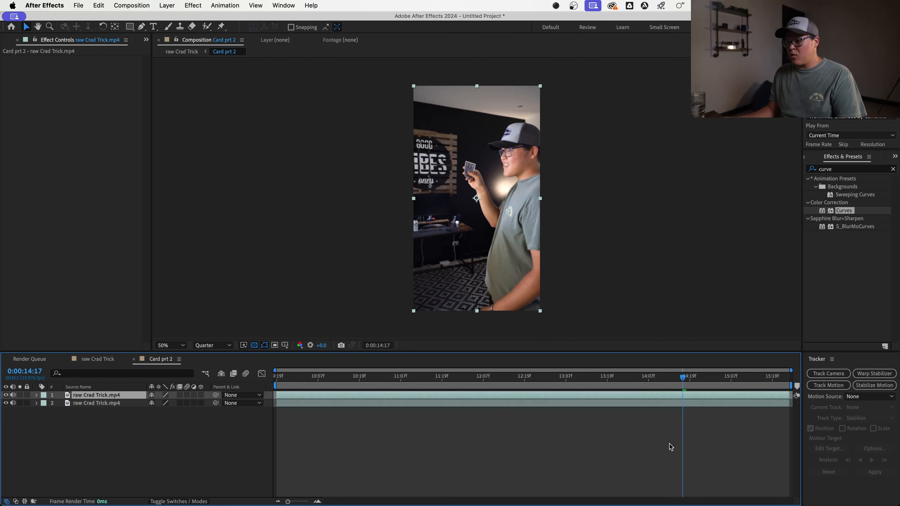
pyautogui.rightClick(674, 405)
pyautogui.moveTo(722, 268)
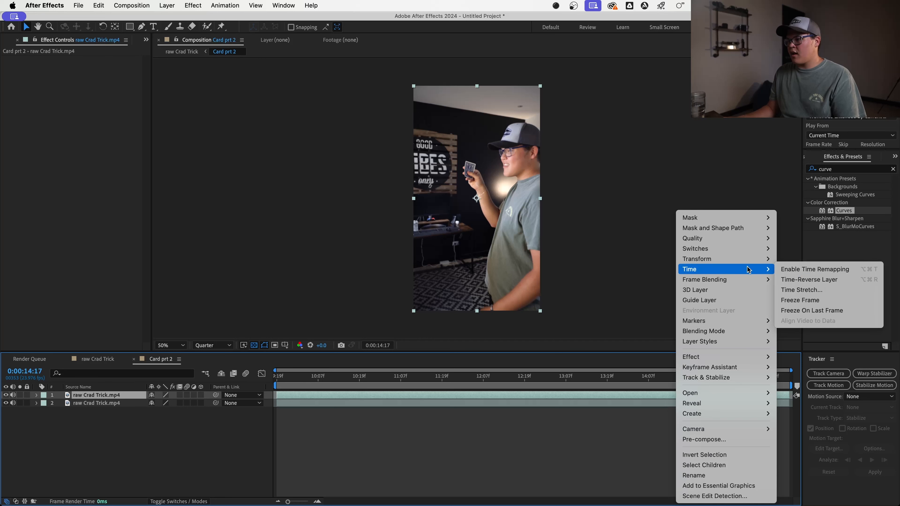
pyautogui.click(800, 300)
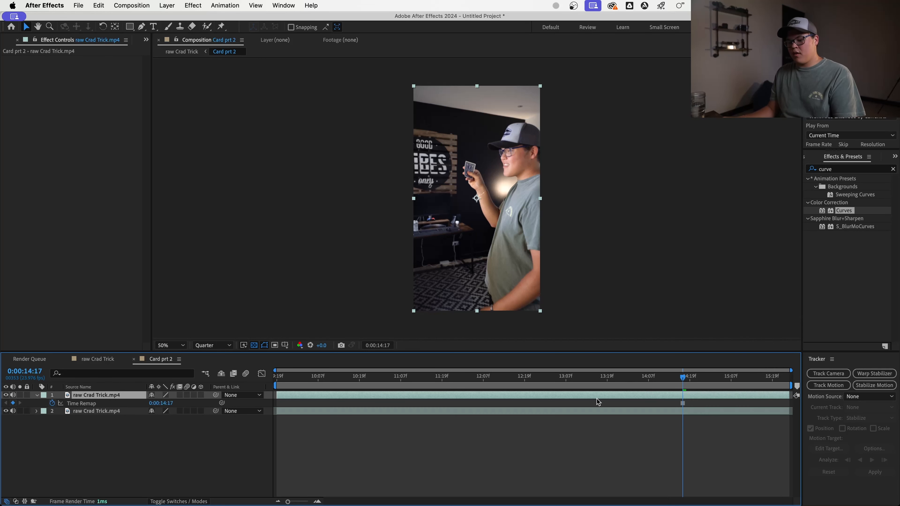
# Step: At 0:00:11:15, lower the frozen layer's opacity to 30% and start a Pen mask from outside the frame, passing below the helper's hand
pyautogui.moveTo(581, 376); pyautogui.dragTo(428, 376)
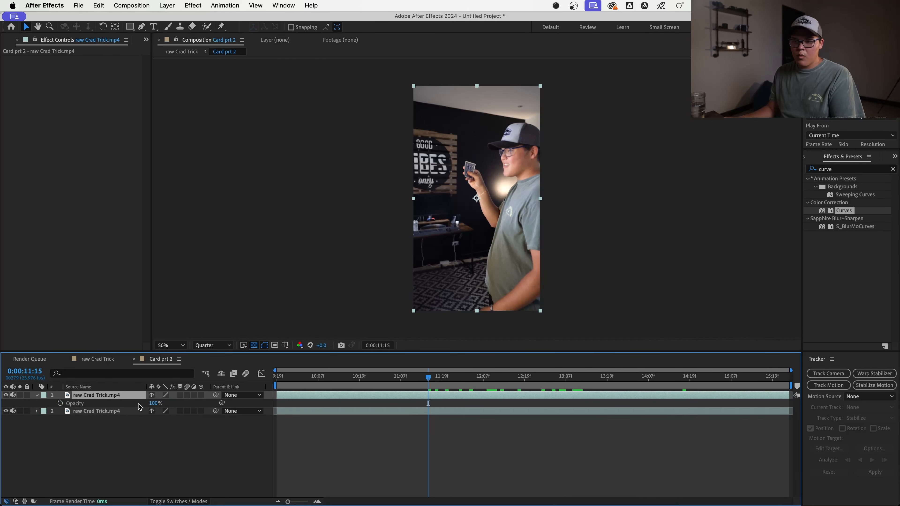
pyautogui.moveTo(152, 403); pyautogui.dragTo(116, 404)
pyautogui.press('g')
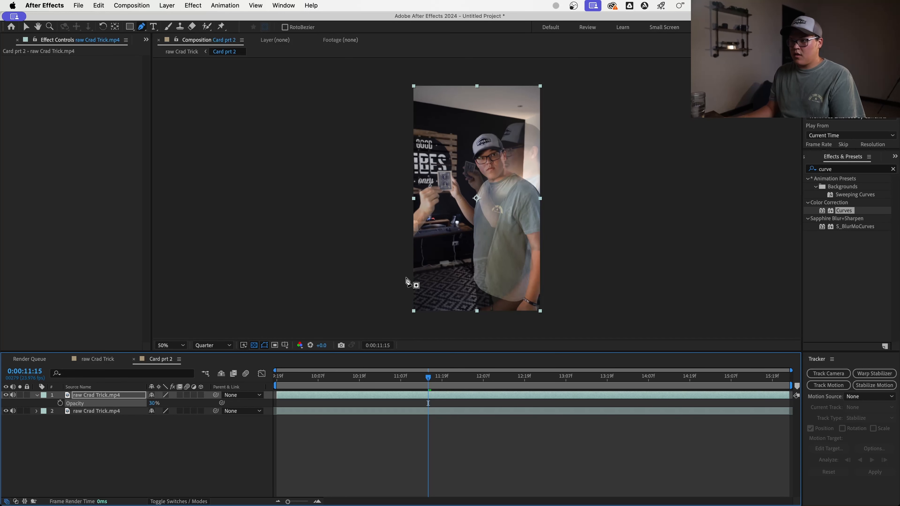
pyautogui.click(384, 272)
pyautogui.moveTo(434, 230); pyautogui.dragTo(439, 222)
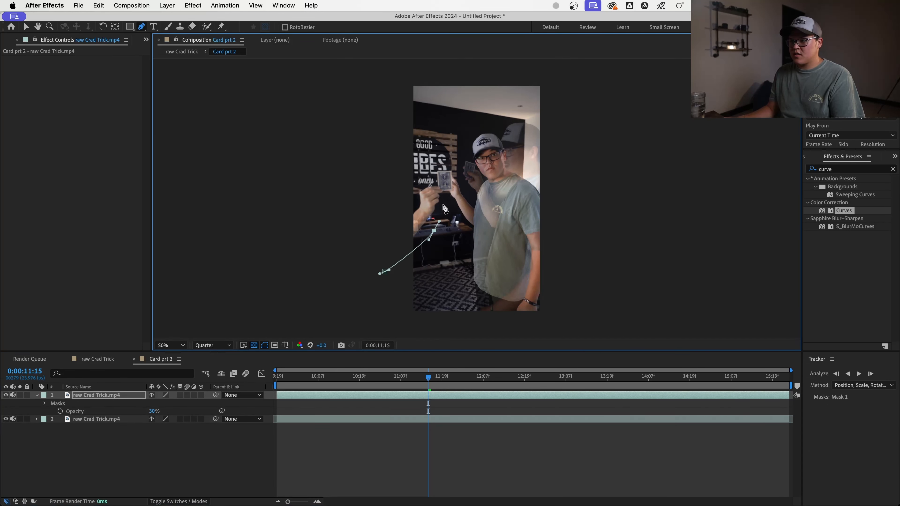
# Step: Raise the frozen layer's opacity to 87% and extend the mask upward past the helper's hand to just below the wooden sign's inner corner
pyautogui.scroll(2, 453, 191)
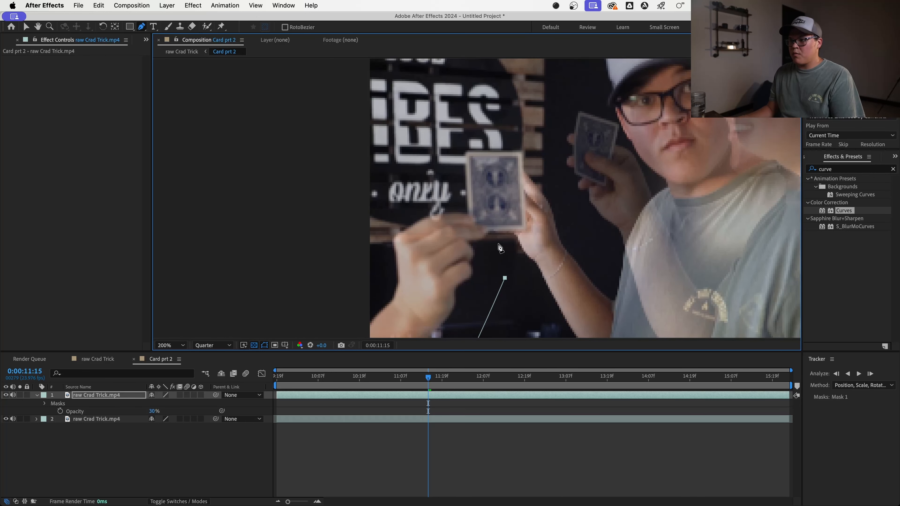
pyautogui.moveTo(149, 411); pyautogui.dragTo(323, 336)
pyautogui.click(504, 262)
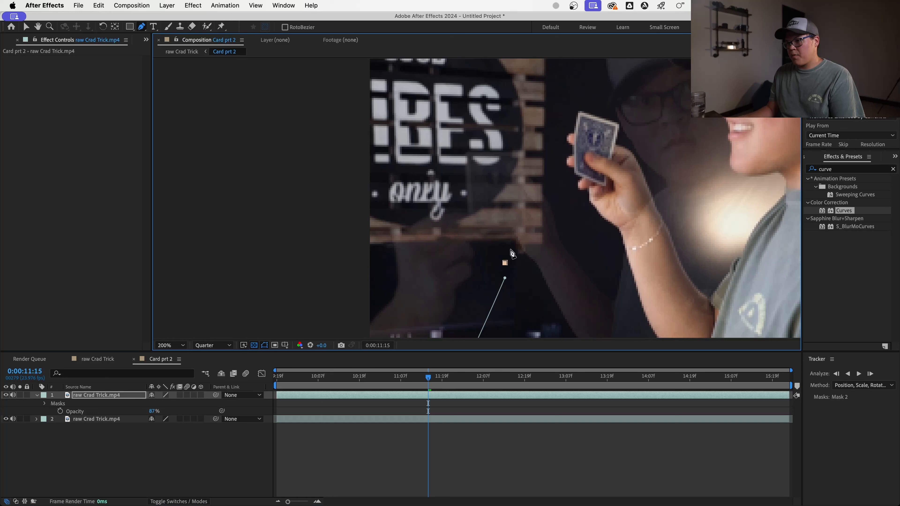
pyautogui.press('super+z')
pyautogui.click(505, 277)
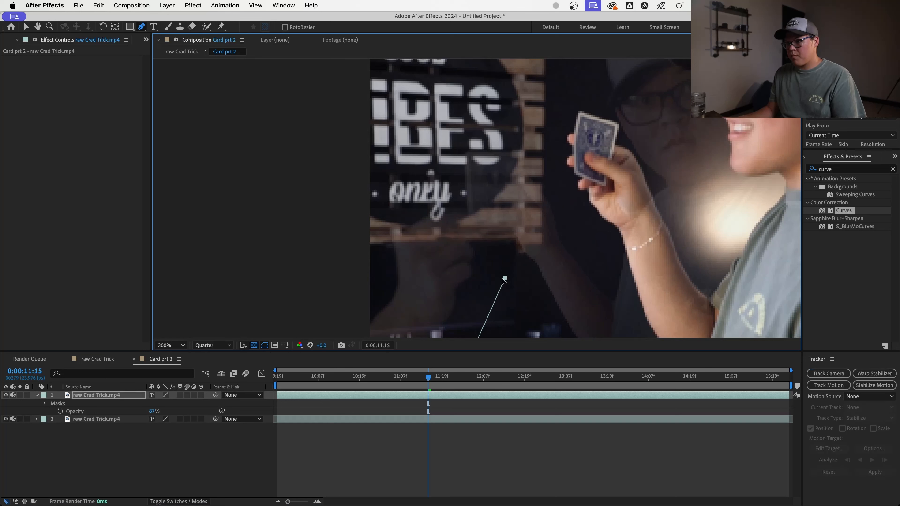
pyautogui.click(506, 250)
pyautogui.moveTo(543, 247); pyautogui.dragTo(544, 239)
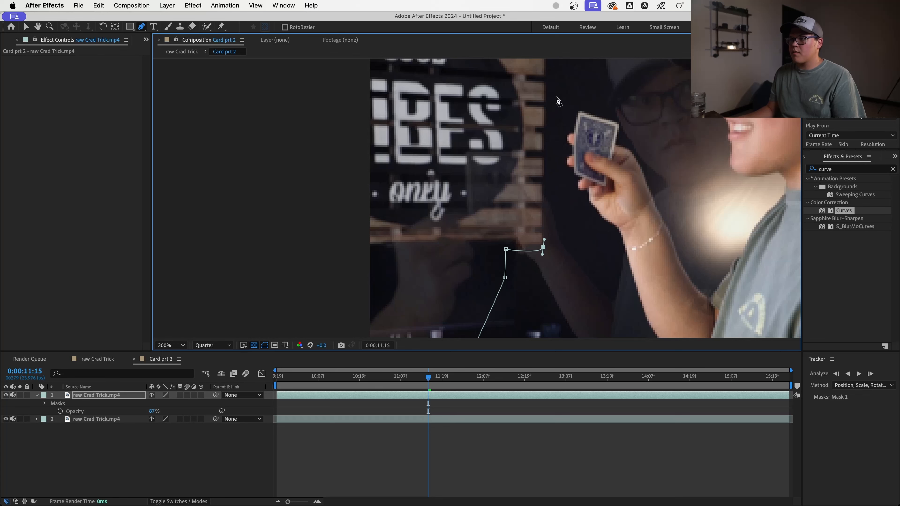
# Step: Run the mask up the wooden sign's inner edge and close it outside the frame, enclosing the helper's hand and card area
pyautogui.click(545, 72)
pyautogui.moveTo(518, 91); pyautogui.dragTo(531, 116)
pyautogui.press(',')
pyautogui.click(338, 143)
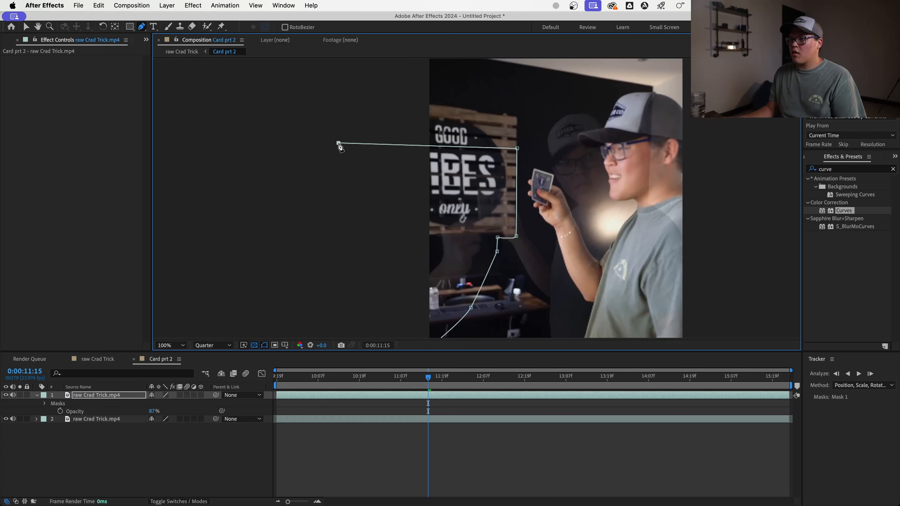
pyautogui.moveTo(339, 143); pyautogui.dragTo(341, 199)
pyautogui.moveTo(362, 132); pyautogui.dragTo(372, 35)
pyautogui.moveTo(331, 246); pyautogui.dragTo(339, 252)
pyautogui.moveTo(381, 293); pyautogui.dragTo(392, 288)
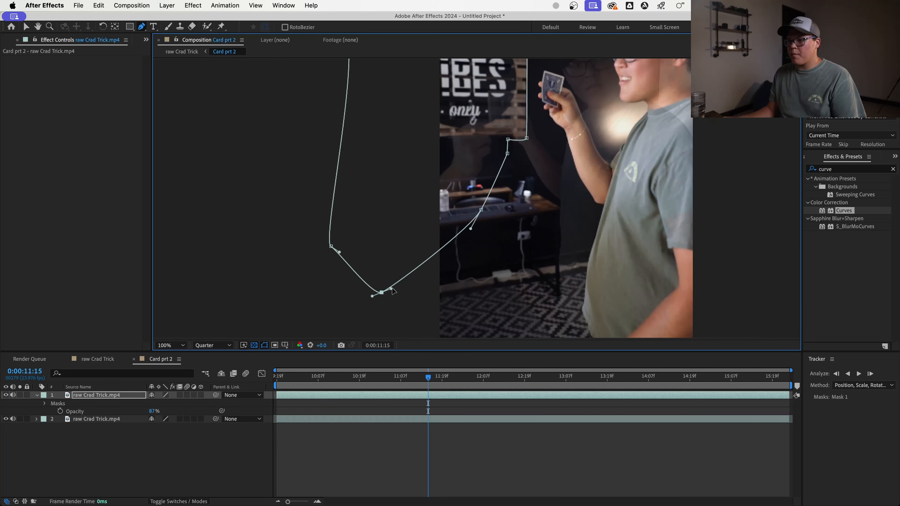
# Step: Restore the frozen layer's opacity to 100% and deselect it to check the whole masked frame
pyautogui.press('v')
pyautogui.press('t')
pyautogui.press('t')
pyautogui.moveTo(153, 404); pyautogui.dragTo(465, 441)
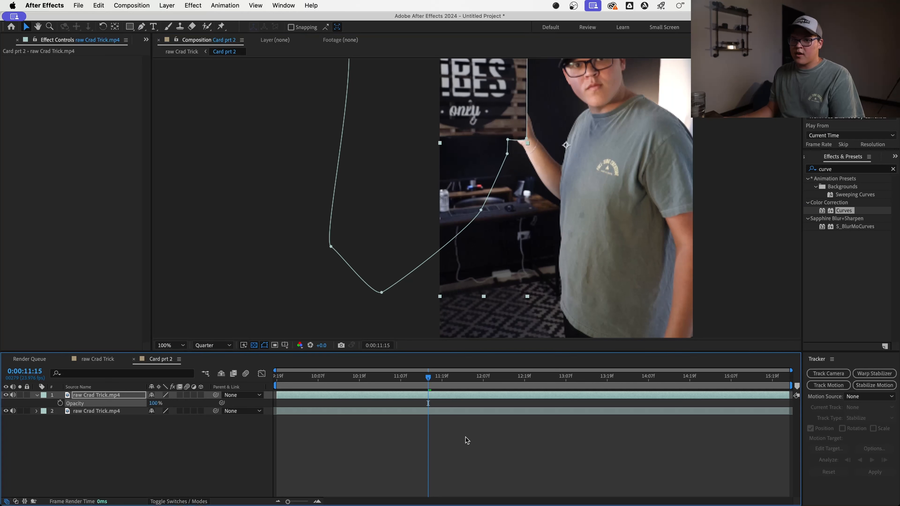
pyautogui.click(465, 441)
pyautogui.scroll(-2, 539, 200)
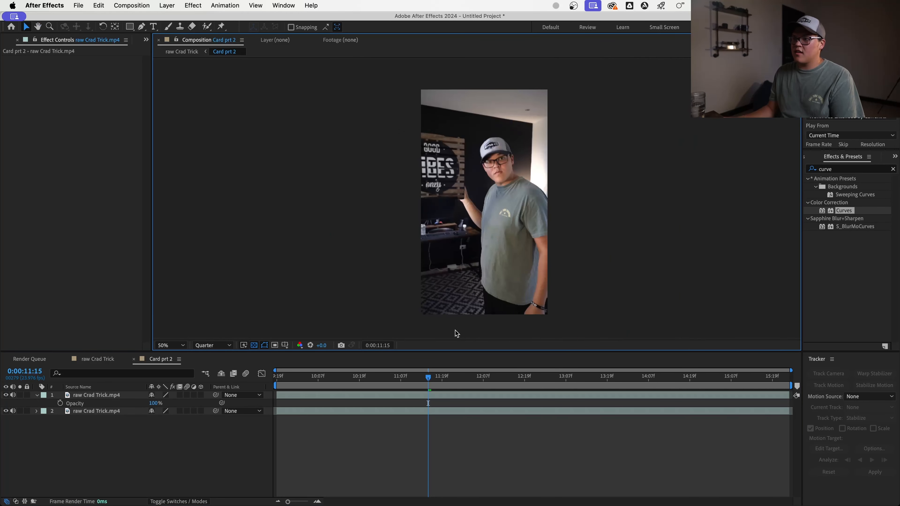
# Step: Scrub back to 0:00:10:09 and set the frozen layer's Mask Feather to 15 pixels
pyautogui.moveTo(429, 378); pyautogui.dragTo(323, 403)
pyautogui.click(315, 397)
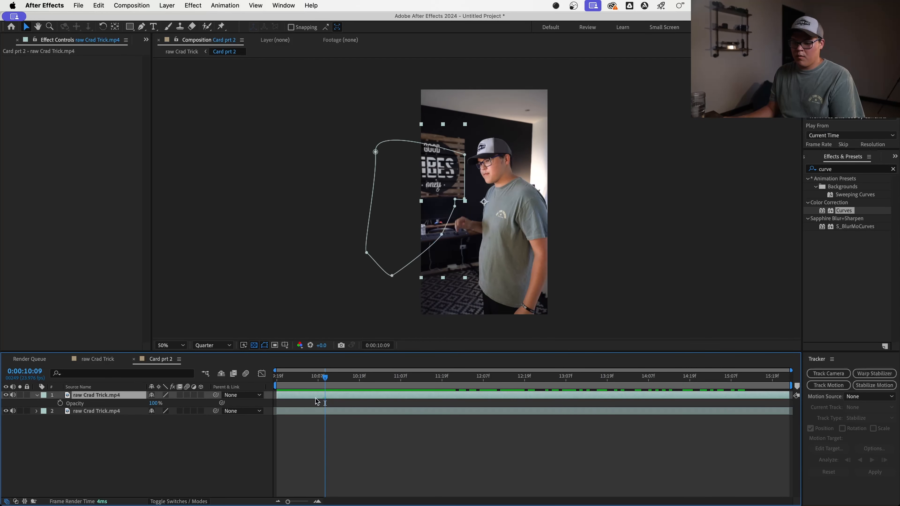
pyautogui.press('f')
pyautogui.click(337, 438)
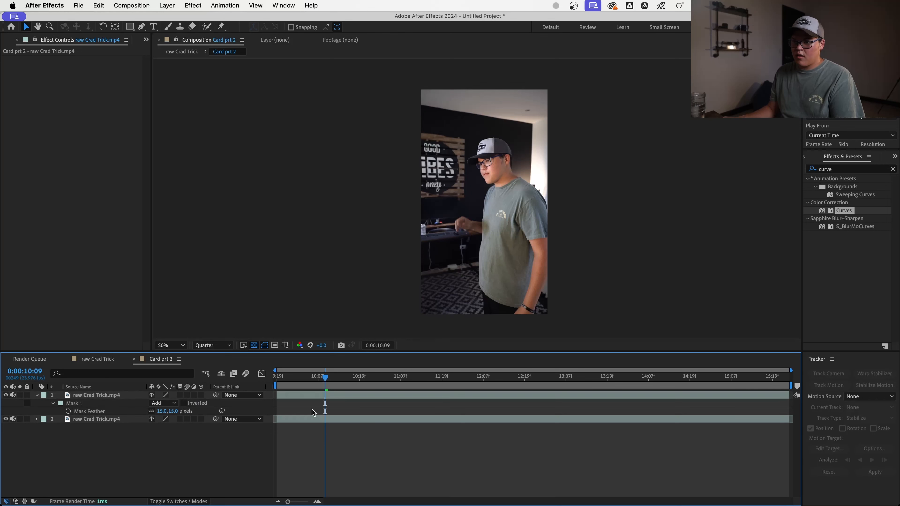
# Step: Lower the frozen layer's opacity to 77% and go to 0:00:14:09, where the helper's hand crosses the mask edge
pyautogui.click(123, 395)
pyautogui.press('t')
pyautogui.moveTo(155, 407); pyautogui.dragTo(147, 406)
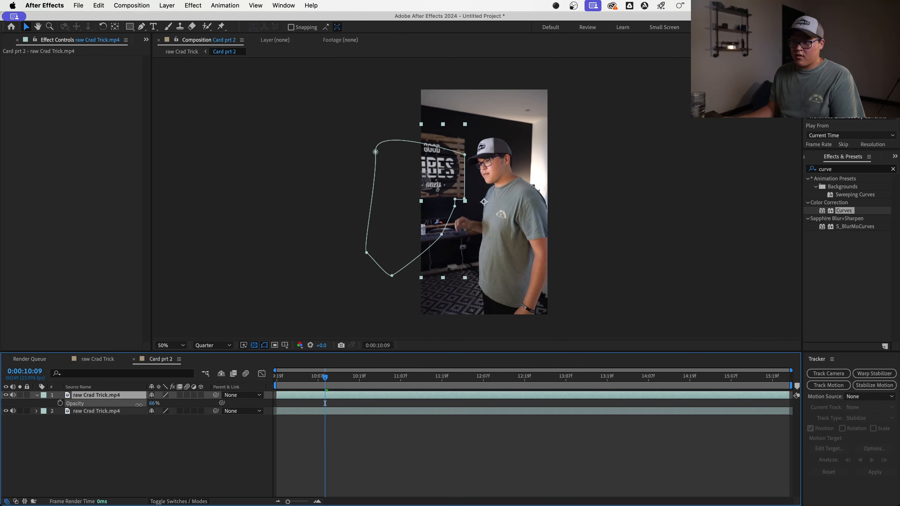
pyautogui.moveTo(340, 391); pyautogui.dragTo(654, 429)
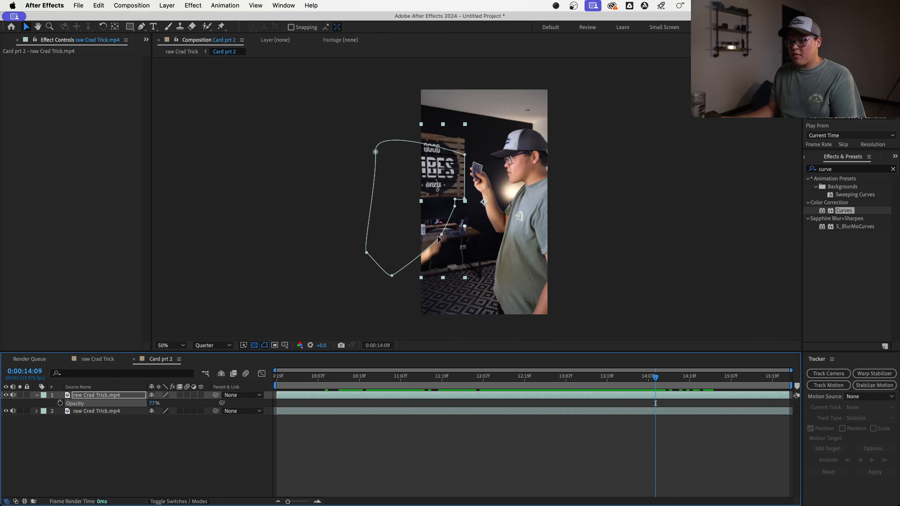
# Step: Reshape the mask's lower edge by moving its inner point outward past the helper's hand and curving the lowest point below the frame
pyautogui.moveTo(434, 247); pyautogui.dragTo(449, 224)
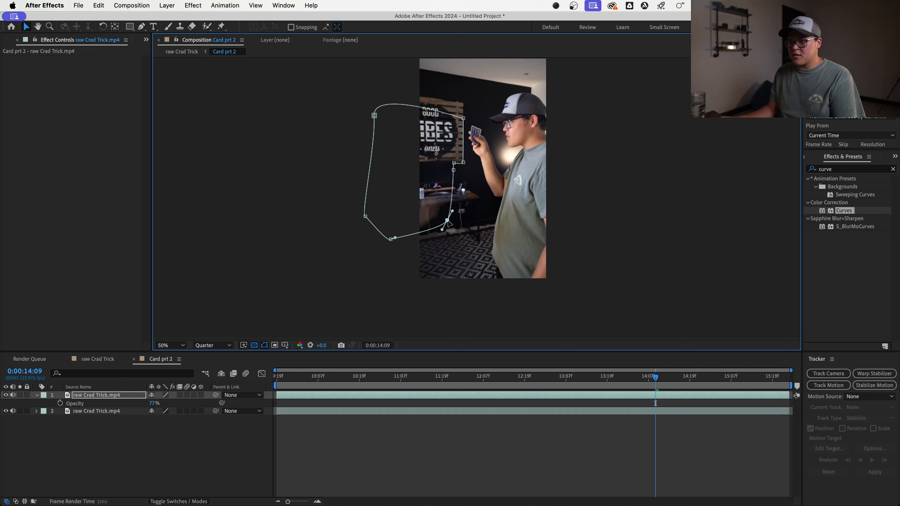
pyautogui.moveTo(391, 241); pyautogui.dragTo(388, 291)
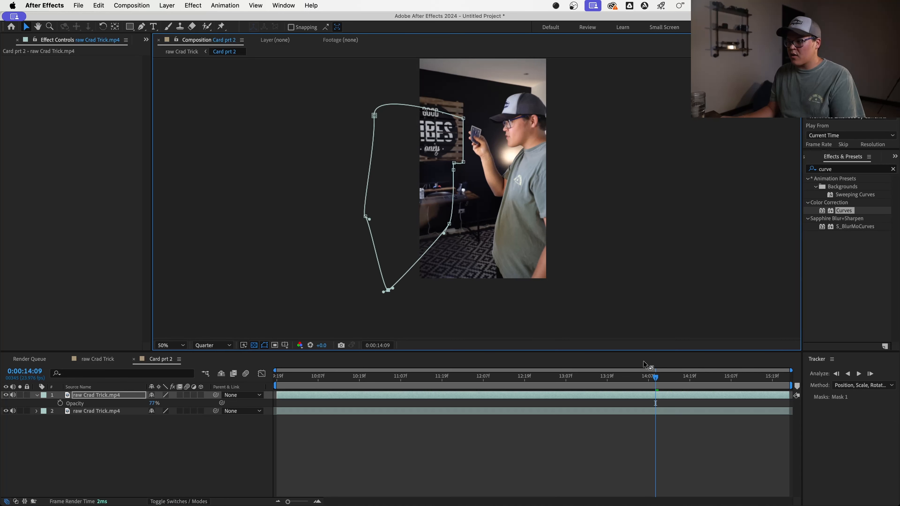
pyautogui.moveTo(665, 381)
pyautogui.mouseDown()
pyautogui.moveTo(678, 382)
pyautogui.moveTo(663, 384)
pyautogui.mouseUp()
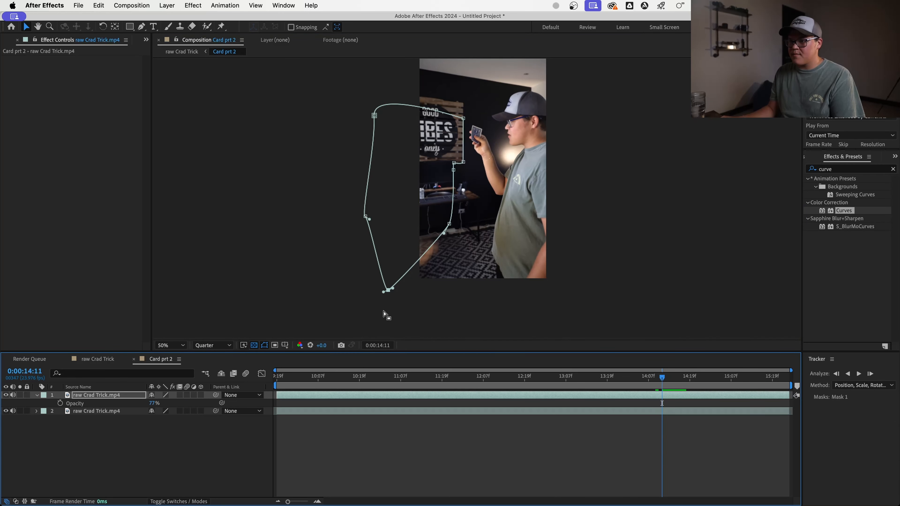
pyautogui.moveTo(393, 288)
pyautogui.mouseDown()
pyautogui.moveTo(448, 307)
pyautogui.moveTo(388, 299)
pyautogui.moveTo(396, 298)
pyautogui.mouseUp()
# Step: Restore the frozen layer's opacity to 100%, deselect it and preview the masked shot from 0:00:14:01
pyautogui.moveTo(676, 373); pyautogui.dragTo(628, 378)
pyautogui.press('t')
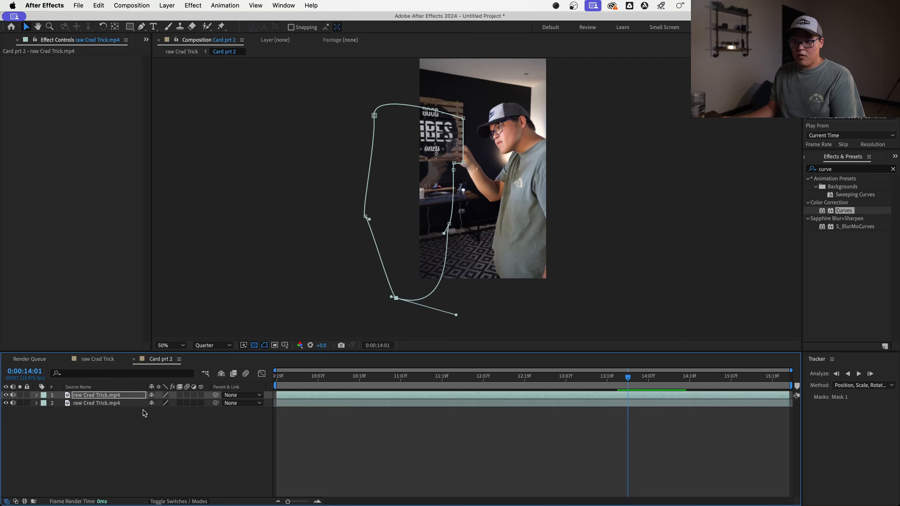
pyautogui.press('t')
pyautogui.moveTo(152, 403); pyautogui.dragTo(167, 403)
pyautogui.click(458, 438)
pyautogui.press('space')
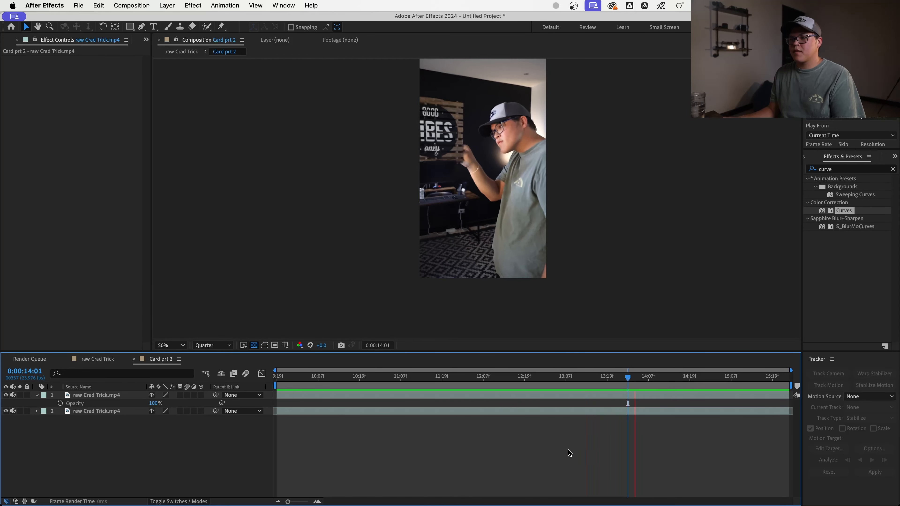
pyautogui.press('space')
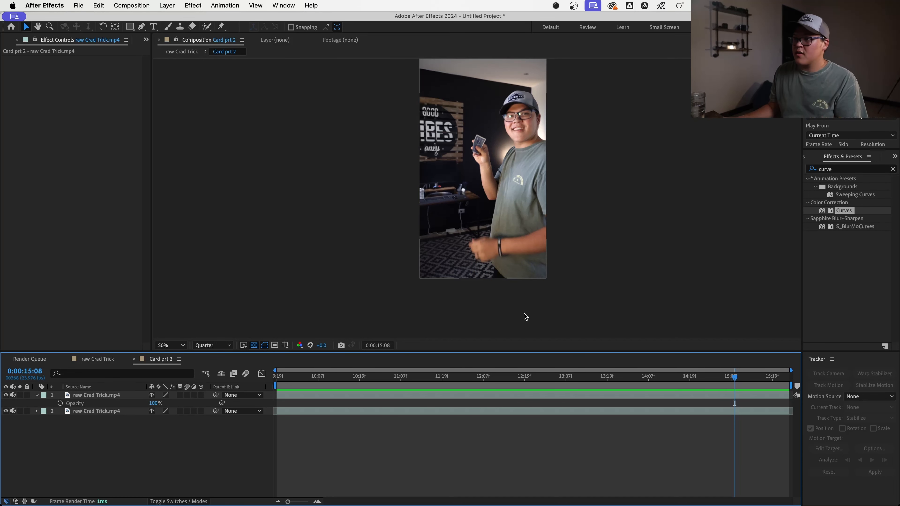
# Step: Play from 0:00:13:08 to 0:00:13:17 to examine where the catching hand meets the mask edge beside the wooden sign
pyautogui.click(641, 384)
pyautogui.moveTo(640, 386); pyautogui.dragTo(569, 386)
pyautogui.scroll(1, 452, 144)
pyautogui.moveTo(452, 144); pyautogui.dragTo(471, 197)
pyautogui.scroll(1, 469, 161)
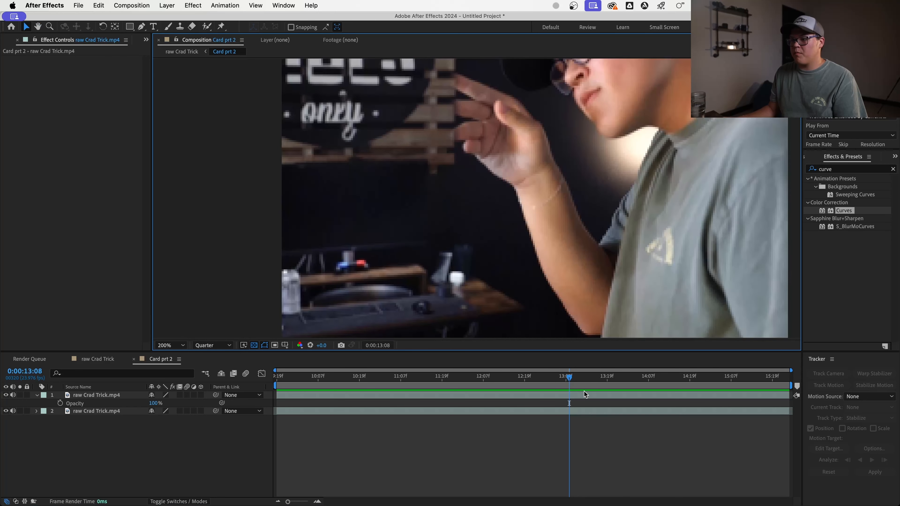
pyautogui.press('space')
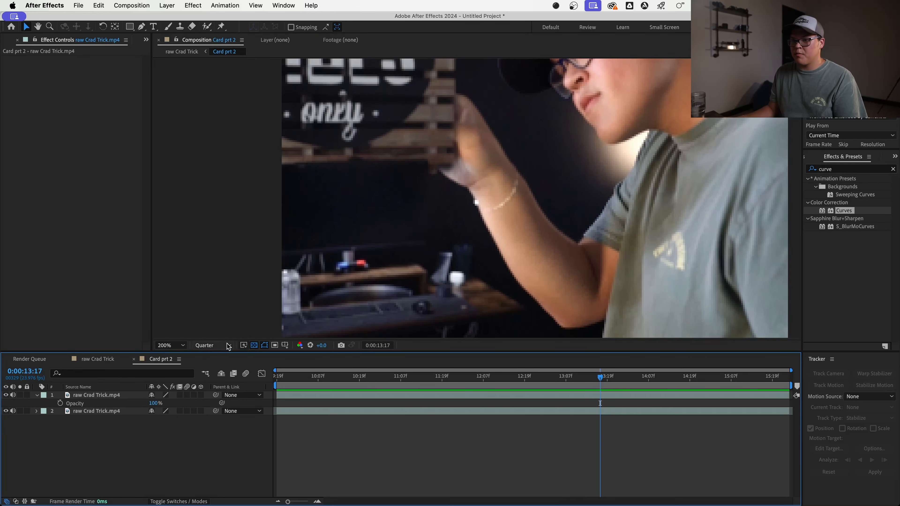
# Step: Set the composition preview resolution to Full and inspect the clipped hand edge at 0:00:13:17
pyautogui.click(213, 345)
pyautogui.click(219, 369)
pyautogui.scroll(-2, 447, 237)
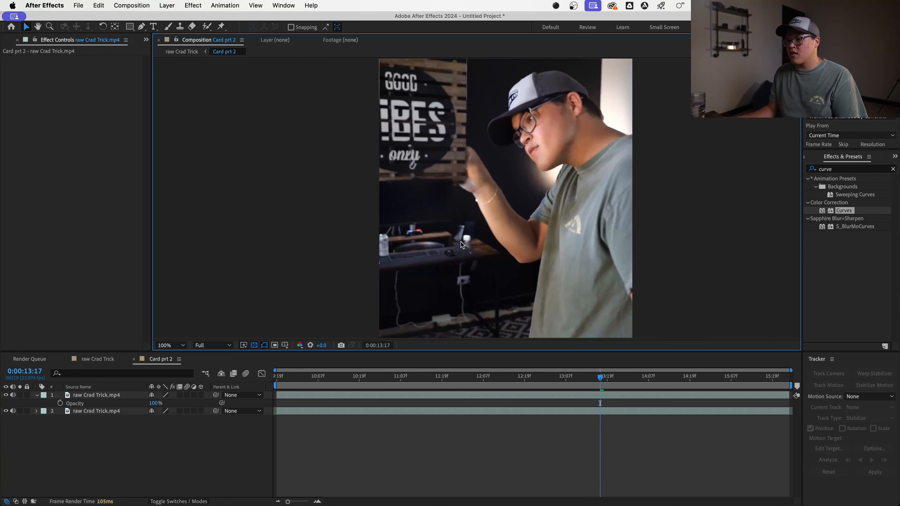
pyautogui.scroll(1, 476, 225)
pyautogui.scroll(1, 436, 146)
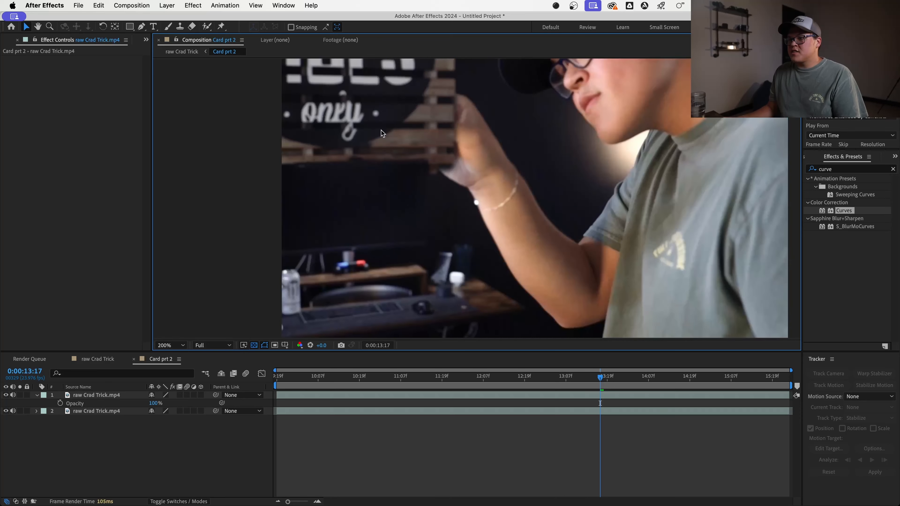
# Step: Pre-compose the masked frozen layer as "Claen plate mask", moving all attributes into the new composition
pyautogui.rightClick(607, 397)
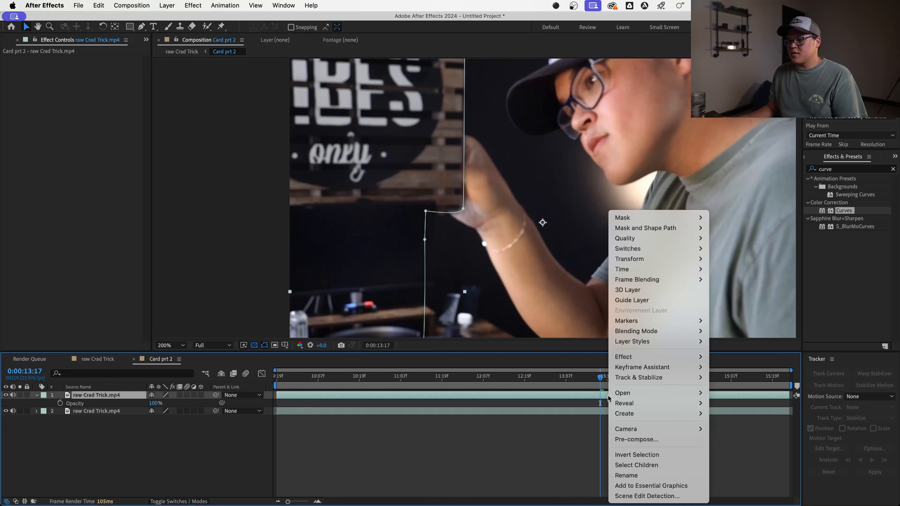
pyautogui.click(636, 439)
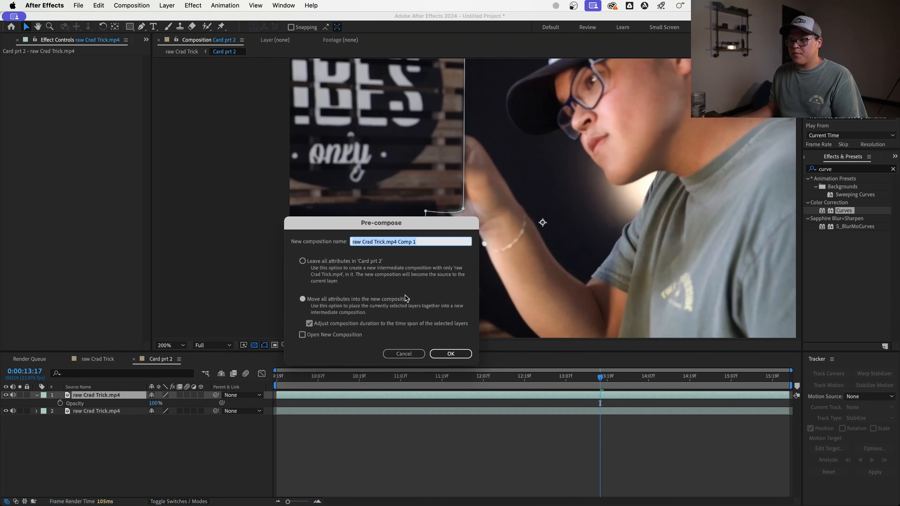
pyautogui.write('Claen')
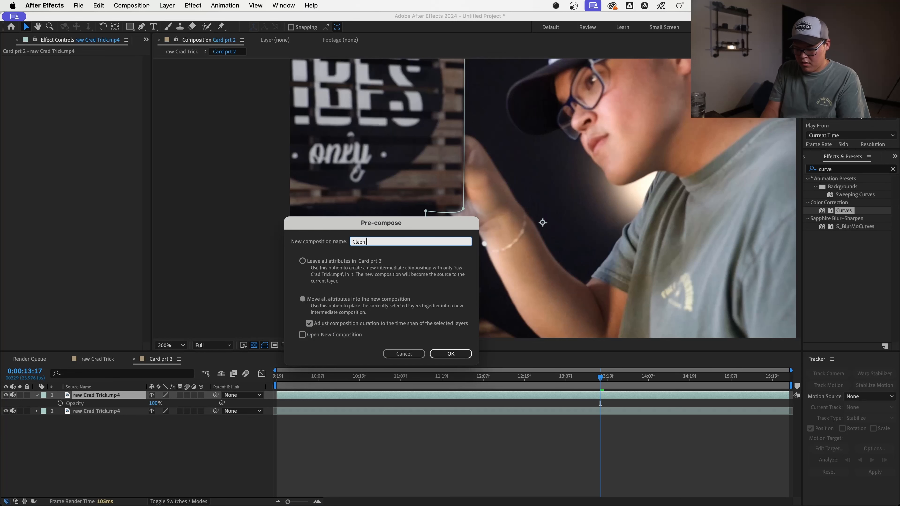
pyautogui.write(' plate mask')
pyautogui.press('Return')
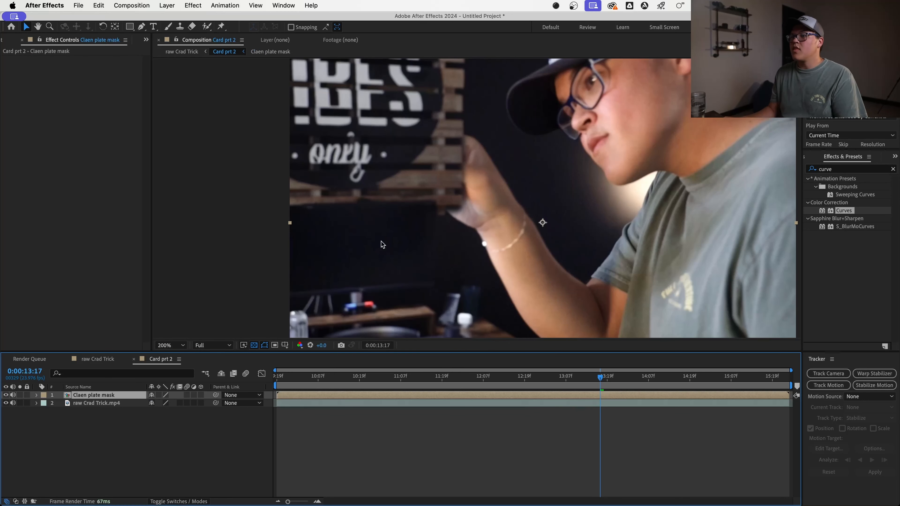
pyautogui.moveTo(472, 59); pyautogui.dragTo(450, 110)
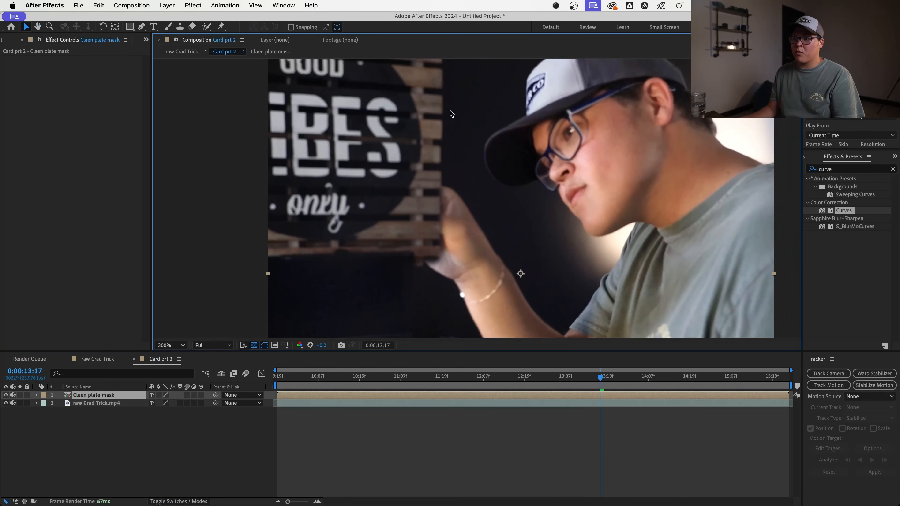
# Step: Start a pen mask on the Claen plate mask layer and trace the pallet sign's lowest plank ends and gaps beside the hand
pyautogui.scroll(3, 421, 185)
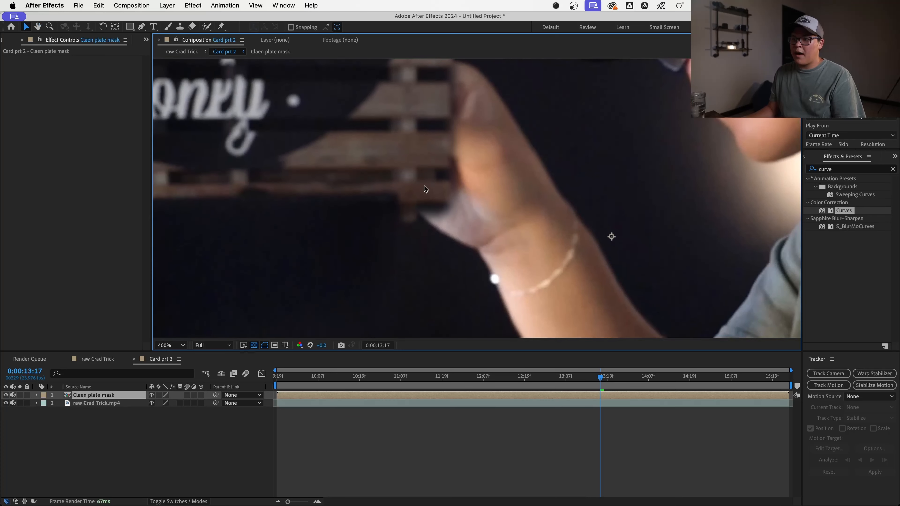
pyautogui.press('g')
pyautogui.click(415, 230)
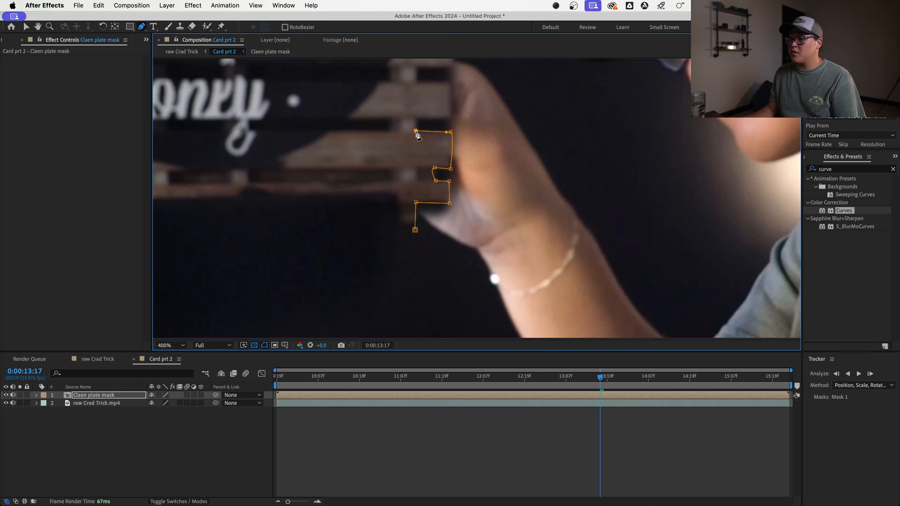
pyautogui.click(449, 117)
pyautogui.scroll(8, 440, 184)
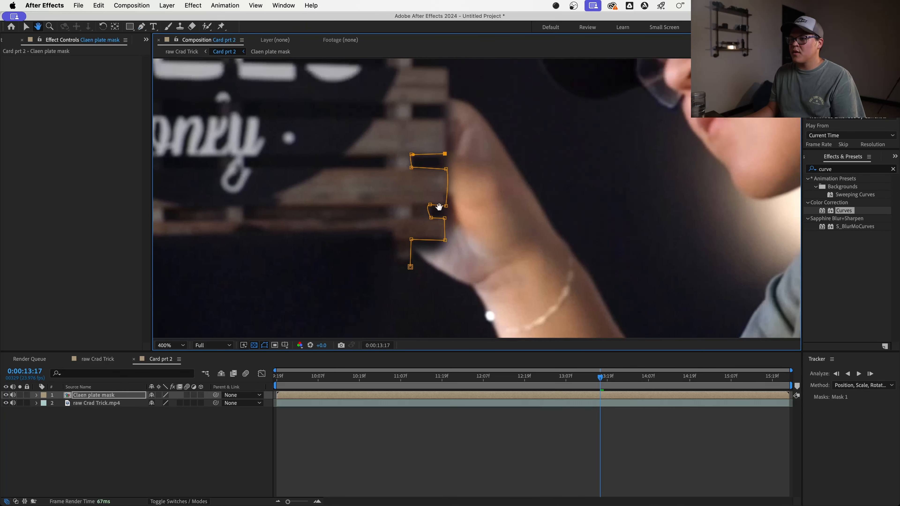
pyautogui.click(429, 238)
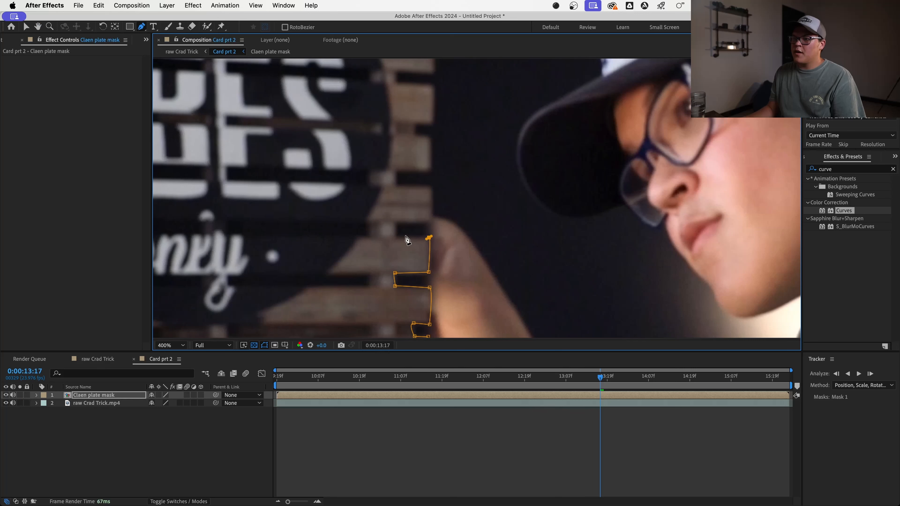
# Step: Continue the mask up the pallet's edge, following the plank ends and gaps from the thumb to level with the cap's brim
pyautogui.click(395, 237)
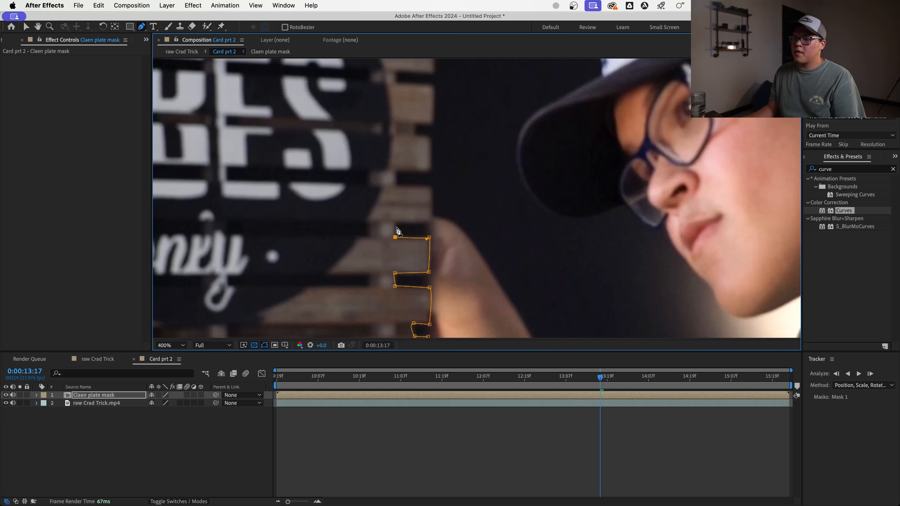
pyautogui.click(432, 221)
pyautogui.click(432, 188)
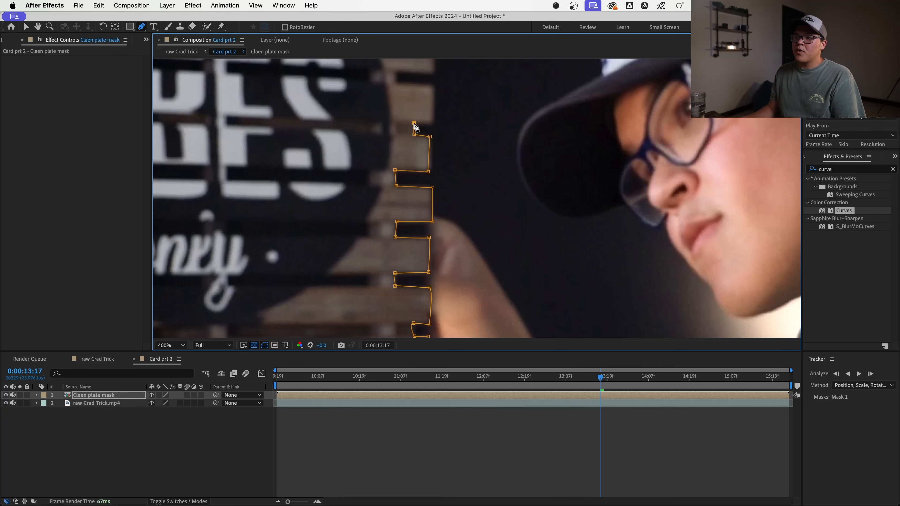
pyautogui.click(432, 123)
pyautogui.scroll(5, 408, 235)
pyautogui.click(406, 277)
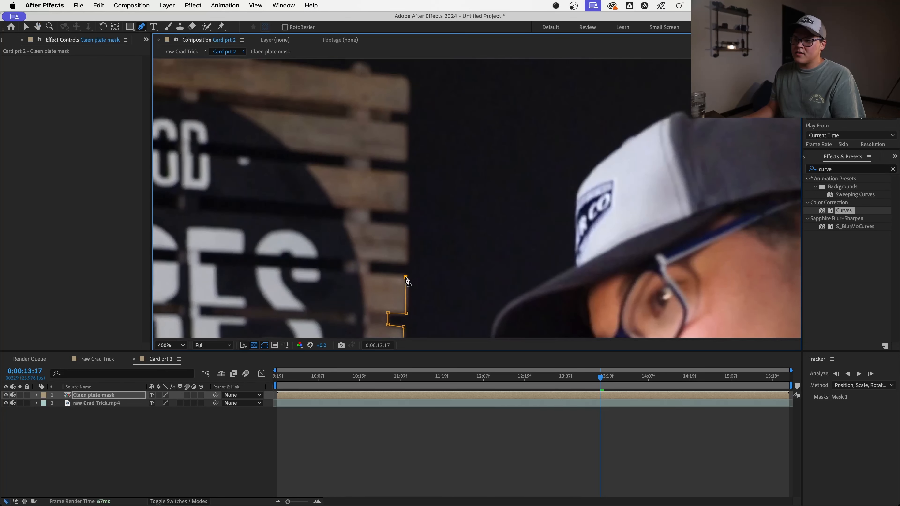
# Step: Trace the mask around the plank ends and dark gaps along the pallet's upper half, beside the cap
pyautogui.click(371, 273)
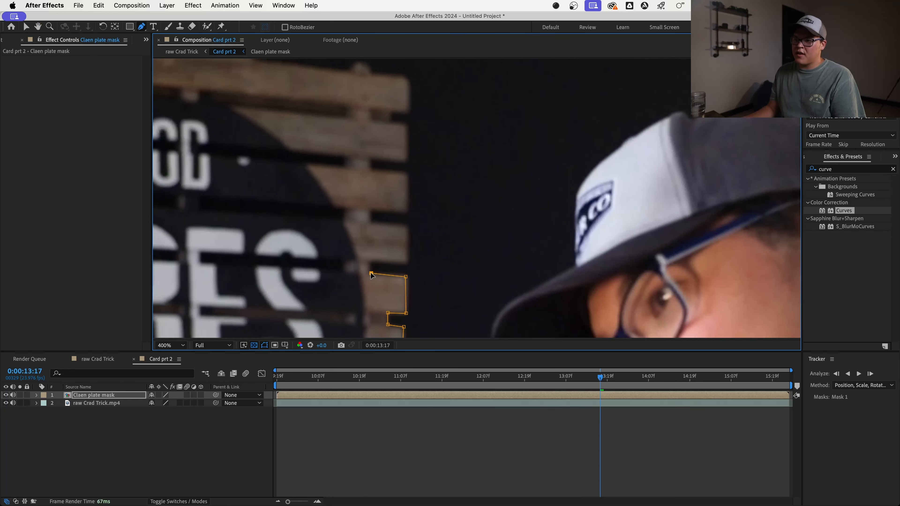
pyautogui.click(406, 263)
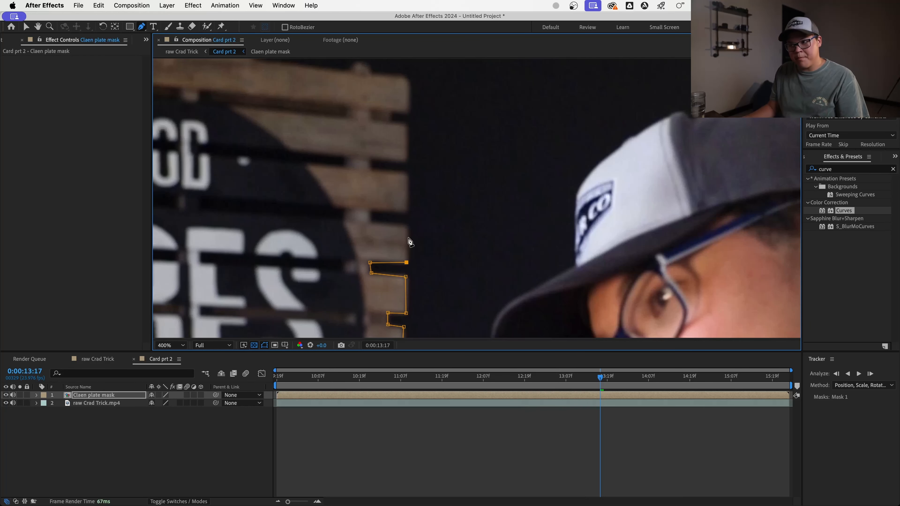
pyautogui.click(406, 228)
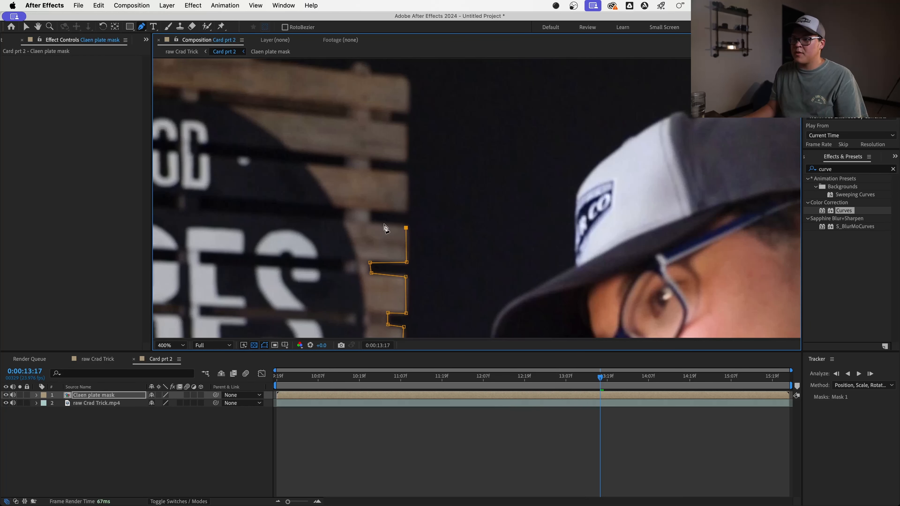
pyautogui.click(370, 211)
pyautogui.click(407, 212)
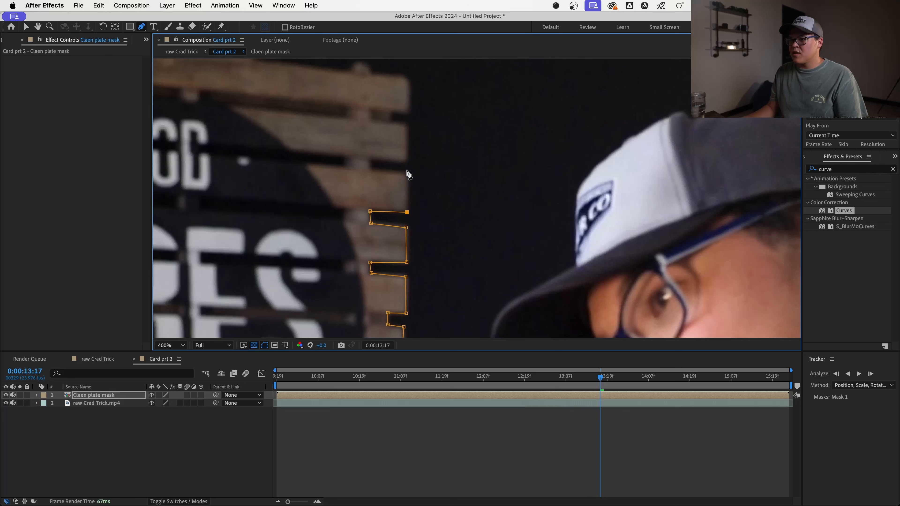
pyautogui.click(406, 171)
pyautogui.click(368, 170)
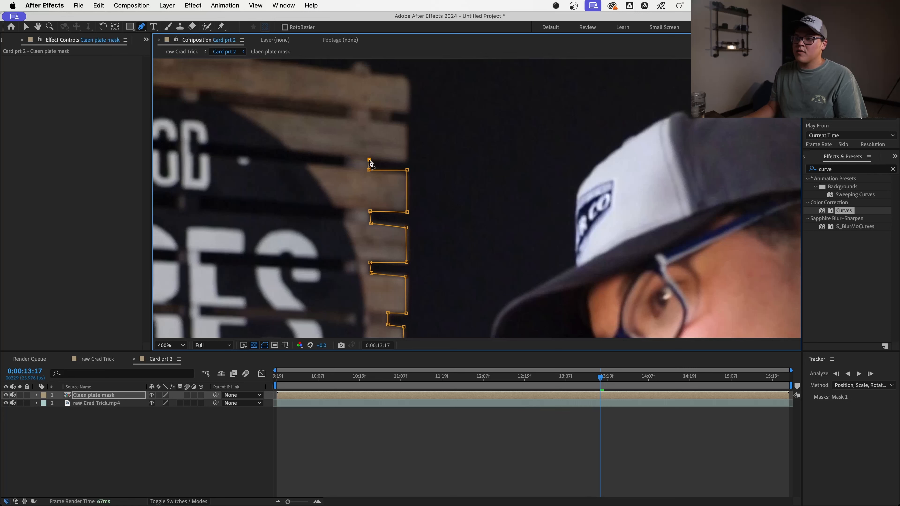
# Step: Extend the mask around the last two gaps up to the pallet's top corner
pyautogui.click(404, 162)
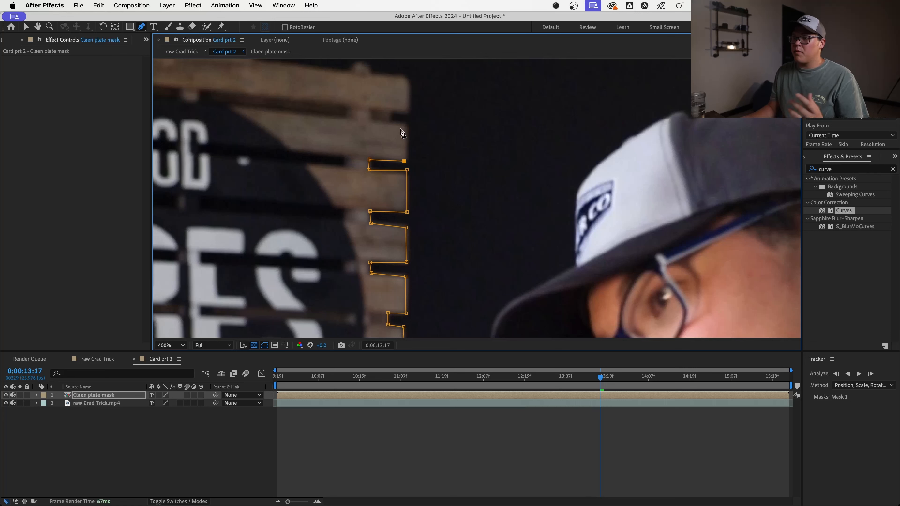
pyautogui.click(405, 123)
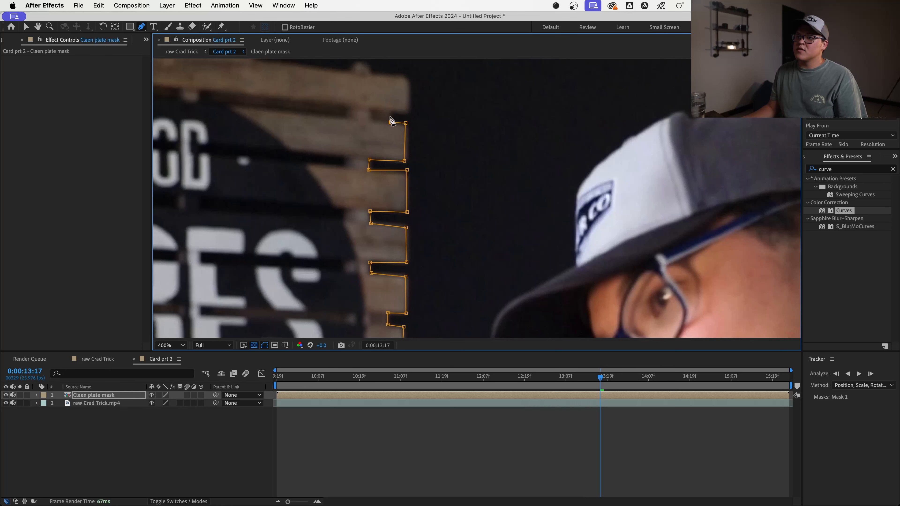
pyautogui.click(391, 122)
pyautogui.click(390, 112)
pyautogui.click(407, 110)
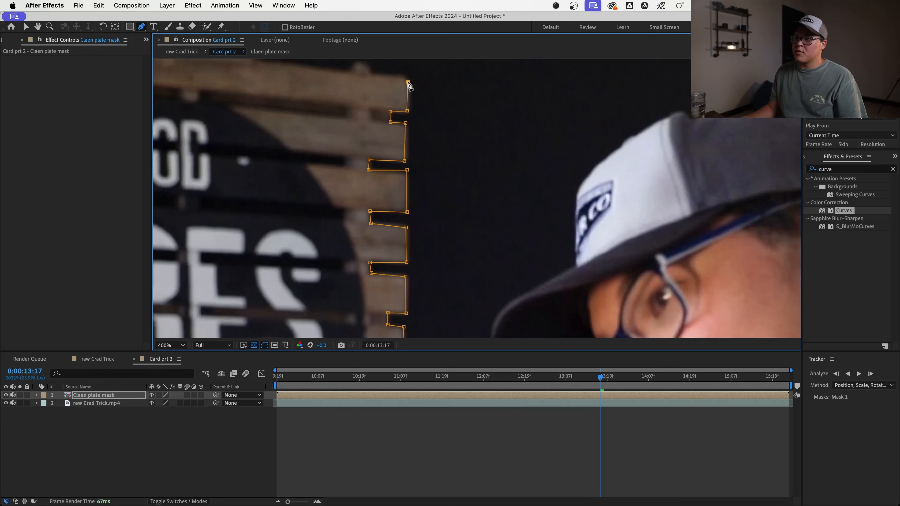
# Step: Close the mask with a wide outline outside the frame, around the sign and desk, back to the start point below the pallet
pyautogui.press(',')
pyautogui.press(',')
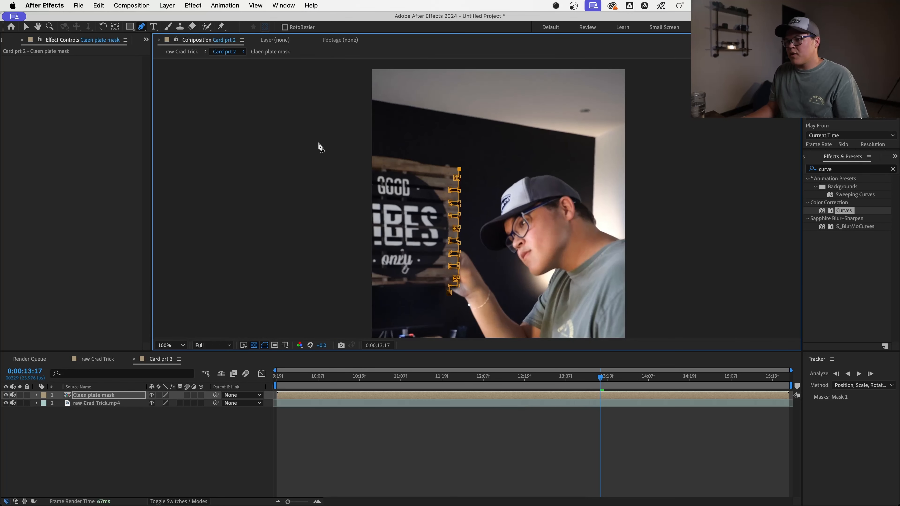
pyautogui.moveTo(318, 145); pyautogui.dragTo(297, 194)
pyautogui.moveTo(314, 166); pyautogui.dragTo(298, 43)
pyautogui.moveTo(281, 273); pyautogui.dragTo(319, 277)
pyautogui.moveTo(449, 288); pyautogui.dragTo(452, 283)
pyautogui.click(479, 250)
pyautogui.moveTo(462, 124); pyautogui.dragTo(444, 240)
pyautogui.press('.')
pyautogui.moveTo(417, 74); pyautogui.dragTo(433, 181)
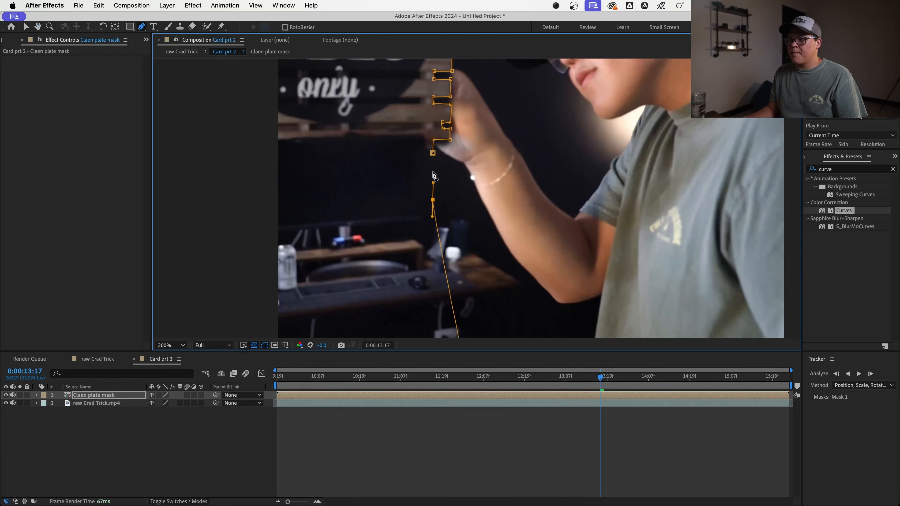
pyautogui.click(433, 153)
# Step: Set the sign mask's feather to 3 pixels and deselect the layer
pyautogui.scroll(1, 453, 99)
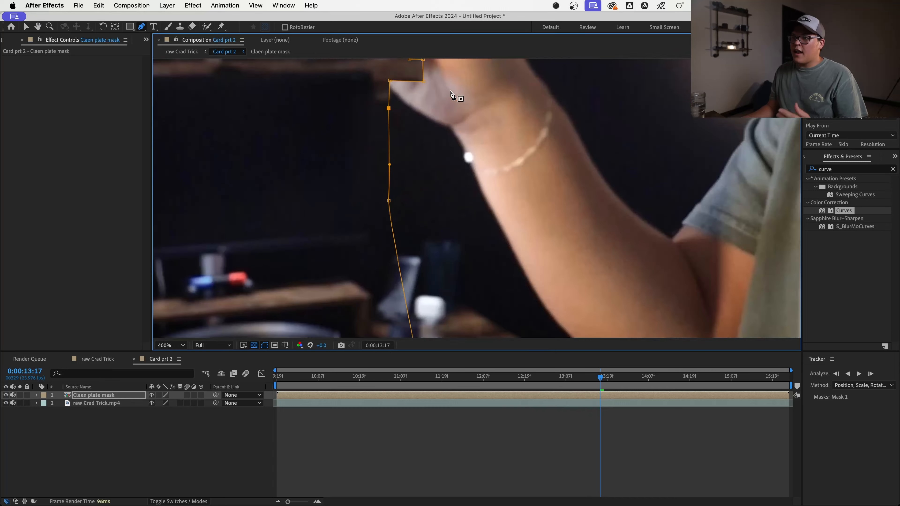
pyautogui.scroll(-1, 454, 99)
pyautogui.moveTo(451, 101); pyautogui.dragTo(481, 297)
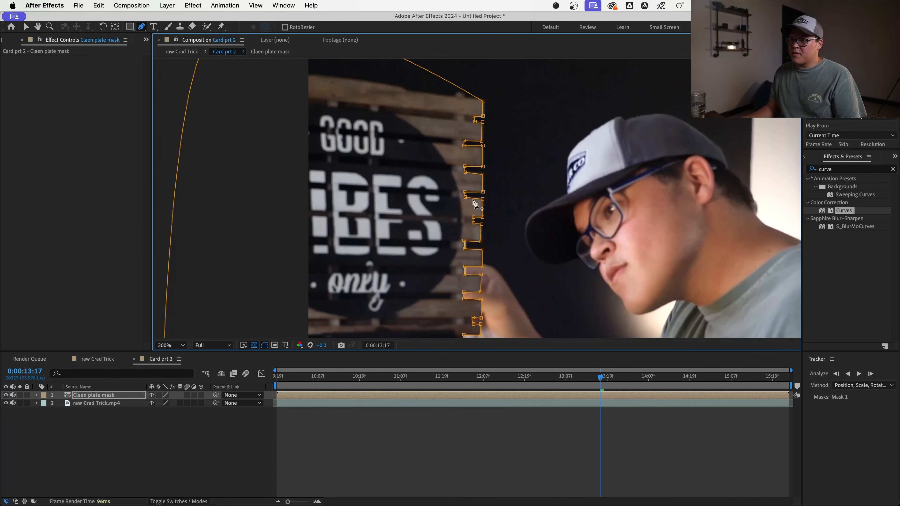
pyautogui.scroll(-2, 525, 260)
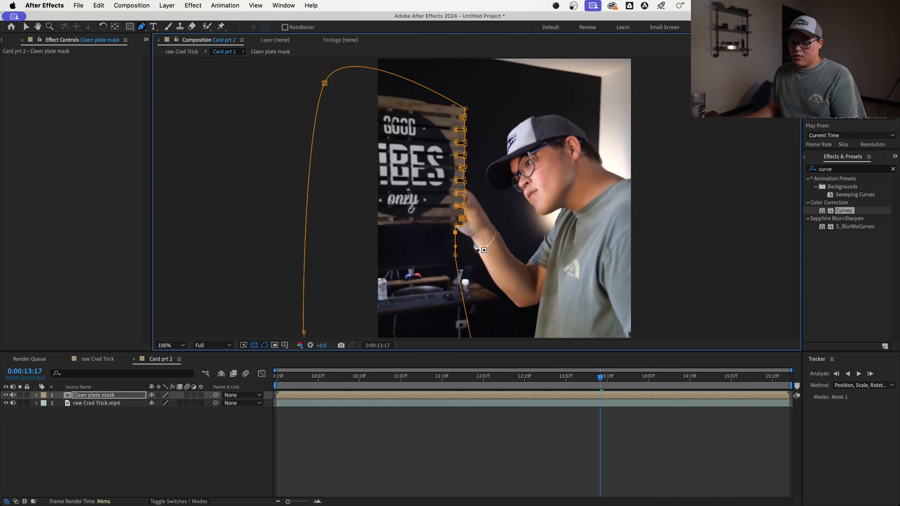
pyautogui.press('f')
pyautogui.click(170, 412)
pyautogui.write('3')
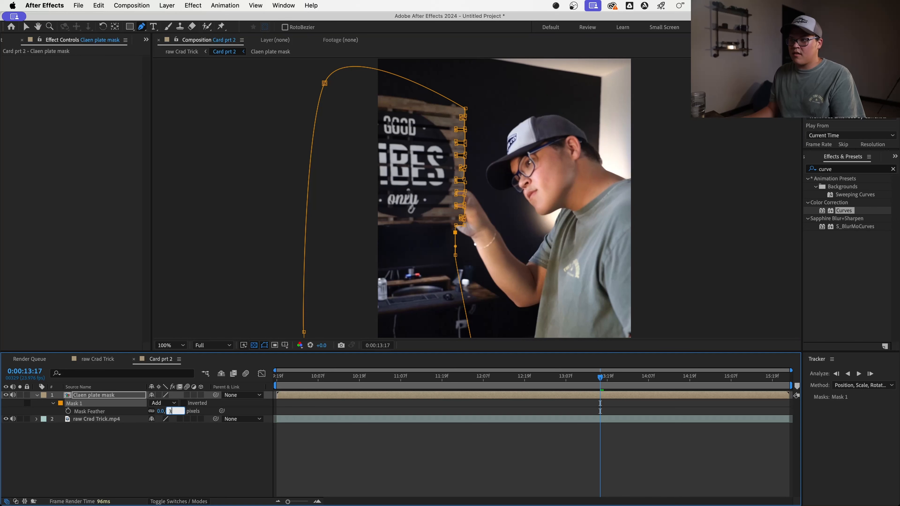
pyautogui.click(374, 447)
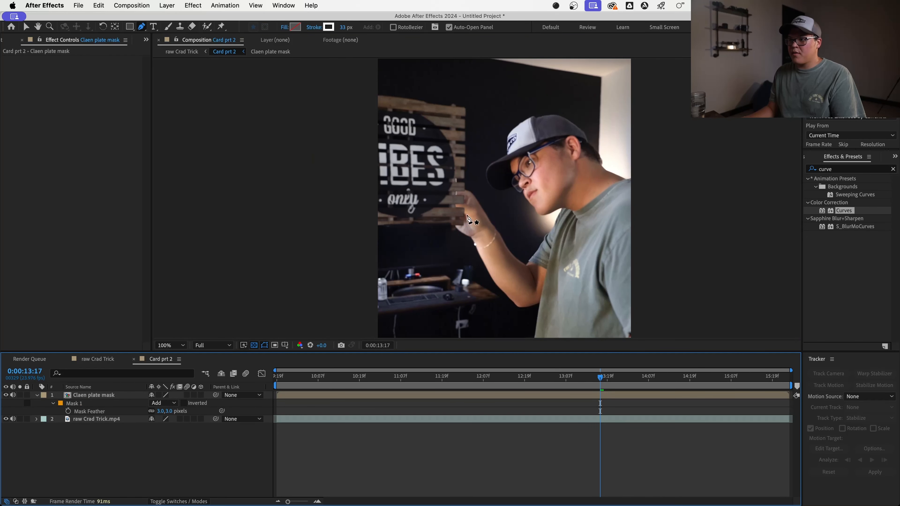
# Step: Fine-tune the mask points around the lowest plank gap beside the wrist
pyautogui.scroll(3, 463, 220)
pyautogui.moveTo(426, 270); pyautogui.dragTo(440, 235)
pyautogui.scroll(1, 440, 235)
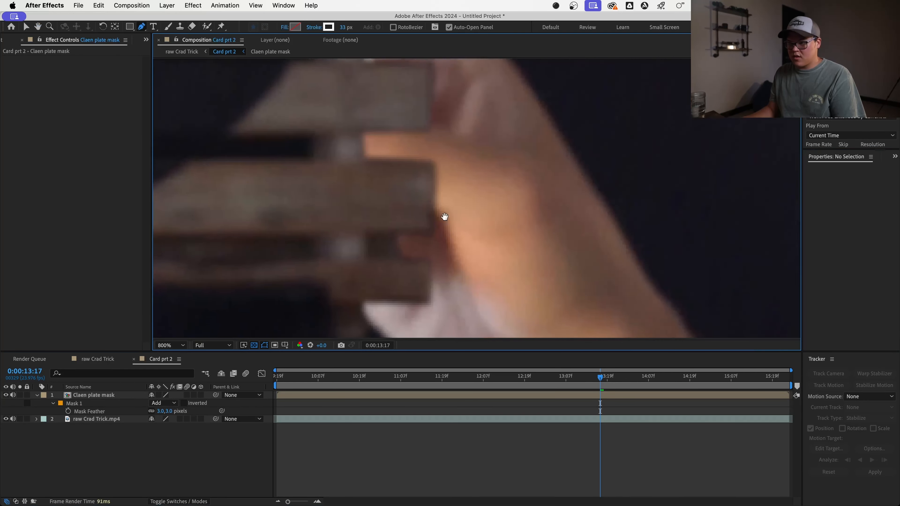
pyautogui.scroll(-1, 444, 217)
pyautogui.press('v')
pyautogui.click(416, 228)
pyautogui.click(462, 234)
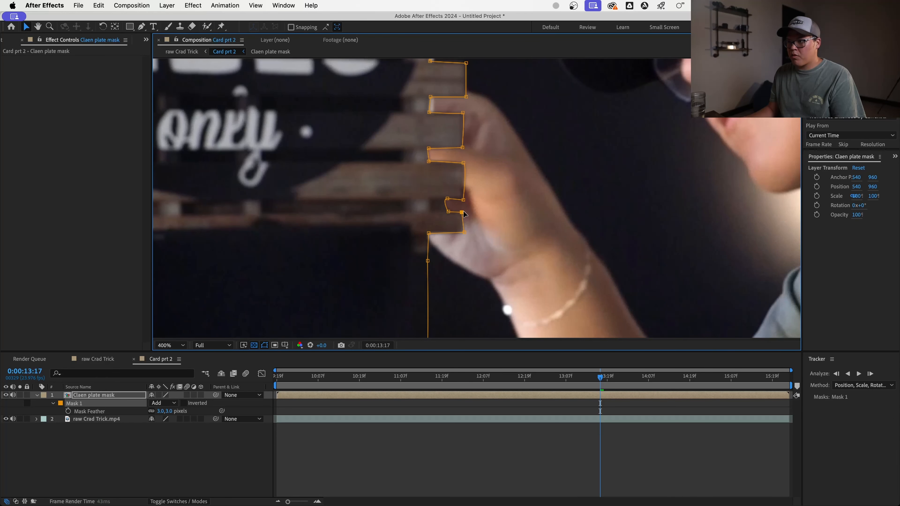
pyautogui.click(508, 427)
pyautogui.scroll(-4, 512, 215)
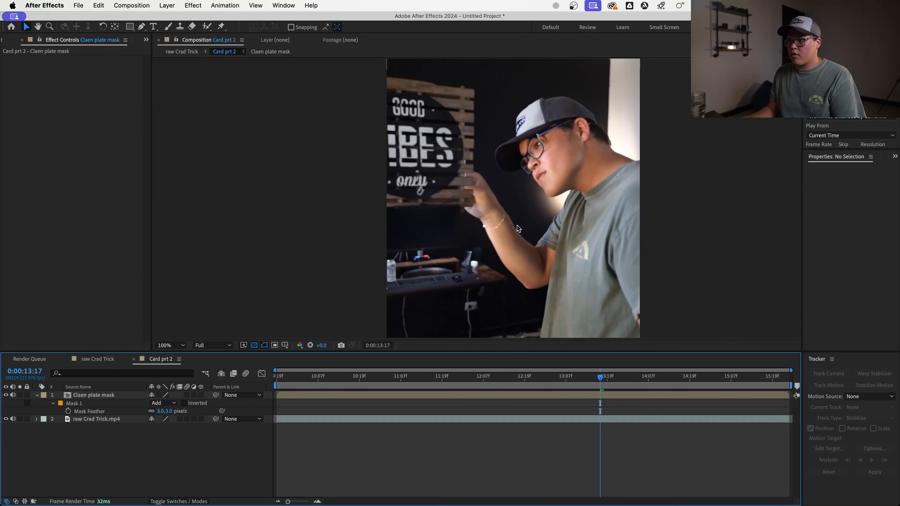
pyautogui.scroll(-2, 527, 216)
pyautogui.scroll(2, 513, 216)
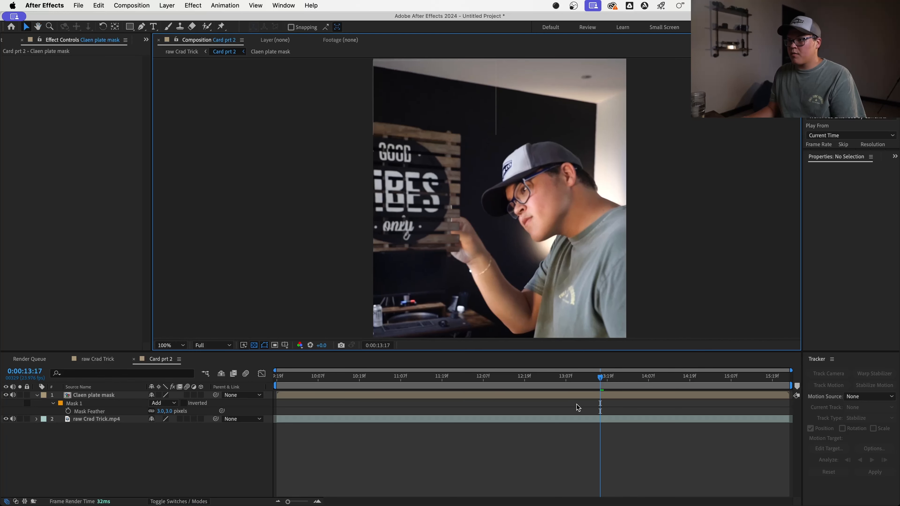
# Step: At 0:00:13:02, draw a second closed mask on the Claen plate mask layer over the inner ends of the plank gaps
pyautogui.moveTo(591, 377); pyautogui.dragTo(551, 386)
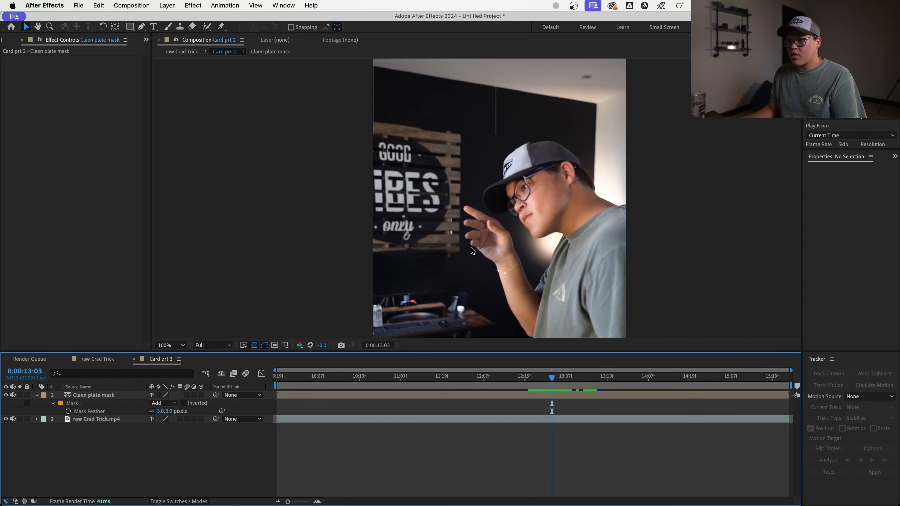
pyautogui.scroll(4, 457, 232)
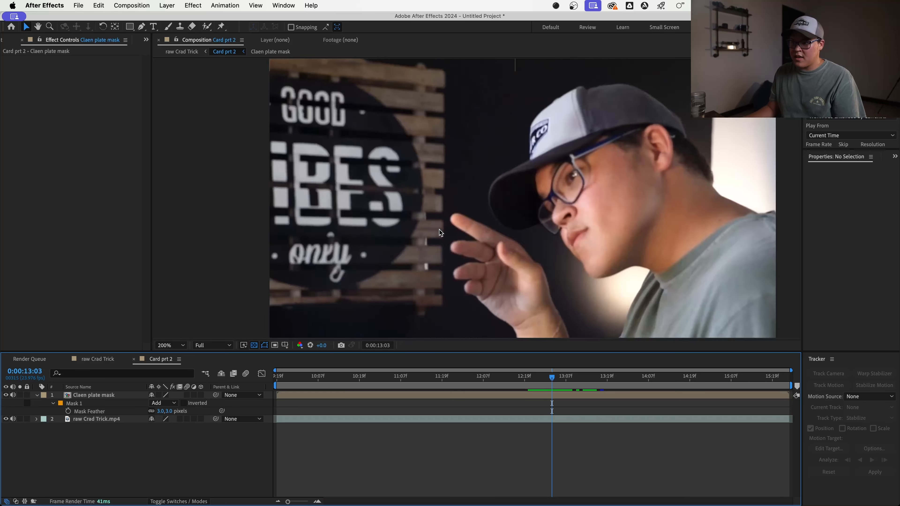
pyautogui.moveTo(543, 376)
pyautogui.mouseDown()
pyautogui.moveTo(518, 382)
pyautogui.moveTo(548, 379)
pyautogui.mouseUp()
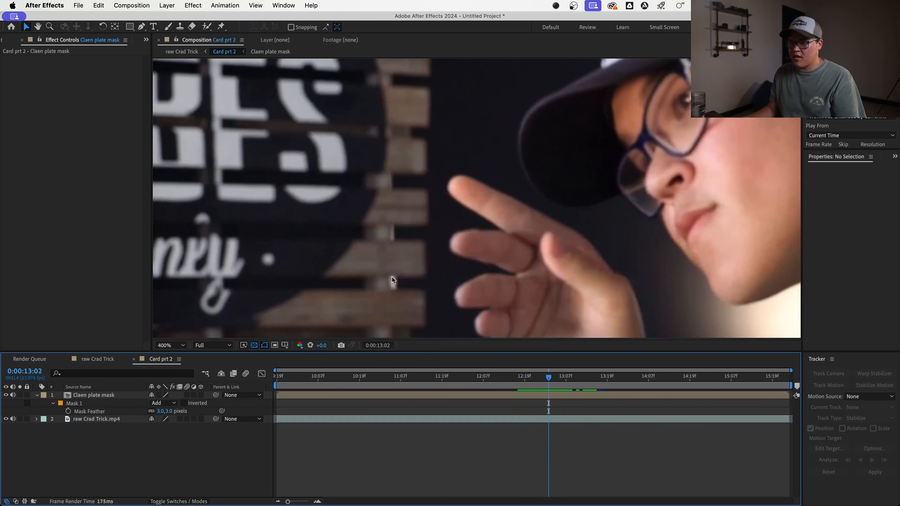
pyautogui.click(502, 393)
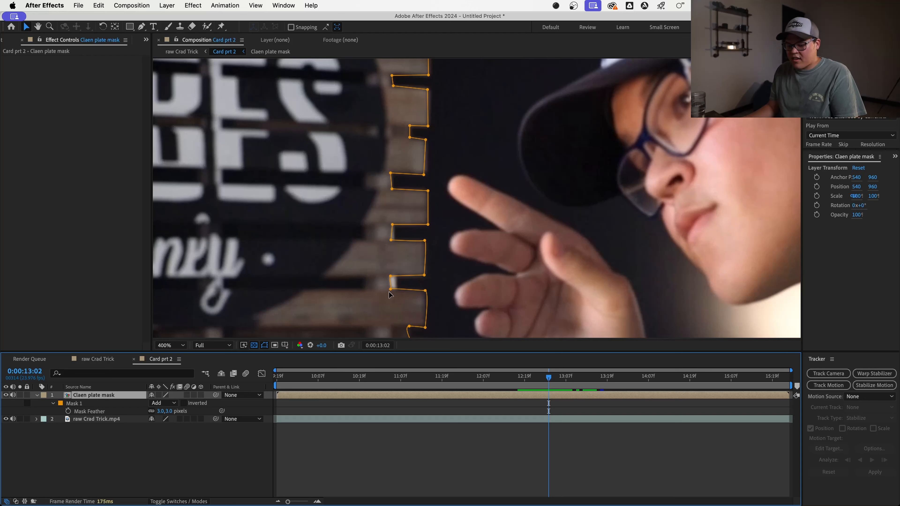
pyautogui.press('g')
pyautogui.moveTo(382, 301); pyautogui.dragTo(397, 302)
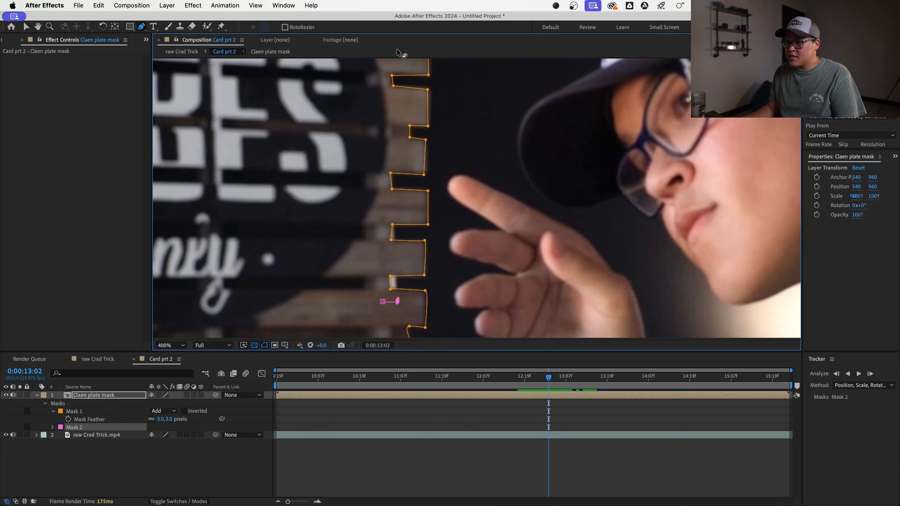
pyautogui.click(397, 68)
pyautogui.click(332, 72)
pyautogui.moveTo(336, 298); pyautogui.dragTo(343, 305)
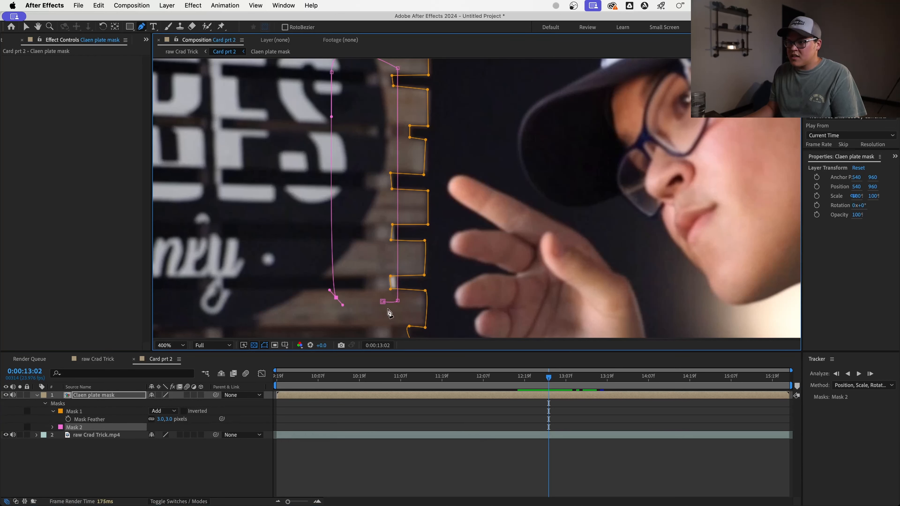
pyautogui.click(383, 302)
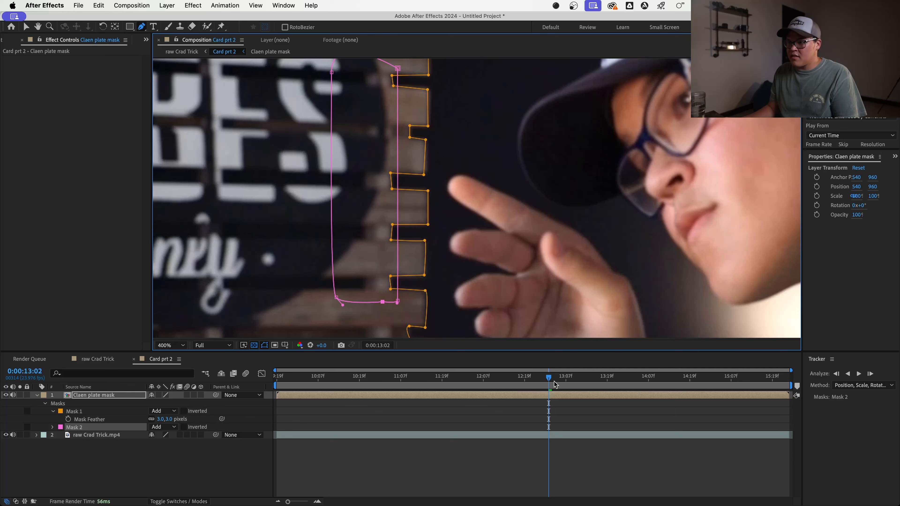
# Step: At 0:00:13:10, shift the second mask's lower corner nearest the hand slightly outward
pyautogui.press('space')
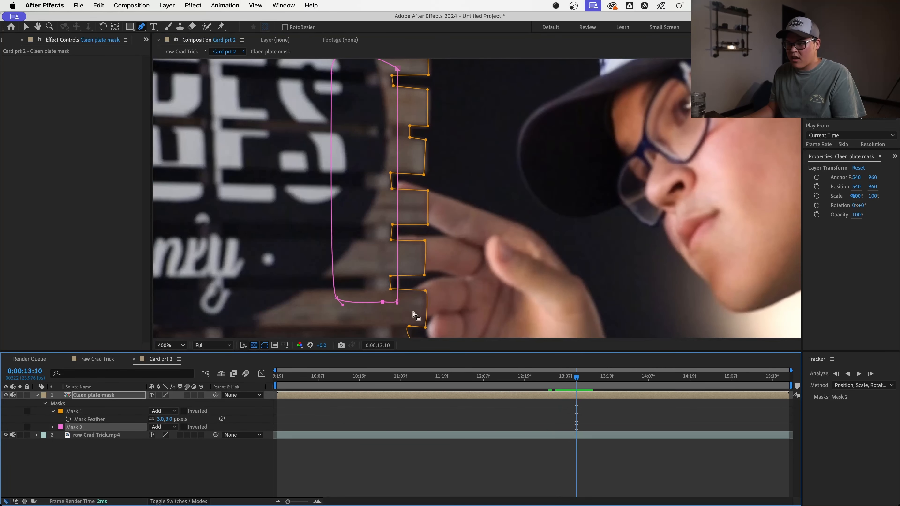
pyautogui.press('v')
pyautogui.moveTo(397, 300); pyautogui.dragTo(399, 301)
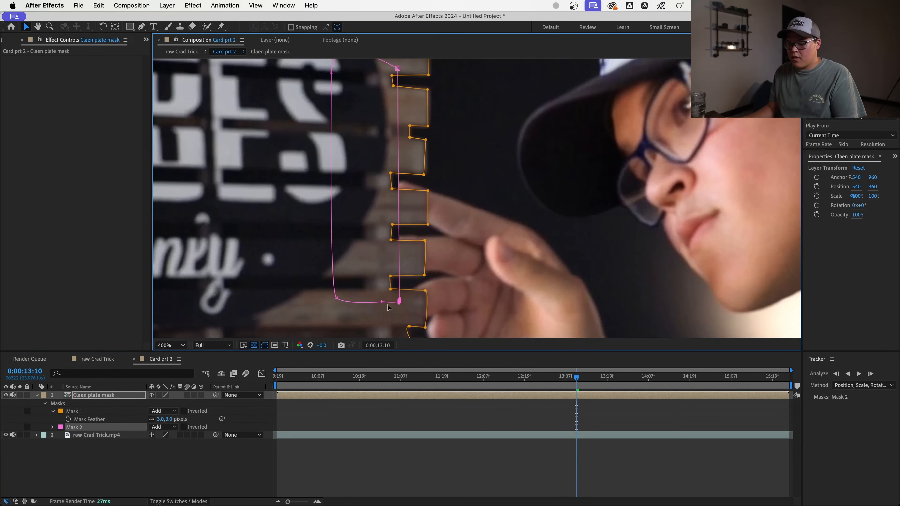
# Step: Set the second sign mask's feather to 5 pixels and deselect the layer
pyautogui.press('u')
pyautogui.press('f')
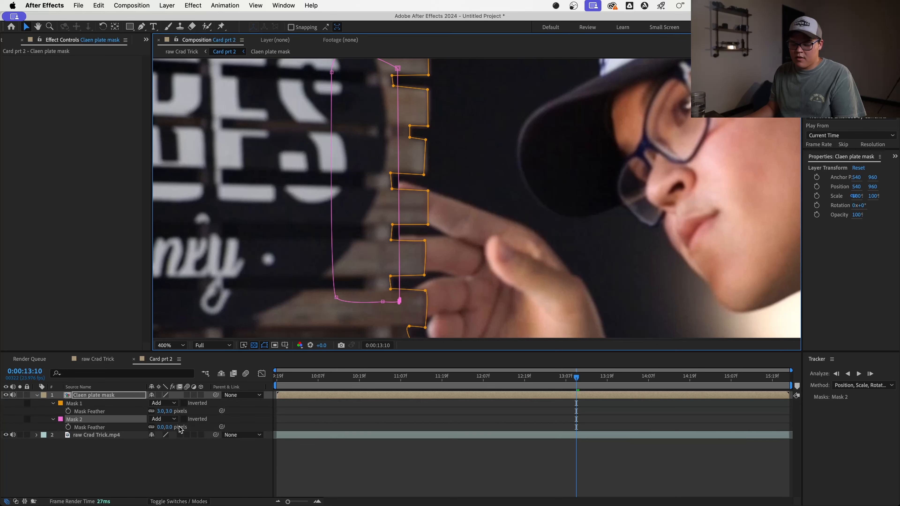
pyautogui.moveTo(170, 429); pyautogui.dragTo(174, 427)
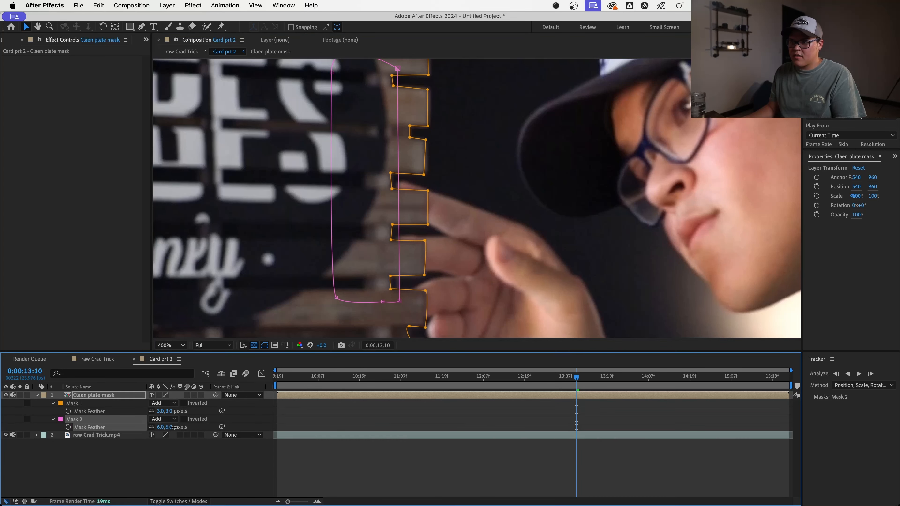
pyautogui.click(407, 453)
# Step: Play the Card prt 2 composition from several points to check how the hand and card interact with the masked sign
pyautogui.scroll(-1, 530, 198)
pyautogui.press('space')
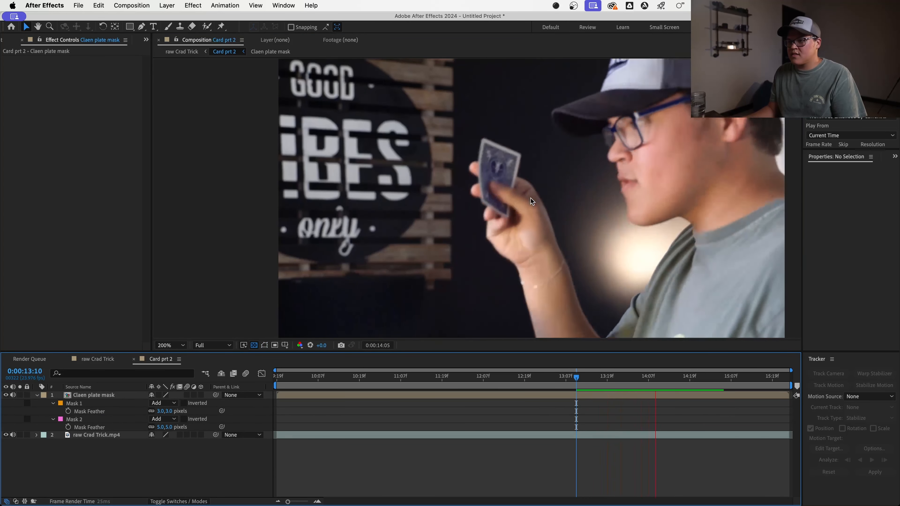
pyautogui.scroll(-1, 530, 201)
pyautogui.moveTo(610, 382); pyautogui.dragTo(301, 414)
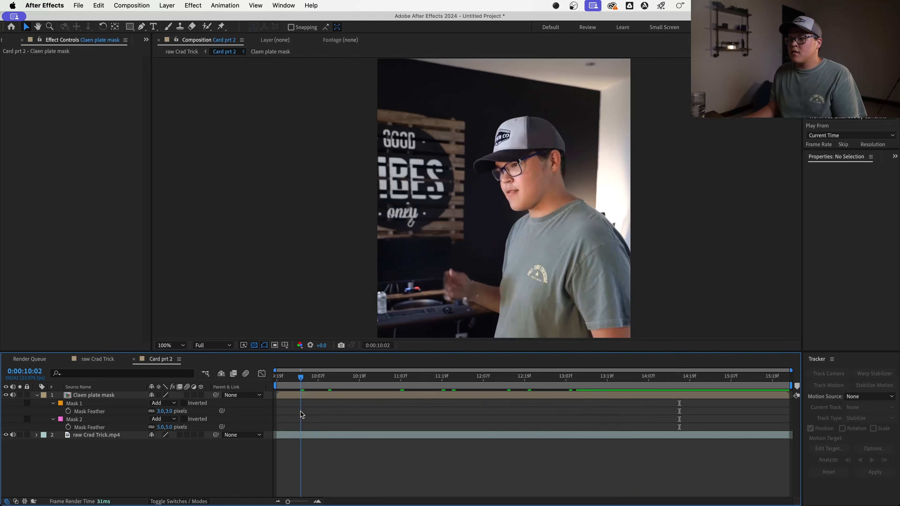
pyautogui.press('space')
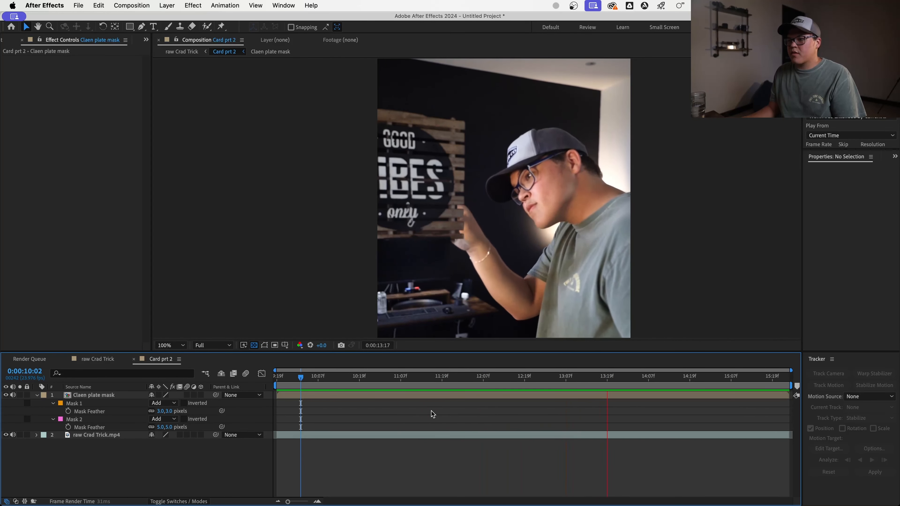
pyautogui.moveTo(702, 378); pyautogui.dragTo(276, 390)
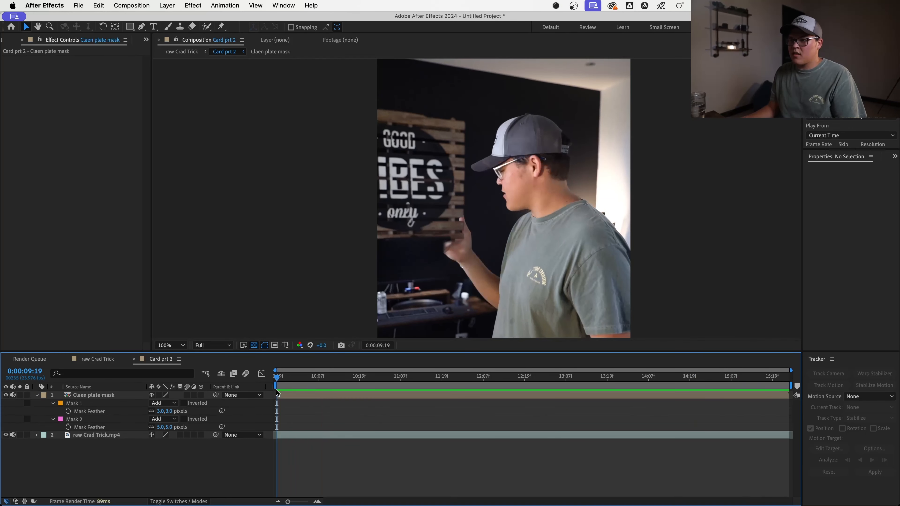
pyautogui.press('space')
pyautogui.press('space')
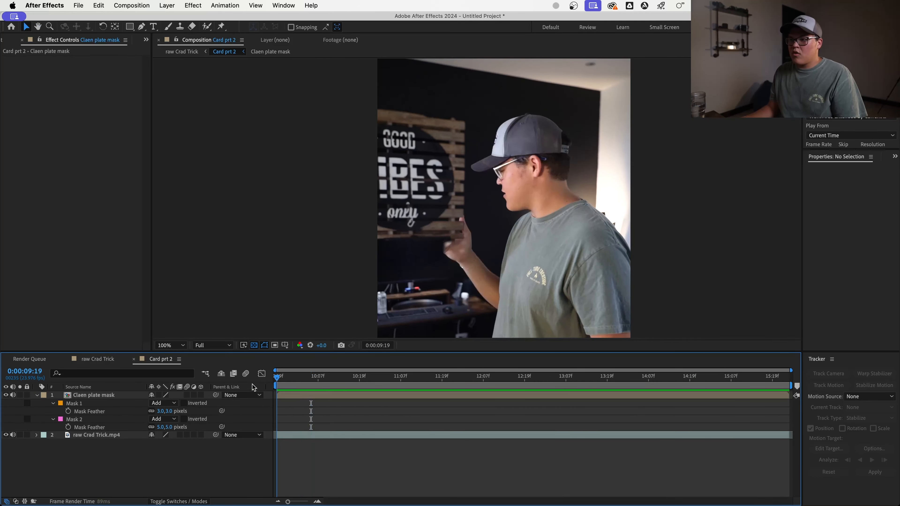
# Step: Dim the Claen plate mask layer to 12% opacity to inspect the hand underneath, and scrub to 0:00:09:23
pyautogui.press('t')
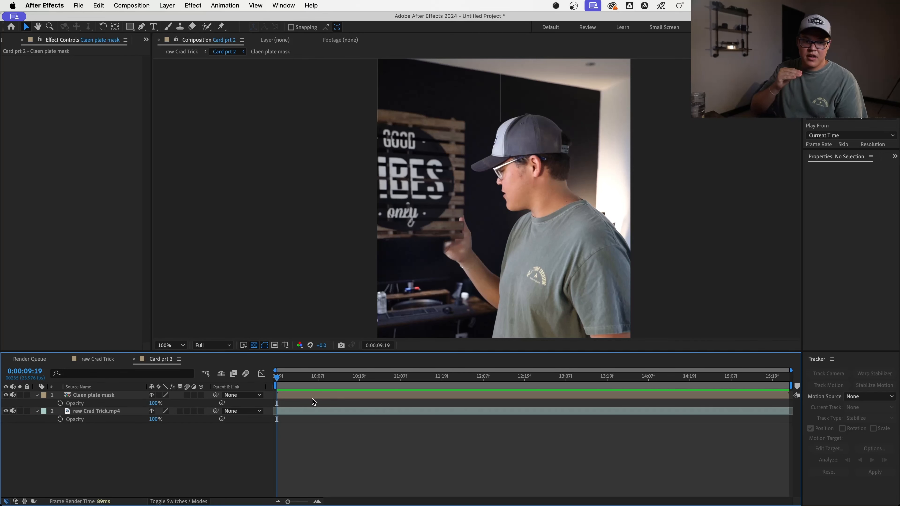
pyautogui.click(310, 395)
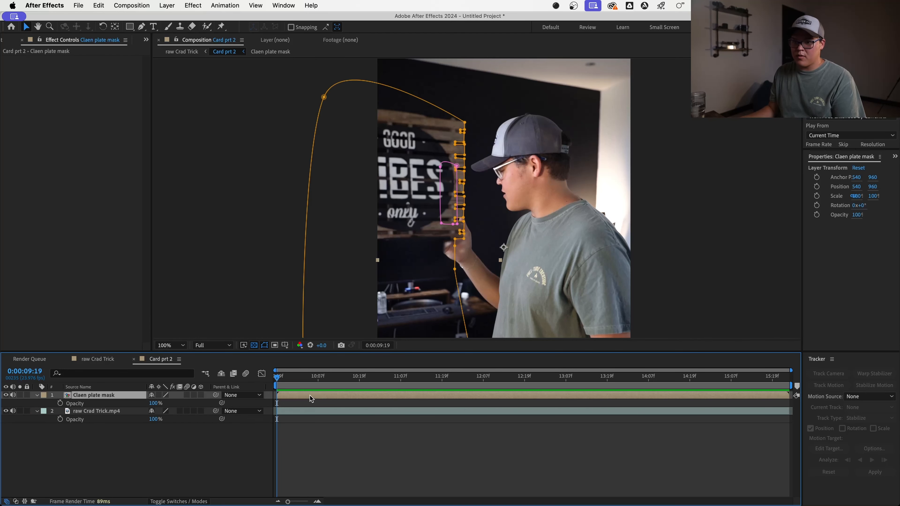
pyautogui.moveTo(154, 403); pyautogui.dragTo(85, 355)
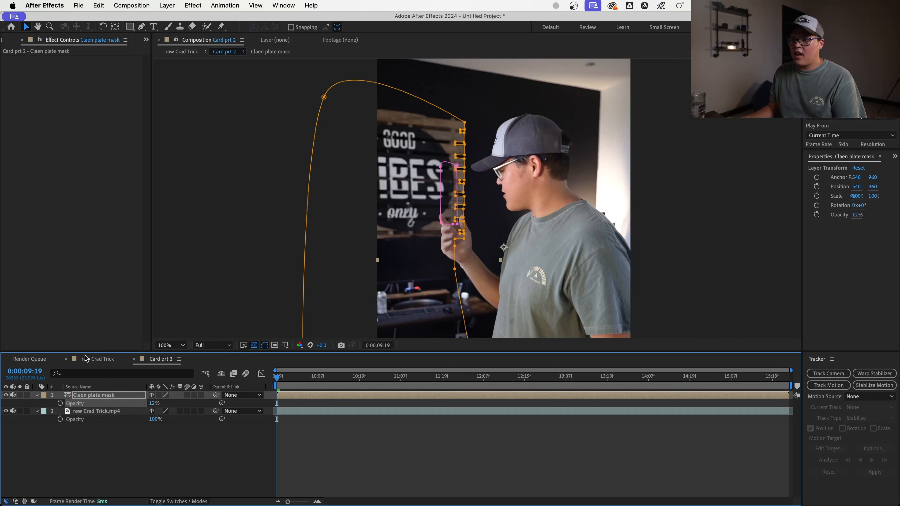
pyautogui.moveTo(287, 387)
pyautogui.mouseDown()
pyautogui.moveTo(306, 386)
pyautogui.moveTo(290, 387)
pyautogui.mouseUp()
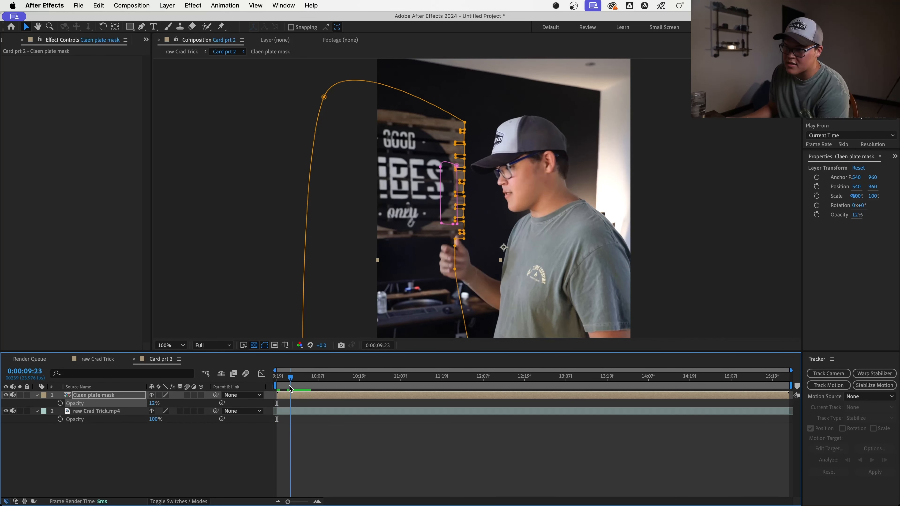
# Step: Try fading the Claen plate mask layer in from 0% opacity at 0:00:09:23 to 100% at 0:00:10:06, and remove the opacity keyframes
pyautogui.click(64, 401)
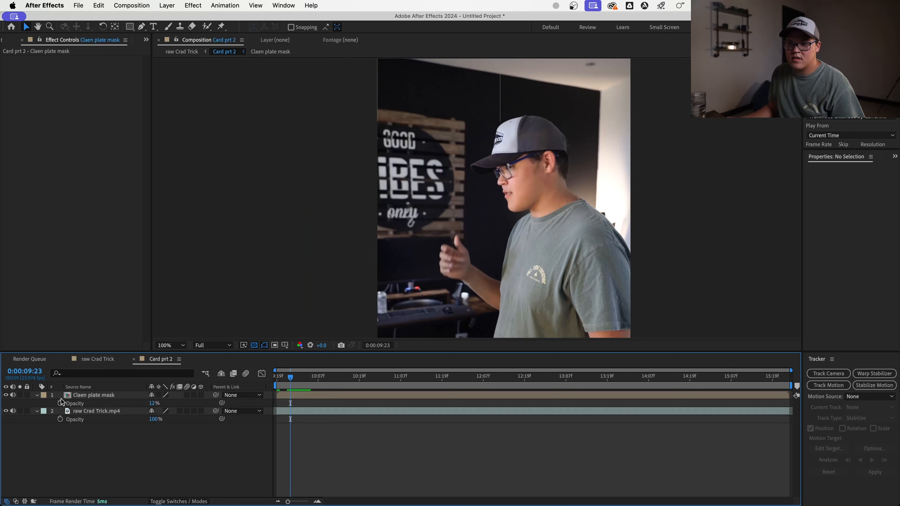
pyautogui.moveTo(153, 403); pyautogui.dragTo(134, 404)
pyautogui.click(59, 403)
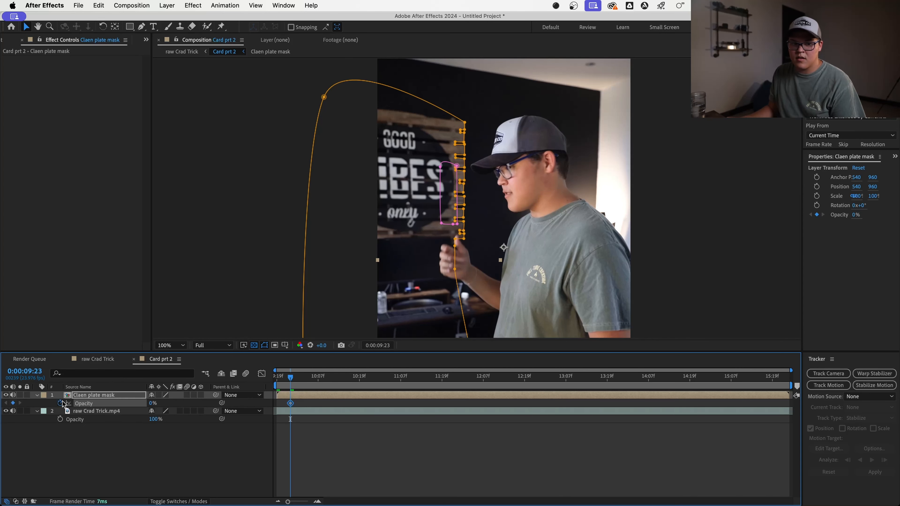
pyautogui.moveTo(298, 378); pyautogui.dragTo(314, 378)
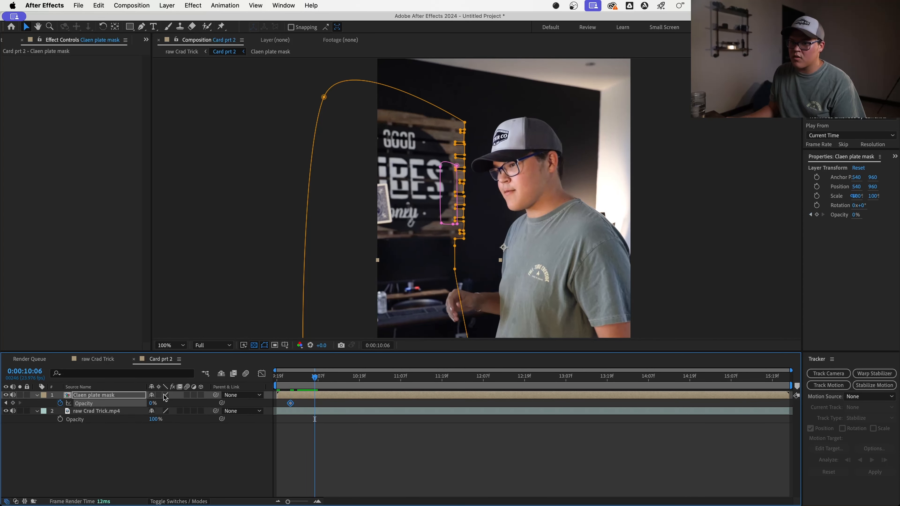
pyautogui.moveTo(153, 403); pyautogui.dragTo(354, 400)
pyautogui.moveTo(313, 378); pyautogui.dragTo(301, 384)
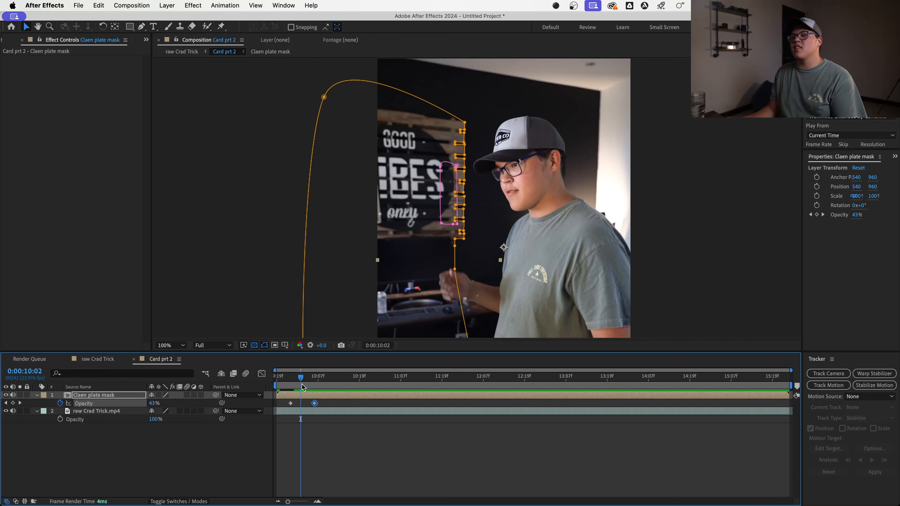
pyautogui.click(317, 381)
pyautogui.click(60, 403)
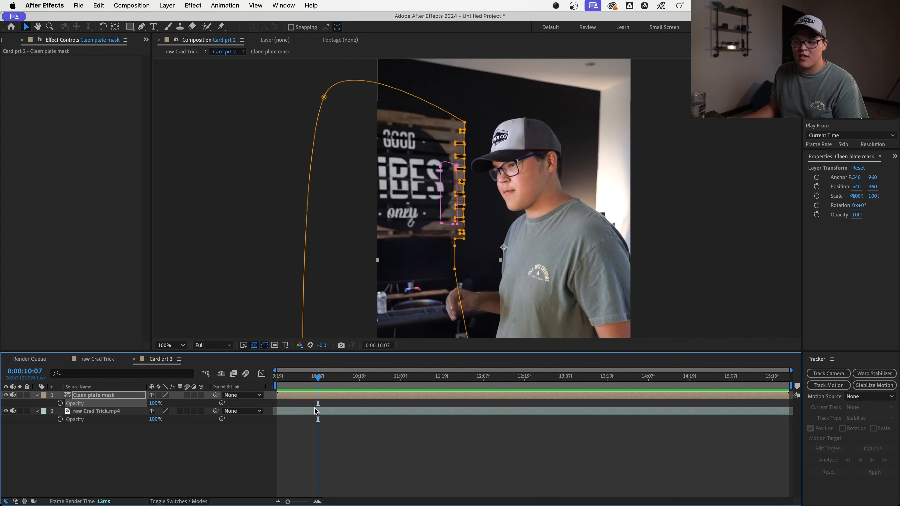
# Step: Pre-compose the Claen plate mask layer together with its masks into a new composition
pyautogui.rightClick(339, 397)
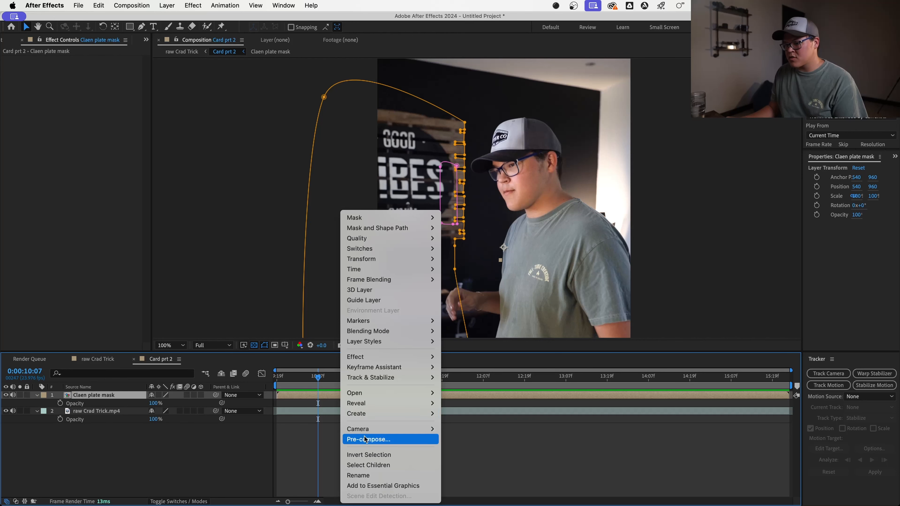
pyautogui.click(384, 437)
pyautogui.click(428, 324)
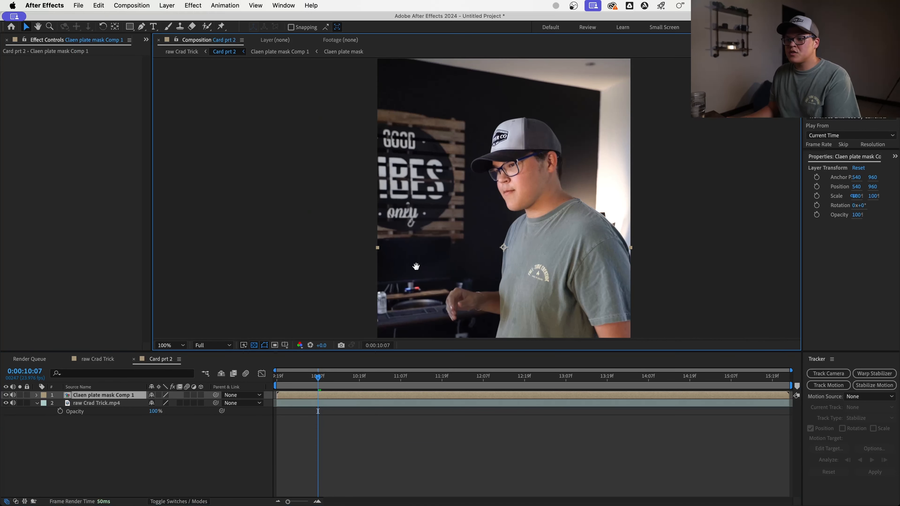
# Step: At 0:00:10:07, dim the pre-composed layer to 66% opacity and start a keyframed rectangular mask over the left part of the sign
pyautogui.press('t')
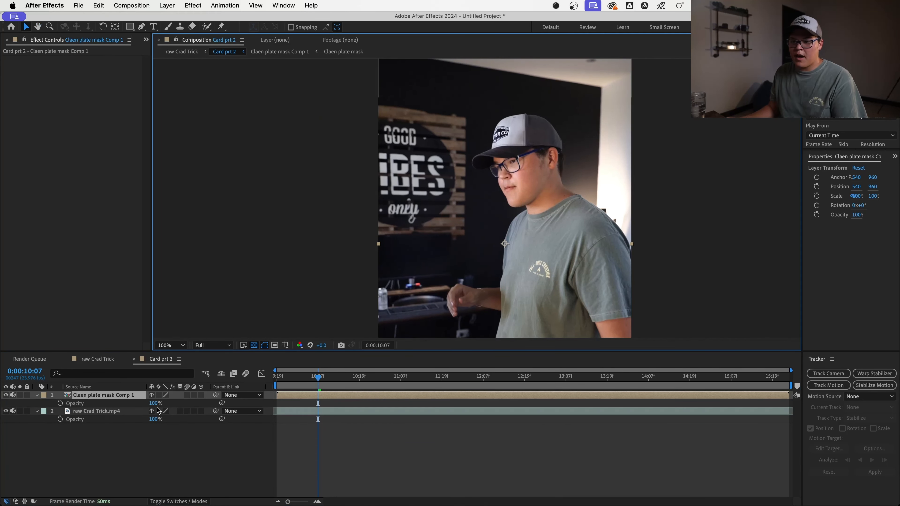
pyautogui.moveTo(154, 403); pyautogui.dragTo(141, 406)
pyautogui.press('q')
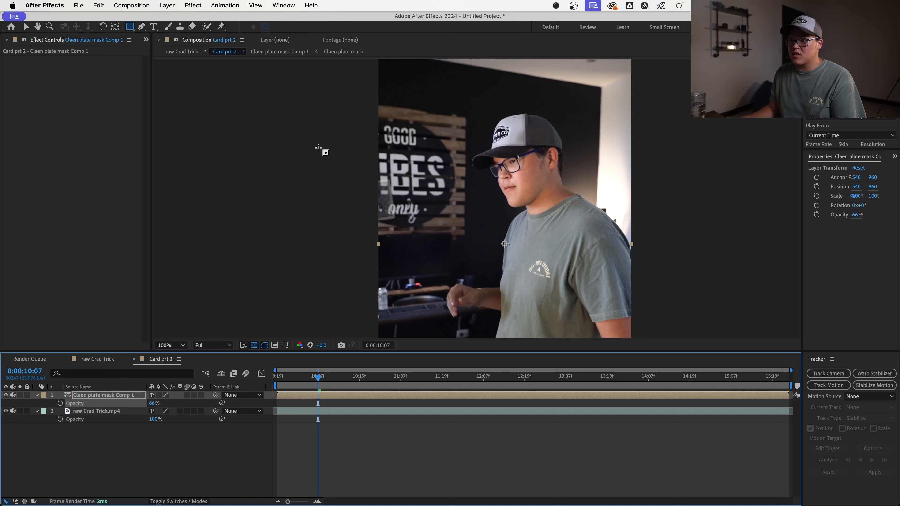
pyautogui.moveTo(318, 147); pyautogui.dragTo(418, 250)
pyautogui.hotkey('alt', 'shift', 'm')
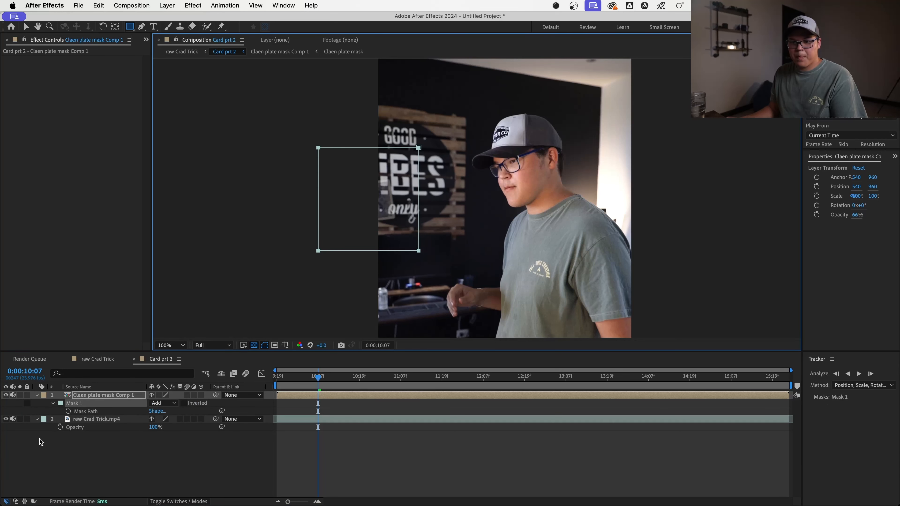
# Step: At 0:00:10:15, reshape the rectangular mask to cover the whole sign and extend beyond the frame's lower left area
pyautogui.moveTo(323, 386); pyautogui.dragTo(345, 385)
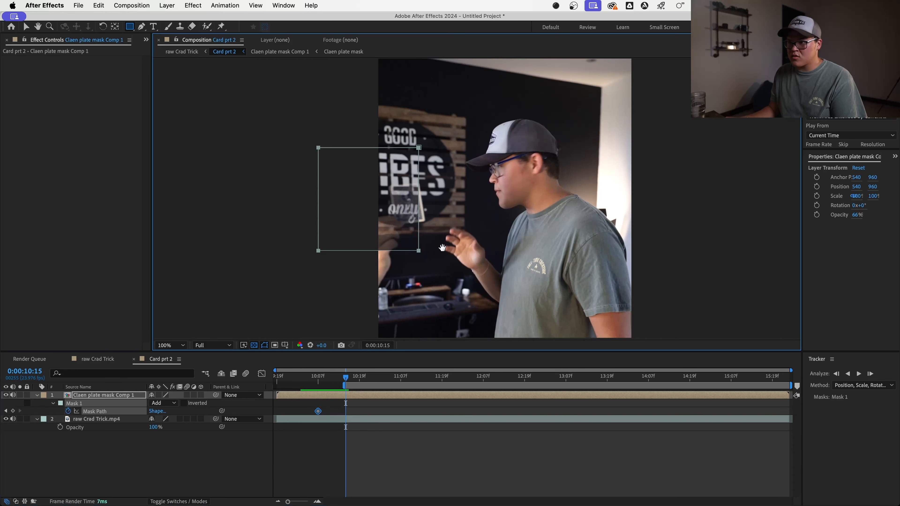
pyautogui.press('v')
pyautogui.moveTo(445, 248); pyautogui.dragTo(392, 297)
pyautogui.moveTo(394, 103); pyautogui.dragTo(439, 62)
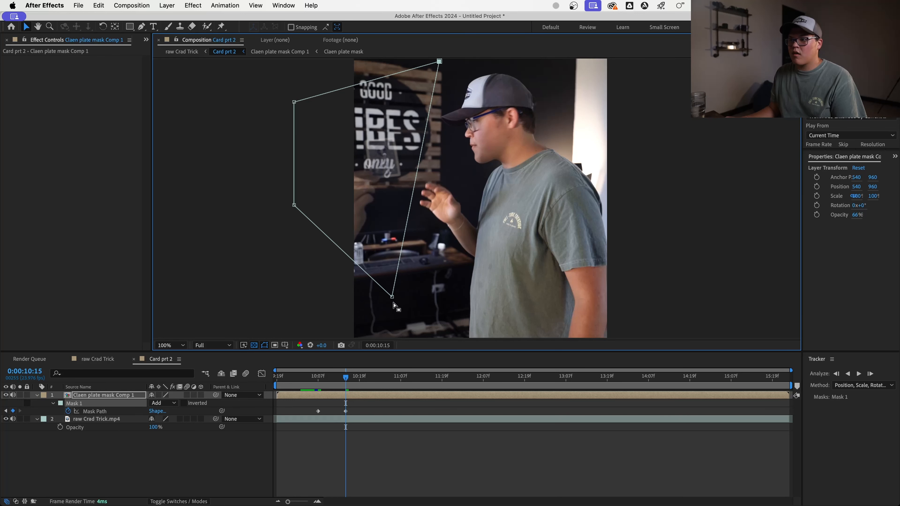
pyautogui.moveTo(393, 302); pyautogui.dragTo(451, 318)
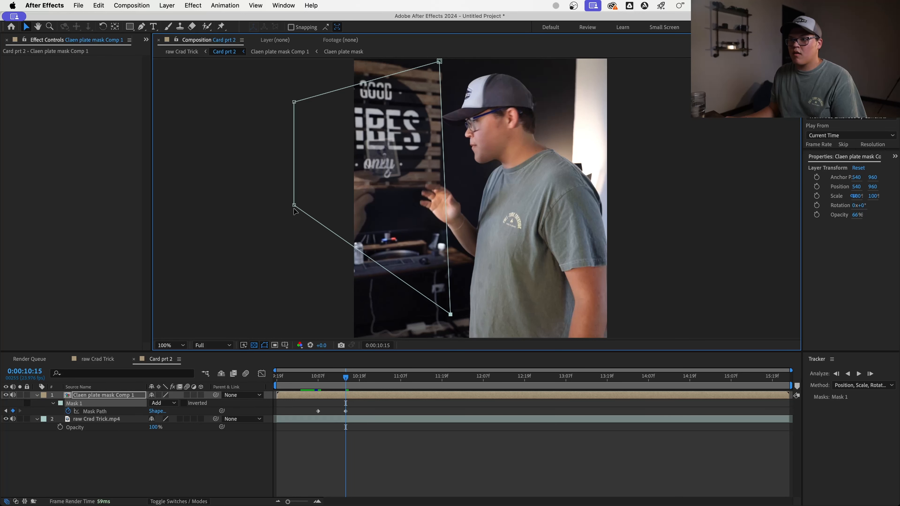
pyautogui.moveTo(294, 205); pyautogui.dragTo(292, 310)
pyautogui.scroll(-1, 304, 297)
pyautogui.moveTo(384, 254); pyautogui.dragTo(385, 356)
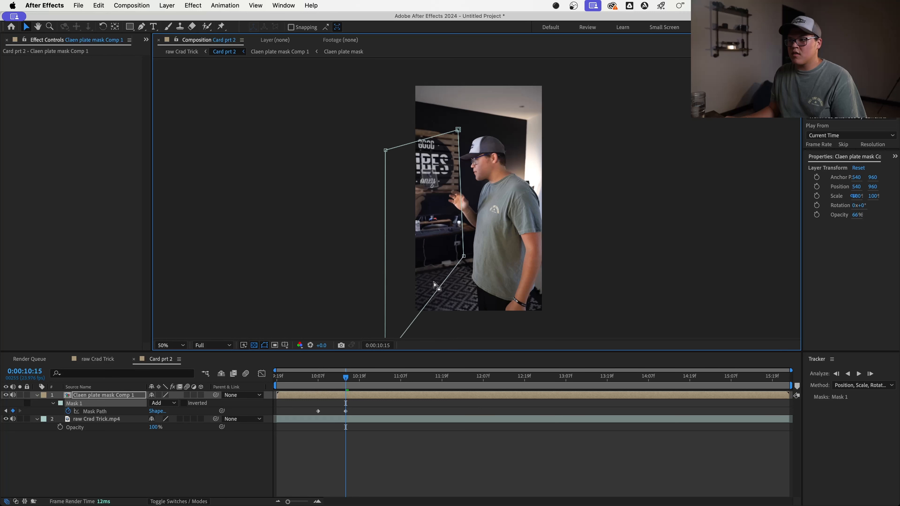
pyautogui.moveTo(463, 255); pyautogui.dragTo(500, 369)
pyautogui.moveTo(385, 150); pyautogui.dragTo(369, 82)
# Step: Restore the pre-composed layer's opacity to 100%, return to the composition's start, and collapse the properties of both layers
pyautogui.moveTo(346, 377)
pyautogui.mouseDown()
pyautogui.moveTo(321, 378)
pyautogui.moveTo(331, 379)
pyautogui.mouseUp()
pyautogui.press('t')
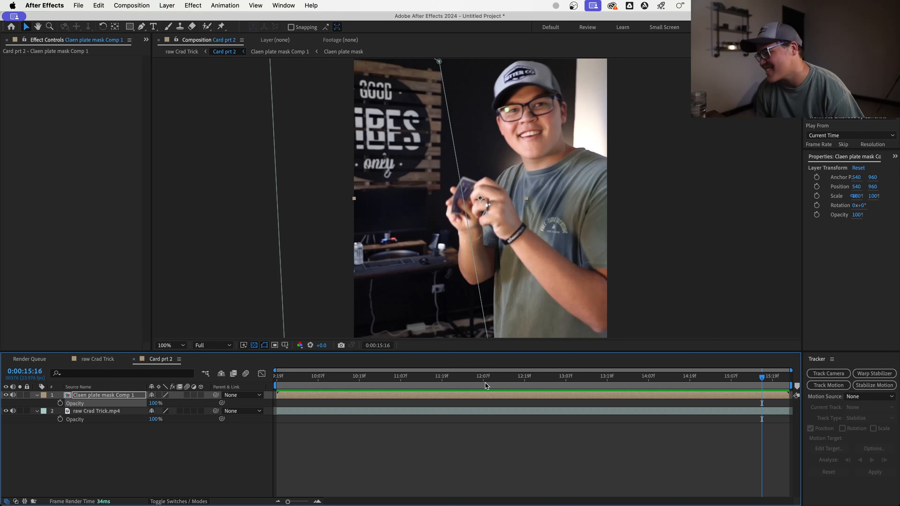
pyautogui.click(362, 377)
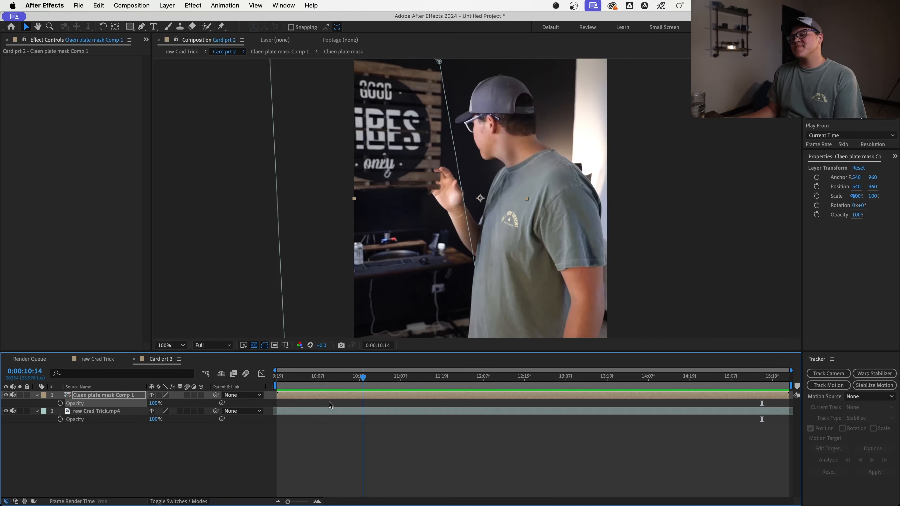
pyautogui.press('Home')
pyautogui.press(',')
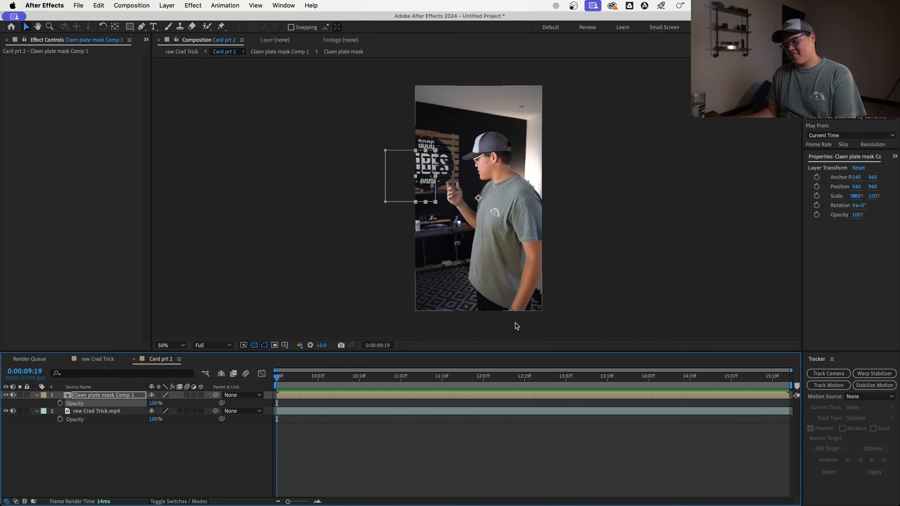
pyautogui.click(478, 463)
pyautogui.press('u')
pyautogui.press('u')
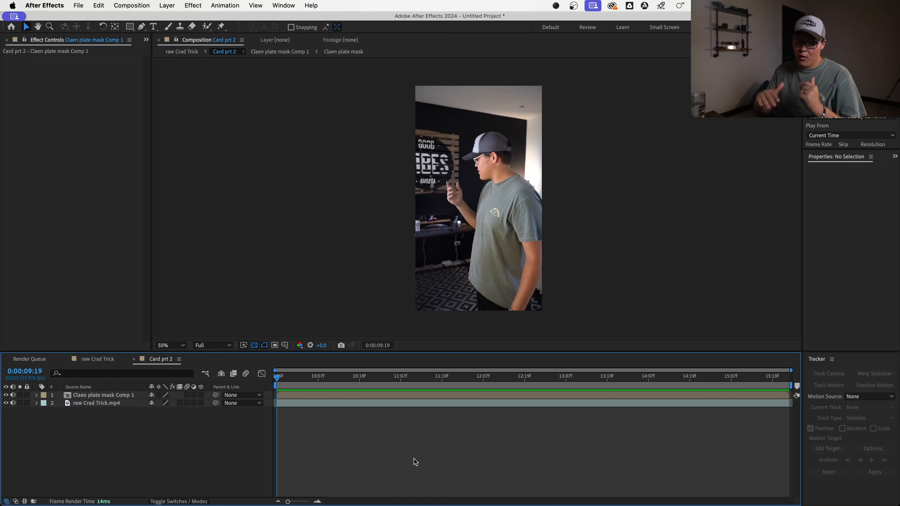
# Step: Play and scrub through the finished shot, examining the hand behind the sign's planks between 0:00:13:16 and 0:00:14:16
pyautogui.moveTo(351, 388); pyautogui.dragTo(280, 391)
pyautogui.press('space')
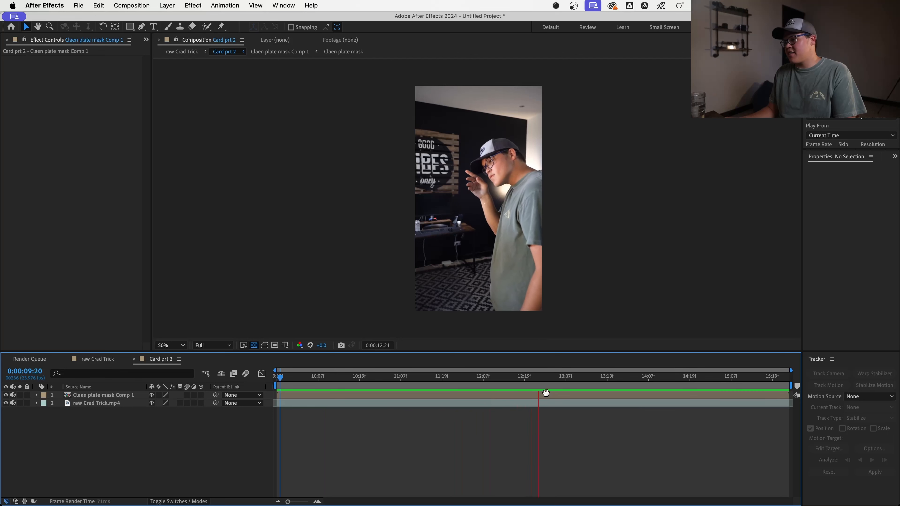
pyautogui.click(515, 386)
pyautogui.moveTo(513, 386); pyautogui.dragTo(624, 414)
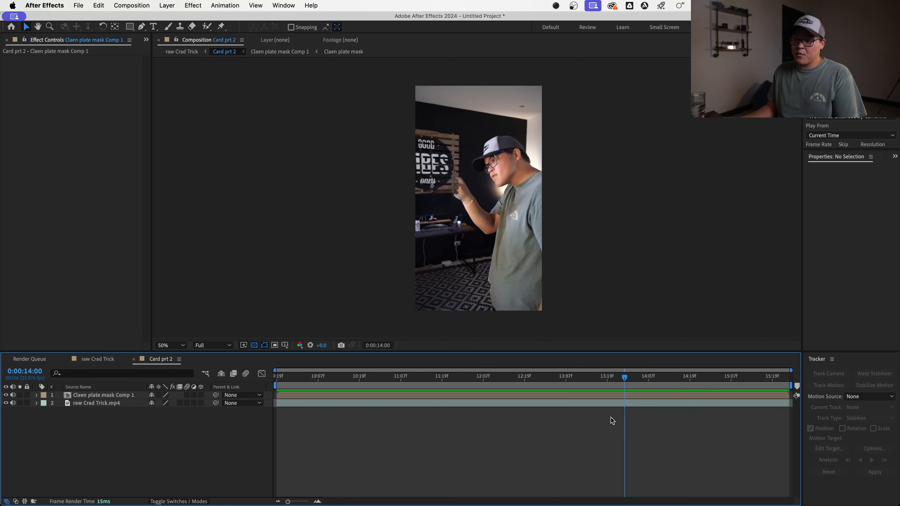
pyautogui.moveTo(657, 369); pyautogui.dragTo(631, 396)
pyautogui.press('space')
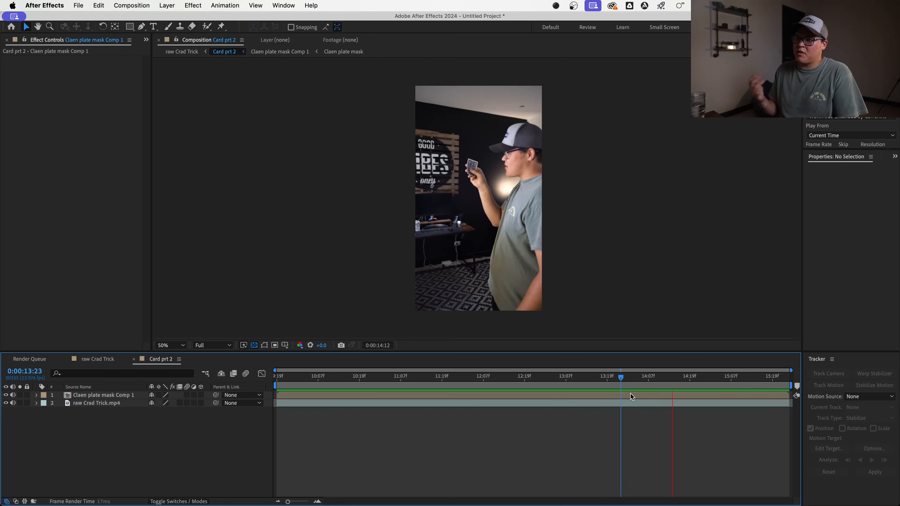
pyautogui.press('space')
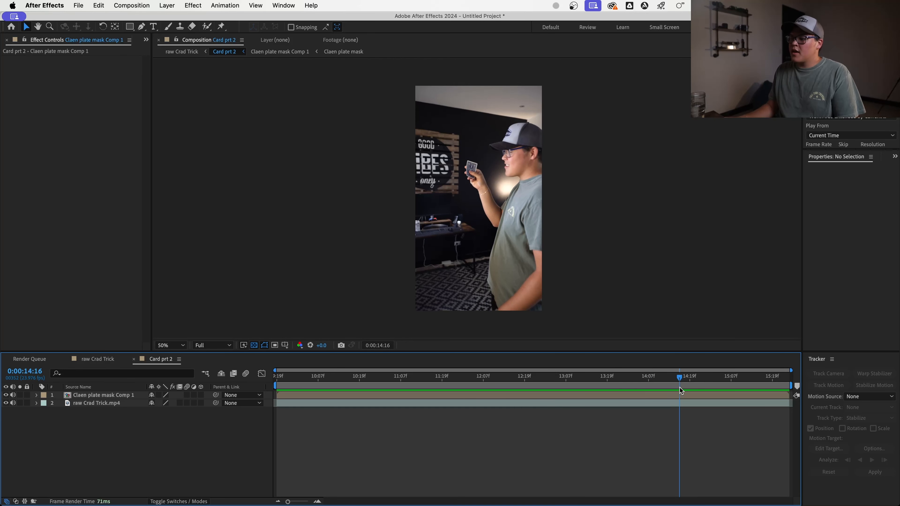
pyautogui.moveTo(679, 387); pyautogui.dragTo(598, 407)
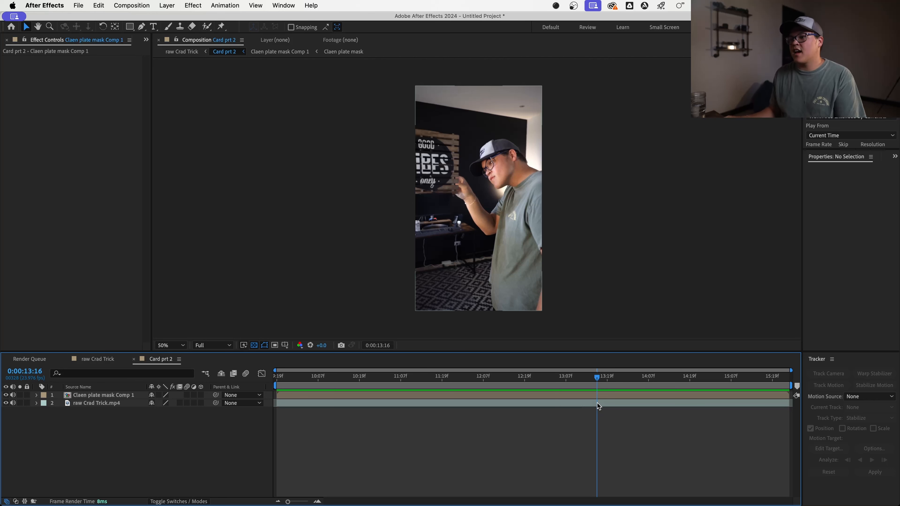
pyautogui.scroll(1, 447, 138)
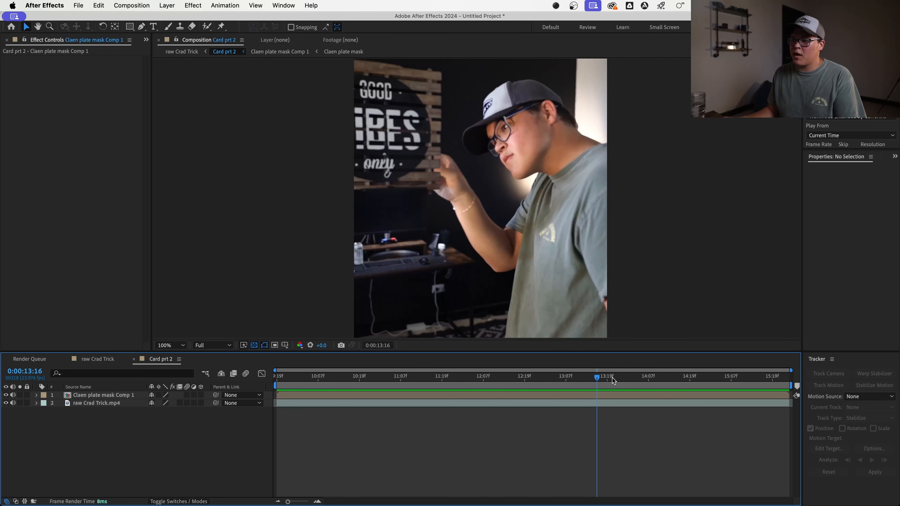
# Step: Scrub and play the Card prt 2 shot between 0:00:13:08 and 0:00:14:23, examining the hand and card beside the sign up close
pyautogui.moveTo(613, 380); pyautogui.dragTo(648, 378)
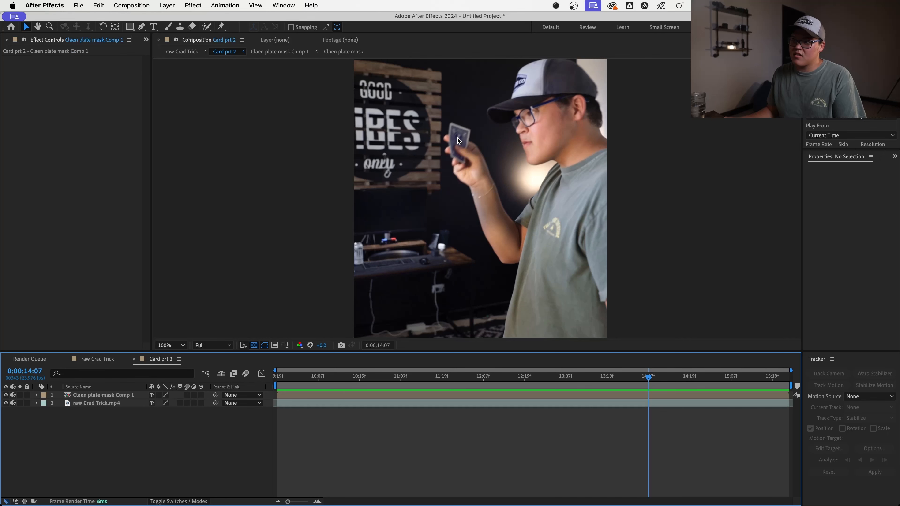
pyautogui.scroll(1, 462, 128)
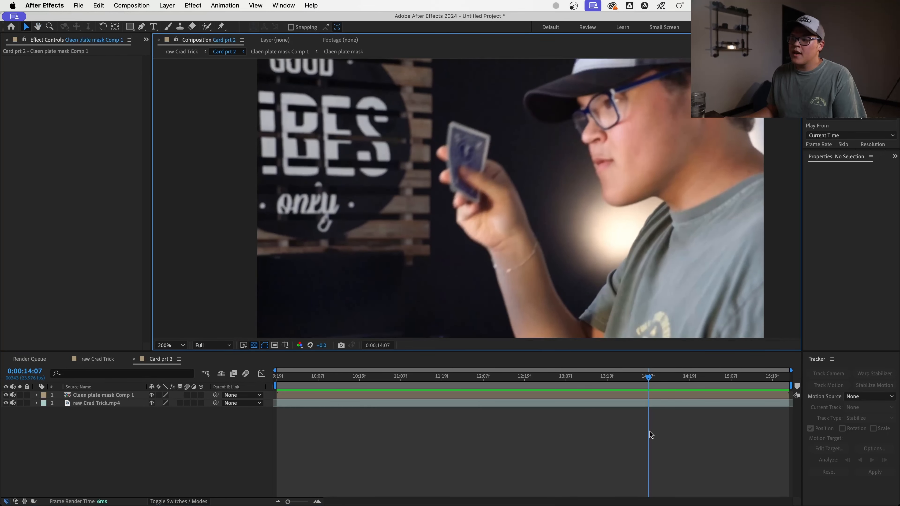
pyautogui.moveTo(640, 381); pyautogui.dragTo(569, 378)
pyautogui.scroll(-1, 479, 264)
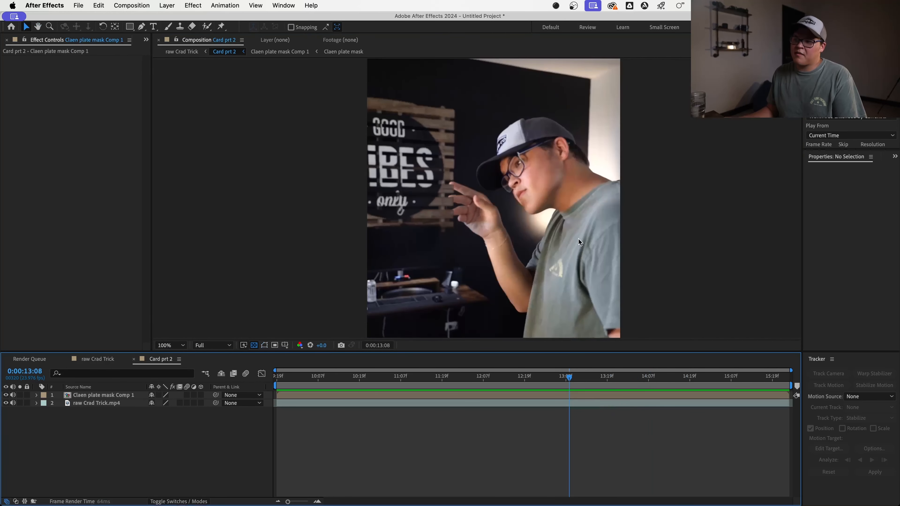
pyautogui.press('space')
pyautogui.scroll(-1, 584, 236)
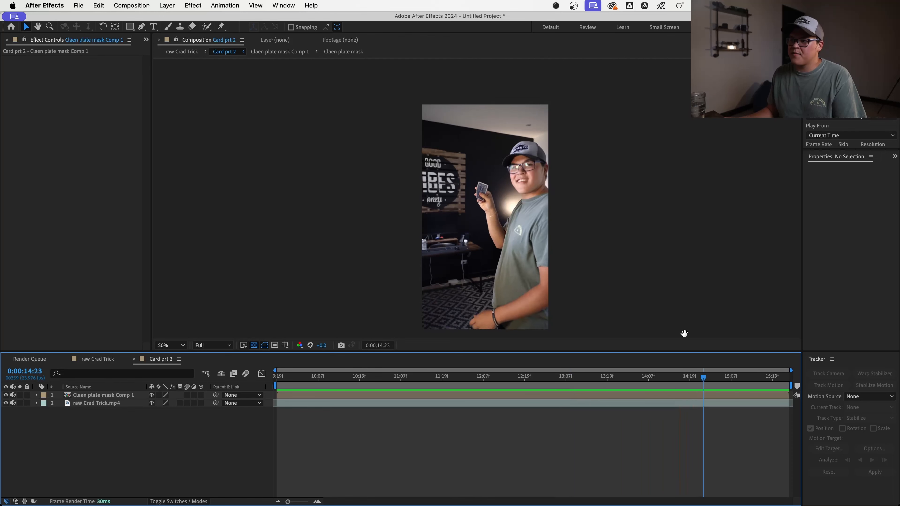
# Step: Close the Card prt 2 composition and play the raw Crad Trick composition from 0:00:06:04 to review the edited shots
pyautogui.click(133, 361)
pyautogui.moveTo(596, 382); pyautogui.dragTo(407, 396)
pyautogui.press('space')
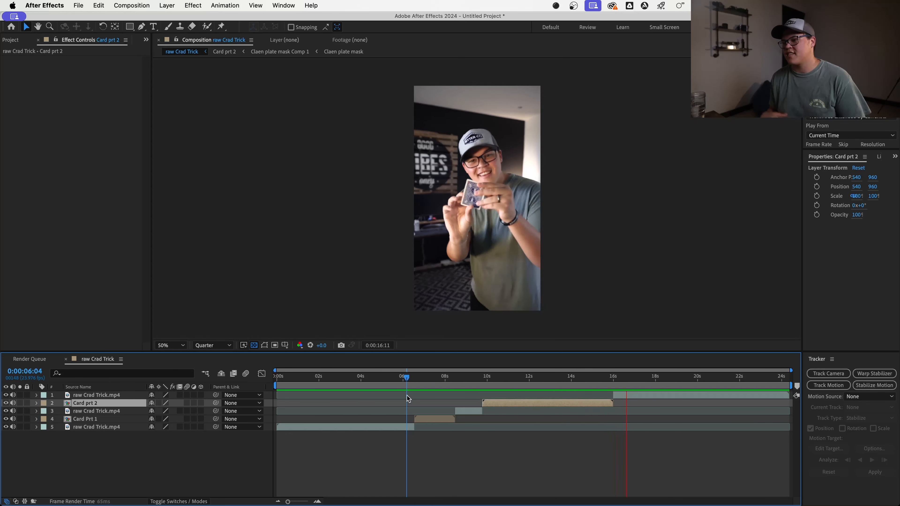
pyautogui.press('space')
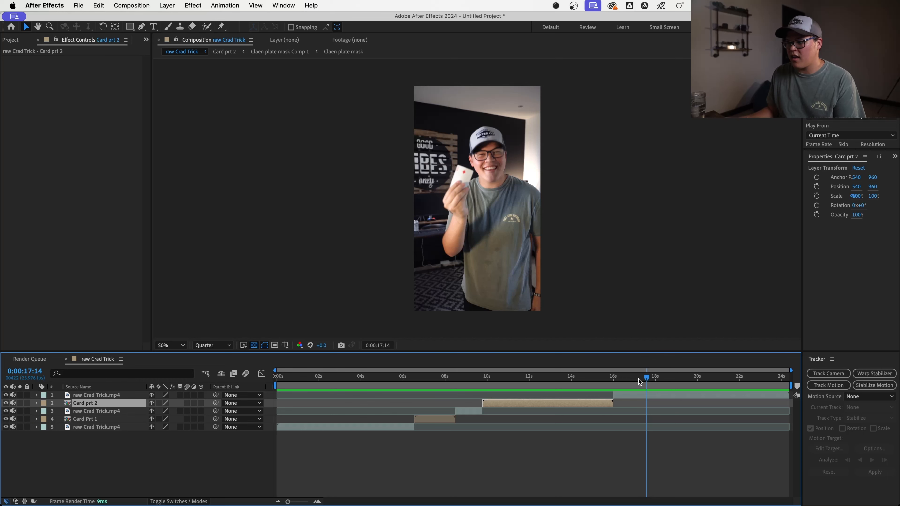
# Step: Split the last raw Crad Trick.mp4 clip at 0:00:16:18
pyautogui.moveTo(634, 379)
pyautogui.mouseDown()
pyautogui.moveTo(626, 379)
pyautogui.moveTo(727, 393)
pyautogui.moveTo(692, 382)
pyautogui.moveTo(631, 393)
pyautogui.mouseUp()
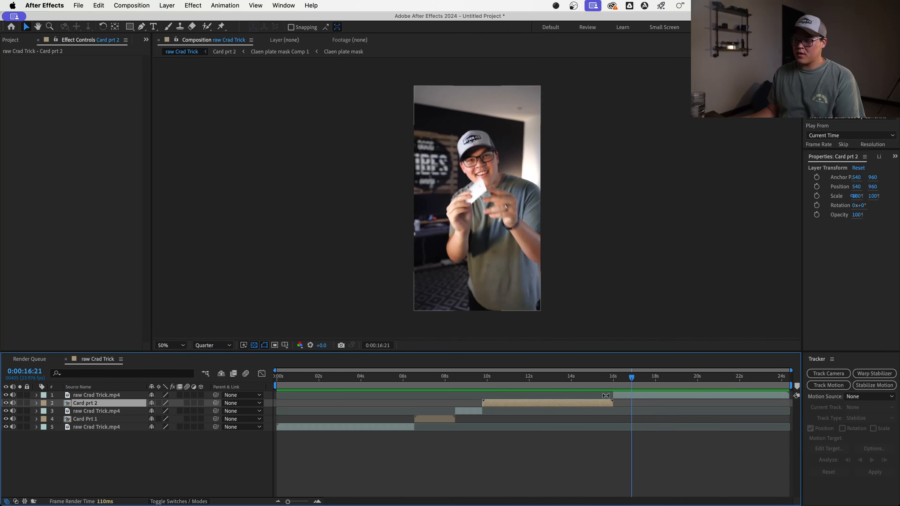
pyautogui.click(644, 399)
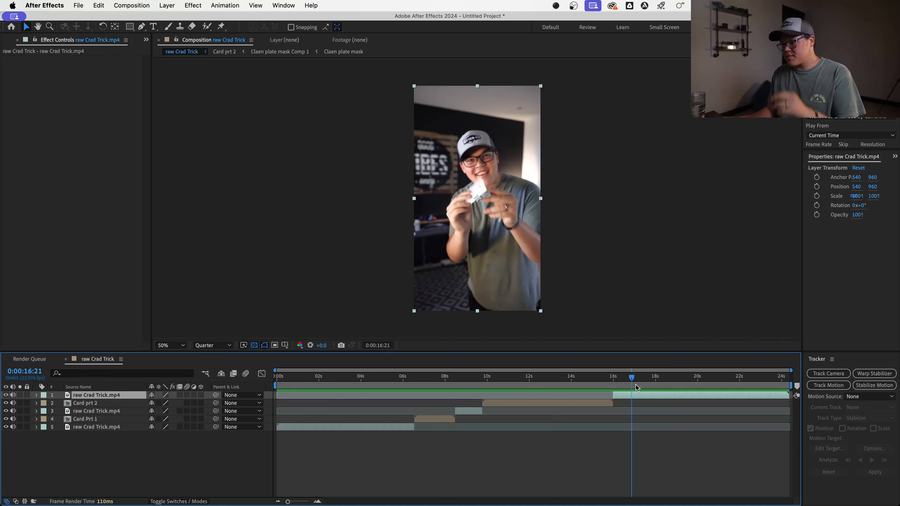
pyautogui.moveTo(636, 387); pyautogui.dragTo(629, 381)
pyautogui.press('super+shift+d')
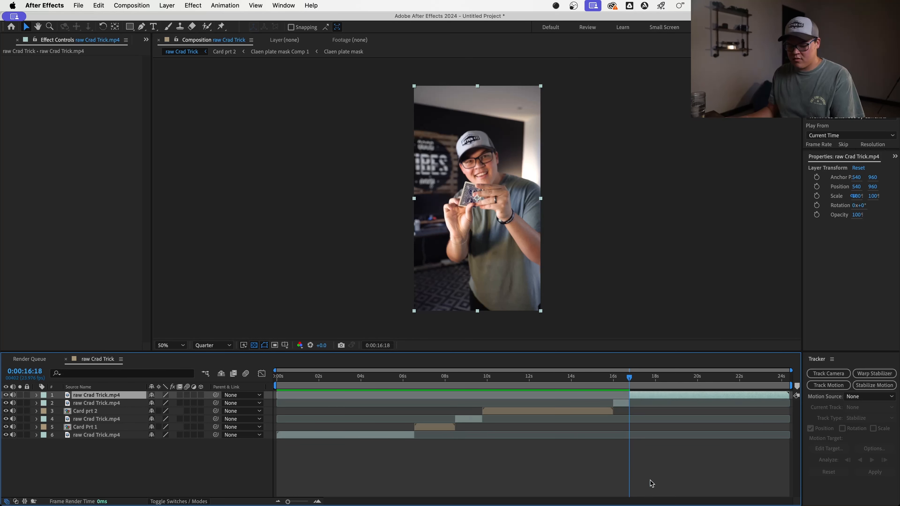
# Step: Split the last clip again at 0:00:21:01 and pre-compose the segment before the cut as "Card Prt 3"
pyautogui.moveTo(637, 382); pyautogui.dragTo(719, 391)
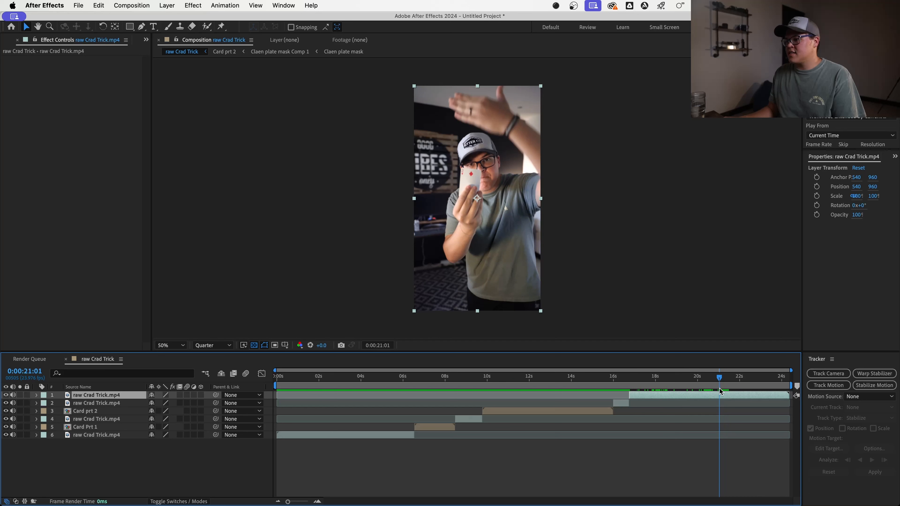
pyautogui.press('super+shift+d')
pyautogui.rightClick(706, 404)
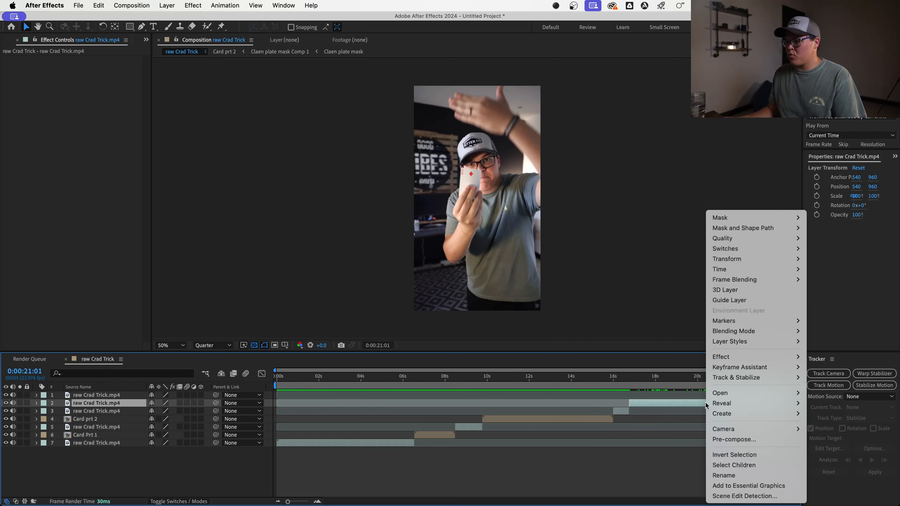
pyautogui.click(732, 439)
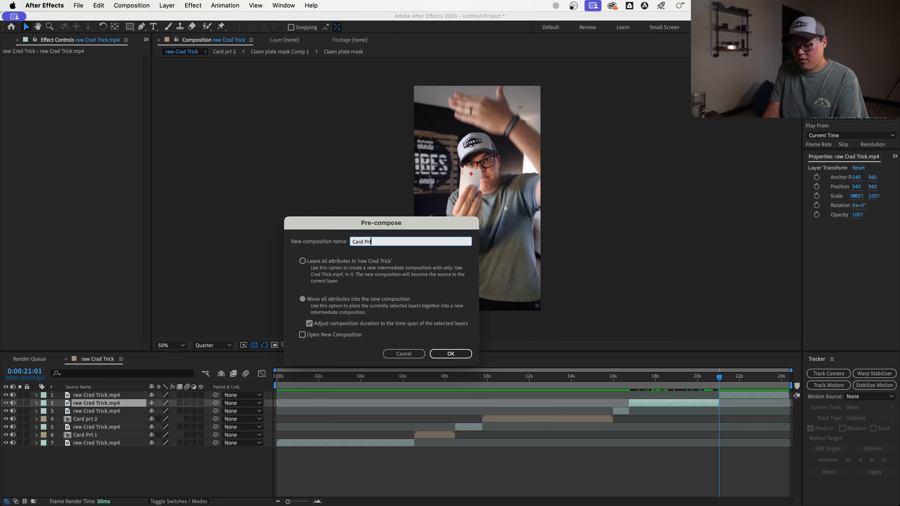
pyautogui.press('Return')
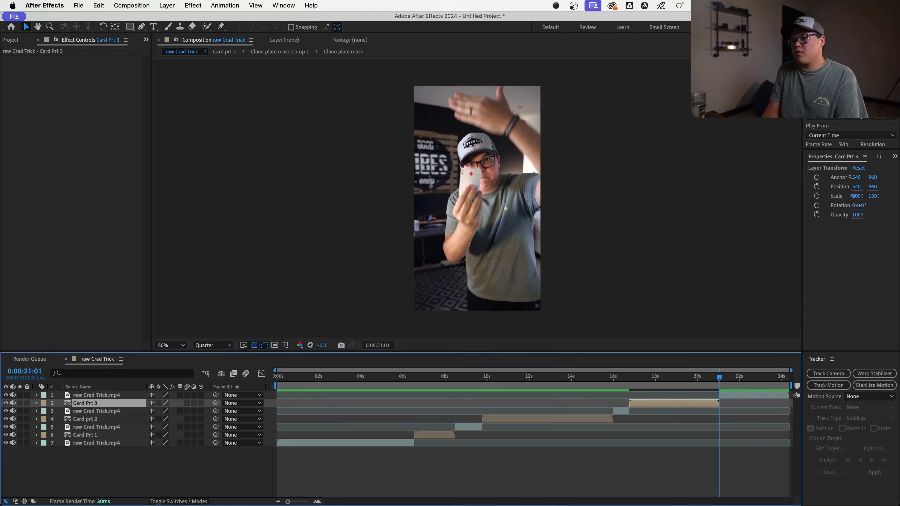
# Step: Open the Card Prt 3 composition and scrub from its start to 0:00:17:08, examining how the card is held
pyautogui.doubleClick(660, 404)
pyautogui.moveTo(650, 381); pyautogui.dragTo(252, 360)
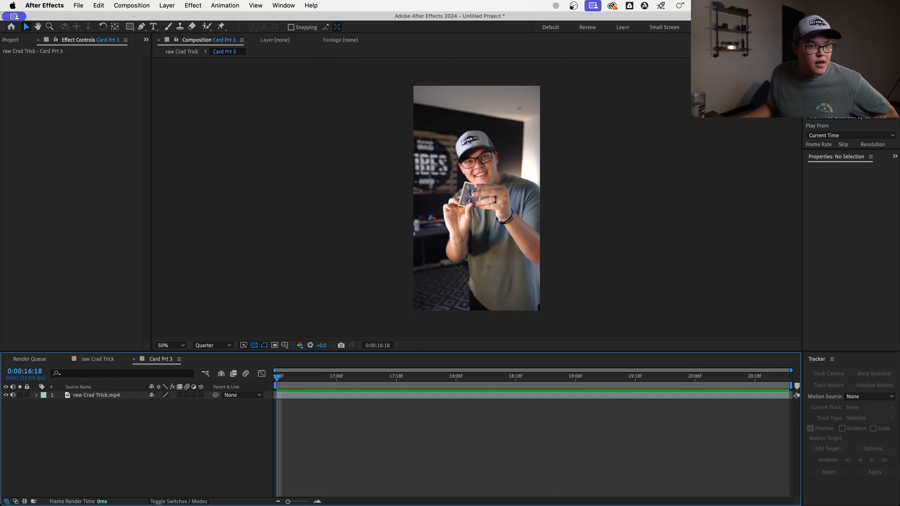
pyautogui.press('super+Tab')
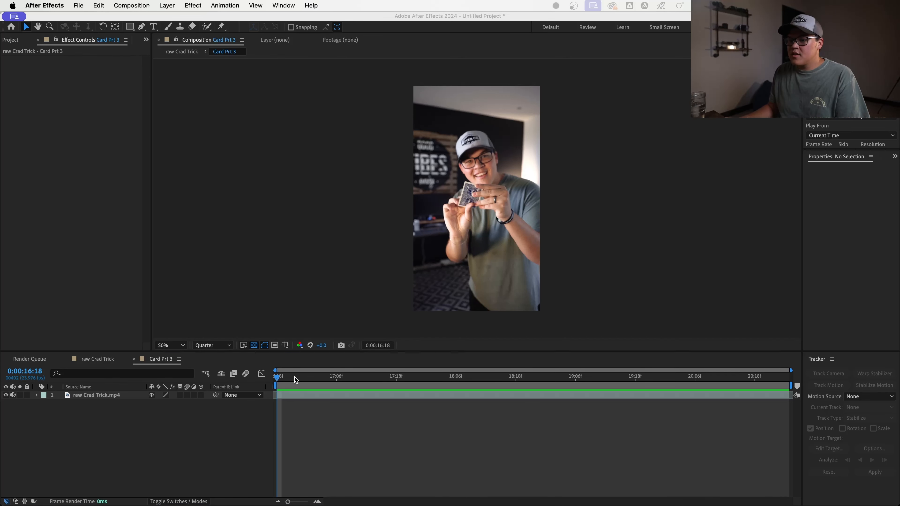
pyautogui.moveTo(333, 384); pyautogui.dragTo(351, 451)
pyautogui.moveTo(352, 411); pyautogui.dragTo(346, 375)
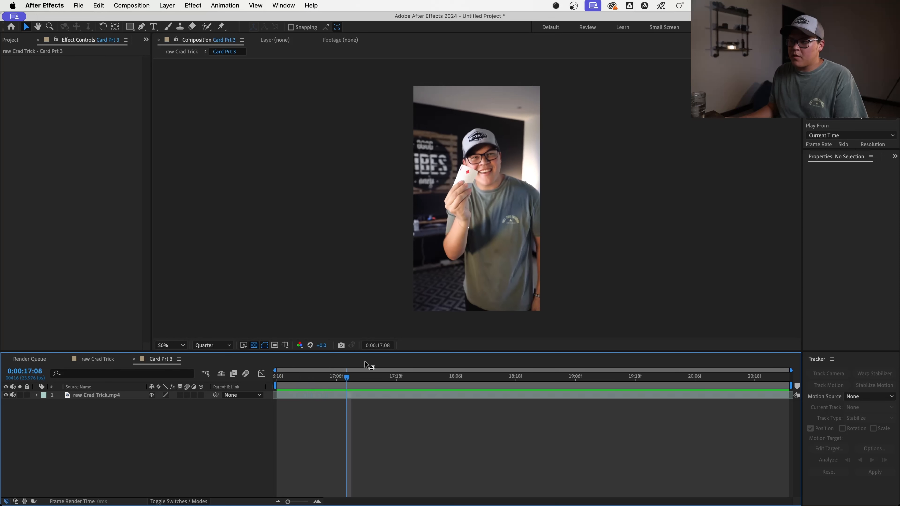
# Step: View Card Prt 3 at 100% with Full preview resolution and play it from the start
pyautogui.press('.')
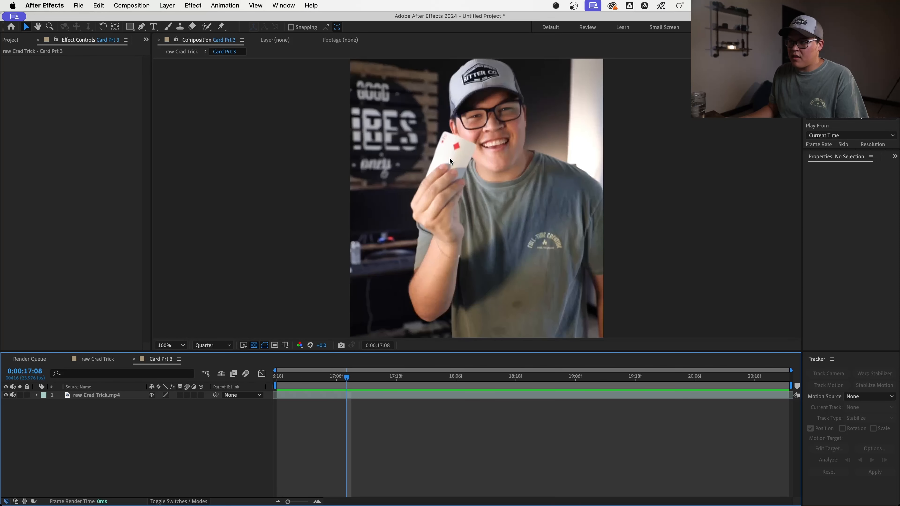
pyautogui.click(210, 346)
pyautogui.click(218, 362)
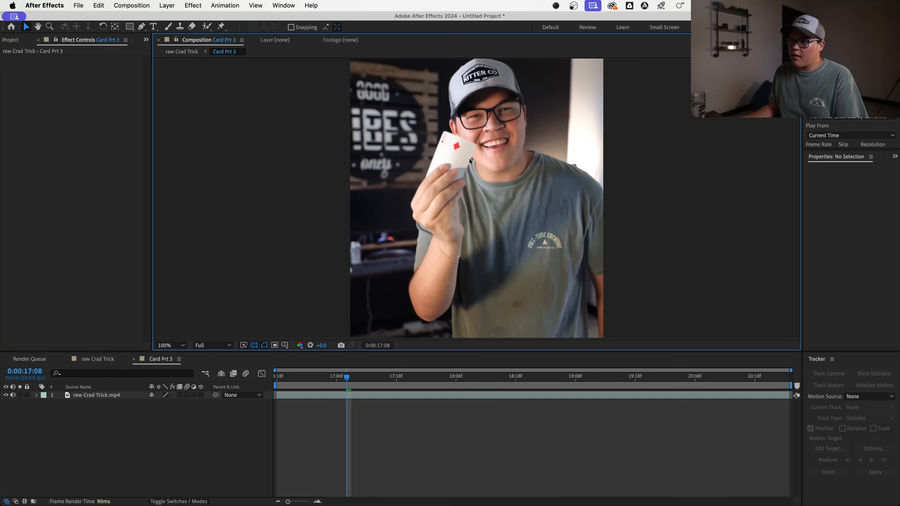
pyautogui.moveTo(351, 380); pyautogui.dragTo(216, 396)
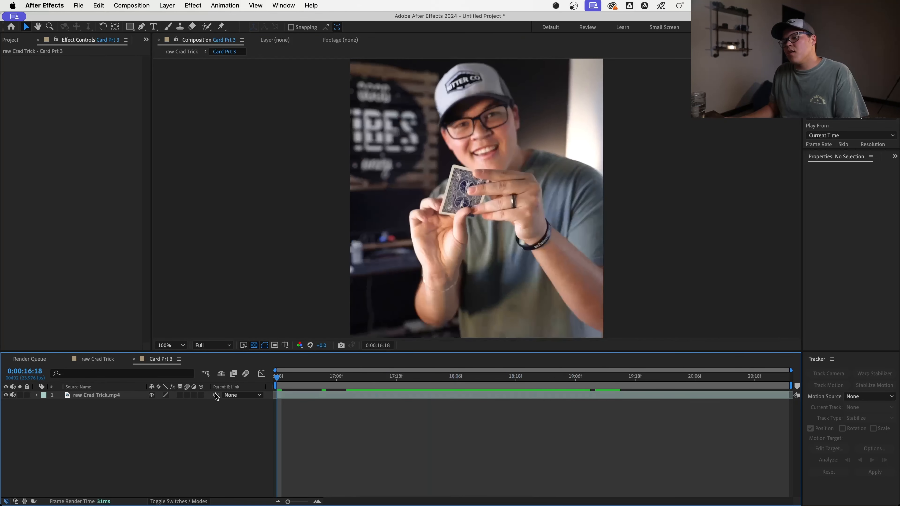
pyautogui.press('space')
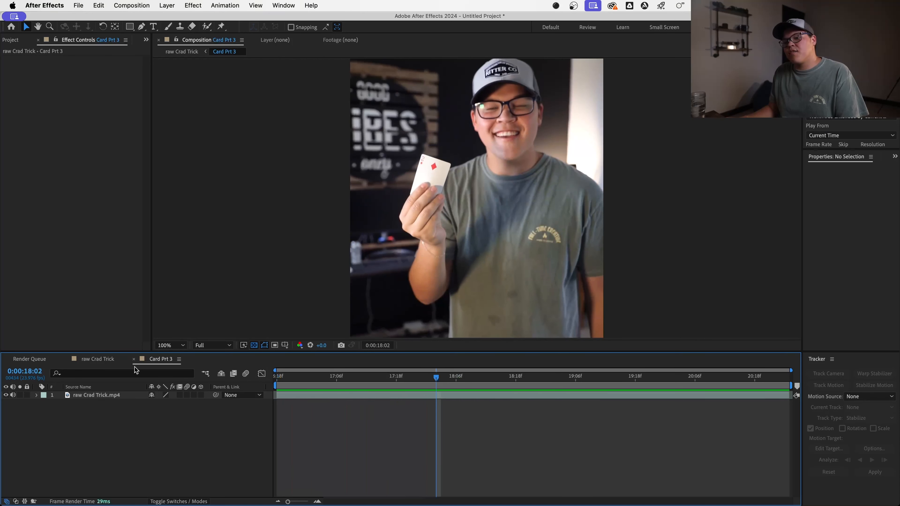
# Step: Close Card Prt 3 and undo its pre-composition and both splits of the last raw Crad Trick.mp4 clip
pyautogui.click(133, 360)
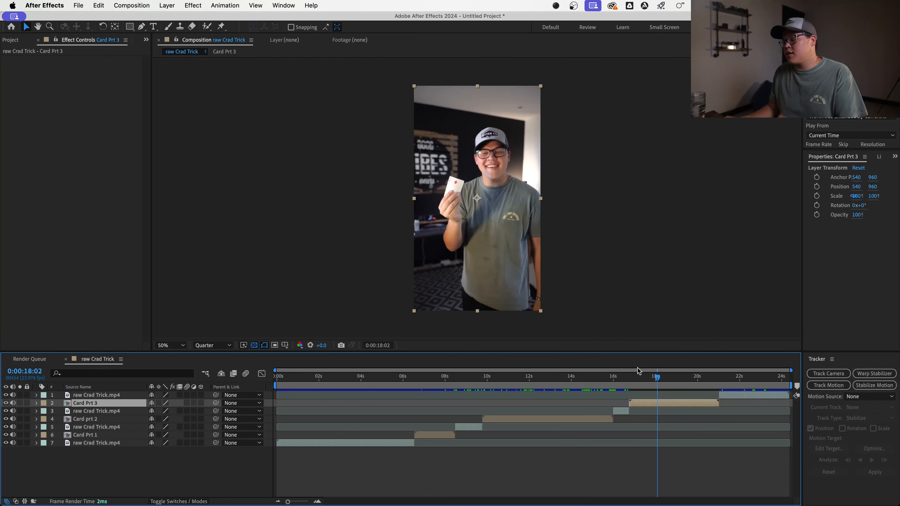
pyautogui.press('super+z')
pyautogui.press('super+z')
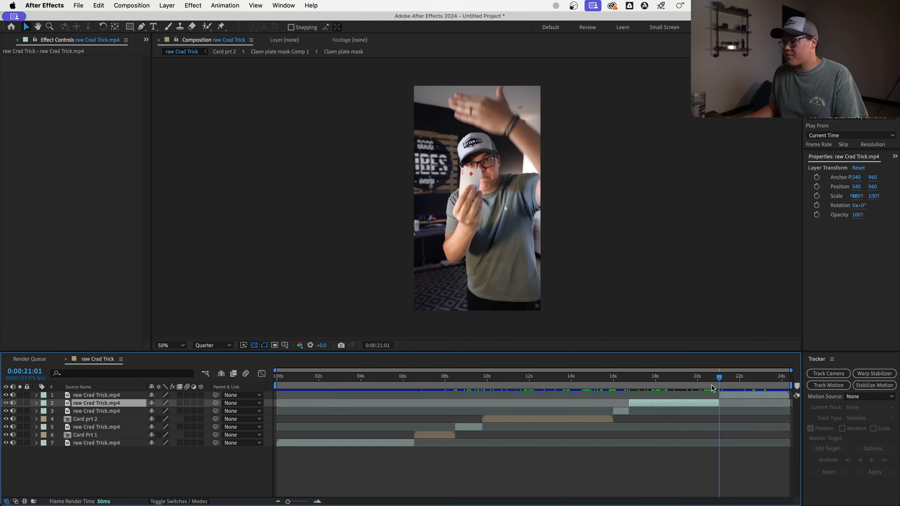
pyautogui.press('super+z')
pyautogui.press('super+z')
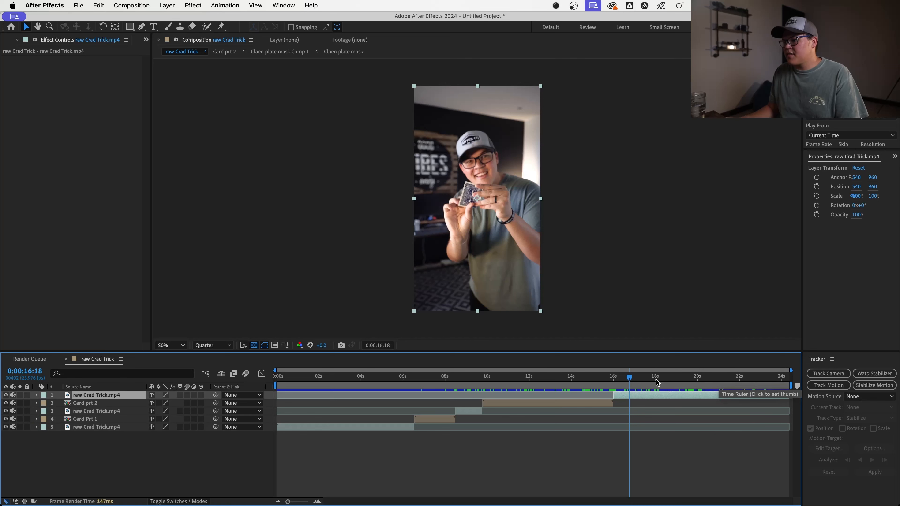
# Step: Split the last raw Crad Trick.mp4 clip at 0:00:20:20 and again at 0:00:23:20, deleting the remainder after the second cut
pyautogui.moveTo(633, 379); pyautogui.dragTo(778, 387)
pyautogui.hotkey('ctrl', 'shift', 'd')
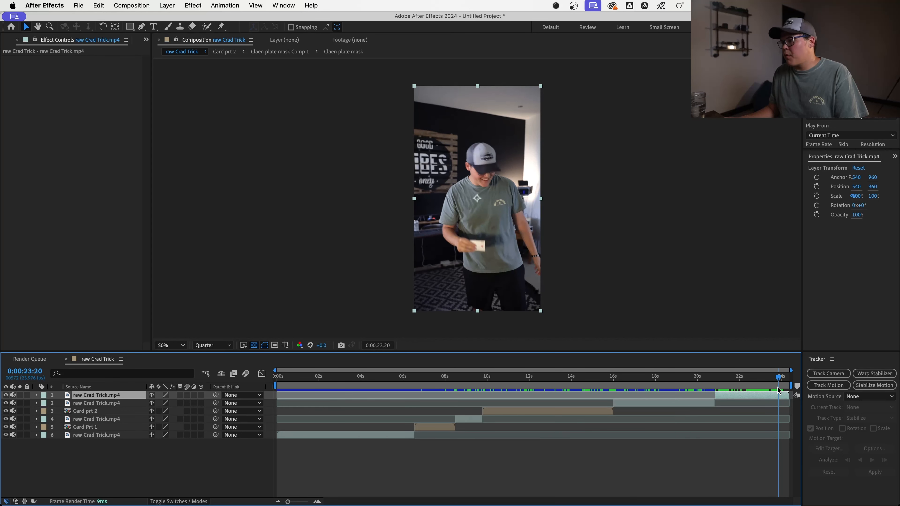
pyautogui.hotkey('ctrl', 'shift', 'd')
pyautogui.press('Delete')
# Step: Pre-compose the final raw Crad Trick.mp4 segment as "Card prt 3", moving all attributes into the new composition
pyautogui.rightClick(768, 395)
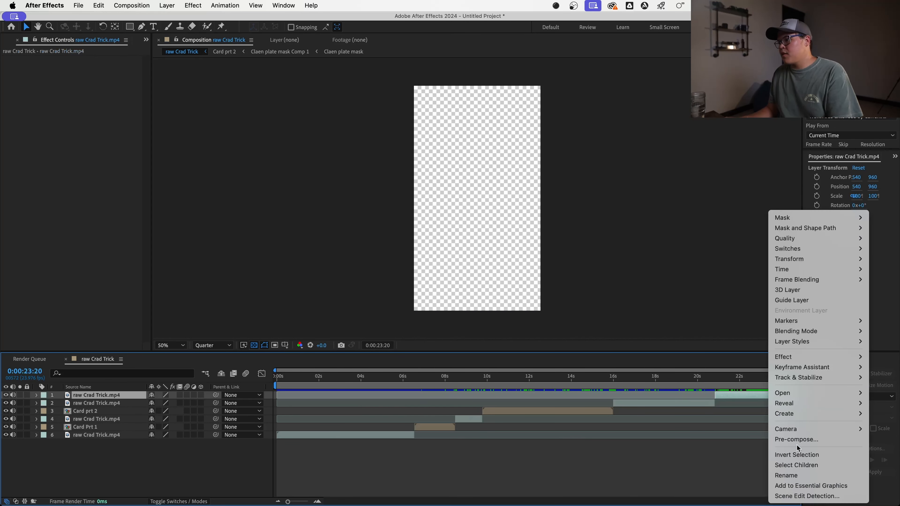
pyautogui.click(796, 441)
pyautogui.write('Card prt 3')
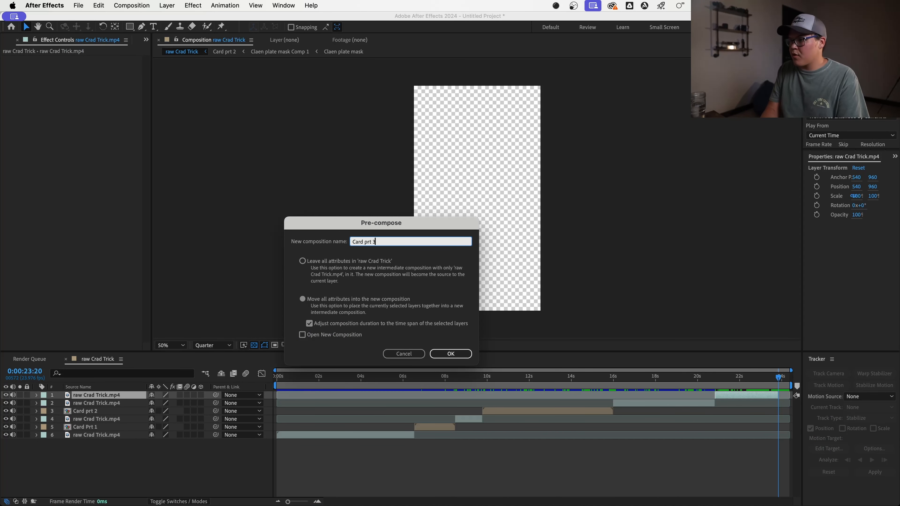
pyautogui.press('Return')
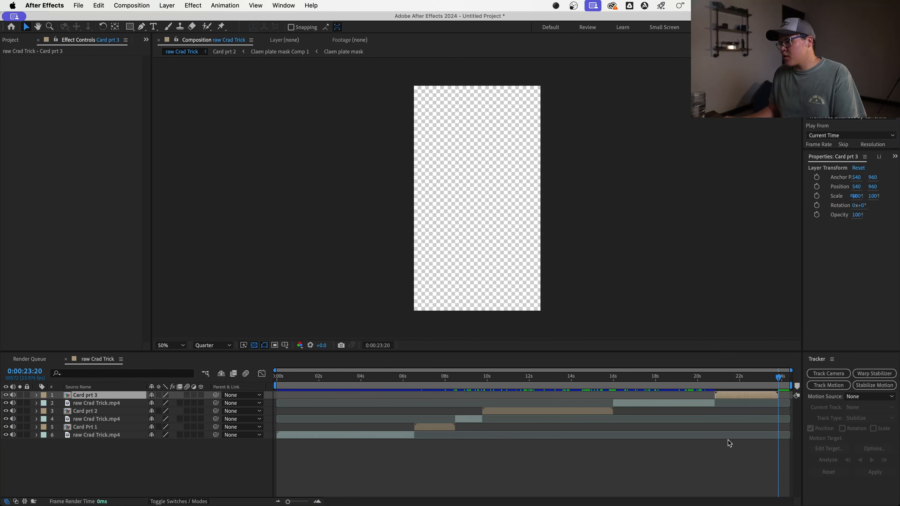
# Step: Open the Card prt 3 composition, play and scrub through it, and examine the held card at 0:00:21:17 at 100% magnification
pyautogui.doubleClick(733, 396)
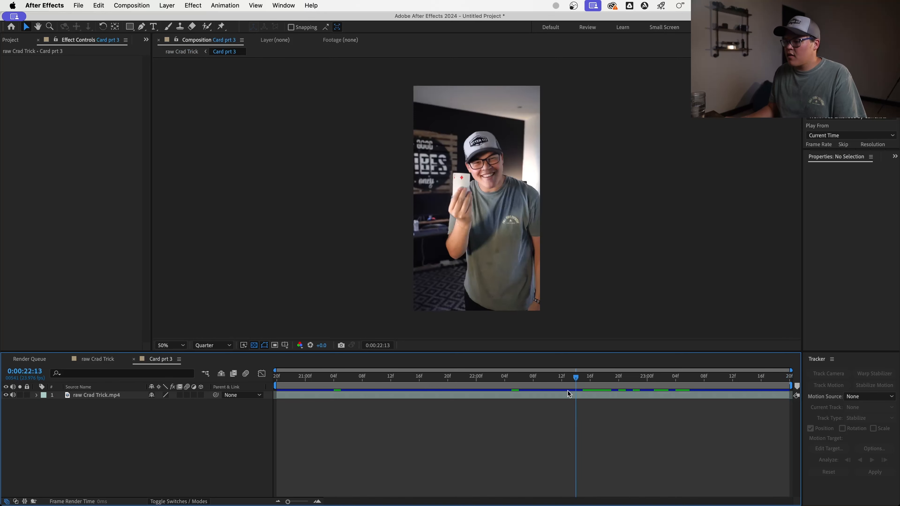
pyautogui.press('space')
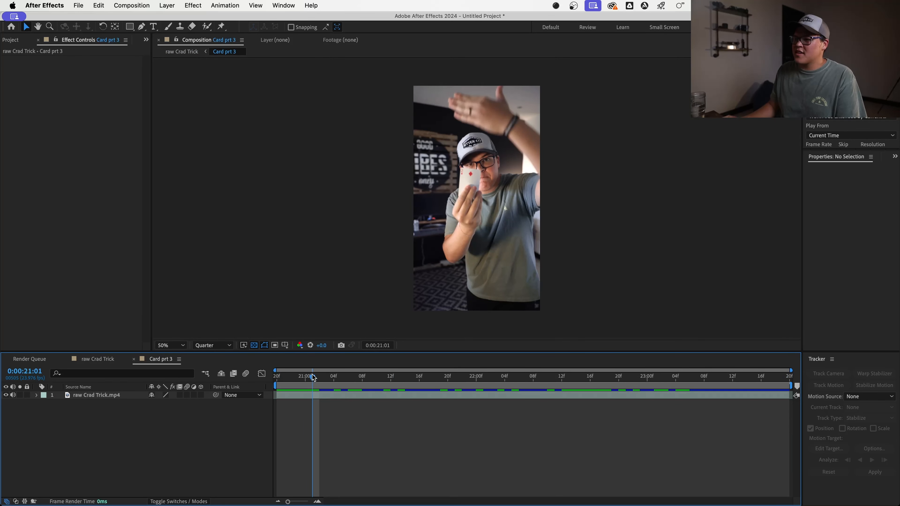
pyautogui.moveTo(313, 378); pyautogui.dragTo(426, 376)
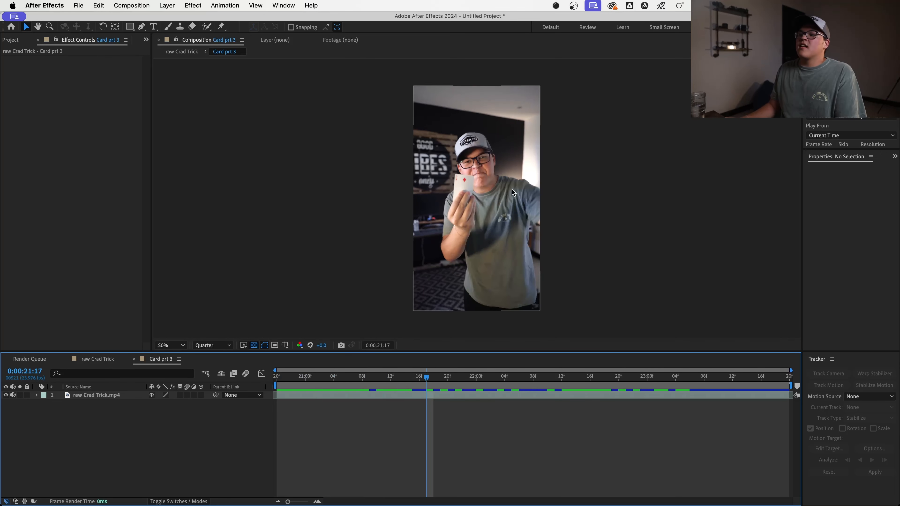
pyautogui.press('/')
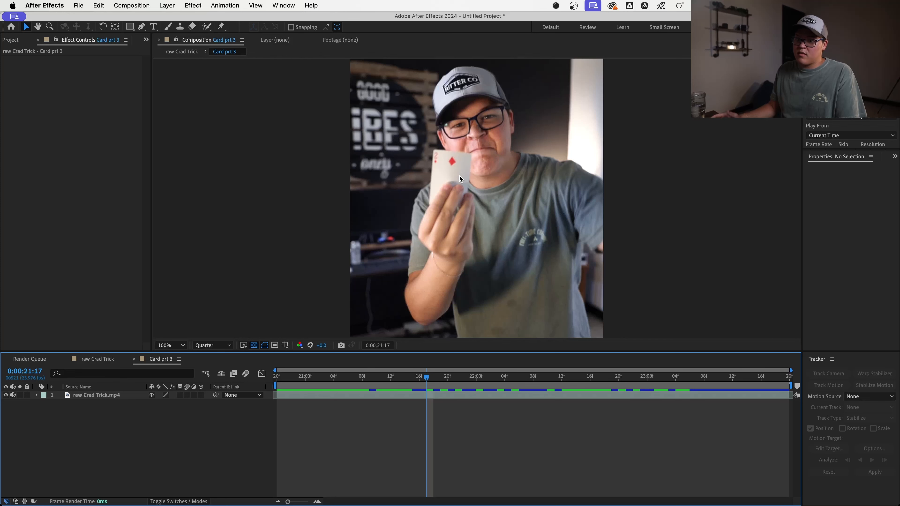
# Step: Move to 0:00:22:01 from the raw Crad Trick timeline, return to Card prt 3, and set its preview resolution to Full
pyautogui.click(106, 359)
pyautogui.moveTo(422, 382); pyautogui.dragTo(364, 401)
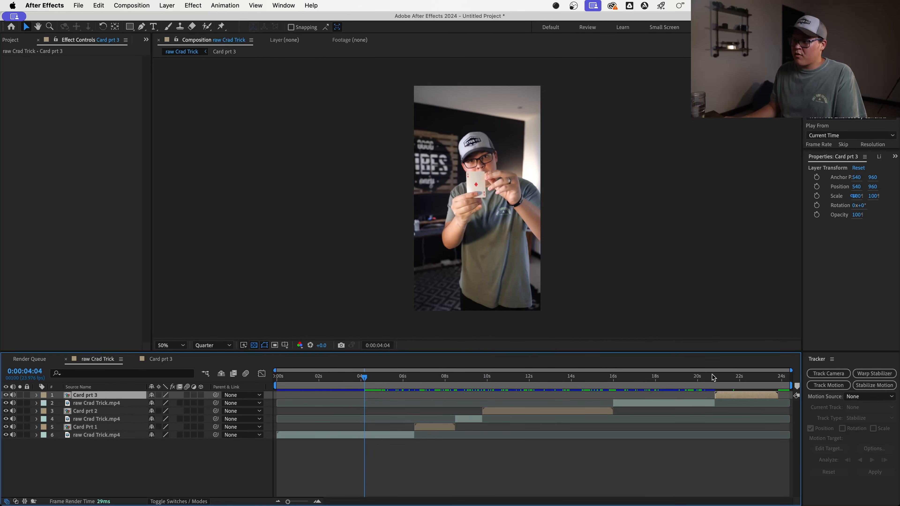
pyautogui.click(739, 378)
pyautogui.click(177, 360)
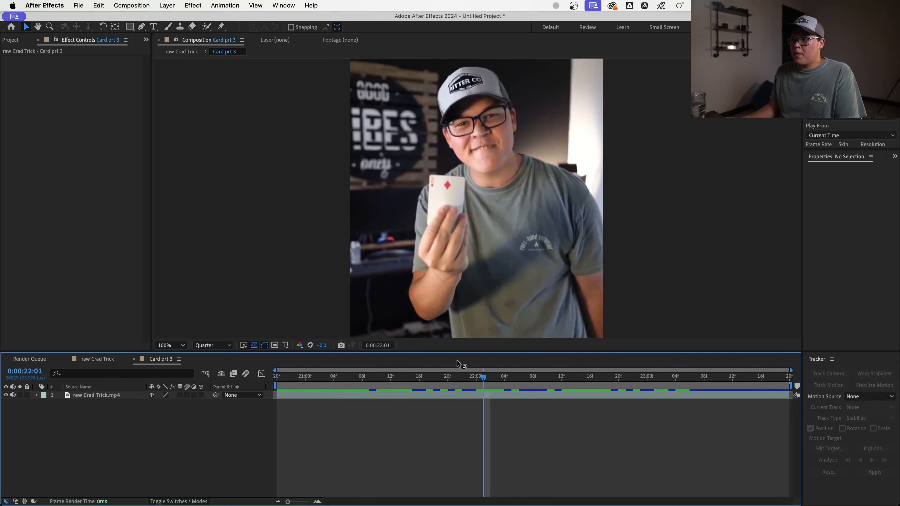
pyautogui.click(224, 345)
pyautogui.click(221, 365)
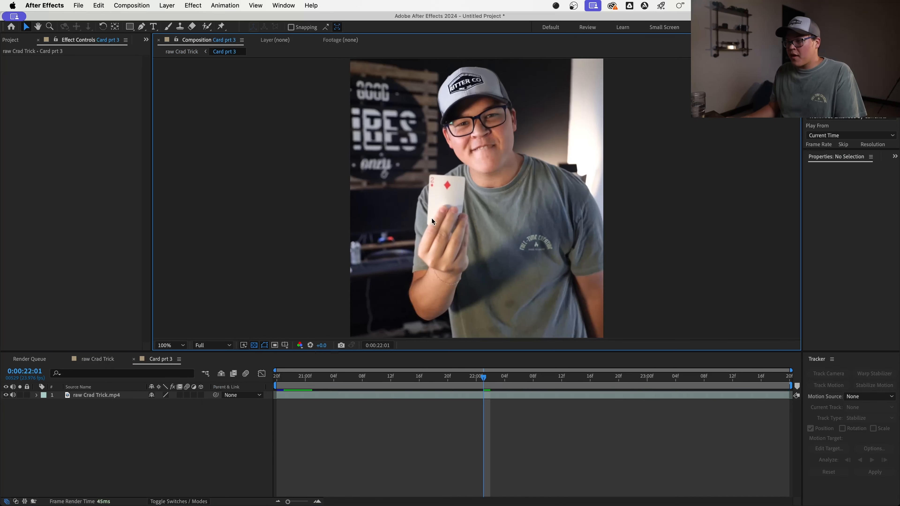
# Step: Show the whole frame and play the Card prt 3 shot from near its start, reviewing the card's movement
pyautogui.scroll(-2, 508, 248)
pyautogui.moveTo(476, 385); pyautogui.dragTo(290, 386)
pyautogui.press('space')
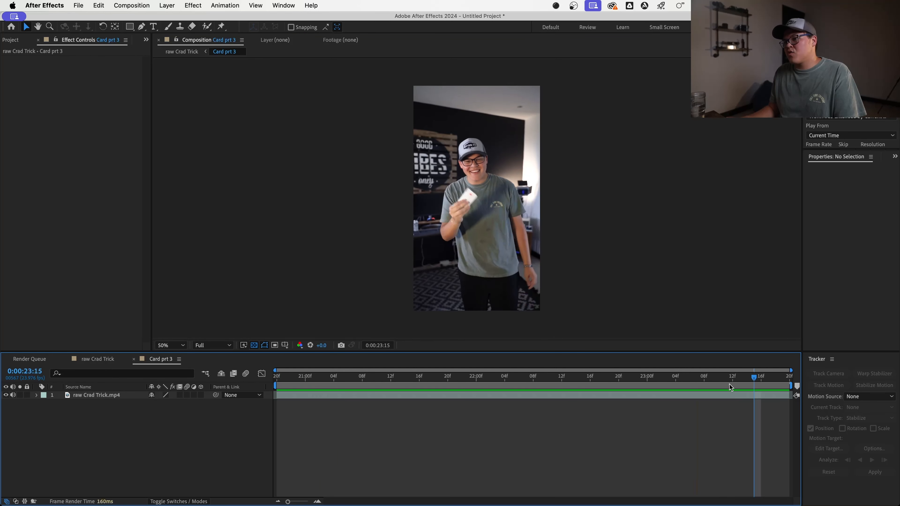
# Step: Return to the start of the Card prt 3 composition at 0:00:20:20 and add a null object
pyautogui.press('space')
pyautogui.moveTo(781, 391); pyautogui.dragTo(258, 406)
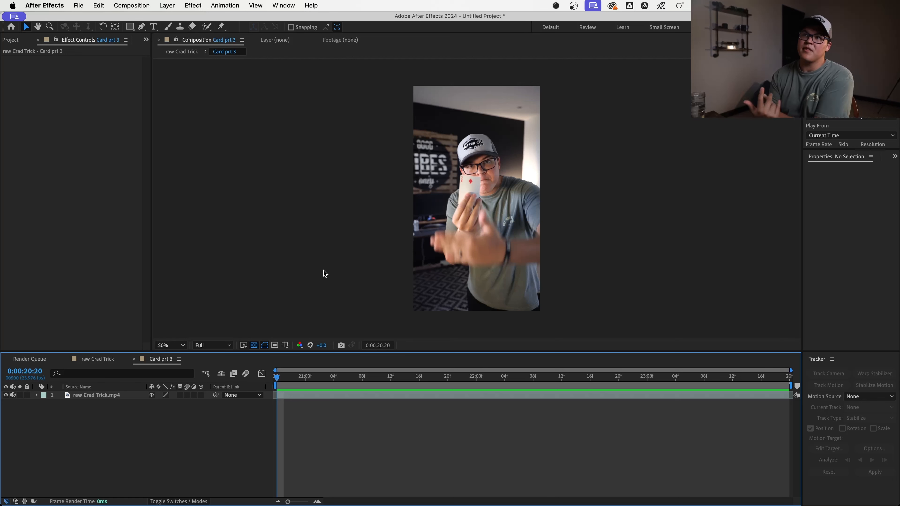
pyautogui.click(191, 6)
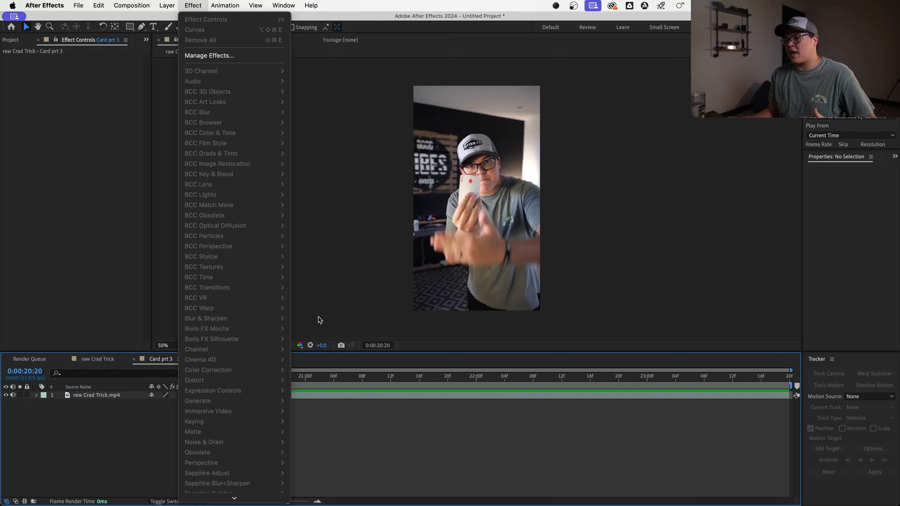
pyautogui.click(404, 393)
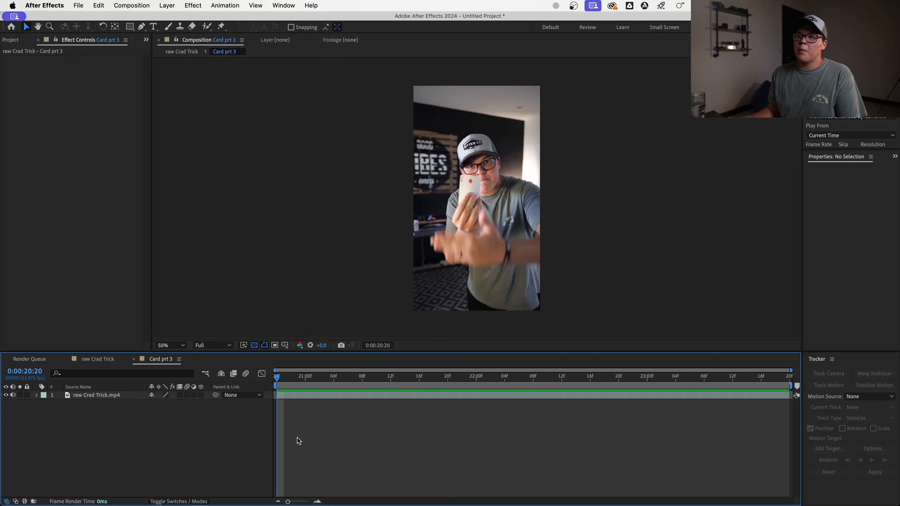
pyautogui.click(170, 8)
pyautogui.moveTo(174, 22)
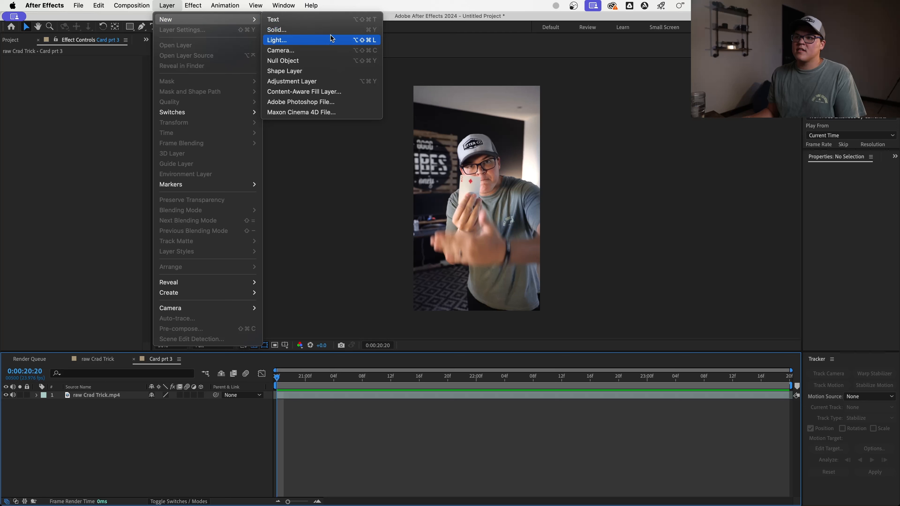
pyautogui.click(332, 60)
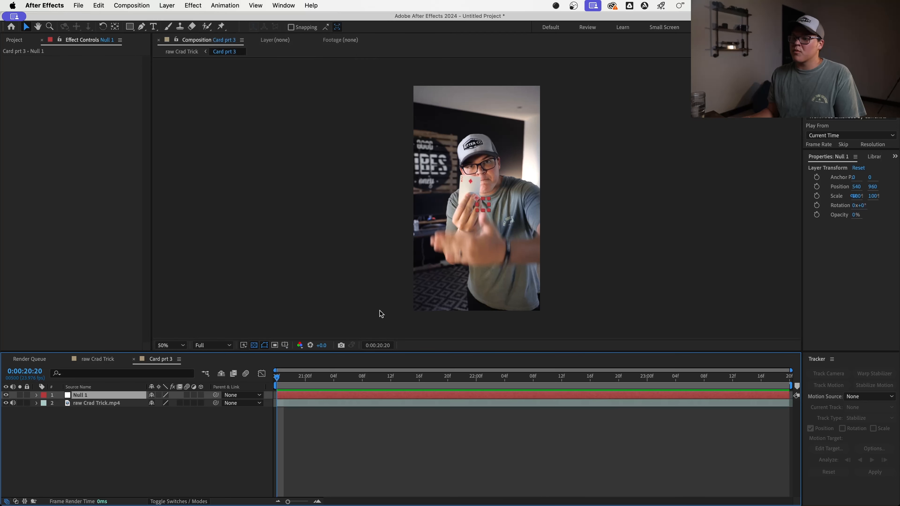
# Step: Start a Transform motion track on the raw Crad Trick.mp4 layer with both Position and Rotation enabled
pyautogui.click(376, 403)
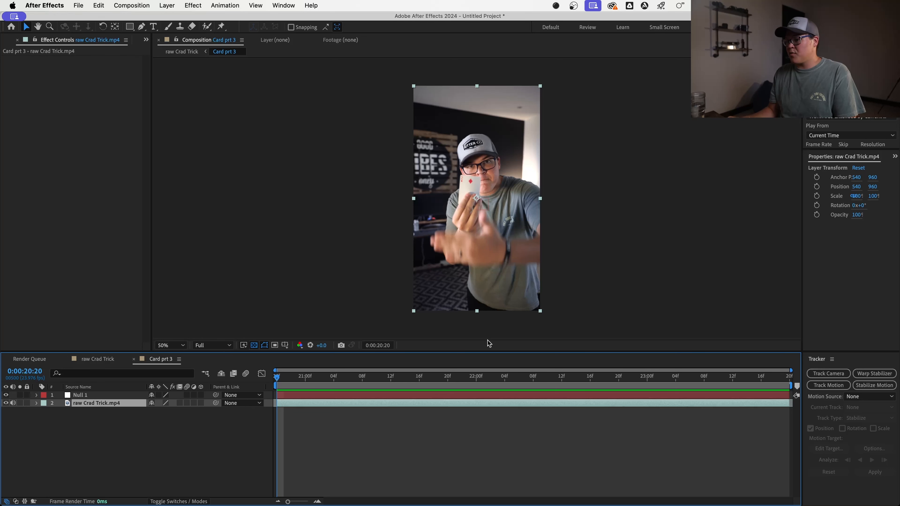
pyautogui.press('.')
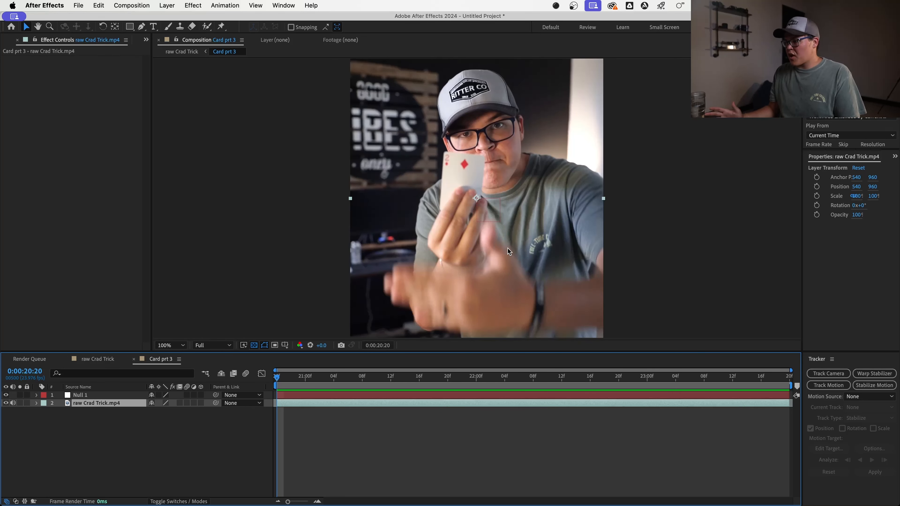
pyautogui.click(831, 386)
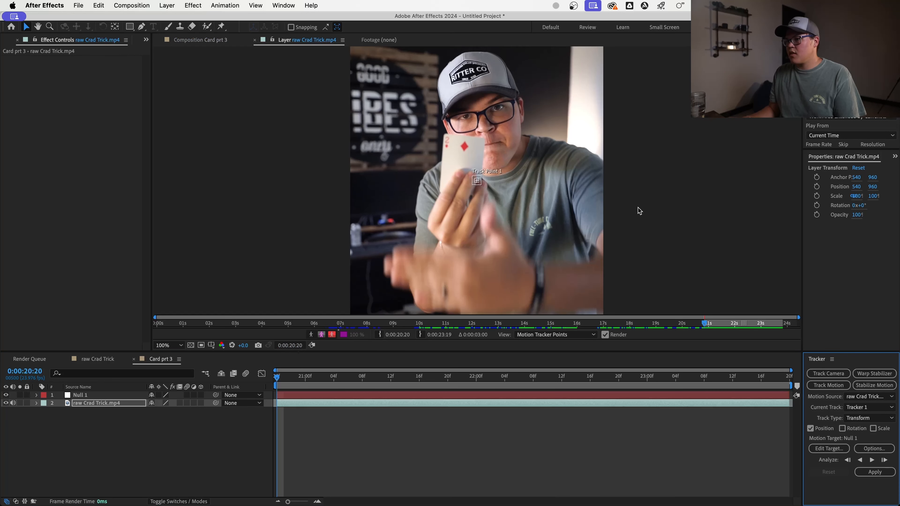
pyautogui.press('.')
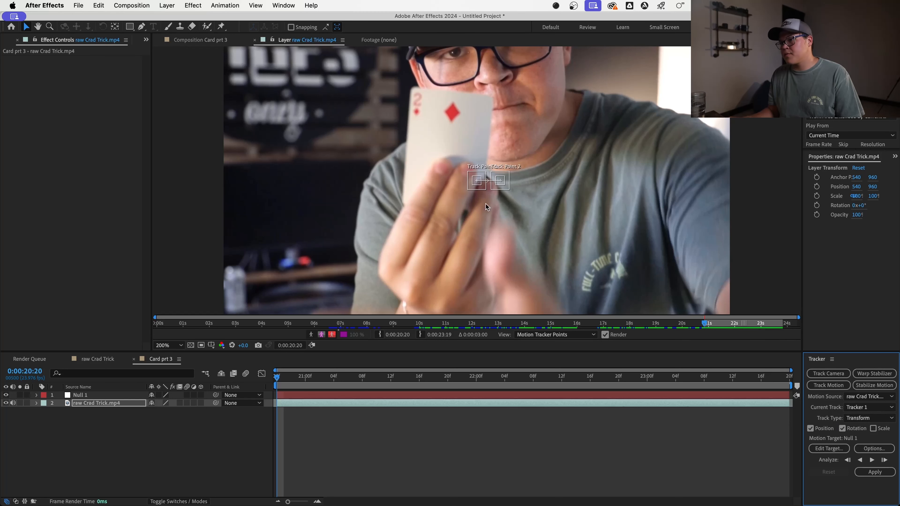
# Step: Place Track Point 1 on the card's small corner diamond and Track Point 2 around its large diamond, and analyze forward through the shot
pyautogui.scroll(1, 484, 165)
pyautogui.moveTo(485, 165); pyautogui.dragTo(465, 154)
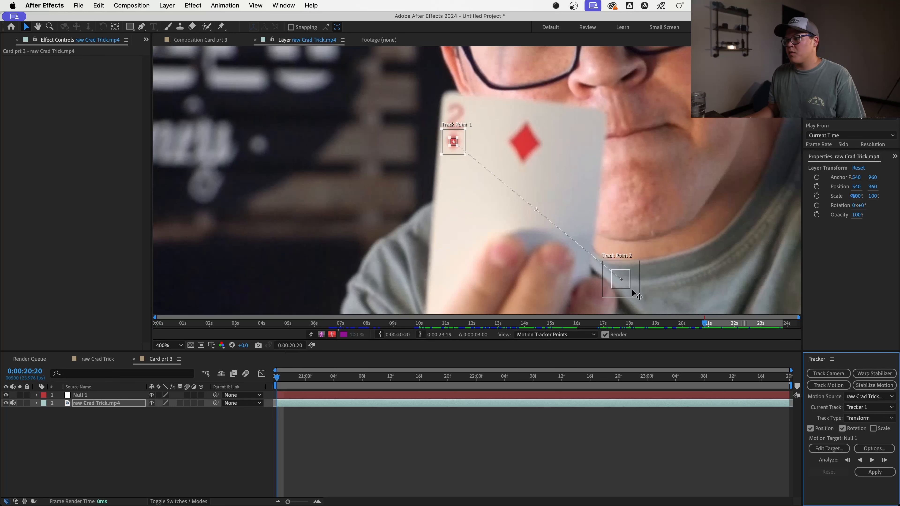
pyautogui.moveTo(632, 292); pyautogui.dragTo(537, 177)
pyautogui.press(',')
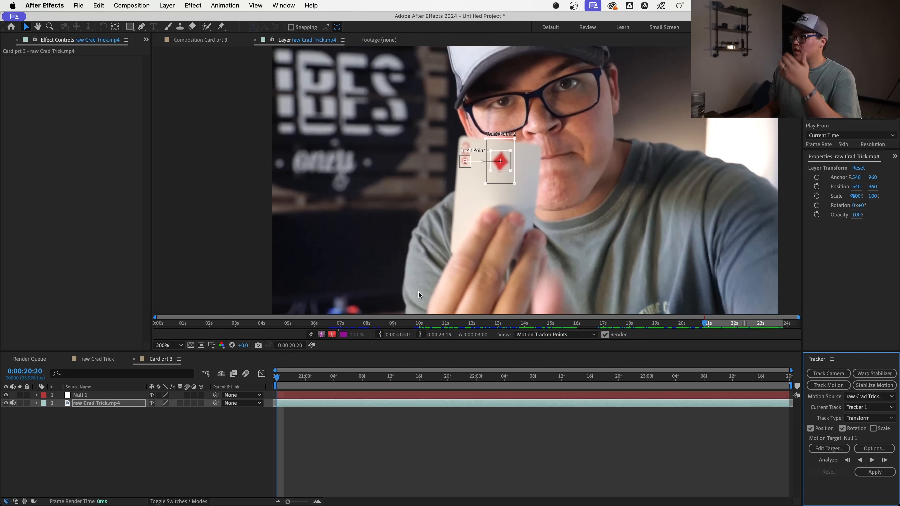
pyautogui.click(871, 462)
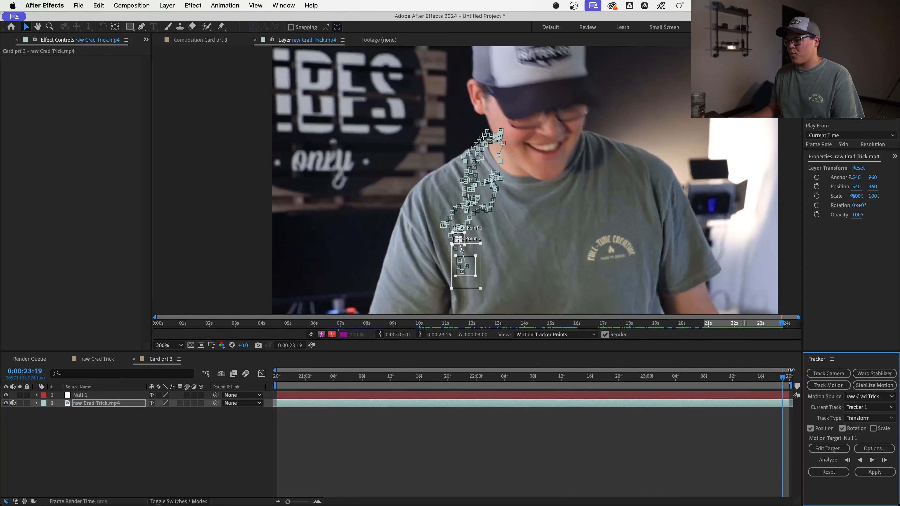
# Step: Back at 0:00:20:20, enlarge Track Point 1's feature and search regions around the card's small corner diamond
pyautogui.moveTo(782, 378); pyautogui.dragTo(278, 390)
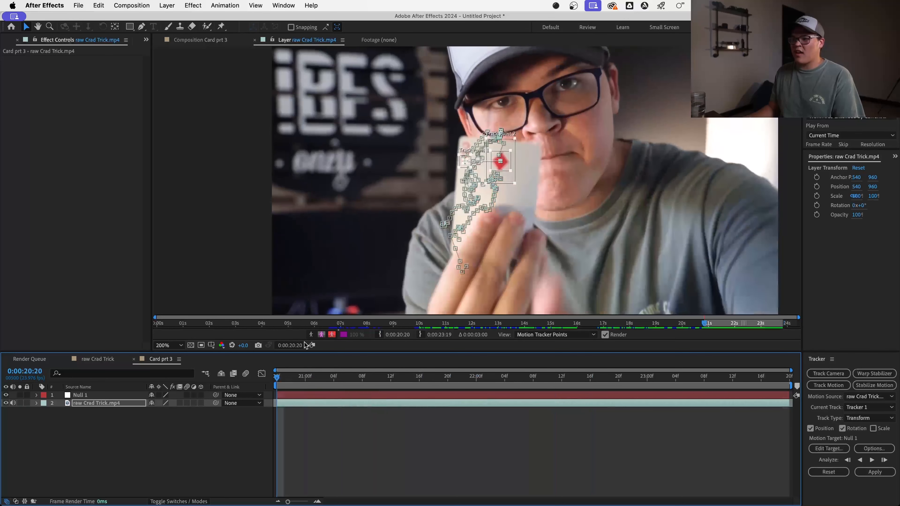
pyautogui.scroll(2, 488, 164)
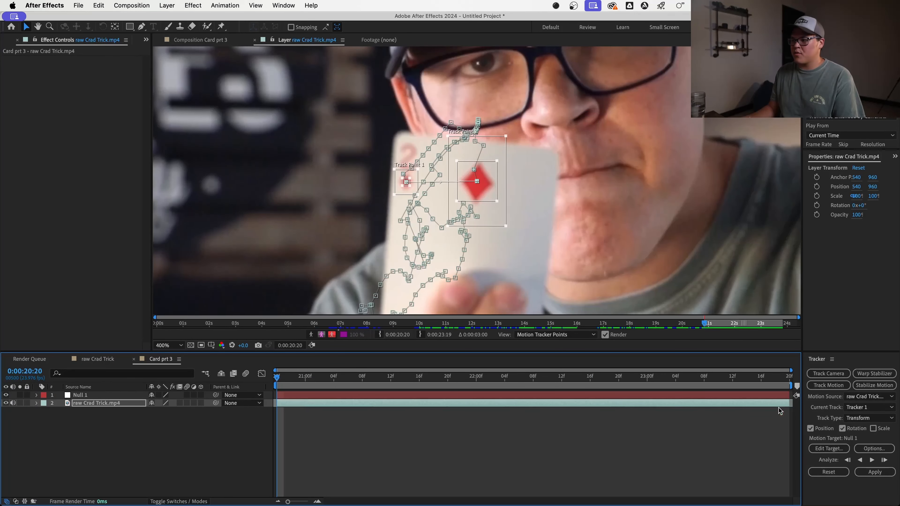
pyautogui.press('.')
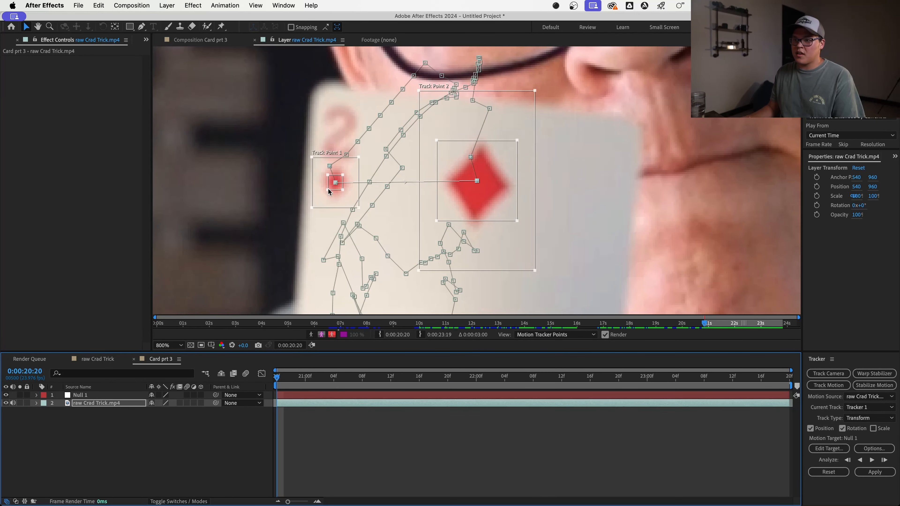
pyautogui.moveTo(328, 190); pyautogui.dragTo(309, 211)
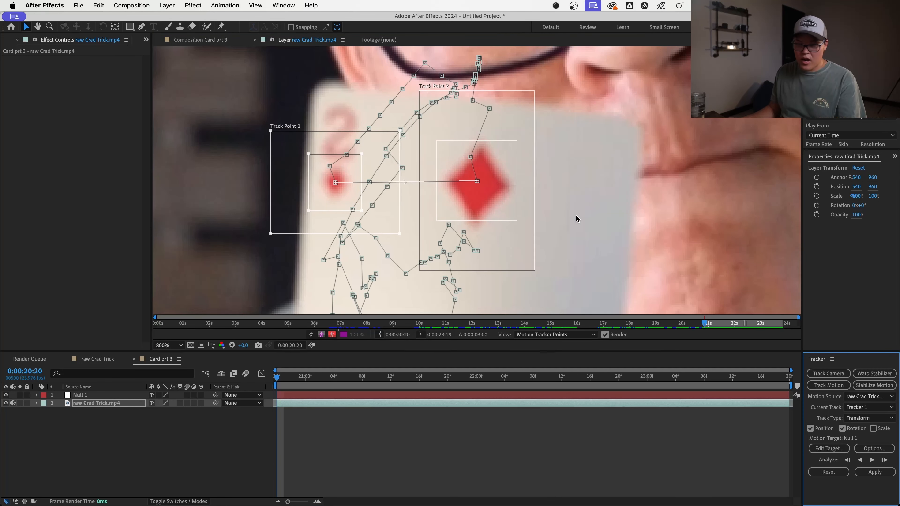
pyautogui.press(',')
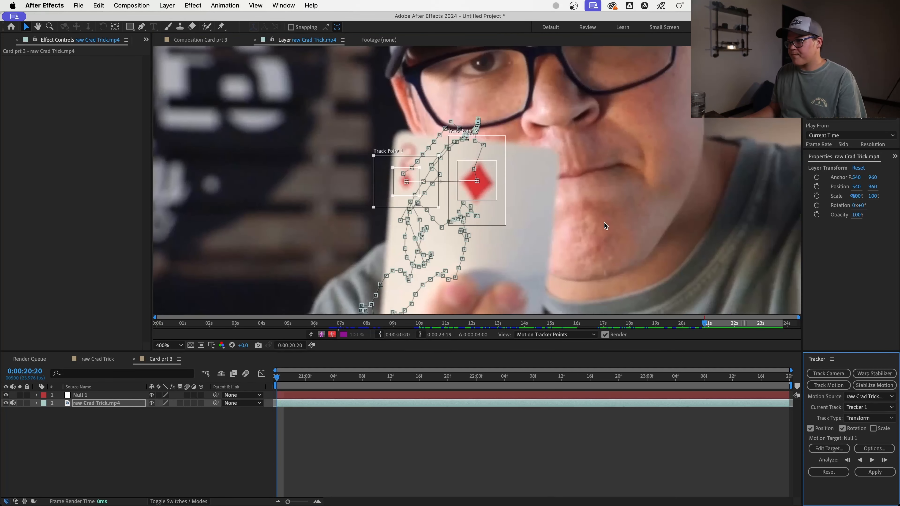
# Step: Analyze two frames forward, reveal the tracker keyframes, and delete both track points' keyframes from 0:00:20:22 onward
pyautogui.click(884, 460)
pyautogui.click(884, 459)
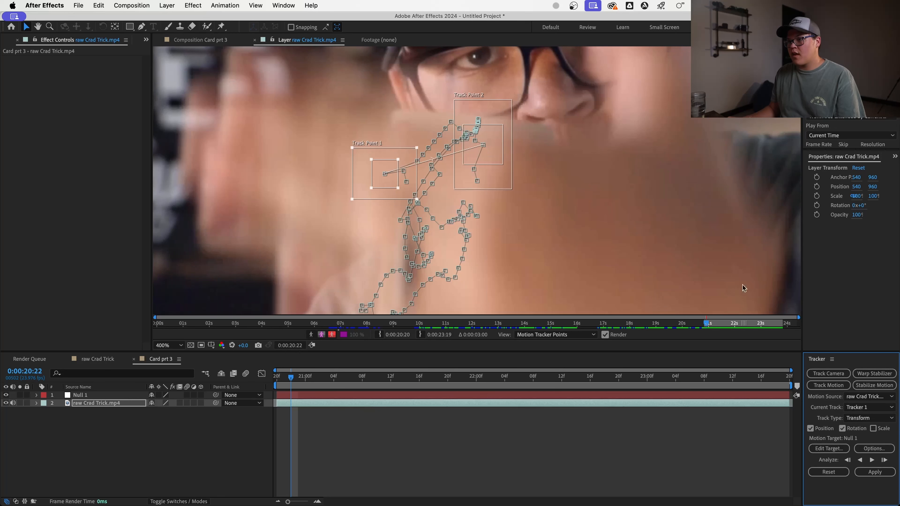
pyautogui.press('u')
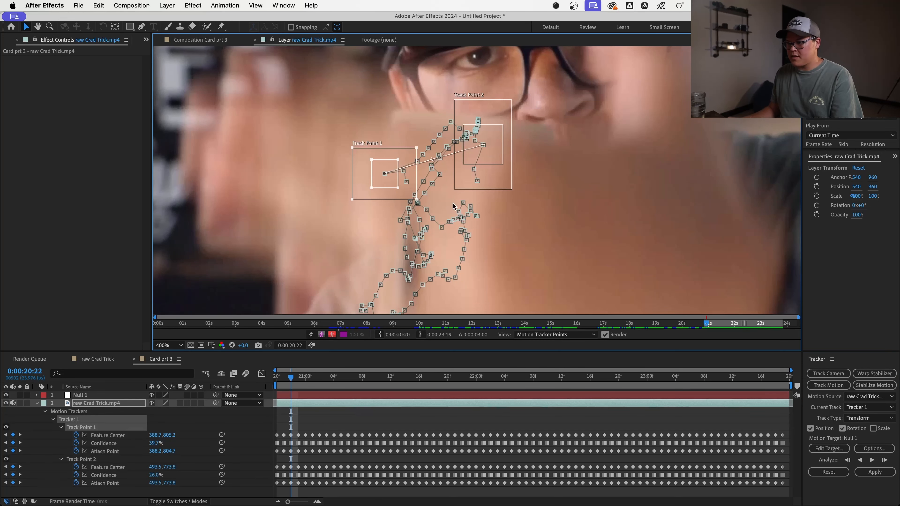
pyautogui.press(',')
pyautogui.moveTo(786, 430); pyautogui.dragTo(291, 496)
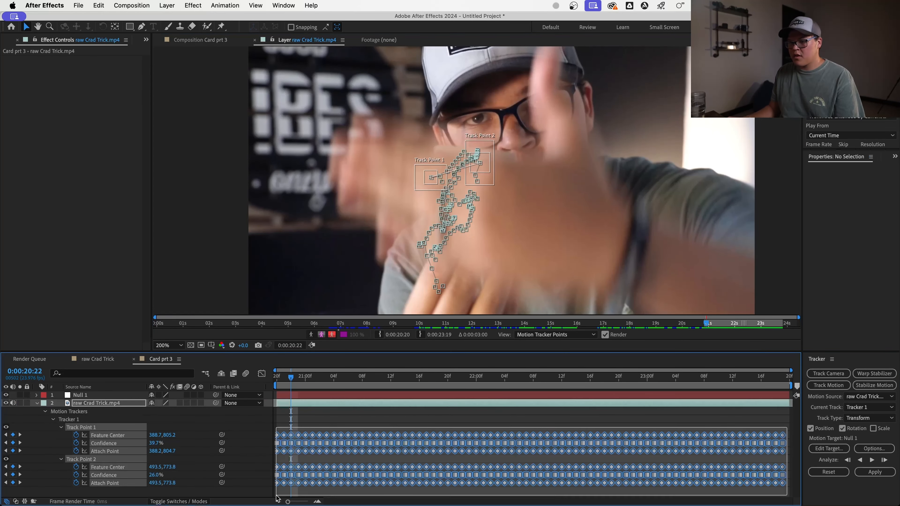
pyautogui.press('Delete')
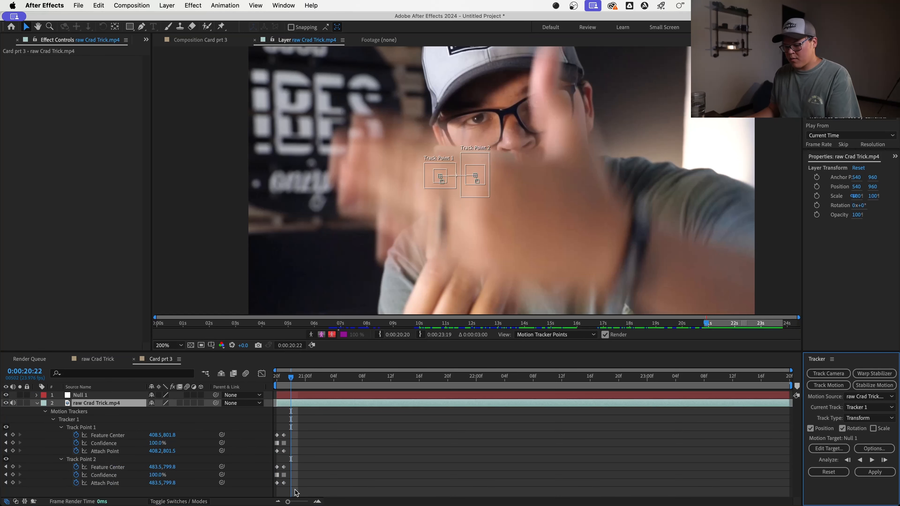
# Step: Step past the frames where the hand covers the card and realign both track points with their diamonds at 0:00:21:00
pyautogui.press('pageup')
pyautogui.press('pagedown')
pyautogui.press('pagedown')
pyautogui.press('pagedown')
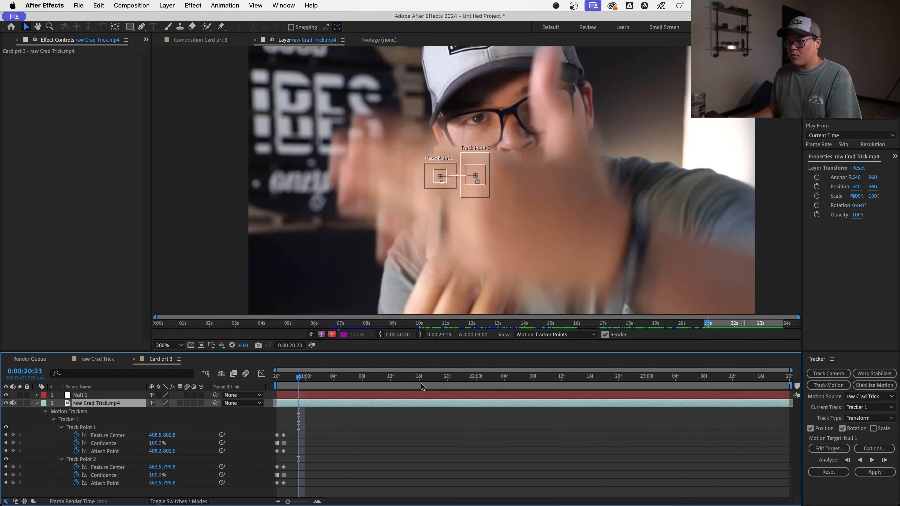
pyautogui.press('.')
pyautogui.moveTo(482, 202); pyautogui.dragTo(487, 165)
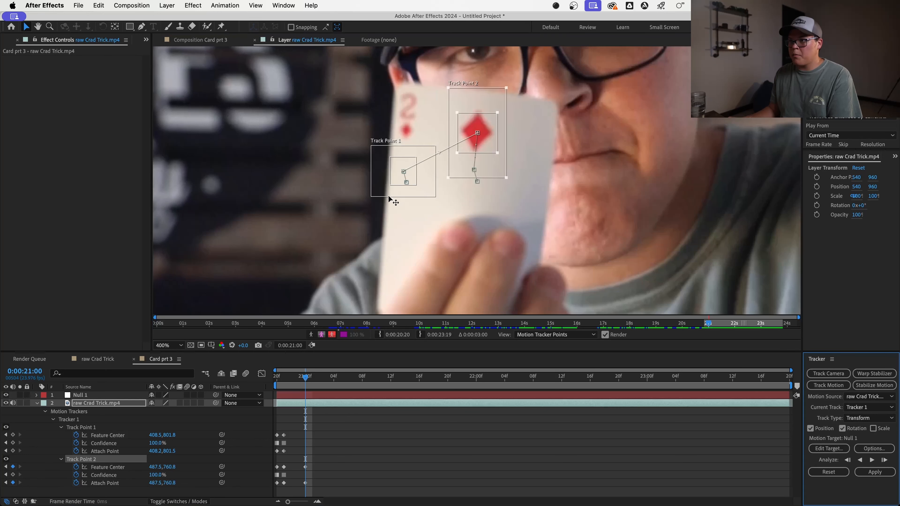
pyautogui.moveTo(380, 190); pyautogui.dragTo(383, 148)
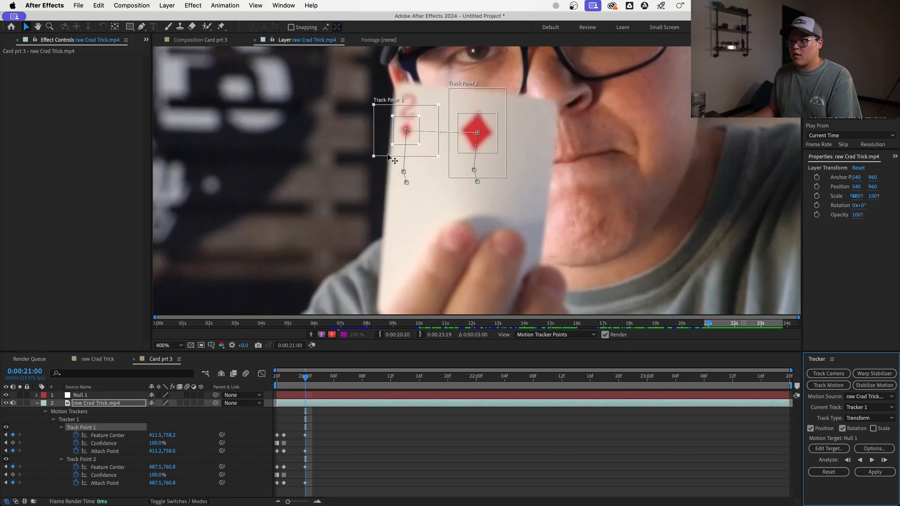
# Step: Position Track Point 2 on the card's large diamond one frame earlier at 0:00:20:23, and return to 0:00:21:00
pyautogui.press('pageup')
pyautogui.click(487, 180)
pyautogui.moveTo(487, 179); pyautogui.dragTo(485, 181)
pyautogui.press('pagedown')
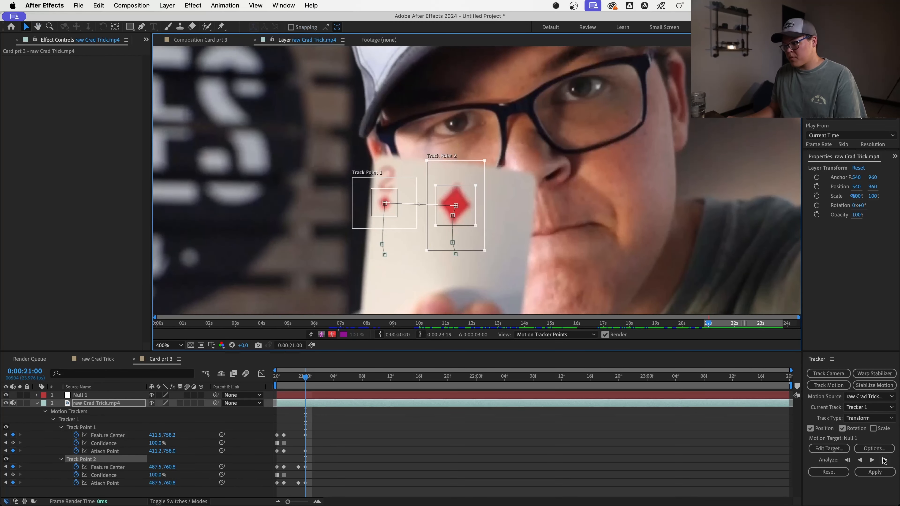
# Step: Analyze the card track frame by frame from 0:00:21:00 to 0:00:21:13, and continue with a continuous forward analysis to 0:00:22:02
pyautogui.click(883, 460)
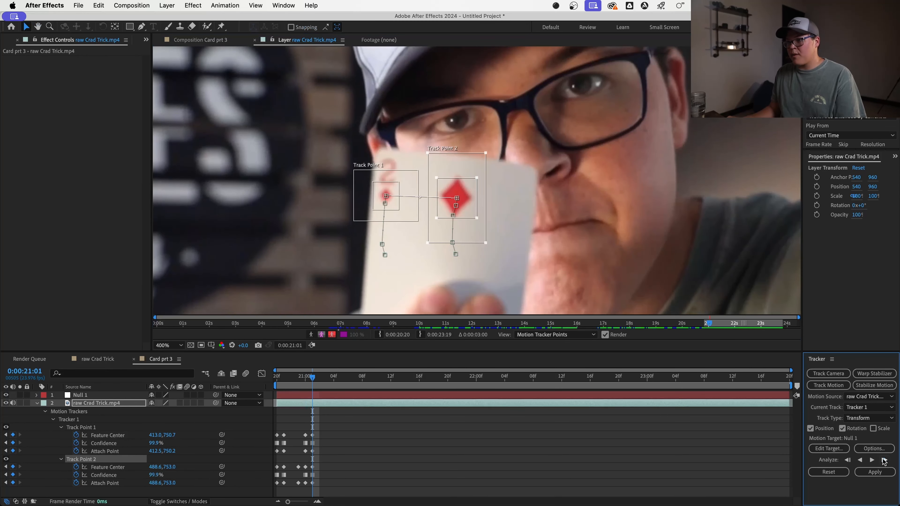
pyautogui.click(883, 459)
pyautogui.click(883, 460)
pyautogui.click(883, 460)
pyautogui.click(883, 460)
pyautogui.click(883, 460)
pyautogui.click(883, 460)
pyautogui.click(883, 459)
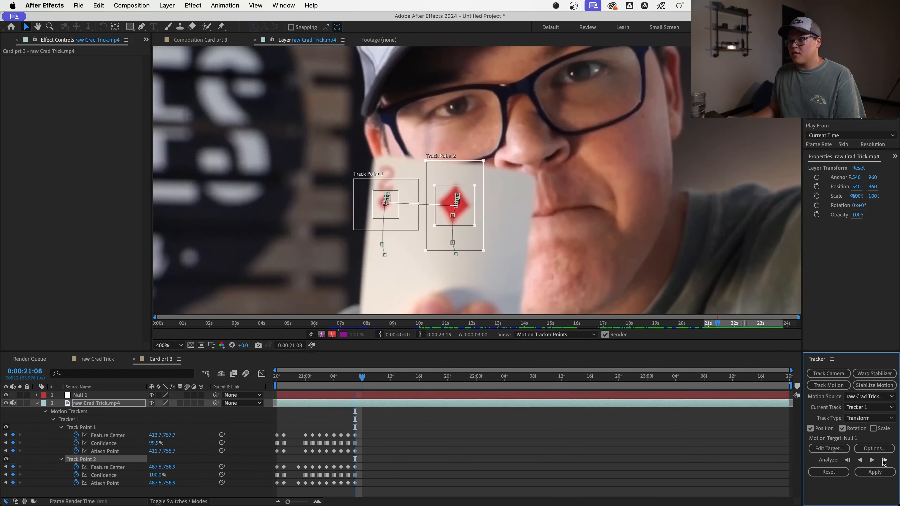
pyautogui.click(883, 460)
pyautogui.click(883, 459)
pyautogui.click(883, 459)
pyautogui.click(884, 460)
pyautogui.click(883, 460)
pyautogui.press(',')
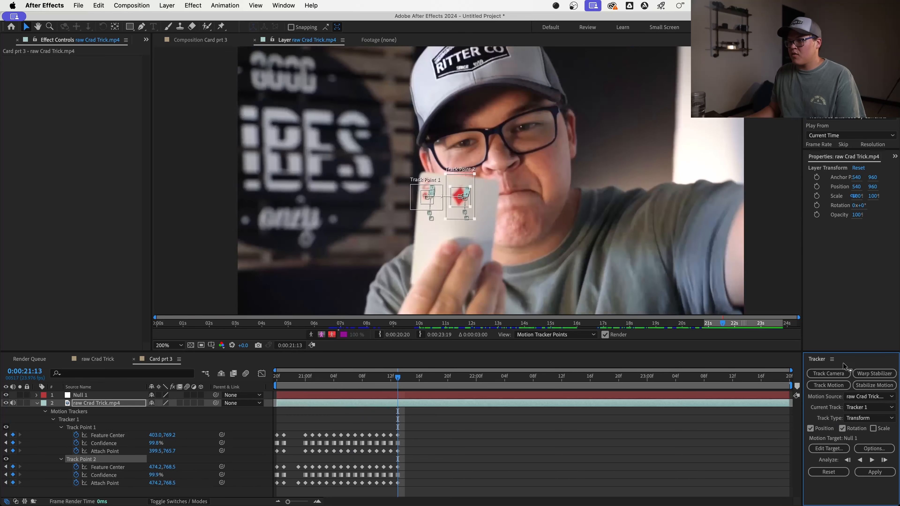
pyautogui.click(872, 459)
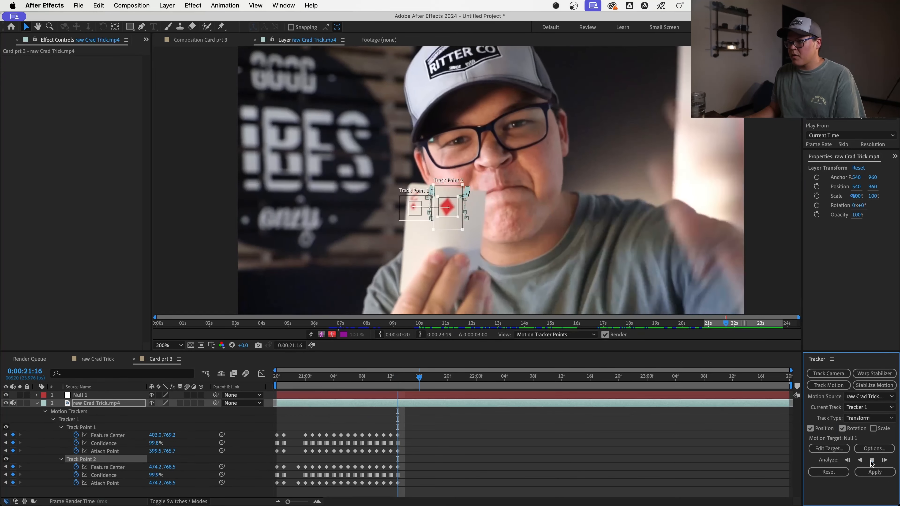
# Step: Step back to 0:00:21:17, realign both track points with their diamonds on the card, and analyze one frame forward
pyautogui.press('.')
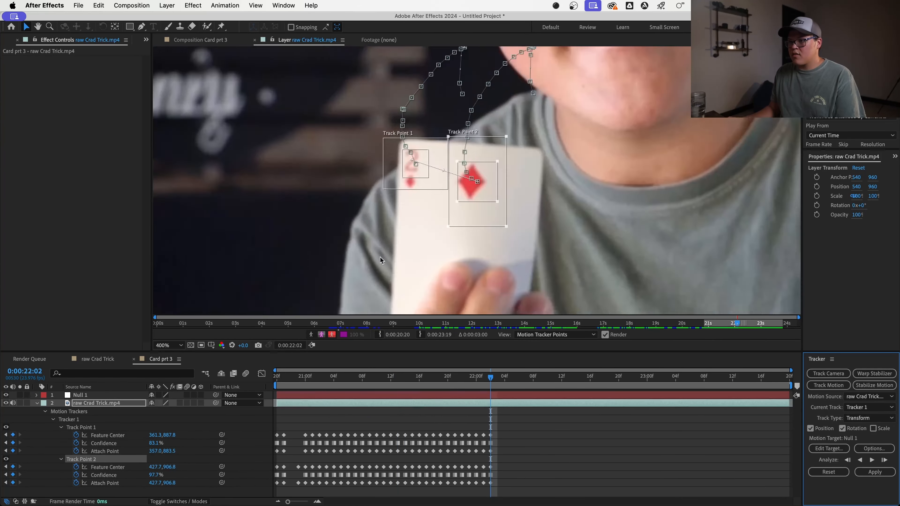
pyautogui.moveTo(381, 253); pyautogui.dragTo(485, 184)
pyautogui.moveTo(523, 91); pyautogui.dragTo(501, 145)
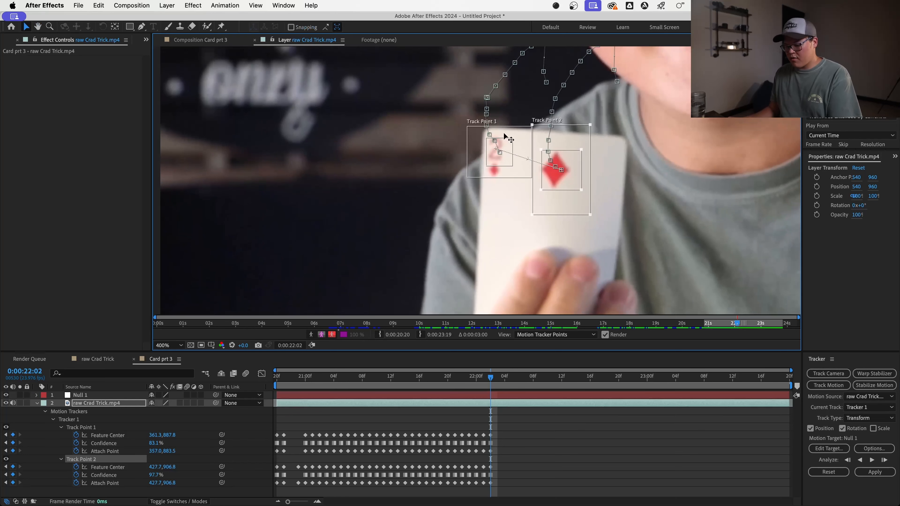
pyautogui.press('pageup')
pyautogui.press('pageup')
pyautogui.press('pageup')
pyautogui.press('pageup')
pyautogui.press('pageup')
pyautogui.press('pageup')
pyautogui.press('pageup')
pyautogui.press('pageup')
pyautogui.press('pageup')
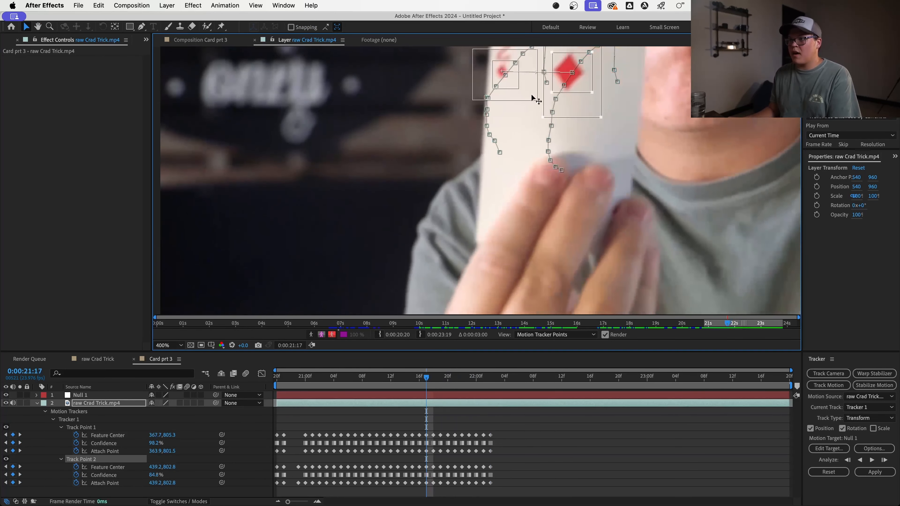
pyautogui.moveTo(538, 85); pyautogui.dragTo(450, 192)
pyautogui.press('pageup')
pyautogui.press('pagedown')
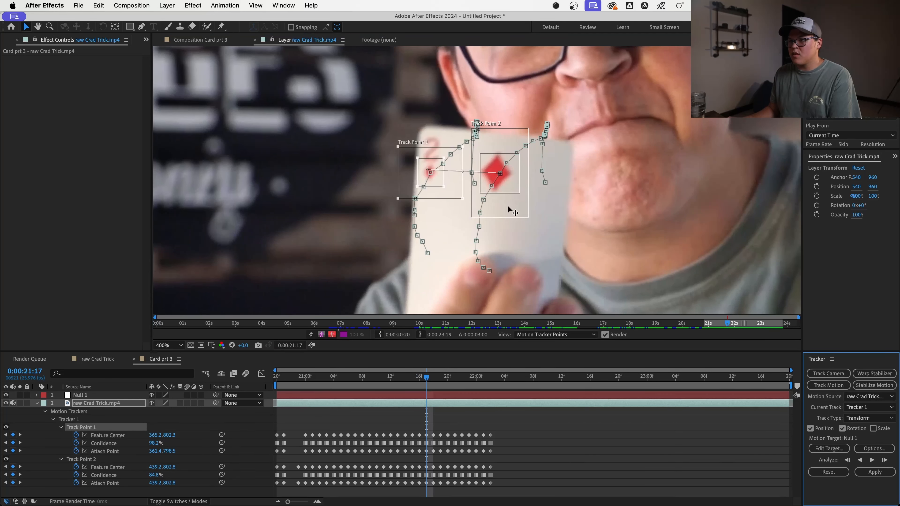
pyautogui.moveTo(508, 206); pyautogui.dragTo(504, 205)
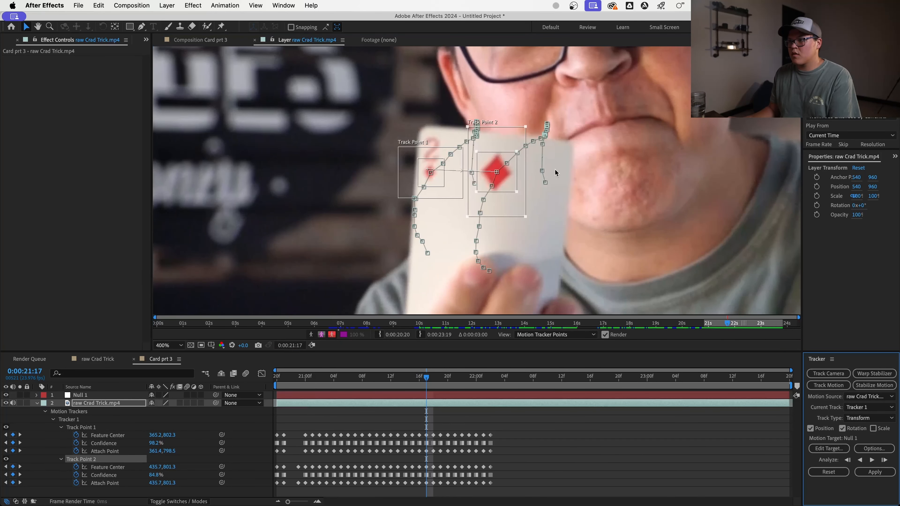
pyautogui.click(883, 460)
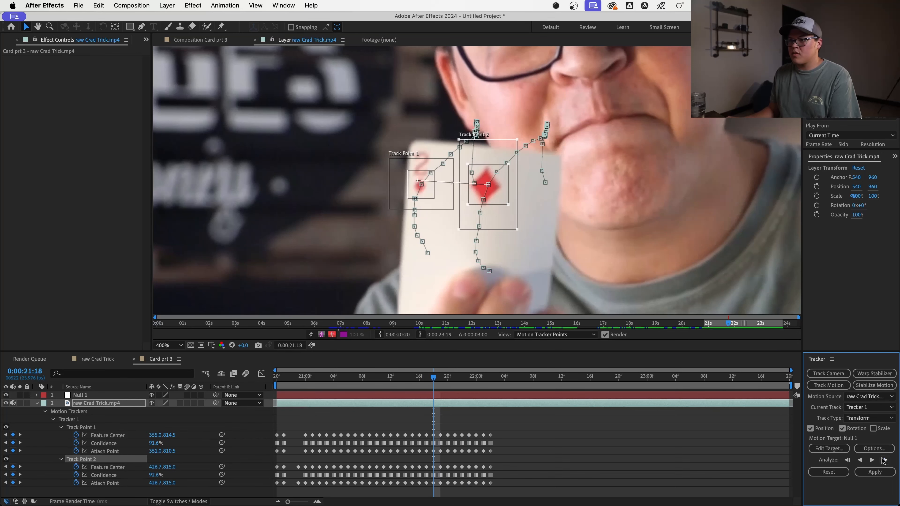
# Step: Analyze the card track forward frame by frame from 0:00:21:18 to 0:00:21:22
pyautogui.click(883, 460)
pyautogui.click(883, 460)
pyautogui.click(883, 460)
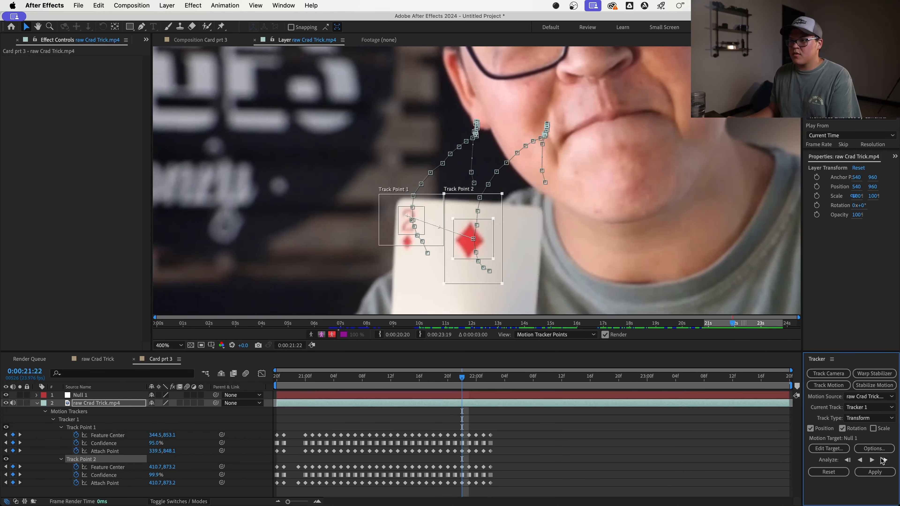
pyautogui.click(883, 460)
# Step: Return to 0:00:21:20, realign Track Point 1 with the card's small diamond, and analyze frame by frame to 0:00:21:22
pyautogui.press('super+Left')
pyautogui.press('super+Left')
pyautogui.press('super+Left')
pyautogui.press('super+Right')
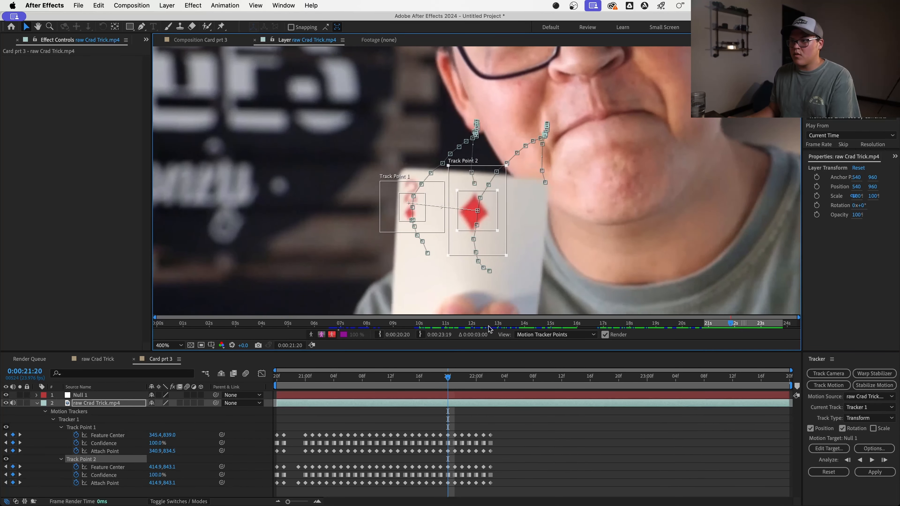
pyautogui.moveTo(430, 220); pyautogui.dragTo(427, 226)
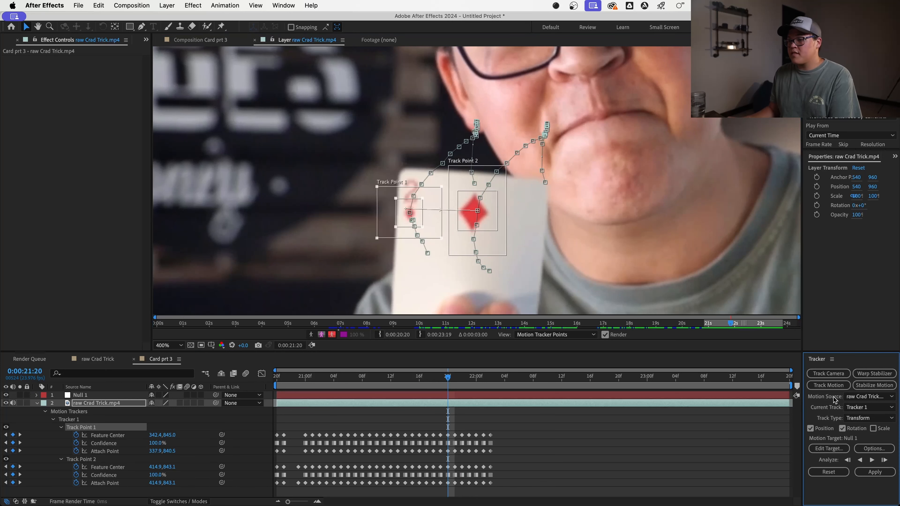
pyautogui.click(884, 460)
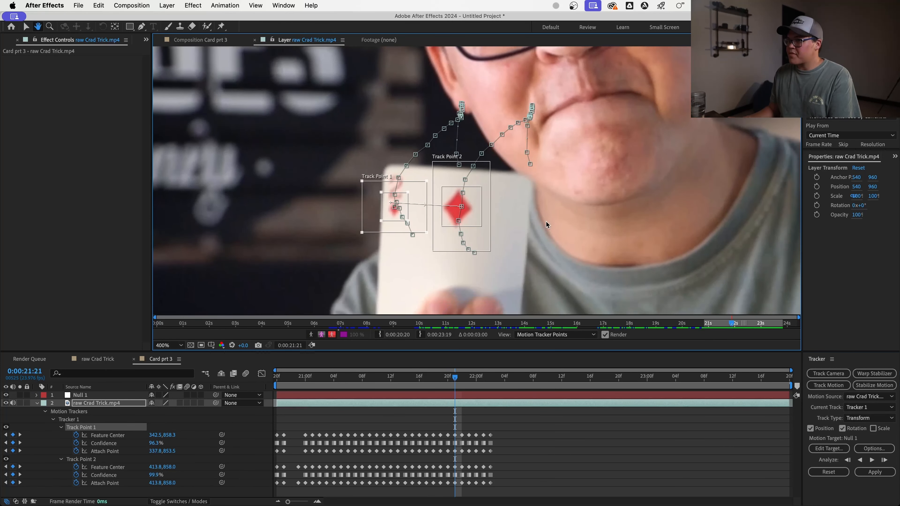
pyautogui.click(884, 460)
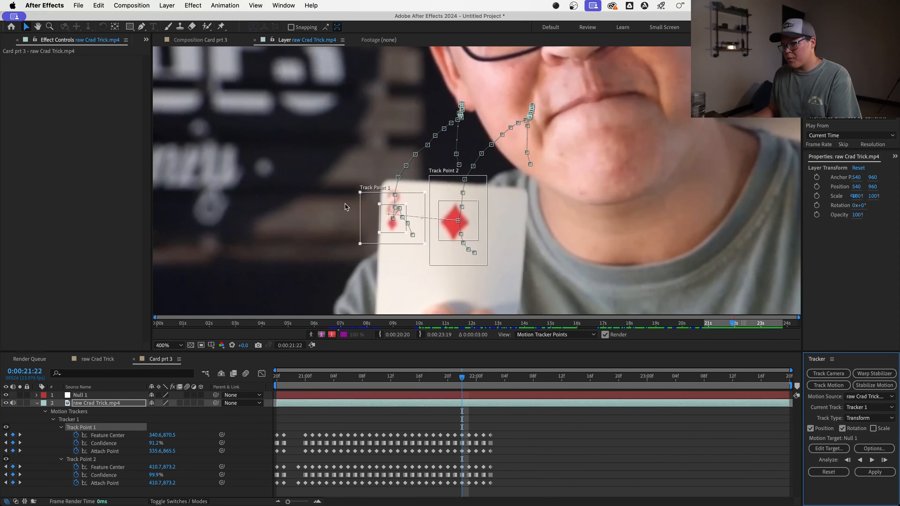
# Step: Realign both track points with their diamonds at 0:00:21:22, analyze one frame forward, and fine-tune both points at 0:00:21:23
pyautogui.moveTo(391, 217); pyautogui.dragTo(391, 223)
pyautogui.moveTo(456, 255); pyautogui.dragTo(458, 257)
pyautogui.click(883, 460)
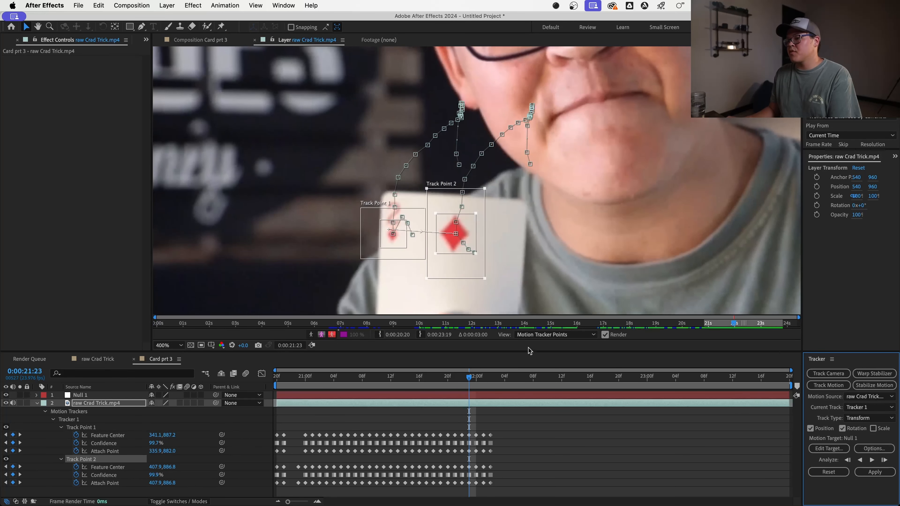
pyautogui.moveTo(368, 240); pyautogui.dragTo(367, 241)
pyautogui.moveTo(474, 273); pyautogui.dragTo(473, 273)
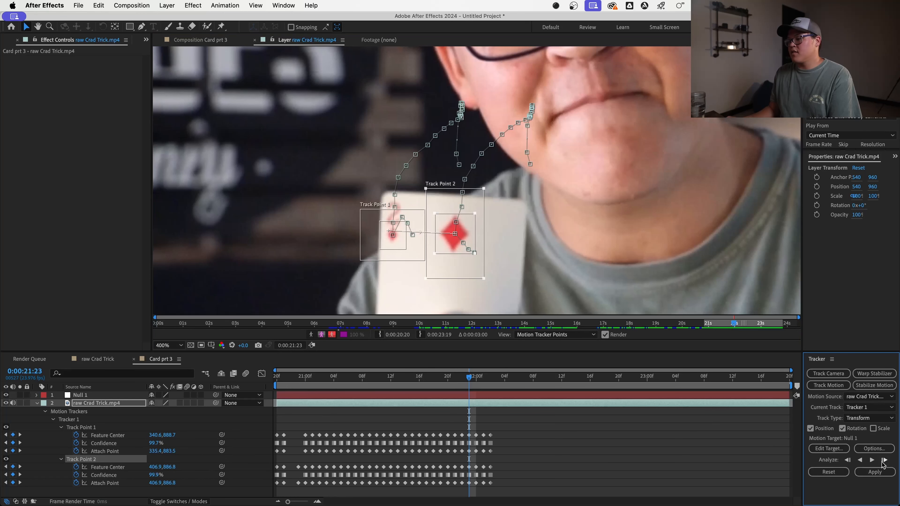
# Step: Analyze the card track forward frame by frame from 0:00:21:23 to 0:00:22:10
pyautogui.click(884, 460)
pyautogui.click(883, 460)
pyautogui.click(883, 459)
pyautogui.click(883, 459)
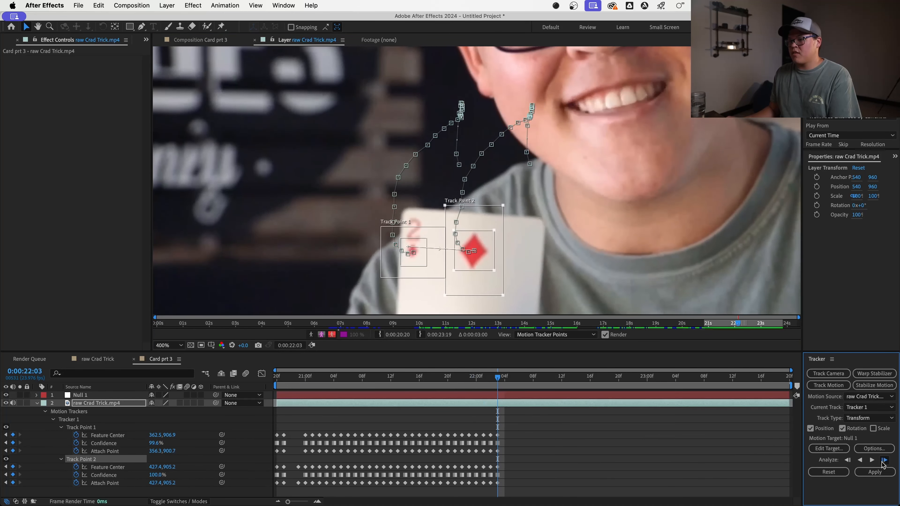
pyautogui.click(884, 460)
pyautogui.click(884, 460)
pyautogui.click(884, 460)
pyautogui.click(884, 459)
pyautogui.click(884, 460)
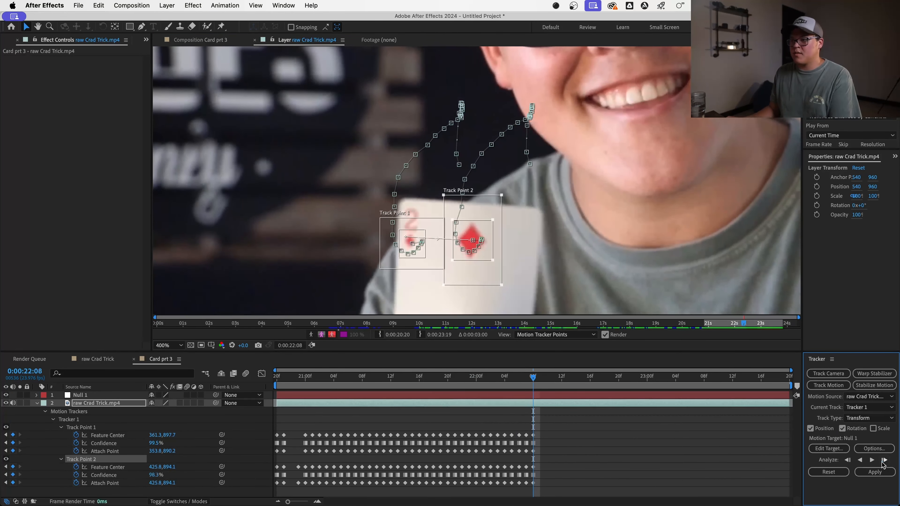
pyautogui.click(884, 460)
pyautogui.click(883, 460)
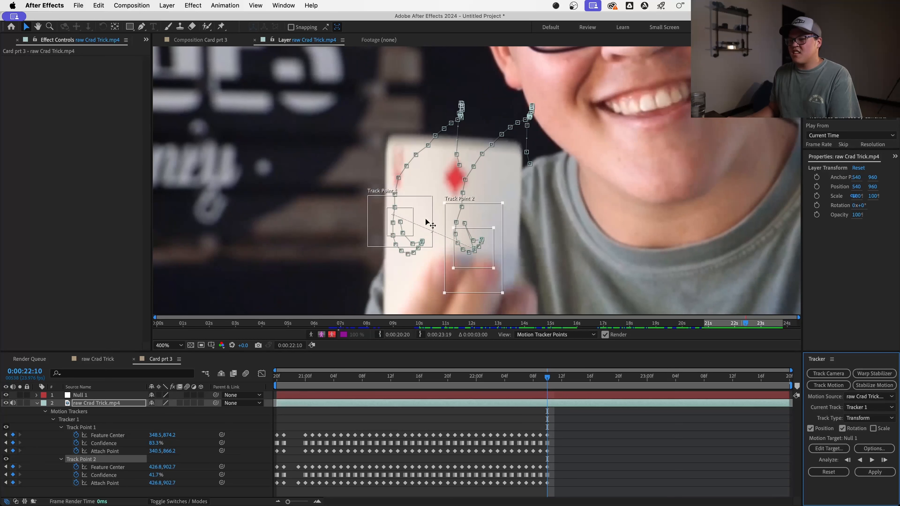
# Step: Realign both track points with their diamonds at 0:00:22:10, analyze forward to 0:00:22:11, and realign them there as well
pyautogui.moveTo(426, 219); pyautogui.dragTo(423, 176)
pyautogui.moveTo(492, 214); pyautogui.dragTo(471, 140)
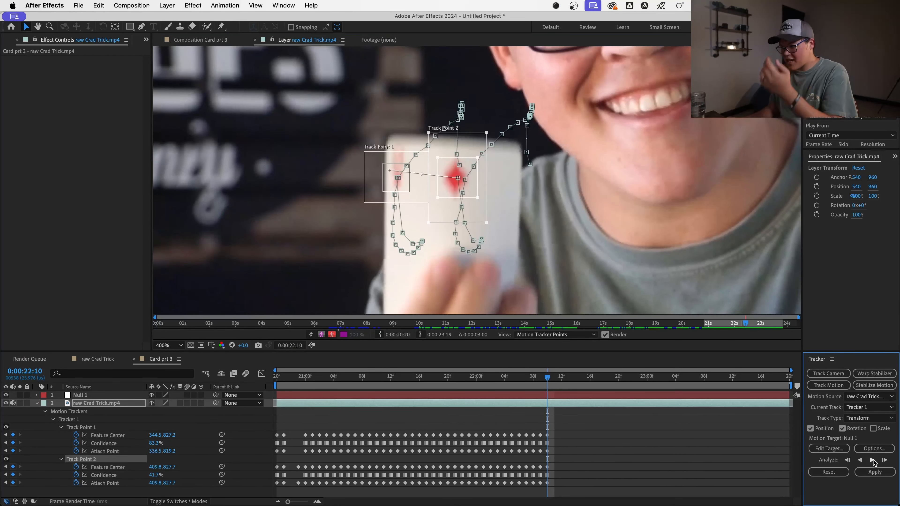
pyautogui.click(872, 460)
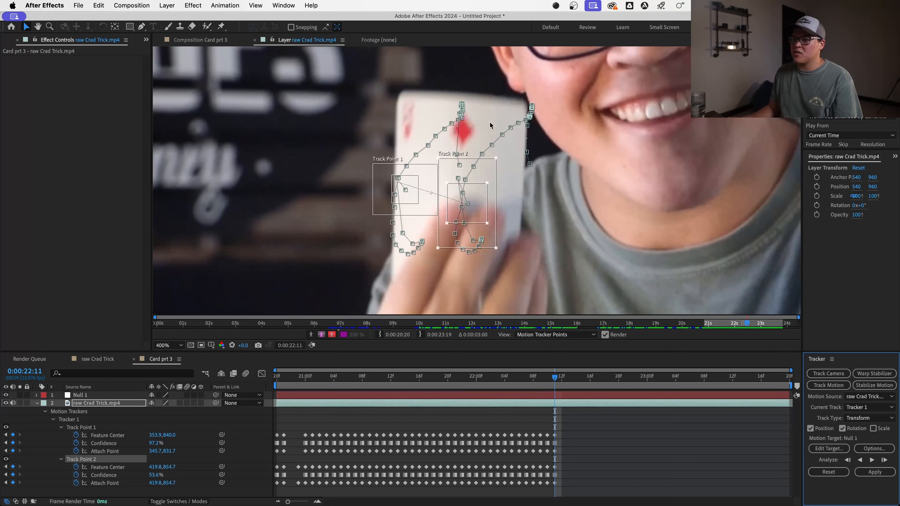
pyautogui.moveTo(490, 174); pyautogui.dragTo(485, 100)
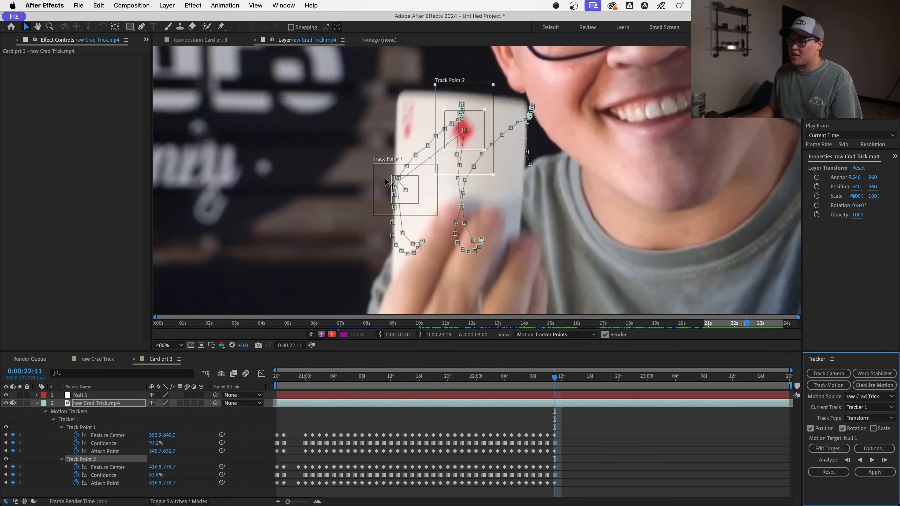
pyautogui.moveTo(381, 191); pyautogui.dragTo(383, 131)
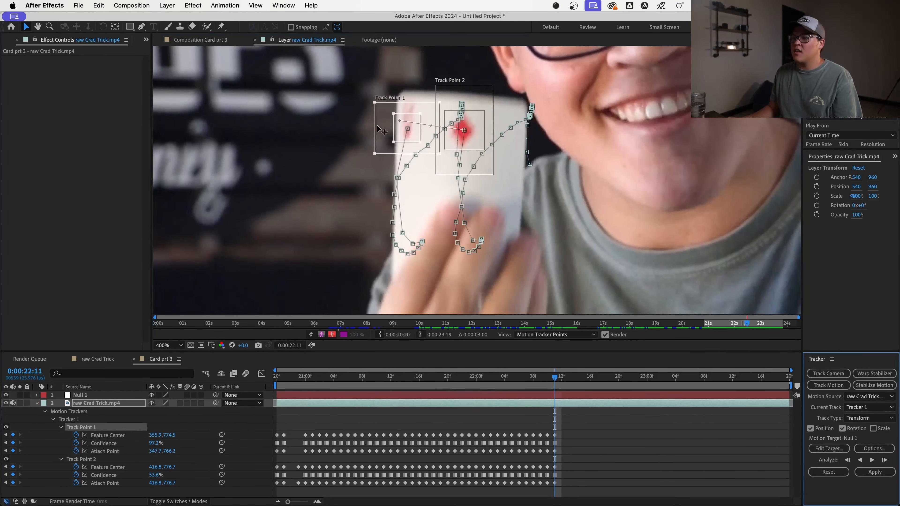
# Step: Advance to 0:00:22:12, place both track points on their diamonds, and analyze frame by frame to 0:00:22:15
pyautogui.press('pagedown')
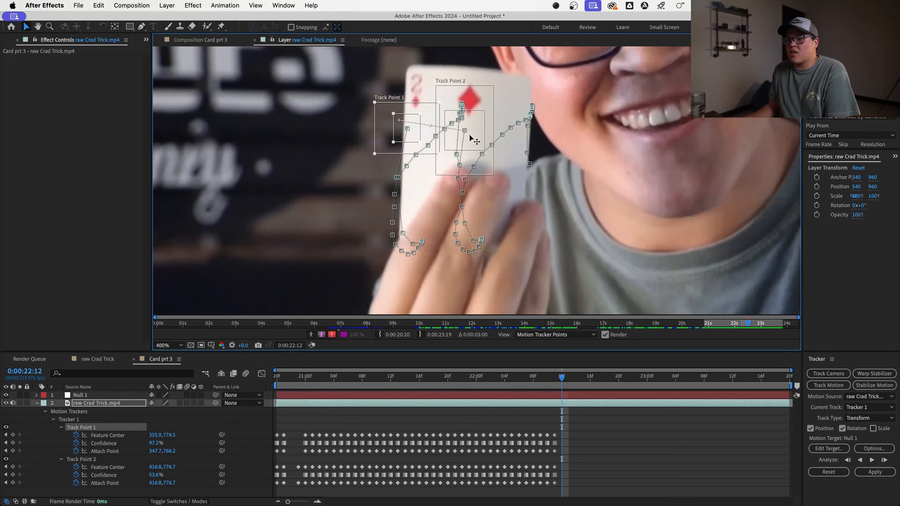
pyautogui.moveTo(383, 137); pyautogui.dragTo(487, 63)
pyautogui.scroll(3, 487, 64)
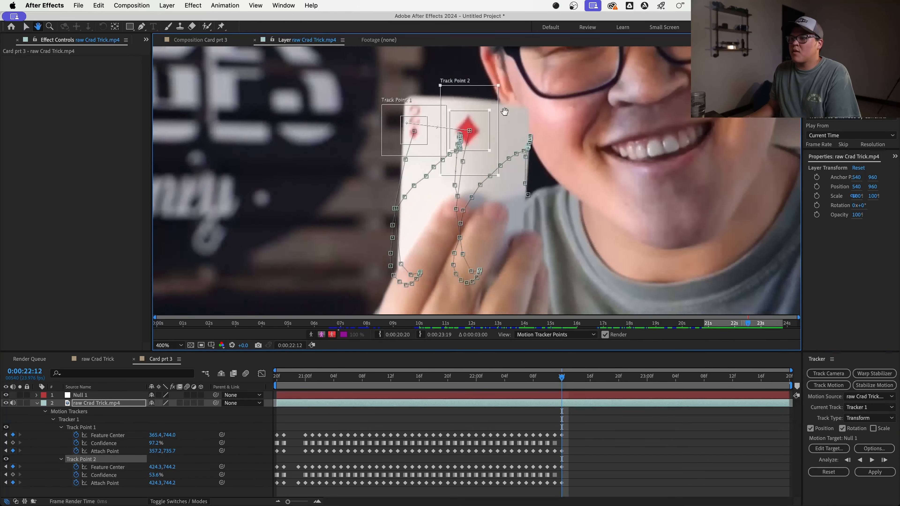
pyautogui.click(884, 460)
pyautogui.click(884, 460)
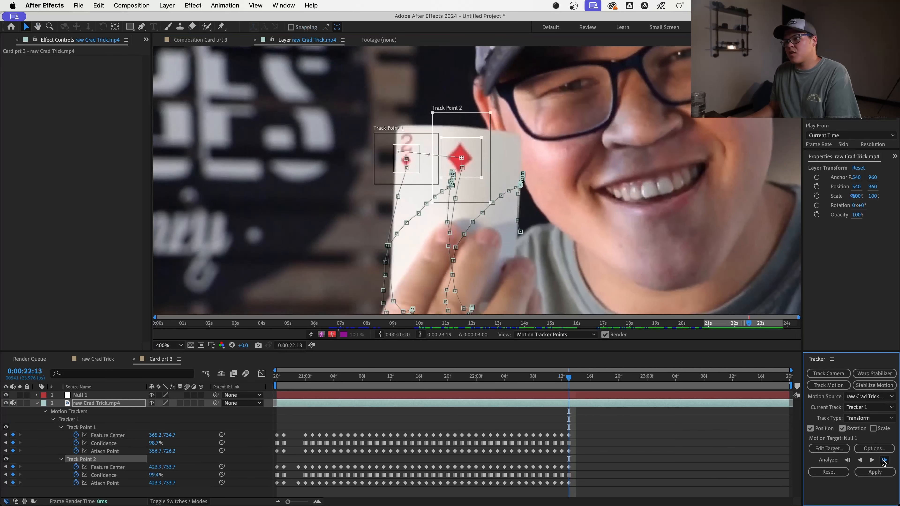
pyautogui.click(884, 461)
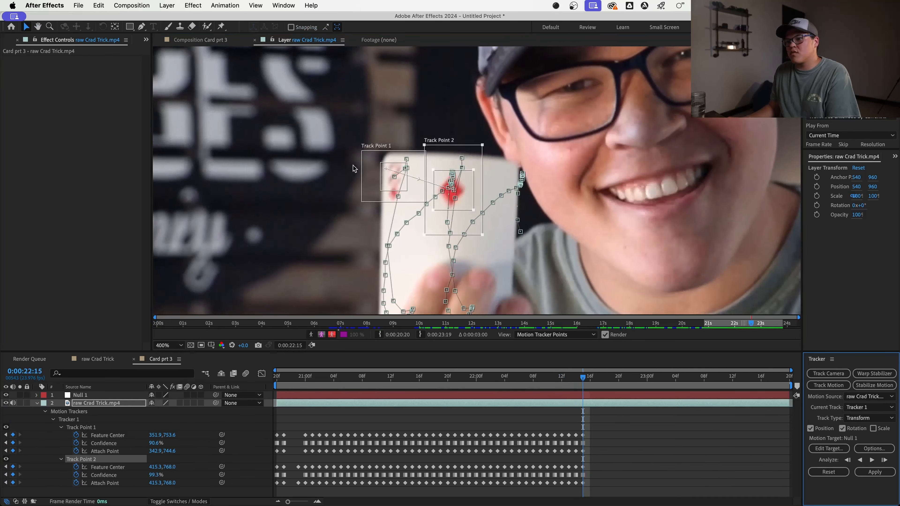
# Step: Realign Track Point 1 with the blurred small diamond at 0:00:22:15, and analyze one frame forward to 0:00:22:16
pyautogui.moveTo(369, 181); pyautogui.dragTo(370, 195)
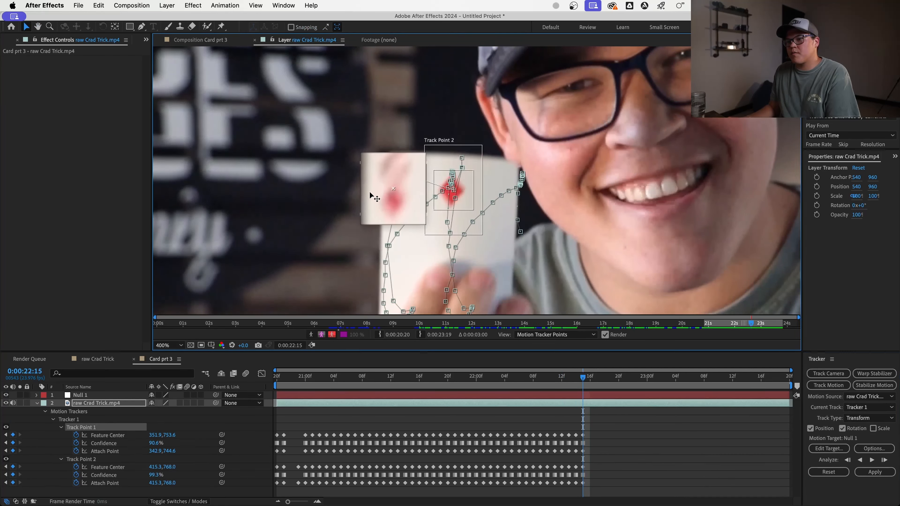
pyautogui.click(467, 153)
pyautogui.click(883, 460)
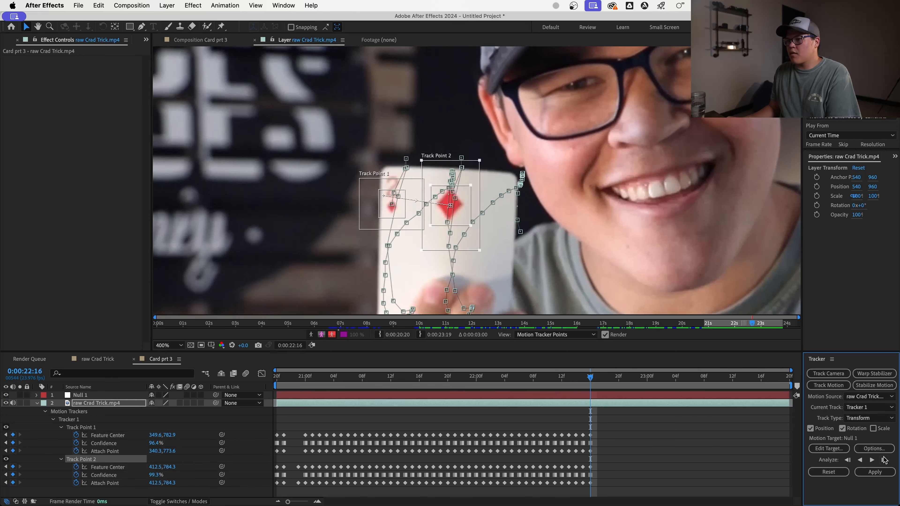
# Step: Analyze the card track forward frame by frame from 0:00:22:16 to 0:00:23:11
pyautogui.click(883, 460)
pyautogui.click(883, 459)
pyautogui.click(883, 460)
pyautogui.click(883, 459)
pyautogui.click(883, 459)
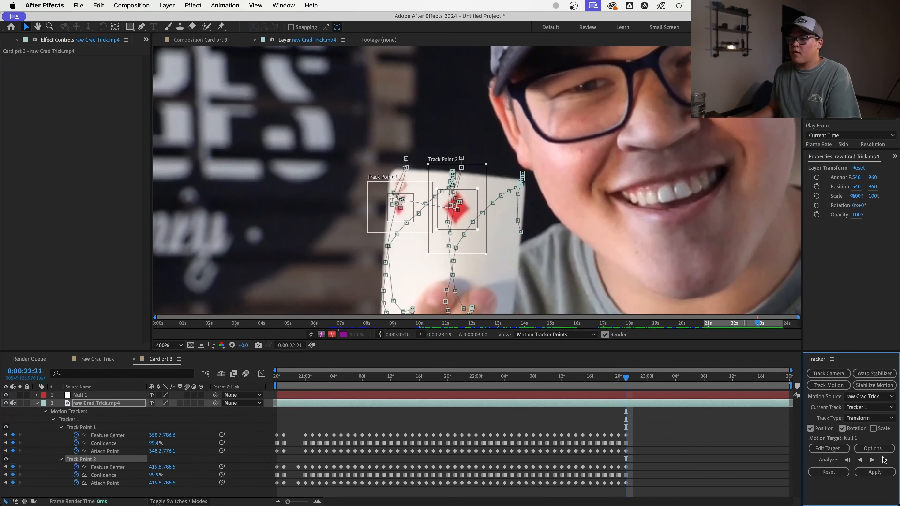
pyautogui.click(883, 460)
pyautogui.click(883, 460)
pyautogui.click(884, 460)
pyautogui.click(884, 460)
pyautogui.click(883, 460)
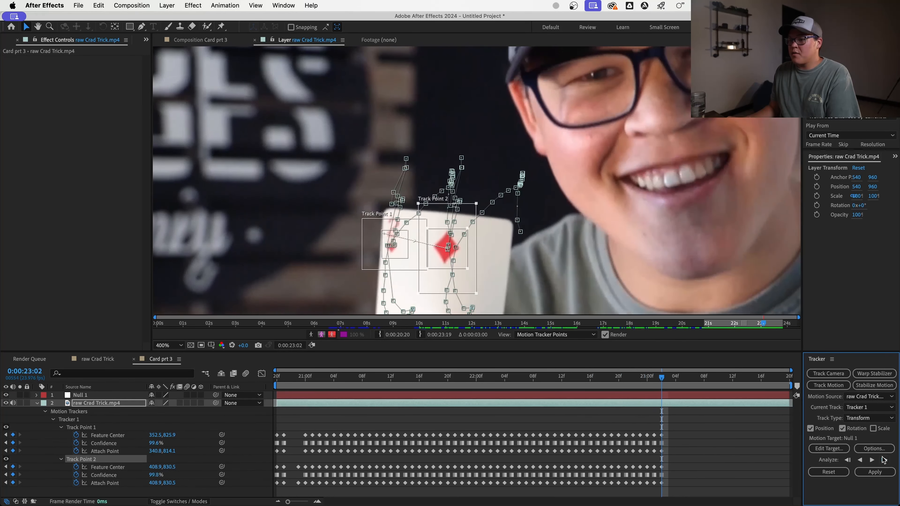
pyautogui.click(884, 459)
pyautogui.click(883, 459)
pyautogui.click(883, 460)
pyautogui.click(884, 460)
pyautogui.click(883, 459)
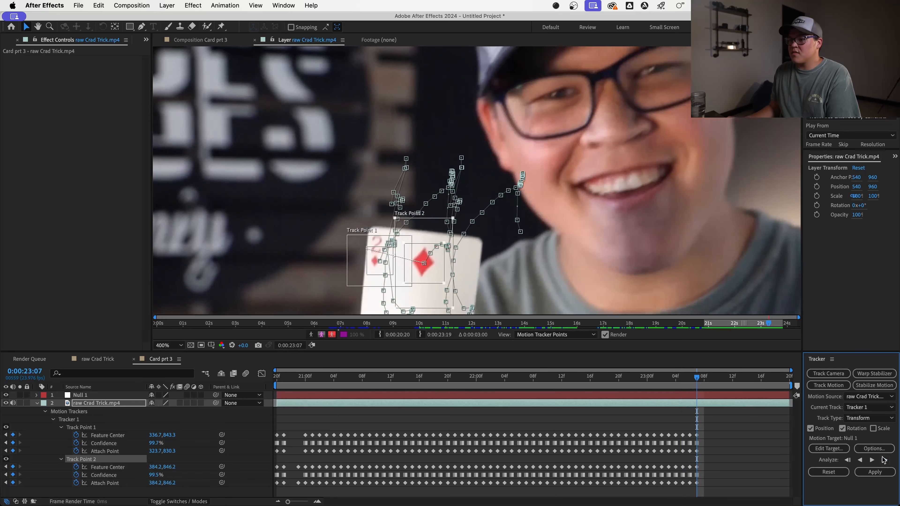
pyautogui.click(883, 459)
pyautogui.click(883, 460)
pyautogui.click(883, 459)
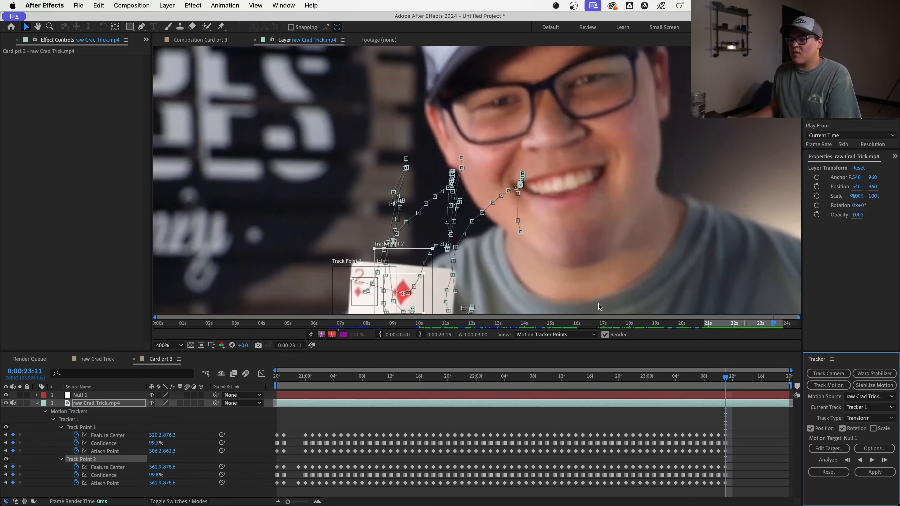
# Step: Try a continuous forward analysis of the card track up to 0:00:23:19, and undo that analysis
pyautogui.click(883, 460)
pyautogui.press(',')
pyautogui.click(872, 460)
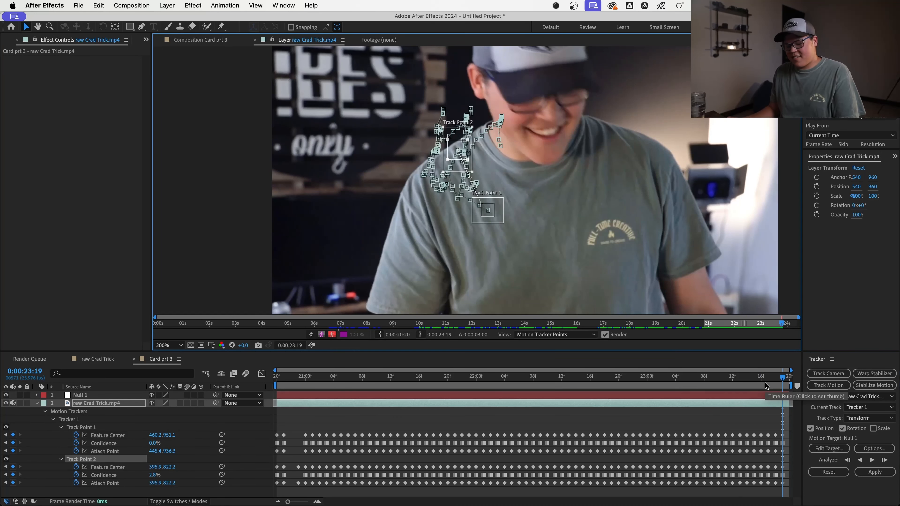
pyautogui.press('super+z')
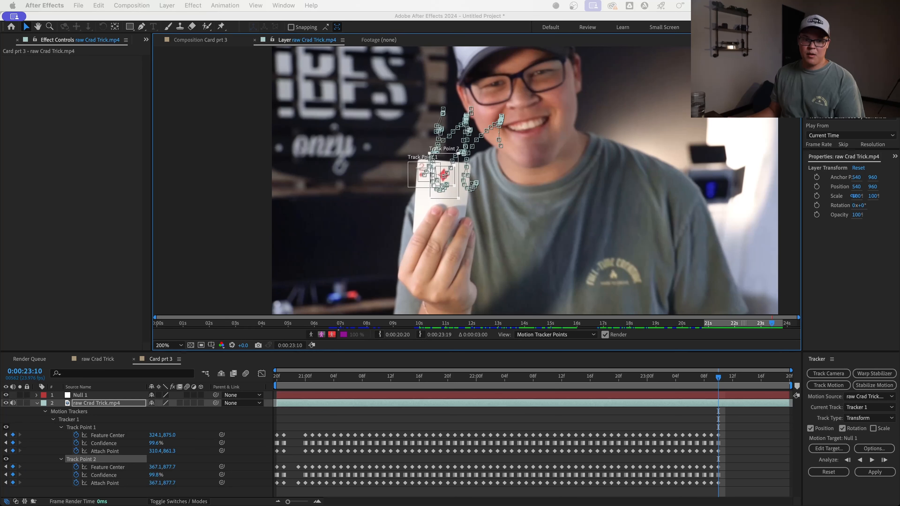
# Step: Save the project and move the current time back to 0:00:22:05
pyautogui.click(219, 210)
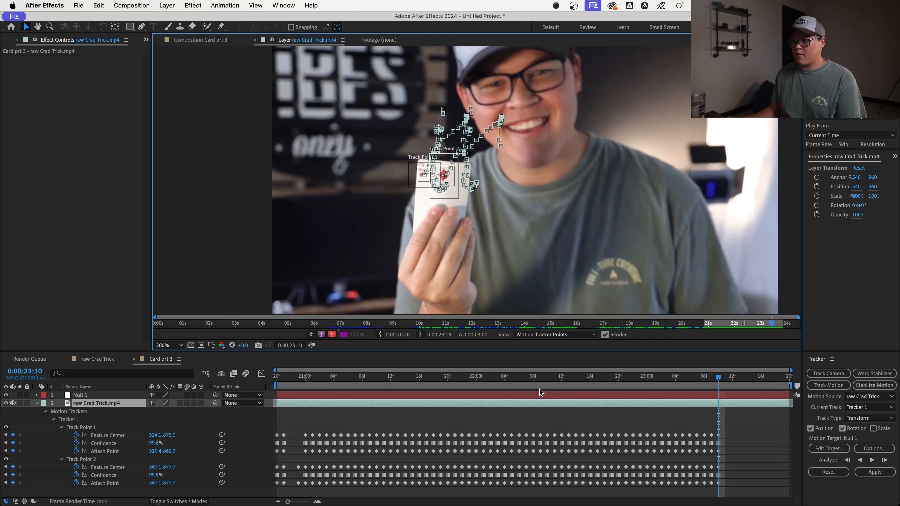
pyautogui.press('Return')
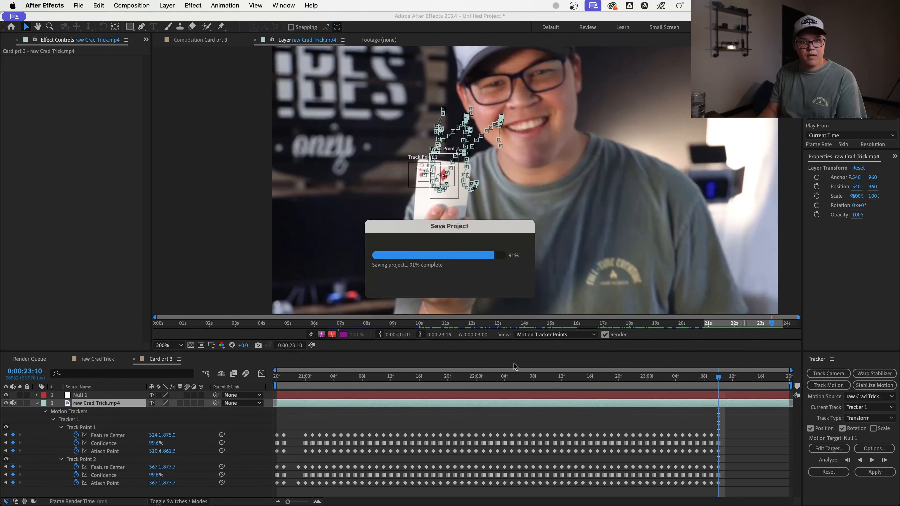
pyautogui.moveTo(526, 377); pyautogui.dragTo(512, 385)
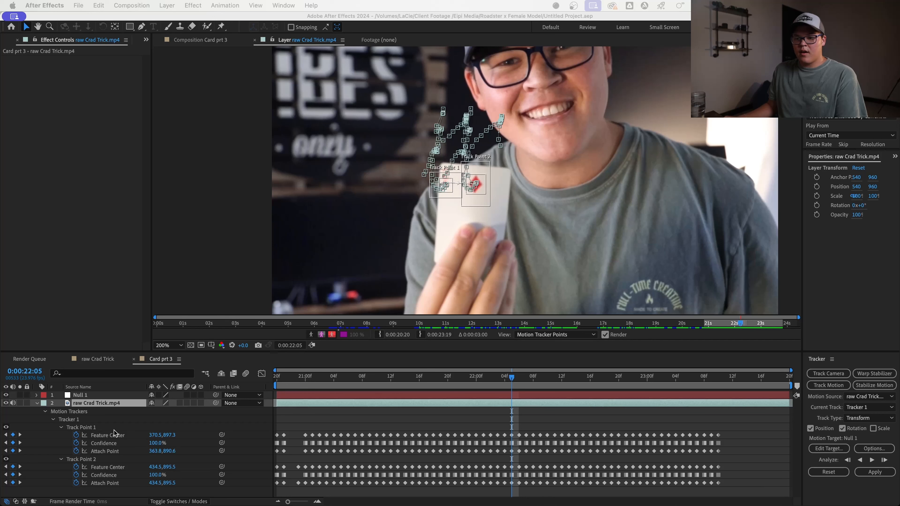
pyautogui.click(172, 6)
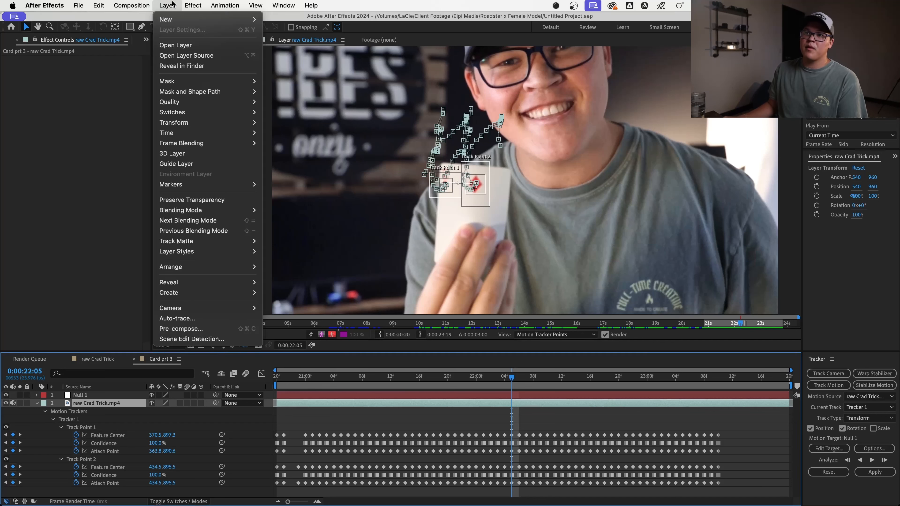
pyautogui.moveTo(183, 21)
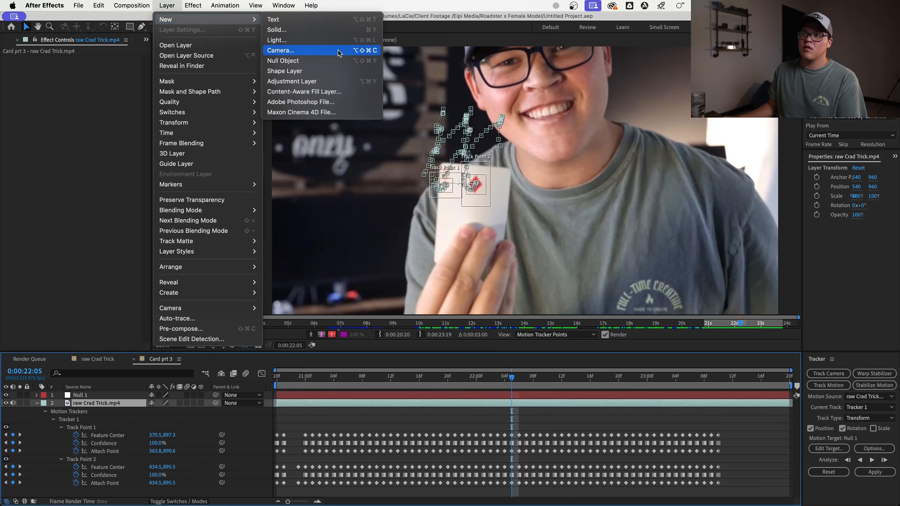
pyautogui.click(456, 397)
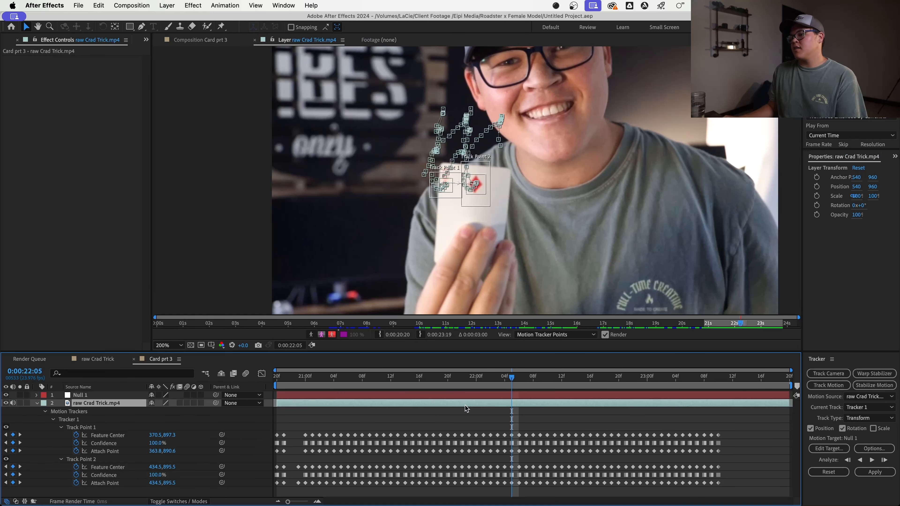
# Step: Set Null 1 as the motion target and apply the tracked position and rotation to it in X and Y
pyautogui.click(829, 449)
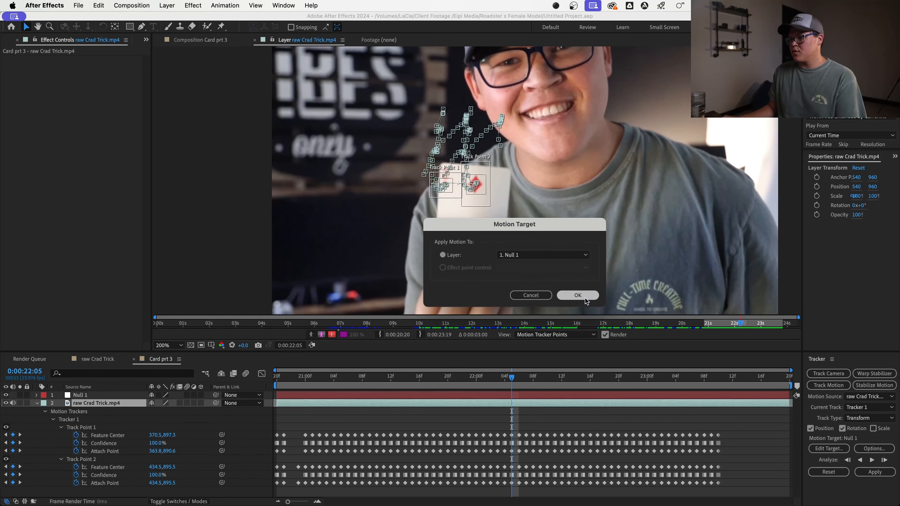
pyautogui.click(577, 295)
pyautogui.click(874, 472)
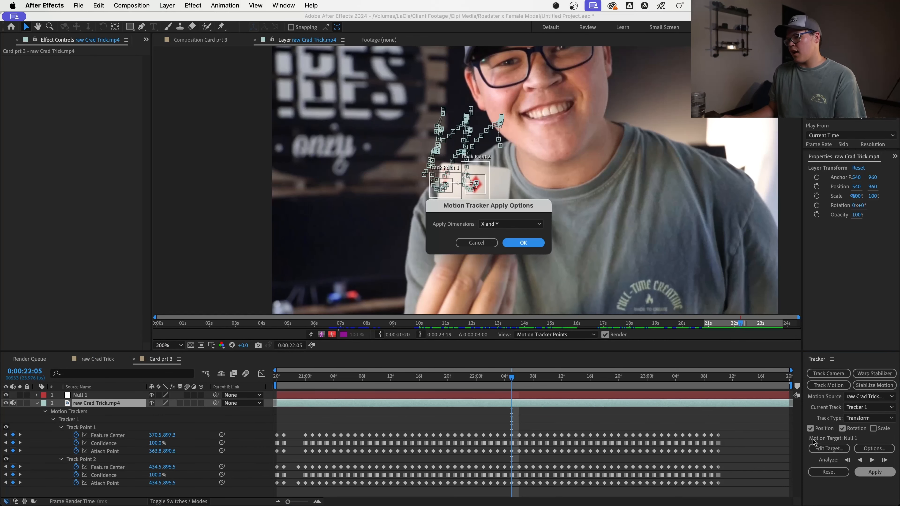
pyautogui.click(523, 245)
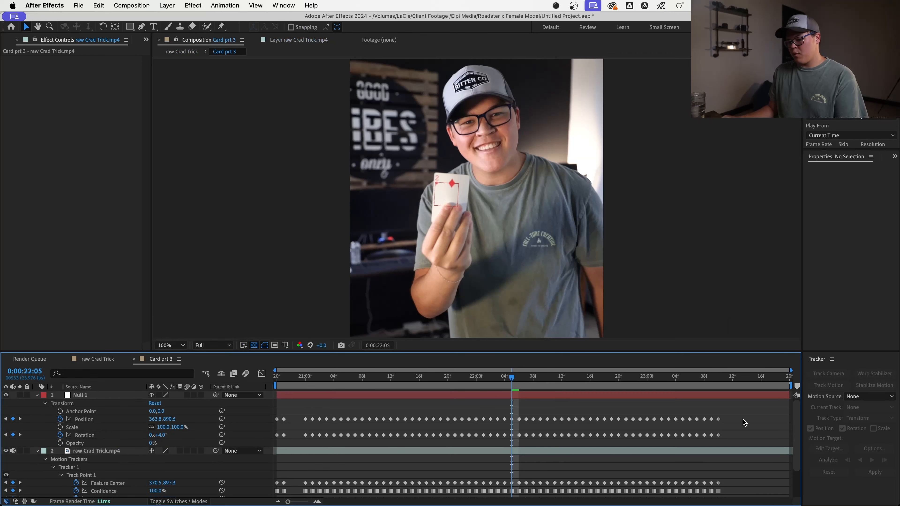
# Step: Check how Null 1 follows the held card across the shot, and return the current time to 0:00:20:20
pyautogui.click(512, 392)
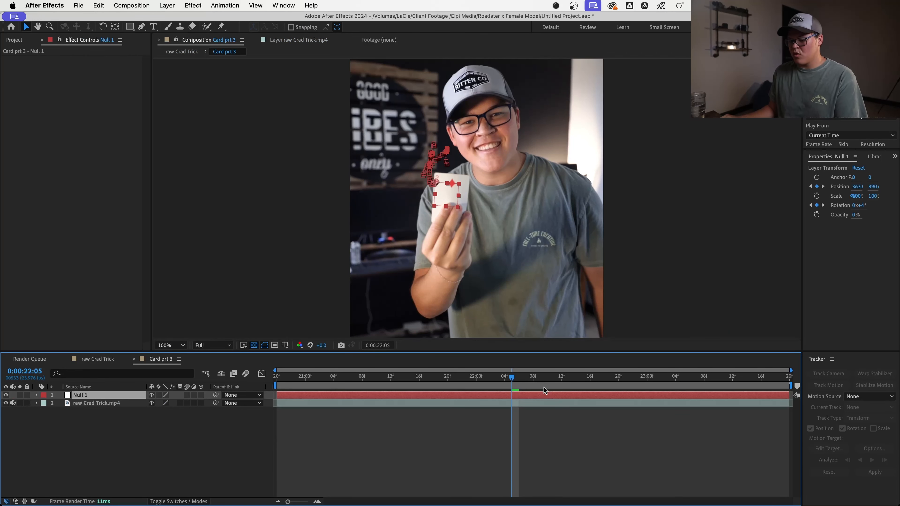
pyautogui.moveTo(493, 381); pyautogui.dragTo(569, 389)
pyautogui.click(519, 441)
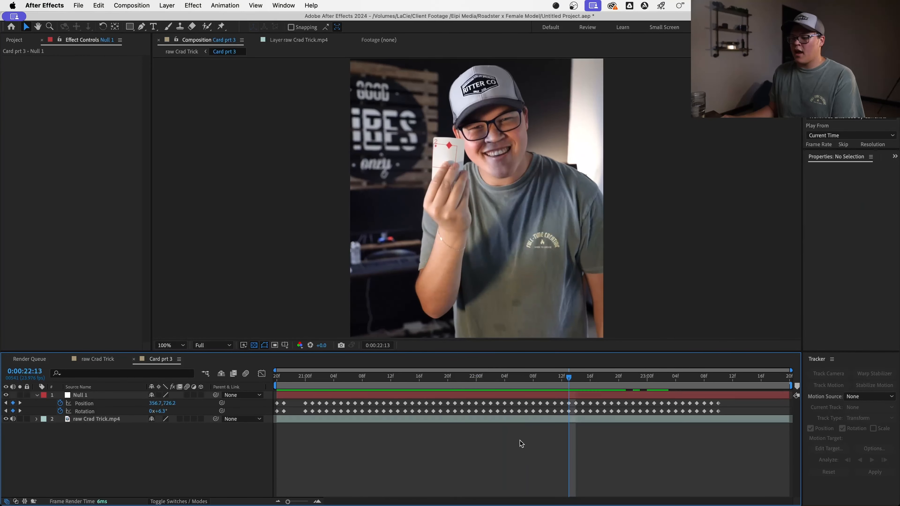
pyautogui.press('u')
pyautogui.moveTo(509, 380); pyautogui.dragTo(276, 376)
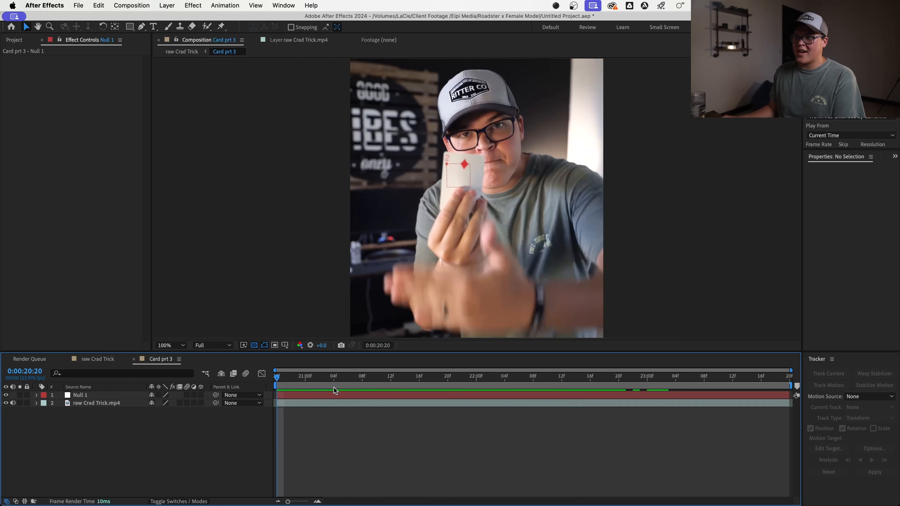
# Step: Try the Mocha Pro effect on the raw Crad Trick.mp4 layer, and delete it from the layer
pyautogui.click(334, 406)
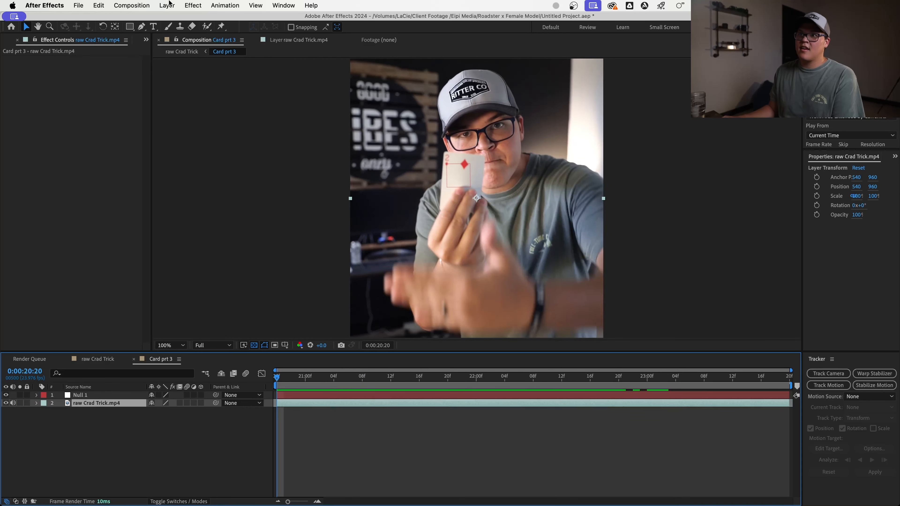
pyautogui.click(187, 6)
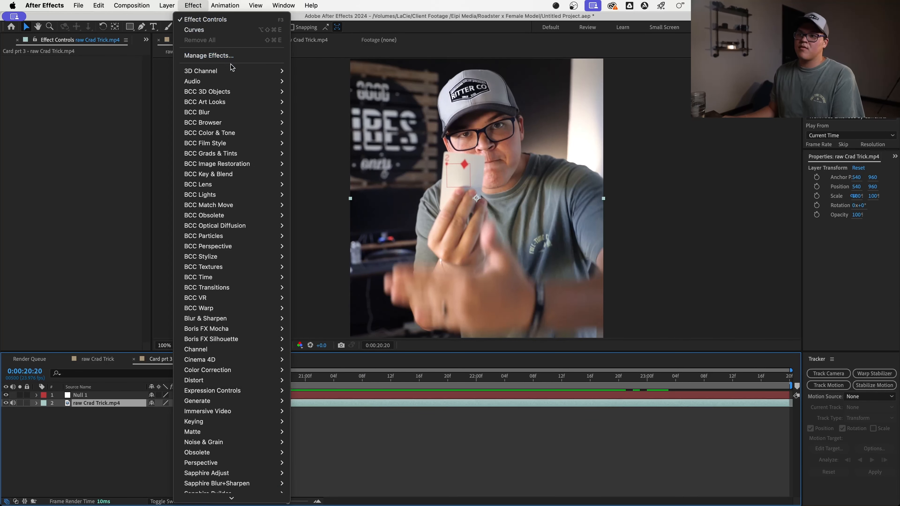
pyautogui.moveTo(234, 70)
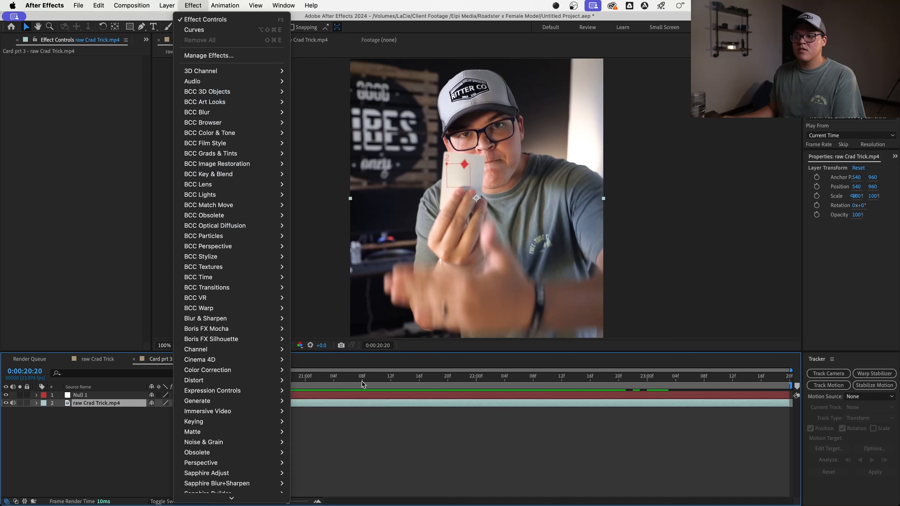
pyautogui.click(330, 401)
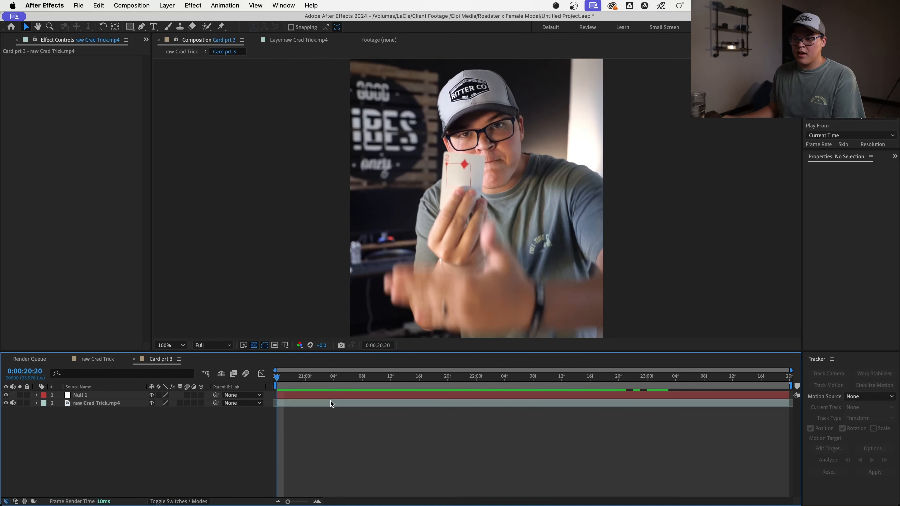
pyautogui.click(194, 7)
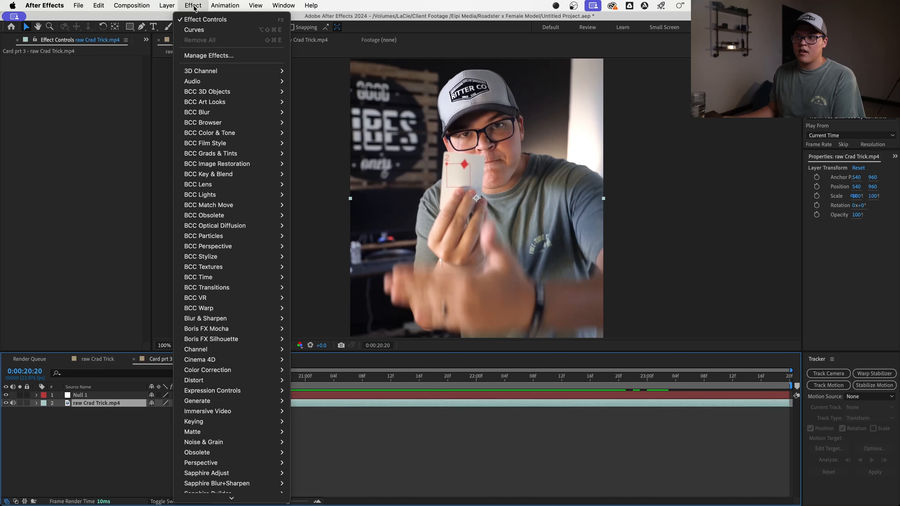
pyautogui.scroll(-5, 209, 248)
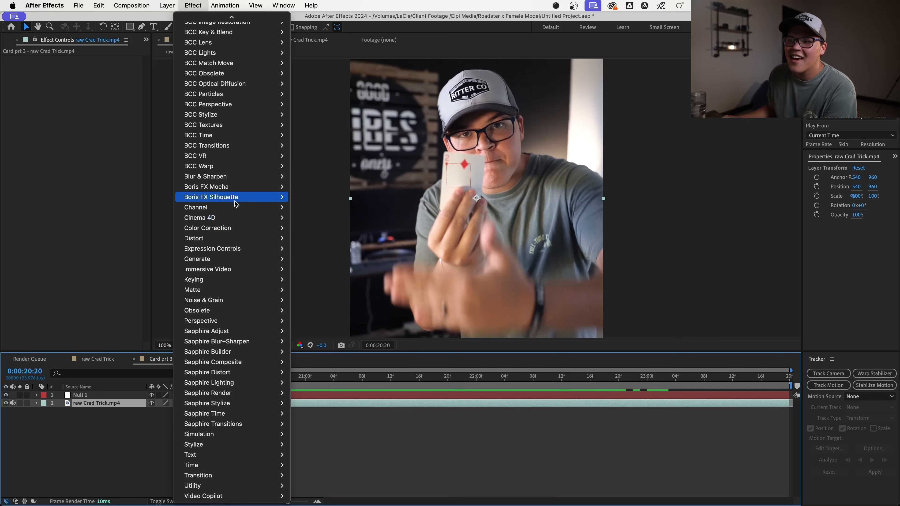
pyautogui.moveTo(236, 191)
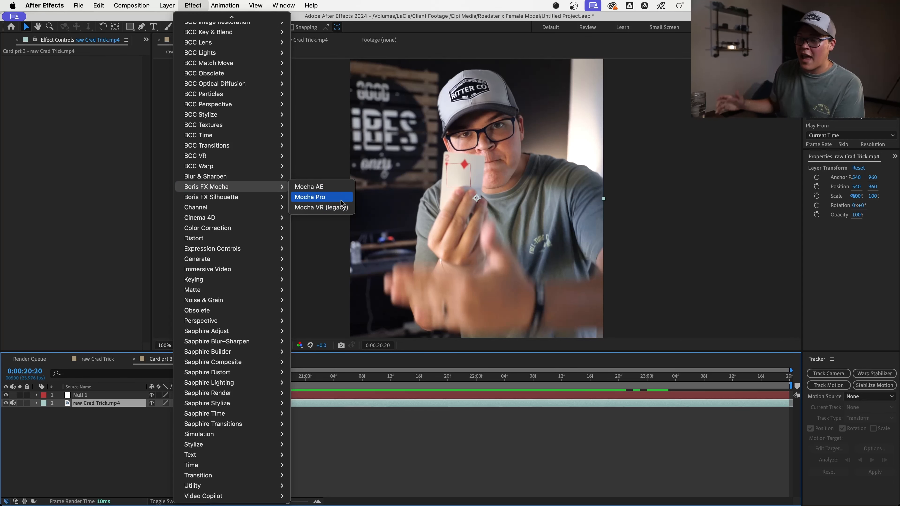
pyautogui.click(321, 195)
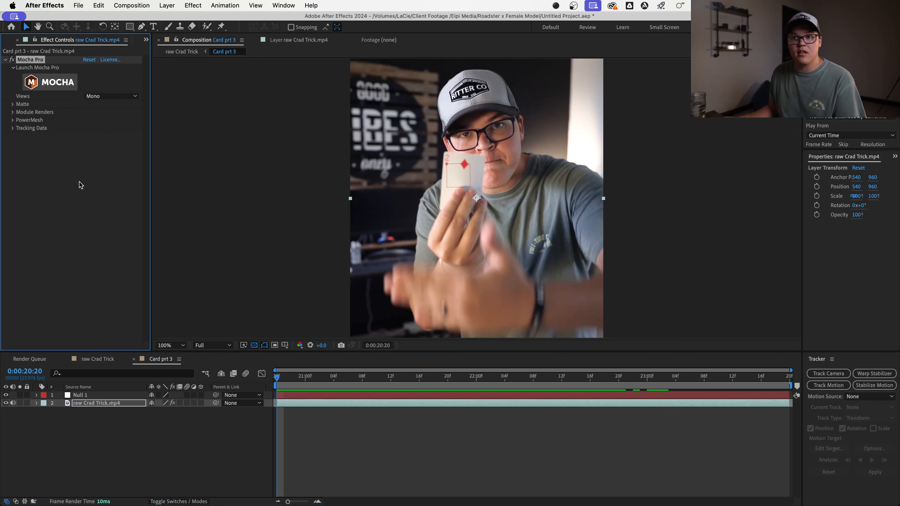
pyautogui.press('Delete')
# Step: Apply the Mocha AE effect to the raw Crad Trick.mp4 layer and open its Mocha window in full screen
pyautogui.click(184, 5)
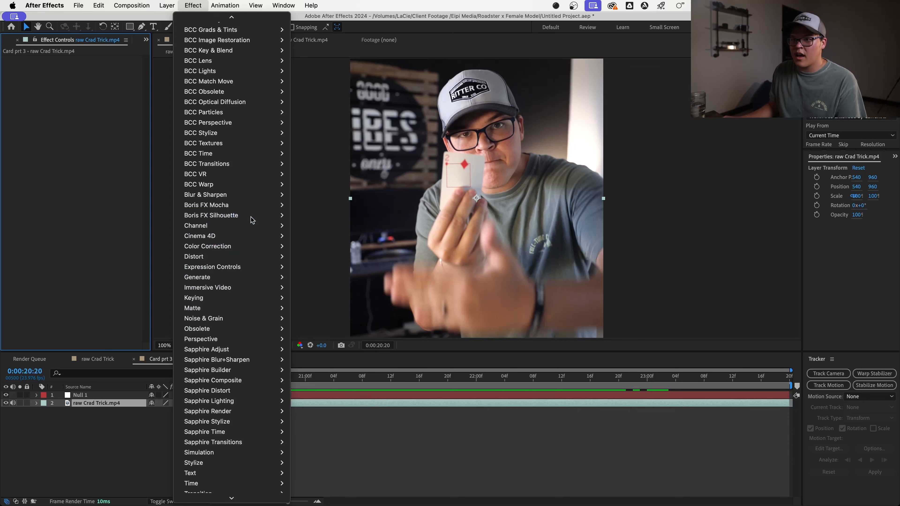
pyautogui.moveTo(252, 206)
pyautogui.click(306, 205)
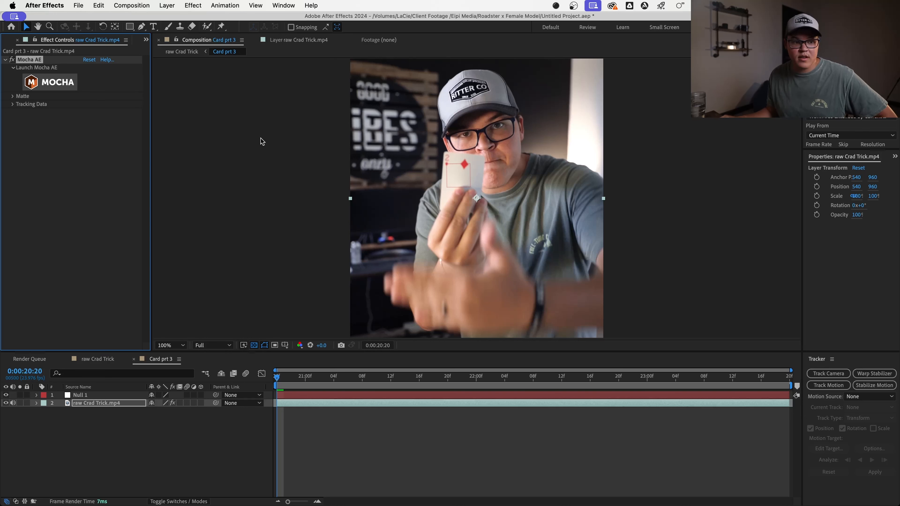
pyautogui.click(57, 77)
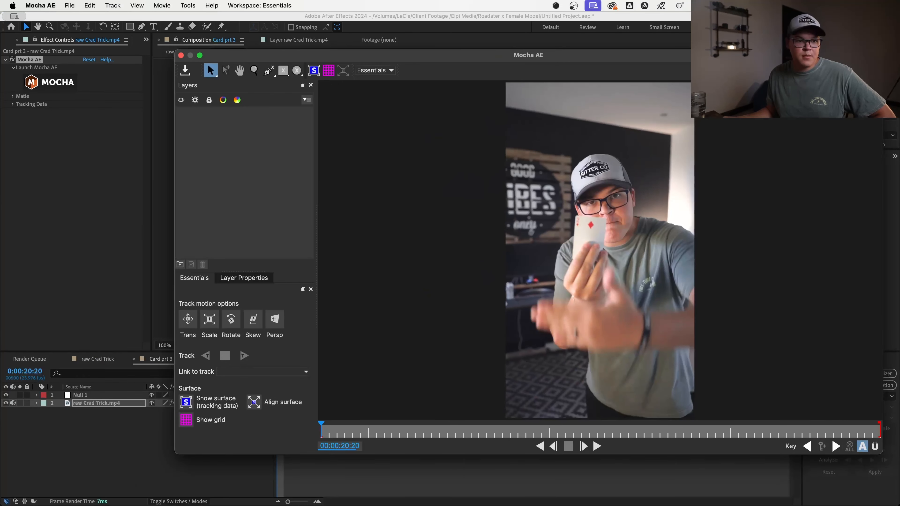
pyautogui.moveTo(424, 49); pyautogui.dragTo(424, 75)
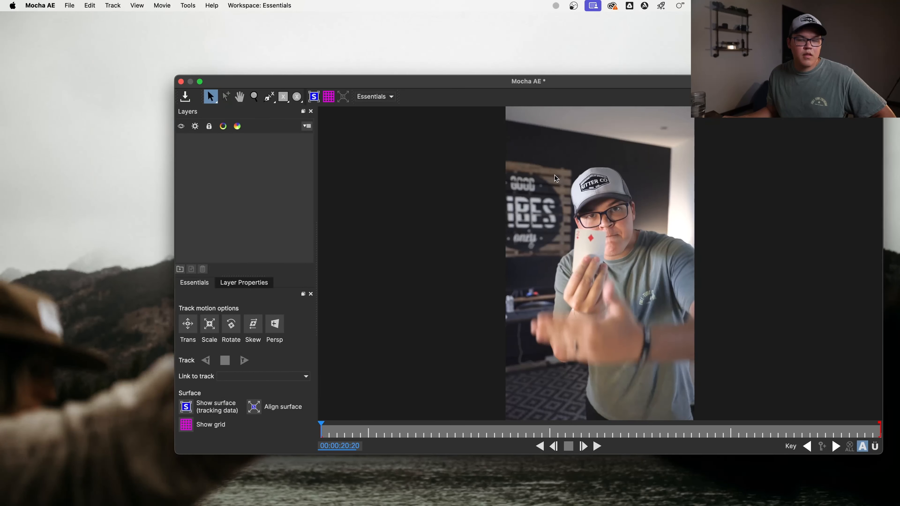
pyautogui.moveTo(405, 87); pyautogui.dragTo(402, 86)
pyautogui.click(197, 81)
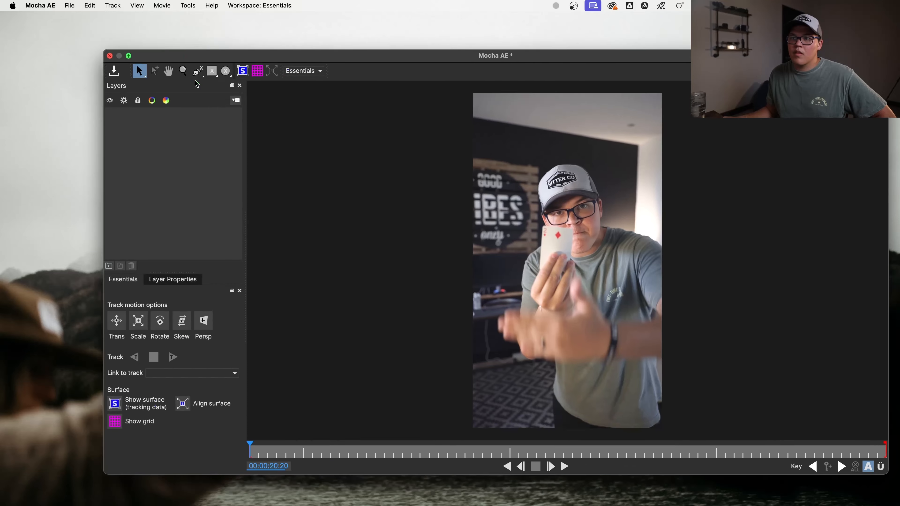
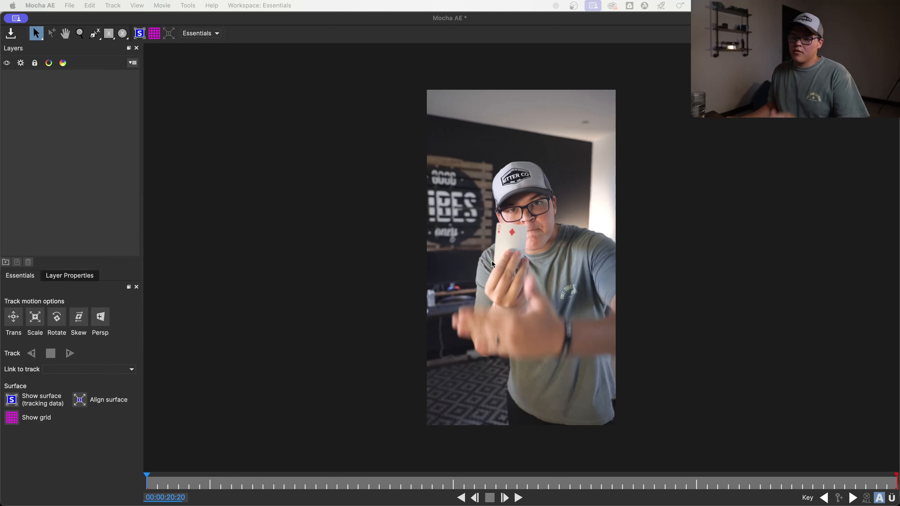
# Step: Go to frame 00:00:21:20, where the card is clear of the waving hand, and switch Mocha to the Classic workspace
pyautogui.scroll(2, 482, 224)
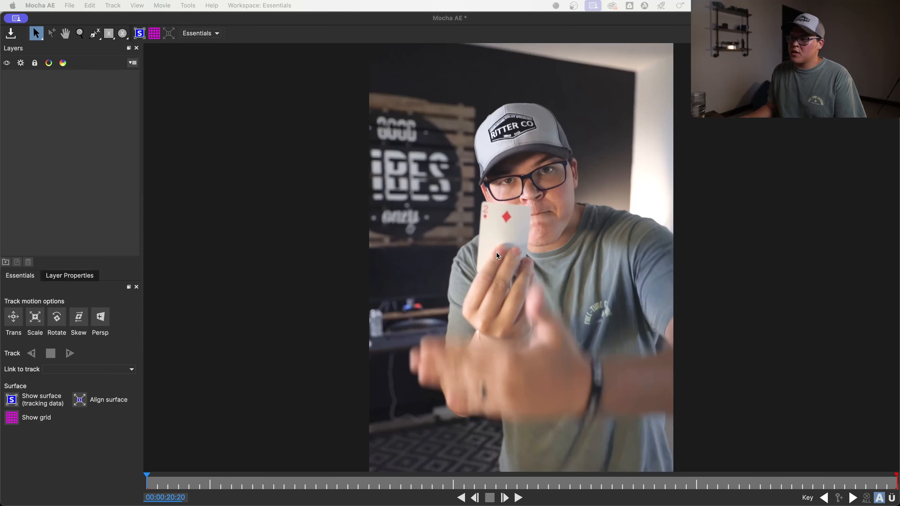
pyautogui.scroll(-1, 505, 233)
pyautogui.click(340, 487)
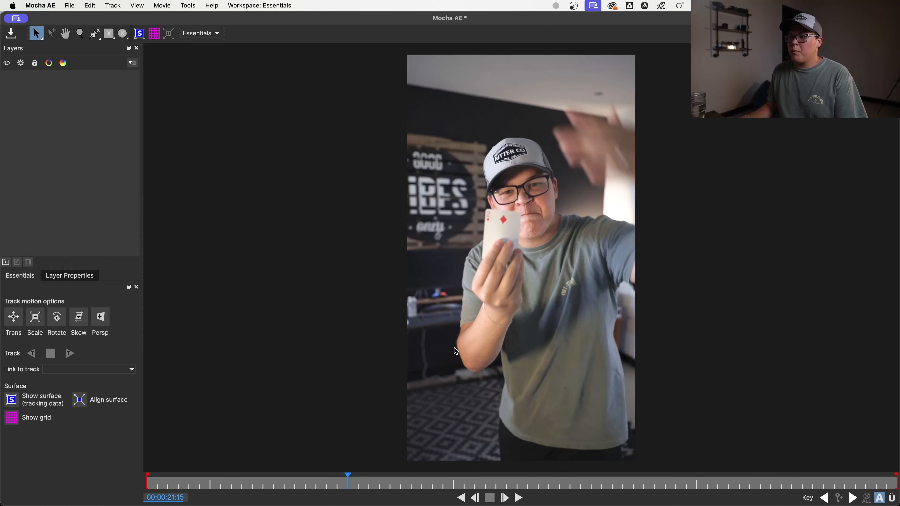
pyautogui.press('space')
pyautogui.press('space')
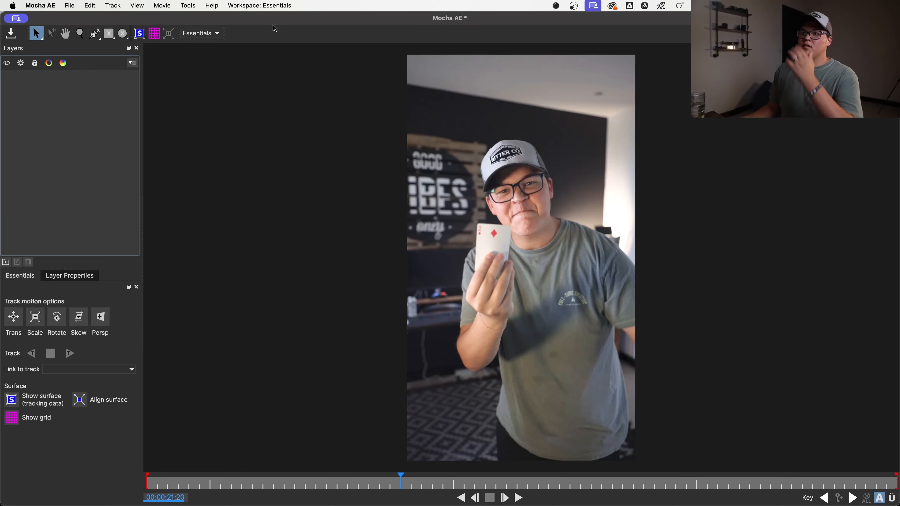
pyautogui.click(206, 33)
pyautogui.click(211, 49)
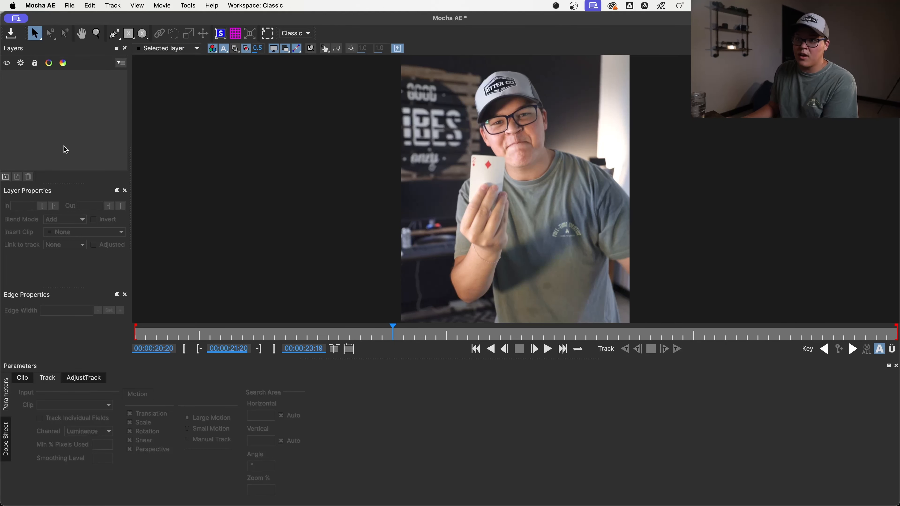
# Step: Draw a closed spline around the visible part of the card, following its edges, top corners and the fingertips covering it
pyautogui.click(115, 37)
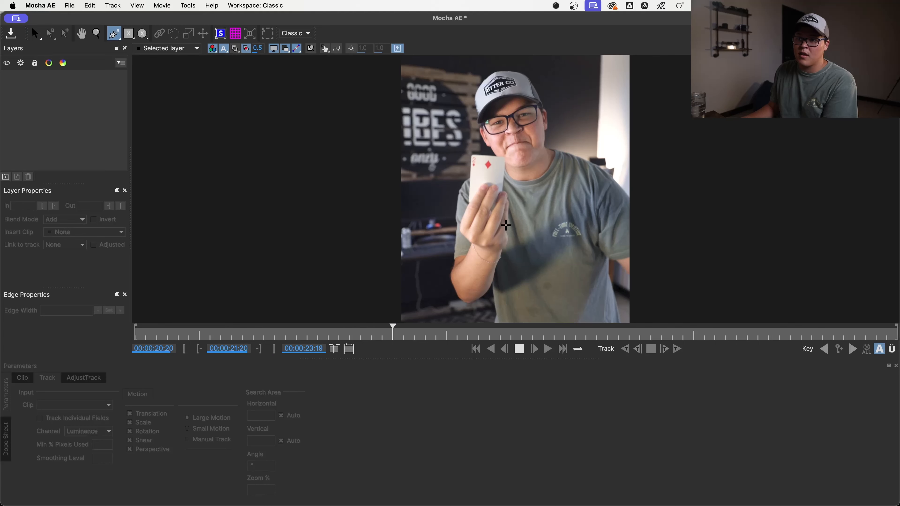
pyautogui.scroll(2, 506, 225)
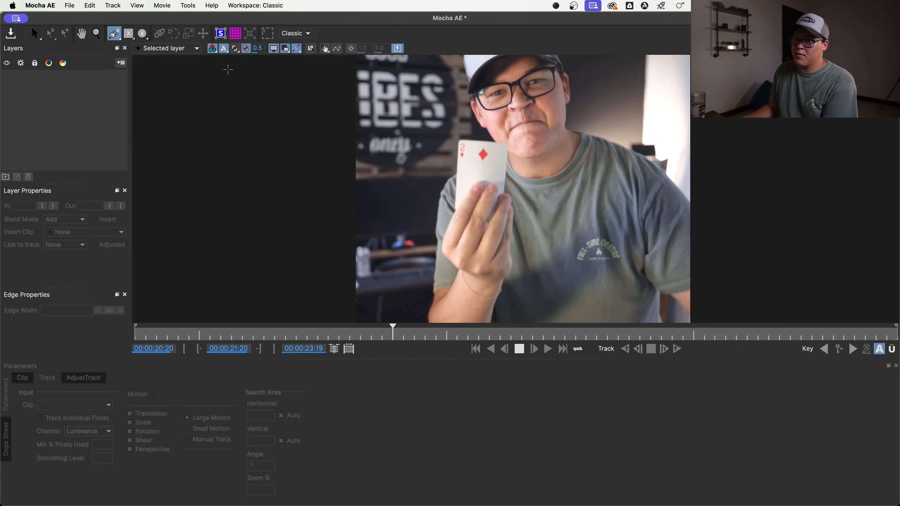
pyautogui.scroll(1, 482, 153)
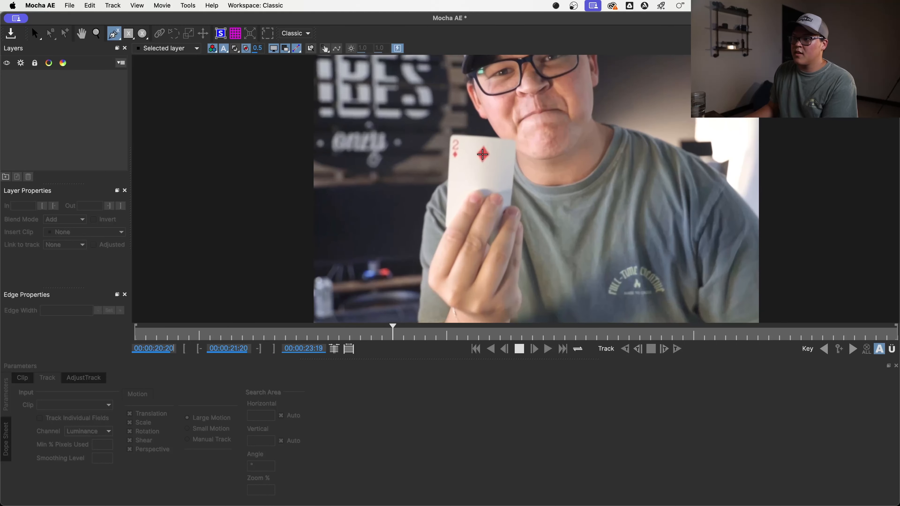
pyautogui.click(447, 214)
pyautogui.click(448, 169)
pyautogui.click(451, 144)
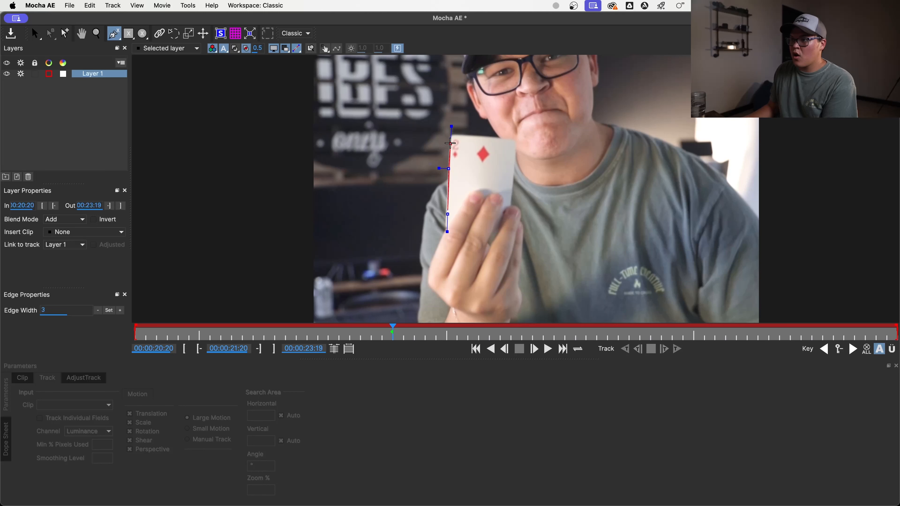
pyautogui.click(451, 137)
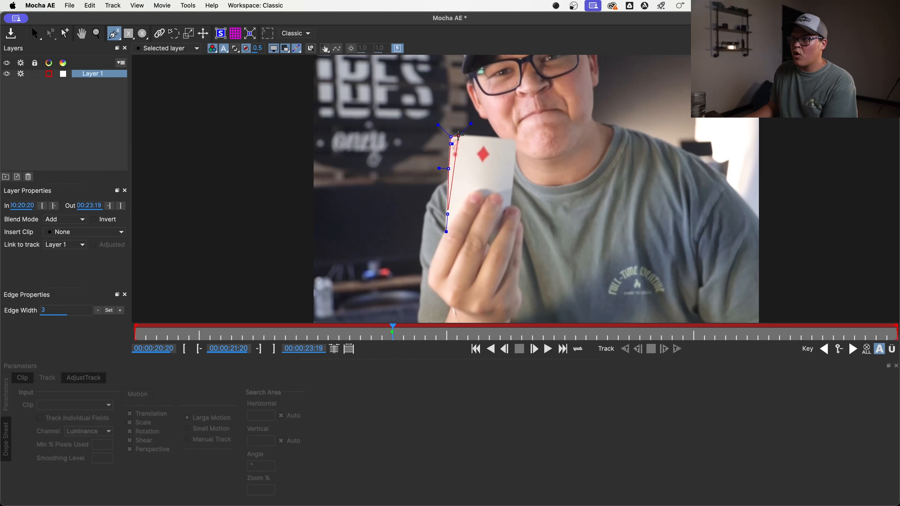
pyautogui.click(459, 135)
pyautogui.click(480, 136)
pyautogui.click(500, 138)
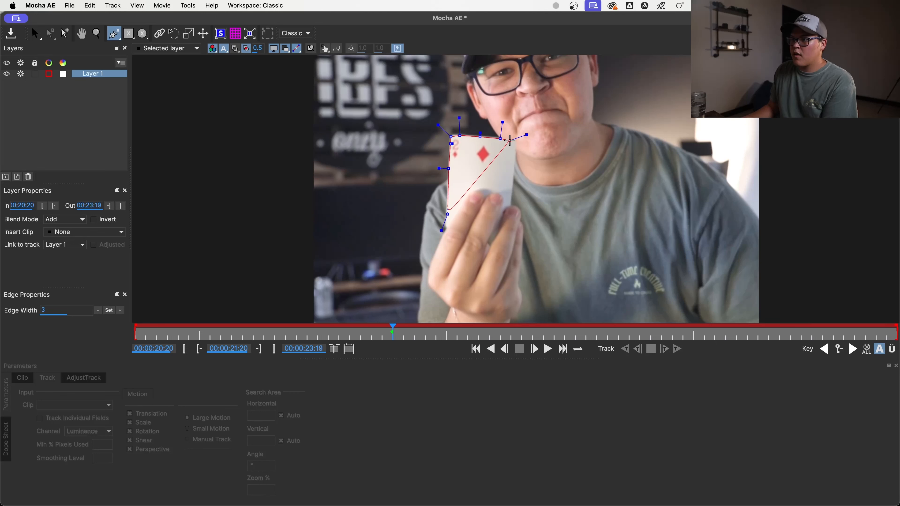
pyautogui.click(512, 139)
pyautogui.click(516, 145)
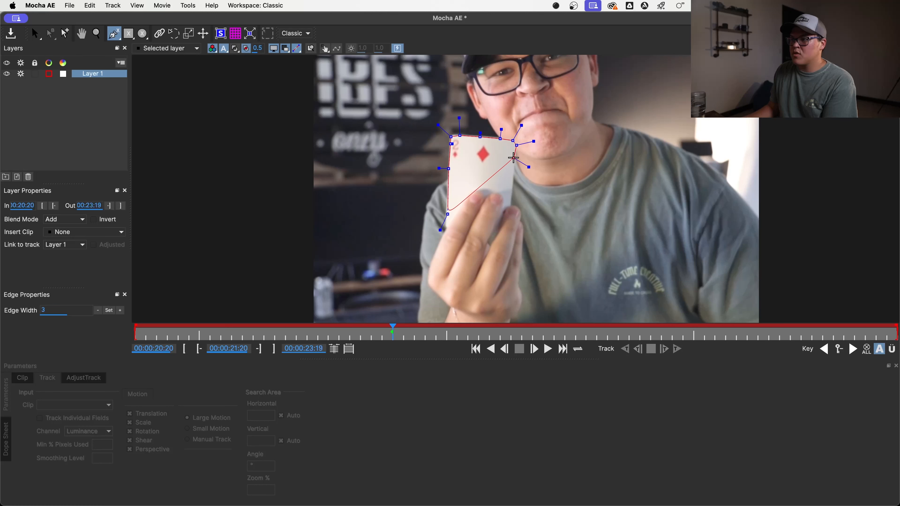
pyautogui.click(515, 172)
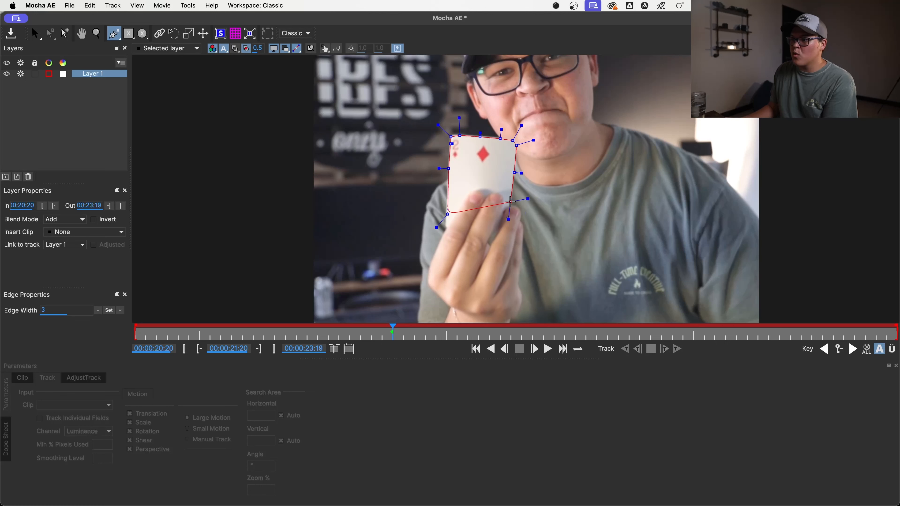
pyautogui.moveTo(509, 201); pyautogui.dragTo(506, 200)
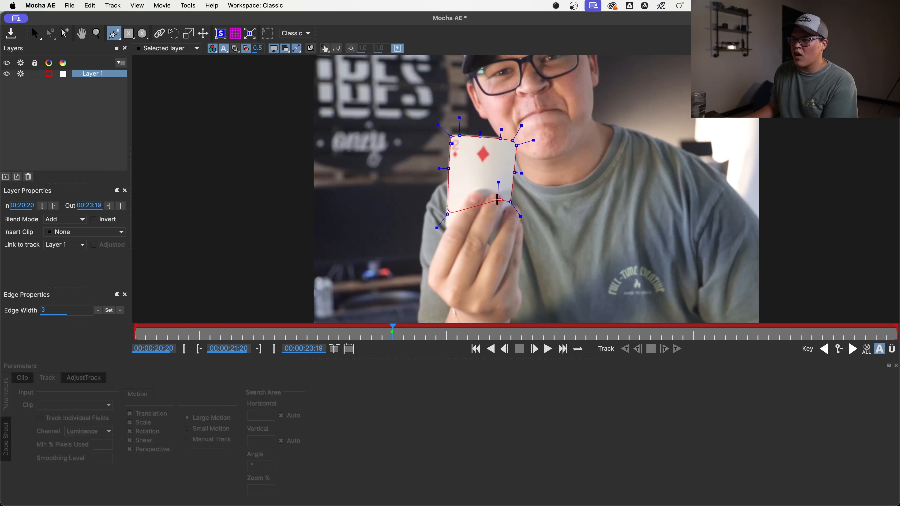
pyautogui.click(483, 199)
pyautogui.click(476, 190)
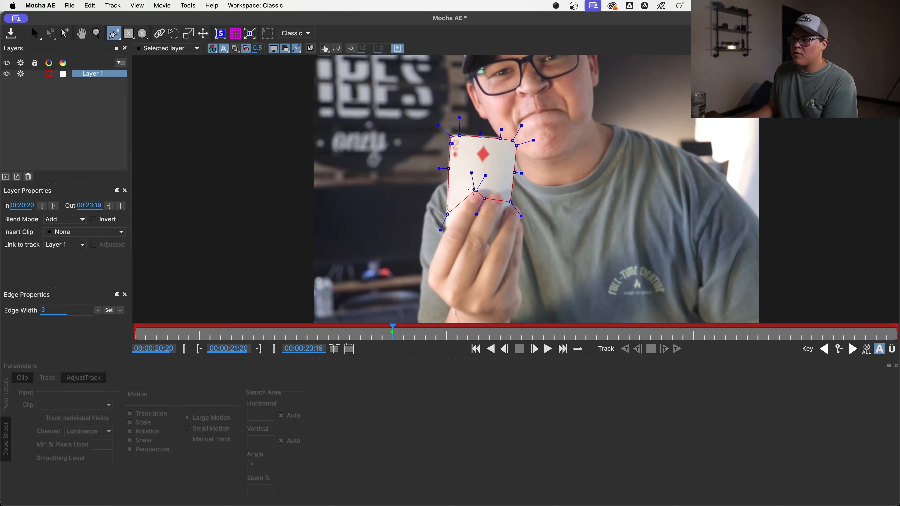
pyautogui.click(469, 192)
pyautogui.click(466, 202)
pyautogui.rightClick(466, 202)
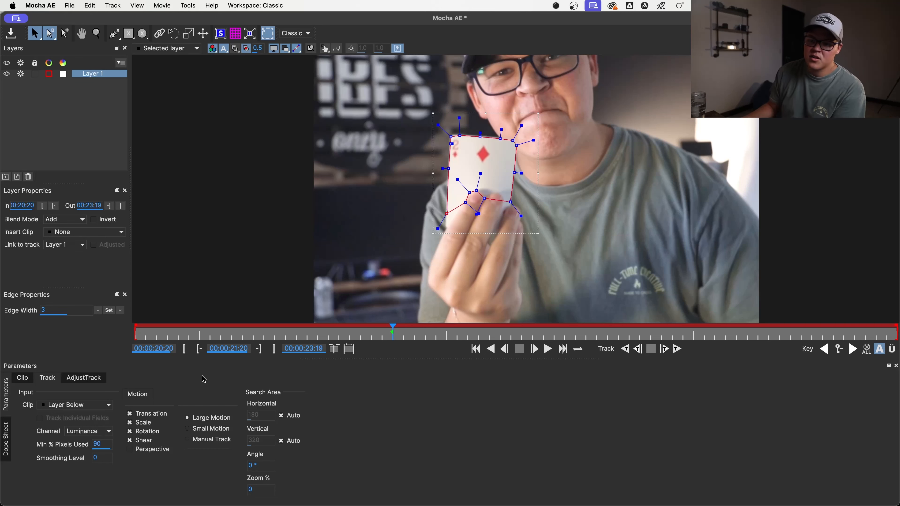
# Step: Track the card spline backwards from frame 00:00:21:20 to 00:00:20:23 using translation, scale, rotation and shear
pyautogui.click(130, 422)
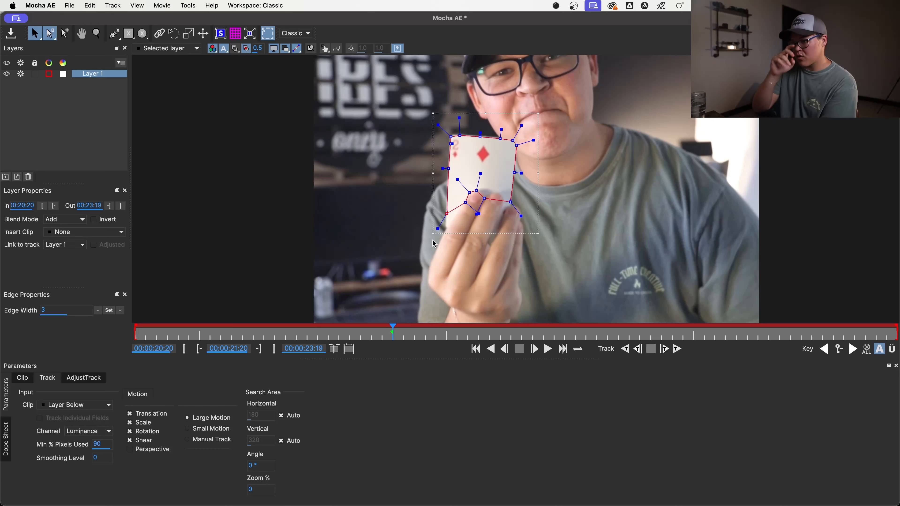
pyautogui.scroll(-4, 544, 205)
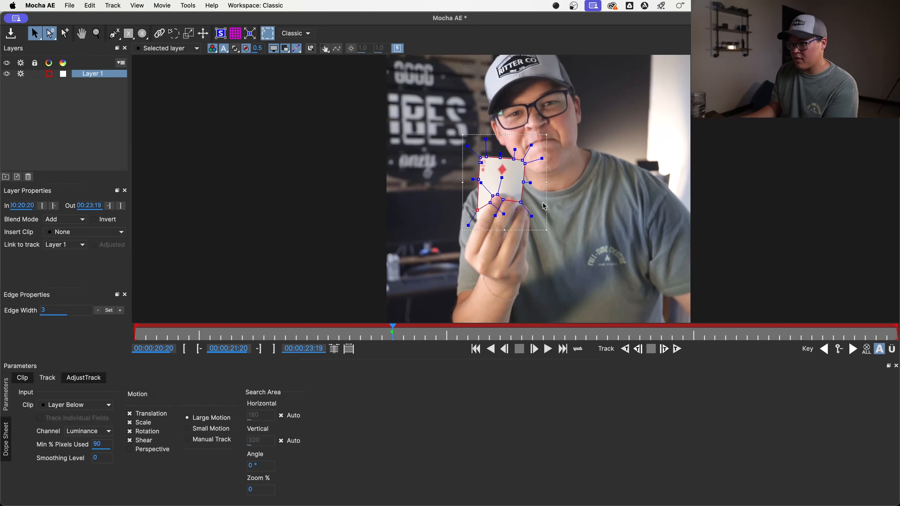
pyautogui.press('x')
pyautogui.moveTo(560, 198); pyautogui.dragTo(485, 187)
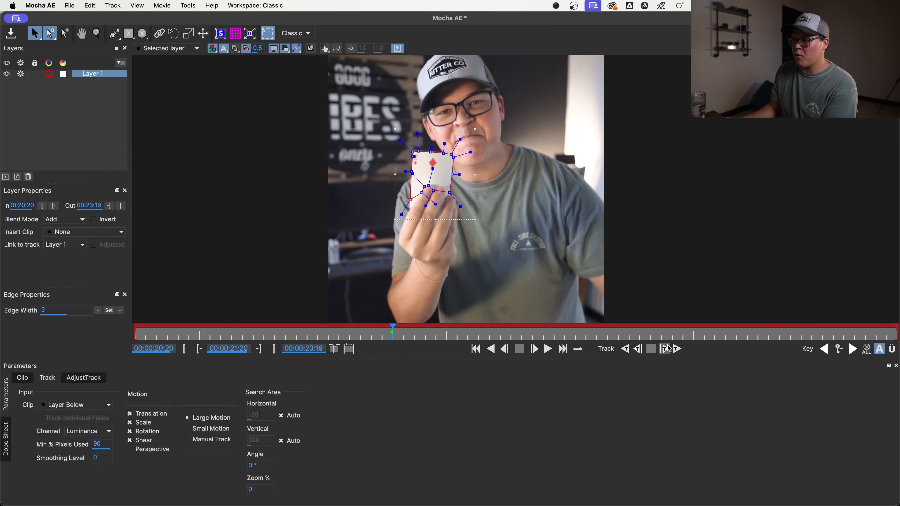
pyautogui.click(637, 350)
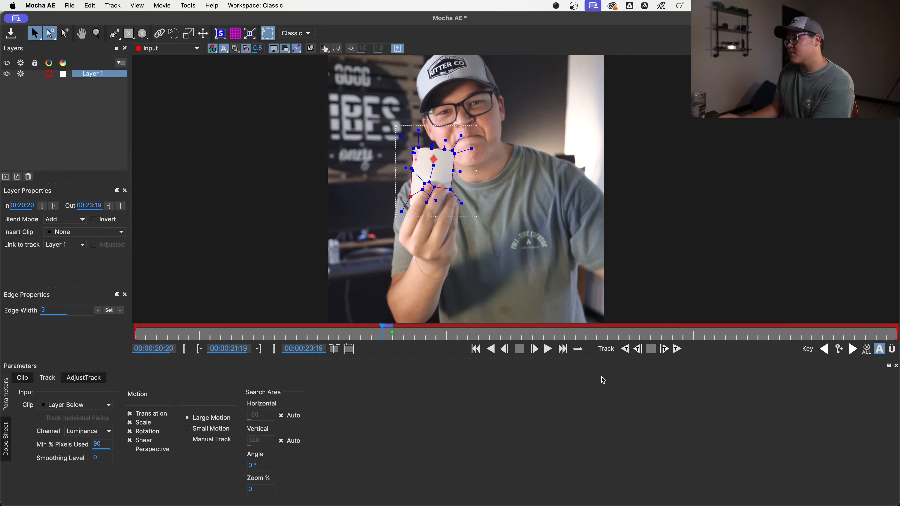
pyautogui.click(625, 350)
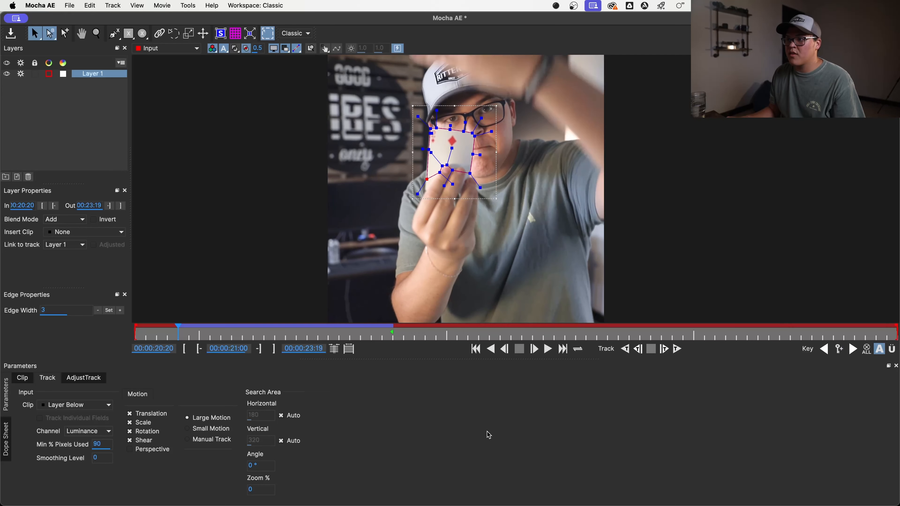
pyautogui.moveTo(566, 91); pyautogui.dragTo(554, 145)
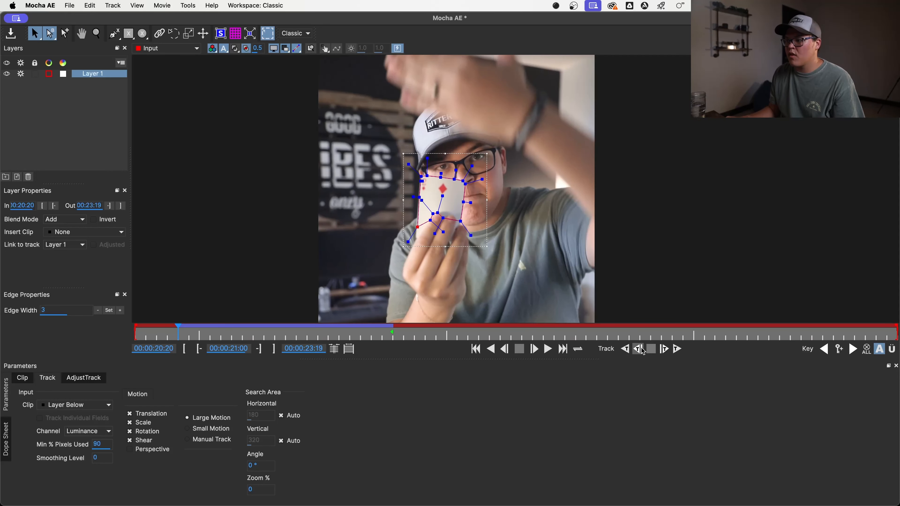
pyautogui.click(643, 350)
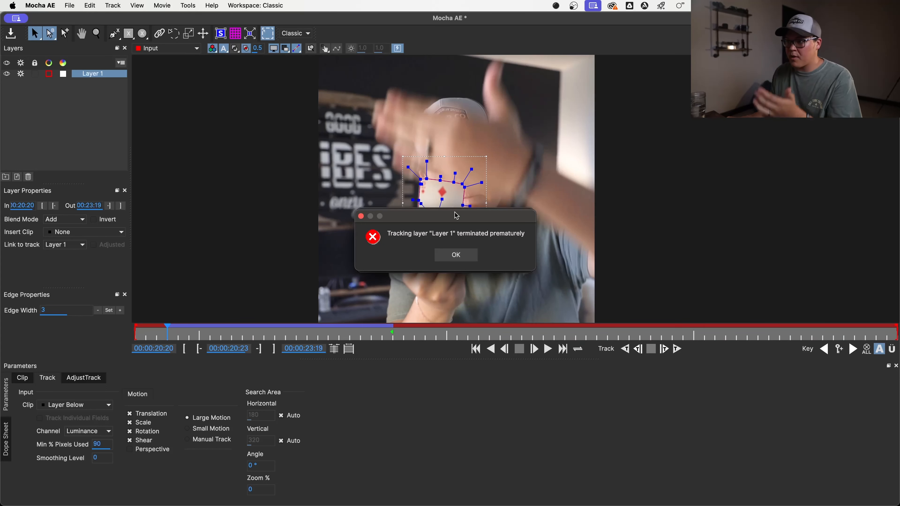
pyautogui.click(464, 258)
pyautogui.click(464, 257)
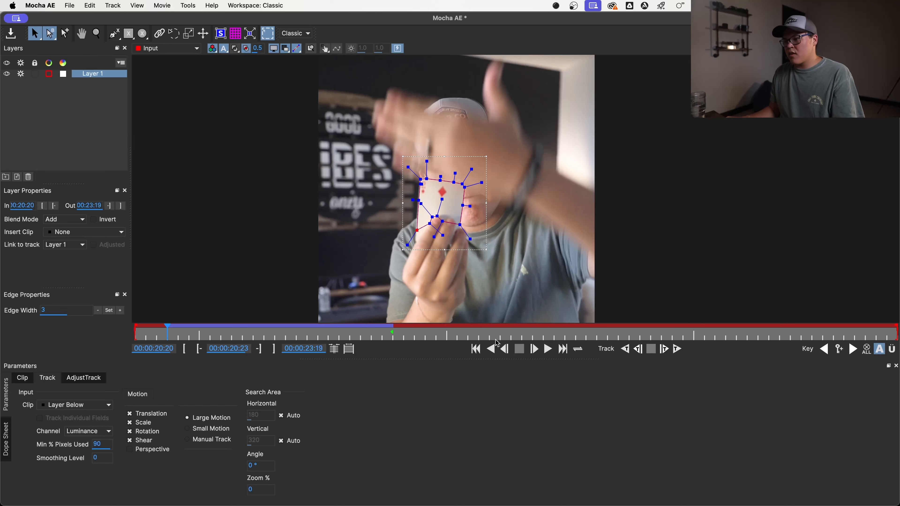
# Step: At frame 00:00:20:20, move the whole spline down onto the card and track it one frame forward
pyautogui.click(503, 349)
pyautogui.click(503, 349)
pyautogui.click(504, 349)
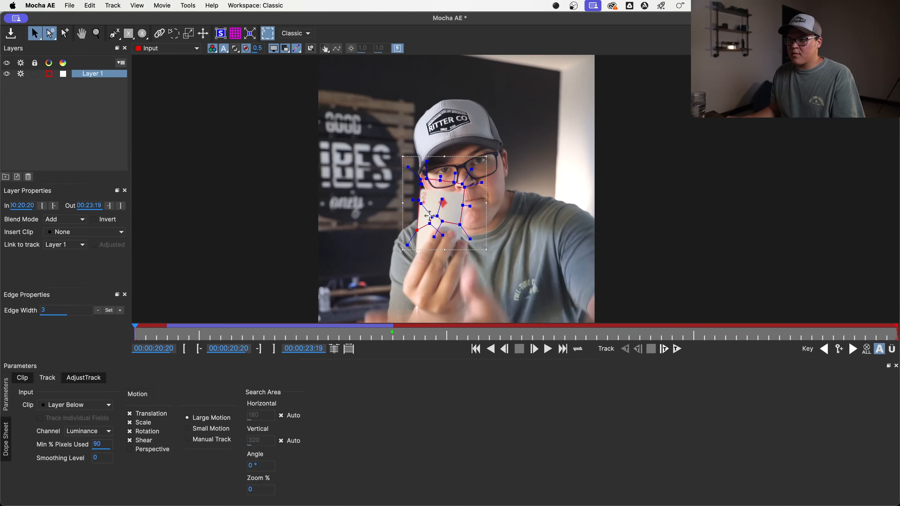
pyautogui.moveTo(406, 168); pyautogui.dragTo(504, 262)
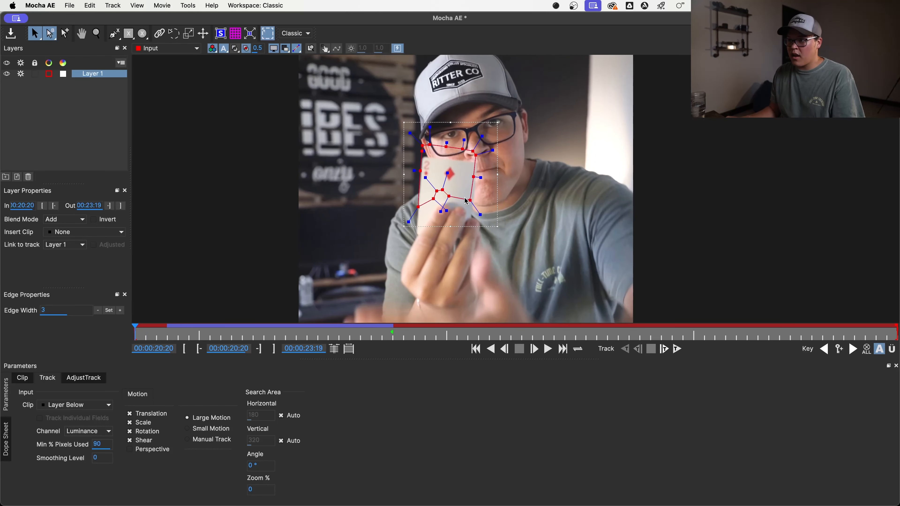
pyautogui.moveTo(465, 198); pyautogui.dragTo(466, 210)
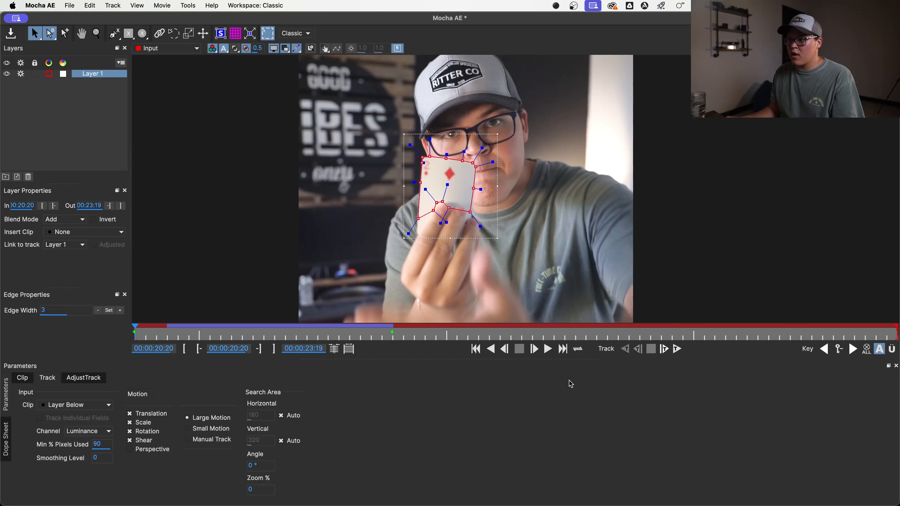
pyautogui.click(664, 349)
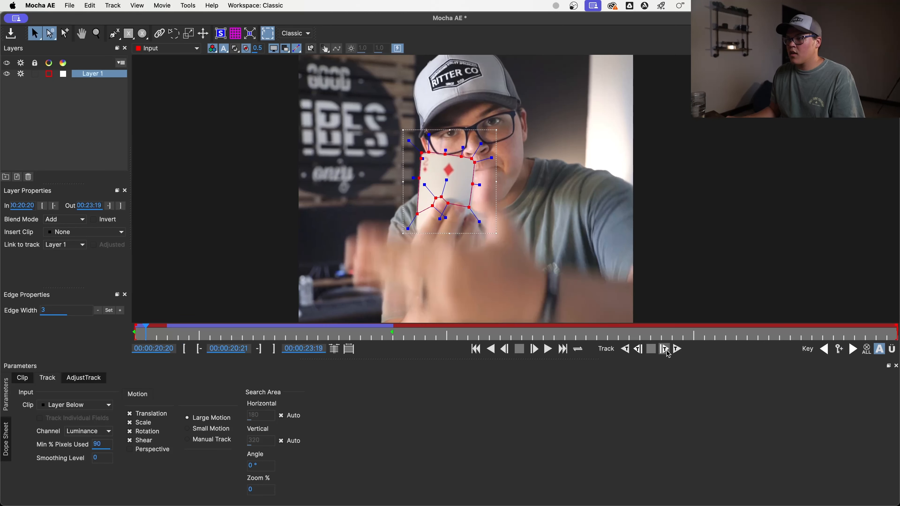
# Step: Reposition the whole spline to match the card at frames 00:00:20:23 and 00:00:20:21
pyautogui.moveTo(166, 335)
pyautogui.mouseDown()
pyautogui.moveTo(153, 337)
pyautogui.moveTo(162, 338)
pyautogui.mouseUp()
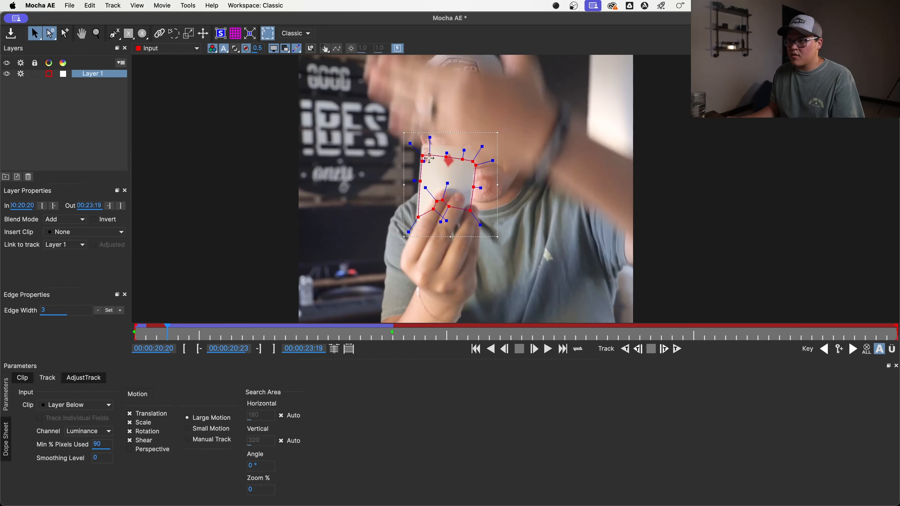
pyautogui.moveTo(429, 158); pyautogui.dragTo(428, 148)
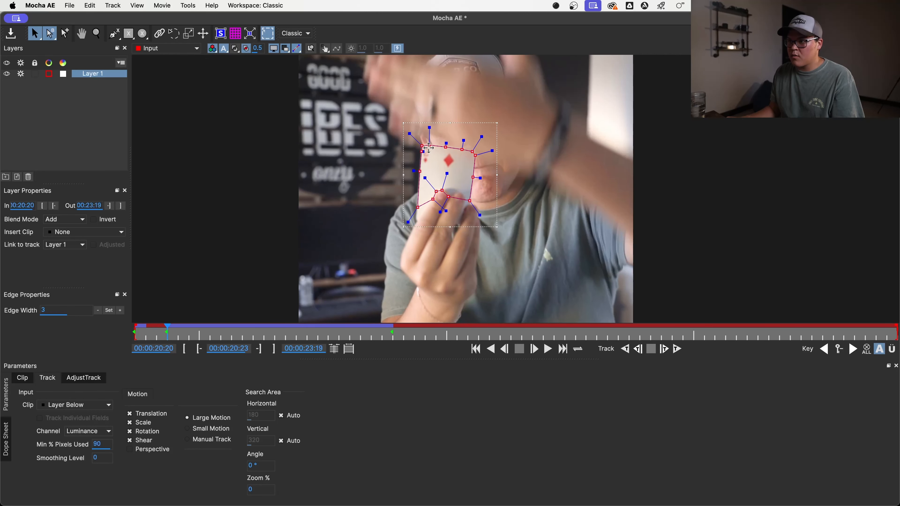
pyautogui.click(155, 336)
pyautogui.moveTo(150, 333); pyautogui.dragTo(146, 334)
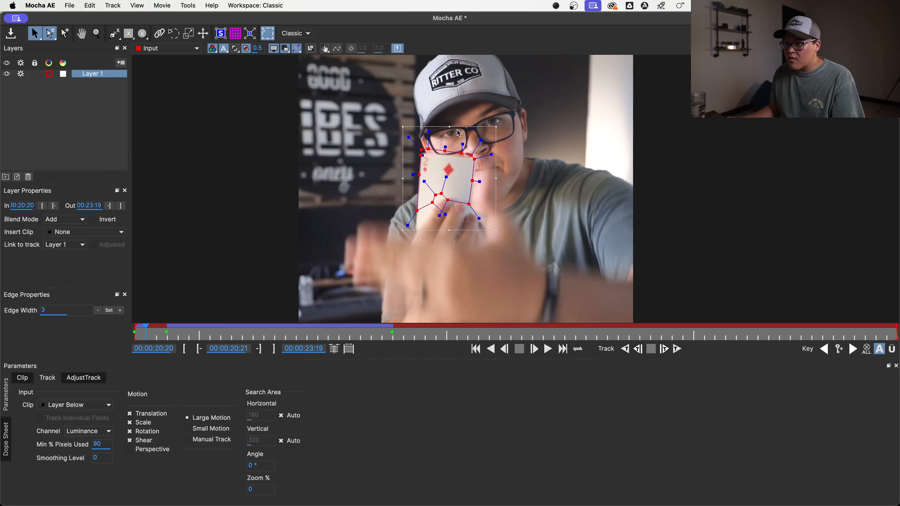
pyautogui.moveTo(443, 149); pyautogui.dragTo(444, 153)
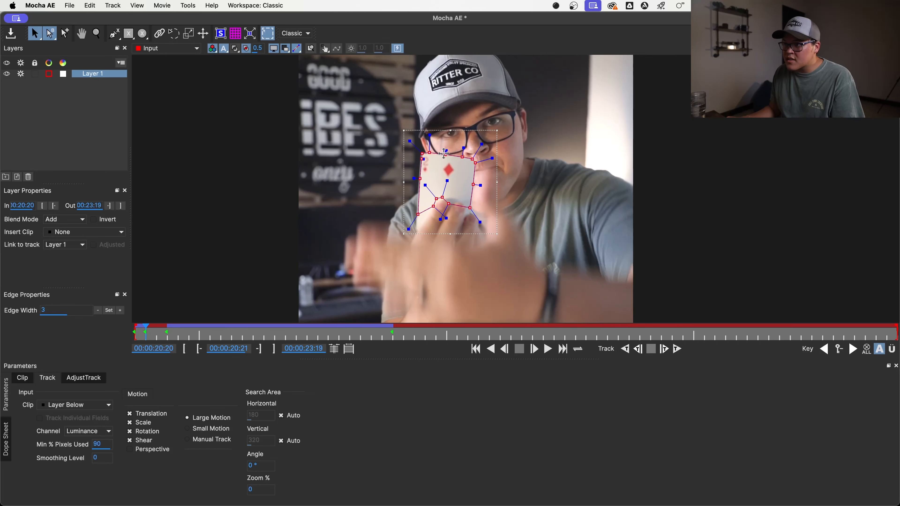
# Step: Track the card spline forwards from frame 00:00:21:20 and stop at 00:00:22:13
pyautogui.moveTo(159, 338); pyautogui.dragTo(393, 334)
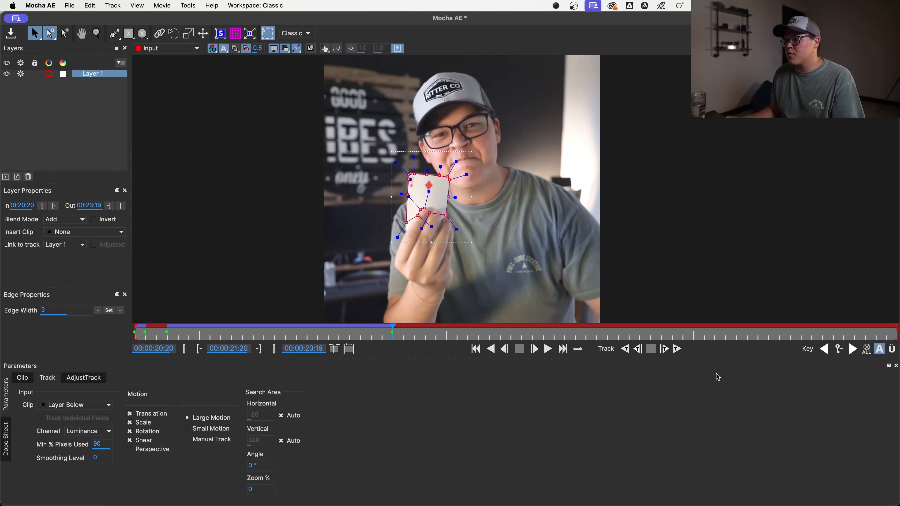
pyautogui.click(678, 349)
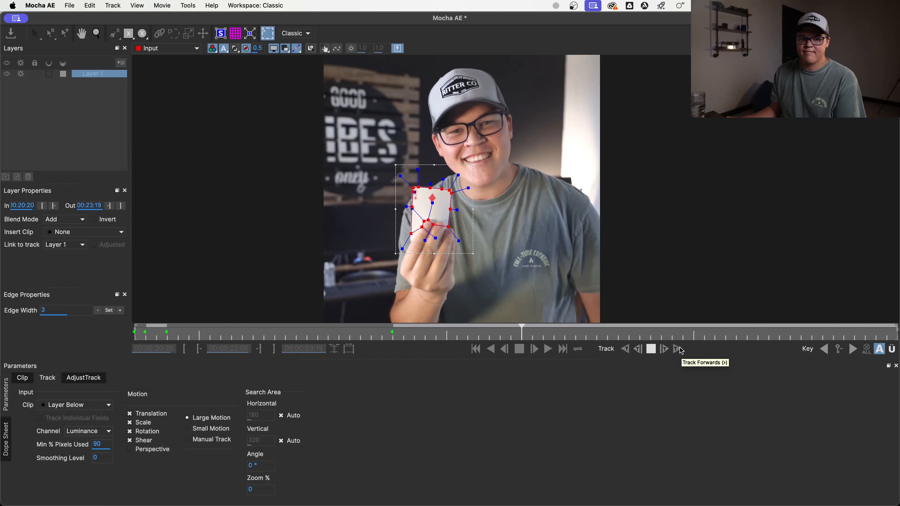
pyautogui.press('space')
# Step: Refine the spline at frame 00:00:22:13, fitting its top-left corner, lower-right corner and fingertip point to the card's visible edges
pyautogui.scroll(5, 443, 181)
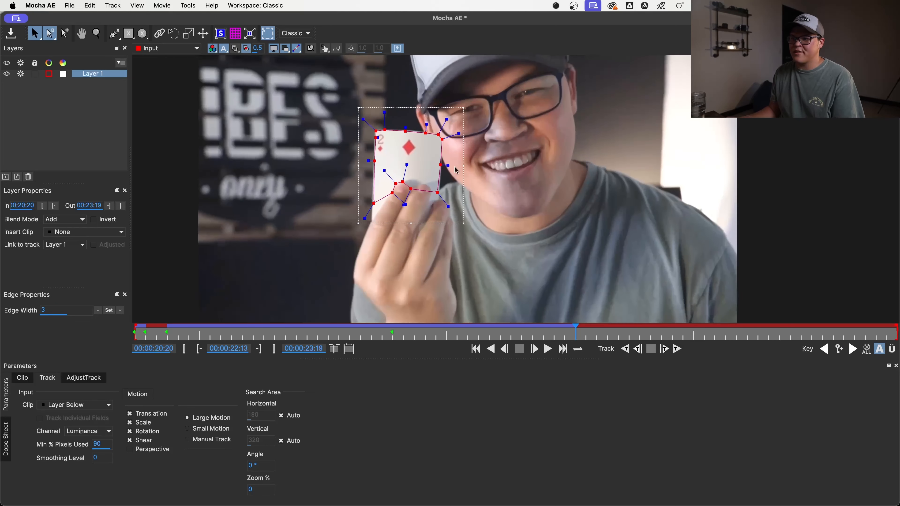
pyautogui.moveTo(342, 96); pyautogui.dragTo(341, 96)
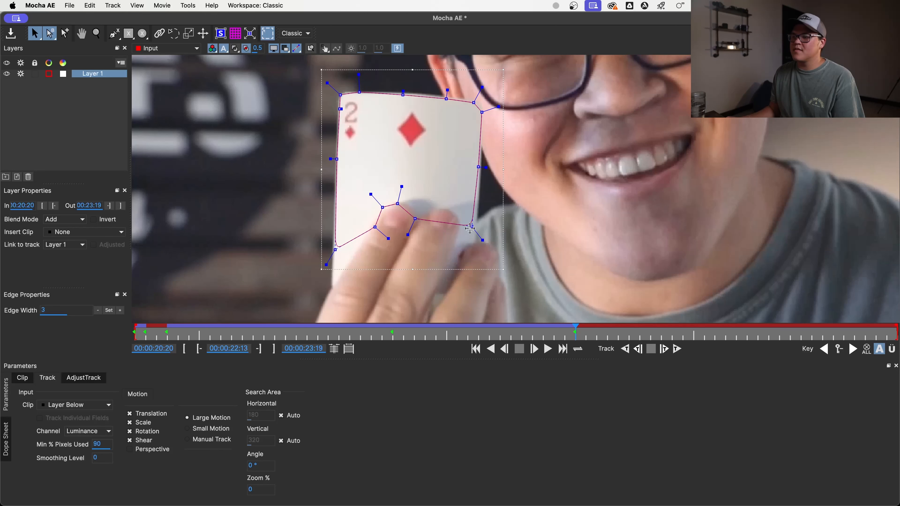
pyautogui.moveTo(470, 229); pyautogui.dragTo(475, 228)
pyautogui.moveTo(414, 219); pyautogui.dragTo(416, 216)
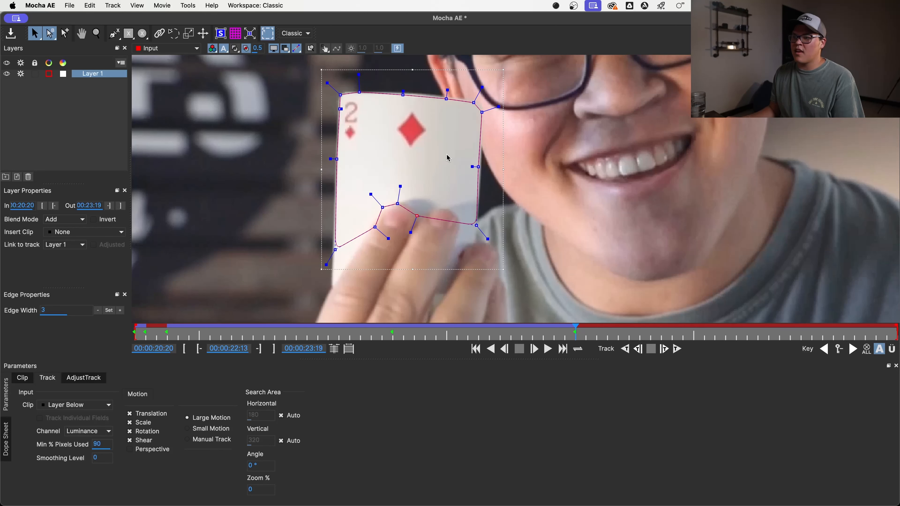
# Step: Track forwards to frame 00:00:22:16 and adjust the spline points along the card's top edge and top-right corner
pyautogui.scroll(-2, 447, 154)
pyautogui.scroll(-3, 503, 173)
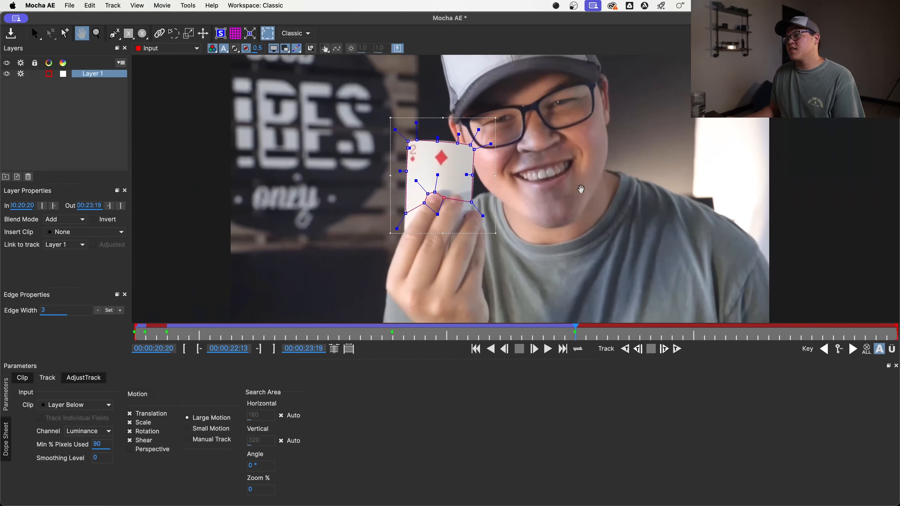
pyautogui.click(677, 349)
pyautogui.press('space')
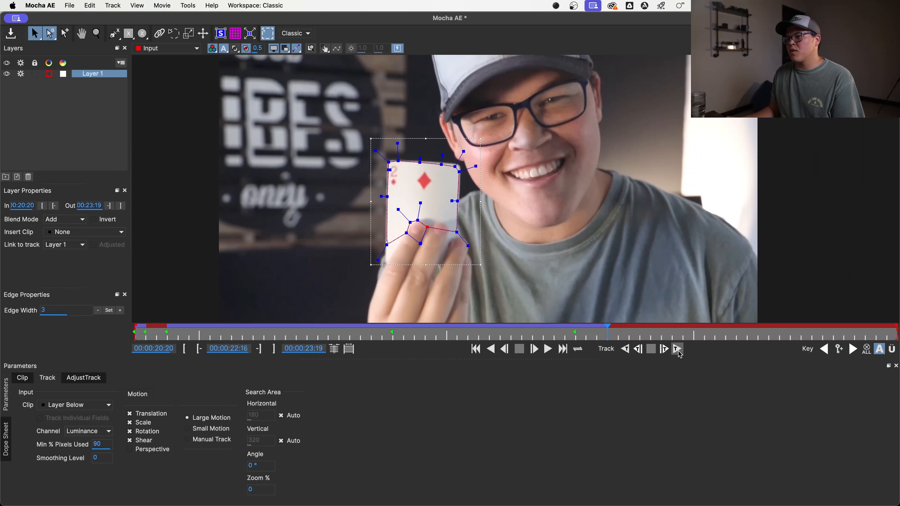
pyautogui.moveTo(440, 164); pyautogui.dragTo(443, 163)
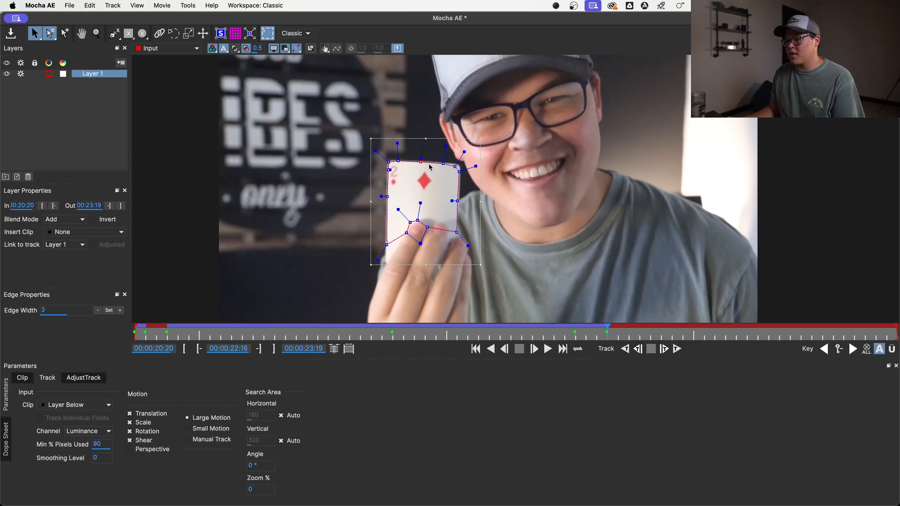
pyautogui.click(459, 172)
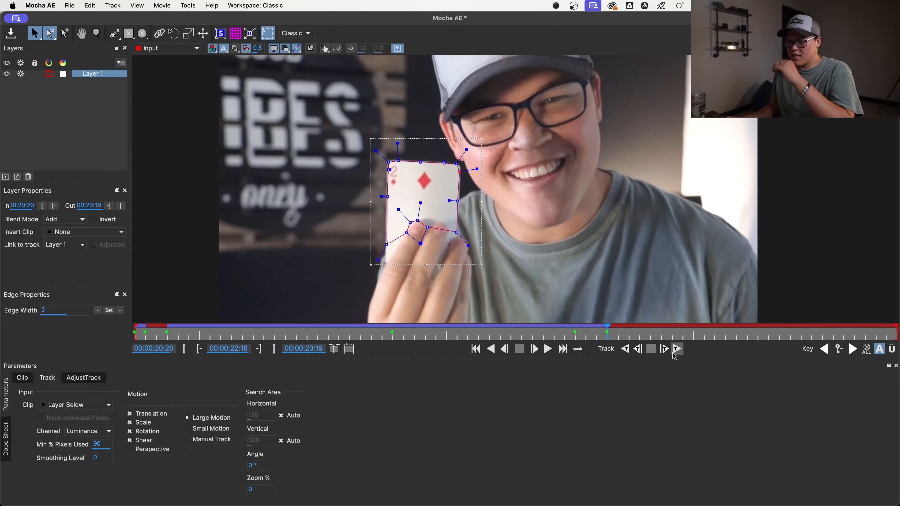
# Step: Track the card spline forwards from frame 00:00:22:16 to 00:00:23:13, first frame by frame and then continuously
pyautogui.click(664, 350)
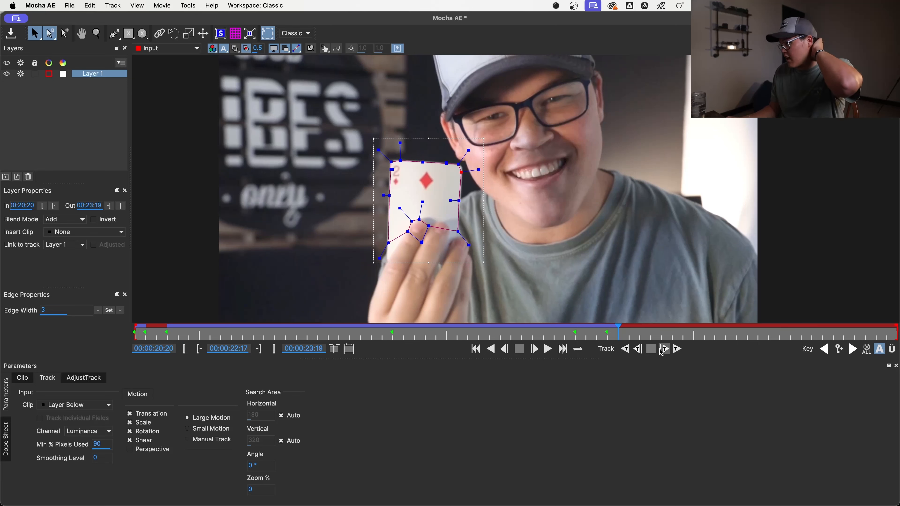
pyautogui.click(664, 351)
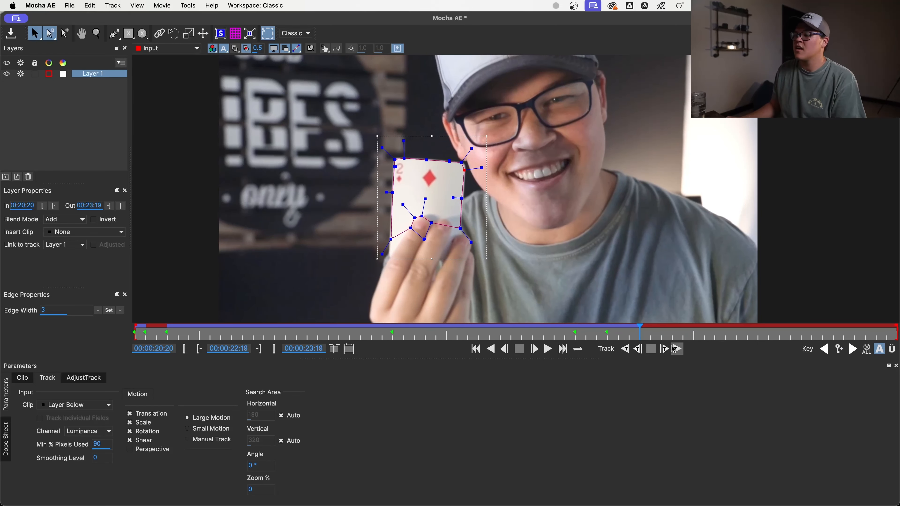
pyautogui.click(676, 352)
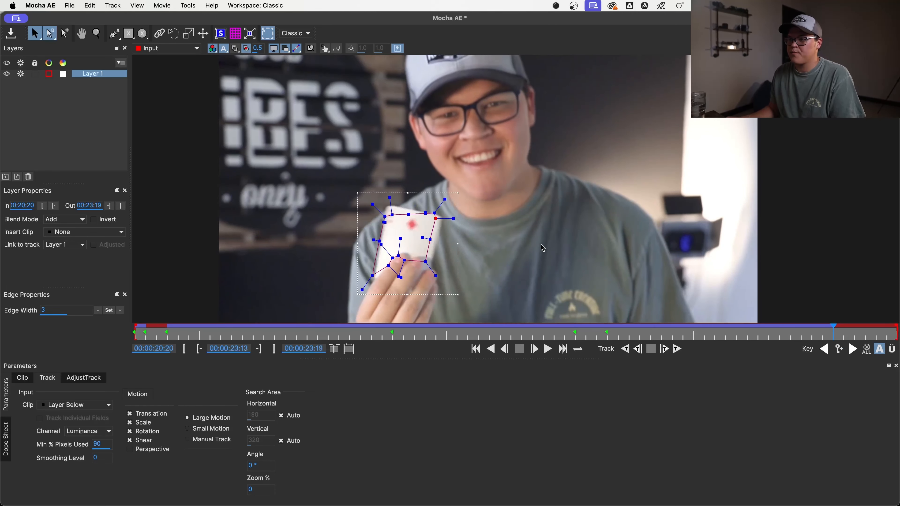
# Step: Correct the spline's top-left corner at frame 00:00:23:12, and review the track by playing and scrubbing back to 00:00:22:13
pyautogui.click(821, 332)
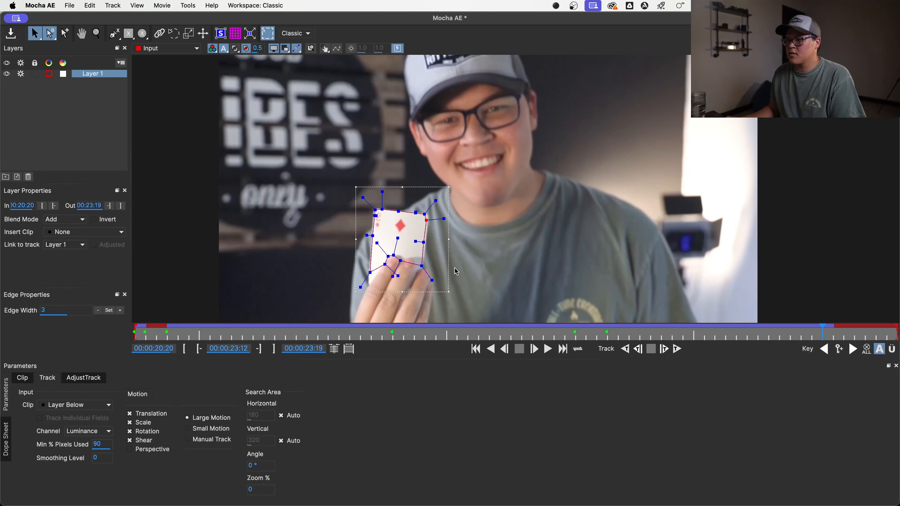
pyautogui.scroll(-4, 545, 230)
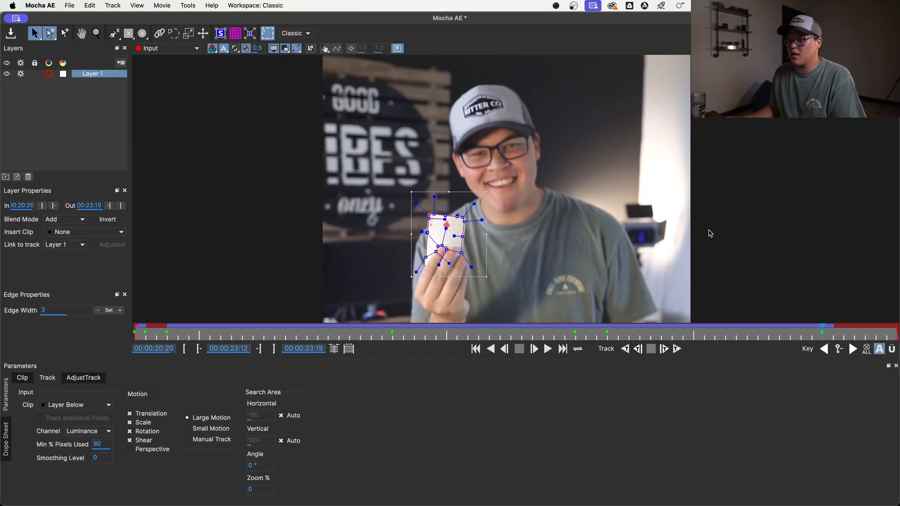
pyautogui.press('space')
pyautogui.press('space')
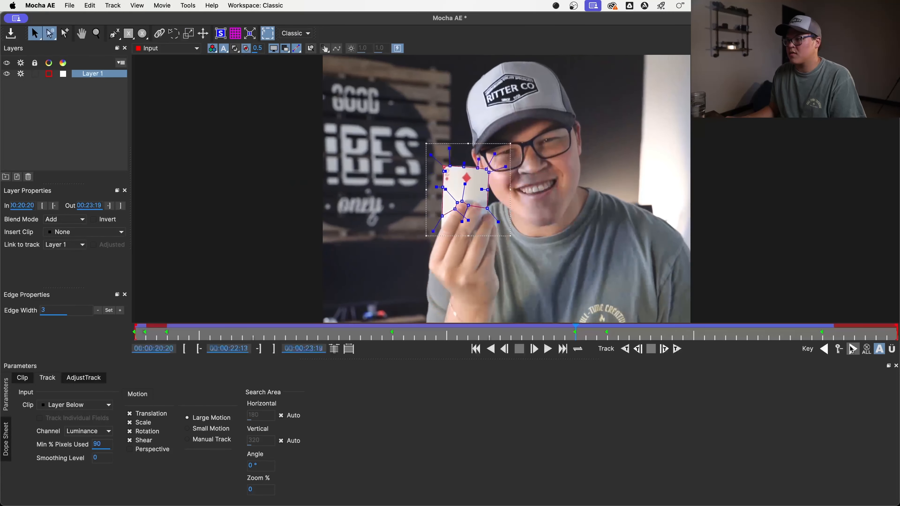
pyautogui.moveTo(821, 336); pyautogui.dragTo(580, 319)
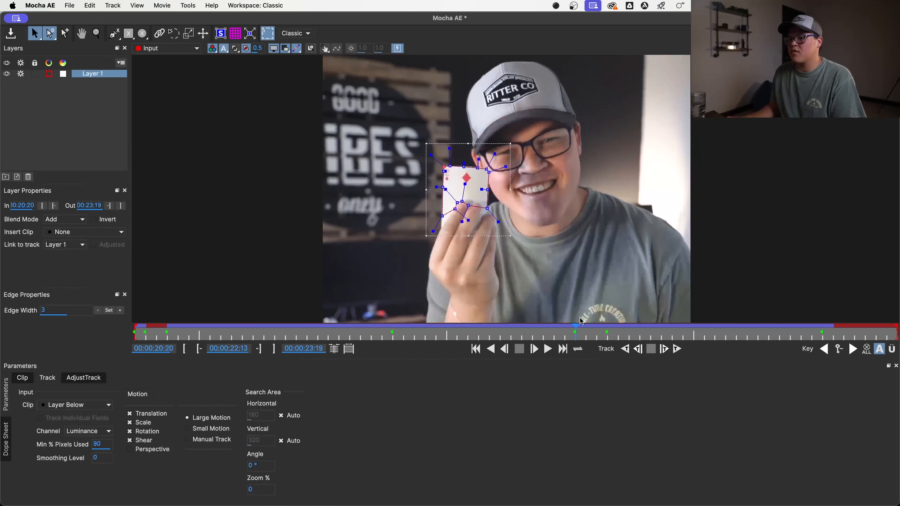
# Step: Save the Mocha project and close its window to return to the Card prt 3 composition in After Effects
pyautogui.click(14, 37)
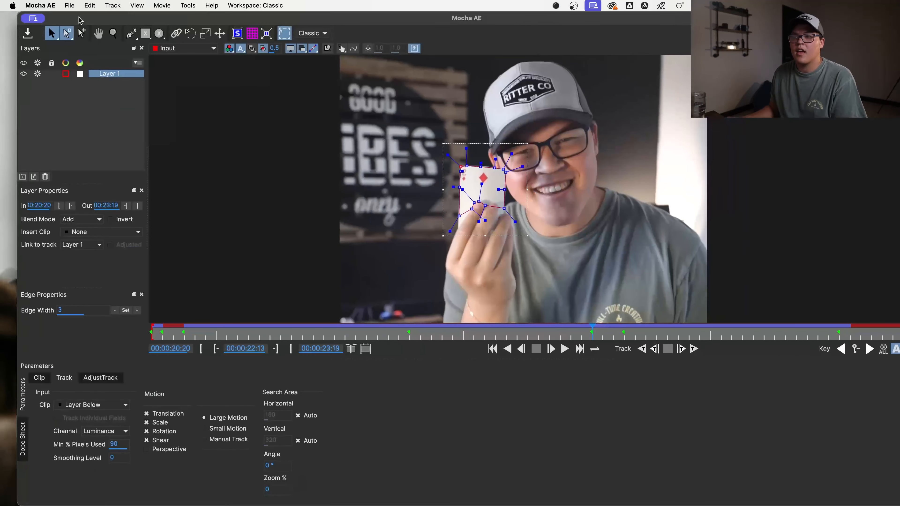
pyautogui.moveTo(80, 20); pyautogui.dragTo(113, 67)
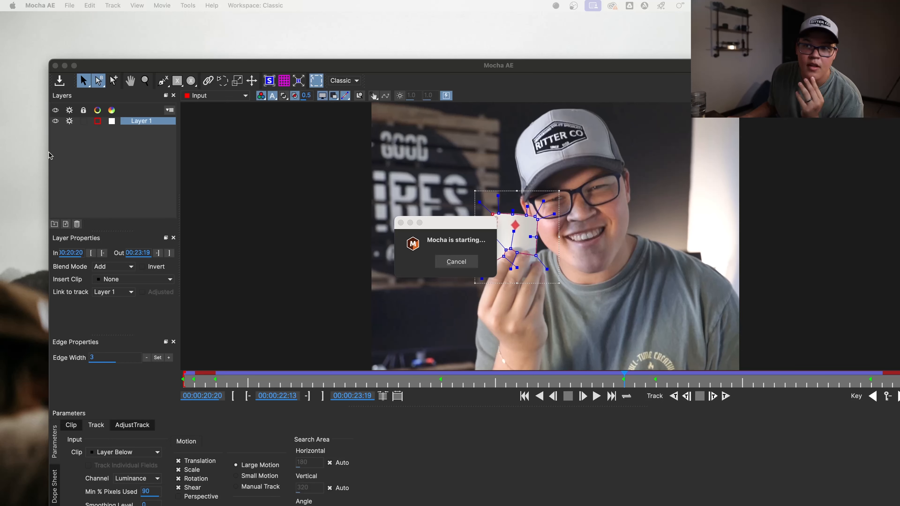
pyautogui.click(55, 65)
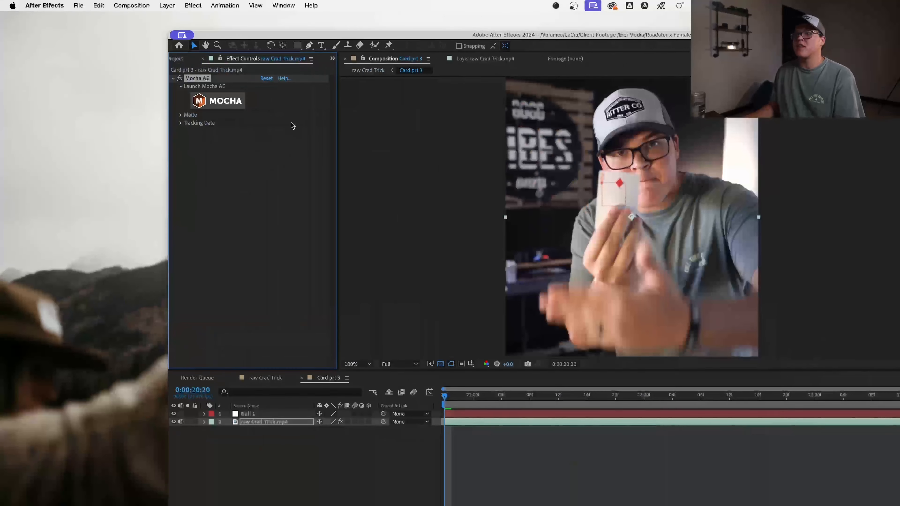
# Step: Hide the Null 1 layer in Card prt 3 and move it below the raw Crad Trick.mp4 layer
pyautogui.moveTo(223, 34); pyautogui.dragTo(41, 2)
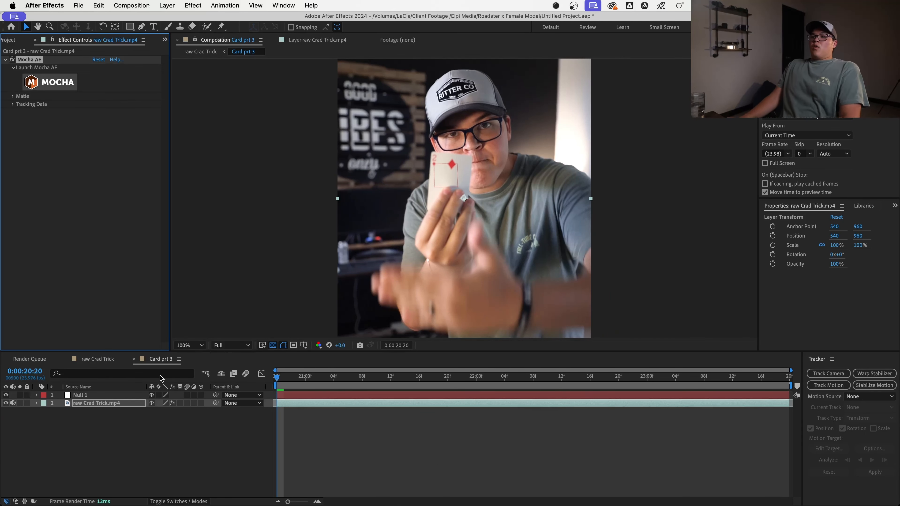
pyautogui.click(341, 395)
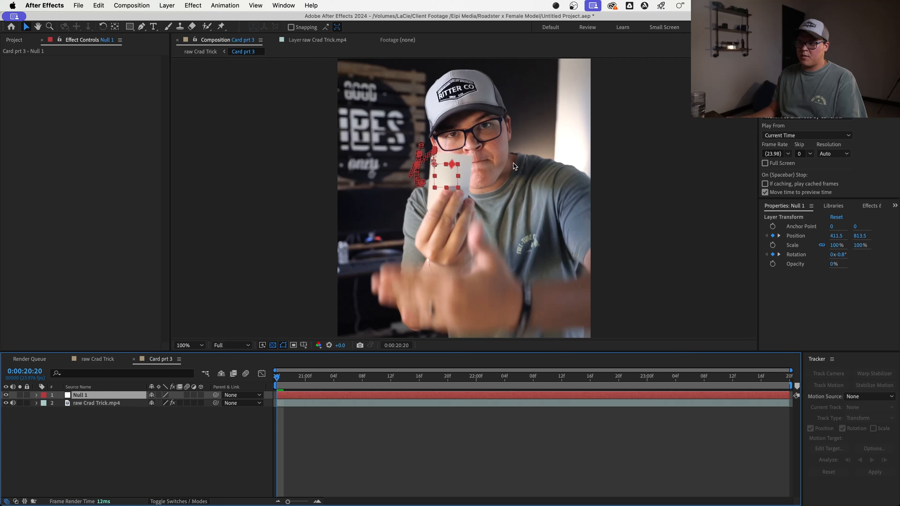
pyautogui.click(6, 396)
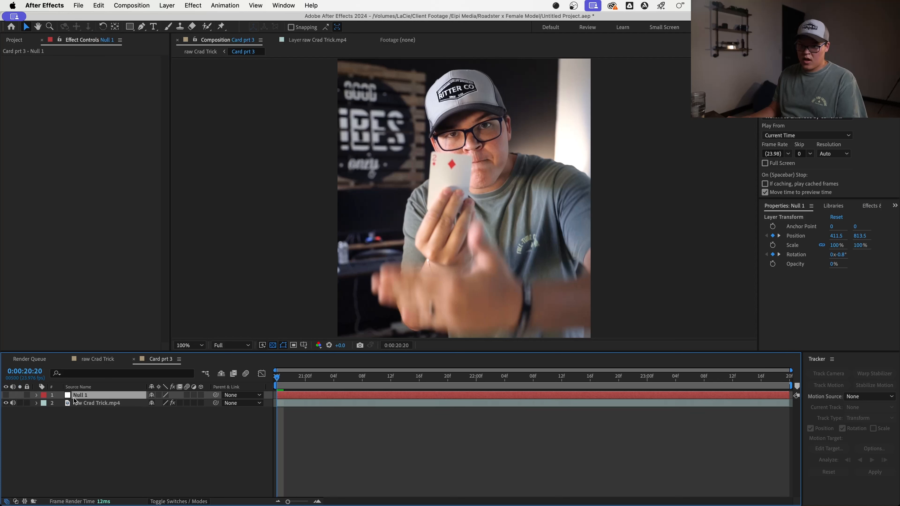
pyautogui.moveTo(81, 395); pyautogui.dragTo(90, 414)
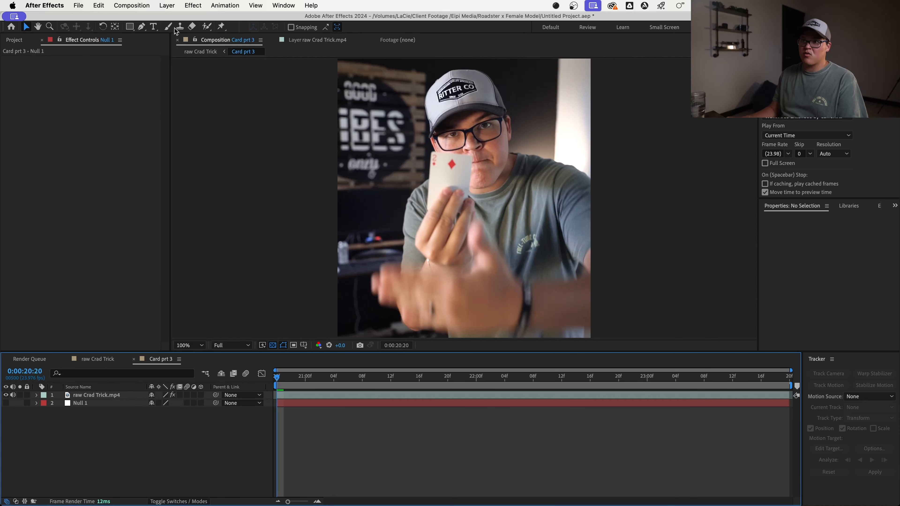
# Step: Add a new null object layer to the Card prt 3 composition
pyautogui.click(168, 5)
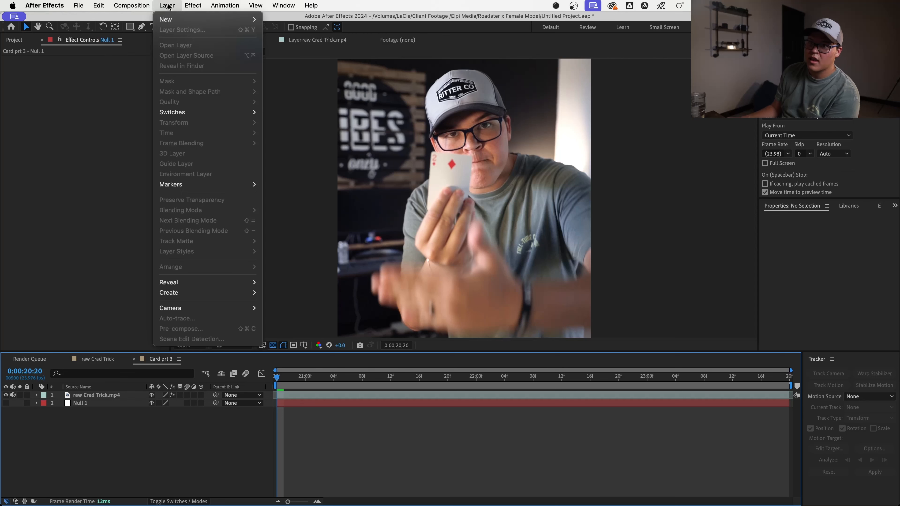
pyautogui.moveTo(177, 19)
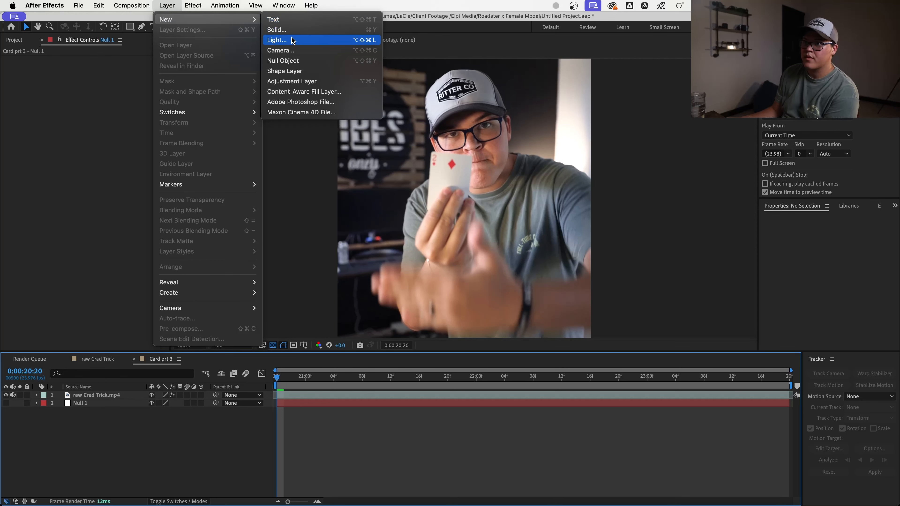
pyautogui.click(283, 61)
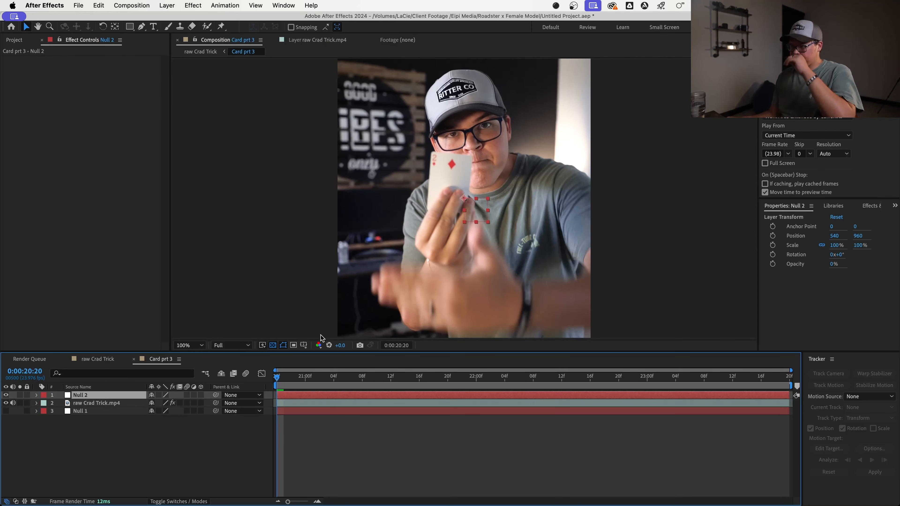
# Step: Create track data from Mocha's Layer 1 in the Mocha AE effect on raw Crad Trick.mp4
pyautogui.click(99, 403)
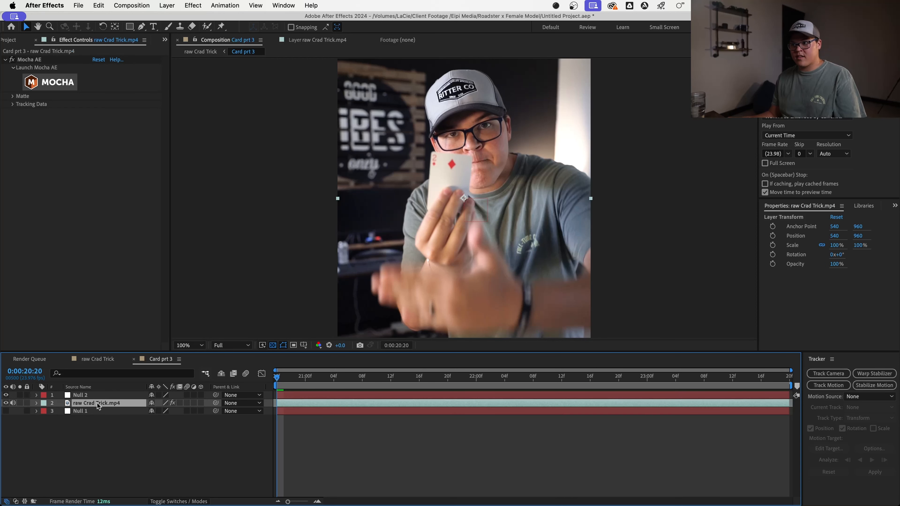
pyautogui.click(14, 104)
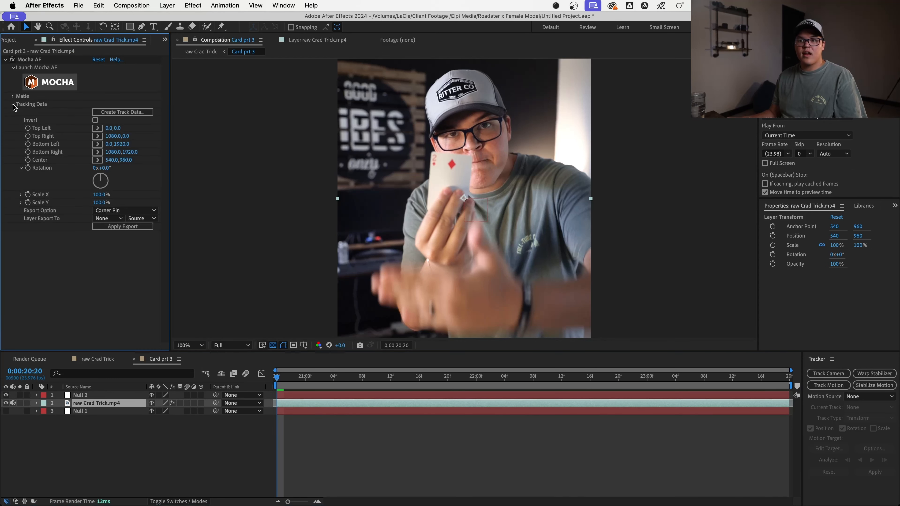
pyautogui.click(107, 113)
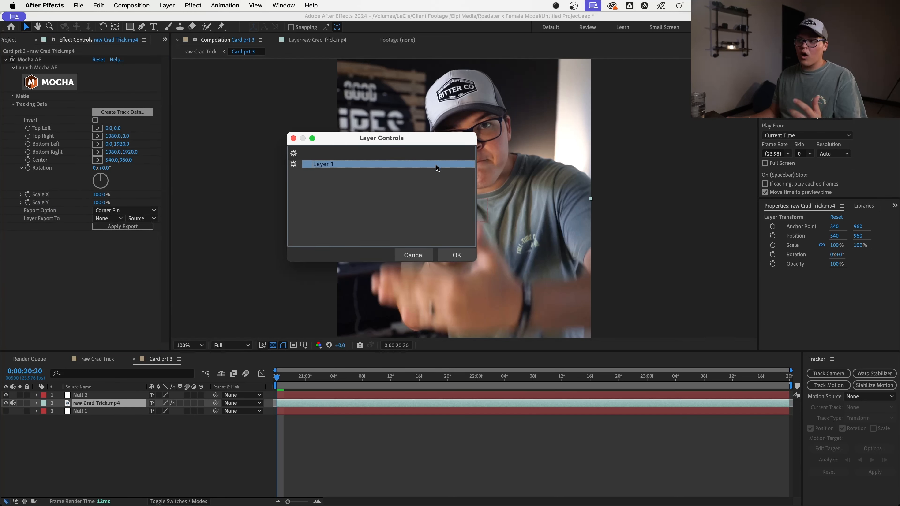
pyautogui.click(453, 256)
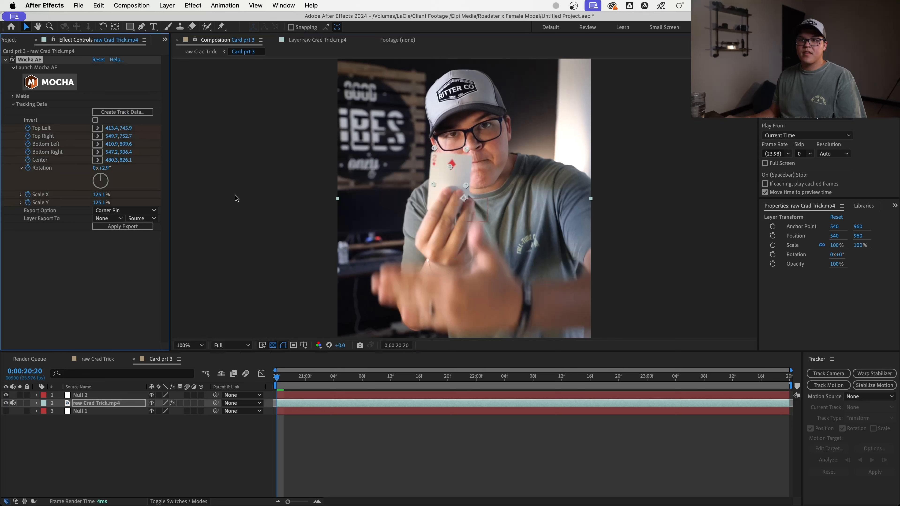
# Step: Set the Mocha AE export option to Transform with Null 2 as the target layer, and apply the export
pyautogui.click(131, 212)
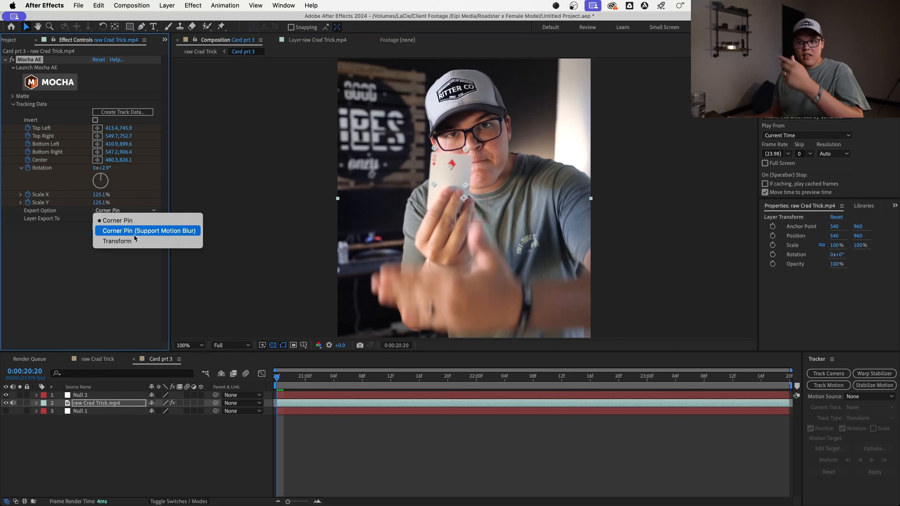
pyautogui.click(123, 241)
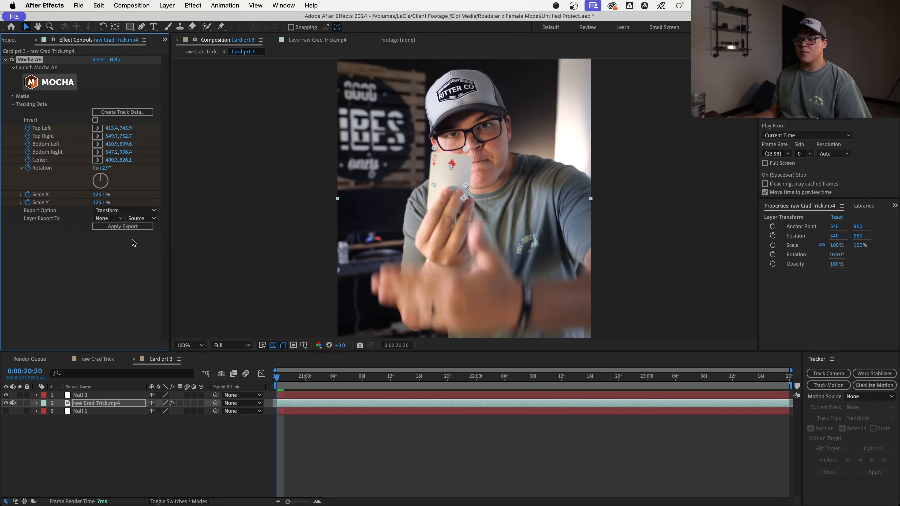
pyautogui.click(118, 219)
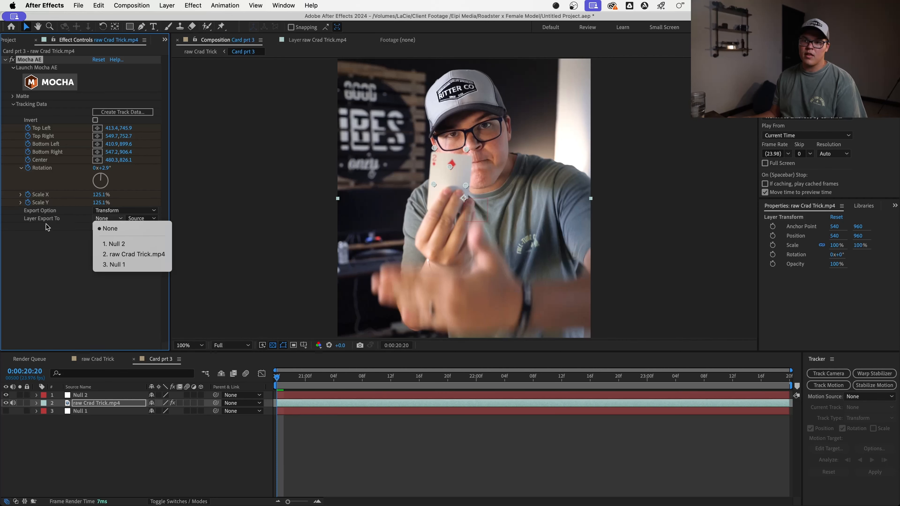
pyautogui.click(111, 245)
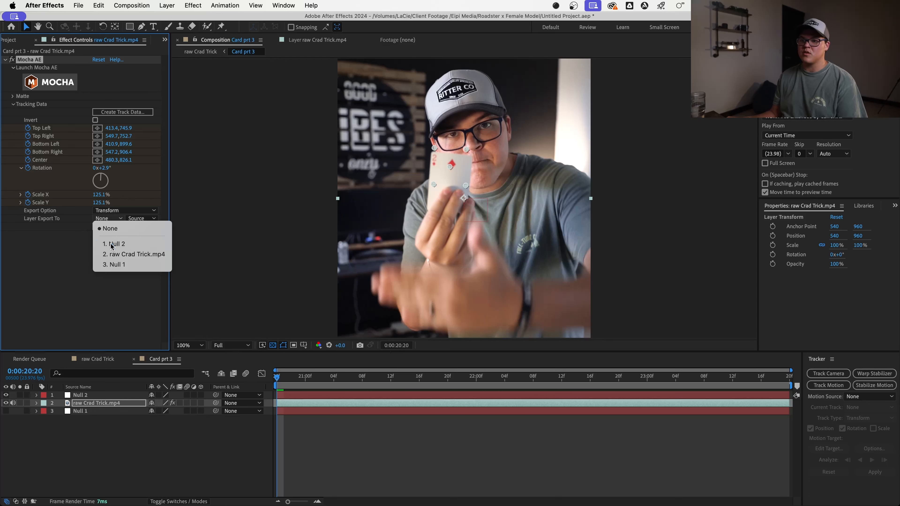
pyautogui.click(325, 397)
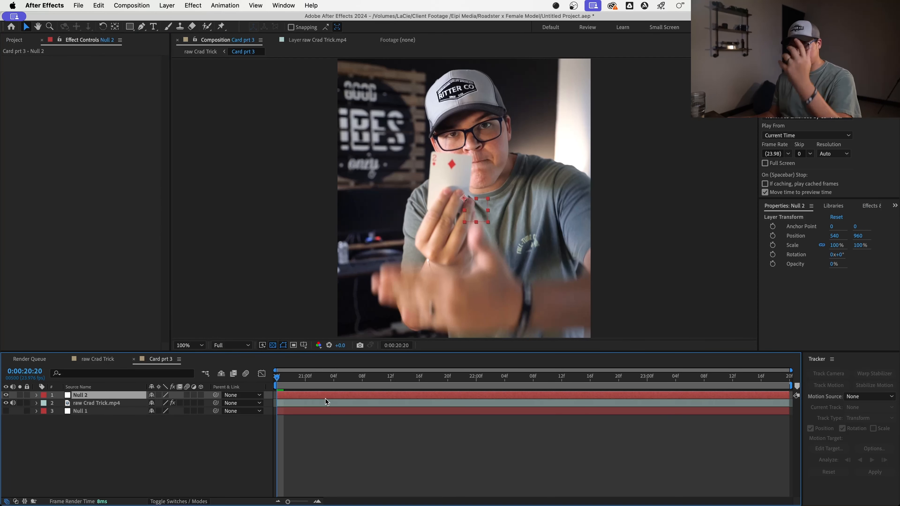
pyautogui.click(324, 399)
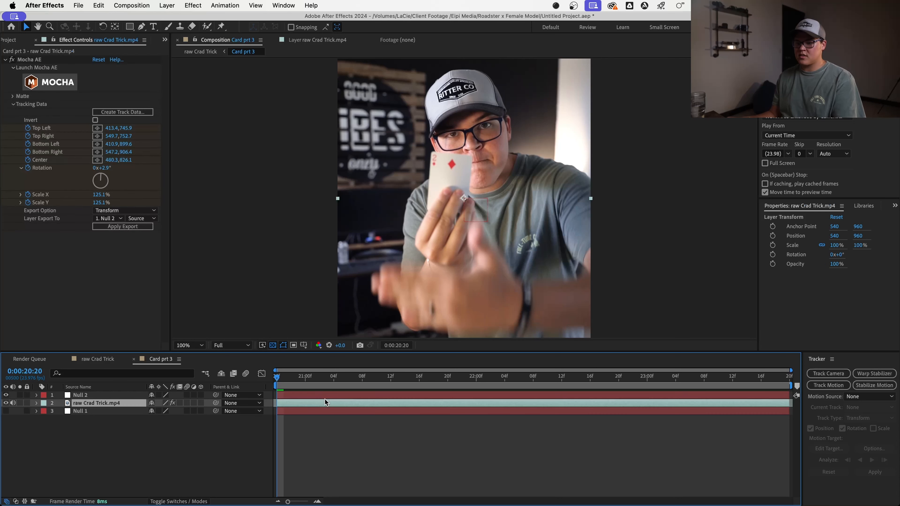
pyautogui.click(325, 397)
pyautogui.click(311, 404)
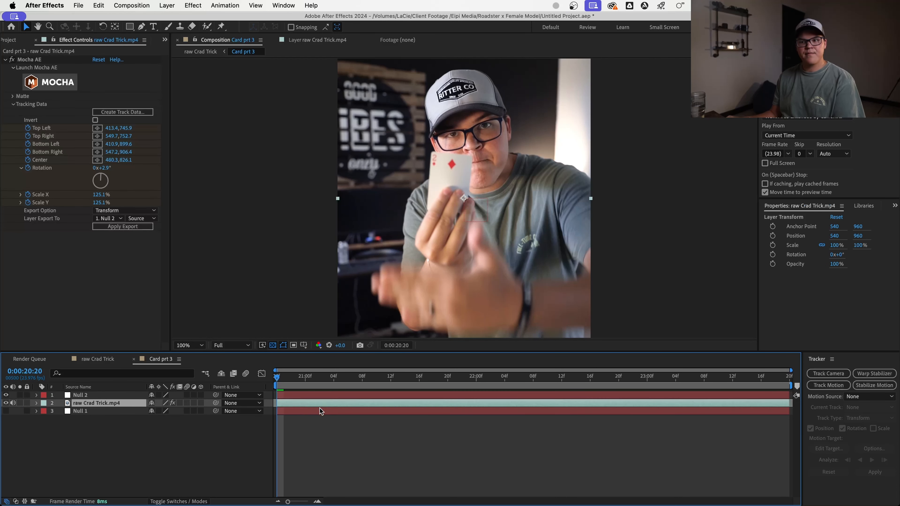
pyautogui.click(118, 228)
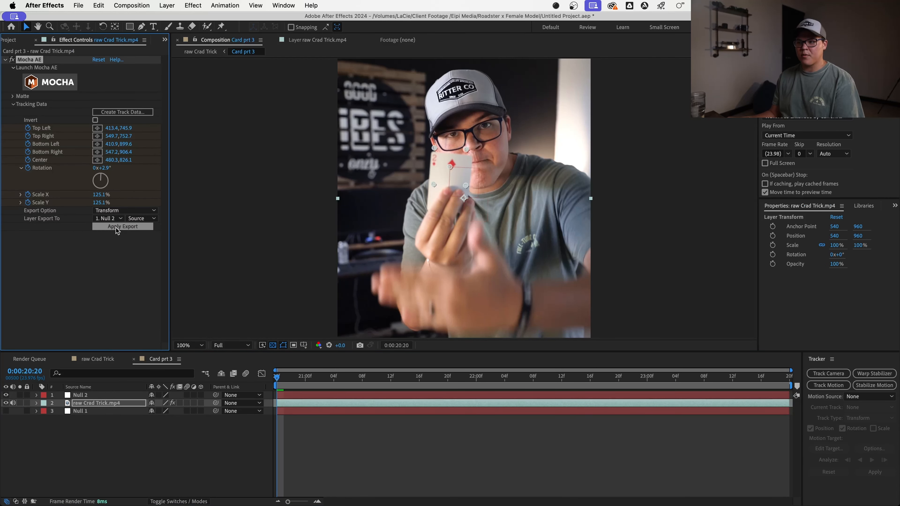
# Step: Reveal Null 2's keyframed properties to check the exported tracking, collapse them again, and save the project
pyautogui.click(315, 394)
pyautogui.moveTo(285, 380); pyautogui.dragTo(264, 429)
pyautogui.press('u')
pyautogui.click(427, 473)
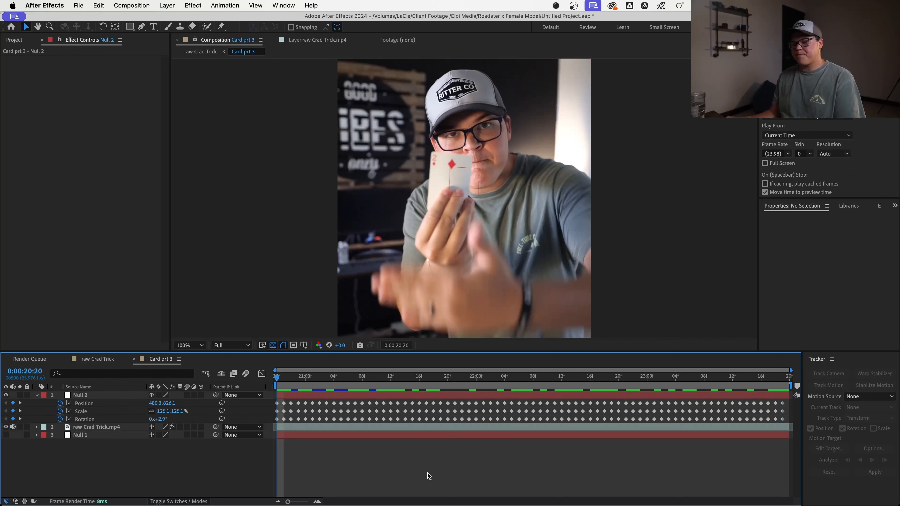
pyautogui.press('u')
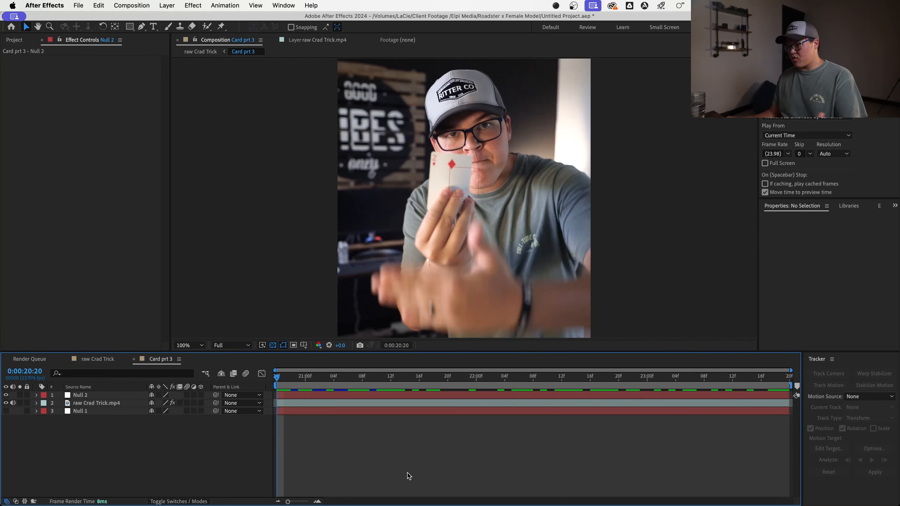
pyautogui.press('super+s')
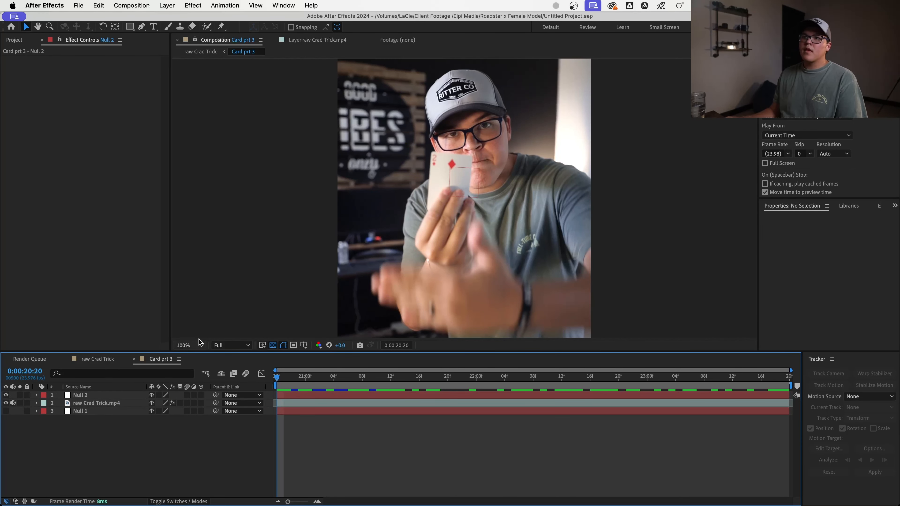
# Step: Add a white solid layer with its default settings to Card prt 3
pyautogui.click(167, 4)
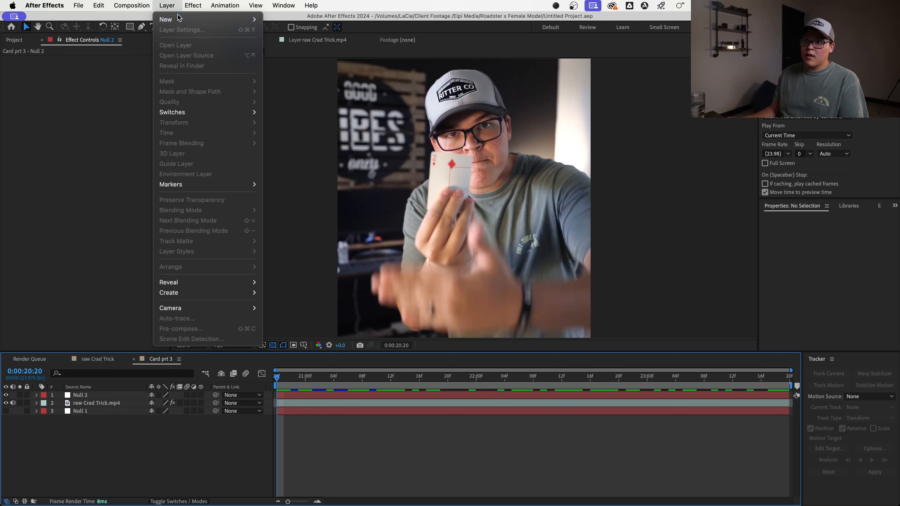
pyautogui.moveTo(187, 19)
pyautogui.click(276, 29)
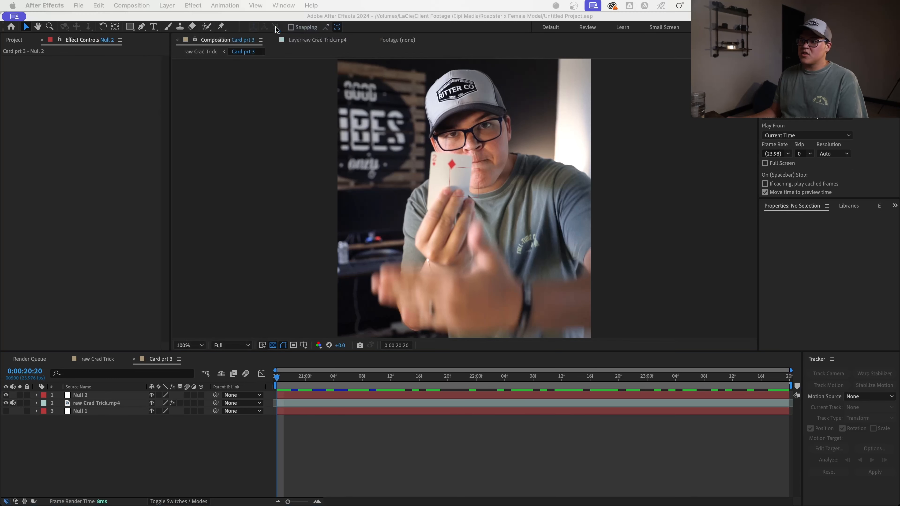
pyautogui.press('Return')
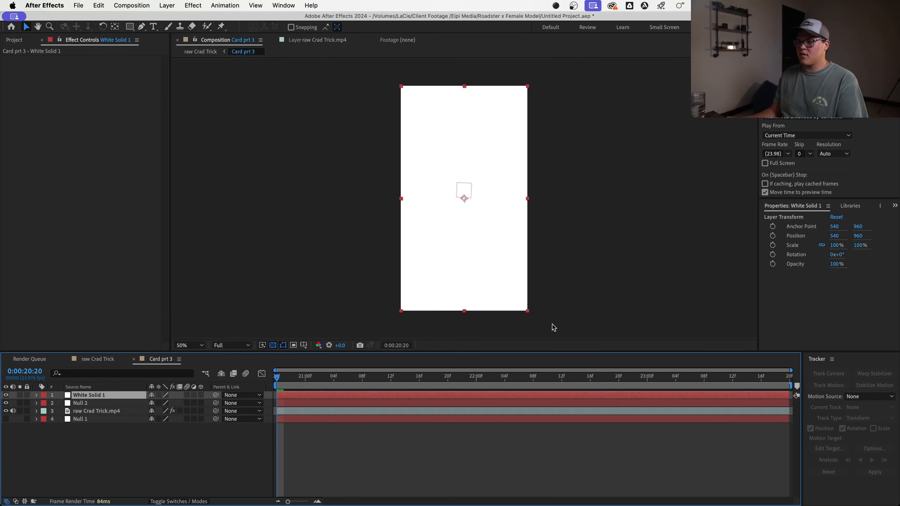
# Step: Scale the white solid down to about 31.9% by 15.4% over the card, and parent it to Null 2
pyautogui.moveTo(528, 311); pyautogui.dragTo(482, 214)
pyautogui.press('.')
pyautogui.moveTo(465, 180); pyautogui.dragTo(460, 200)
pyautogui.press('.')
pyautogui.press(',')
pyautogui.press('.')
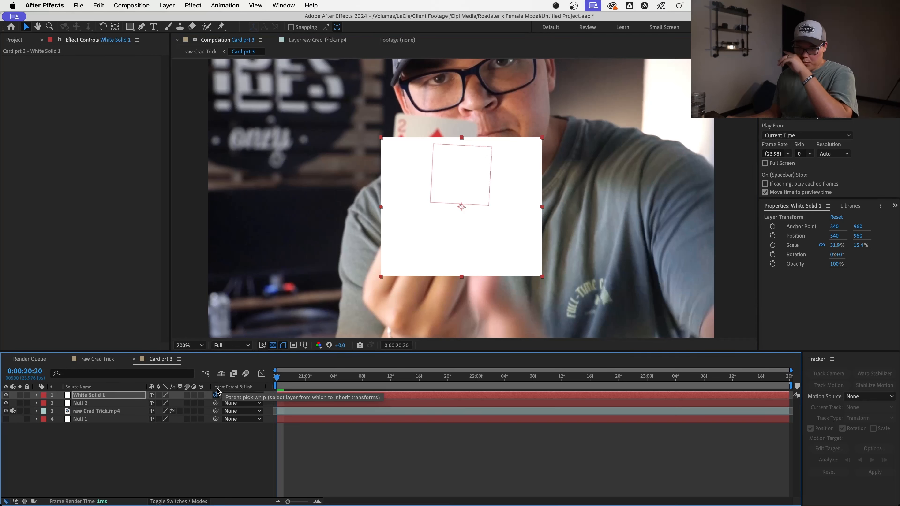
pyautogui.moveTo(217, 391); pyautogui.dragTo(104, 403)
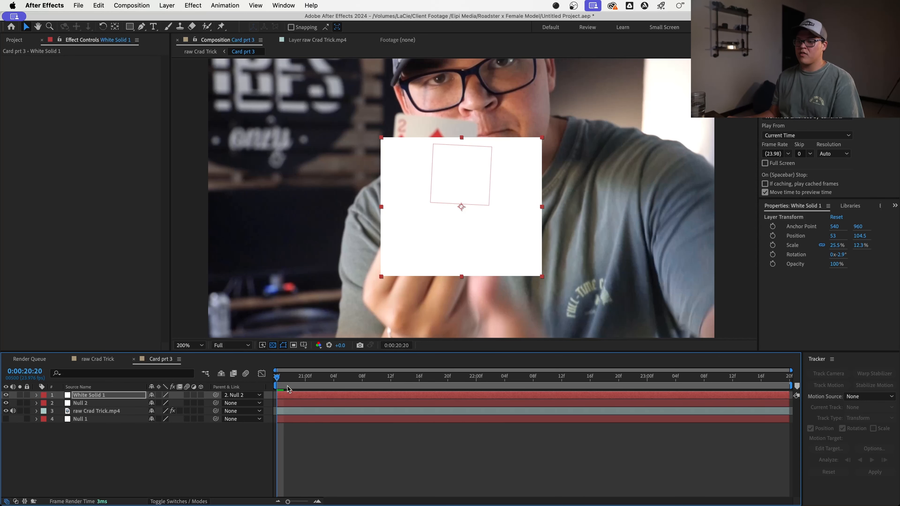
# Step: At 0:00:21:20, rotate the white solid to about -39° and move it onto the shirt, scrubbing the timeline to check its tracked motion
pyautogui.moveTo(289, 390); pyautogui.dragTo(449, 438)
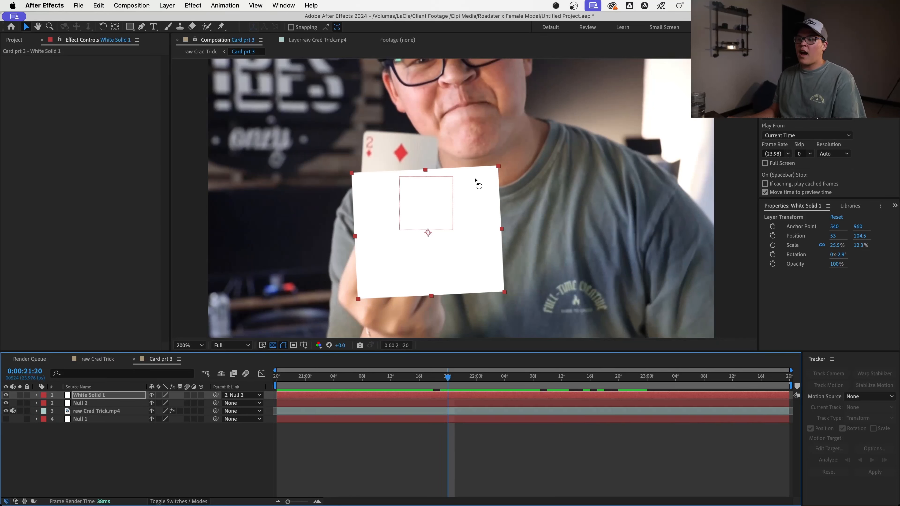
pyautogui.press('w')
pyautogui.moveTo(478, 217); pyautogui.dragTo(565, 111)
pyautogui.press('v')
pyautogui.scroll(-2, 570, 116)
pyautogui.scroll(1, 531, 145)
pyautogui.moveTo(514, 164); pyautogui.dragTo(513, 275)
pyautogui.moveTo(453, 379); pyautogui.dragTo(731, 379)
pyautogui.moveTo(692, 408); pyautogui.dragTo(463, 411)
# Step: Try moving Null 2 away from the card to about 694.4, 549 at 0:00:21:22, and undo the move
pyautogui.click(467, 410)
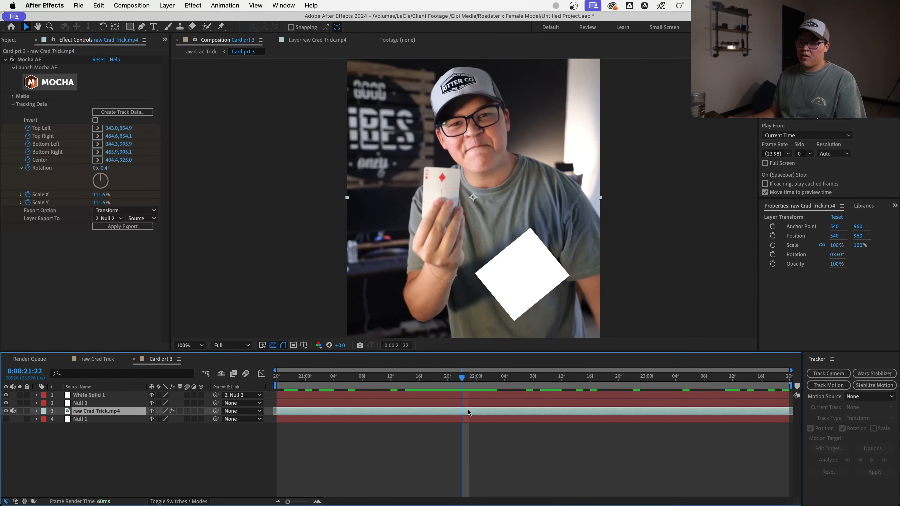
pyautogui.click(470, 403)
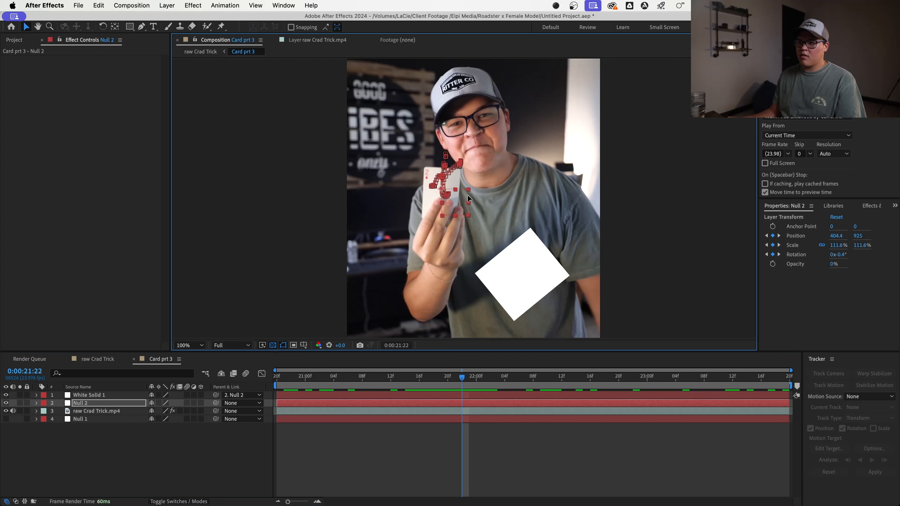
pyautogui.moveTo(468, 198); pyautogui.dragTo(532, 124)
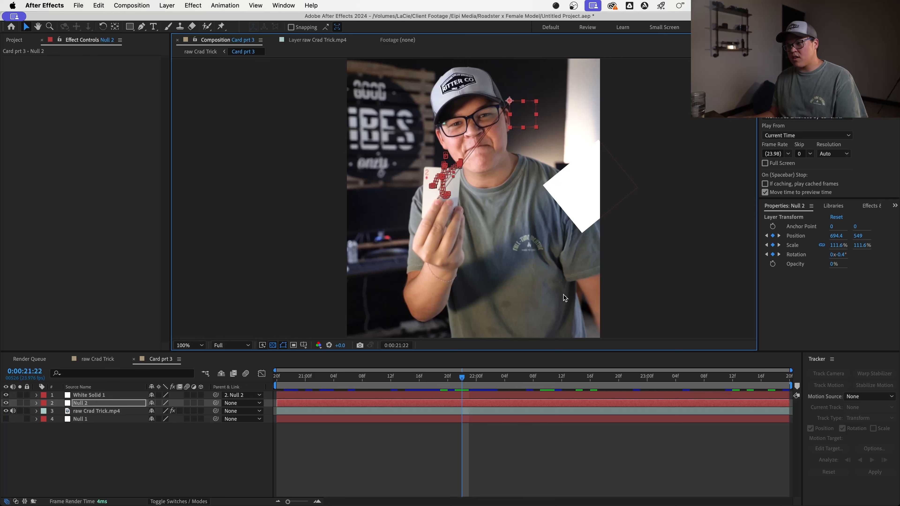
pyautogui.press('super+z')
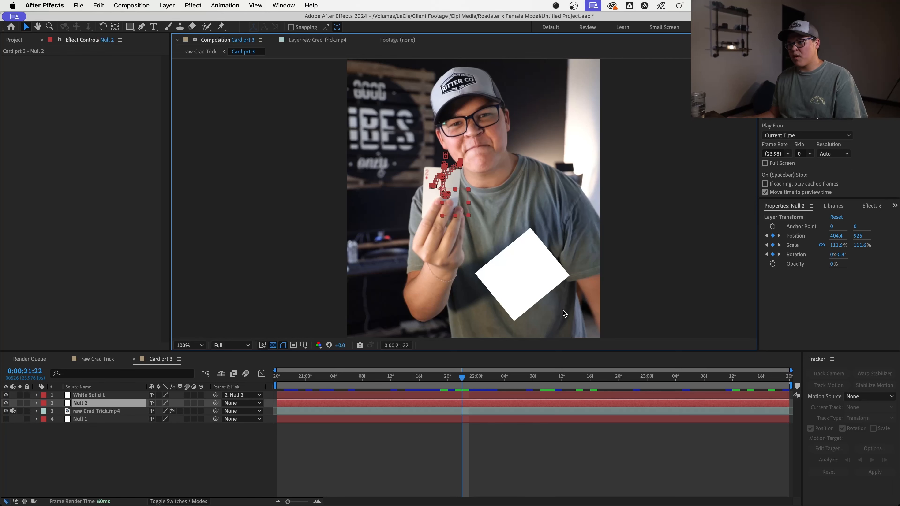
# Step: Delete the white solid from Card prt 3 and switch back to the raw Crad Trick composition
pyautogui.click(520, 392)
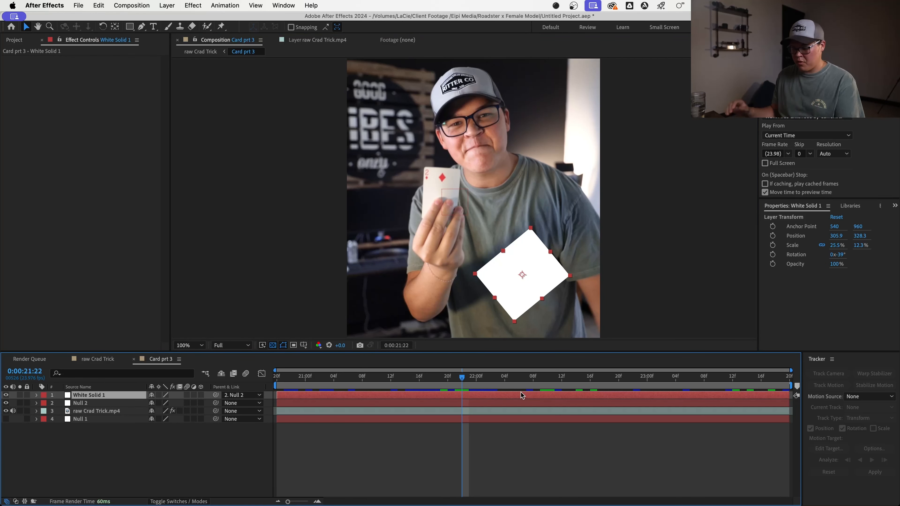
pyautogui.press('Delete')
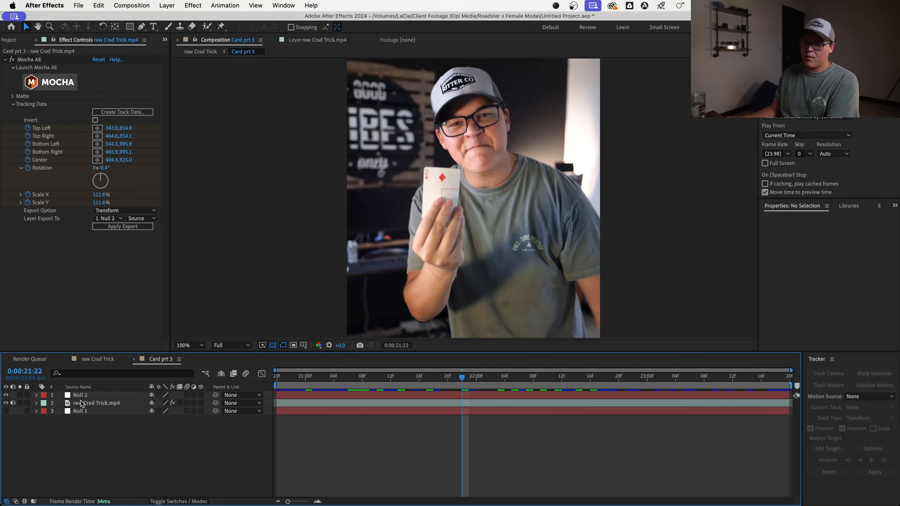
pyautogui.click(107, 363)
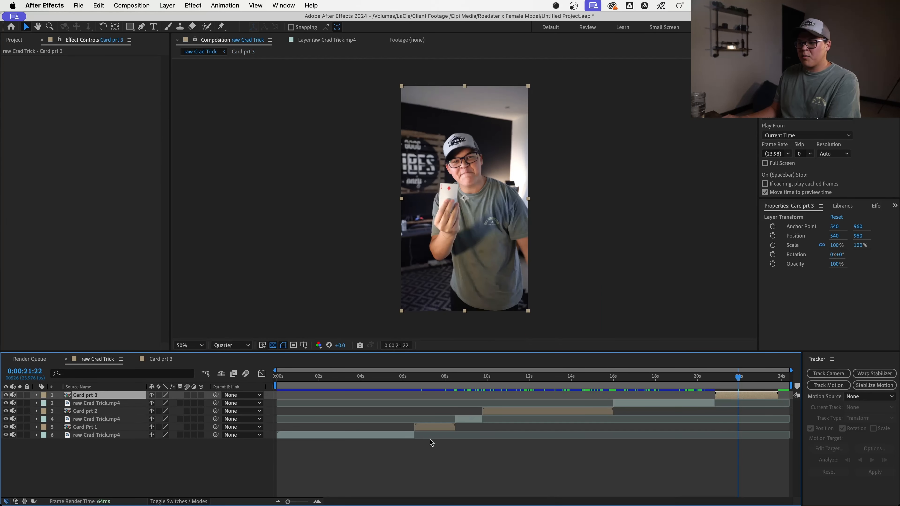
# Step: Copy both Card layers from the Card final composition inside Card Prt 1 and paste them into Card prt 3
pyautogui.doubleClick(447, 428)
pyautogui.click(439, 376)
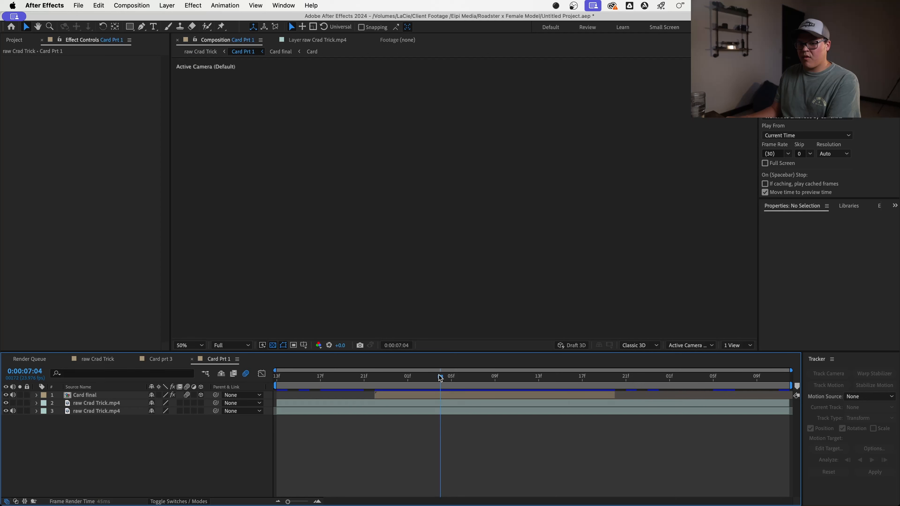
pyautogui.doubleClick(442, 395)
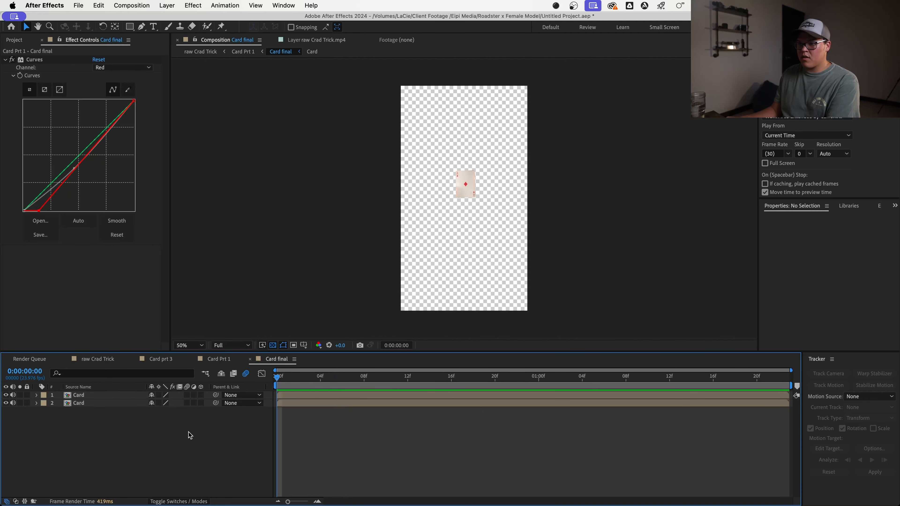
pyautogui.moveTo(70, 425); pyautogui.dragTo(128, 402)
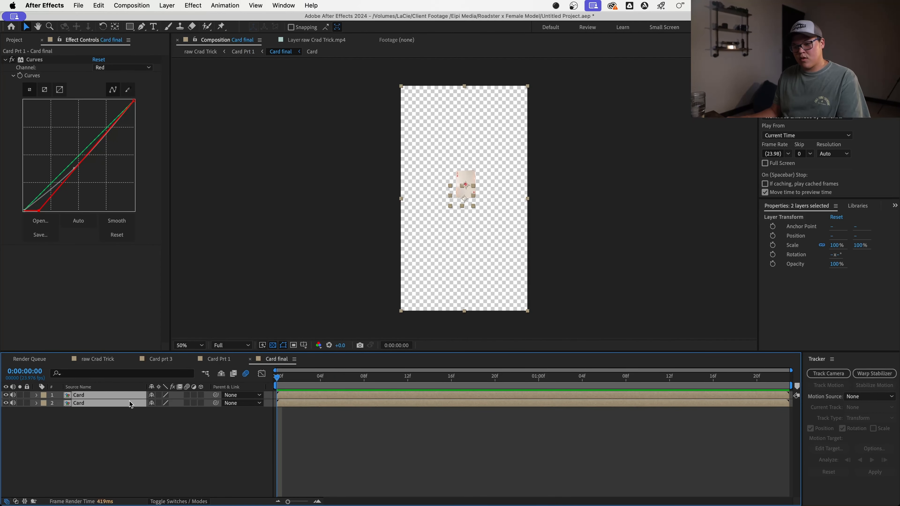
pyautogui.click(250, 359)
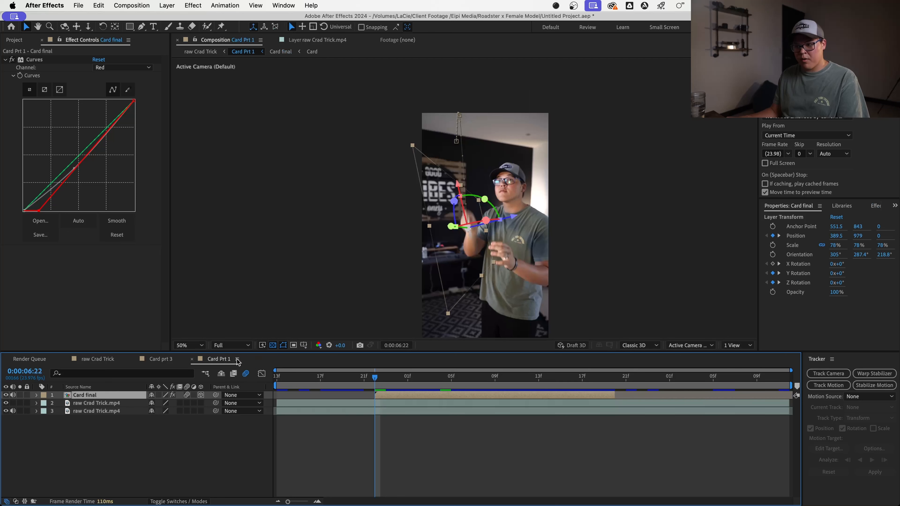
pyautogui.click(191, 359)
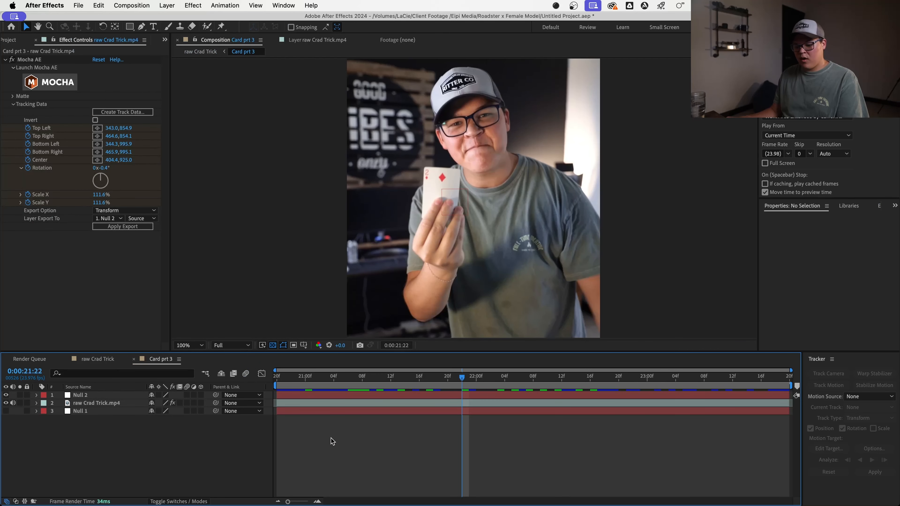
pyautogui.press('cmd+v')
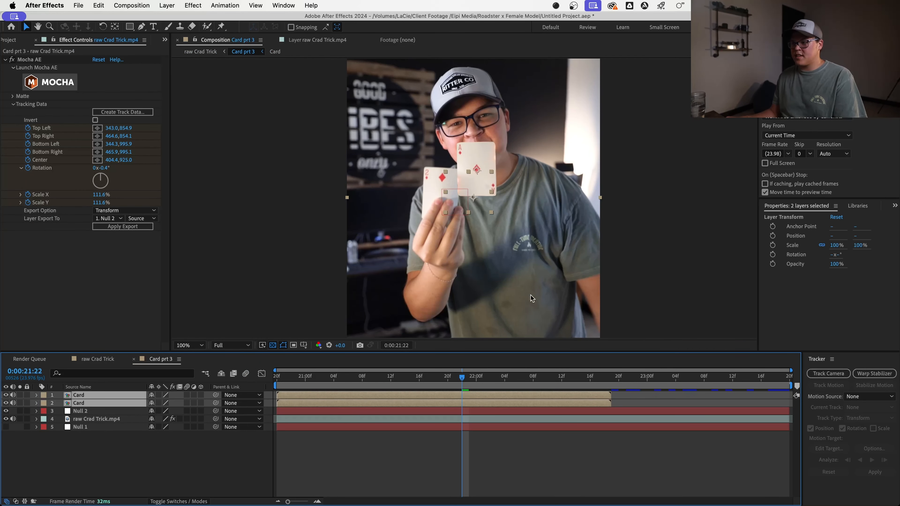
# Step: Pre-compose the two pasted Card layers into a new composition named Card 2, moving all attributes into it
pyautogui.rightClick(466, 407)
pyautogui.click(481, 437)
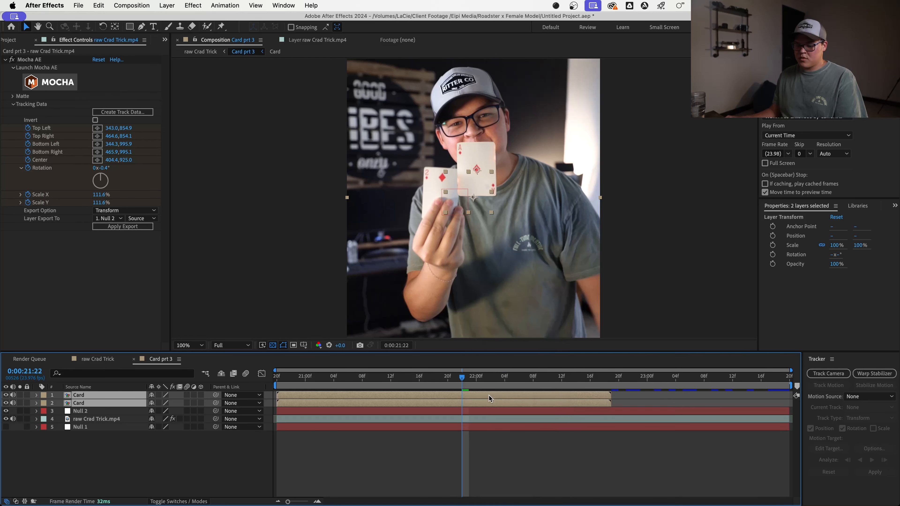
pyautogui.write('Card 2')
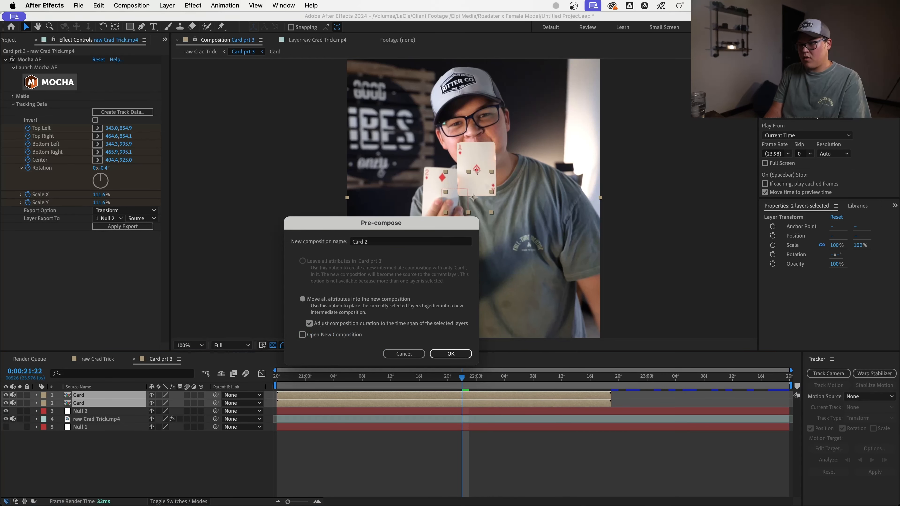
pyautogui.press('Return')
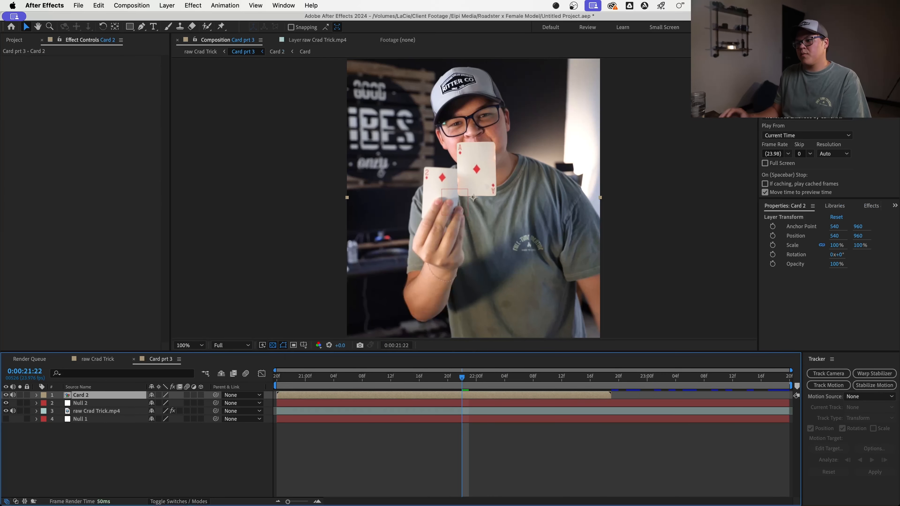
# Step: Apply Freeze Frame to the Card 2 layer at 0:00:21:22
pyautogui.rightClick(538, 393)
pyautogui.moveTo(598, 268)
pyautogui.click(675, 299)
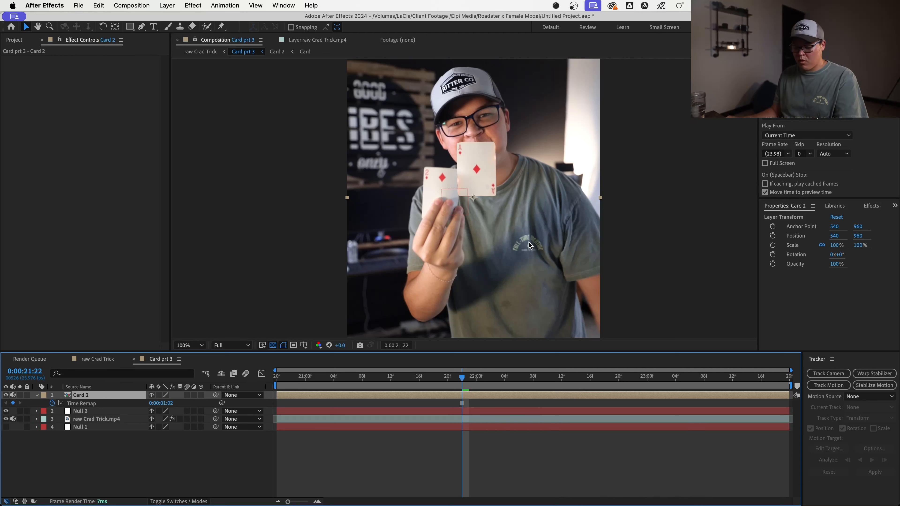
# Step: Move the Card 2 layer's anchor point to the centre of the ace of diamonds, at about 554, 838.5
pyautogui.press('y')
pyautogui.moveTo(474, 197); pyautogui.dragTo(440, 213)
pyautogui.scroll(1, 480, 160)
pyautogui.scroll(-2, 477, 158)
pyautogui.scroll(3, 474, 157)
pyautogui.scroll(-2, 463, 199)
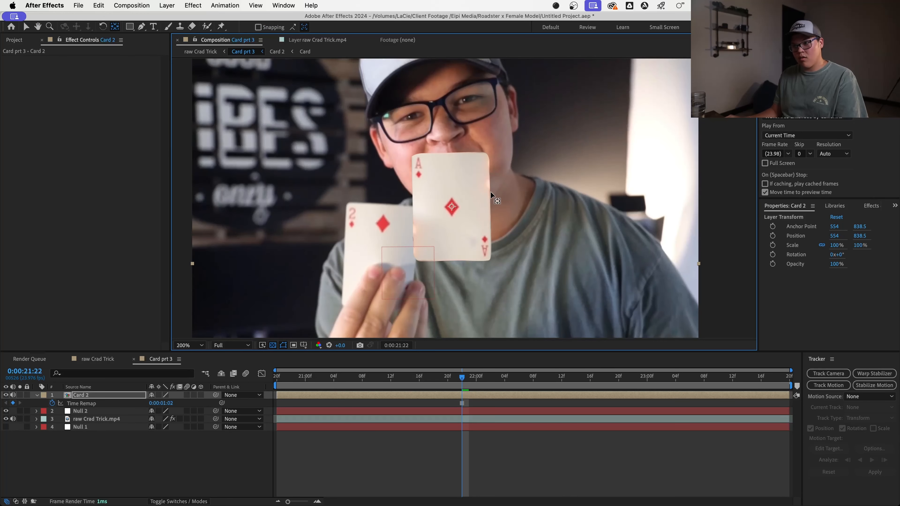
# Step: Parent the Card 2 layer to Null 2
pyautogui.press('v')
pyautogui.scroll(-2, 491, 196)
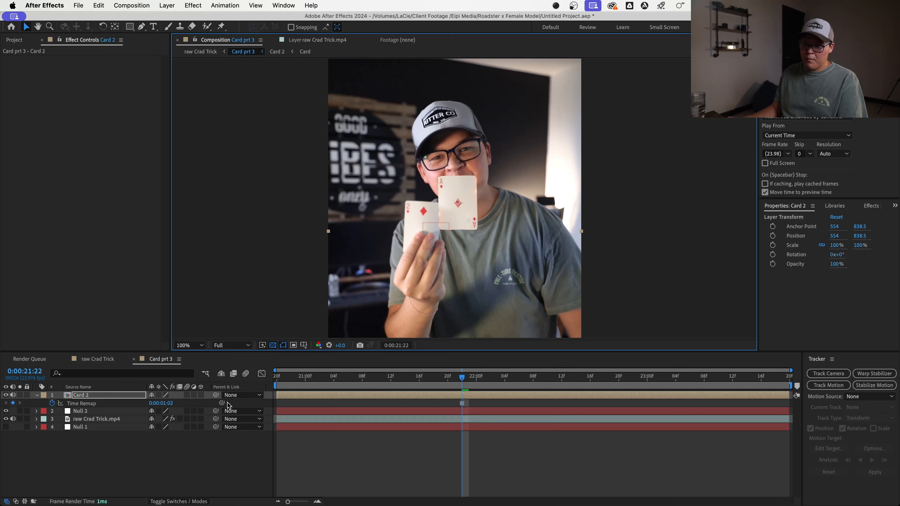
pyautogui.moveTo(216, 395)
pyautogui.mouseDown()
pyautogui.moveTo(121, 417)
pyautogui.moveTo(219, 394)
pyautogui.mouseUp()
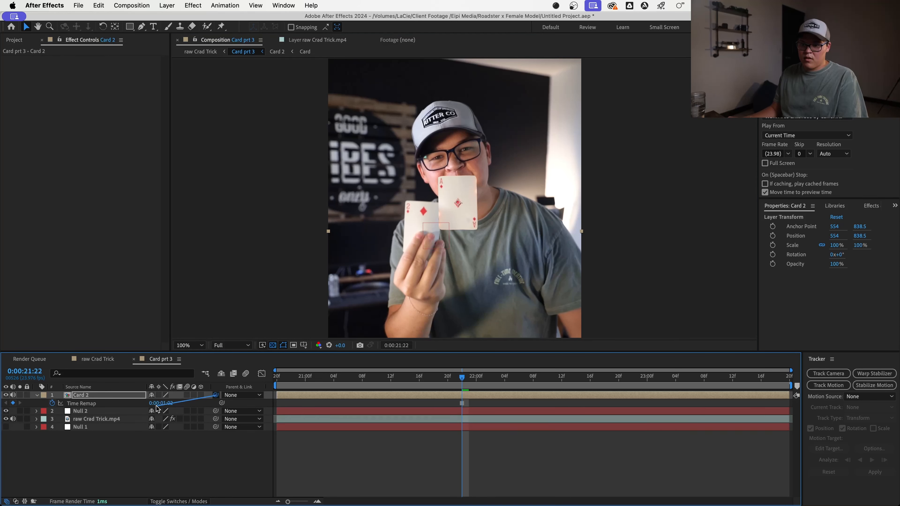
pyautogui.moveTo(156, 405); pyautogui.dragTo(135, 412)
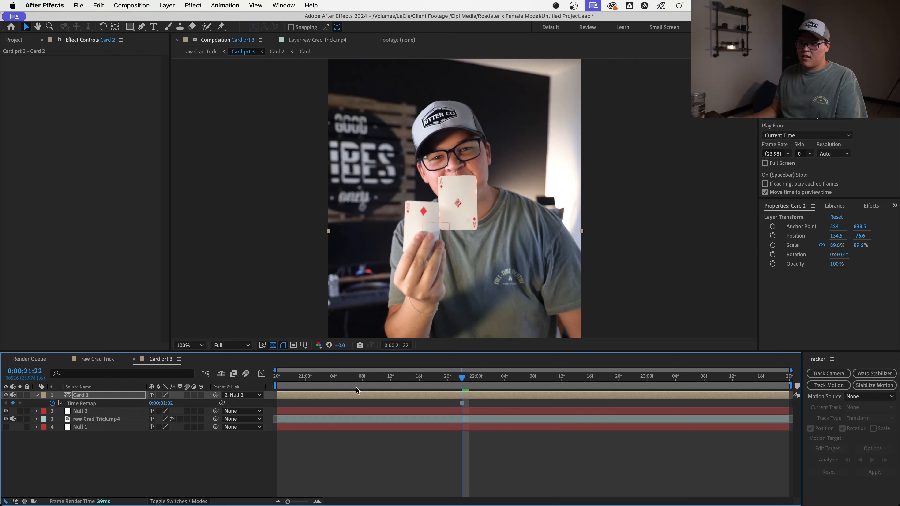
# Step: At 0:00:21:16, move the Card 2 layer to about -0.6, 23.1 and rotate it about 4.1° to cover the held card
pyautogui.moveTo(356, 390); pyautogui.dragTo(419, 391)
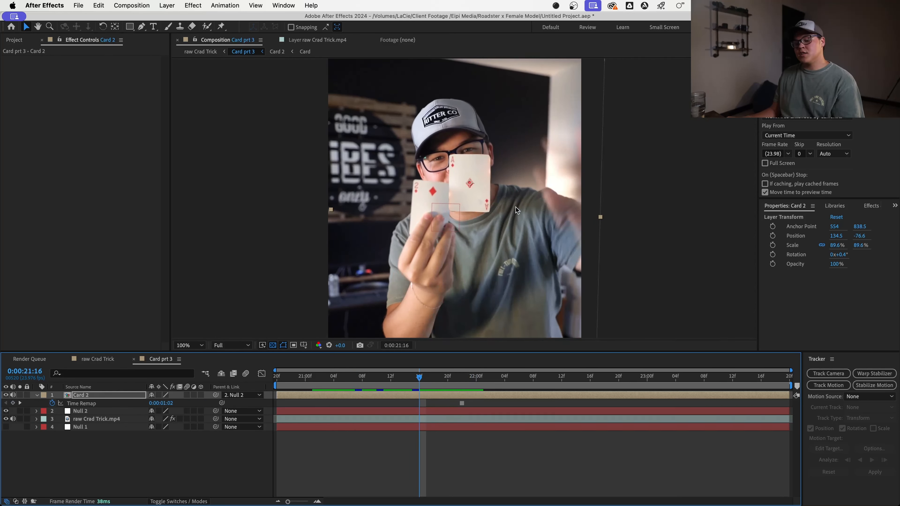
pyautogui.moveTo(506, 210); pyautogui.dragTo(471, 235)
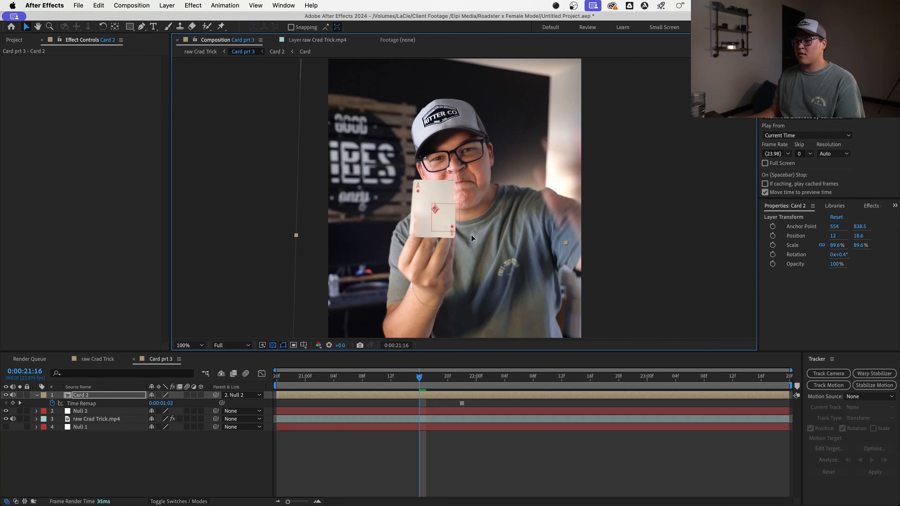
pyautogui.scroll(2, 464, 212)
pyautogui.moveTo(438, 206); pyautogui.dragTo(504, 182)
pyautogui.press('w')
pyautogui.press('v')
pyautogui.scroll(-2, 503, 182)
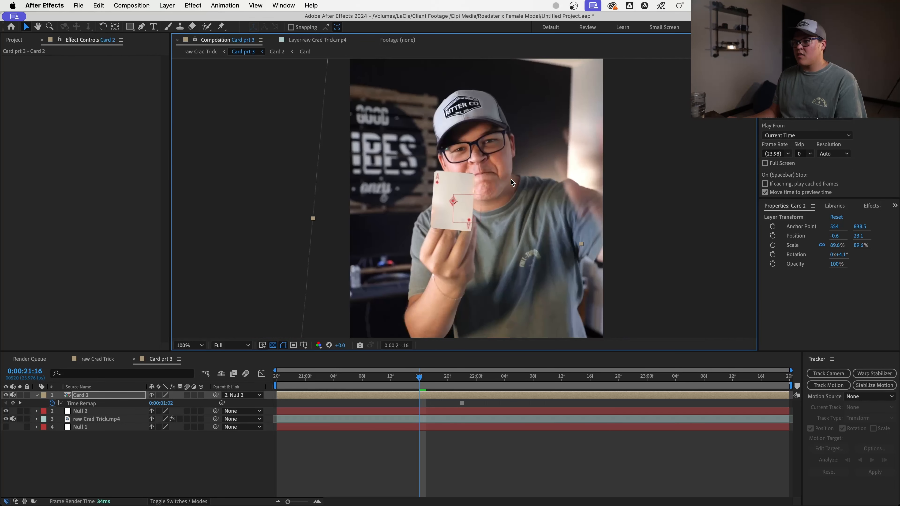
# Step: Lower Card 2's opacity to 46% so the card underneath shows through for alignment
pyautogui.scroll(2, 455, 190)
pyautogui.press('t')
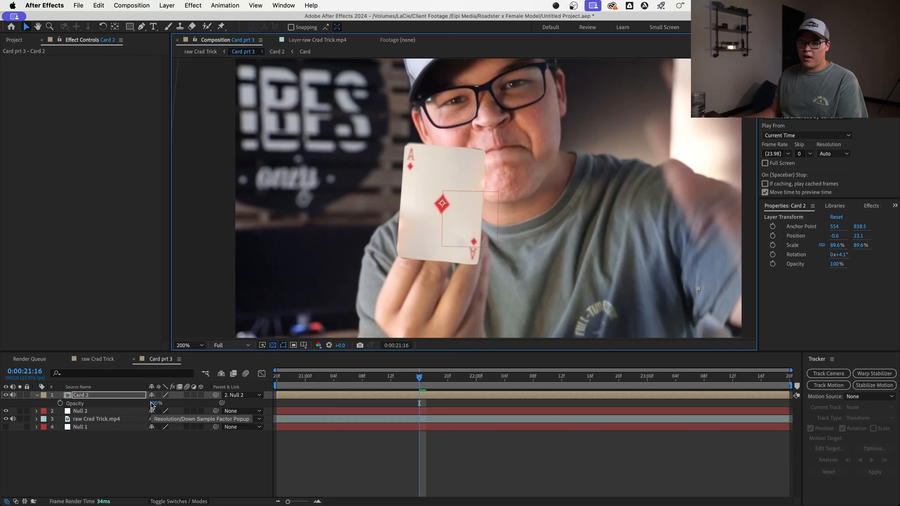
pyautogui.moveTo(153, 403); pyautogui.dragTo(131, 408)
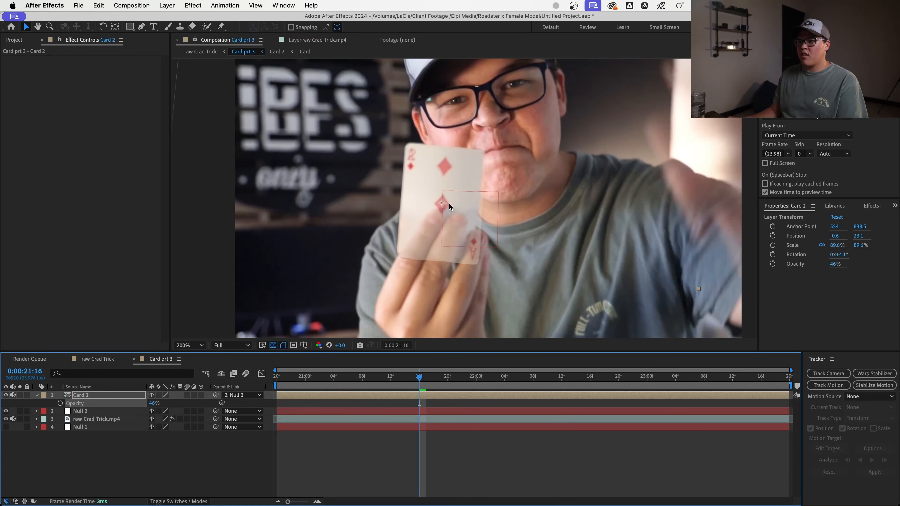
pyautogui.scroll(2, 486, 177)
pyautogui.press('space')
pyautogui.moveTo(508, 156); pyautogui.dragTo(495, 252)
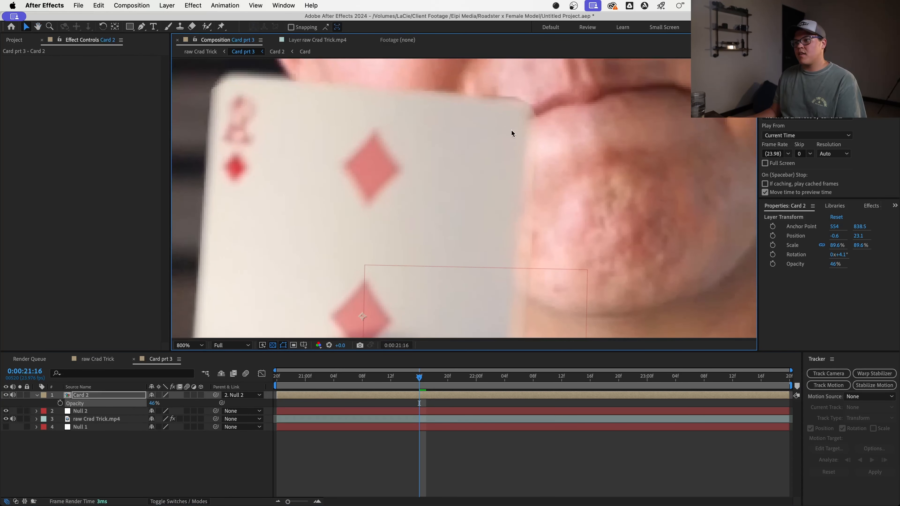
pyautogui.moveTo(526, 114); pyautogui.dragTo(514, 224)
pyautogui.press('super+z')
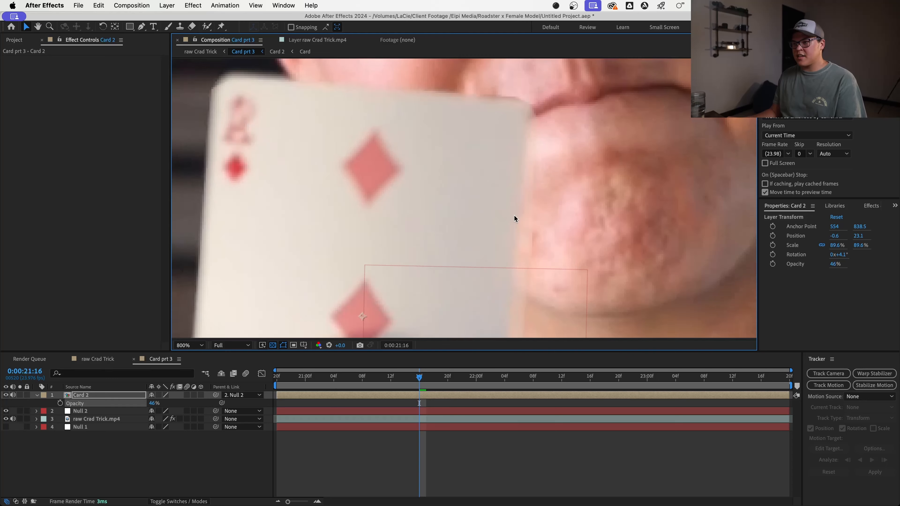
# Step: Narrow the Card 2 layer to a horizontal scale of 88.1% to match the held card's width
pyautogui.scroll(-4, 514, 214)
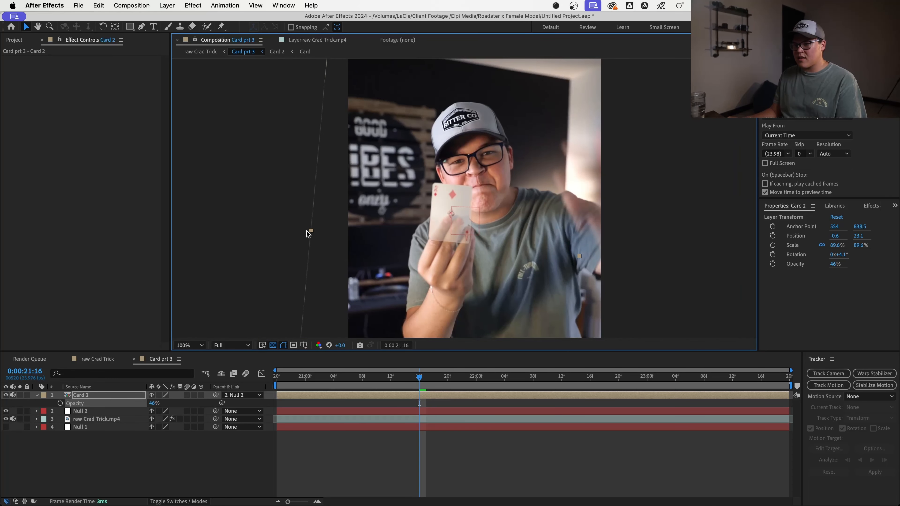
pyautogui.moveTo(311, 233); pyautogui.dragTo(313, 233)
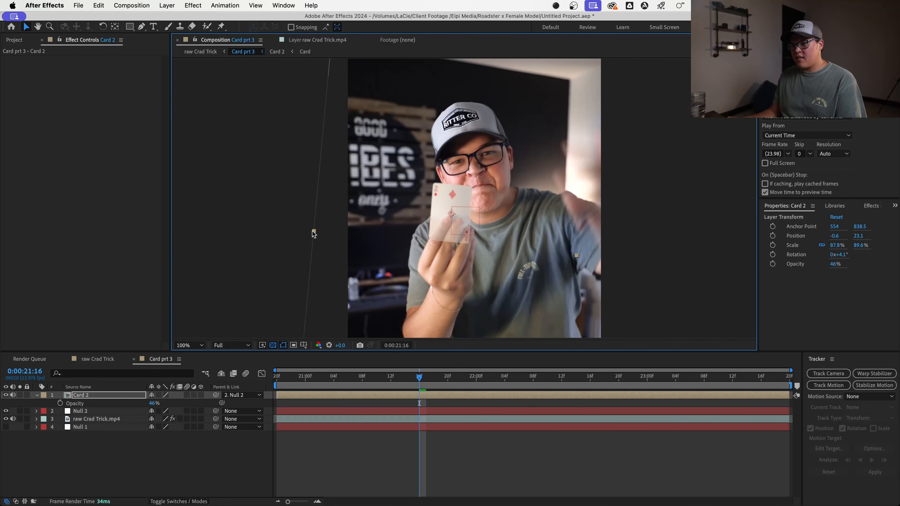
pyautogui.scroll(4, 460, 205)
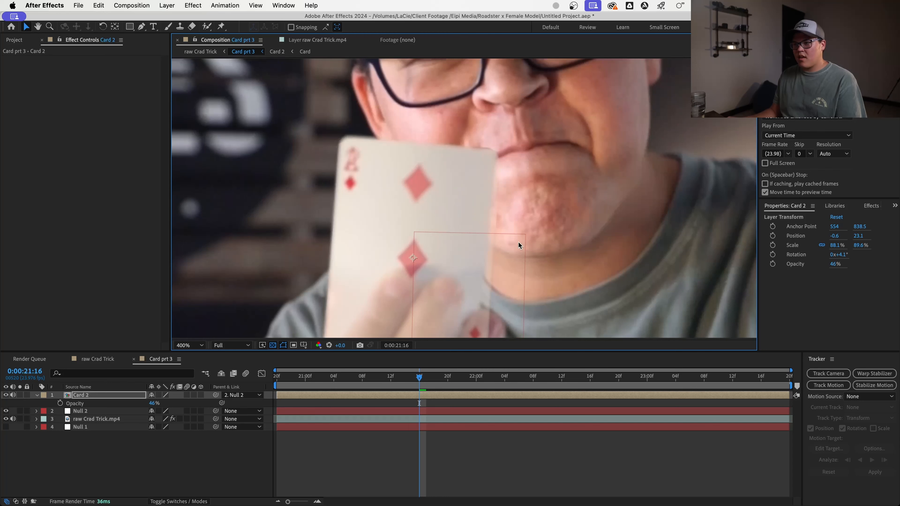
pyautogui.scroll(-2, 532, 217)
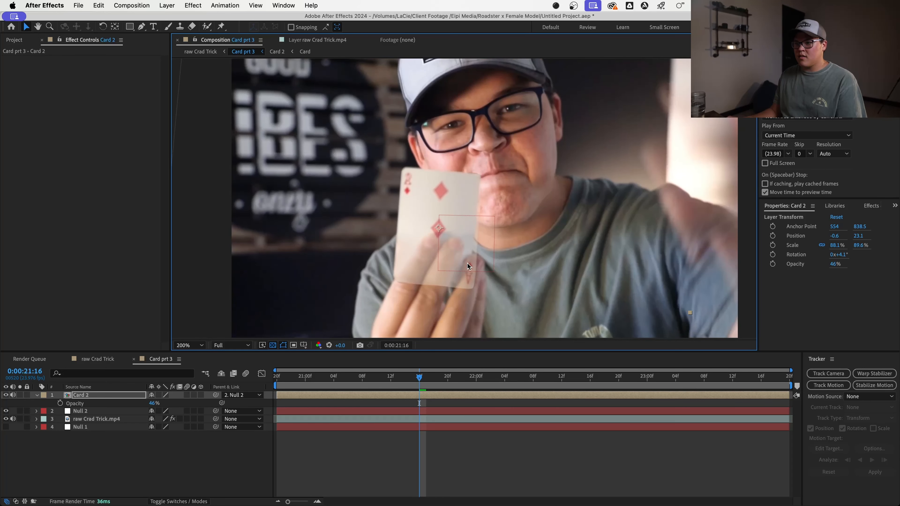
# Step: Find the Liquify effect and apply it to the Card 2 layer
pyautogui.click(870, 206)
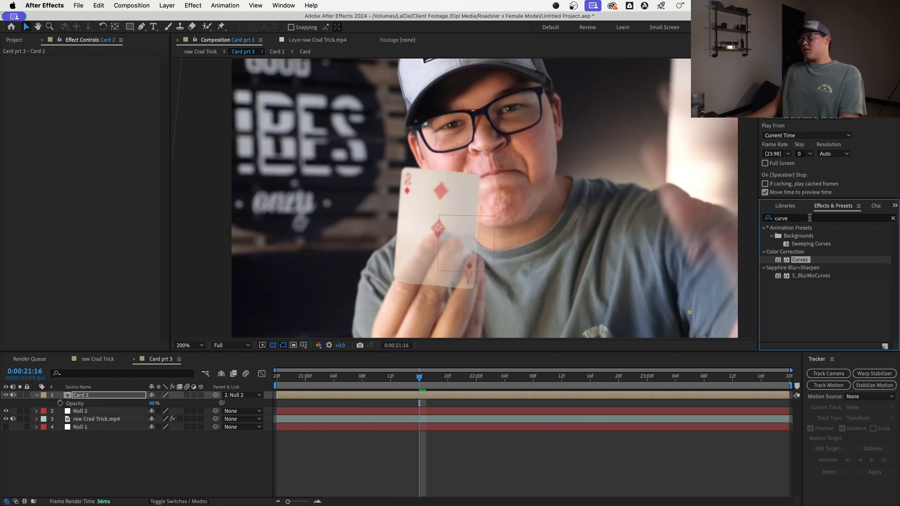
pyautogui.click(772, 222)
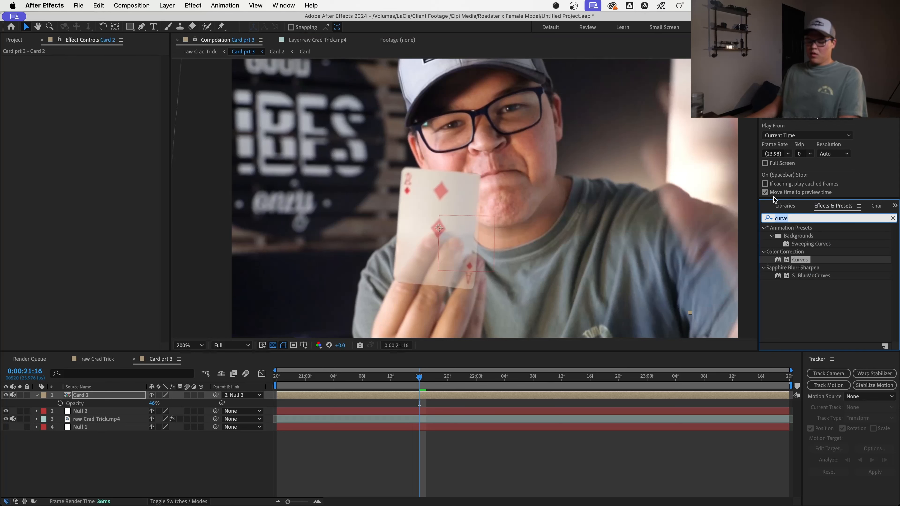
pyautogui.write('liqui')
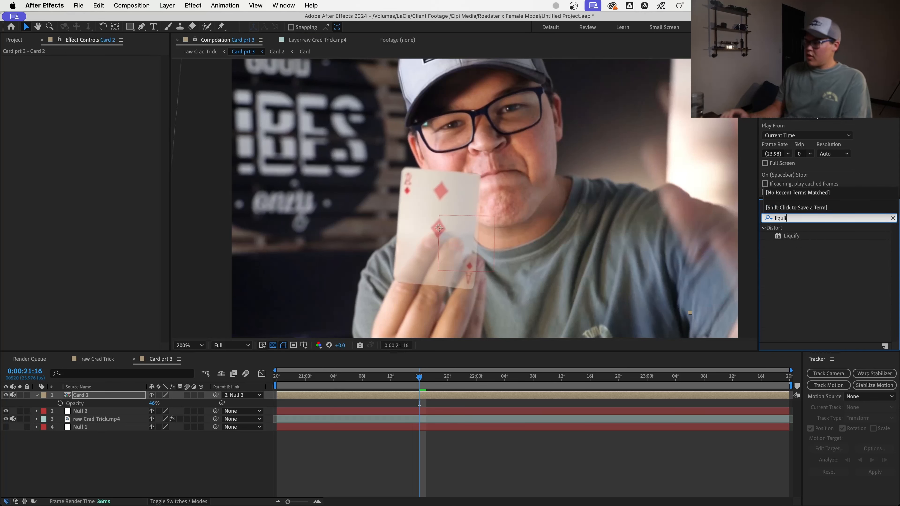
pyautogui.write('f')
pyautogui.doubleClick(790, 236)
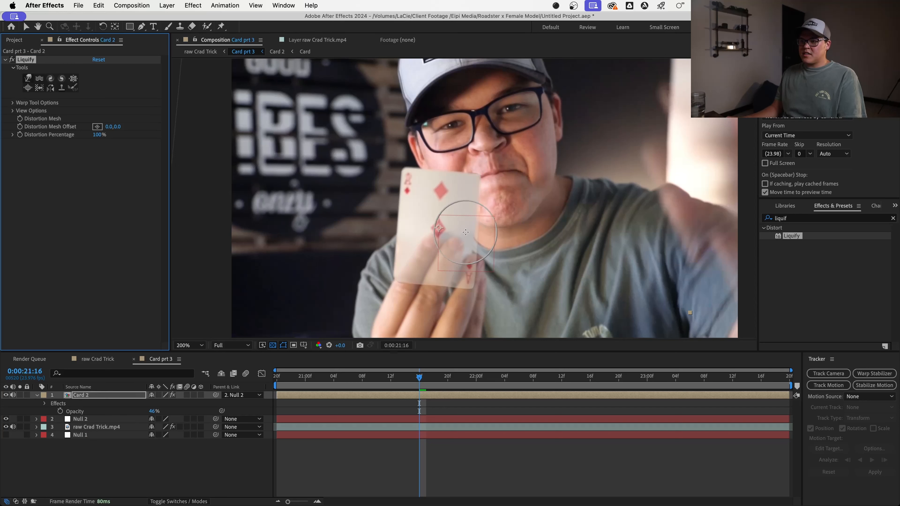
# Step: Set Card 2's opacity to 60%
pyautogui.press('u')
pyautogui.press('t')
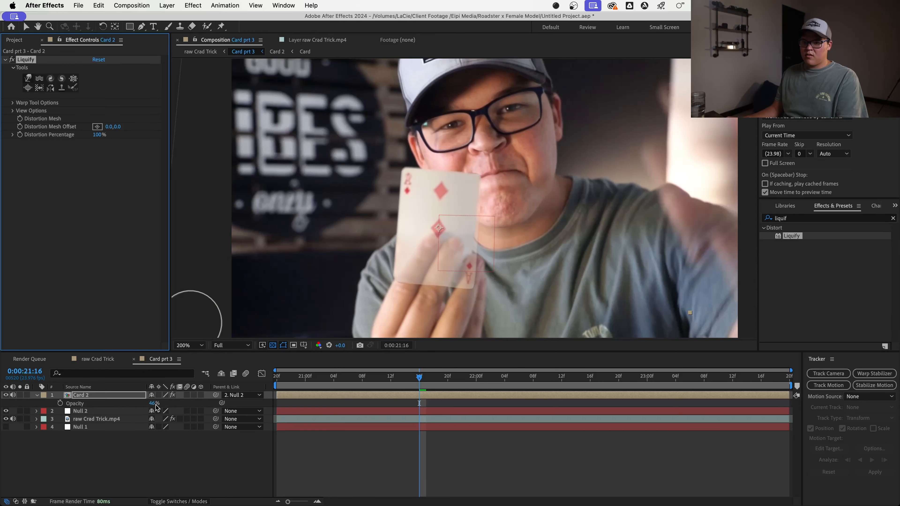
pyautogui.moveTo(296, 408); pyautogui.dragTo(266, 421)
pyautogui.scroll(1, 470, 182)
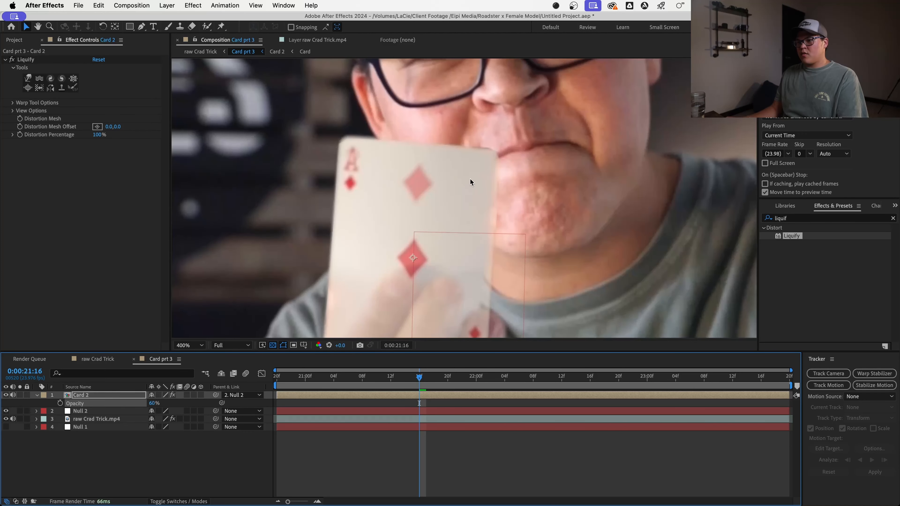
# Step: Push the right edge of the ace card inward with Liquify's Warp tool
pyautogui.click(28, 61)
pyautogui.scroll(1, 422, 155)
pyautogui.moveTo(498, 215); pyautogui.dragTo(457, 179)
pyautogui.scroll(-1, 486, 211)
pyautogui.click(27, 78)
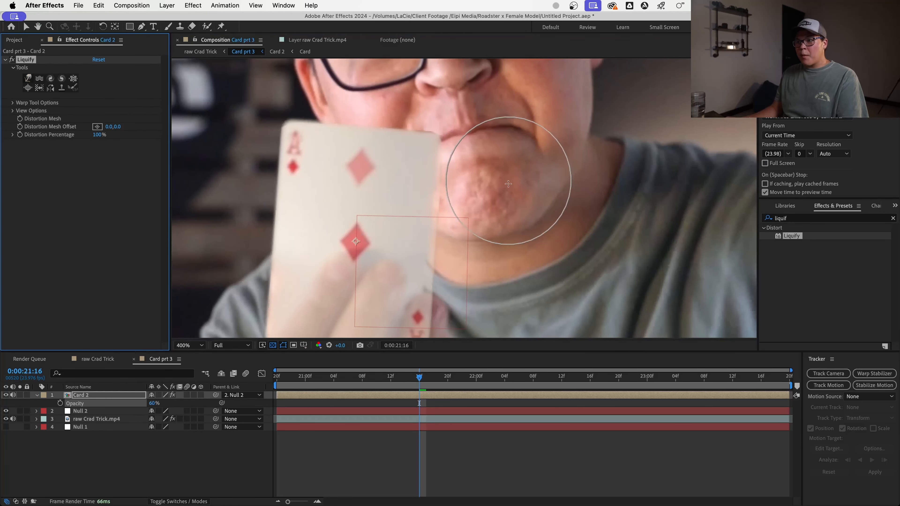
pyautogui.click(507, 196)
pyautogui.moveTo(496, 189)
pyautogui.mouseDown()
pyautogui.moveTo(492, 154)
pyautogui.moveTo(471, 212)
pyautogui.moveTo(456, 215)
pyautogui.moveTo(455, 189)
pyautogui.moveTo(439, 191)
pyautogui.moveTo(452, 186)
pyautogui.moveTo(459, 209)
pyautogui.moveTo(449, 273)
pyautogui.moveTo(435, 280)
pyautogui.moveTo(439, 248)
pyautogui.moveTo(429, 250)
pyautogui.moveTo(431, 295)
pyautogui.moveTo(461, 197)
pyautogui.mouseUp()
# Step: Warp the ace card's two upper corners slightly upward with Liquify to match the held card
pyautogui.scroll(-1, 429, 290)
pyautogui.press('space')
pyautogui.moveTo(493, 156); pyautogui.dragTo(480, 207)
pyautogui.scroll(1, 460, 199)
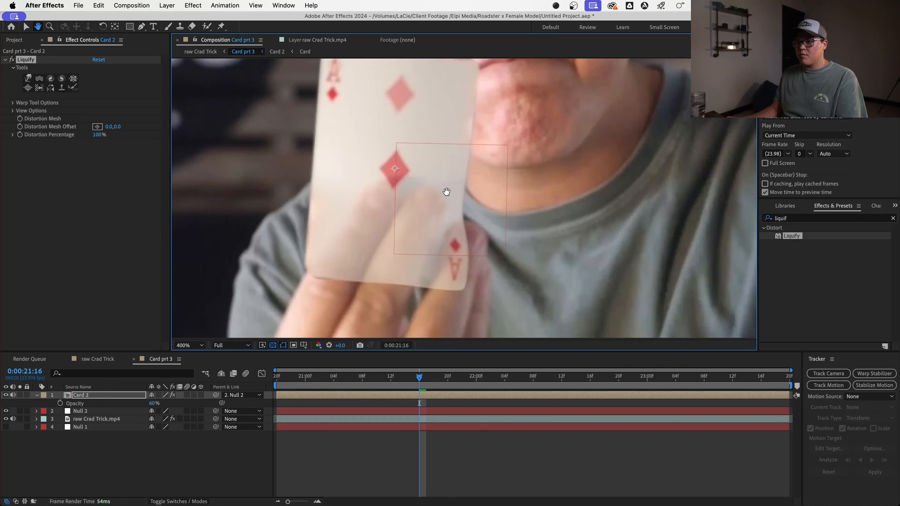
pyautogui.scroll(1, 435, 188)
pyautogui.scroll(-1, 474, 208)
pyautogui.moveTo(317, 161); pyautogui.dragTo(330, 262)
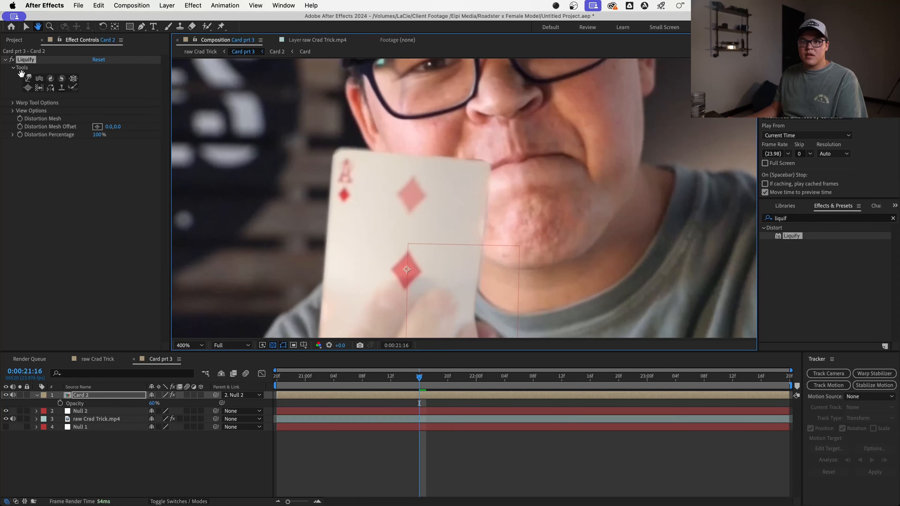
pyautogui.click(28, 78)
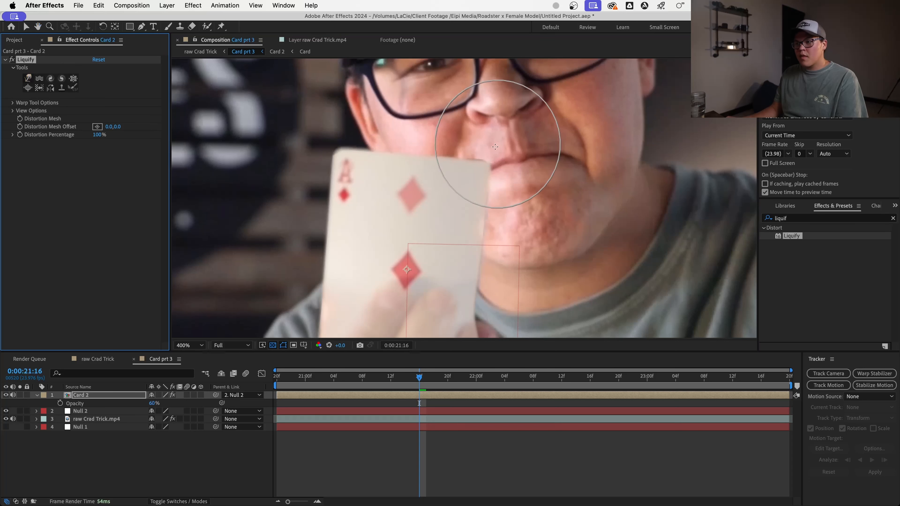
pyautogui.moveTo(486, 164); pyautogui.dragTo(486, 159)
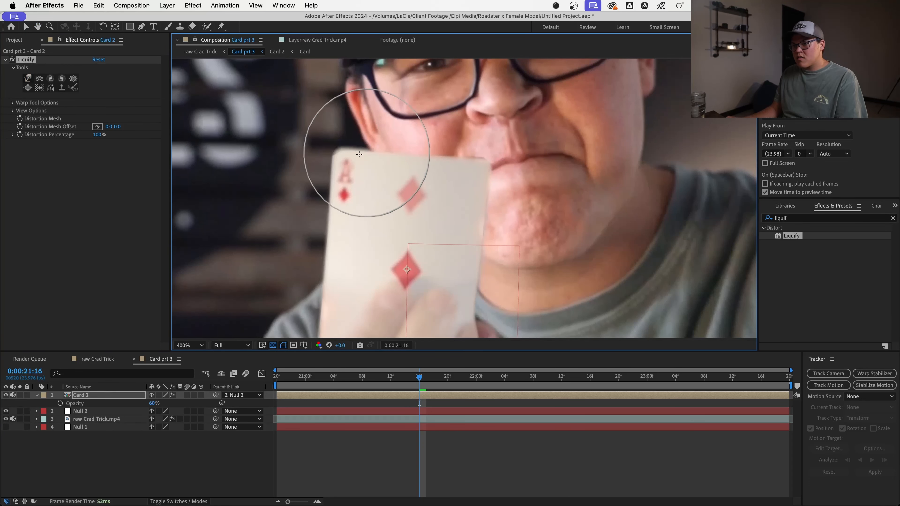
pyautogui.moveTo(345, 157); pyautogui.dragTo(342, 150)
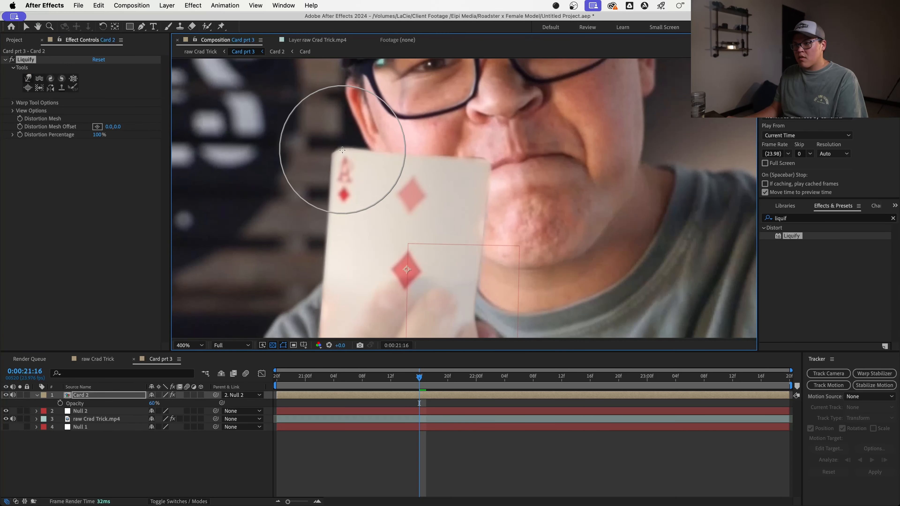
# Step: Raise Card 2's opacity to 71%
pyautogui.press('t')
pyautogui.press('t')
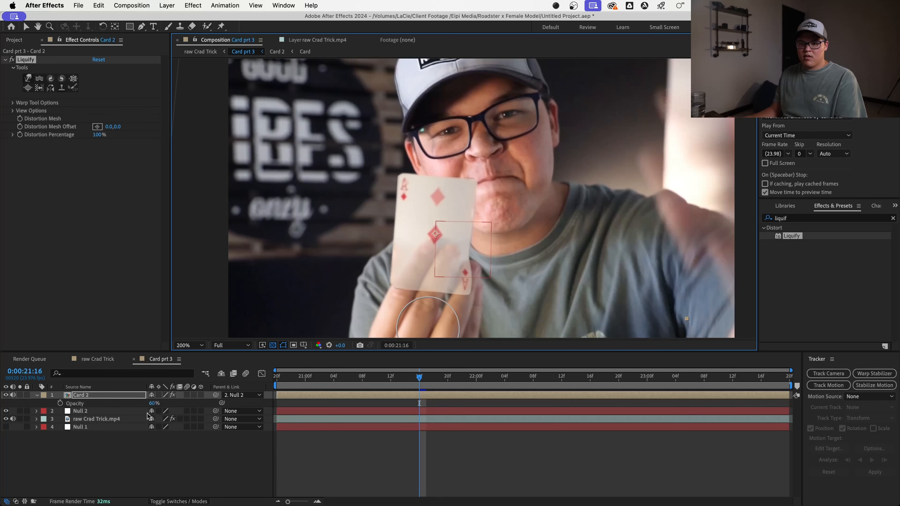
pyautogui.moveTo(153, 403); pyautogui.dragTo(230, 426)
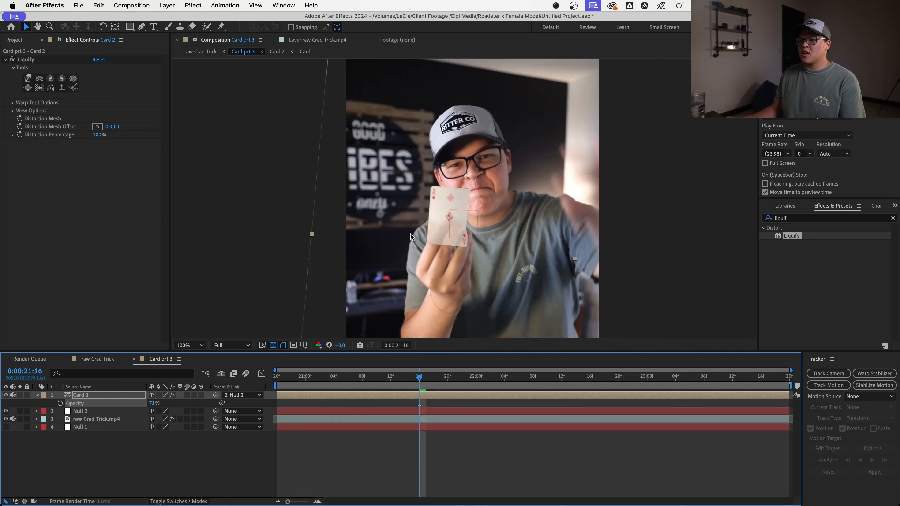
# Step: Play back the card replacement to check its tracking, and return to 0:00:21:15
pyautogui.press('space')
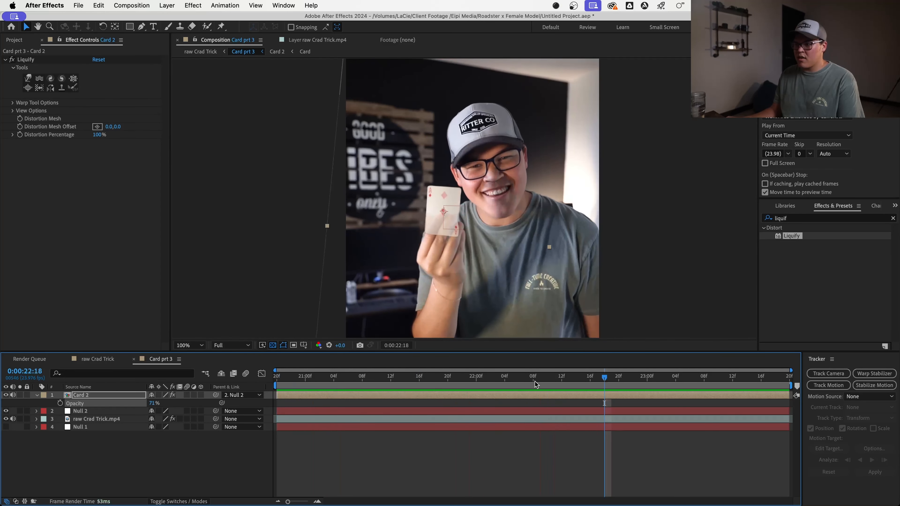
pyautogui.click(510, 382)
pyautogui.moveTo(510, 382); pyautogui.dragTo(412, 378)
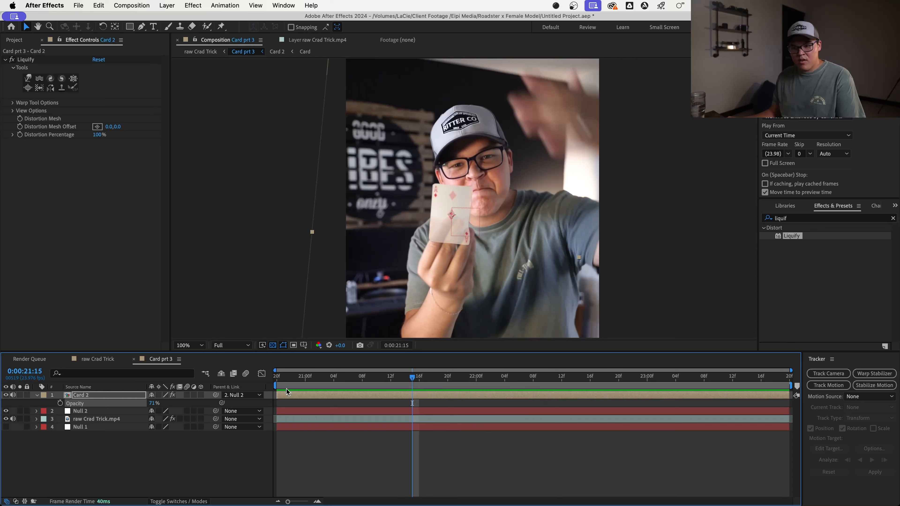
# Step: Enable motion blur for the Card 2 layer and play back the composition from 0:00:21:15
pyautogui.press('space')
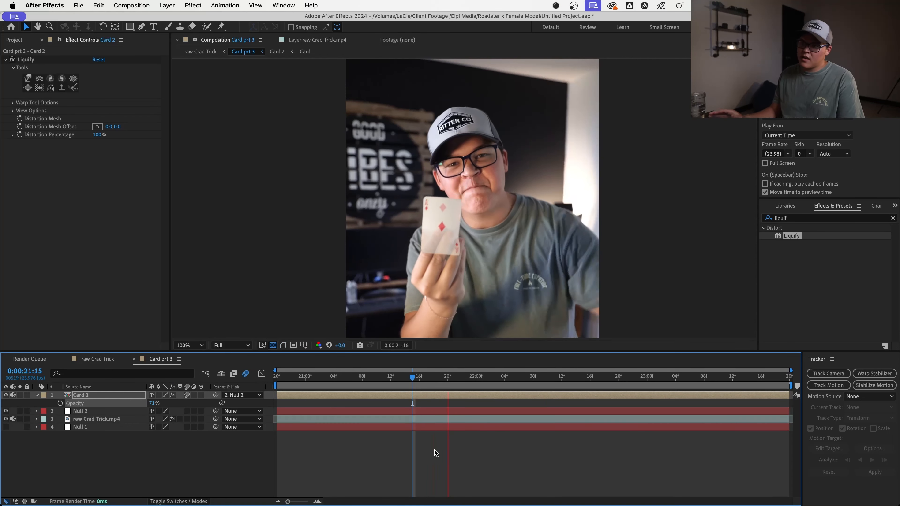
pyautogui.press('space')
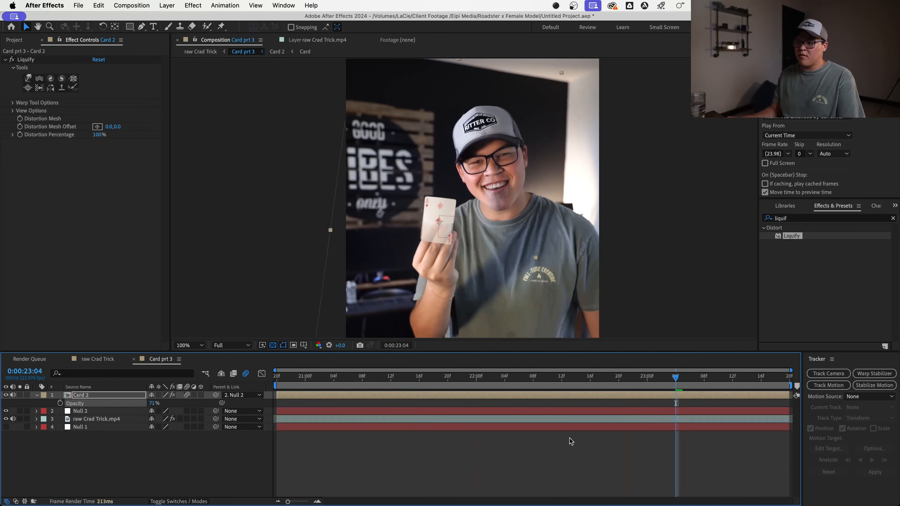
pyautogui.press('space')
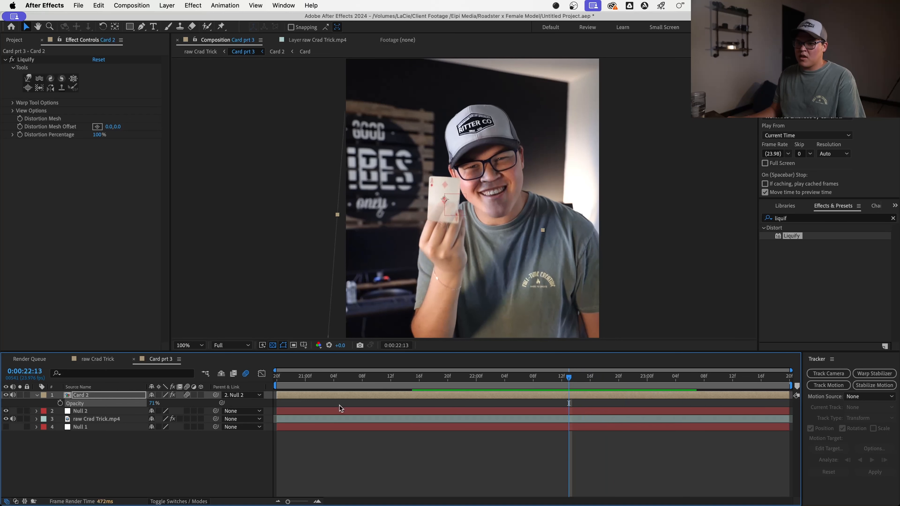
# Step: Set Card 2's opacity to 100% and review the card around 0:00:22:10
pyautogui.moveTo(201, 403); pyautogui.dragTo(213, 402)
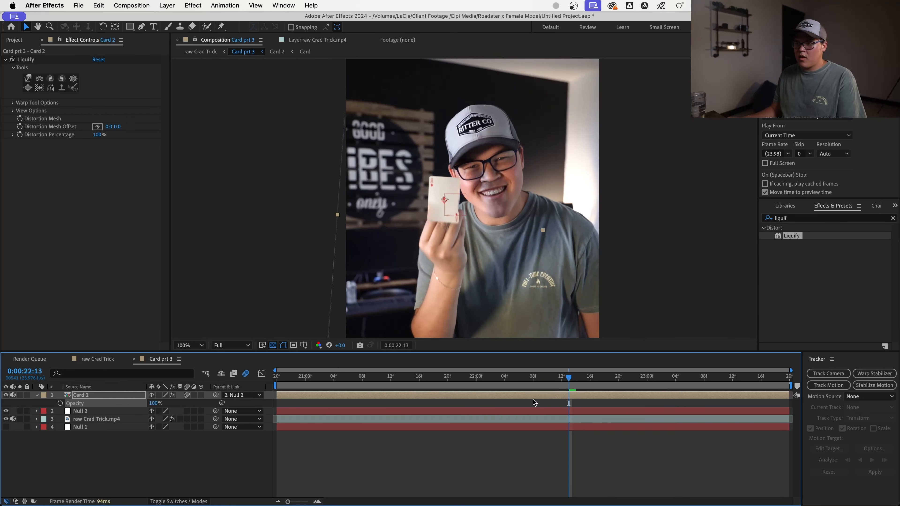
pyautogui.moveTo(579, 384); pyautogui.dragTo(548, 393)
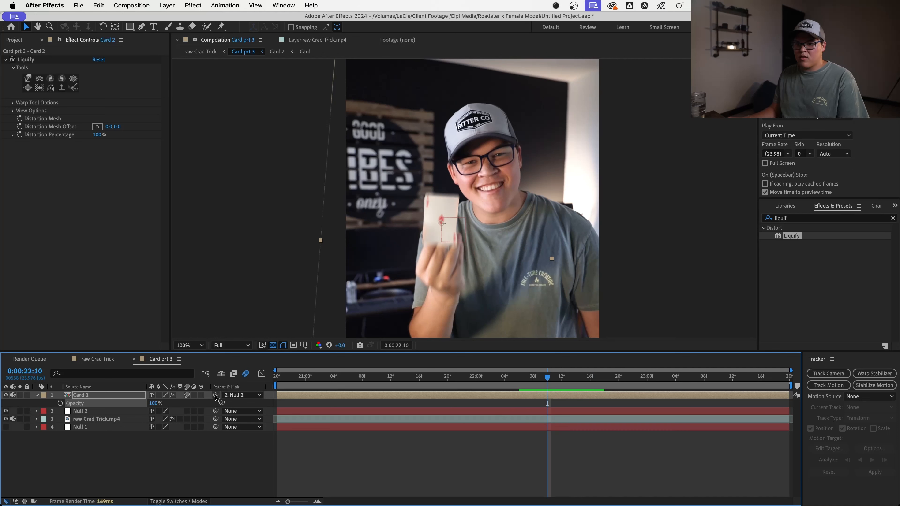
# Step: Compare Card 2 at 0:00:22:10 with its motion blur switched off and on, leaving it enabled
pyautogui.click(188, 395)
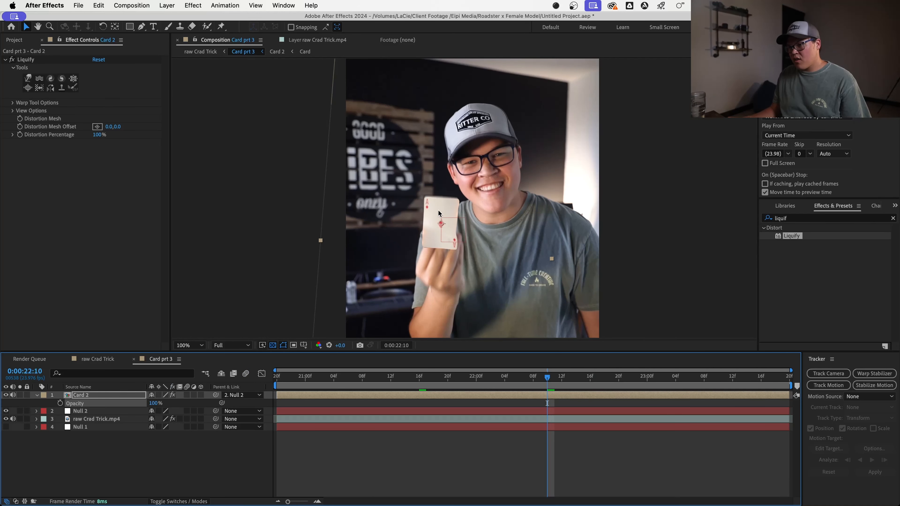
pyautogui.press('.')
pyautogui.click(187, 395)
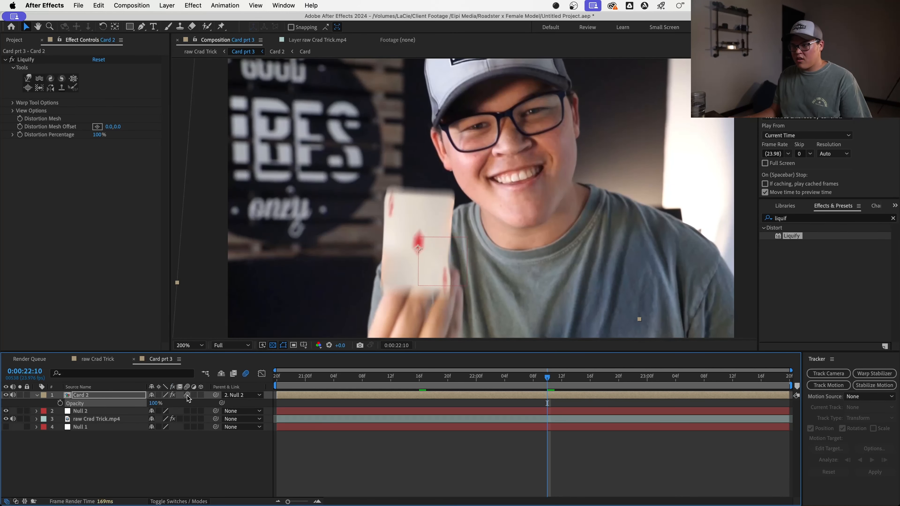
pyautogui.press(',')
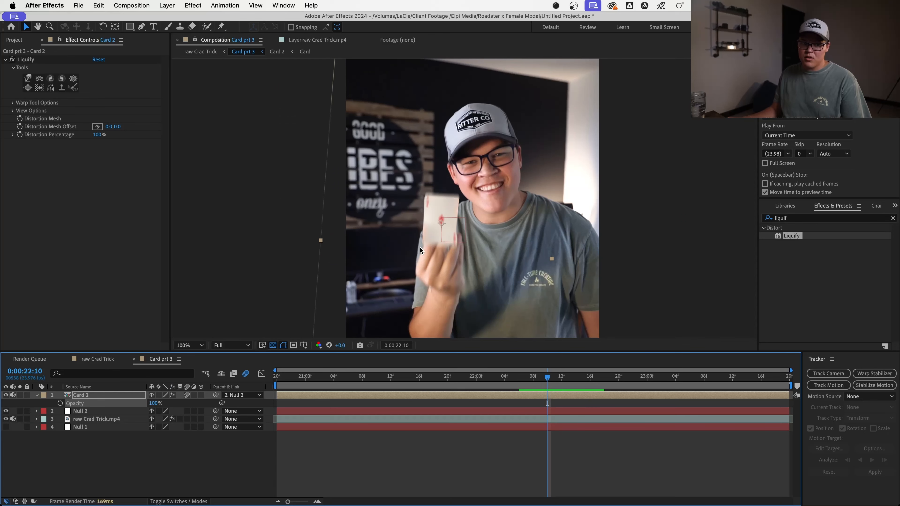
pyautogui.press('.')
# Step: Play back the Card prt 3 composition from 0:00:20:20 to review the motion-blurred card replacement
pyautogui.press('space')
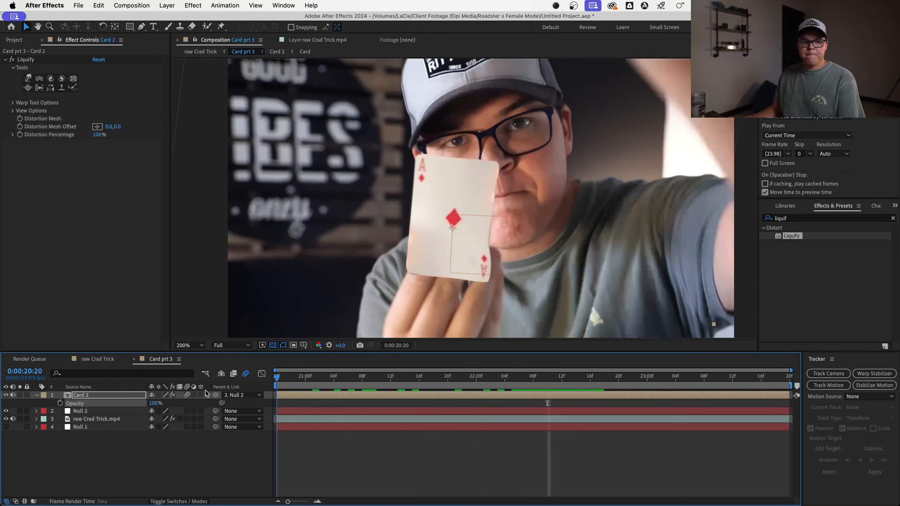
pyautogui.press(',')
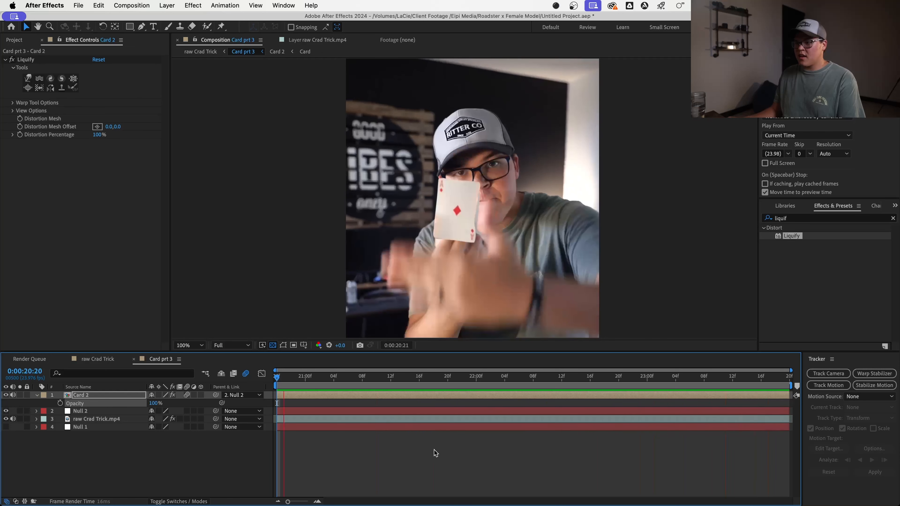
pyautogui.press('space')
# Step: Compare Card 2 hidden and shown over the held card at 0:00:22:01, leaving it visible, and inspect the covered fingers
pyautogui.moveTo(444, 382); pyautogui.dragTo(483, 381)
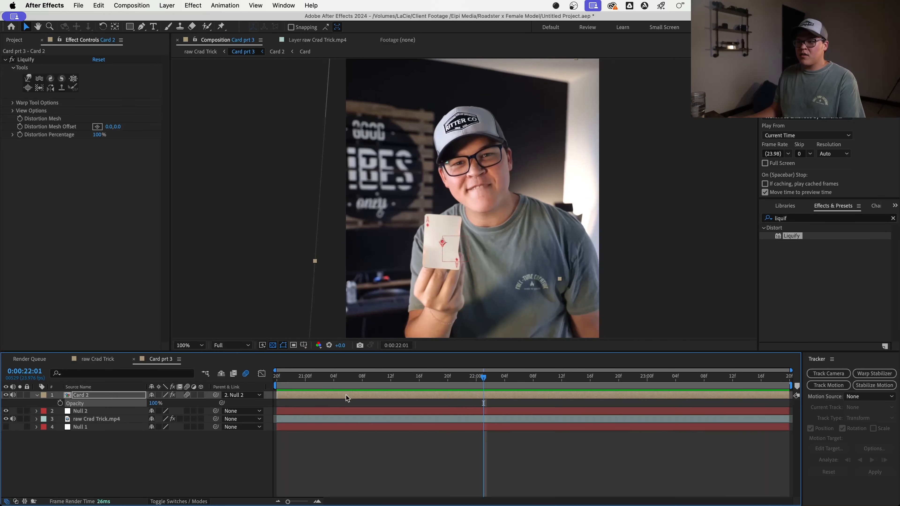
pyautogui.click(6, 396)
pyautogui.click(6, 395)
pyautogui.click(8, 396)
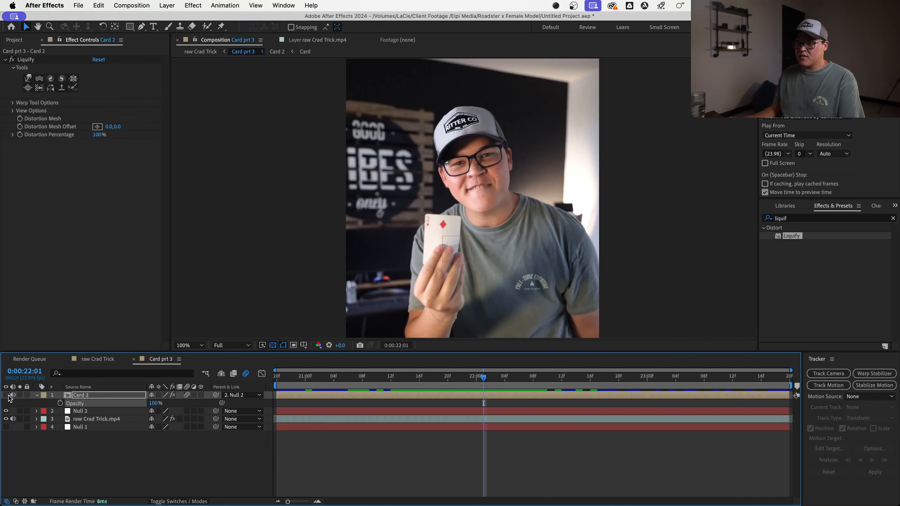
pyautogui.click(7, 396)
pyautogui.click(8, 396)
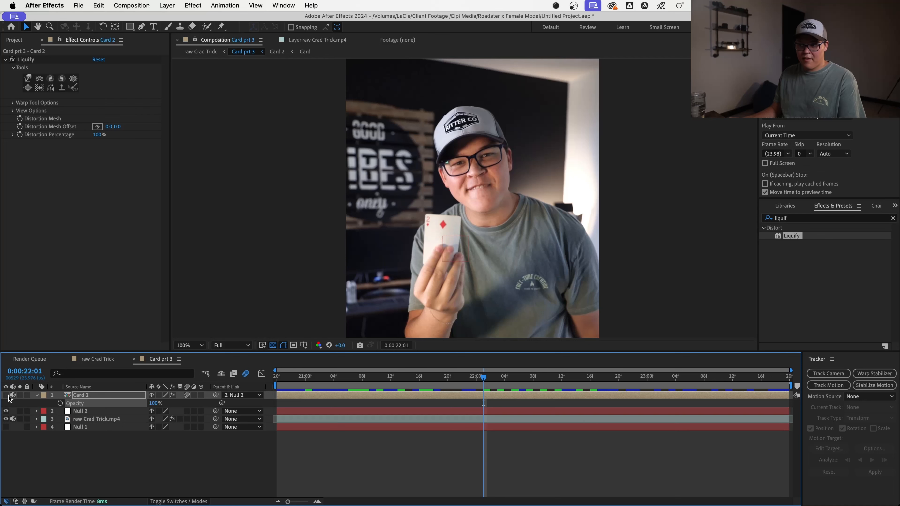
pyautogui.click(8, 396)
pyautogui.scroll(-2, 468, 217)
pyautogui.scroll(4, 489, 220)
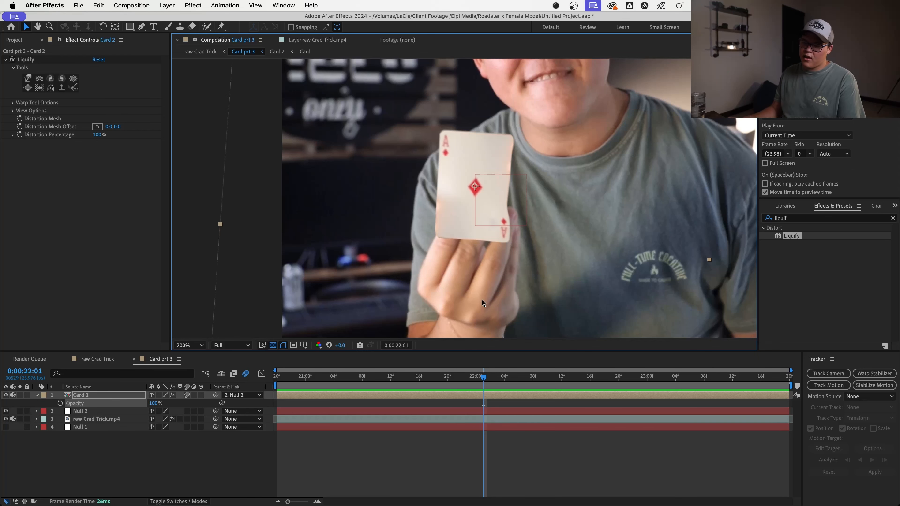
# Step: Duplicate the raw Crad Trick.mp4 layer and place the copy directly above Card 2 in the layer stack
pyautogui.click(475, 444)
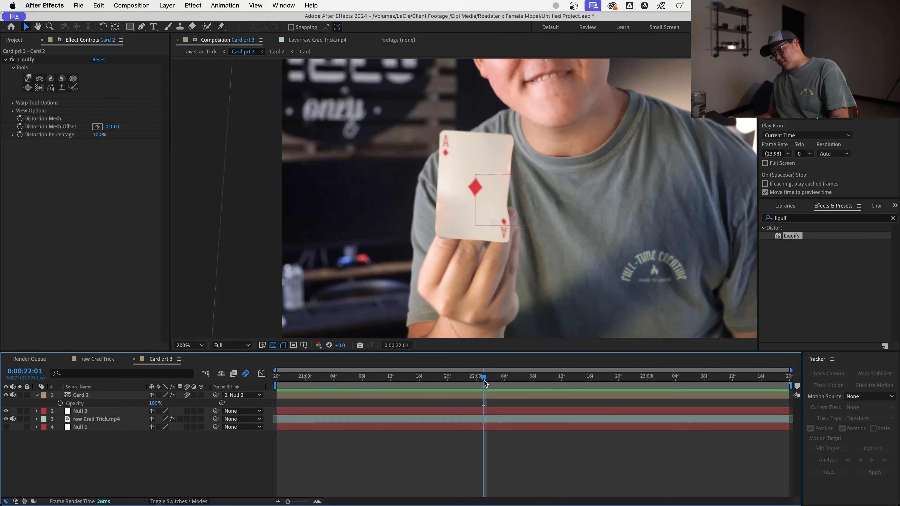
pyautogui.moveTo(484, 378)
pyautogui.mouseDown()
pyautogui.moveTo(427, 385)
pyautogui.moveTo(490, 395)
pyautogui.mouseUp()
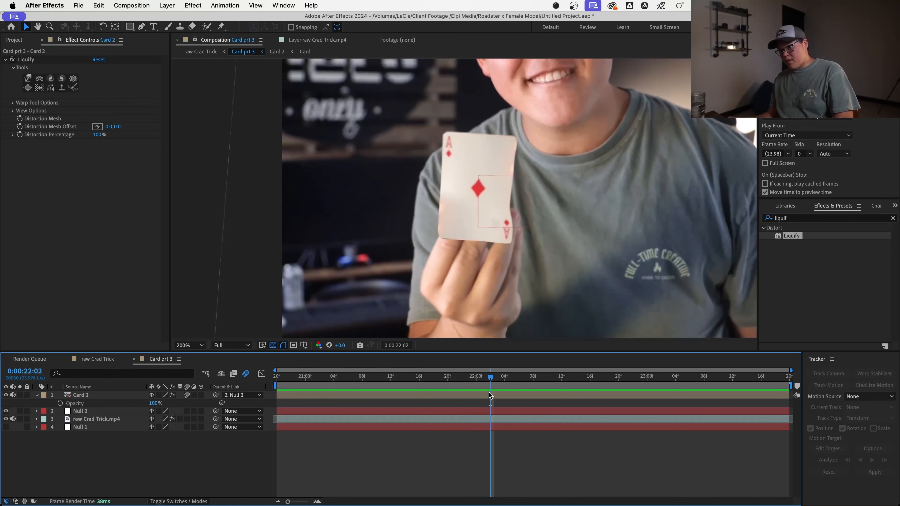
pyautogui.click(95, 419)
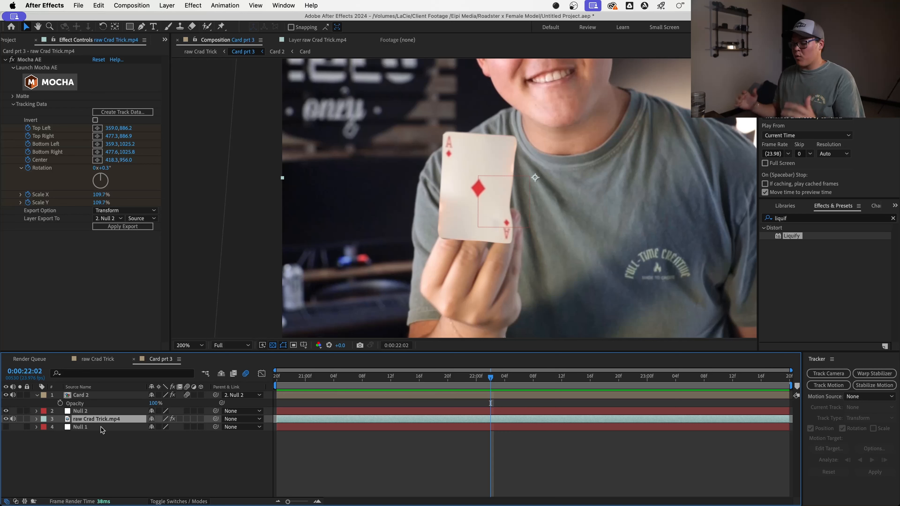
pyautogui.press('super+d')
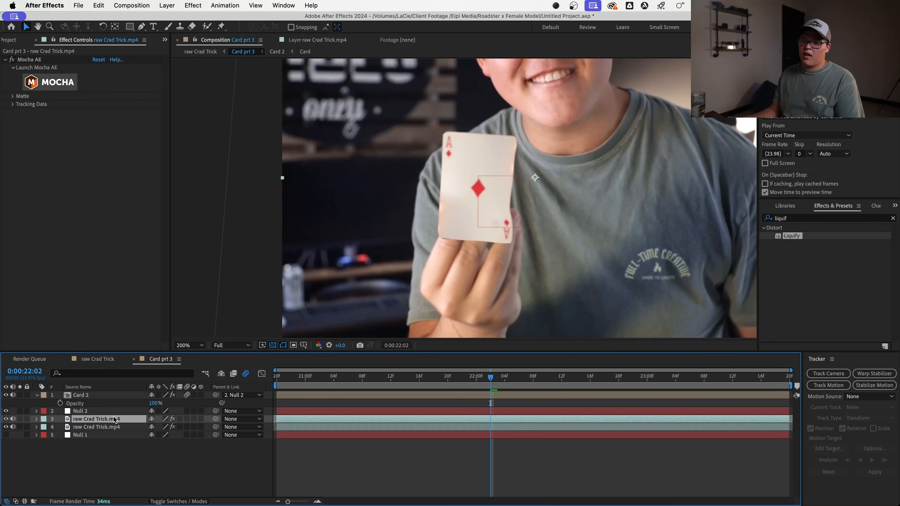
pyautogui.moveTo(113, 420); pyautogui.dragTo(133, 392)
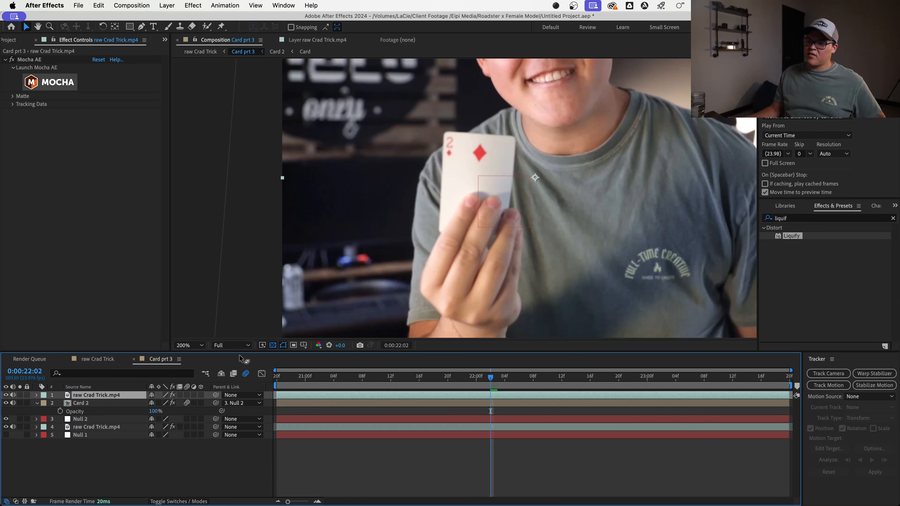
# Step: Return to 0:00:20:20 and remove the Mocha AE effect from the duplicated footage layer
pyautogui.moveTo(400, 381); pyautogui.dragTo(275, 382)
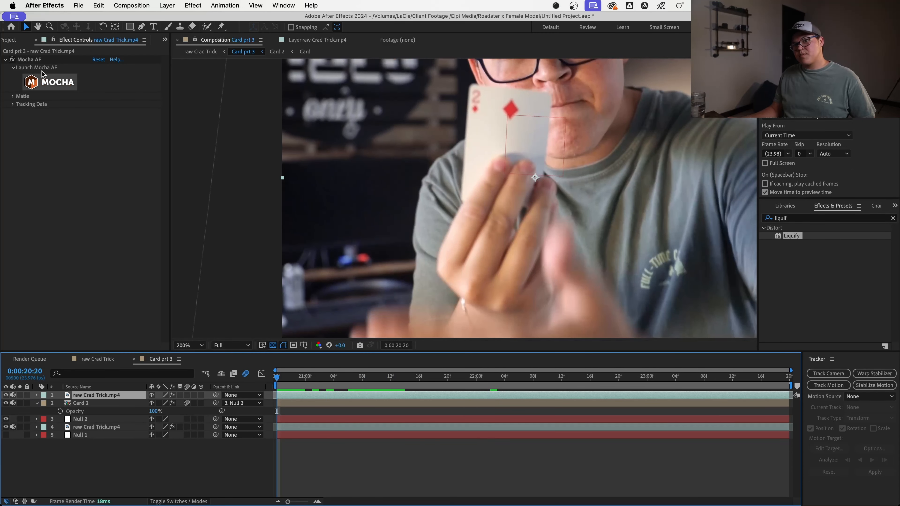
pyautogui.click(38, 61)
pyautogui.press('Delete')
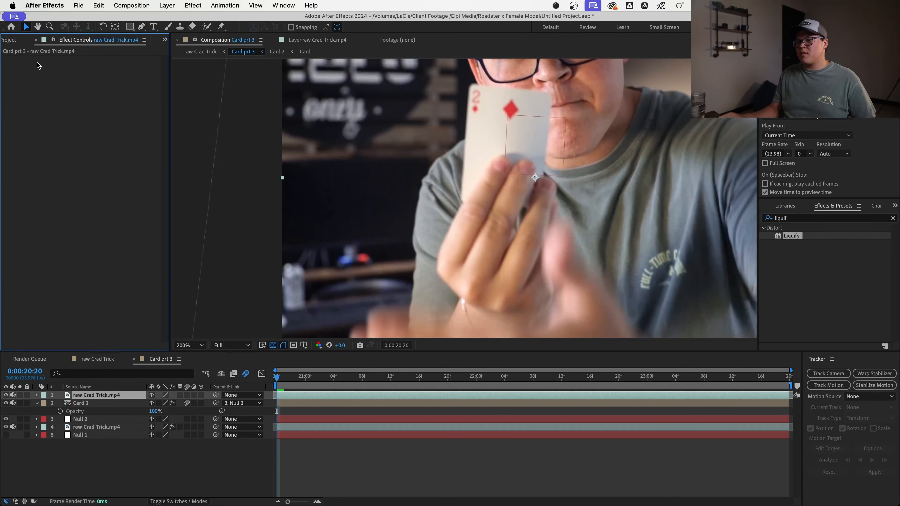
# Step: Paint a Roto Brush foreground selection over the card-holding hand and fingers on the duplicated footage at 0:00:20:23
pyautogui.moveTo(288, 386); pyautogui.dragTo(297, 383)
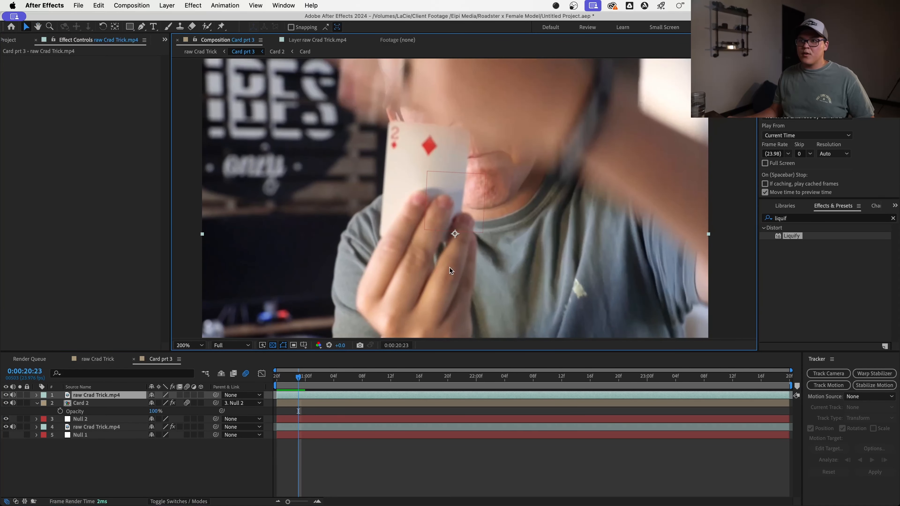
pyautogui.click(207, 31)
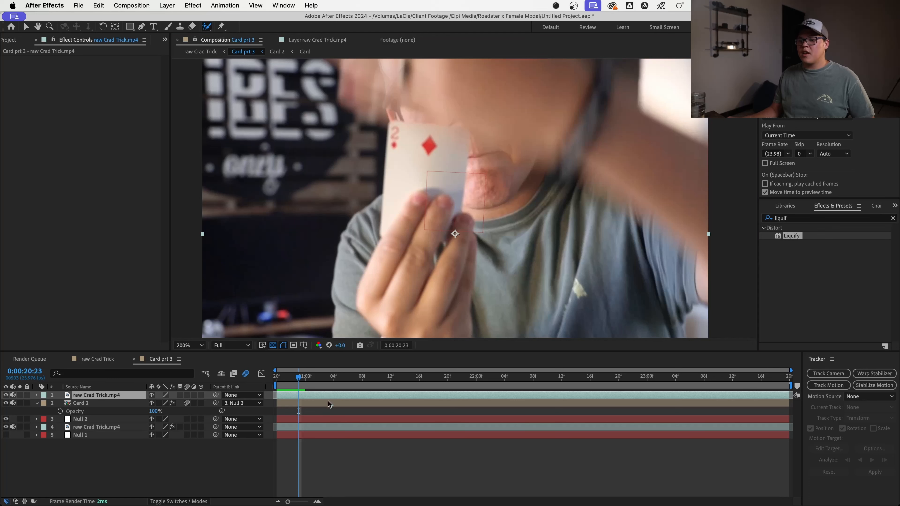
pyautogui.doubleClick(327, 395)
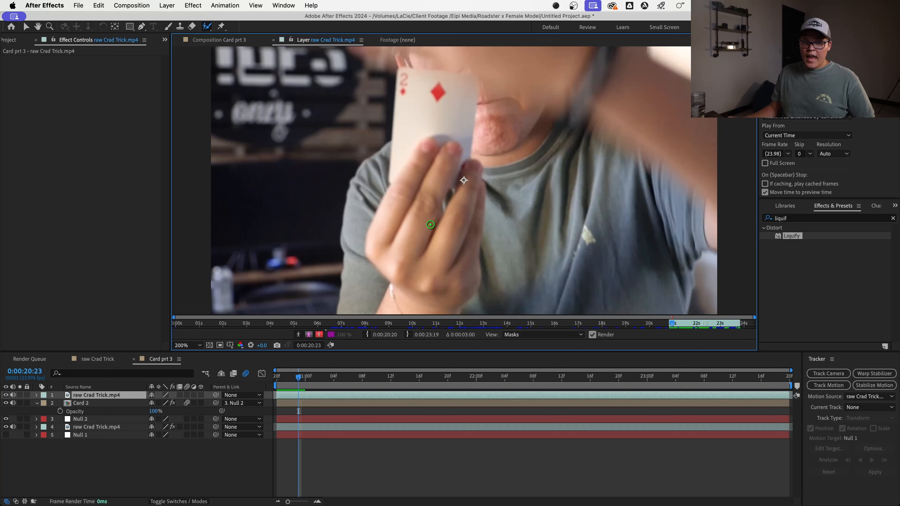
pyautogui.moveTo(409, 278); pyautogui.dragTo(378, 249)
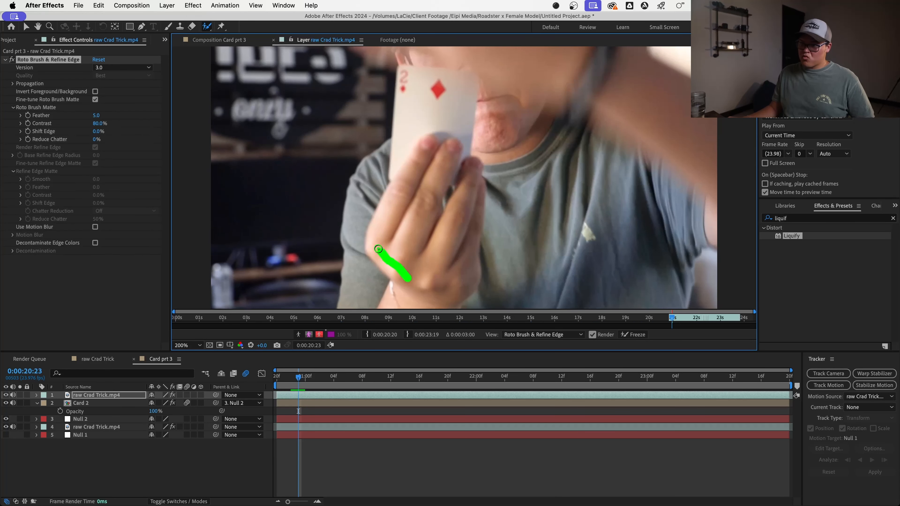
pyautogui.moveTo(403, 209); pyautogui.dragTo(423, 150)
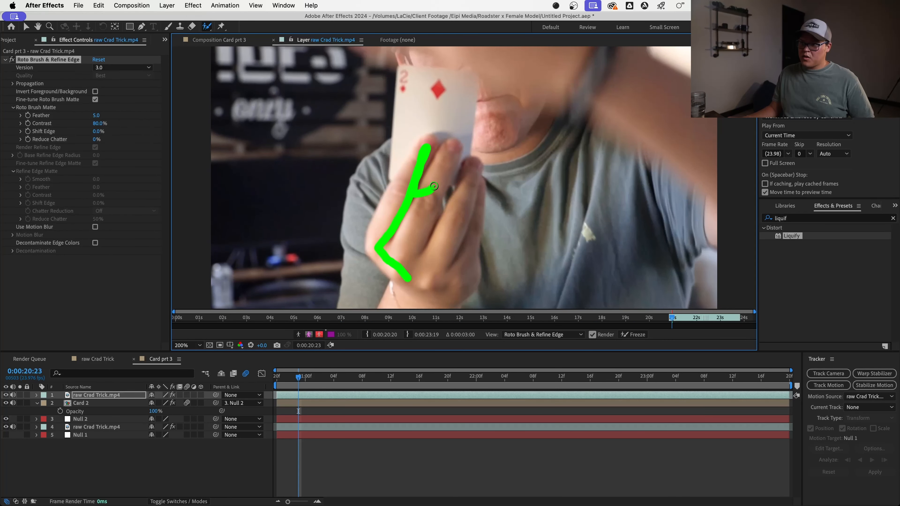
pyautogui.moveTo(434, 186); pyautogui.dragTo(451, 149)
pyautogui.moveTo(421, 201)
pyautogui.mouseDown()
pyautogui.moveTo(417, 246)
pyautogui.moveTo(437, 245)
pyautogui.moveTo(471, 164)
pyautogui.moveTo(474, 231)
pyautogui.moveTo(456, 280)
pyautogui.mouseUp()
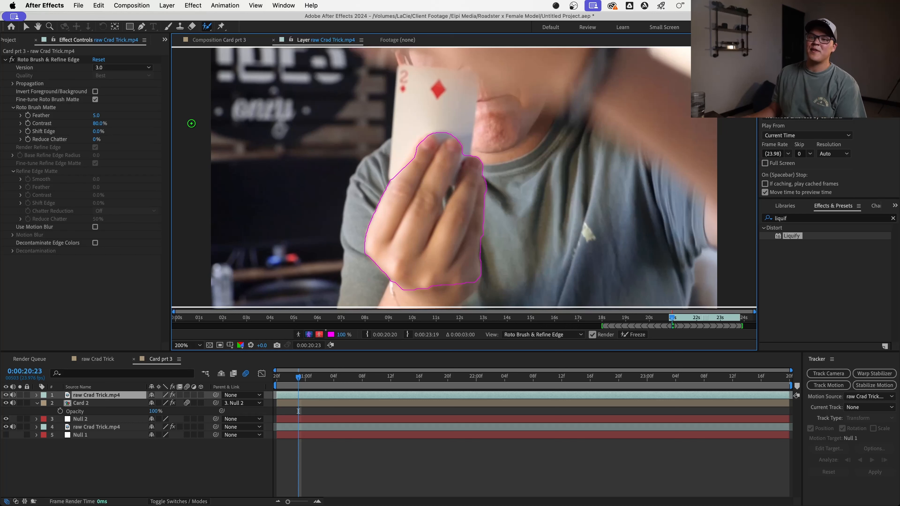
# Step: Set the Roto Brush & Refine Edge version to 2.0 and its quality to Best
pyautogui.click(139, 69)
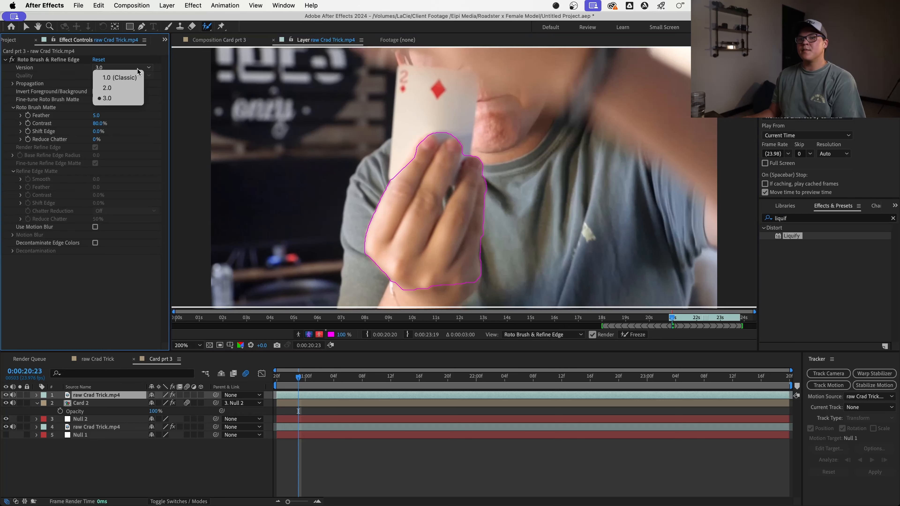
pyautogui.click(132, 88)
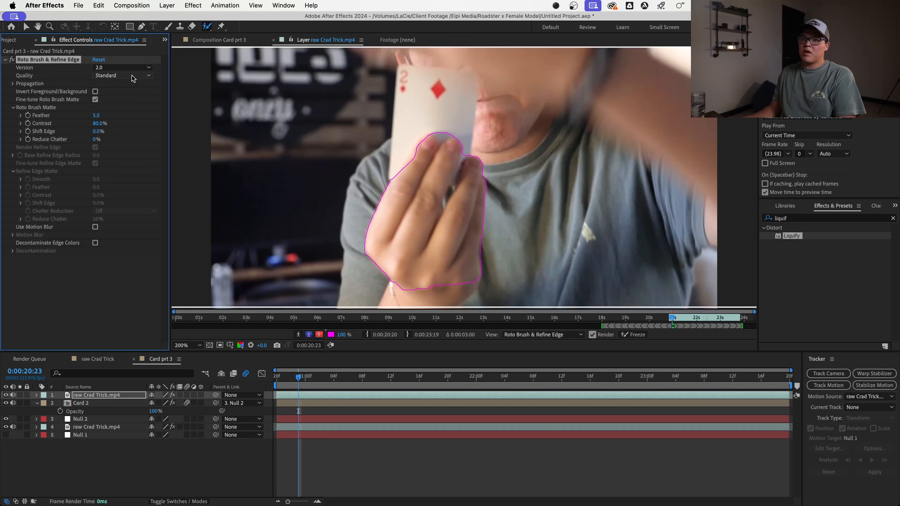
pyautogui.click(132, 77)
pyautogui.click(129, 97)
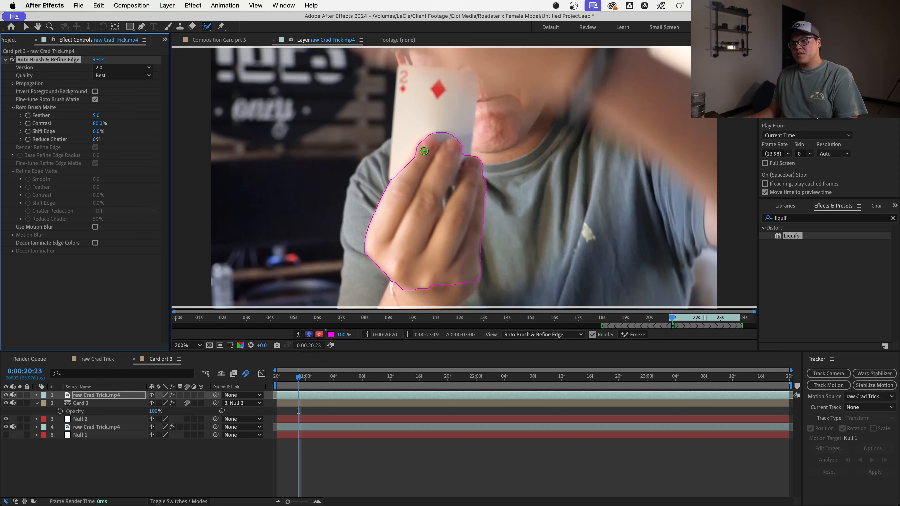
# Step: Refine the Roto Brush outline along the outer edge of the index finger and above the fingertips
pyautogui.moveTo(422, 144); pyautogui.dragTo(401, 195)
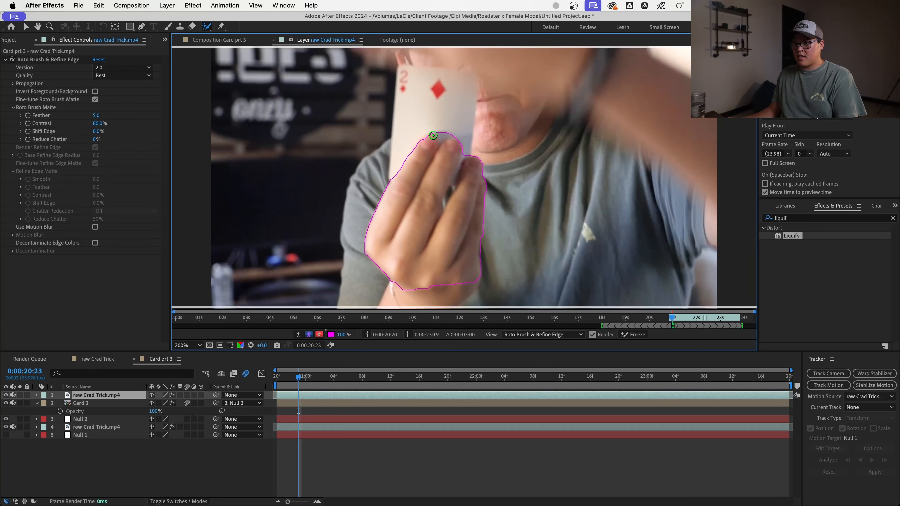
pyautogui.moveTo(433, 132)
pyautogui.mouseDown()
pyautogui.moveTo(477, 130)
pyautogui.moveTo(496, 134)
pyautogui.mouseUp()
pyautogui.scroll(3, 472, 146)
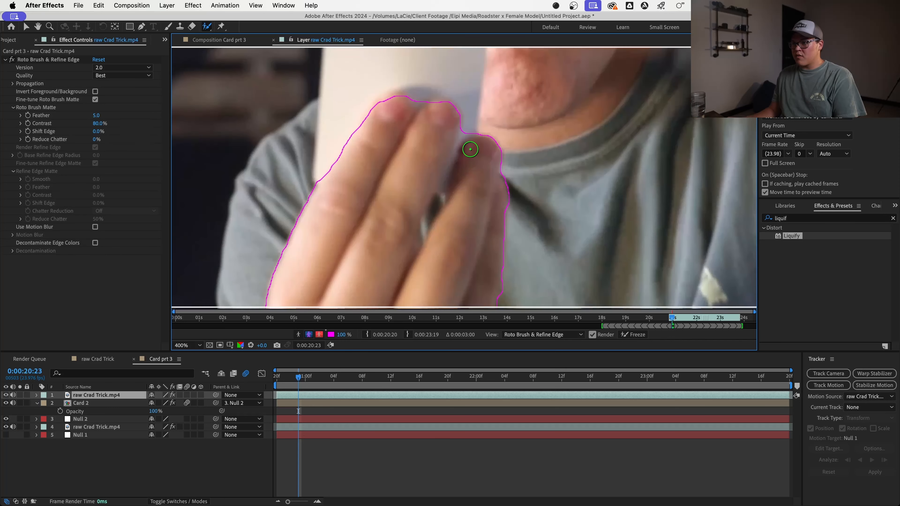
pyautogui.scroll(-3, 484, 145)
pyautogui.scroll(1, 474, 145)
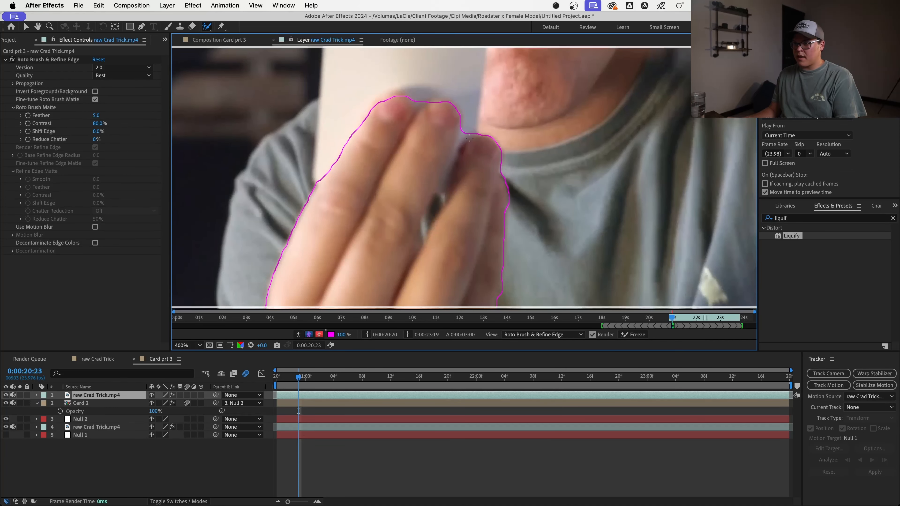
# Step: Exclude the gap between the middle and ring fingers from the Roto Brush selection and touch up the fingertip edges
pyautogui.moveTo(420, 229); pyautogui.dragTo(425, 219)
pyautogui.moveTo(438, 187); pyautogui.dragTo(489, 89)
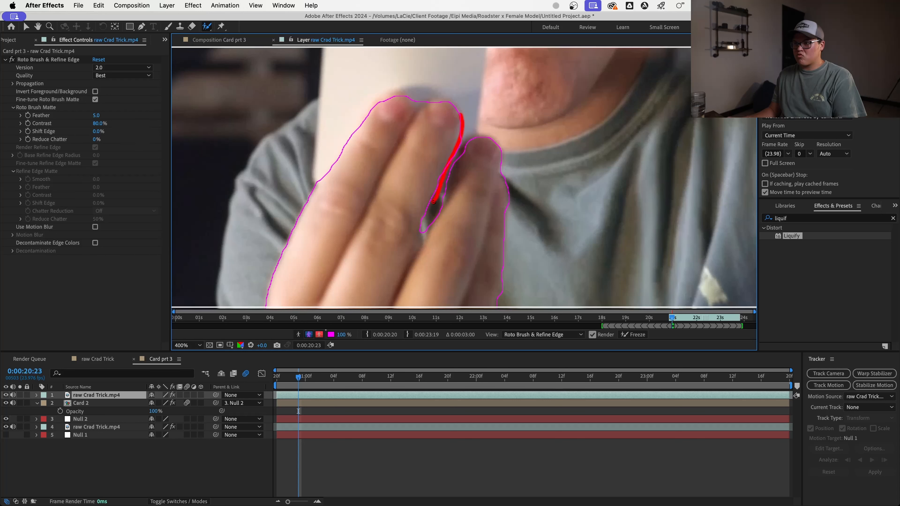
pyautogui.moveTo(433, 202); pyautogui.dragTo(433, 200)
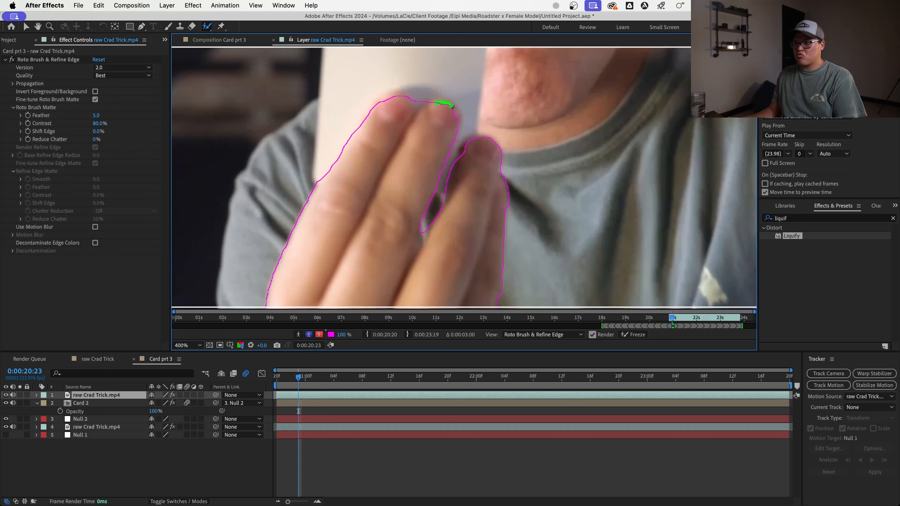
pyautogui.moveTo(451, 106); pyautogui.dragTo(450, 132)
pyautogui.moveTo(378, 121); pyautogui.dragTo(378, 121)
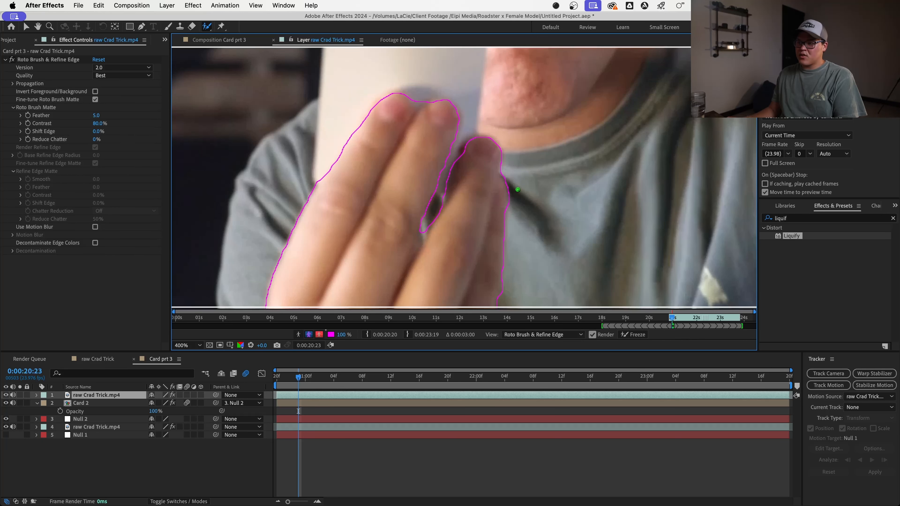
pyautogui.press(',')
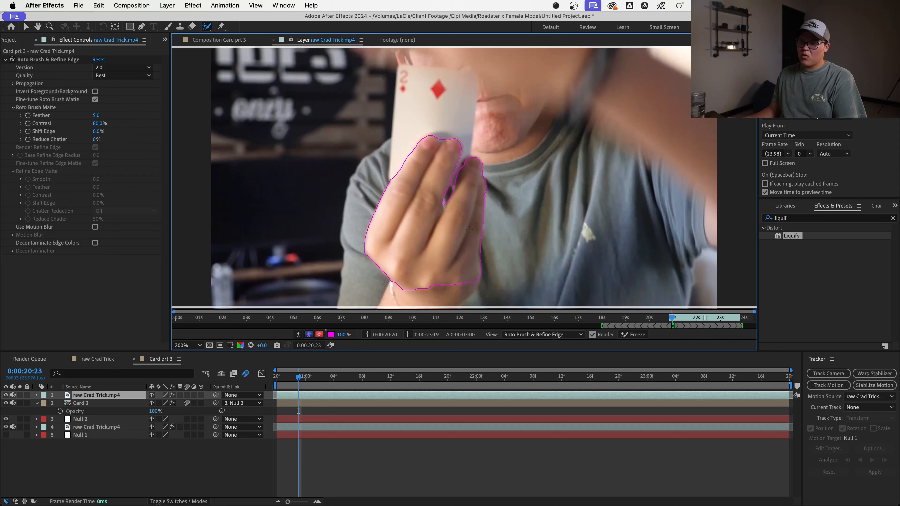
# Step: Save the project and freeze the hand's Roto Brush propagation, returning to the Card prt 3 composition
pyautogui.press('super+s')
pyautogui.press('v')
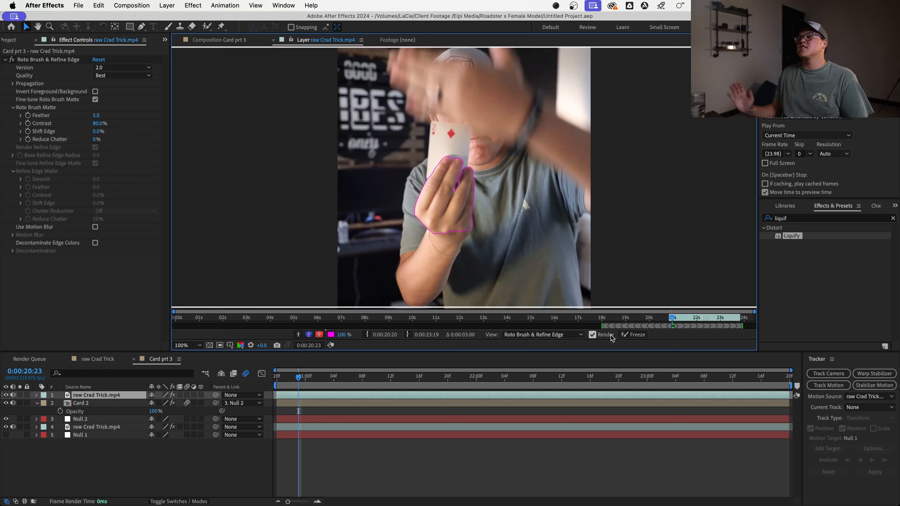
pyautogui.click(642, 335)
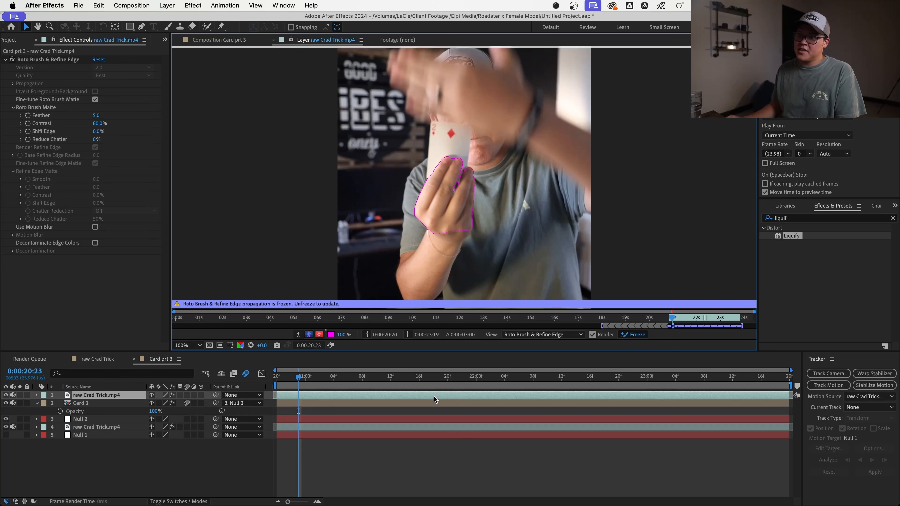
pyautogui.click(249, 41)
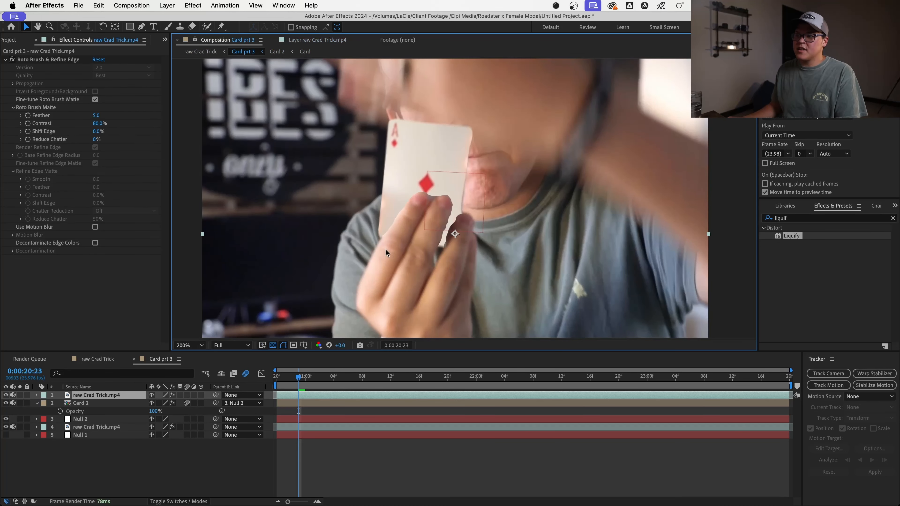
# Step: Examine the rotoscoped fingertip edges over the ace up close
pyautogui.press('.')
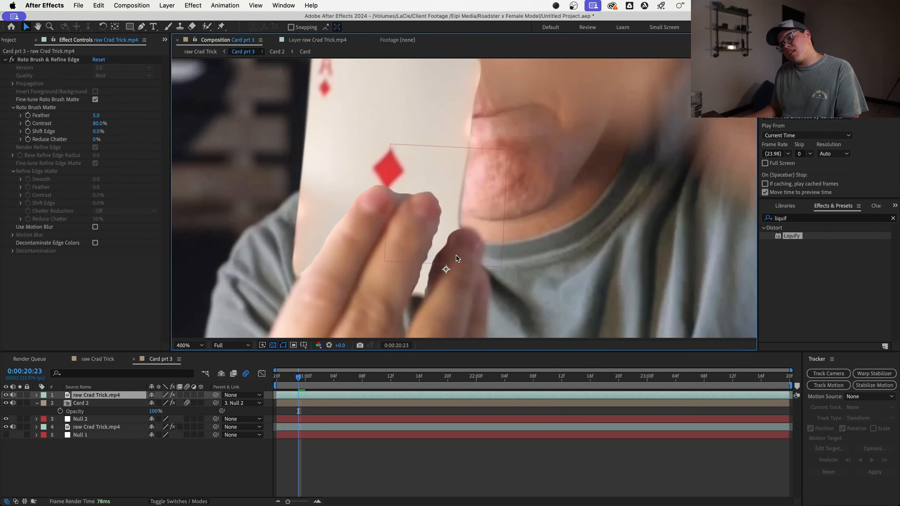
pyautogui.press(',')
pyautogui.press(',')
pyautogui.press('.')
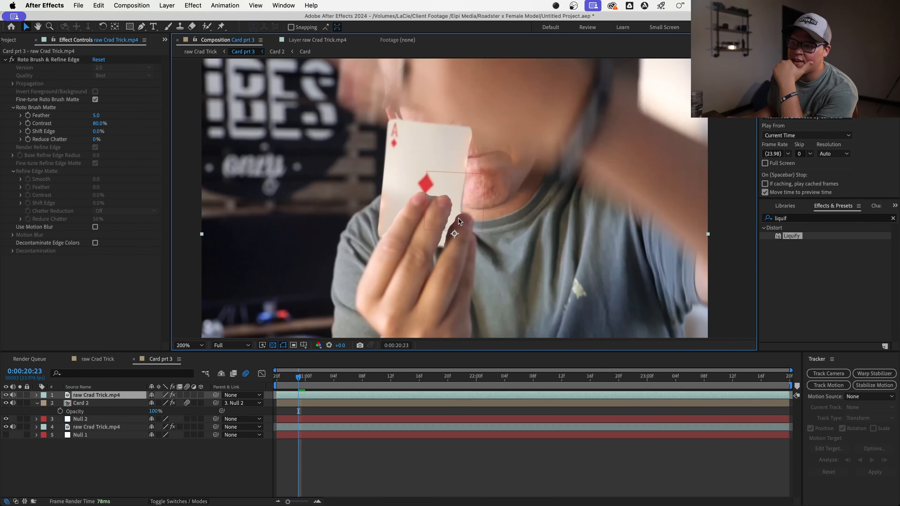
pyautogui.press('.')
pyautogui.moveTo(378, 262); pyautogui.dragTo(393, 241)
pyautogui.press(',')
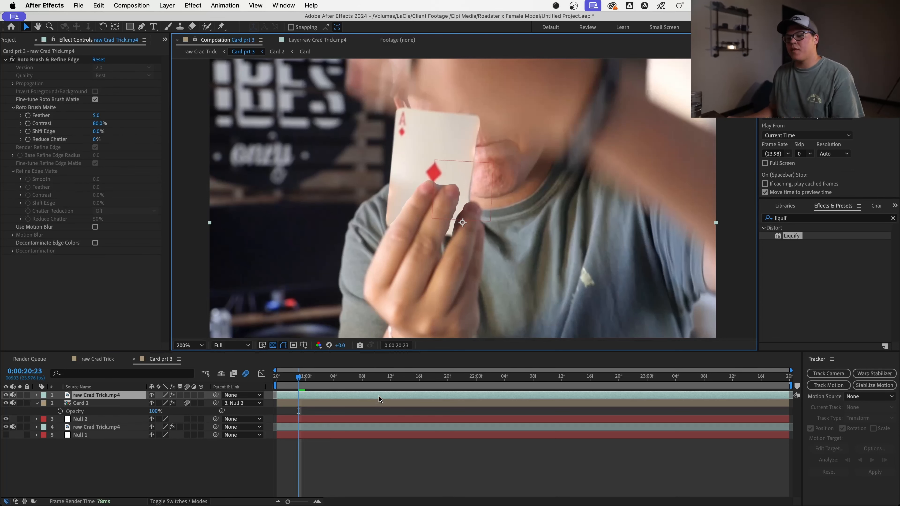
# Step: Duplicate the rotoscoped raw Crad Trick.mp4 layer and turn the copy white using Hue/Saturation with Master Lightness 100
pyautogui.press('super+d')
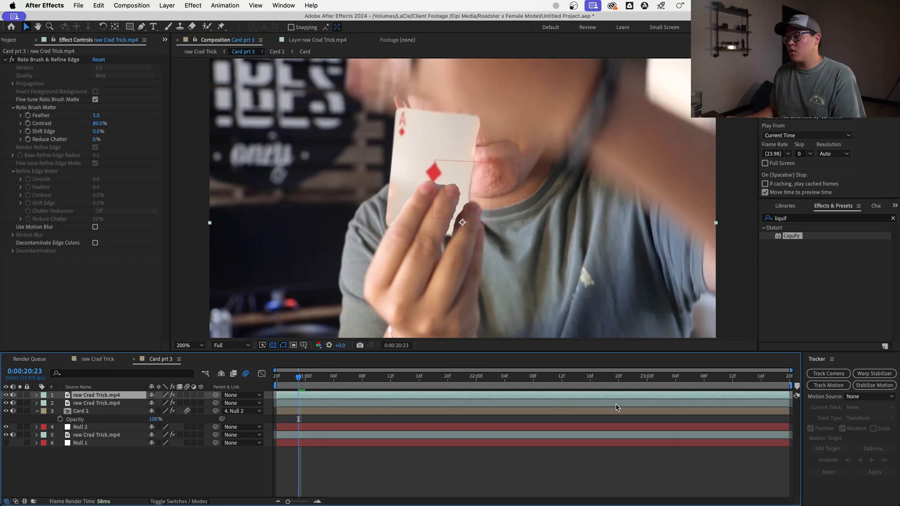
pyautogui.click(799, 219)
pyautogui.write('hu')
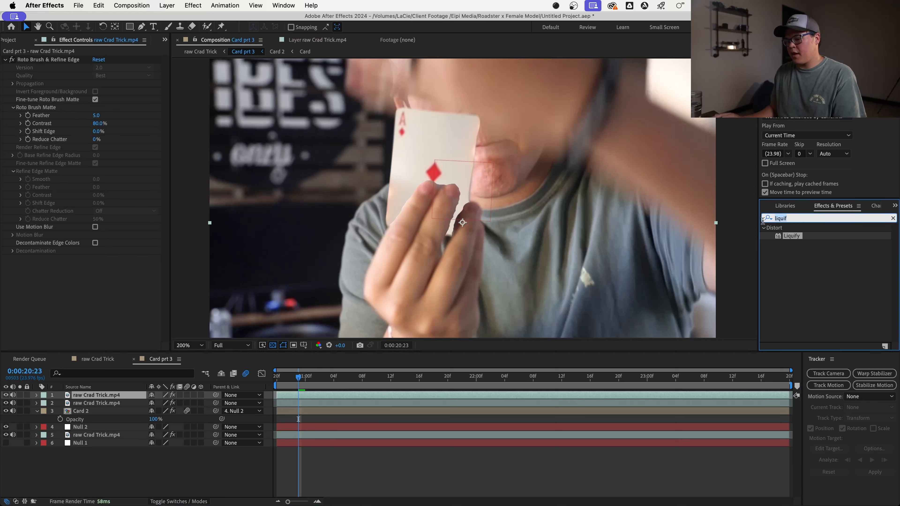
pyautogui.write('e')
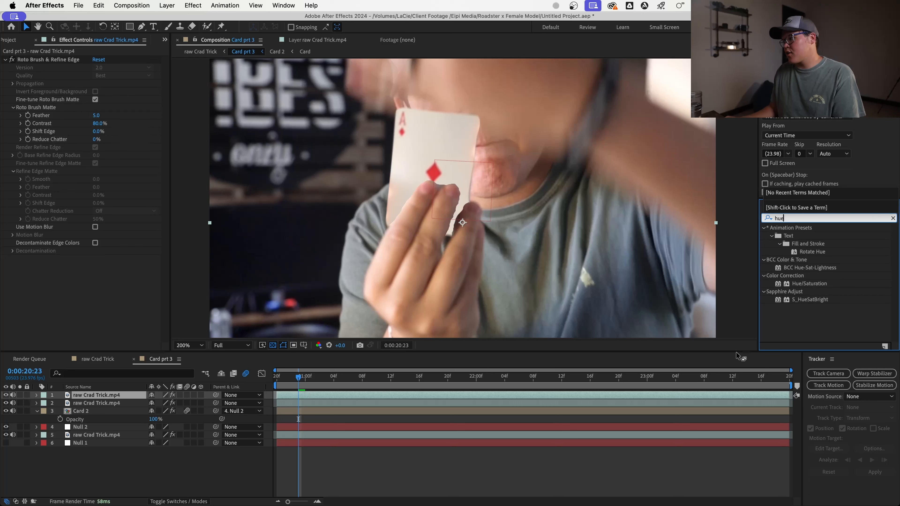
pyautogui.doubleClick(810, 284)
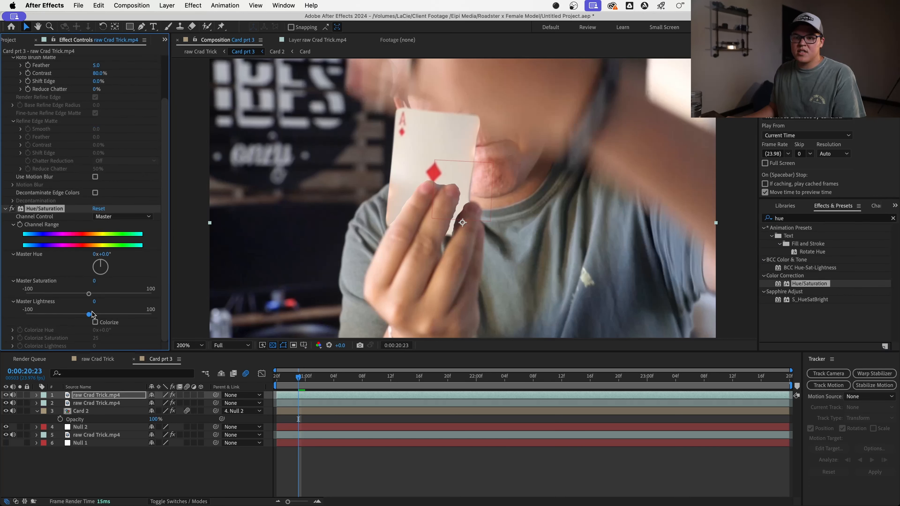
pyautogui.moveTo(91, 314); pyautogui.dragTo(152, 315)
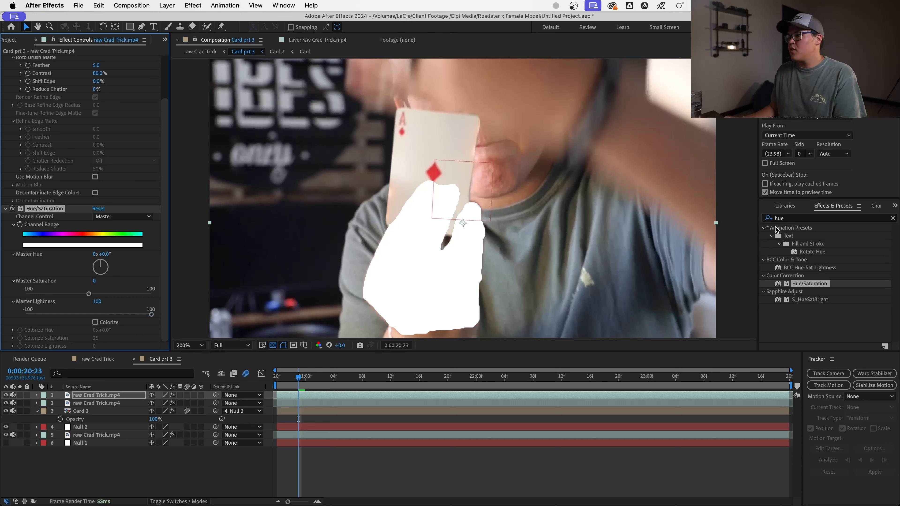
# Step: Apply Fast Box Blur to the white hand copy with a Blur Radius of 2.0
pyautogui.click(780, 218)
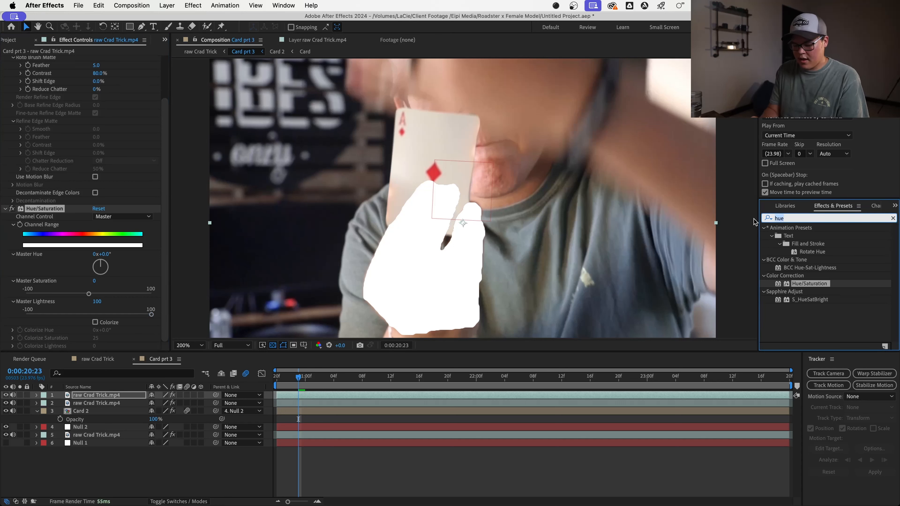
pyautogui.write('box bl')
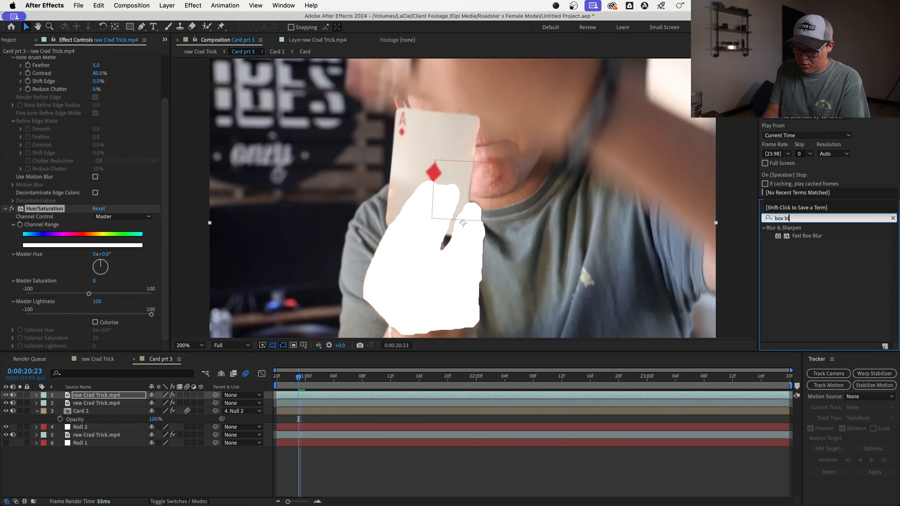
pyautogui.write('ur')
pyautogui.doubleClick(811, 236)
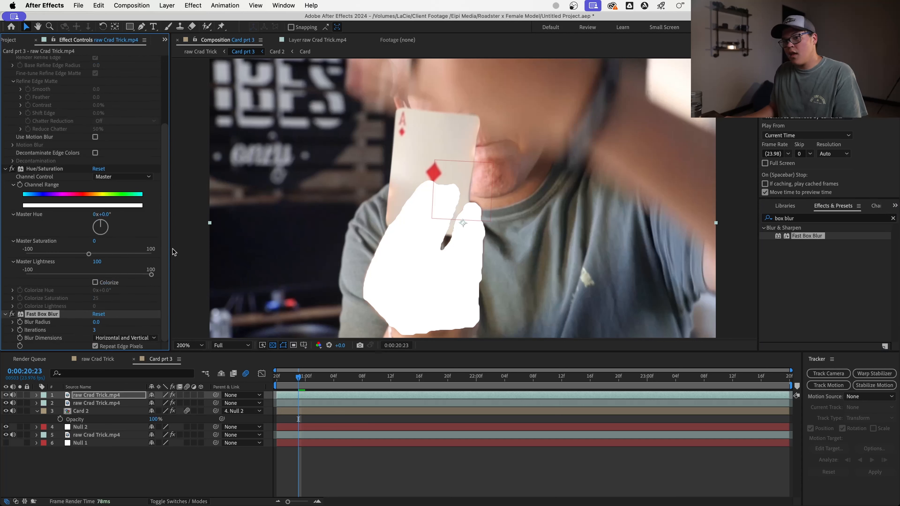
pyautogui.moveTo(98, 321); pyautogui.dragTo(98, 322)
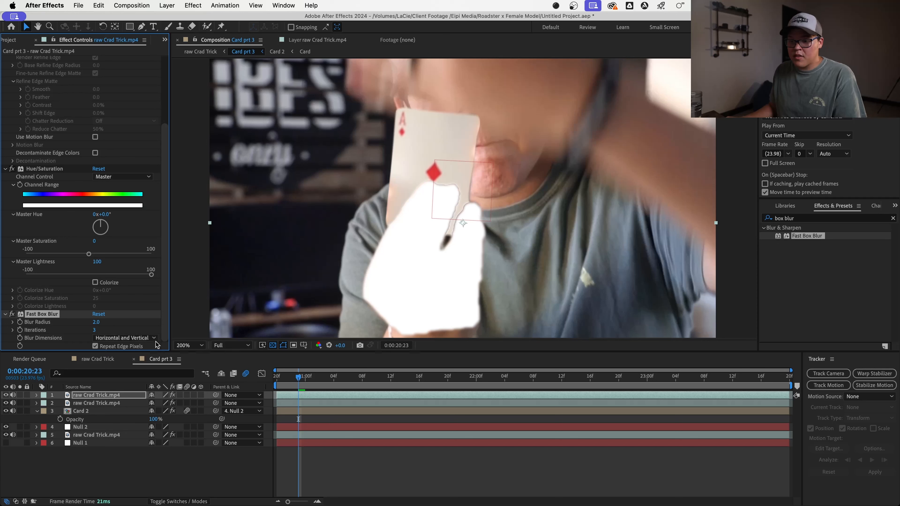
# Step: Remove Roto Brush & Refine Edge from the second raw Crad Trick.mp4 layer and use the white copy as its luma track matte
pyautogui.click(124, 404)
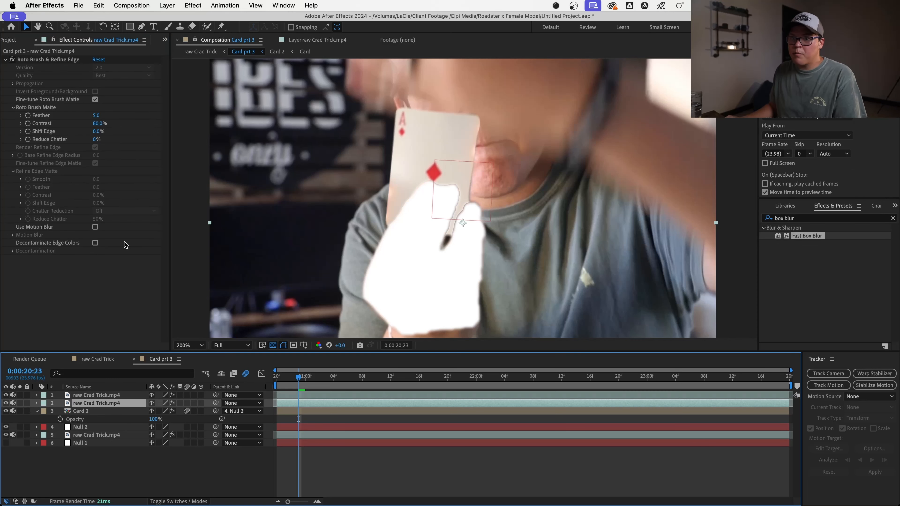
pyautogui.click(43, 59)
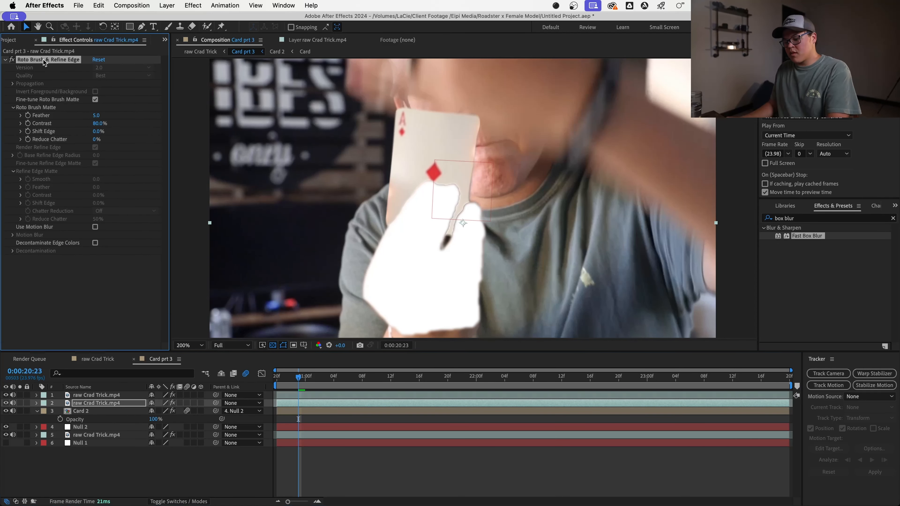
pyautogui.press('Delete')
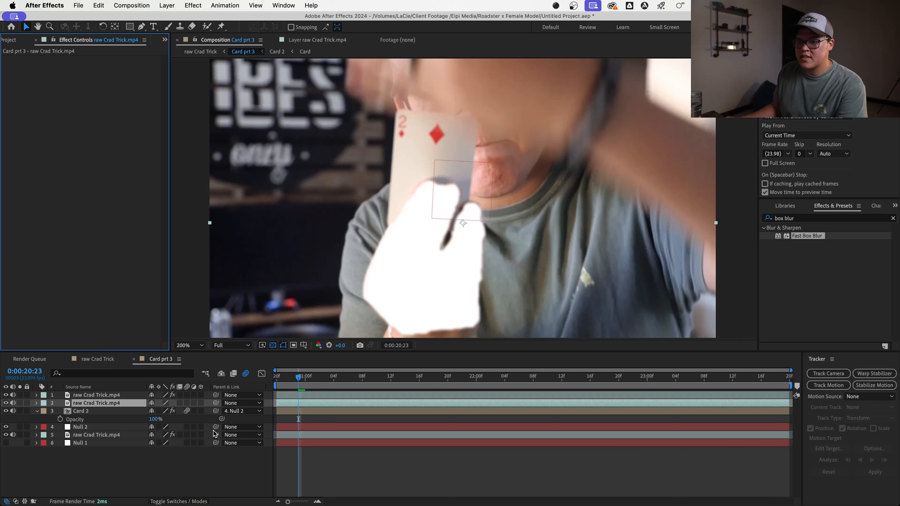
pyautogui.click(197, 501)
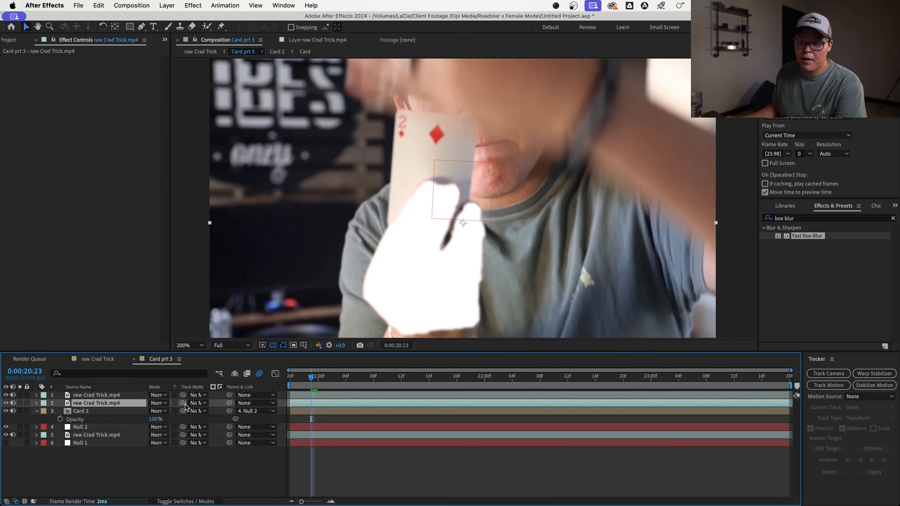
pyautogui.moveTo(177, 404); pyautogui.dragTo(144, 399)
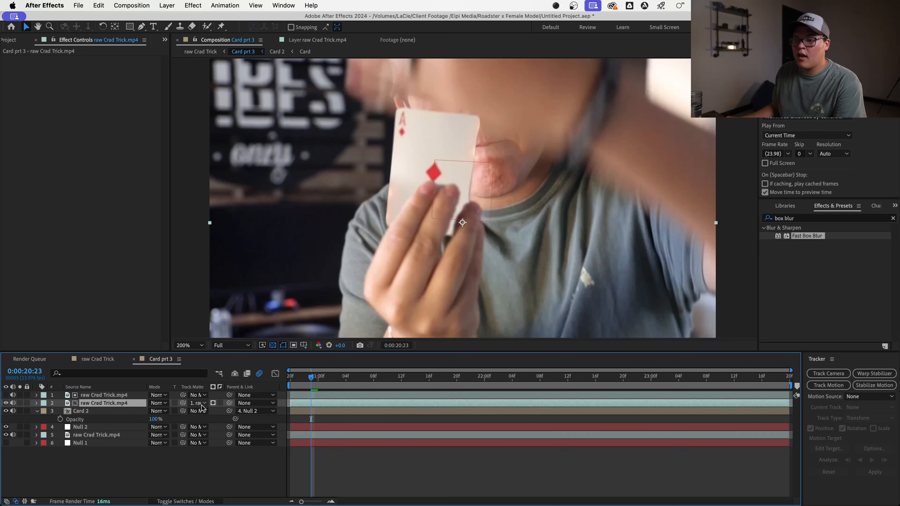
pyautogui.click(212, 403)
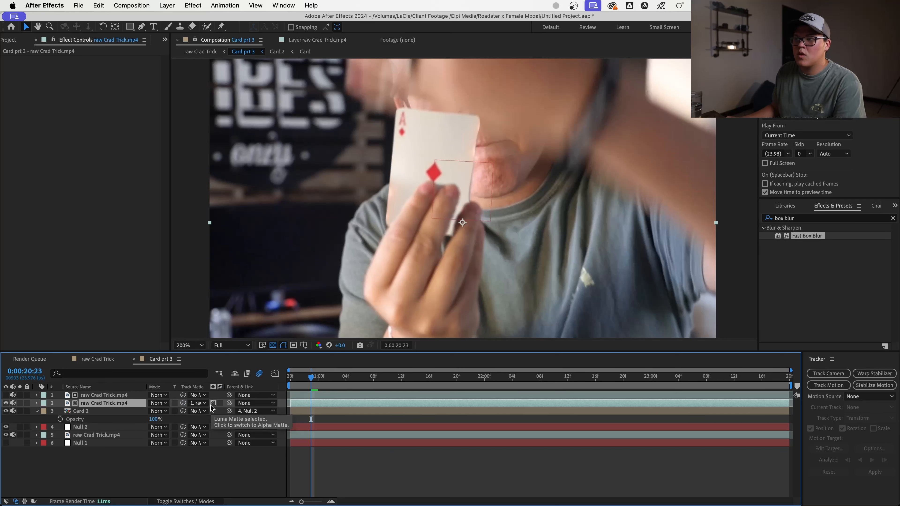
# Step: Solo the matted hand layer, play it back from the start to check its edges, and turn the solo off
pyautogui.click(20, 403)
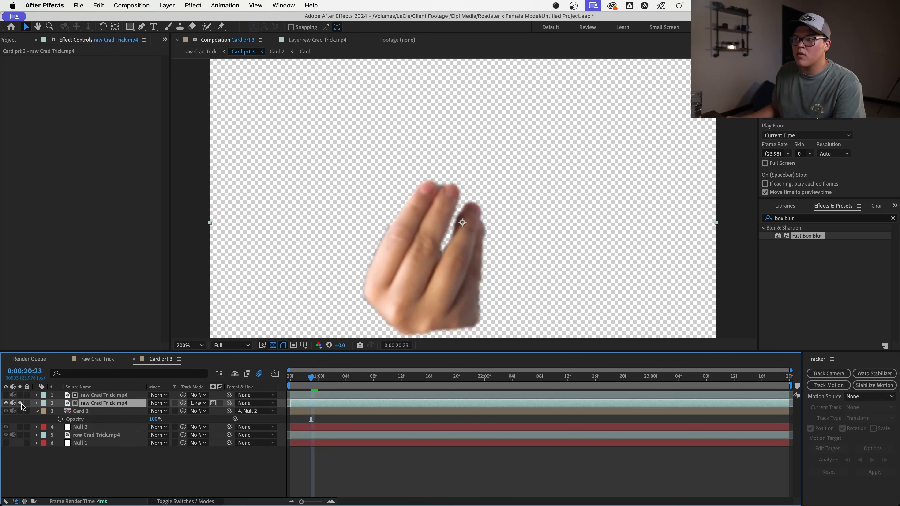
pyautogui.press(',')
pyautogui.press('pageup')
pyautogui.press('pageup')
pyautogui.press('pageup')
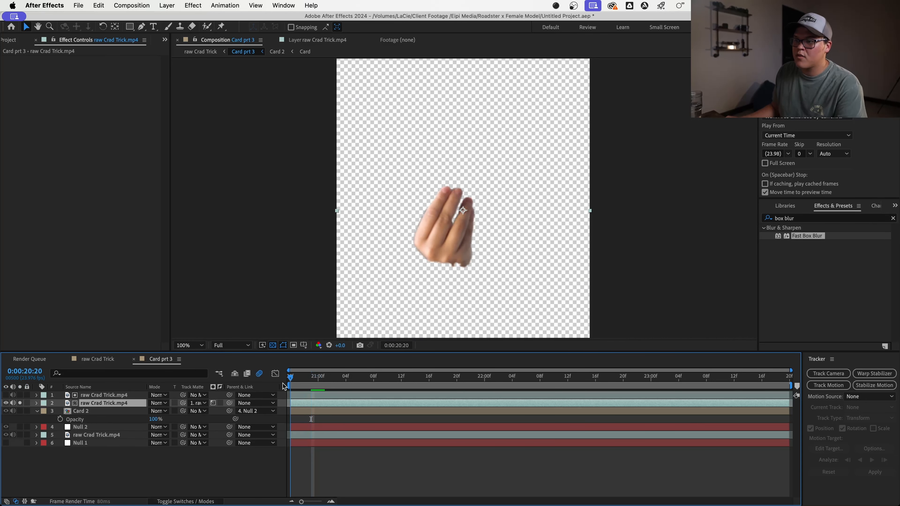
pyautogui.press('space')
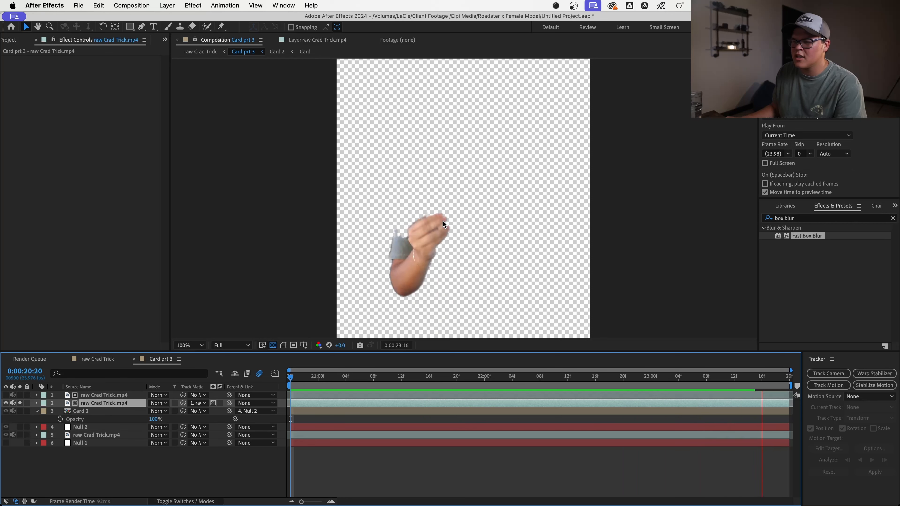
pyautogui.press('space')
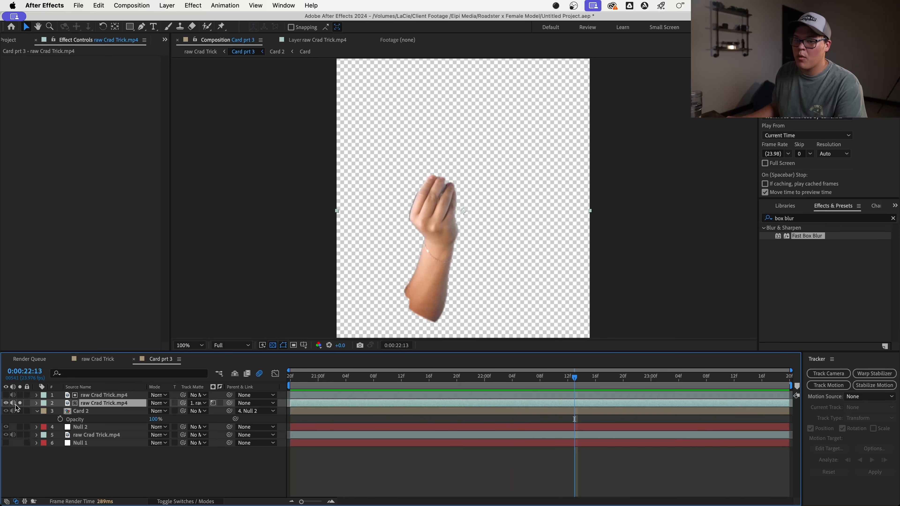
pyautogui.click(20, 403)
# Step: Review the full composite by playing it from the start and scrubbing through the card movement
pyautogui.scroll(1, 438, 199)
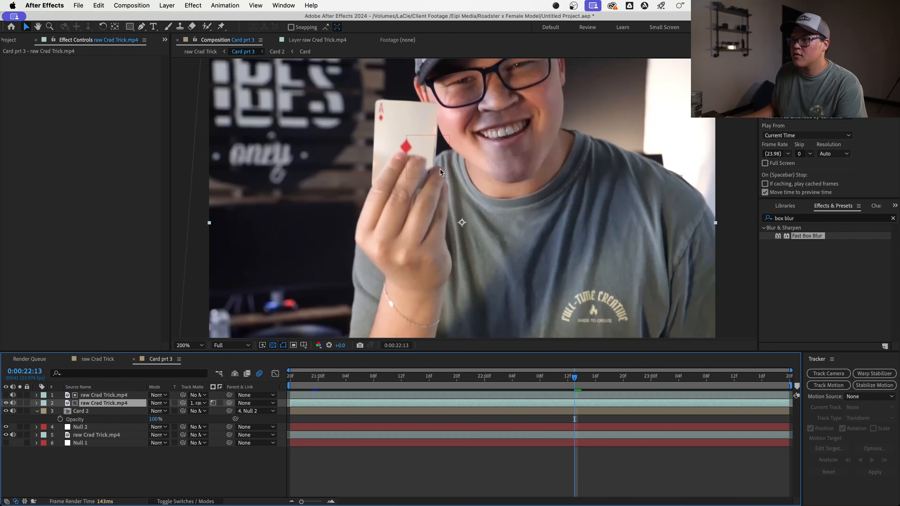
pyautogui.moveTo(561, 381); pyautogui.dragTo(290, 378)
pyautogui.scroll(-1, 424, 249)
pyautogui.press('space')
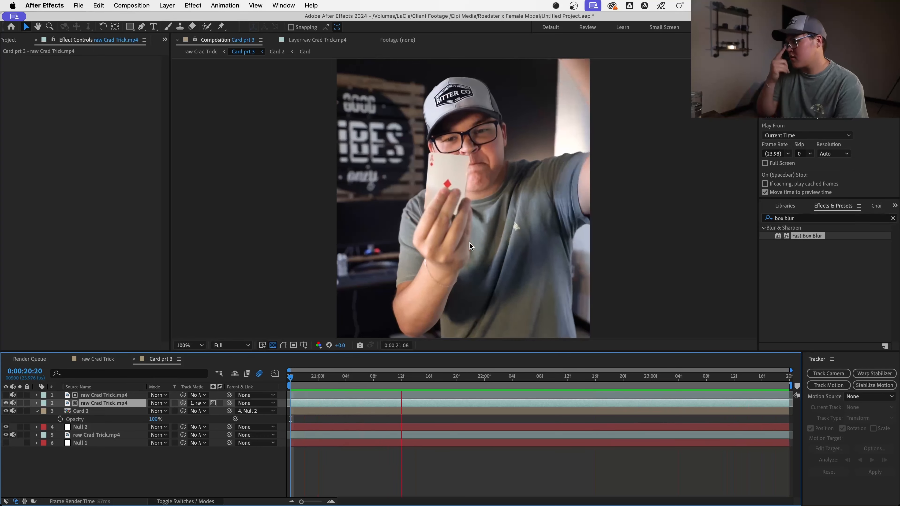
pyautogui.press('space')
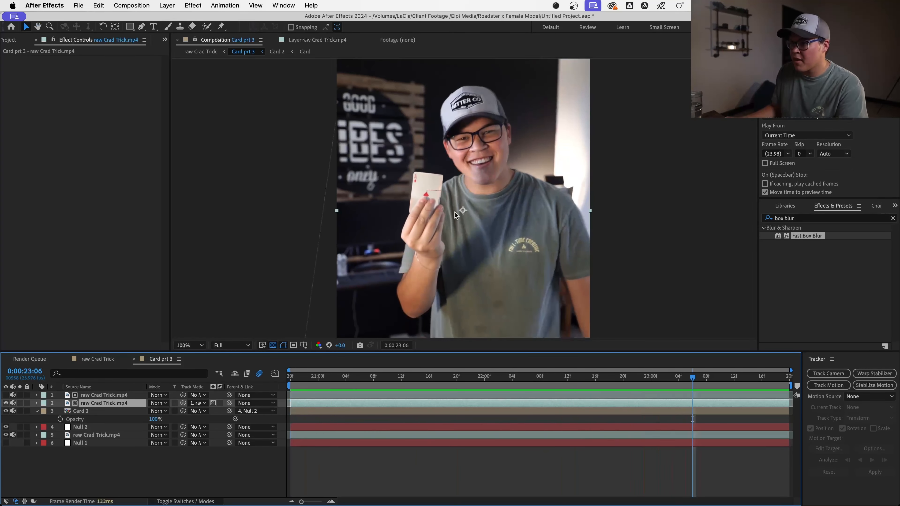
pyautogui.moveTo(667, 383); pyautogui.dragTo(222, 385)
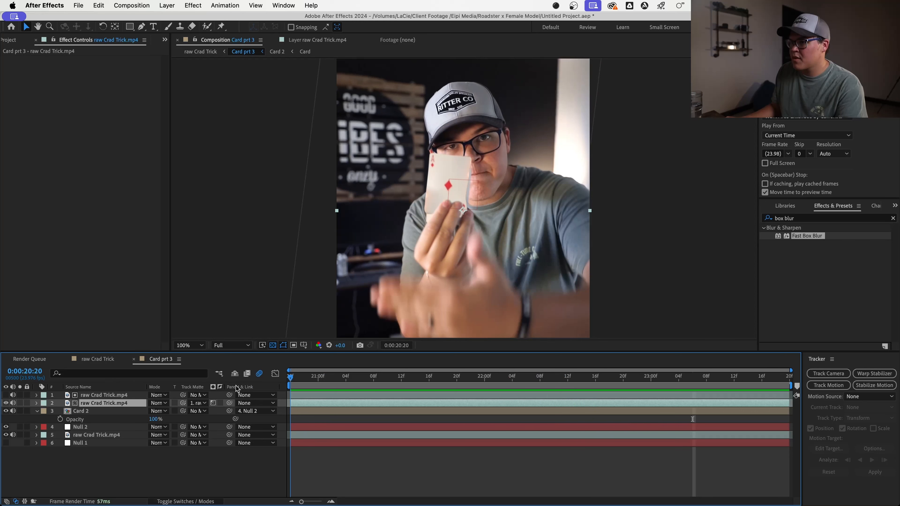
pyautogui.moveTo(292, 385); pyautogui.dragTo(567, 392)
# Step: Delete the white hand matte layer and the Card 2 layer from the composition
pyautogui.click(569, 395)
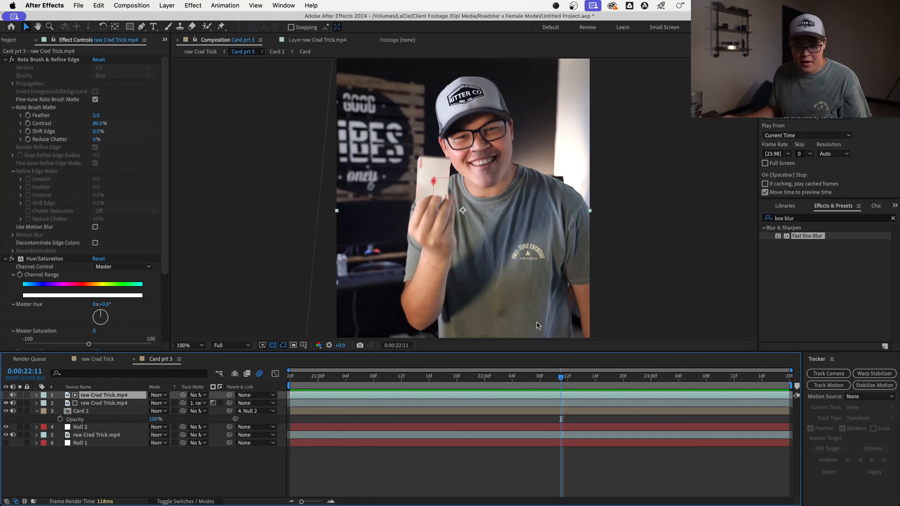
pyautogui.press('Delete')
pyautogui.click(418, 394)
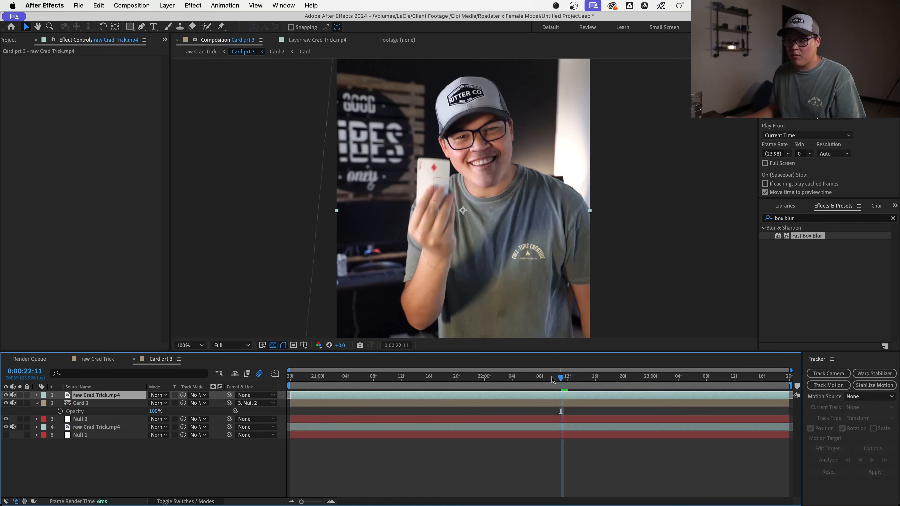
pyautogui.moveTo(552, 380); pyautogui.dragTo(293, 365)
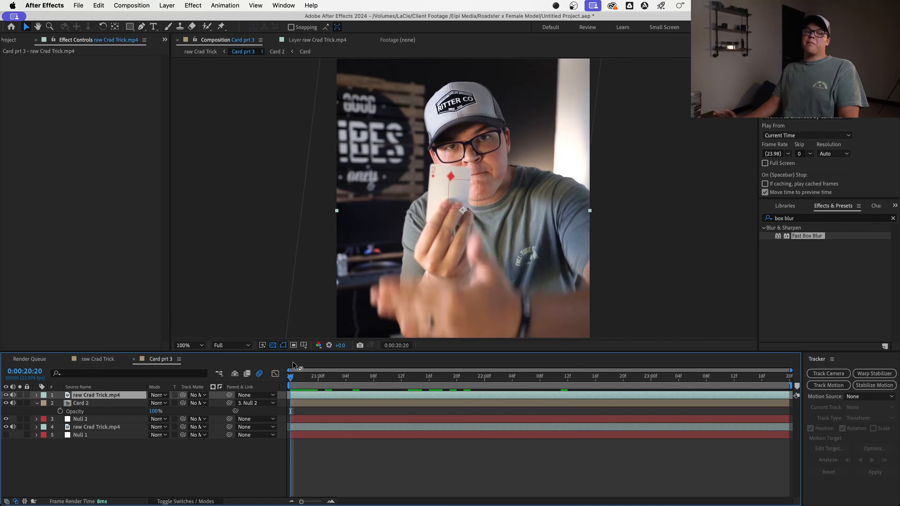
pyautogui.click(335, 400)
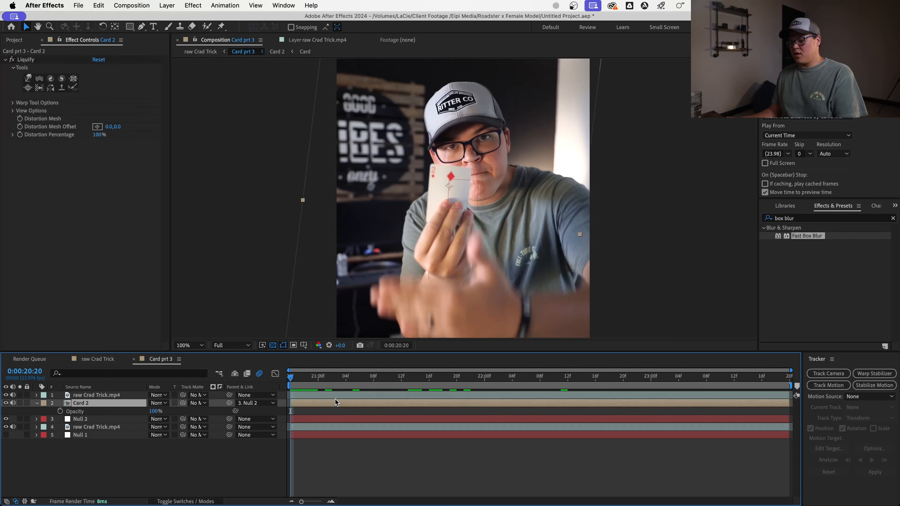
pyautogui.press('Delete')
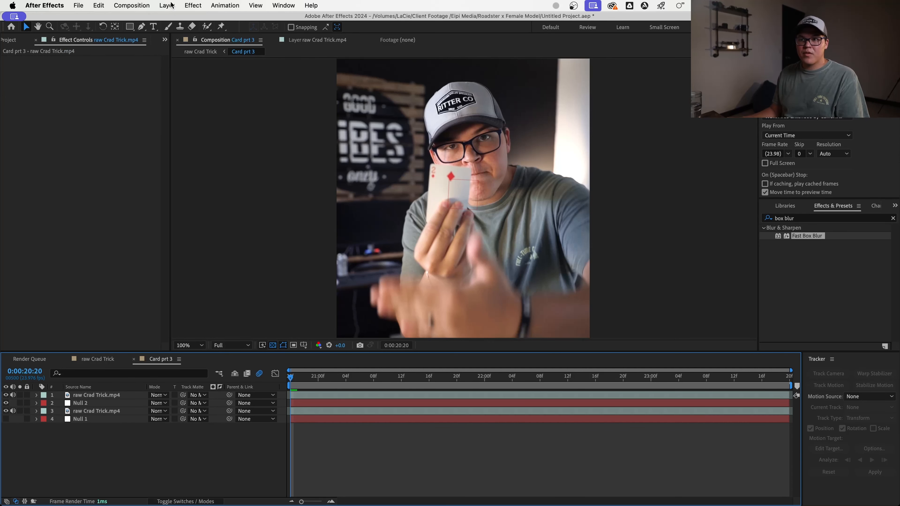
# Step: Create a white solid and parent it to Null 2
pyautogui.click(171, 5)
pyautogui.click(283, 34)
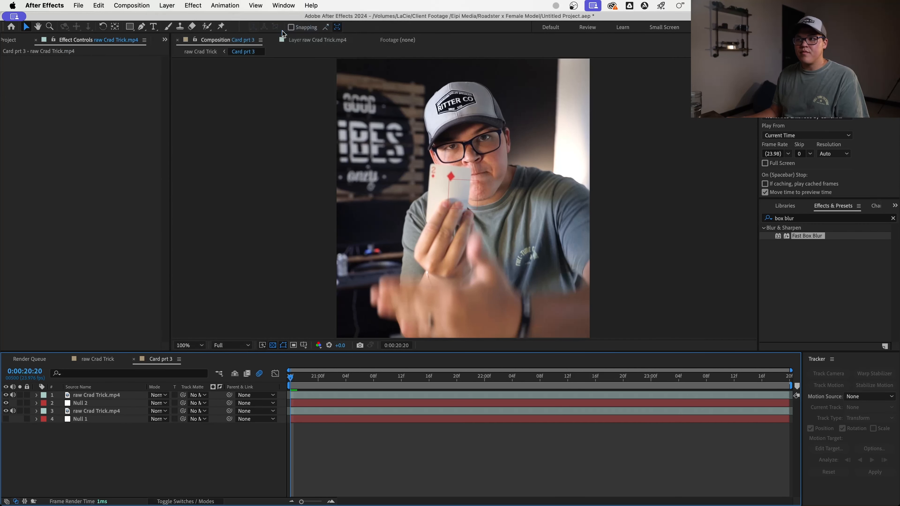
pyautogui.press('Return')
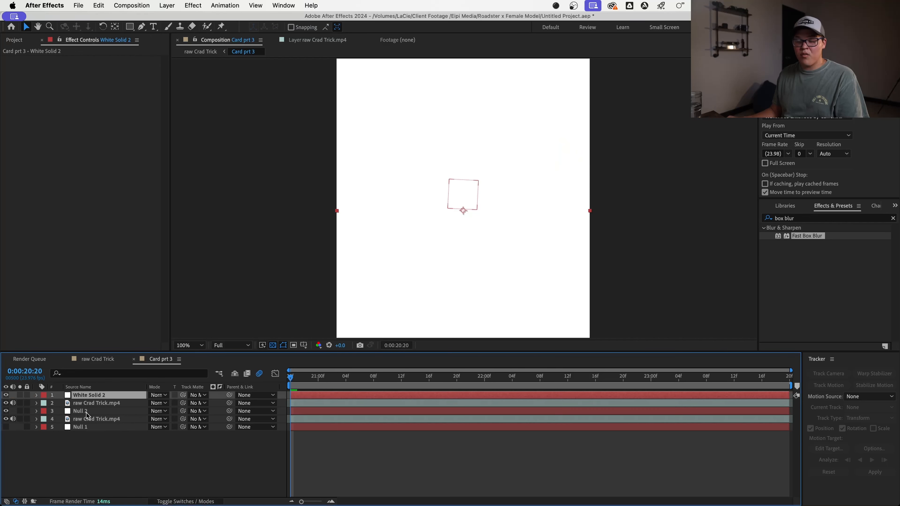
pyautogui.press(',')
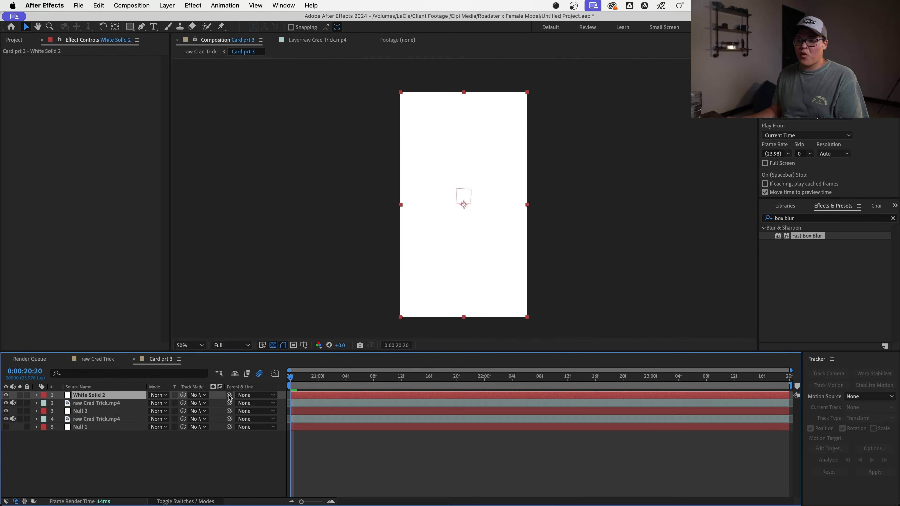
pyautogui.moveTo(230, 397); pyautogui.dragTo(138, 412)
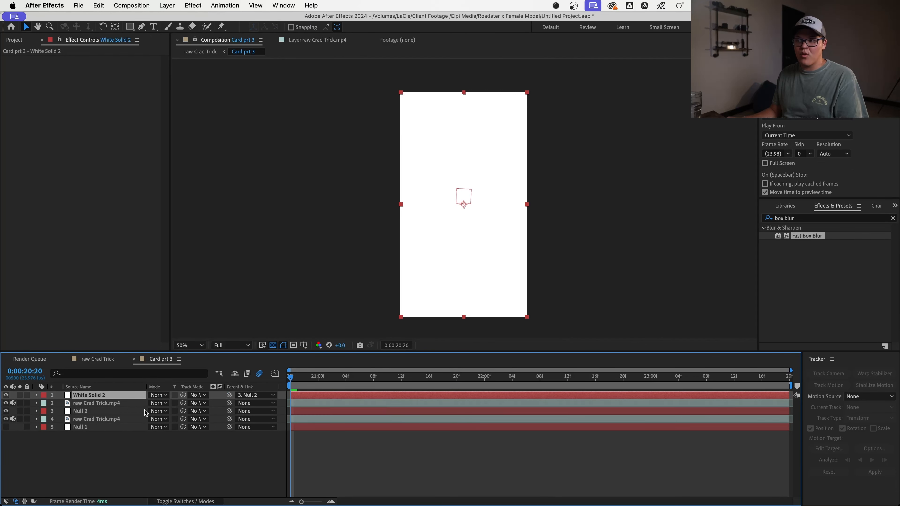
# Step: Lower White Solid 2's opacity to 34% so the footage beneath can be traced
pyautogui.moveTo(306, 381); pyautogui.dragTo(287, 412)
pyautogui.press('t')
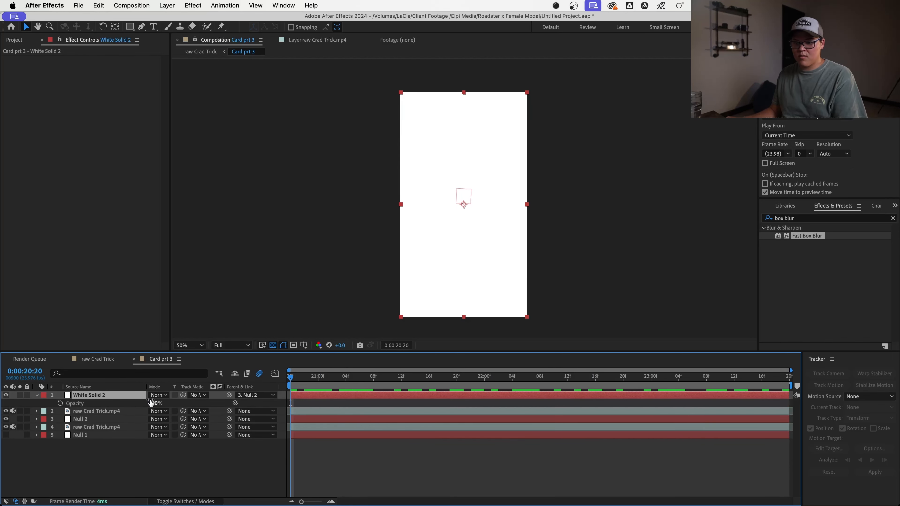
pyautogui.moveTo(151, 403); pyautogui.dragTo(134, 403)
pyautogui.moveTo(315, 386); pyautogui.dragTo(255, 396)
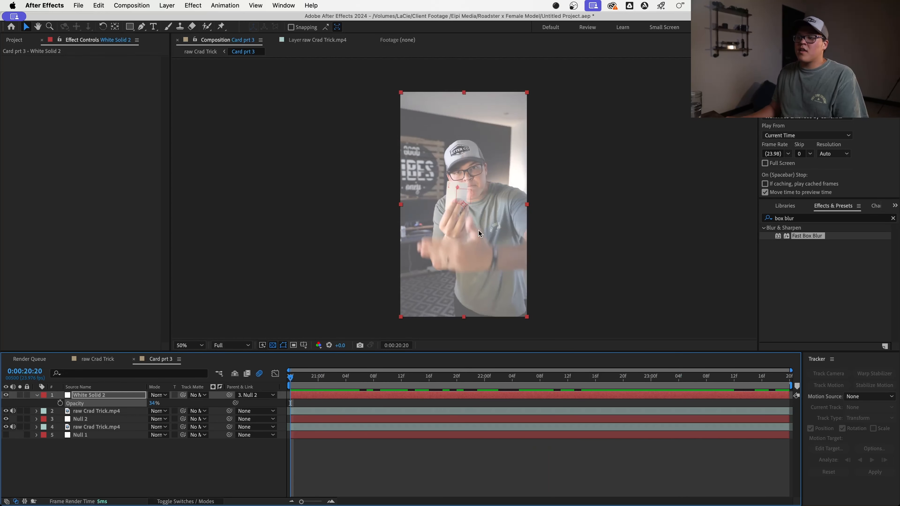
# Step: At 0:00:21:06, start a Pen tool mask on White Solid 2 tracing the first two fingers down into the finger gap
pyautogui.scroll(1, 443, 274)
pyautogui.moveTo(318, 382); pyautogui.dragTo(360, 382)
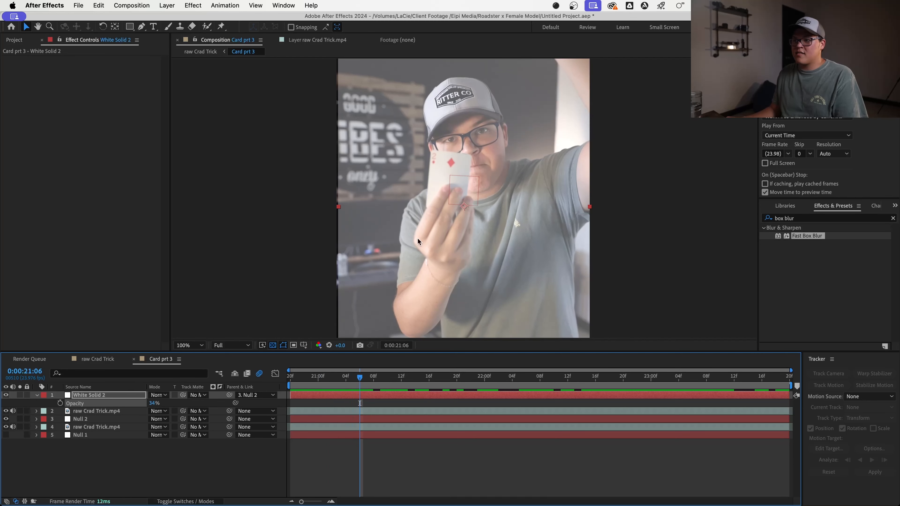
pyautogui.scroll(1, 421, 233)
pyautogui.press('g')
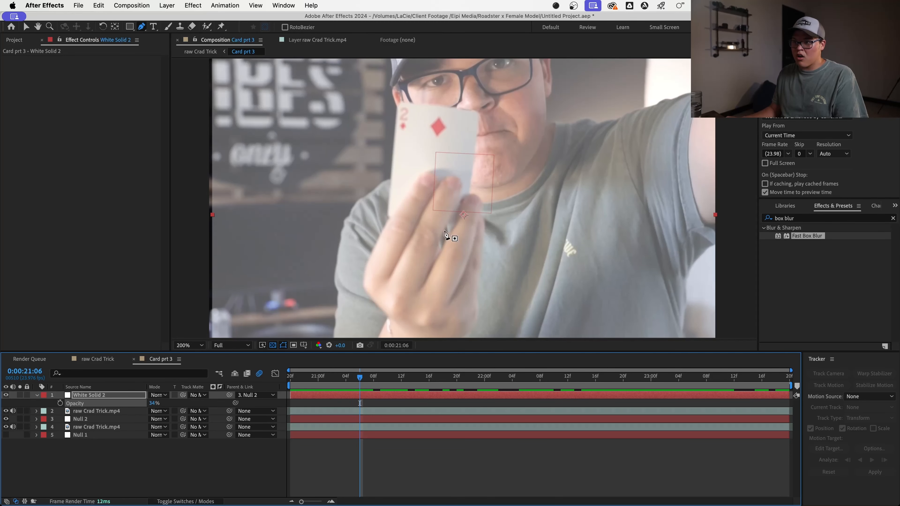
pyautogui.click(374, 252)
pyautogui.scroll(2, 380, 230)
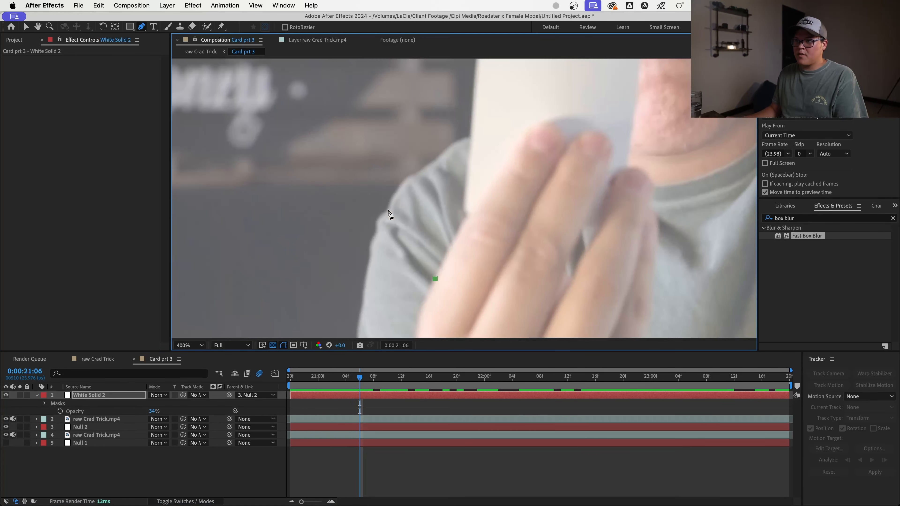
pyautogui.click(496, 180)
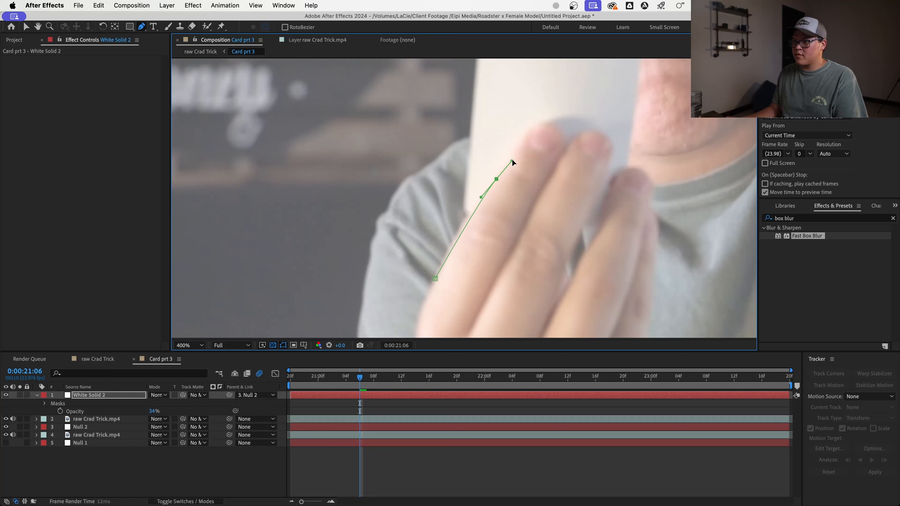
pyautogui.moveTo(497, 179); pyautogui.dragTo(488, 186)
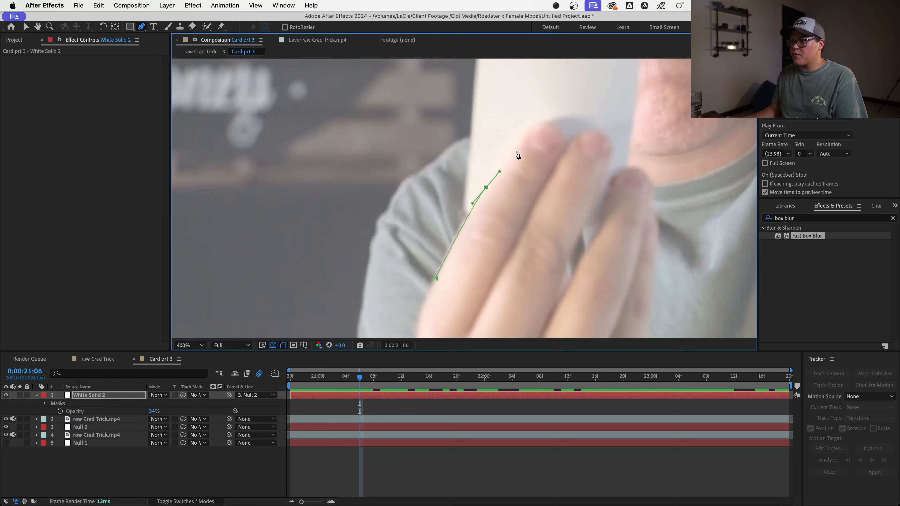
pyautogui.moveTo(524, 136); pyautogui.dragTo(603, 176)
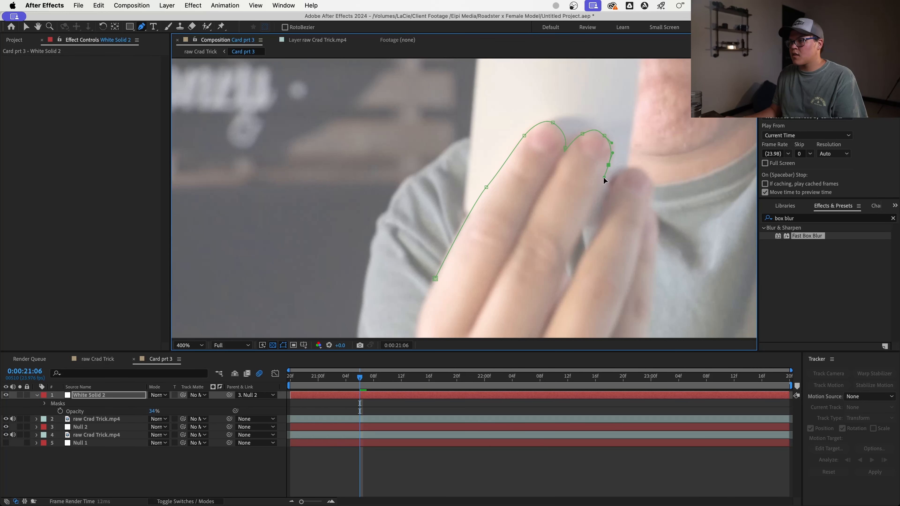
pyautogui.moveTo(584, 224); pyautogui.dragTo(572, 242)
pyautogui.click(564, 264)
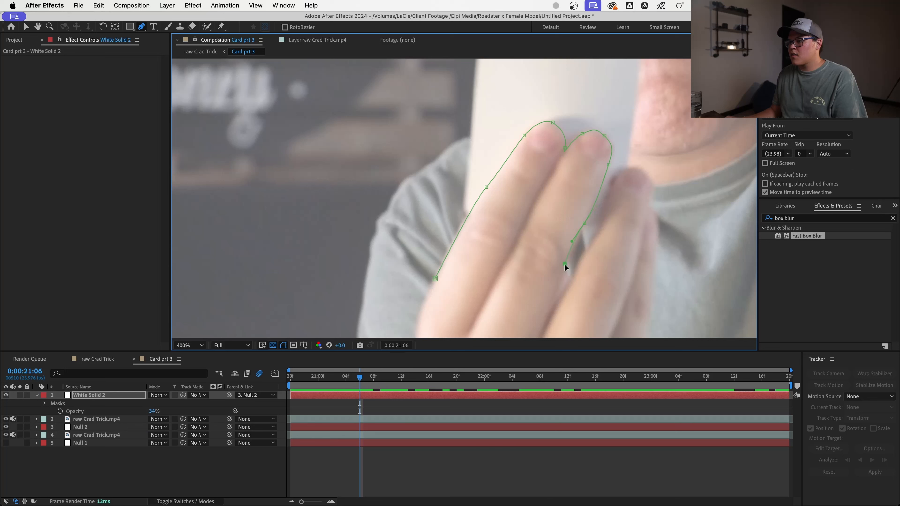
# Step: Continue the mask around the third finger and close it loosely across the lower hand
pyautogui.click(582, 258)
pyautogui.click(589, 240)
pyautogui.click(598, 217)
pyautogui.moveTo(615, 177); pyautogui.dragTo(623, 168)
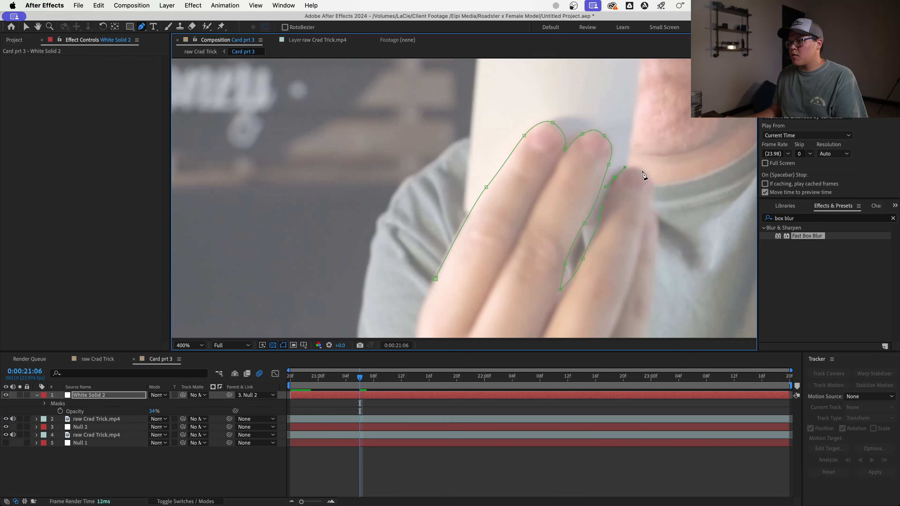
pyautogui.moveTo(676, 211); pyautogui.dragTo(663, 162)
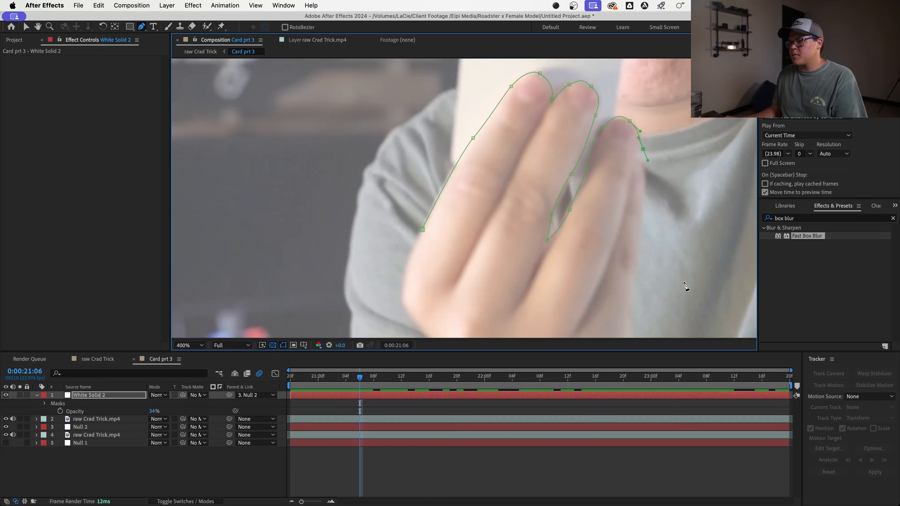
pyautogui.moveTo(681, 283); pyautogui.dragTo(617, 312)
pyautogui.moveTo(474, 295); pyautogui.dragTo(416, 257)
pyautogui.click(422, 230)
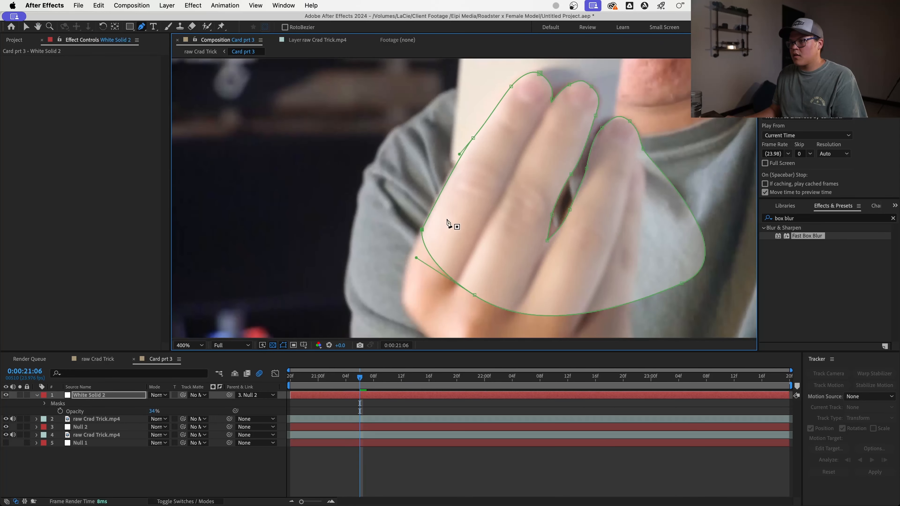
# Step: Start keyframing White Solid 2's Mask Path at 0:00:21:06
pyautogui.press('m')
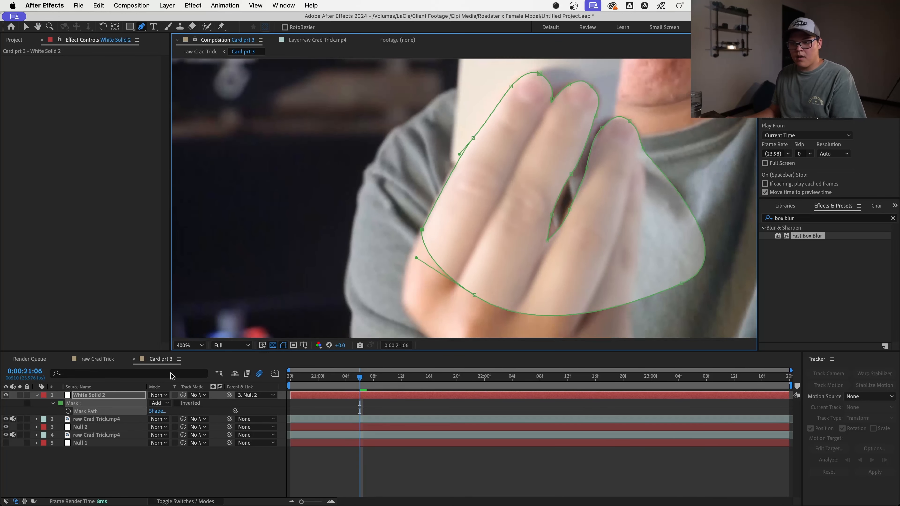
pyautogui.click(68, 411)
pyautogui.scroll(-3, 586, 197)
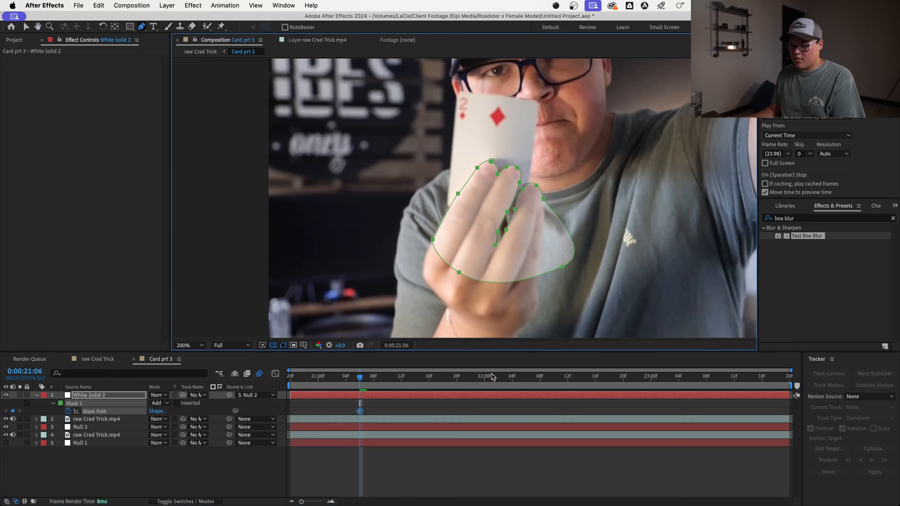
# Step: Refit the mask points to the finger edges at 0:00:22:10 and at 0:00:22:15
pyautogui.press('v')
pyautogui.moveTo(360, 377); pyautogui.dragTo(553, 386)
pyautogui.scroll(2, 432, 161)
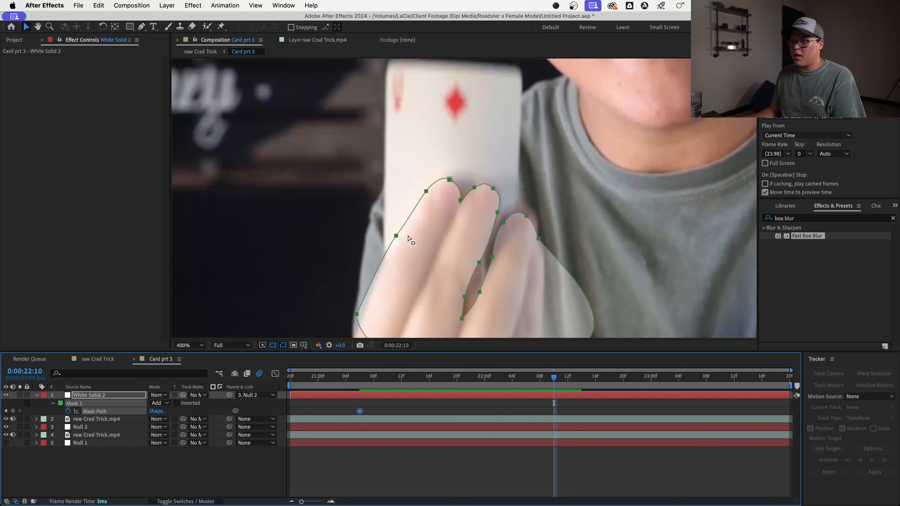
pyautogui.moveTo(396, 236); pyautogui.dragTo(399, 237)
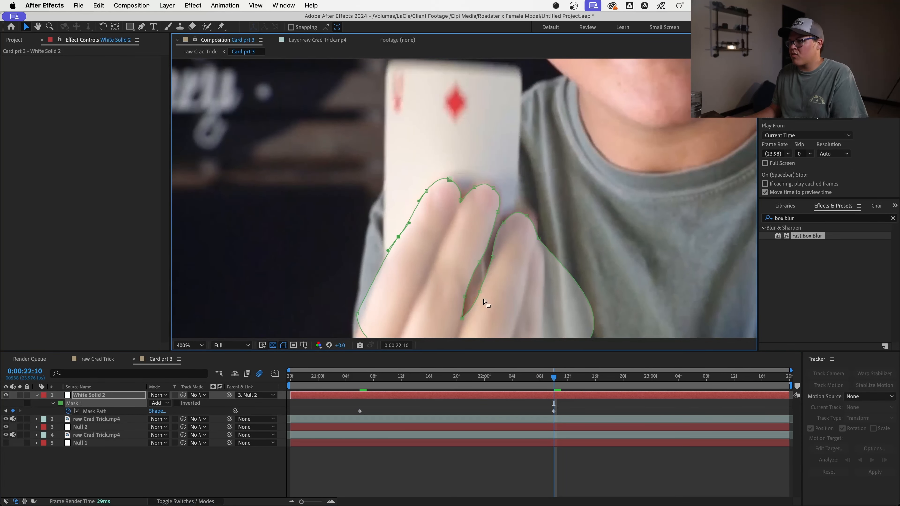
pyautogui.click(466, 293)
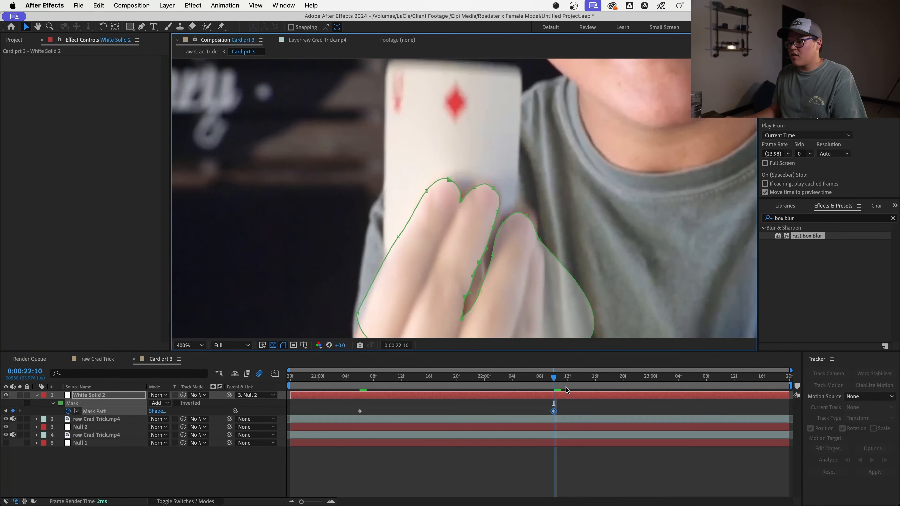
pyautogui.moveTo(565, 390); pyautogui.dragTo(590, 392)
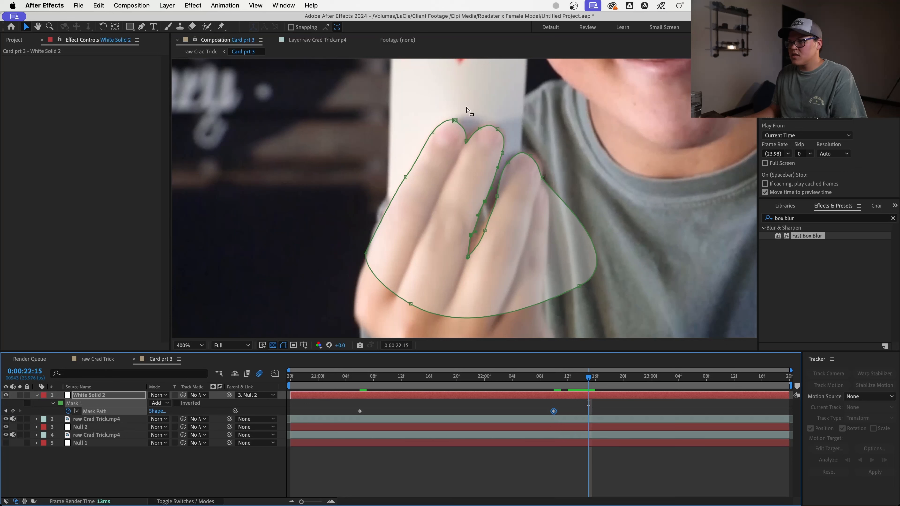
pyautogui.moveTo(465, 145); pyautogui.dragTo(478, 127)
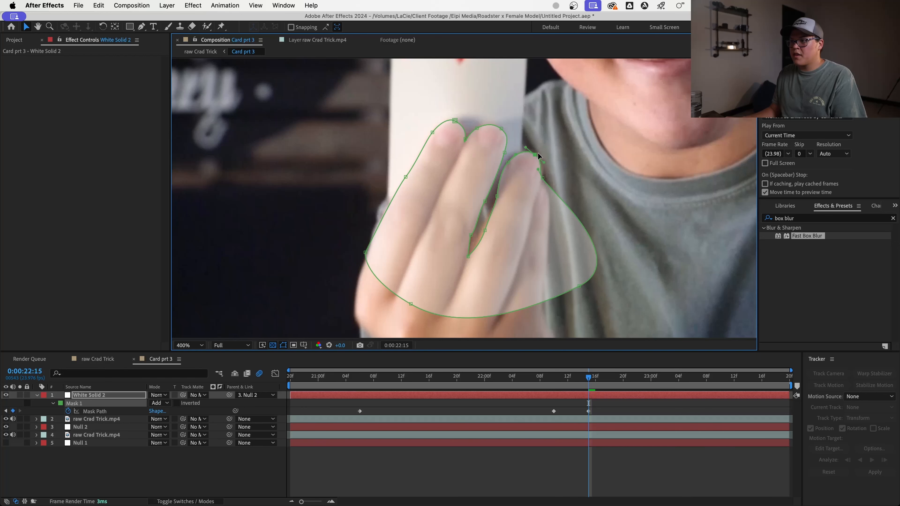
# Step: Restore White Solid 2 to full opacity and set its mask feather to 6 pixels
pyautogui.moveTo(589, 383); pyautogui.dragTo(341, 395)
pyautogui.press('t')
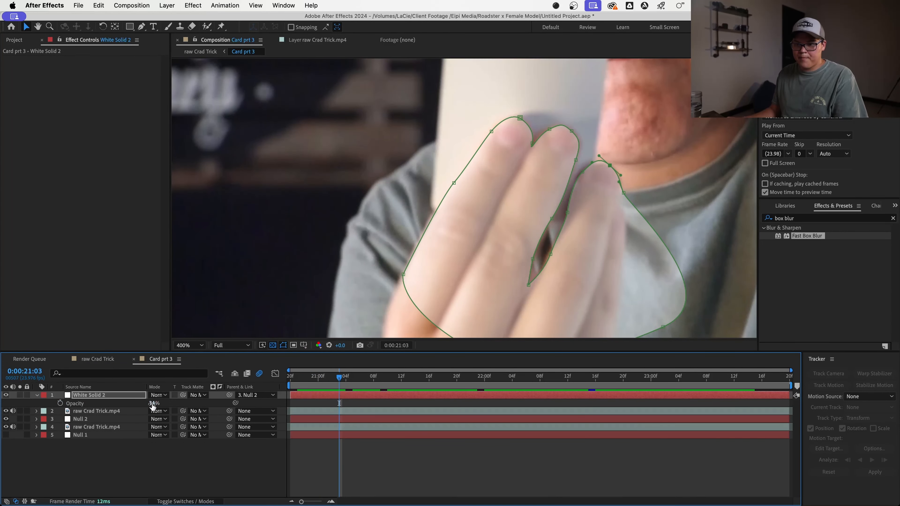
pyautogui.moveTo(153, 403); pyautogui.dragTo(310, 416)
pyautogui.press('f')
pyautogui.moveTo(161, 412); pyautogui.dragTo(161, 420)
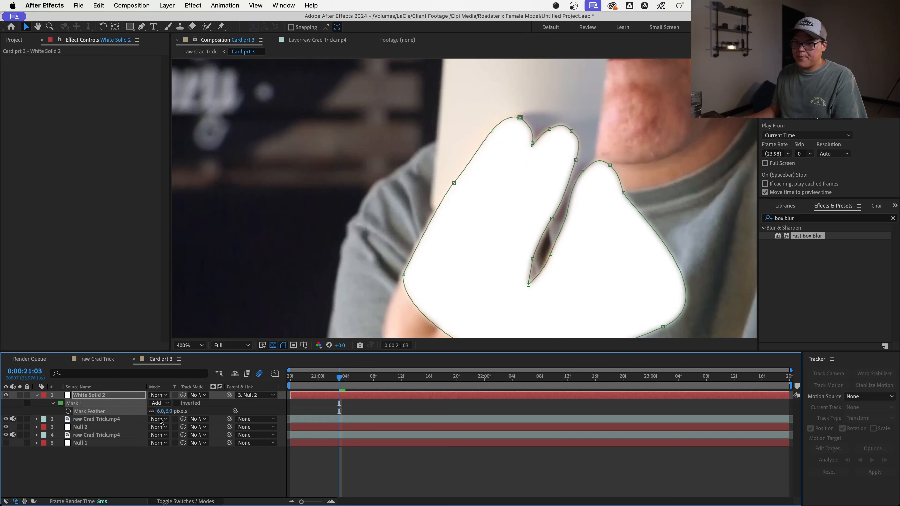
# Step: Duplicate the raw Crad Trick.mp4 layer beneath Null 2 and move the copy directly below White Solid 2
pyautogui.click(124, 437)
pyautogui.press('super+d')
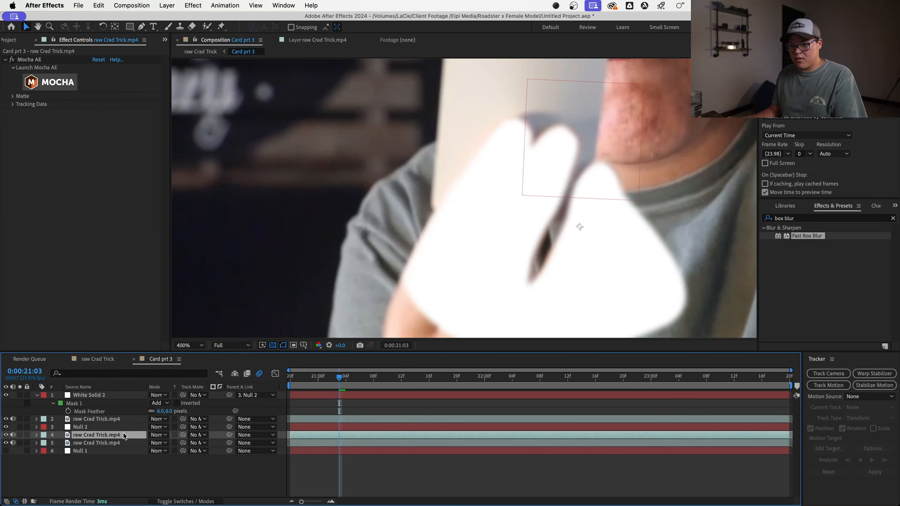
pyautogui.moveTo(123, 433); pyautogui.dragTo(129, 416)
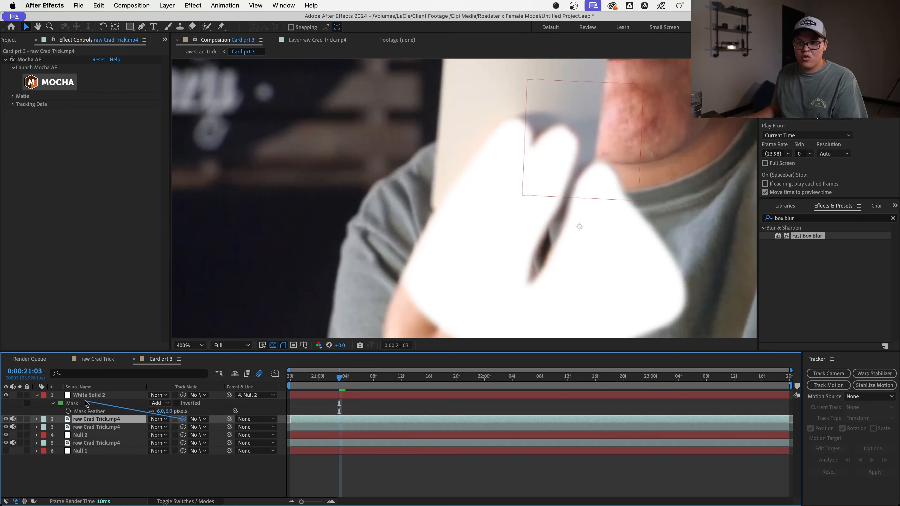
# Step: Set White Solid 2 as the copied footage layer's track matte, and check the result soloed and in playback
pyautogui.moveTo(85, 403); pyautogui.dragTo(88, 395)
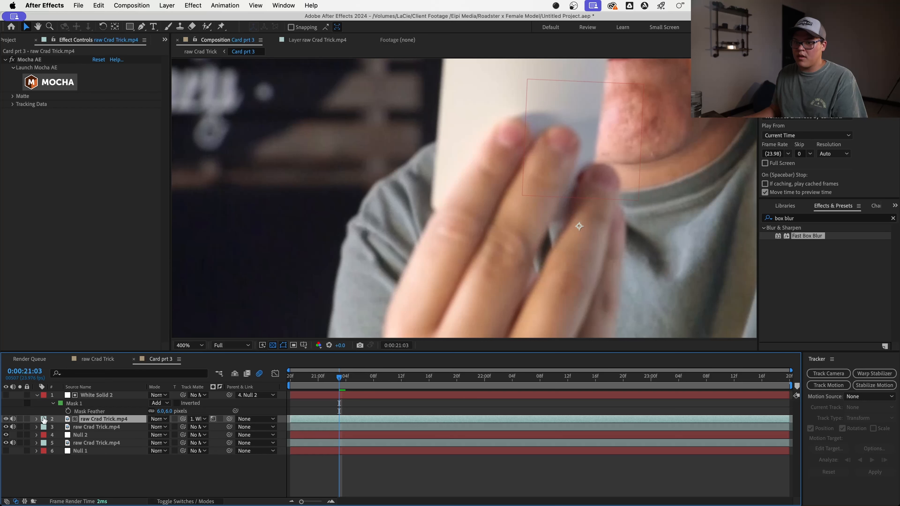
pyautogui.click(21, 419)
pyautogui.click(21, 418)
pyautogui.scroll(-2, 401, 270)
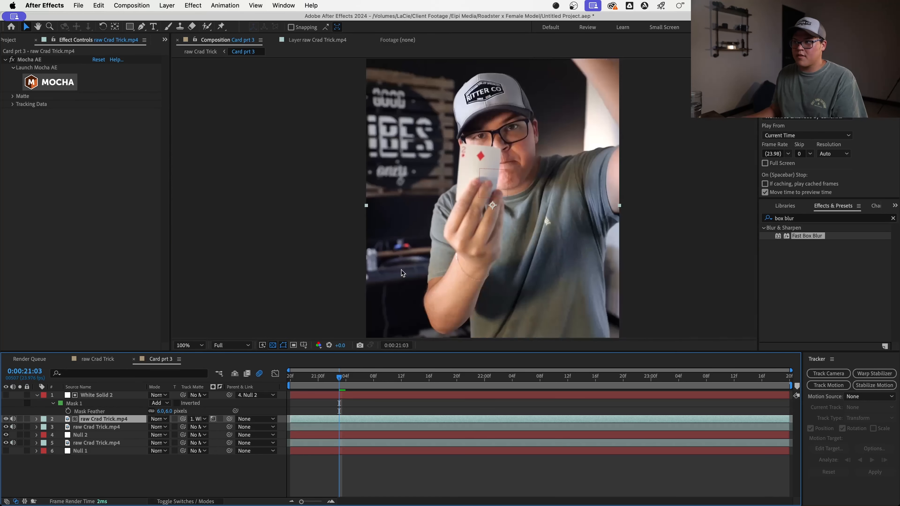
pyautogui.press('space')
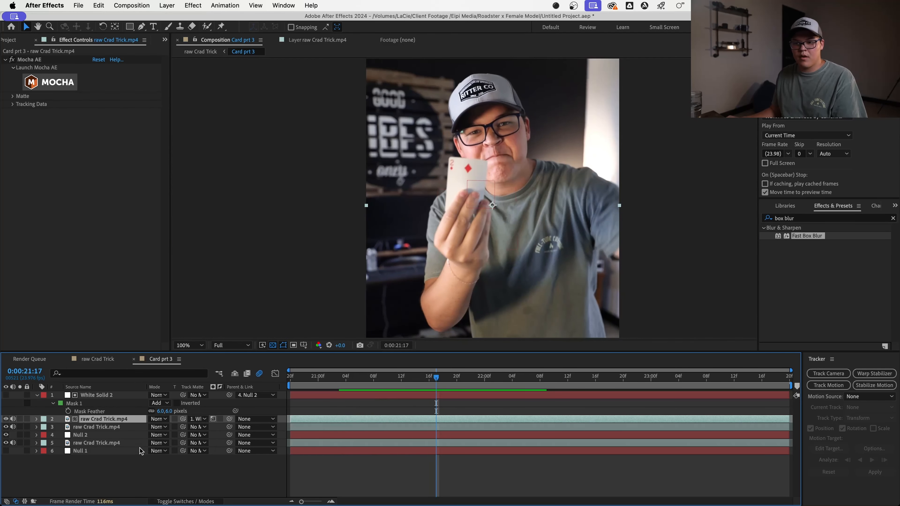
# Step: Try deleting the unmatted raw Crad Trick.mp4 layer above Null 2, and undo the deletion
pyautogui.click(113, 428)
pyautogui.press('Delete')
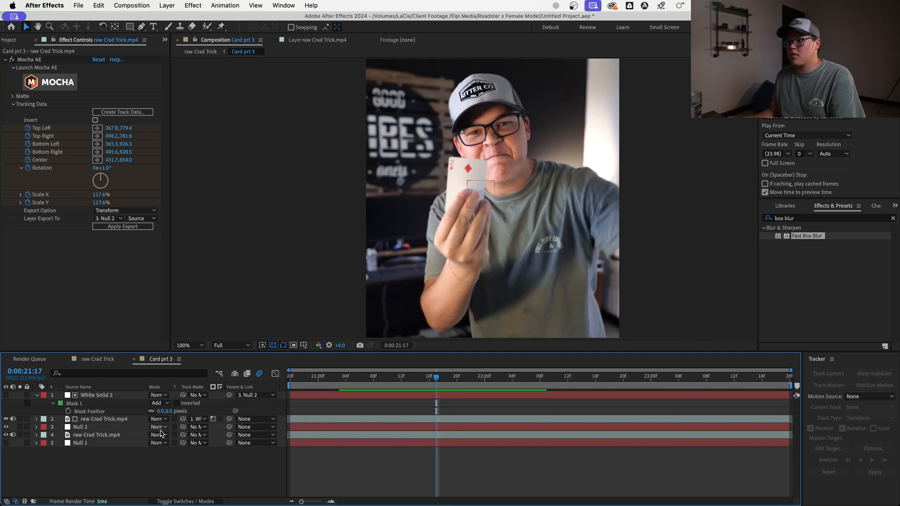
pyautogui.press('super+z')
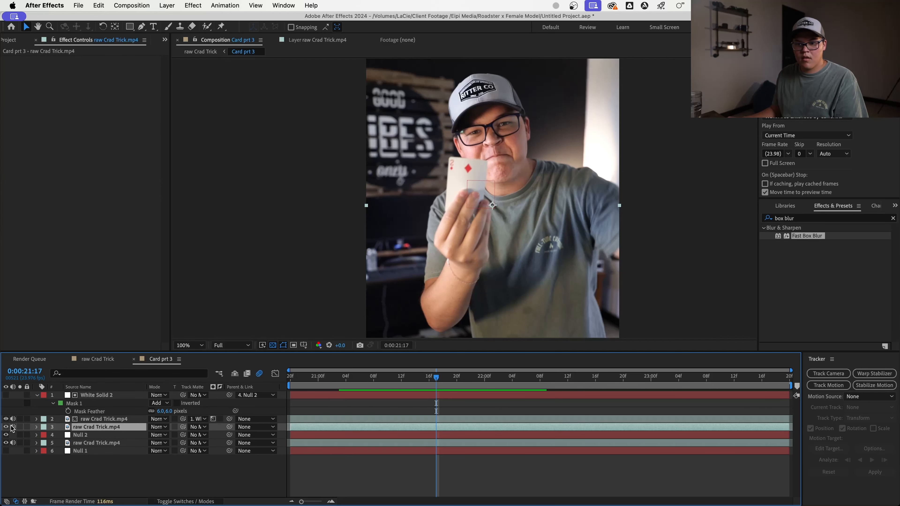
# Step: Hide and mute the unmatted raw Crad Trick.mp4 layer above Null 2, and play the composition from the start
pyautogui.click(121, 420)
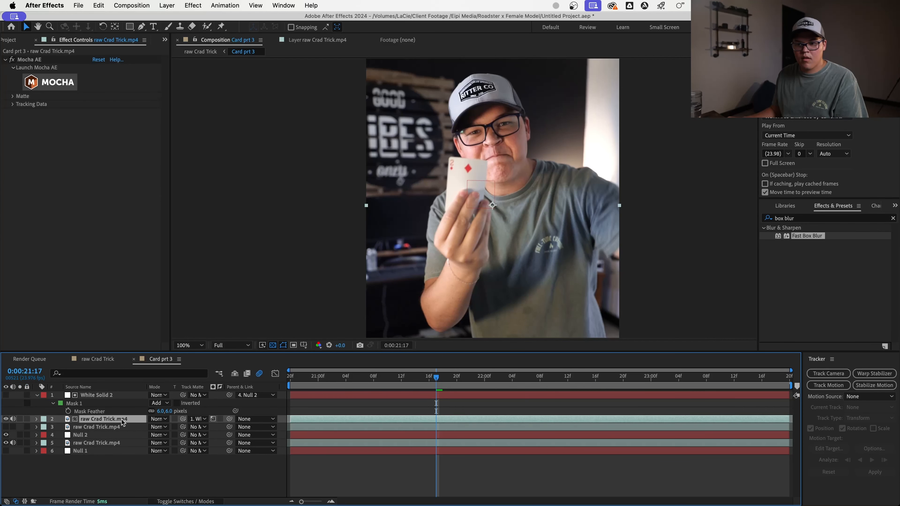
pyautogui.click(113, 435)
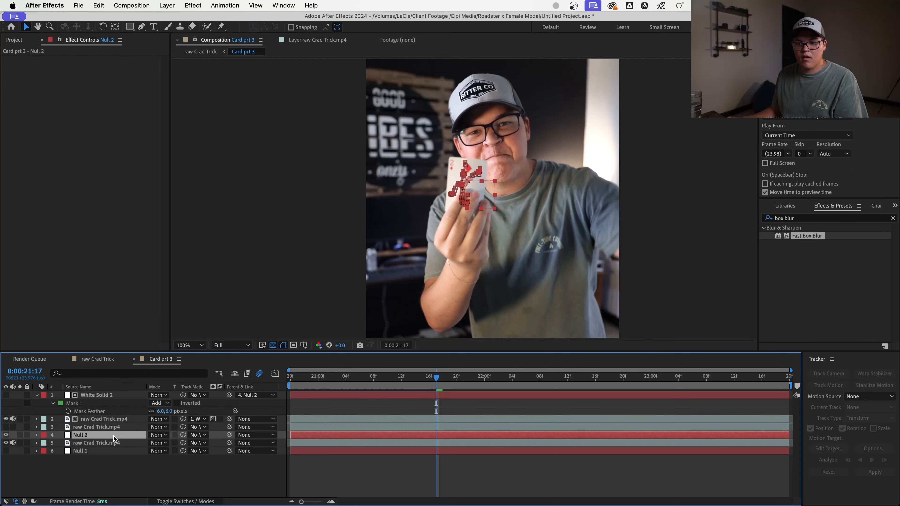
pyautogui.click(114, 428)
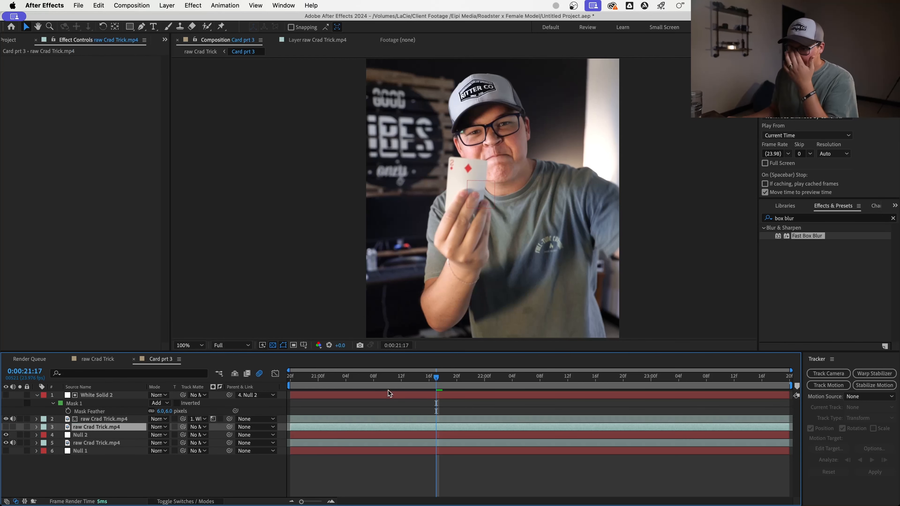
pyautogui.moveTo(404, 378); pyautogui.dragTo(276, 383)
pyautogui.press('space')
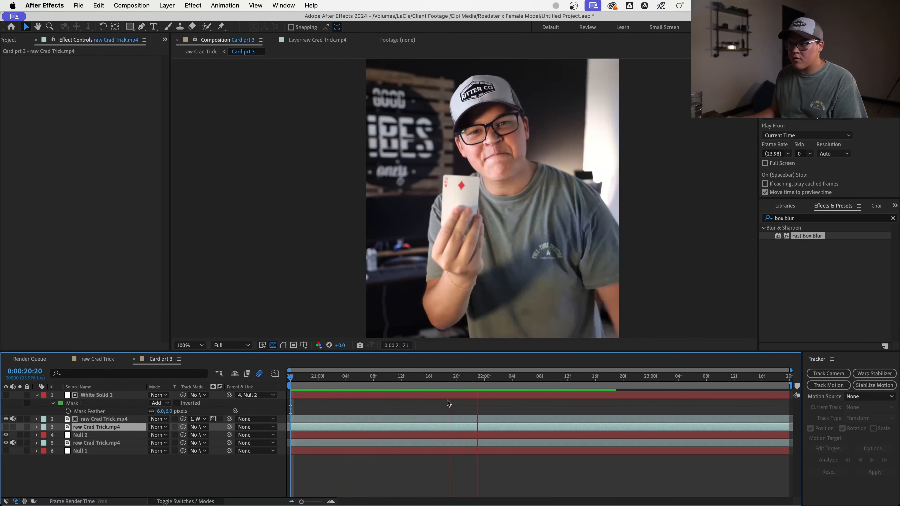
pyautogui.press('space')
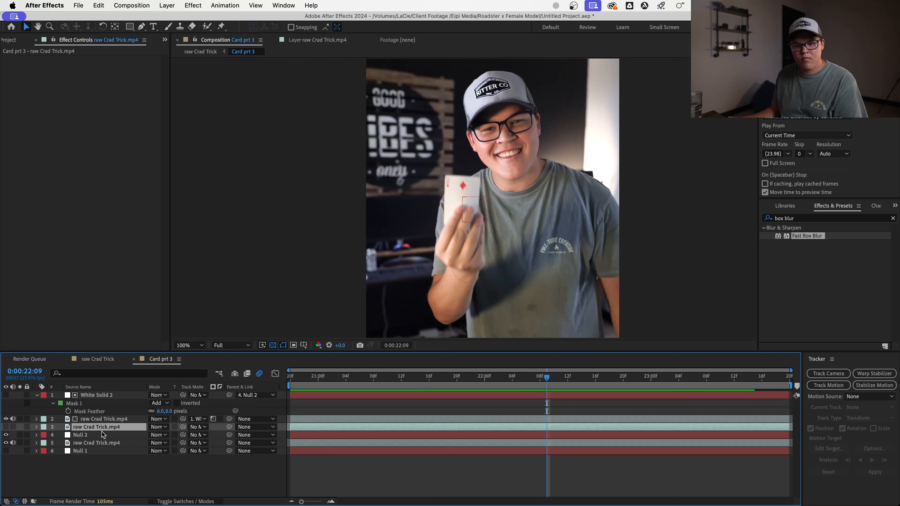
pyautogui.click(102, 421)
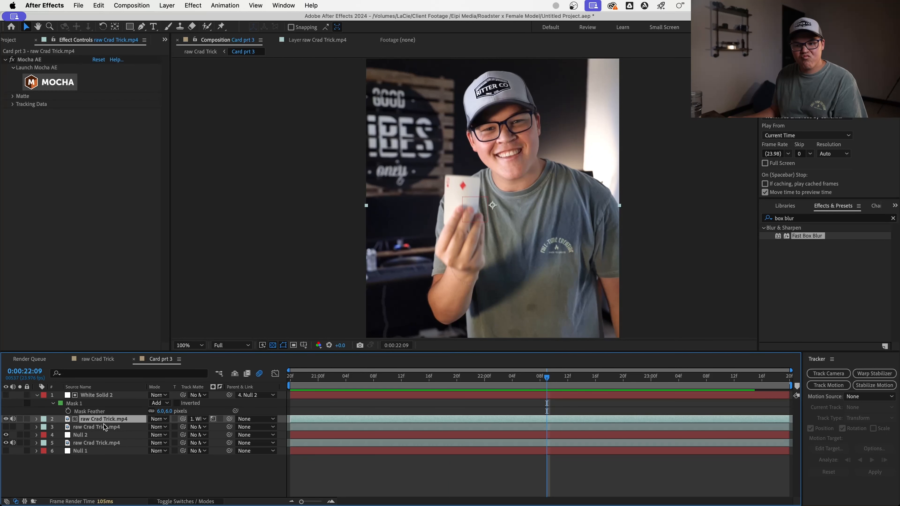
pyautogui.click(101, 458)
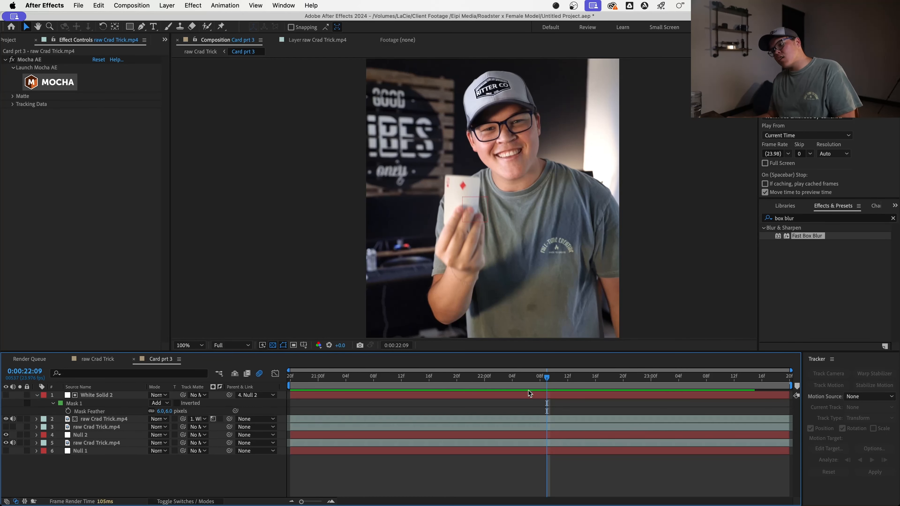
# Step: Play the composition from the start to 0:00:21:07 and paste the two Card layers directly above the matted footage layer
pyautogui.click(534, 417)
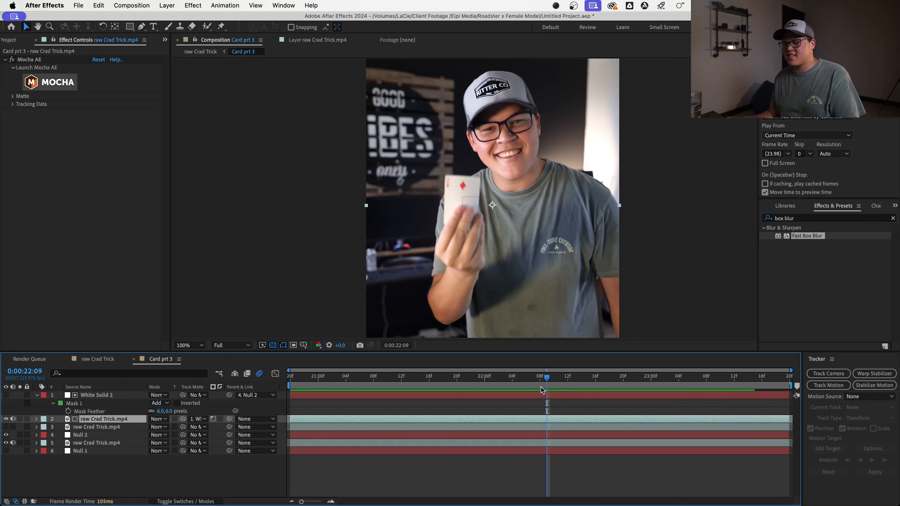
pyautogui.press('Home')
pyautogui.press('space')
pyautogui.press('space')
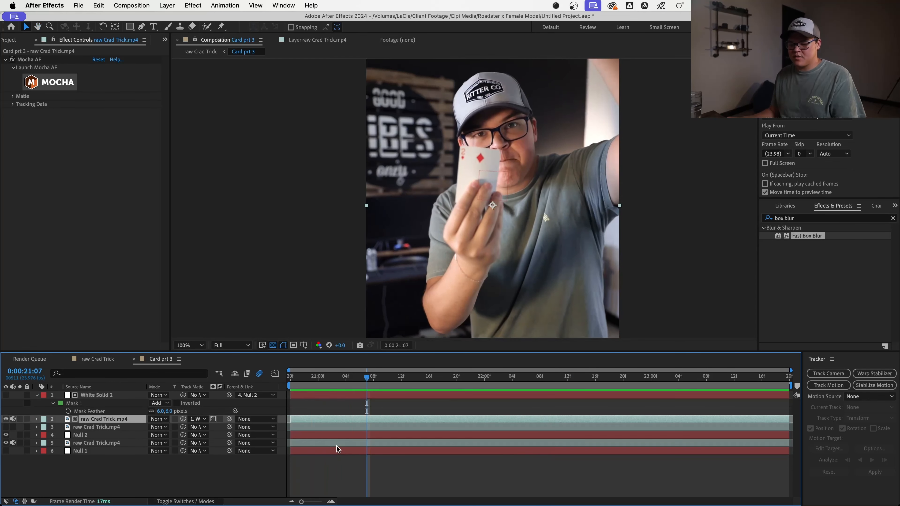
pyautogui.press('super+v')
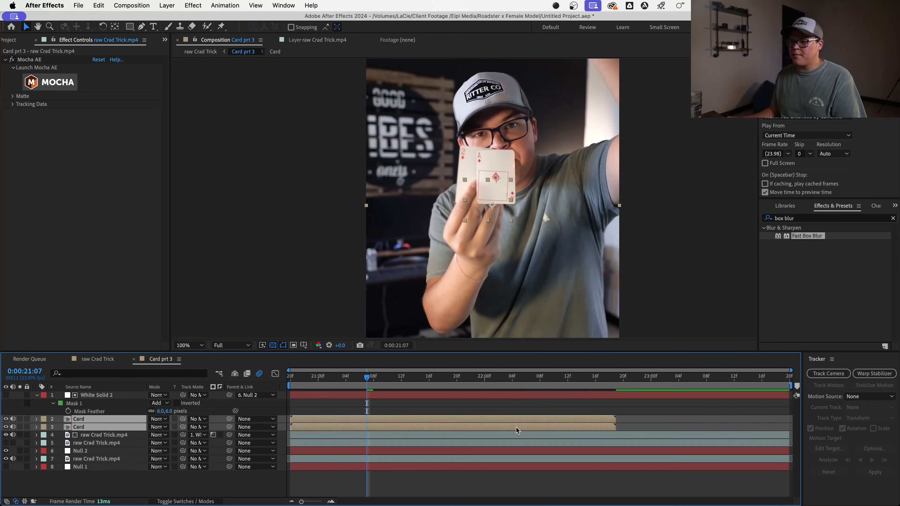
# Step: Freeze both Card layers on the current frame and extend their out points to the end of the composition
pyautogui.rightClick(516, 428)
pyautogui.moveTo(538, 268)
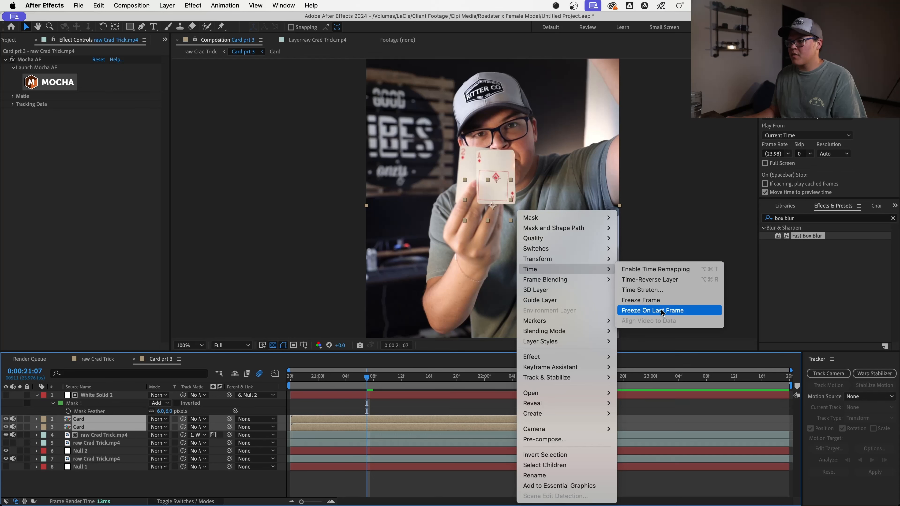
pyautogui.click(640, 300)
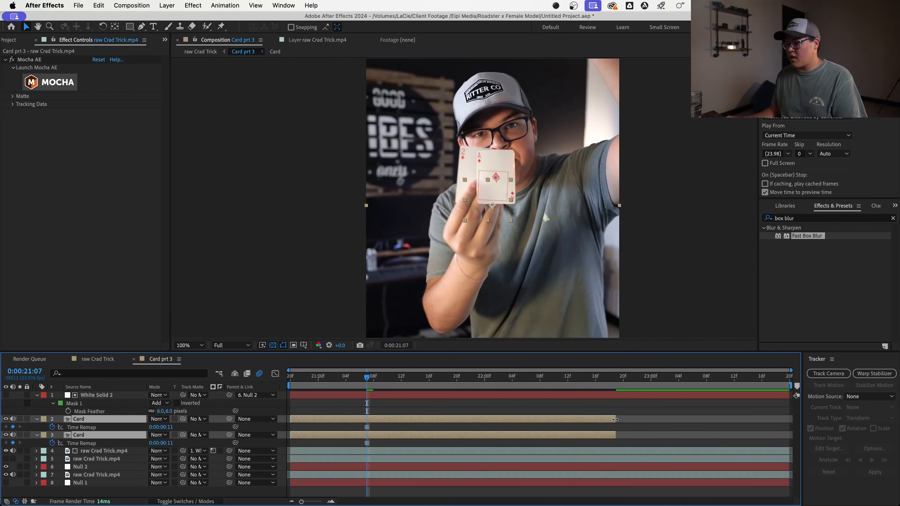
pyautogui.moveTo(615, 420); pyautogui.dragTo(814, 418)
# Step: Pre-compose the two Card layers with the default settings and rename the resulting layer Card 2
pyautogui.rightClick(698, 429)
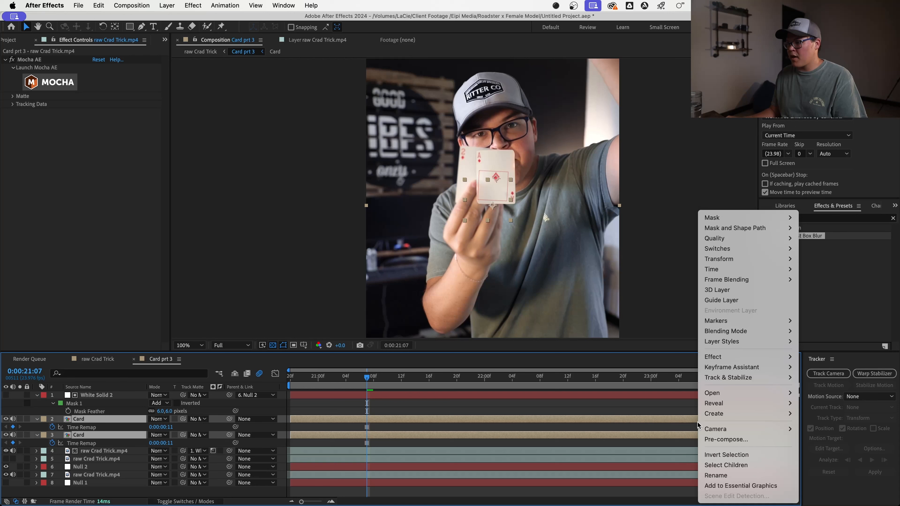
pyautogui.click(728, 441)
pyautogui.press('Return')
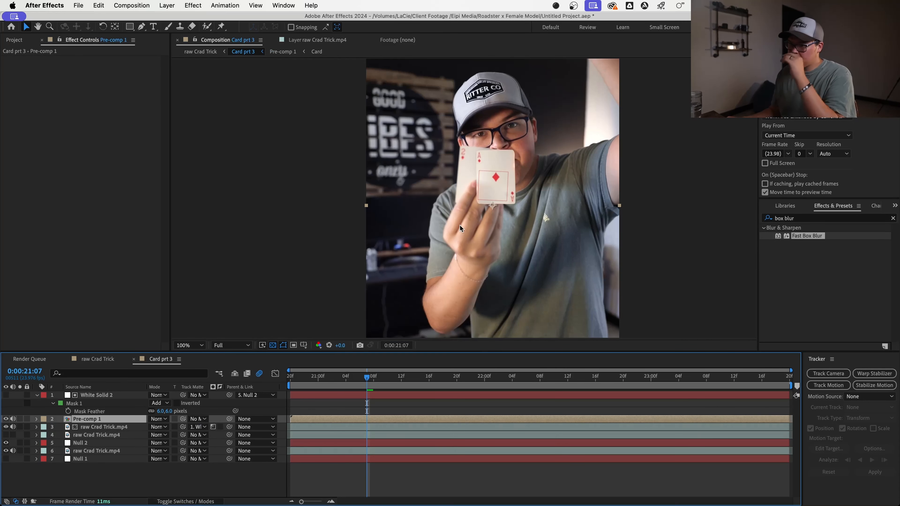
pyautogui.rightClick(459, 425)
pyautogui.click(478, 475)
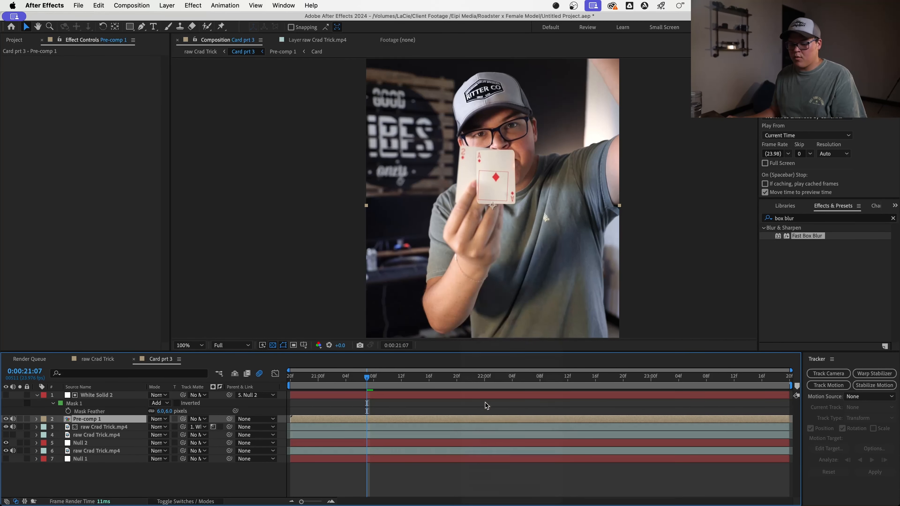
pyautogui.write('Card 2')
pyautogui.press('Return')
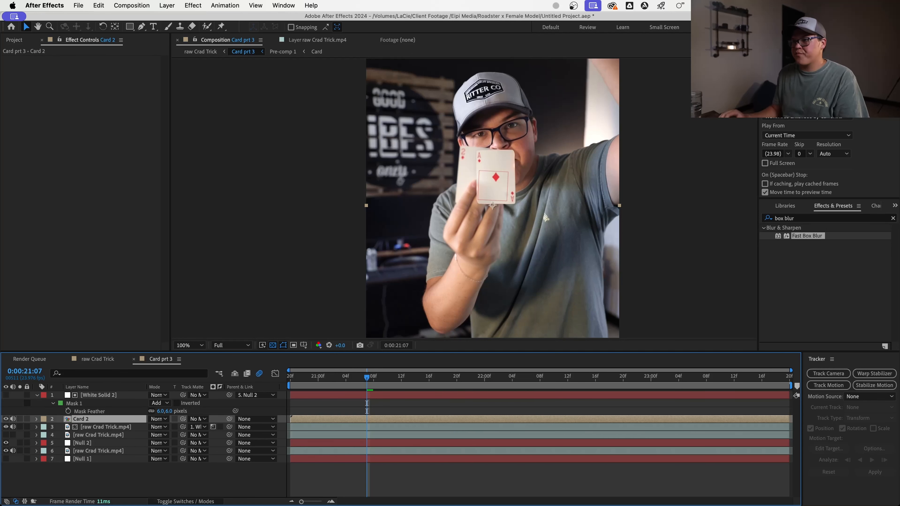
# Step: Move Card 2's anchor point to the centre of the ace's diamond and parent the layer to Null 2
pyautogui.press('.')
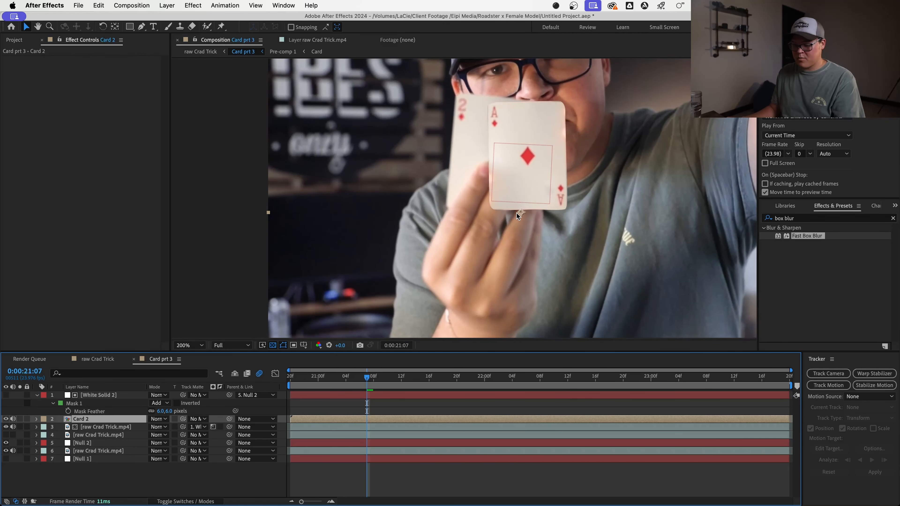
pyautogui.press('y')
pyautogui.moveTo(519, 212); pyautogui.dragTo(527, 154)
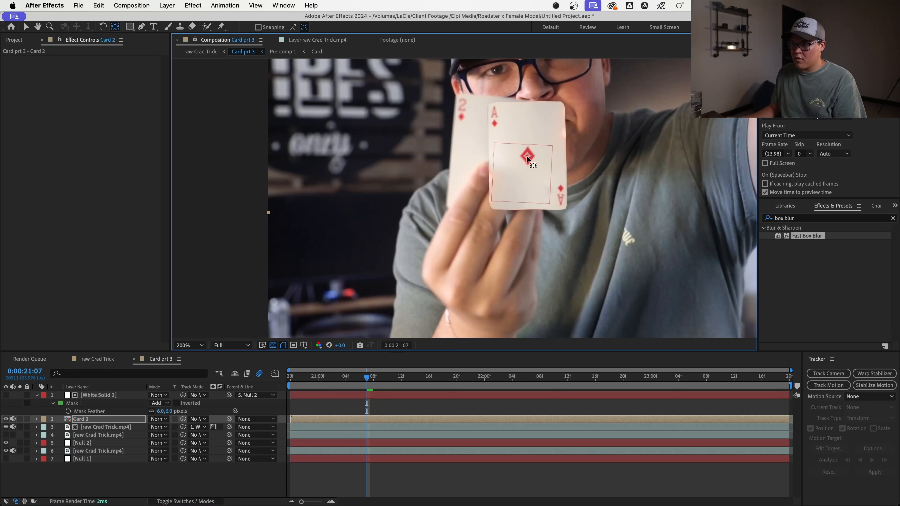
pyautogui.press('v')
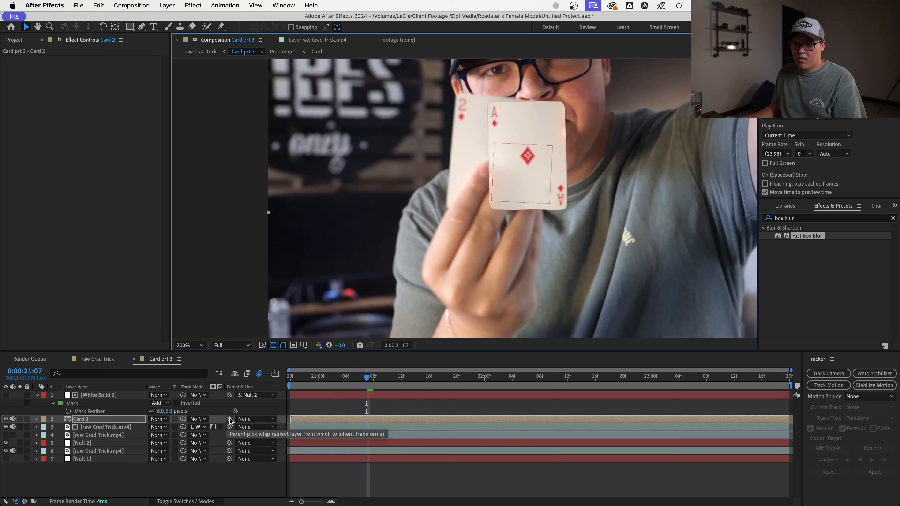
pyautogui.moveTo(130, 419); pyautogui.dragTo(122, 442)
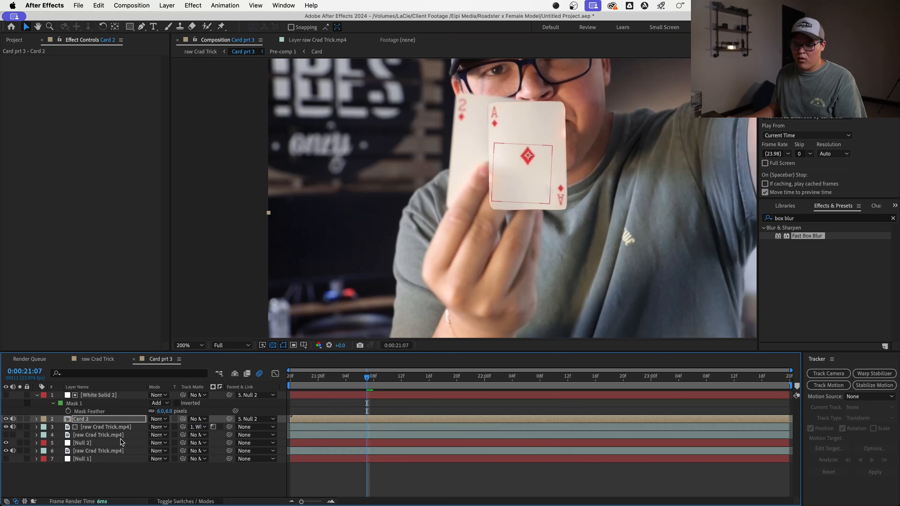
# Step: Move Card 2 over the held two of diamonds and rotate it to match that card's tilt
pyautogui.click(556, 197)
pyautogui.press('w')
pyautogui.moveTo(560, 199)
pyautogui.mouseDown()
pyautogui.moveTo(594, 186)
pyautogui.moveTo(562, 188)
pyautogui.mouseUp()
pyautogui.press('v')
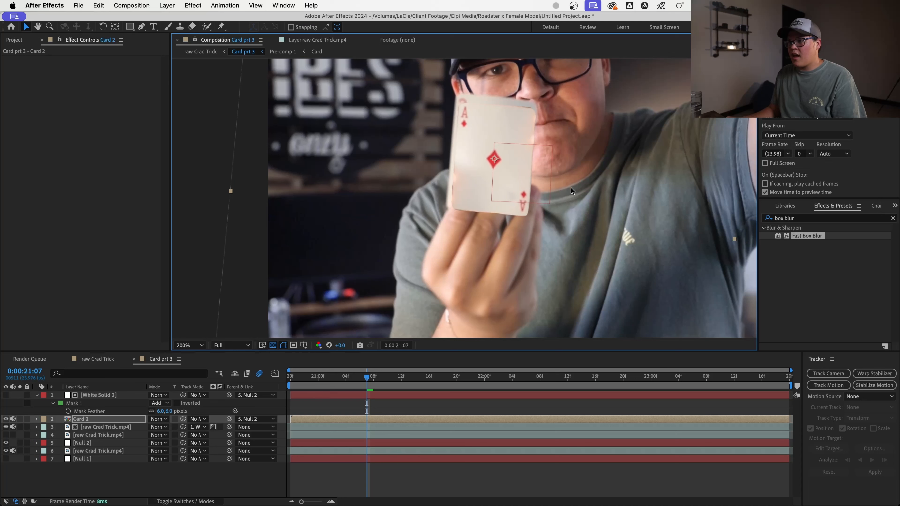
# Step: Make Card 2 a 3D layer and fit it over the held card with a slight Y rotation and 86.5% scale
pyautogui.click(204, 501)
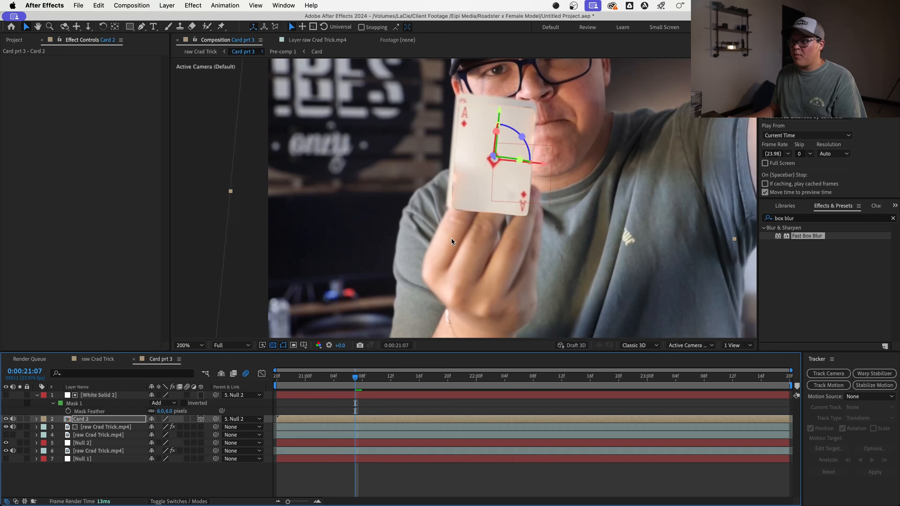
pyautogui.moveTo(520, 160); pyautogui.dragTo(516, 159)
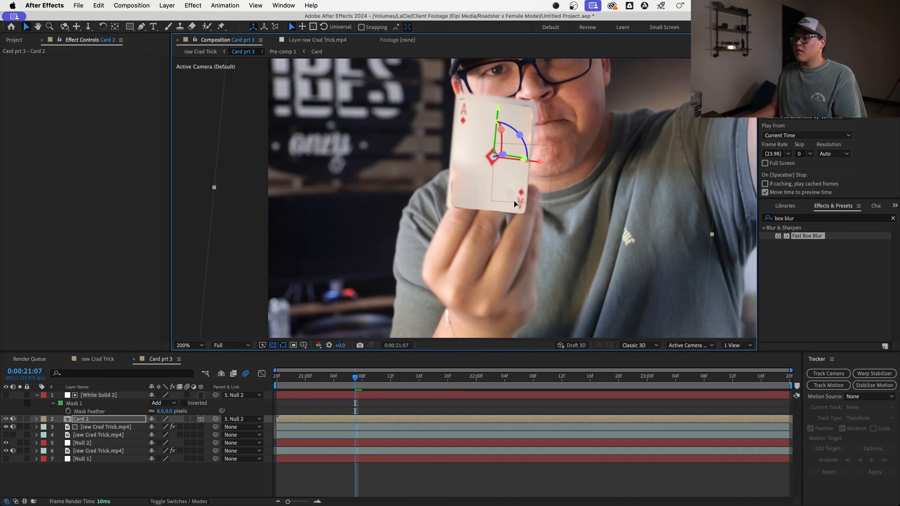
pyautogui.press('s')
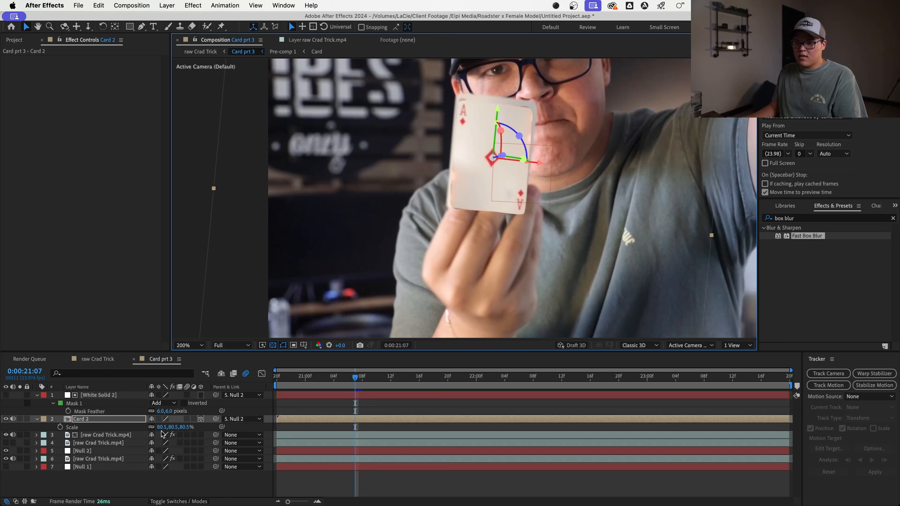
pyautogui.moveTo(162, 428); pyautogui.dragTo(163, 427)
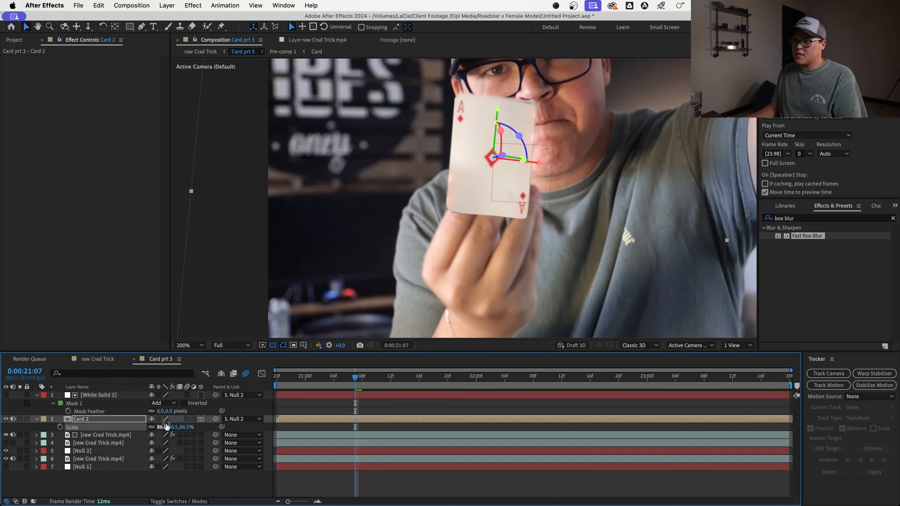
pyautogui.press('Right')
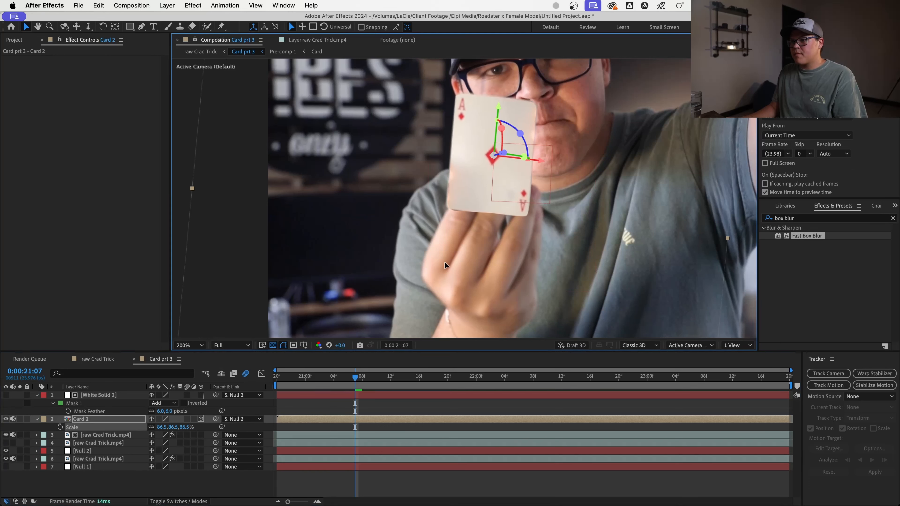
pyautogui.press('Left')
pyautogui.press('Left')
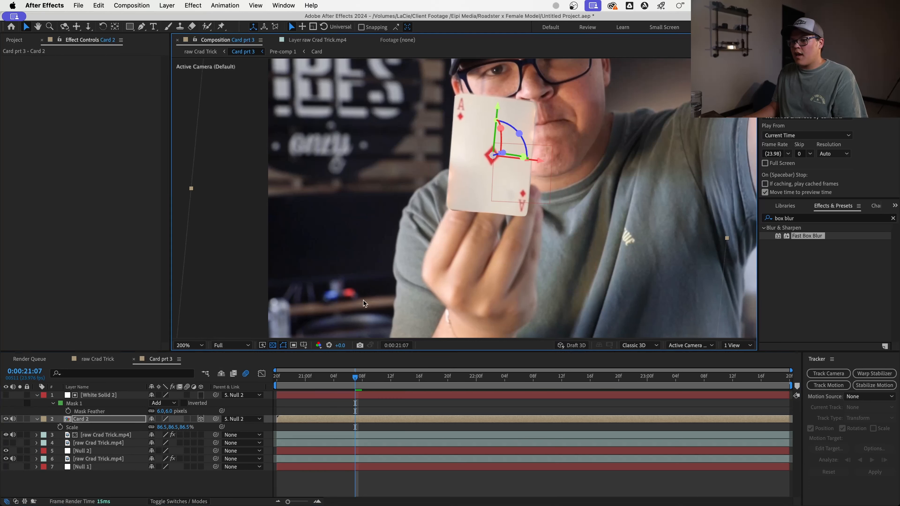
# Step: Move the Card 2 layer directly above Null 2 so it sits behind the matted hand, and fine-tune its Z rotation
pyautogui.click(95, 420)
pyautogui.moveTo(95, 431); pyautogui.dragTo(95, 450)
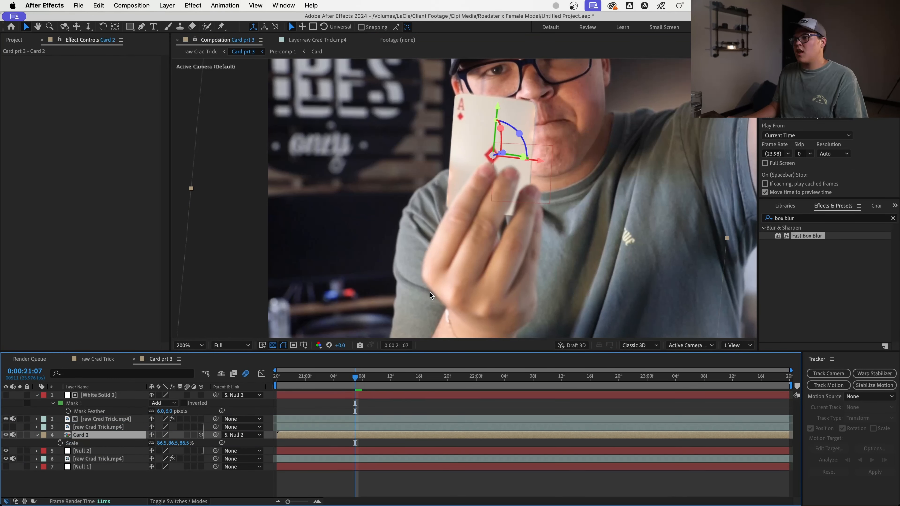
pyautogui.moveTo(519, 134); pyautogui.dragTo(520, 136)
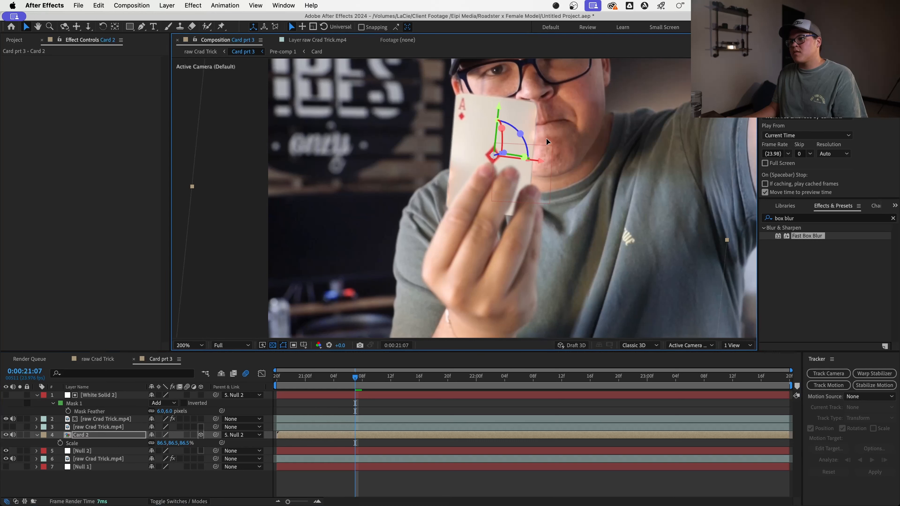
# Step: Apply the Liquify effect to Card 2 and warp the card's upper edge to match the original card
pyautogui.click(803, 219)
pyautogui.write('liq')
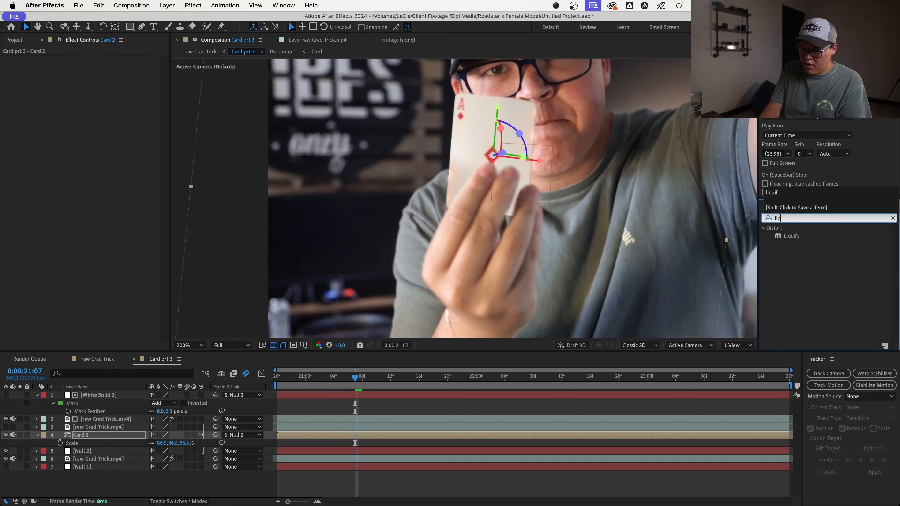
pyautogui.doubleClick(792, 236)
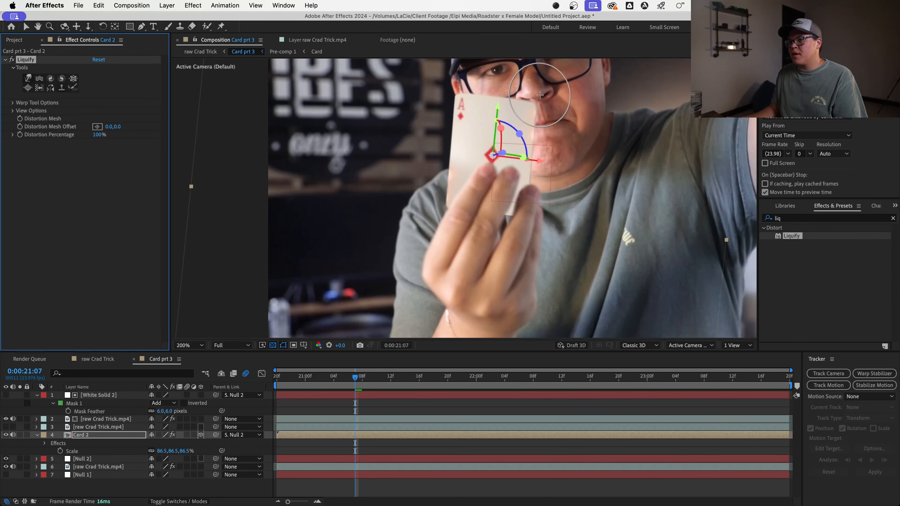
pyautogui.scroll(1, 539, 95)
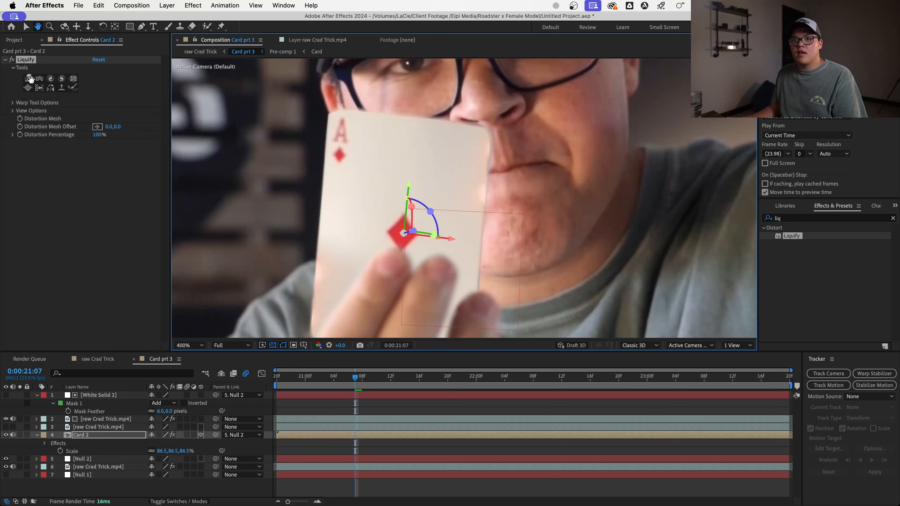
pyautogui.click(30, 78)
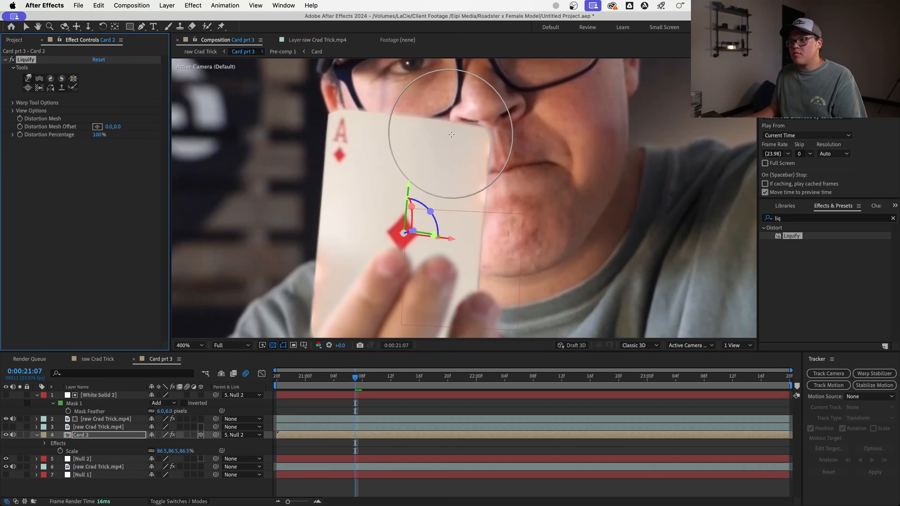
pyautogui.moveTo(450, 132)
pyautogui.mouseDown()
pyautogui.moveTo(457, 138)
pyautogui.moveTo(458, 130)
pyautogui.moveTo(362, 109)
pyautogui.moveTo(338, 114)
pyautogui.mouseUp()
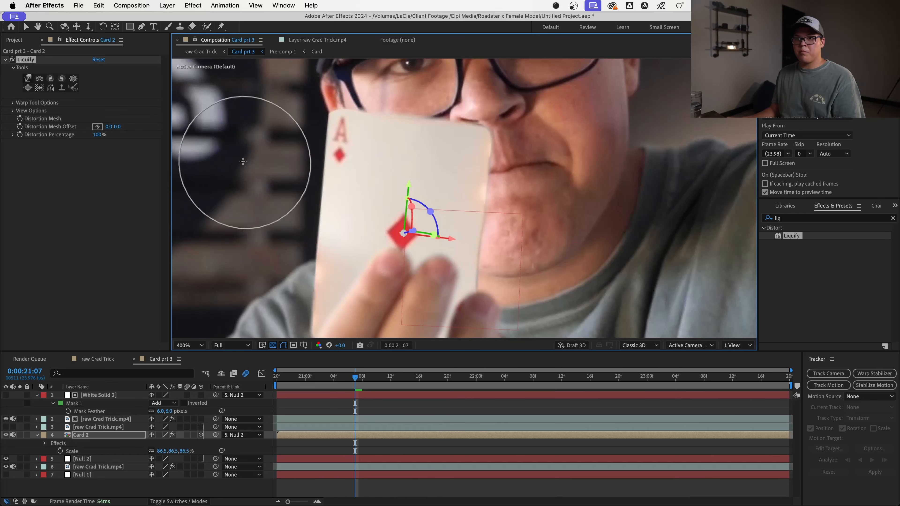
# Step: Deselect Card 2, collapse all open layer properties, and save the project
pyautogui.click(419, 400)
pyautogui.press('/')
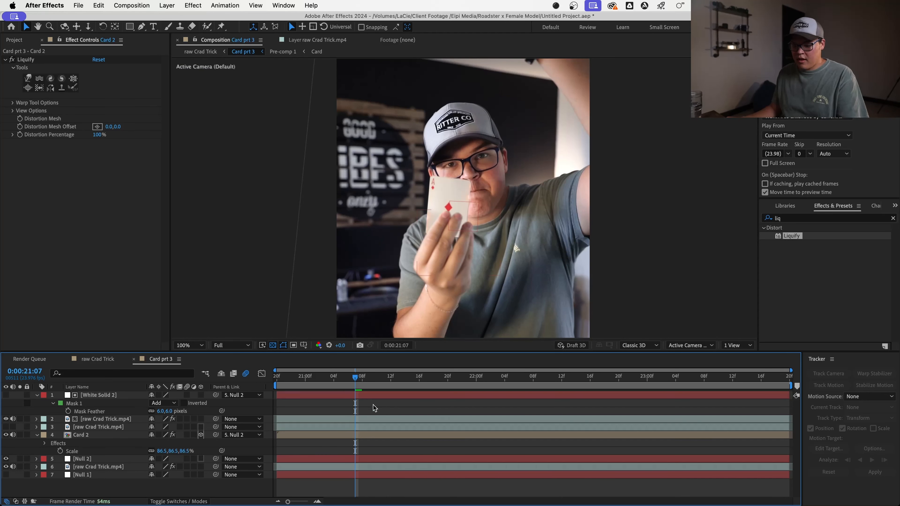
pyautogui.press('u')
pyautogui.press('u')
pyautogui.press('super+s')
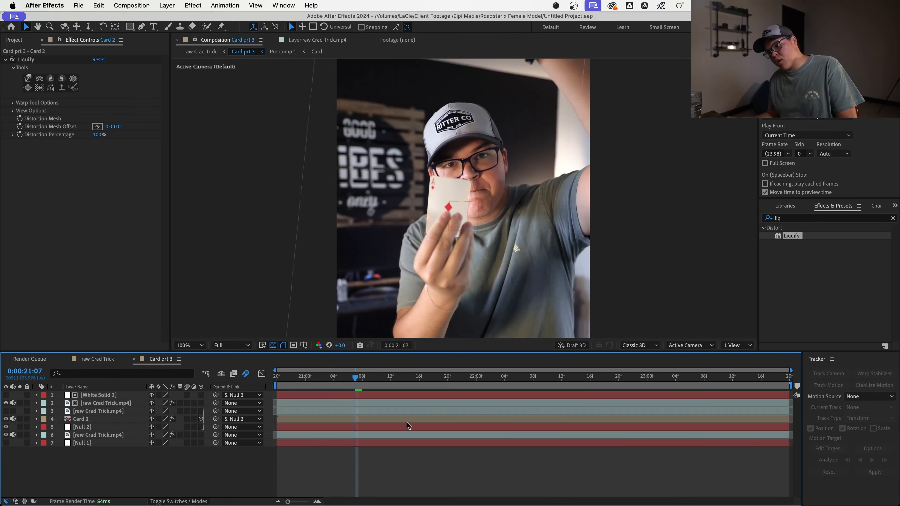
# Step: Mute Card 2, and hide and reshow it to compare the replacement with the original card
pyautogui.click(77, 421)
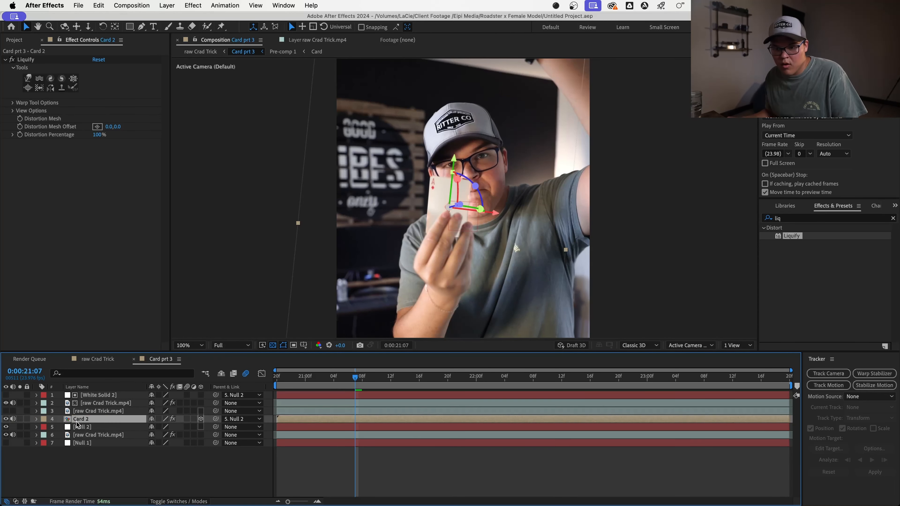
pyautogui.click(12, 419)
pyautogui.scroll(2, 476, 172)
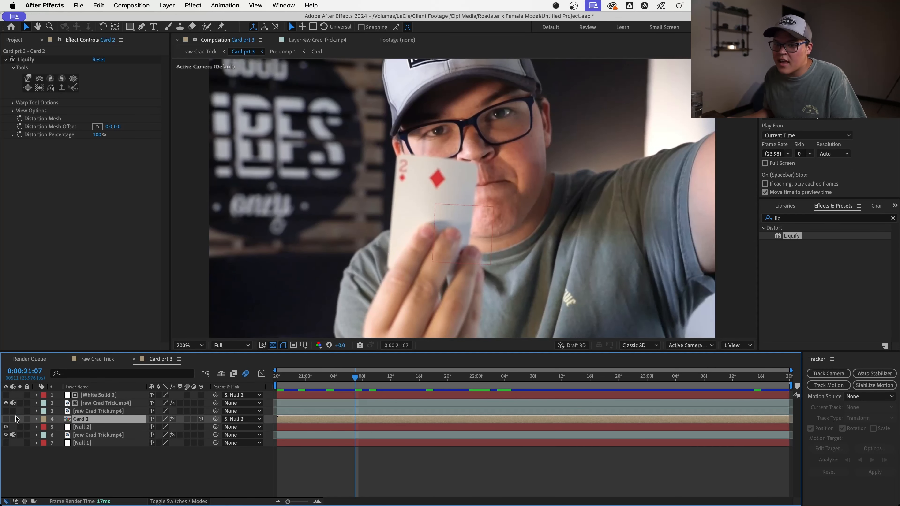
pyautogui.click(7, 419)
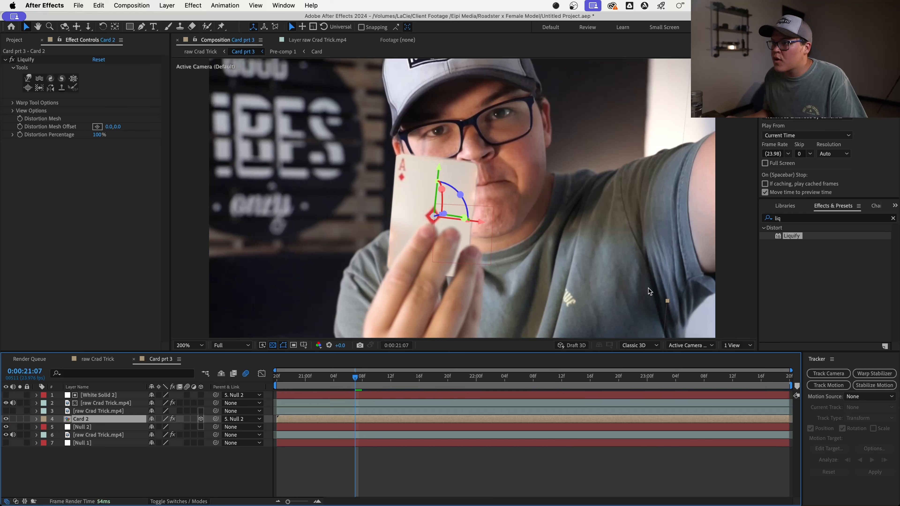
# Step: Apply the Fast Box Blur effect to Card 2
pyautogui.moveTo(850, 217); pyautogui.dragTo(751, 220)
pyautogui.write('box blur')
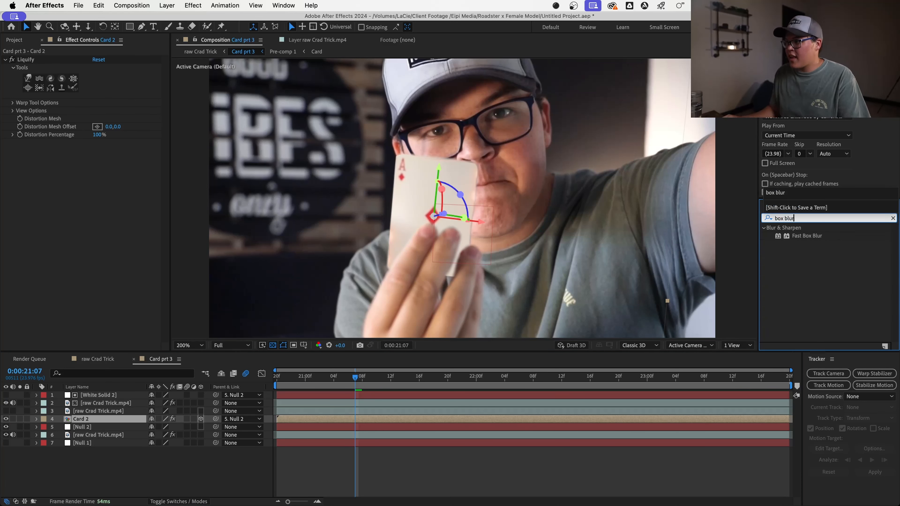
pyautogui.doubleClick(807, 236)
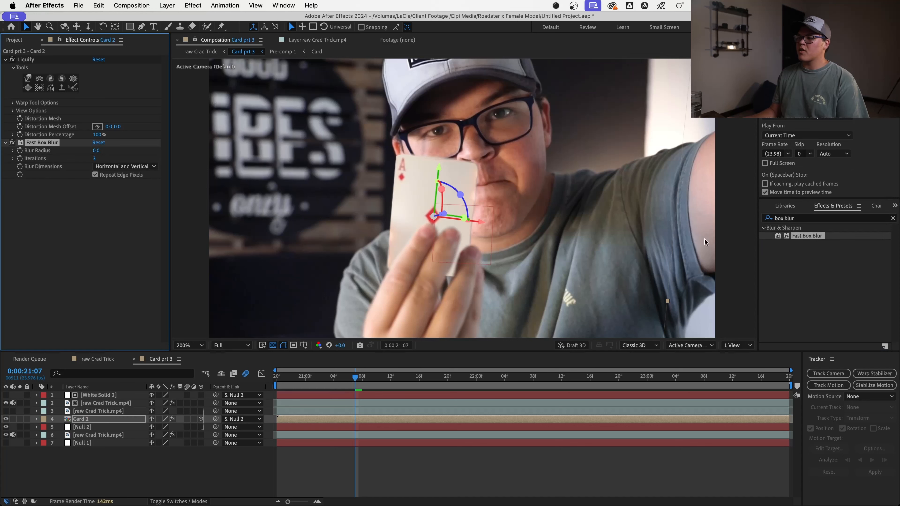
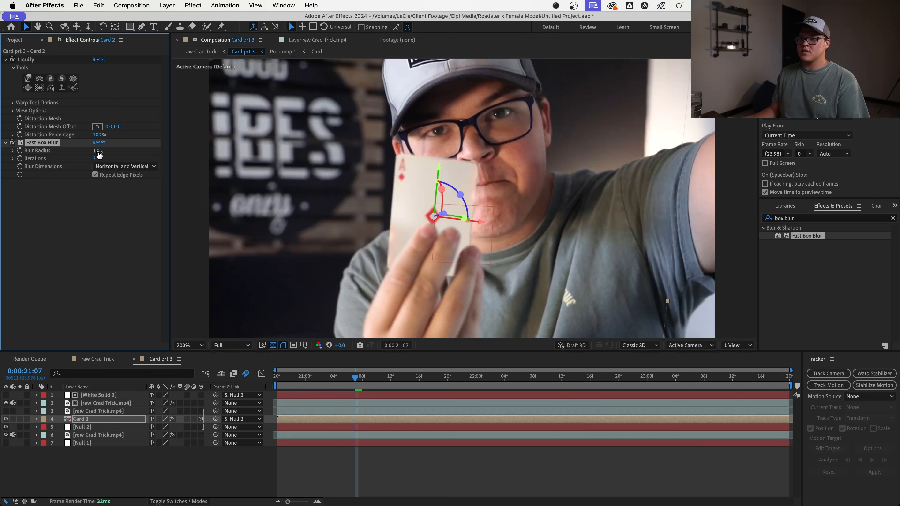
# Step: Try a Fast Box Blur radius of 3 on Card 2, reduce it to 2, and deselect the layer
pyautogui.click(96, 150)
pyautogui.write('3')
pyautogui.press('Return')
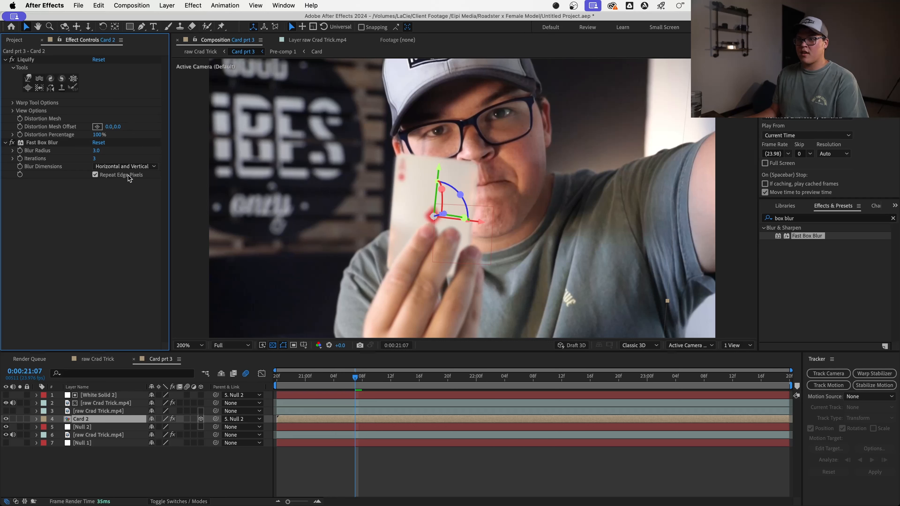
pyautogui.press('Return')
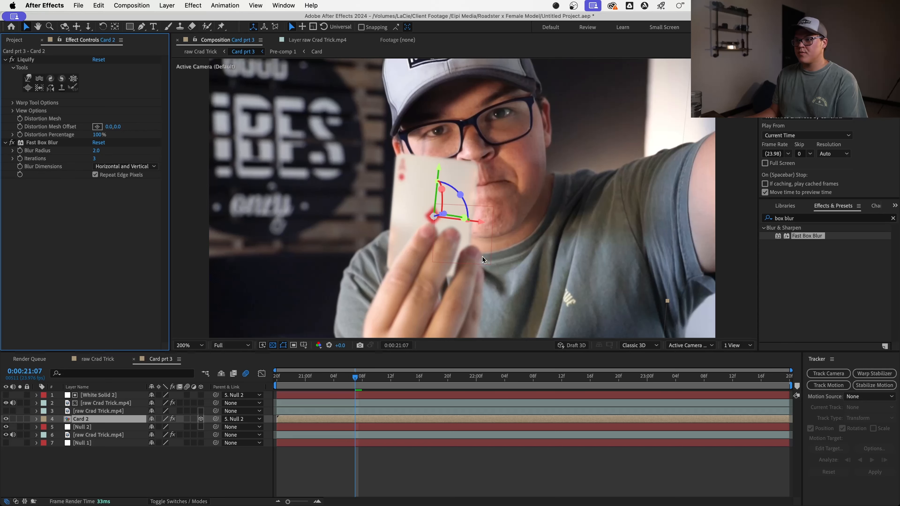
pyautogui.scroll(-2, 492, 254)
pyautogui.scroll(1, 603, 245)
pyautogui.click(604, 245)
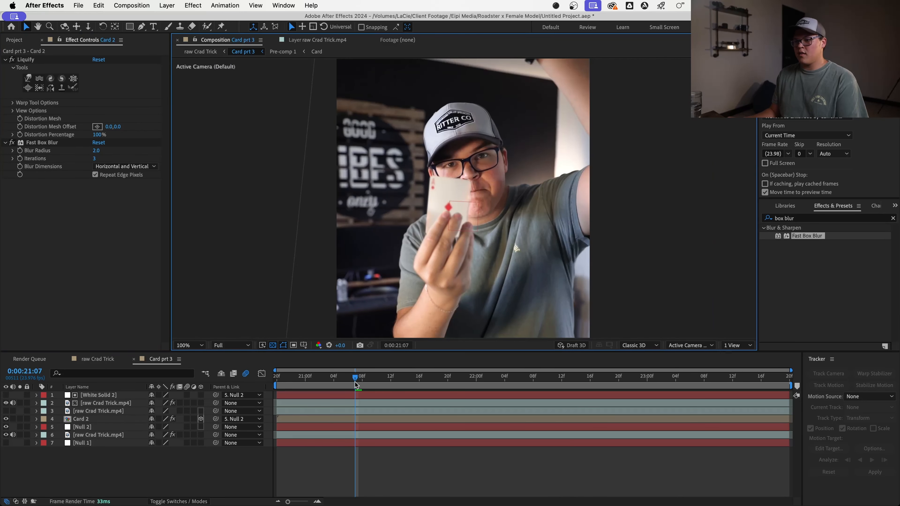
# Step: Play back Card prt 3 from 0:00:20:20 to check the blurred replacement card
pyautogui.moveTo(354, 381); pyautogui.dragTo(286, 393)
pyautogui.press('space')
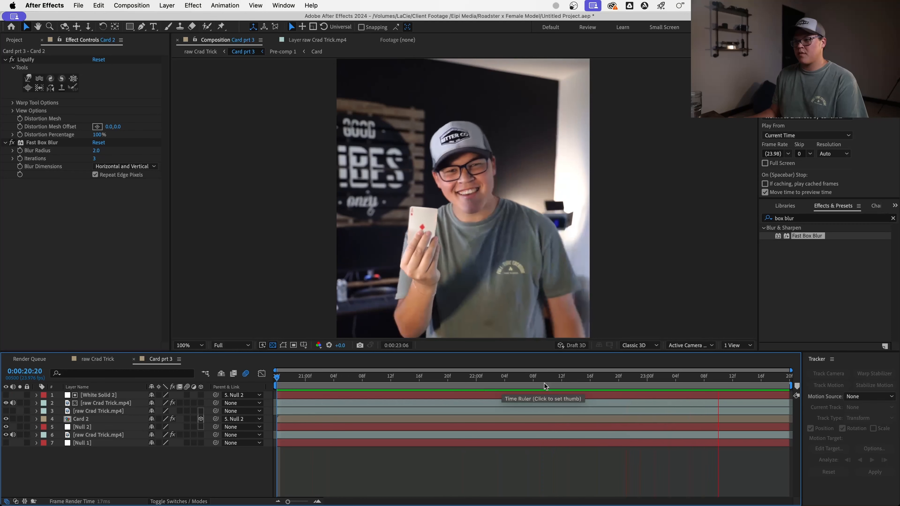
pyautogui.press('space')
# Step: Enable motion blur for the White Solid 2 matte layer
pyautogui.click(111, 422)
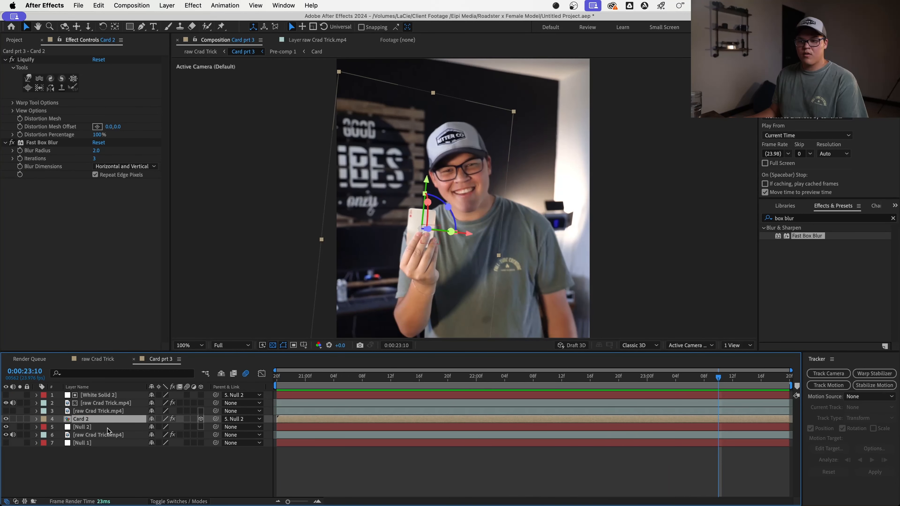
pyautogui.click(108, 437)
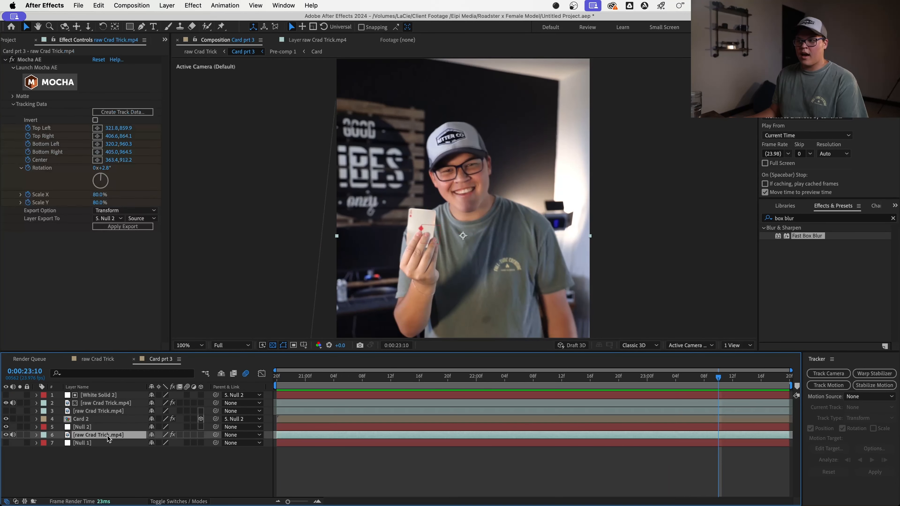
pyautogui.click(114, 419)
pyautogui.click(104, 395)
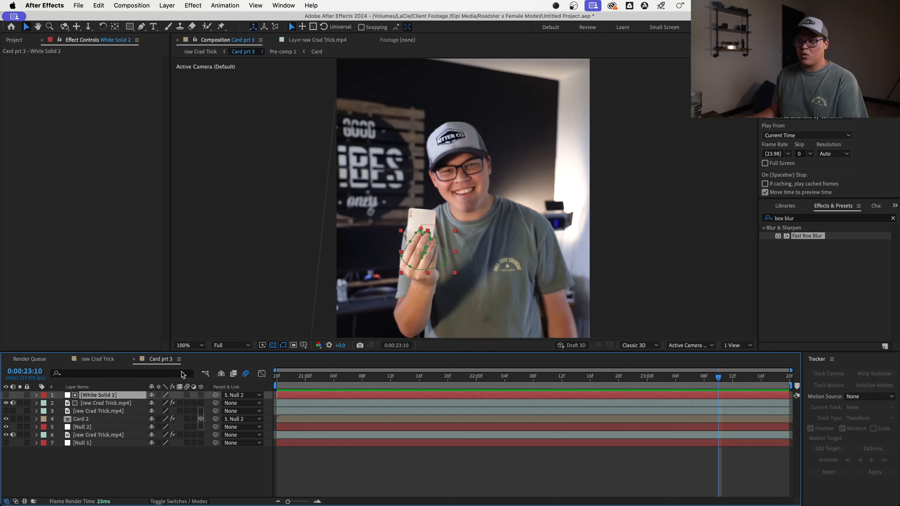
pyautogui.press('.')
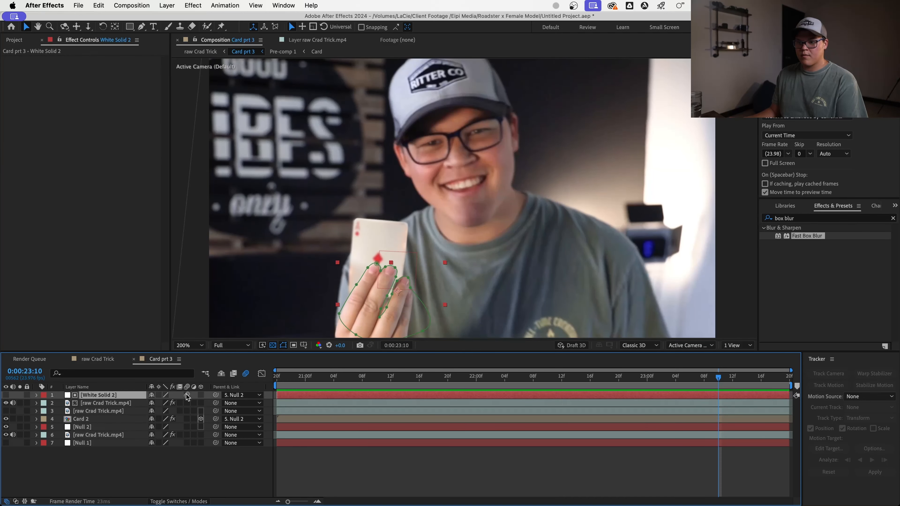
pyautogui.press(',')
# Step: Play back from 0:00:21:14 and inspect the card's sharpness and finger edges up close at 0:00:23:04
pyautogui.moveTo(597, 386); pyautogui.dragTo(405, 394)
pyautogui.press('space')
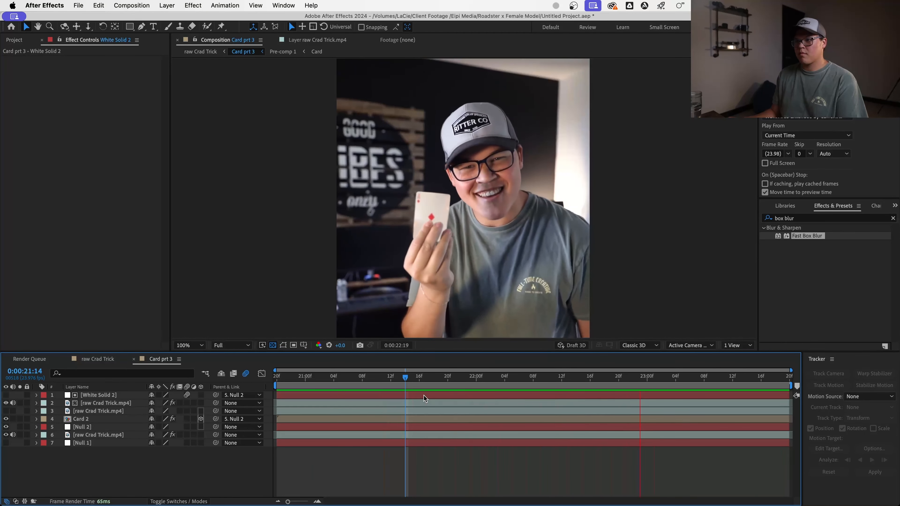
pyautogui.press('space')
pyautogui.press('.')
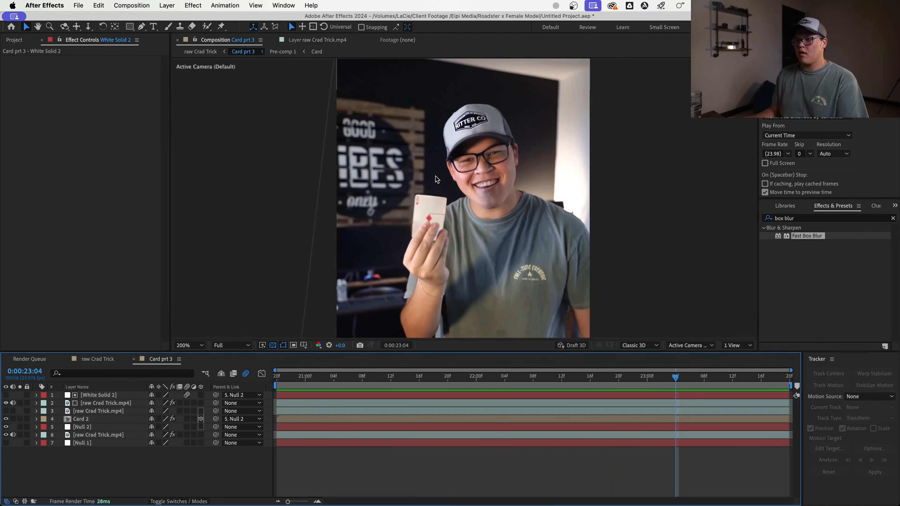
pyautogui.press('.')
pyautogui.press('space')
pyautogui.moveTo(362, 261); pyautogui.dragTo(396, 236)
pyautogui.press(',')
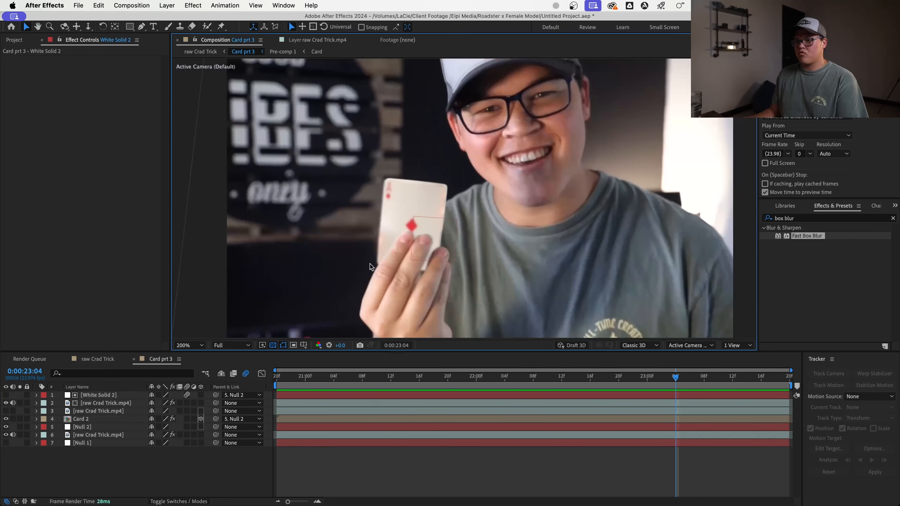
# Step: Set Card 2's blur radius to 1.5 and start keyframing it at 0:00:21:09
pyautogui.moveTo(533, 387); pyautogui.dragTo(312, 385)
pyautogui.click(102, 419)
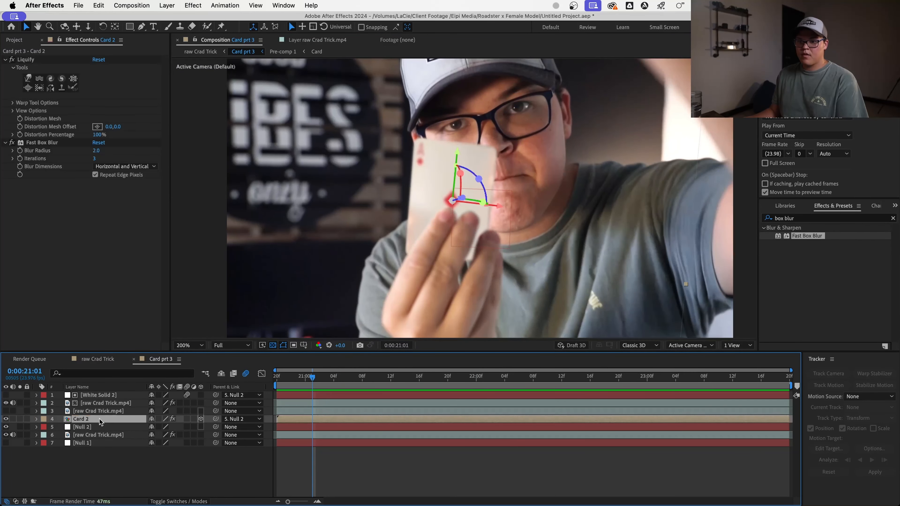
pyautogui.click(95, 152)
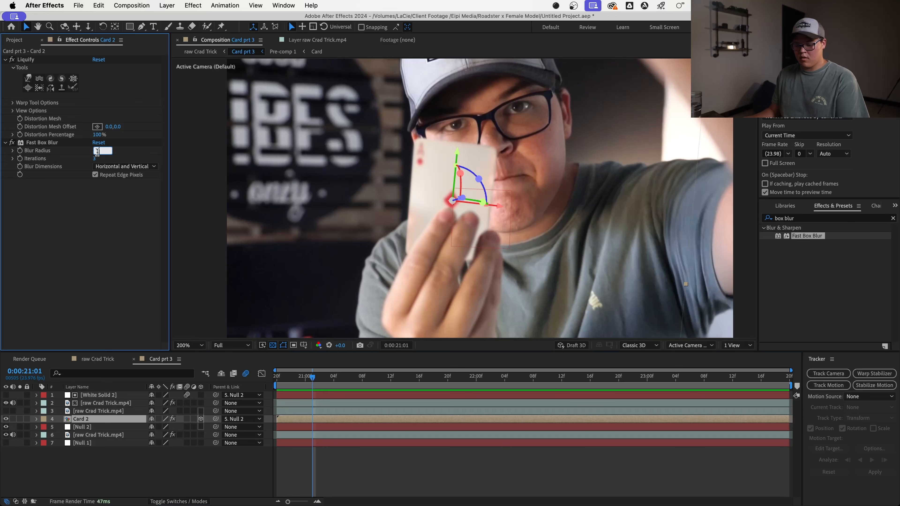
pyautogui.write('1.5')
pyautogui.press('Return')
pyautogui.press('space')
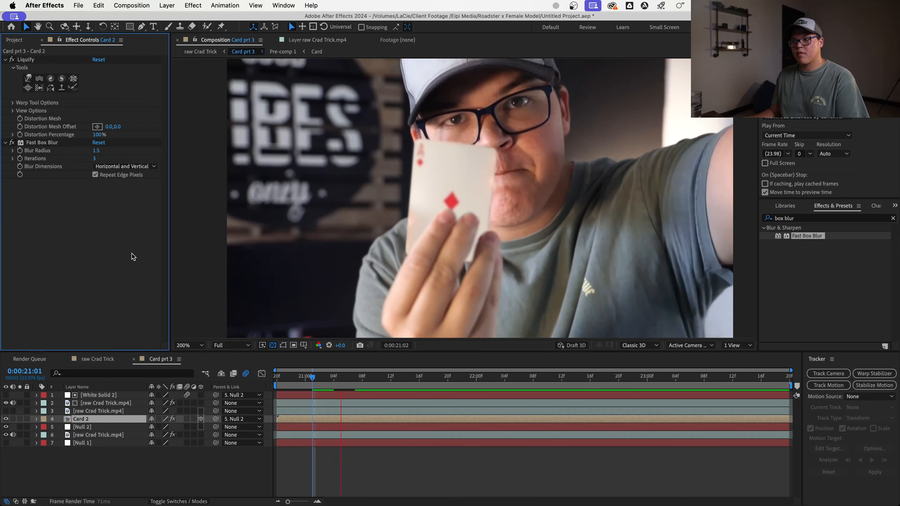
pyautogui.click(20, 150)
# Step: Reduce Card 2's blur radius to 0 at 0:00:22:06
pyautogui.press('space')
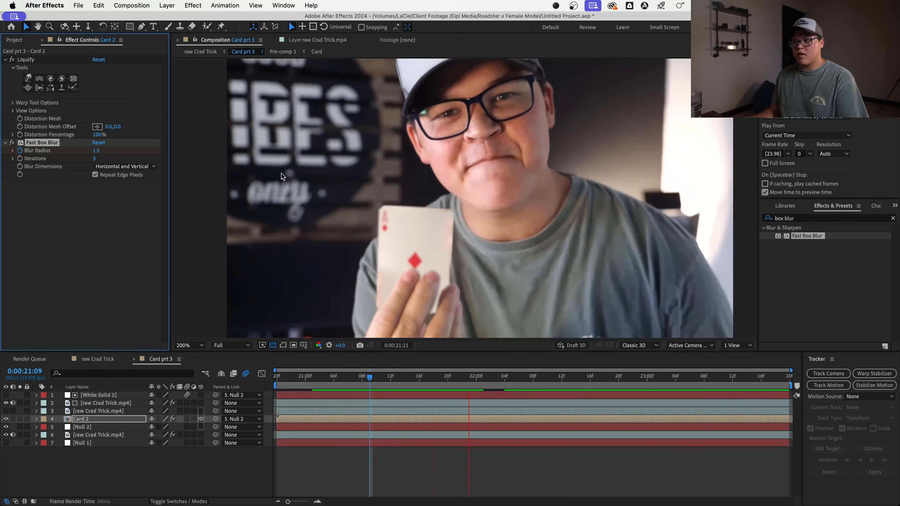
pyautogui.press('space')
pyautogui.moveTo(97, 151); pyautogui.dragTo(18, 150)
pyautogui.scroll(-2, 338, 217)
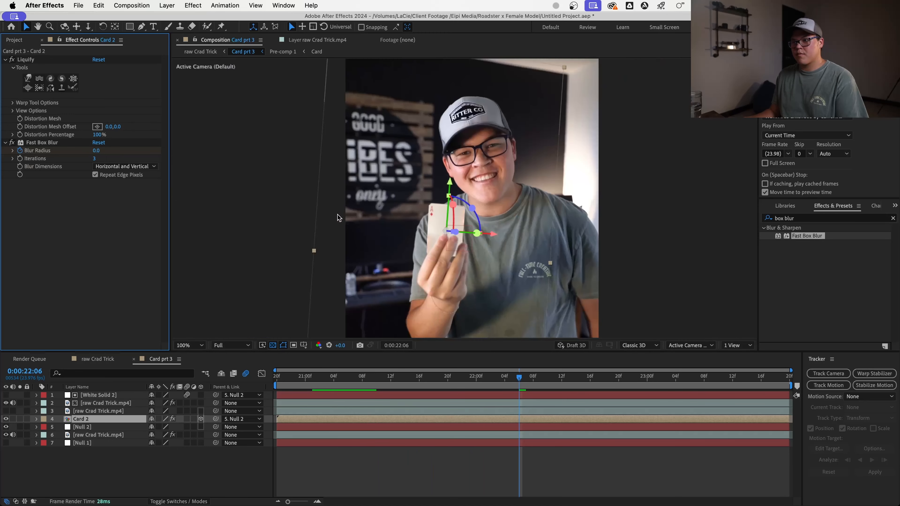
# Step: Use Card 2's Liquify warp tool to reshape the card's upper edge and corners at 0:00:22:06
pyautogui.press('.')
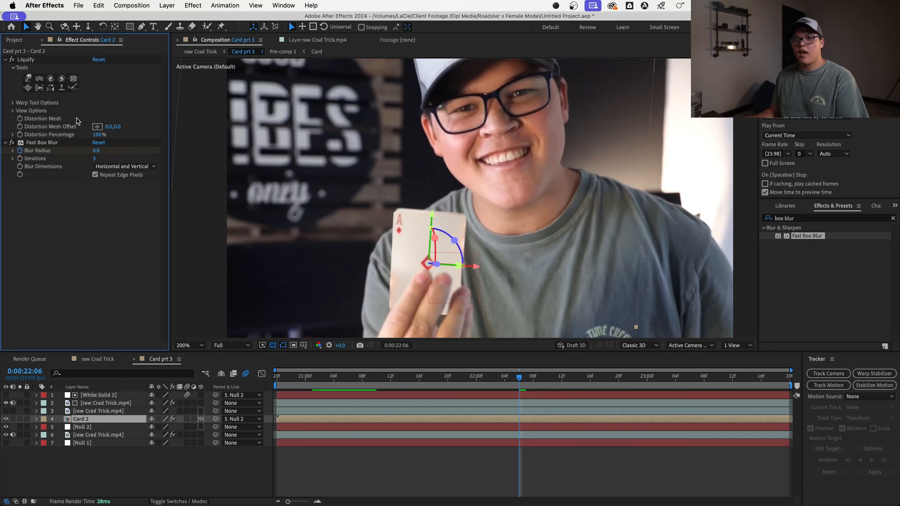
pyautogui.click(25, 81)
pyautogui.press('.')
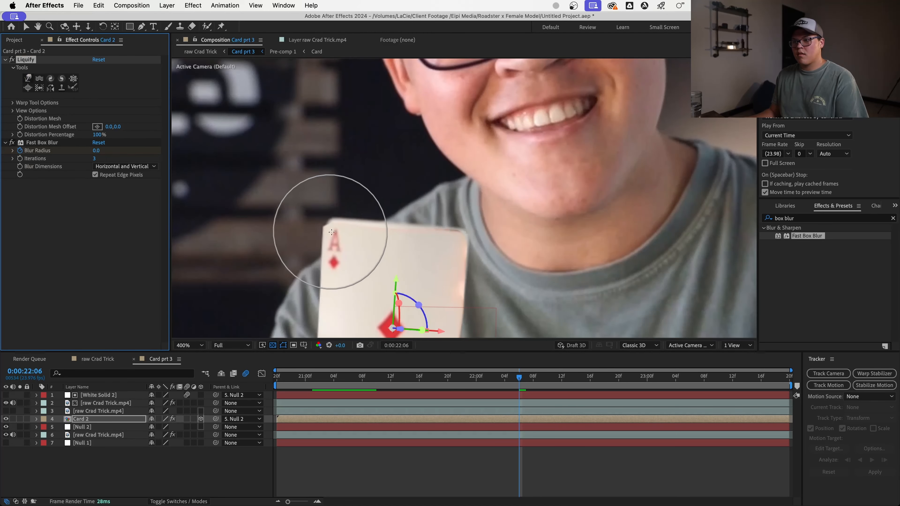
pyautogui.moveTo(332, 225)
pyautogui.mouseDown()
pyautogui.moveTo(358, 236)
pyautogui.moveTo(358, 225)
pyautogui.moveTo(385, 236)
pyautogui.moveTo(388, 225)
pyautogui.moveTo(452, 228)
pyautogui.mouseUp()
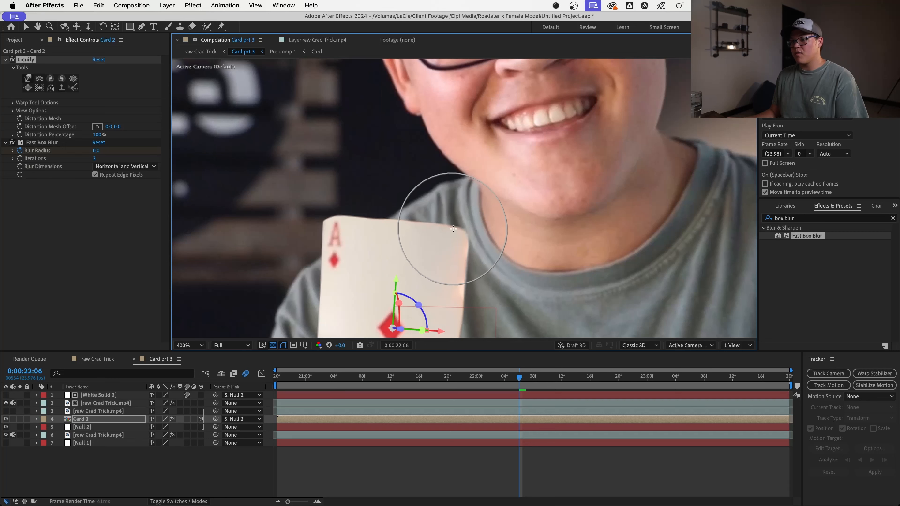
pyautogui.moveTo(399, 236); pyautogui.dragTo(397, 229)
pyautogui.moveTo(326, 227); pyautogui.dragTo(325, 220)
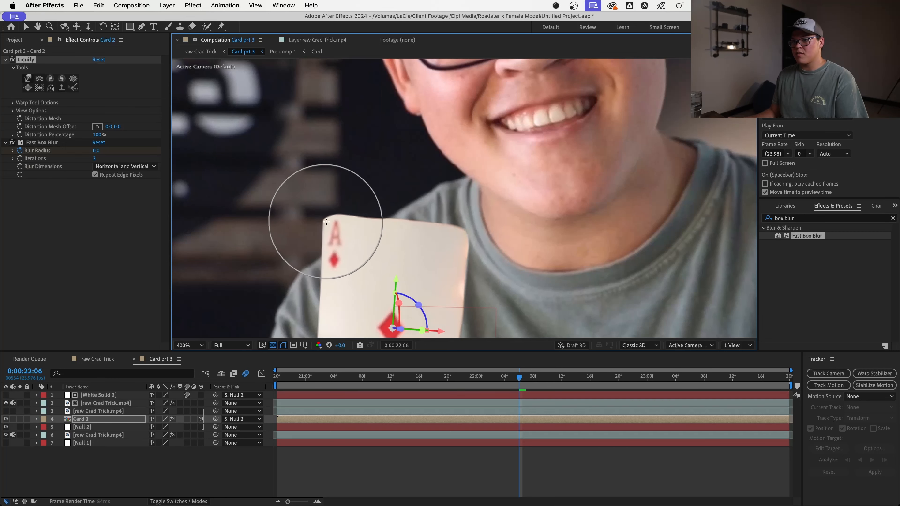
pyautogui.scroll(-4, 398, 231)
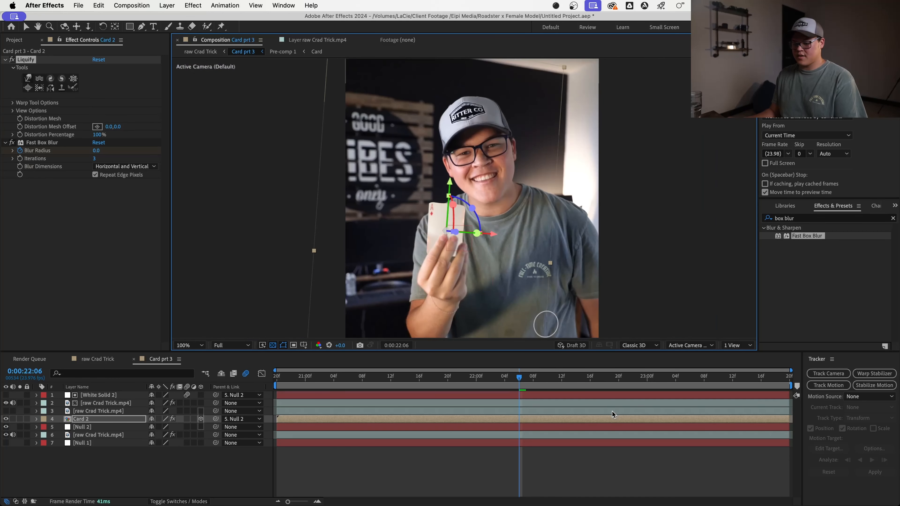
# Step: Play back the whole composite and examine the hand passing over the card around 0:00:20:22
pyautogui.press('v')
pyautogui.press('space')
pyautogui.press(',')
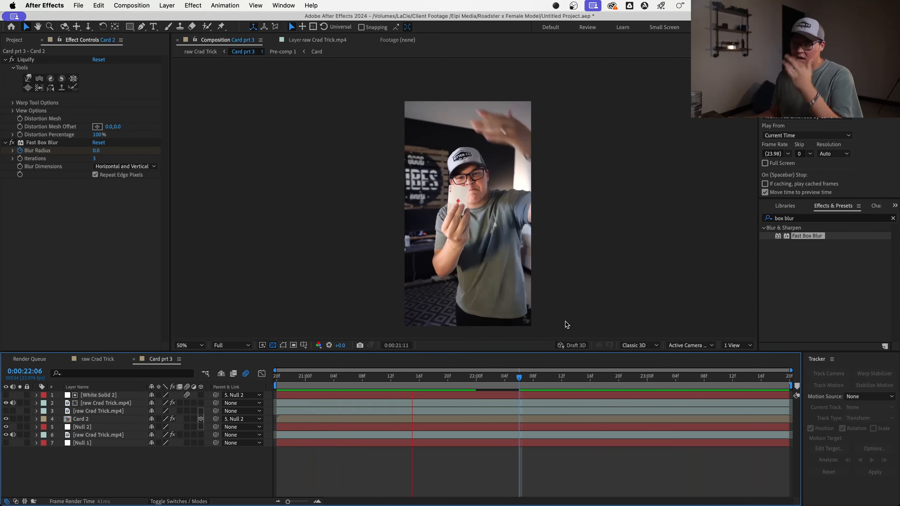
pyautogui.press('space')
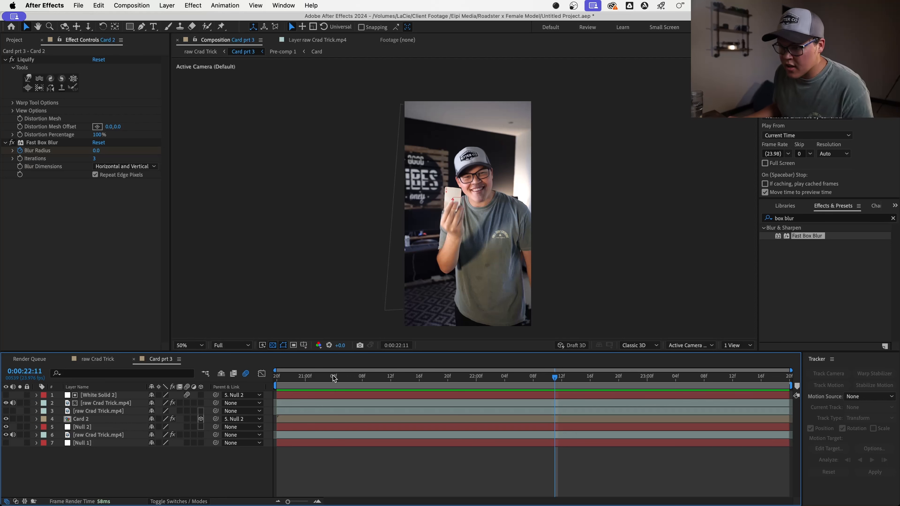
pyautogui.moveTo(332, 377); pyautogui.dragTo(280, 385)
pyautogui.scroll(2, 477, 185)
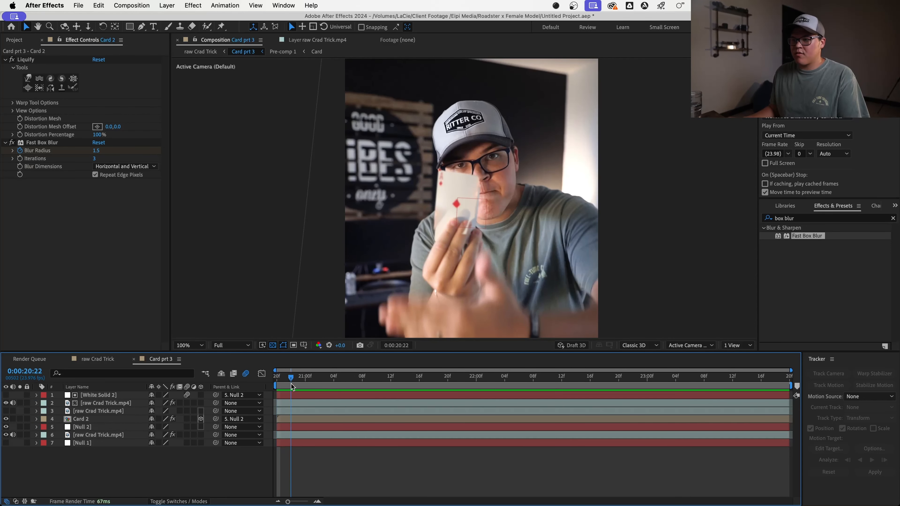
pyautogui.moveTo(292, 376); pyautogui.dragTo(291, 382)
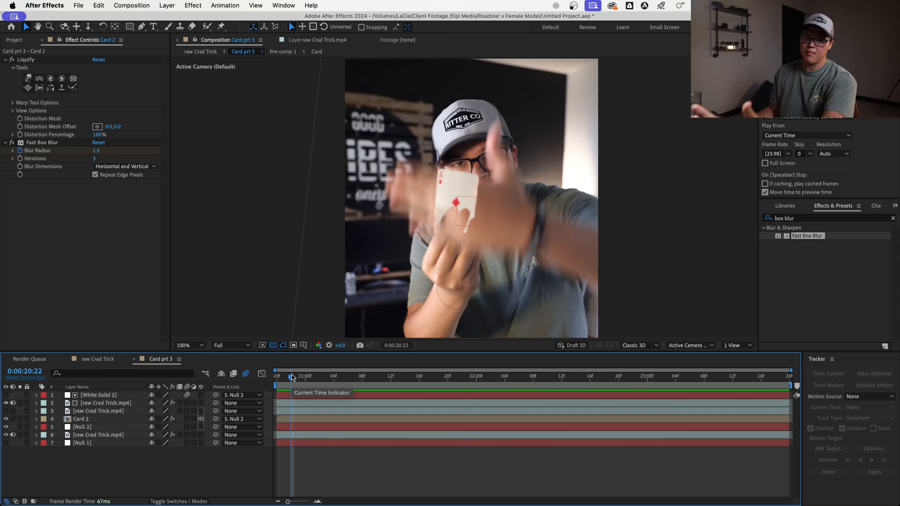
# Step: In the raw Crad Trick composition, duplicate the raw Crad Trick.mp4 layer that precedes Card prt 3 and place the copy above all layers
pyautogui.click(113, 359)
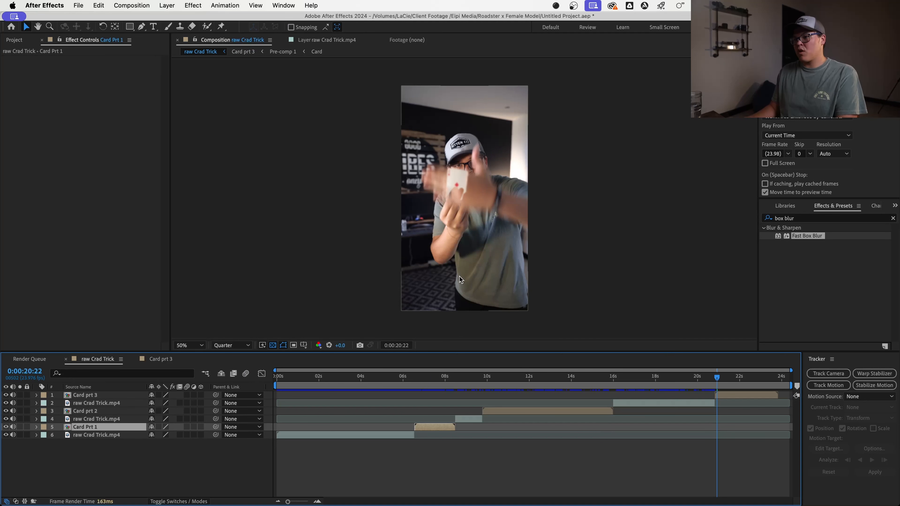
pyautogui.scroll(1, 459, 165)
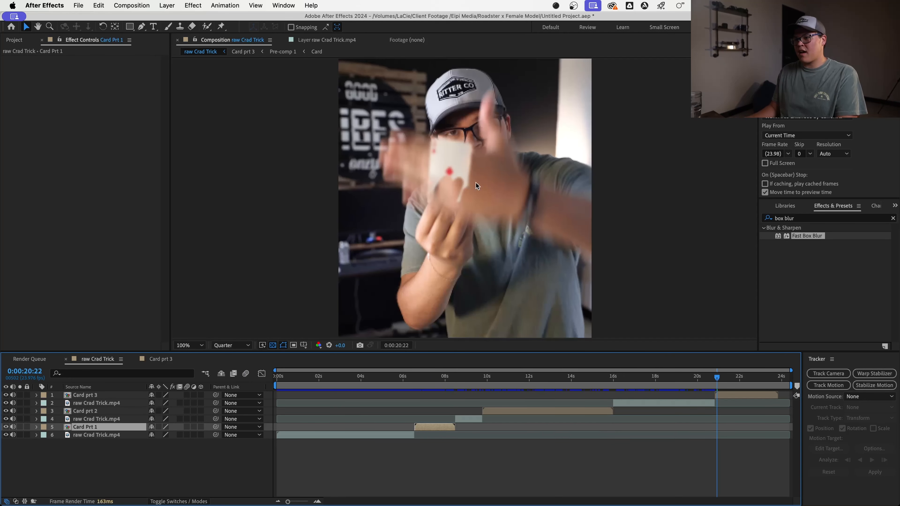
pyautogui.click(307, 501)
pyautogui.click(678, 401)
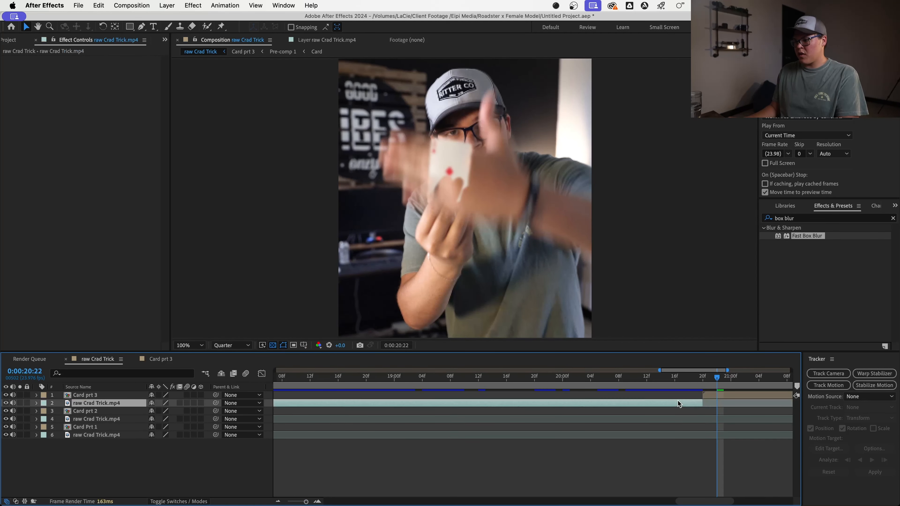
pyautogui.press('super+d')
pyautogui.moveTo(707, 383)
pyautogui.mouseDown()
pyautogui.moveTo(668, 384)
pyautogui.moveTo(722, 388)
pyautogui.moveTo(710, 390)
pyautogui.mouseUp()
pyautogui.moveTo(108, 404); pyautogui.dragTo(270, 396)
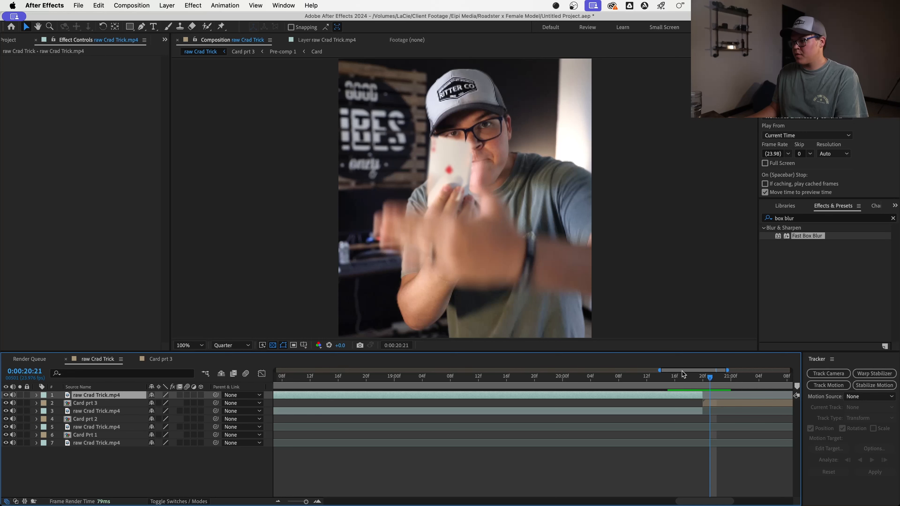
# Step: Trim the duplicated footage to run from 0:00:20:20 to about 0:00:21:12 by extending its end, splitting it, and deleting the earlier part
pyautogui.moveTo(683, 374); pyautogui.dragTo(700, 377)
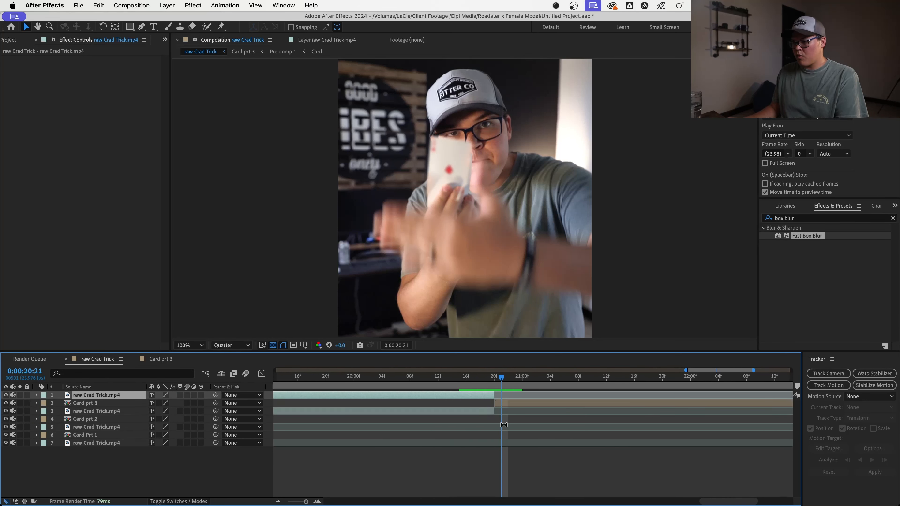
pyautogui.moveTo(503, 394); pyautogui.dragTo(591, 398)
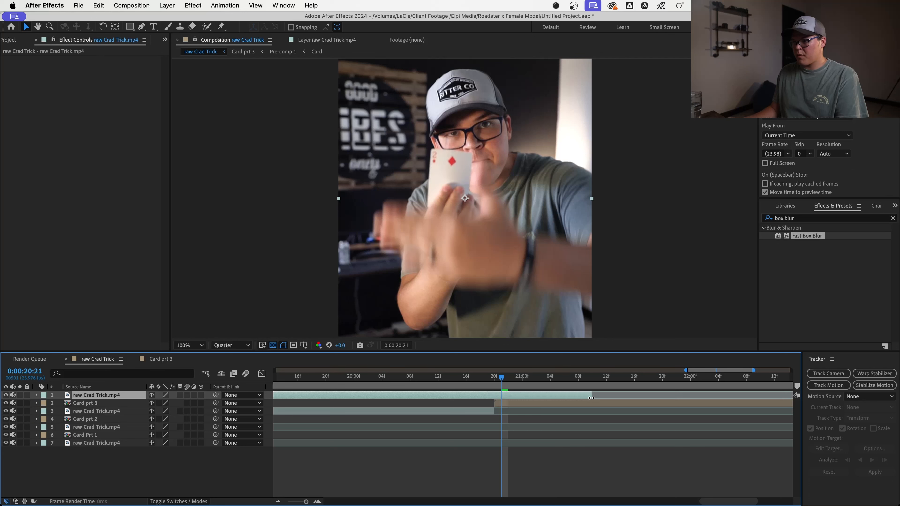
pyautogui.click(493, 390)
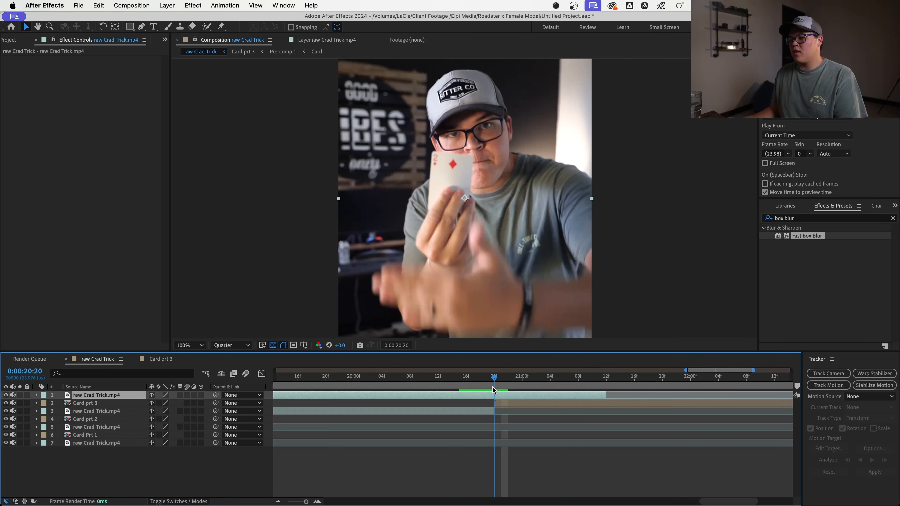
pyautogui.press('super+shift+d')
pyautogui.click(486, 403)
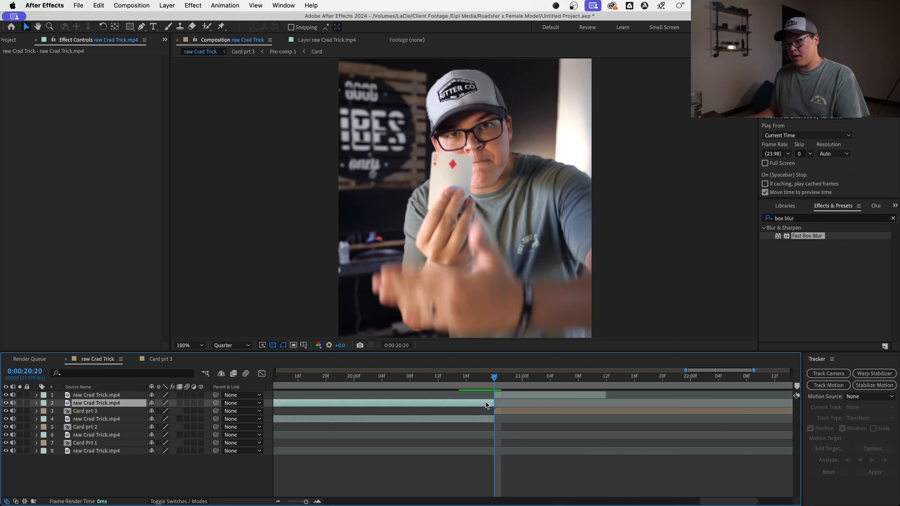
pyautogui.press('Delete')
pyautogui.click(497, 401)
pyautogui.click(498, 394)
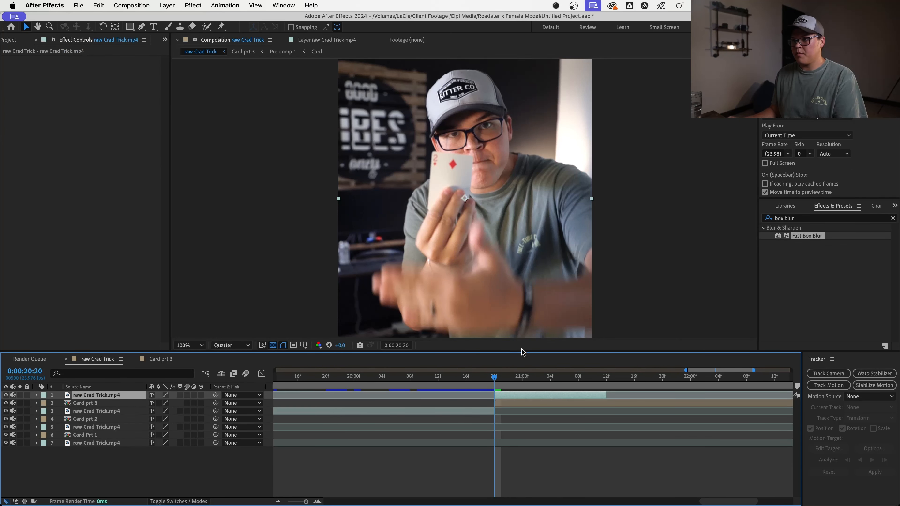
# Step: On the top raw Crad Trick.mp4 layer, start a Pen tool mask along the passing forearm and around the raised thumb at 0:00:20:20
pyautogui.scroll(-1, 507, 233)
pyautogui.press('g')
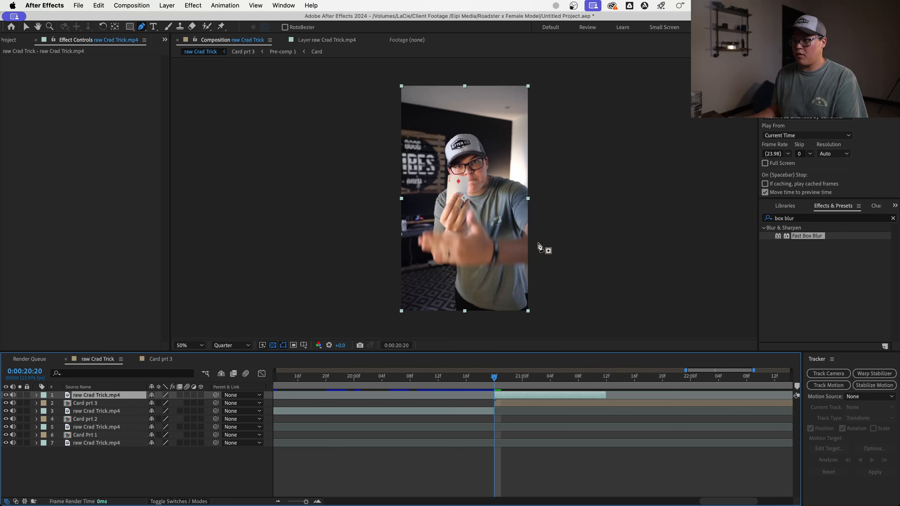
pyautogui.click(539, 238)
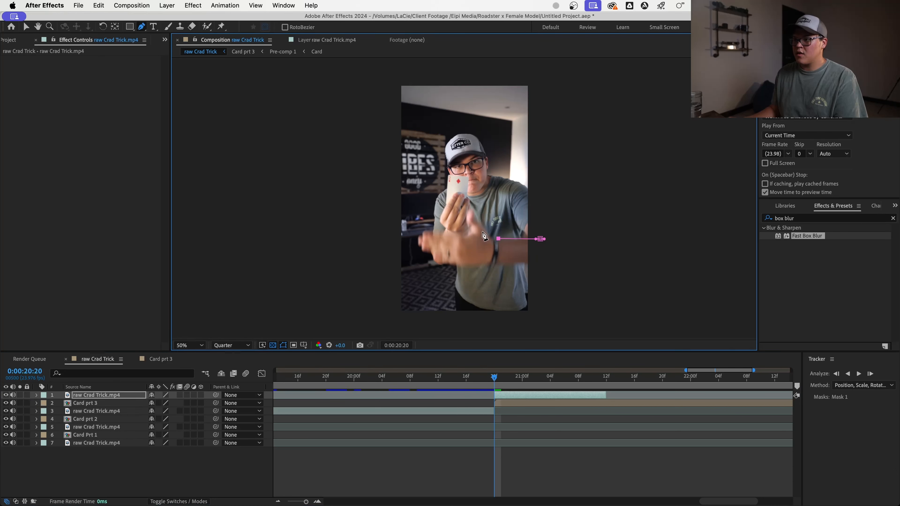
pyautogui.moveTo(501, 381); pyautogui.dragTo(497, 382)
pyautogui.scroll(1, 480, 233)
pyautogui.click(471, 217)
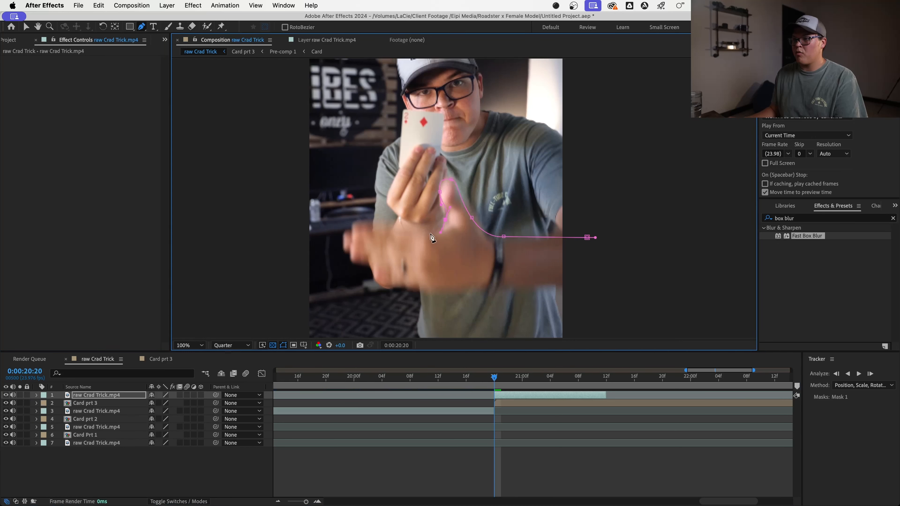
pyautogui.scroll(-1, 313, 187)
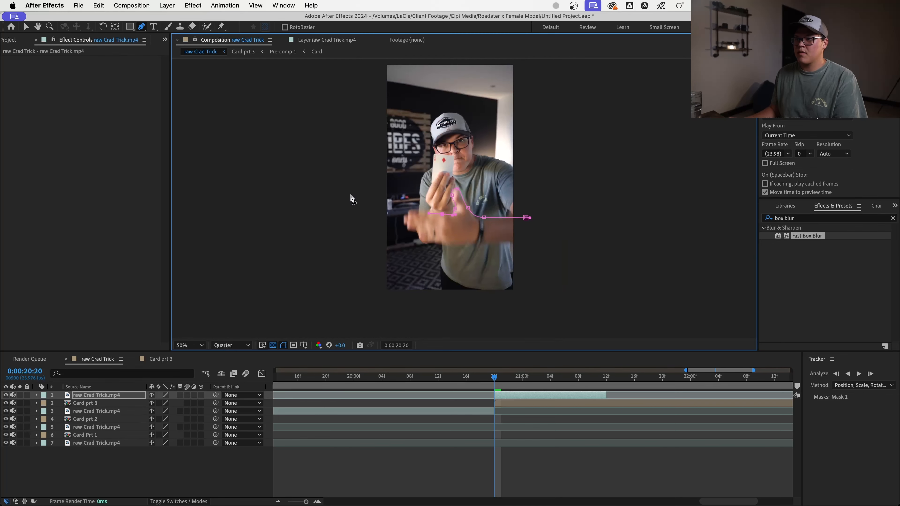
# Step: Close the mask with a loose outline outside the frame, enclosing the upper part of the footage above the passing hand
pyautogui.moveTo(374, 86); pyautogui.dragTo(371, 114)
pyautogui.click(370, 88)
pyautogui.click(402, 73)
pyautogui.click(574, 87)
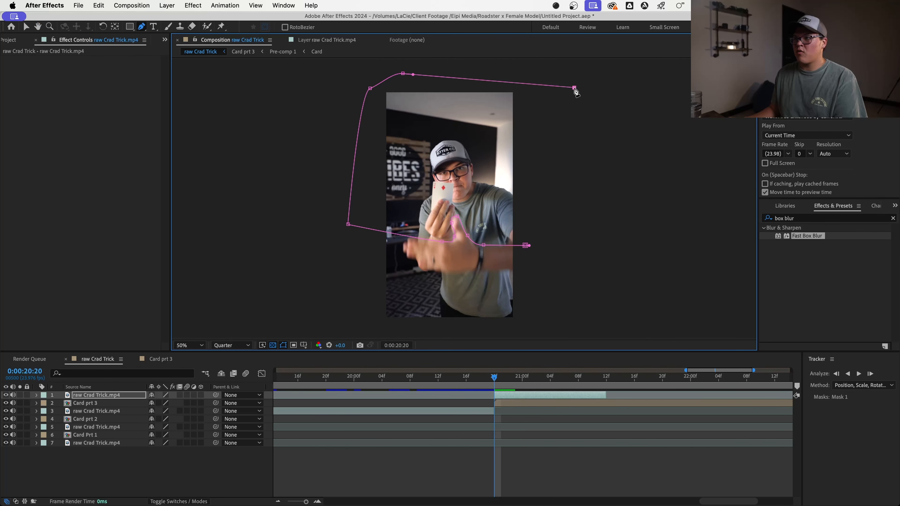
pyautogui.moveTo(556, 196); pyautogui.dragTo(551, 214)
pyautogui.click(525, 246)
pyautogui.scroll(-1, 438, 214)
pyautogui.moveTo(443, 206); pyautogui.dragTo(444, 200)
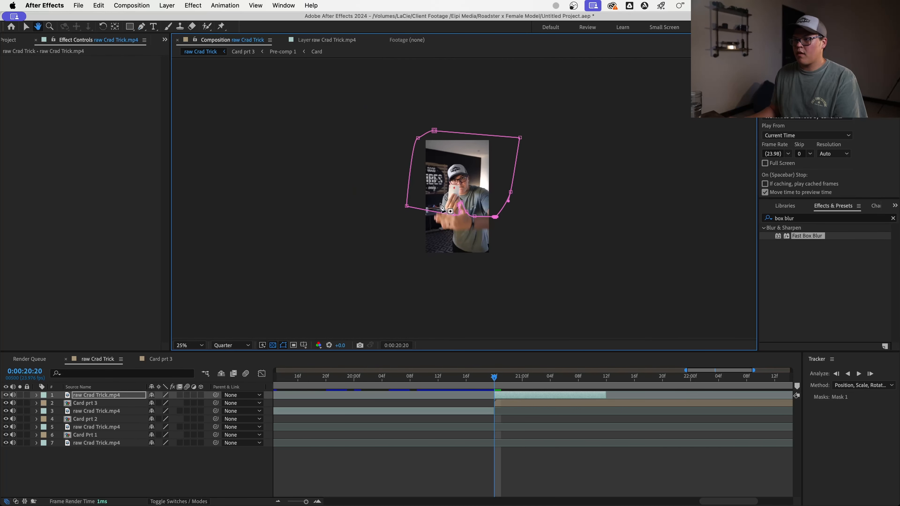
pyautogui.scroll(1, 443, 199)
pyautogui.press('v')
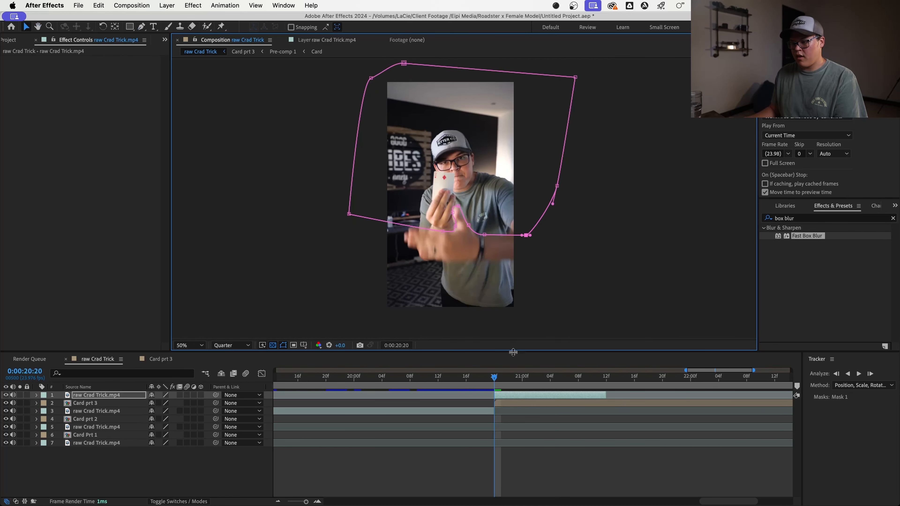
# Step: Toggle the visibility of Card prt 3 to check which area the masked footage covers, leaving the layer visible
pyautogui.click(538, 403)
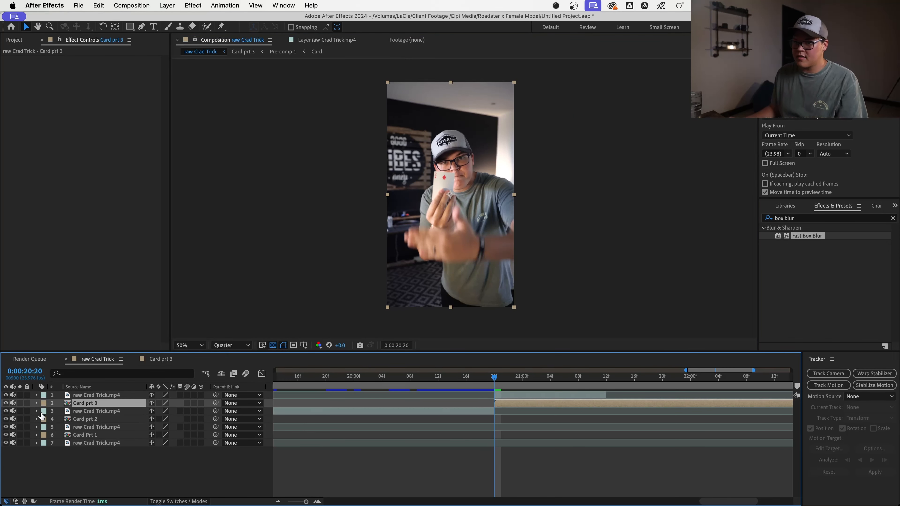
pyautogui.click(7, 407)
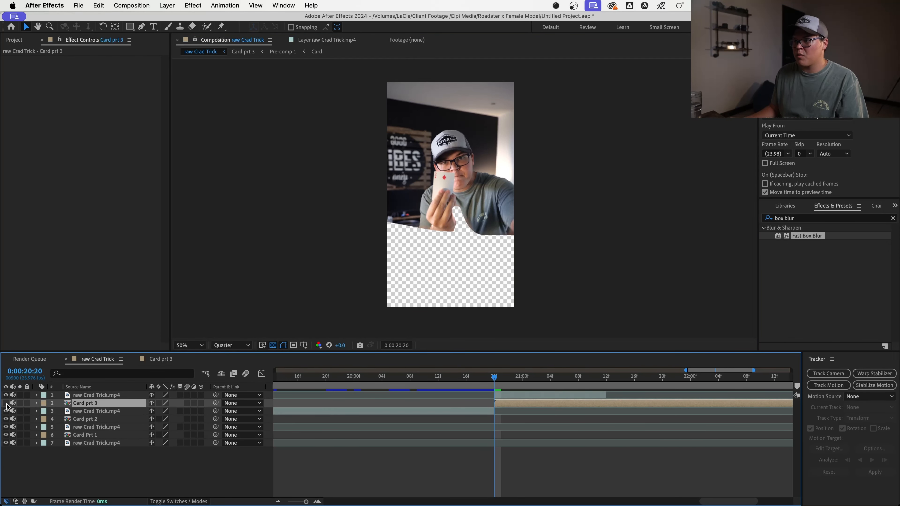
pyautogui.click(7, 405)
pyautogui.click(7, 405)
pyautogui.click(7, 405)
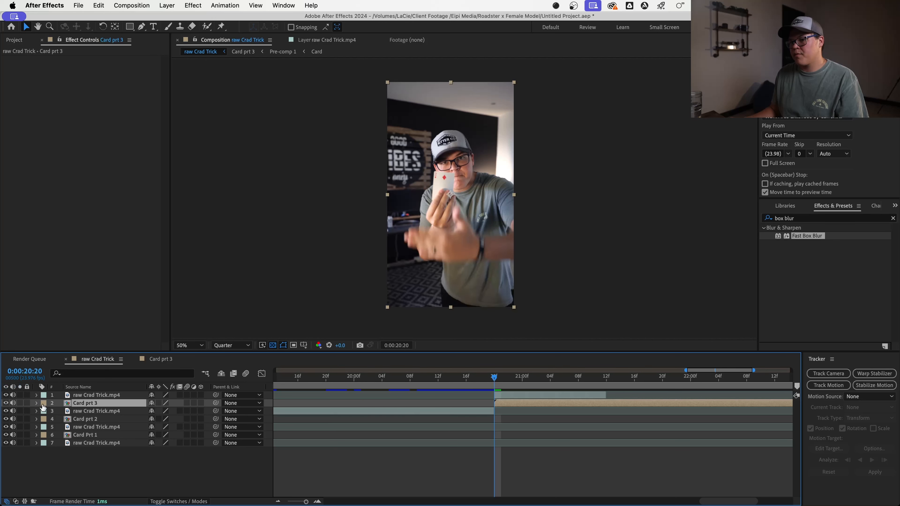
# Step: Keyframe Mask 1's path at 0:00:20:20 and shift the whole mask up and slightly right at 0:00:20:22
pyautogui.click(559, 394)
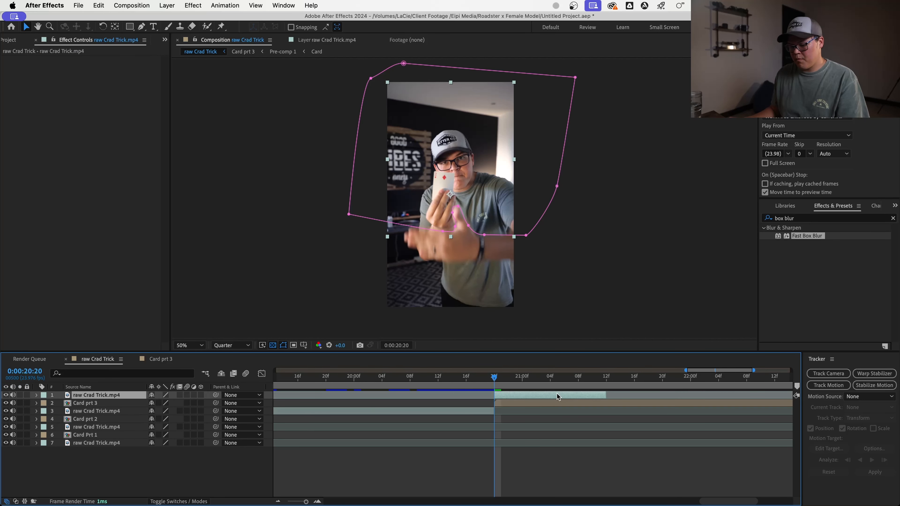
pyautogui.press('m')
pyautogui.click(68, 411)
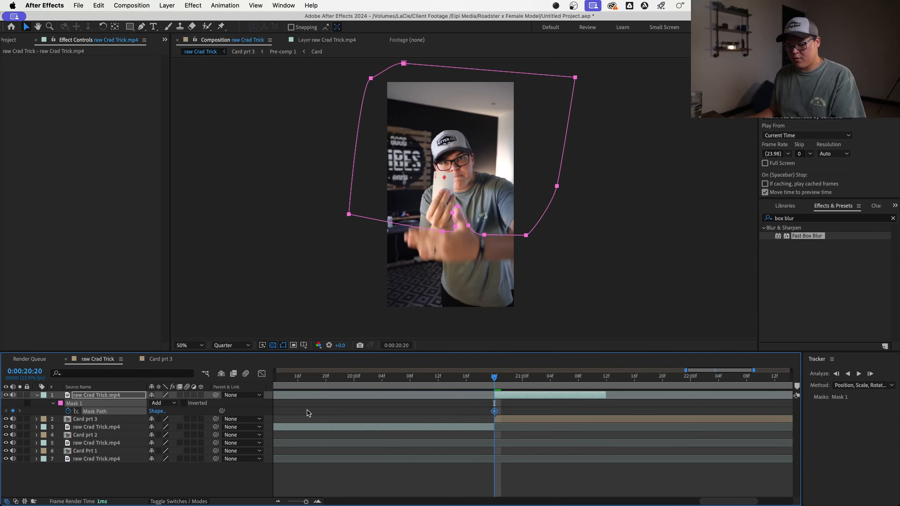
pyautogui.press('pagedown')
pyautogui.press('pagedown')
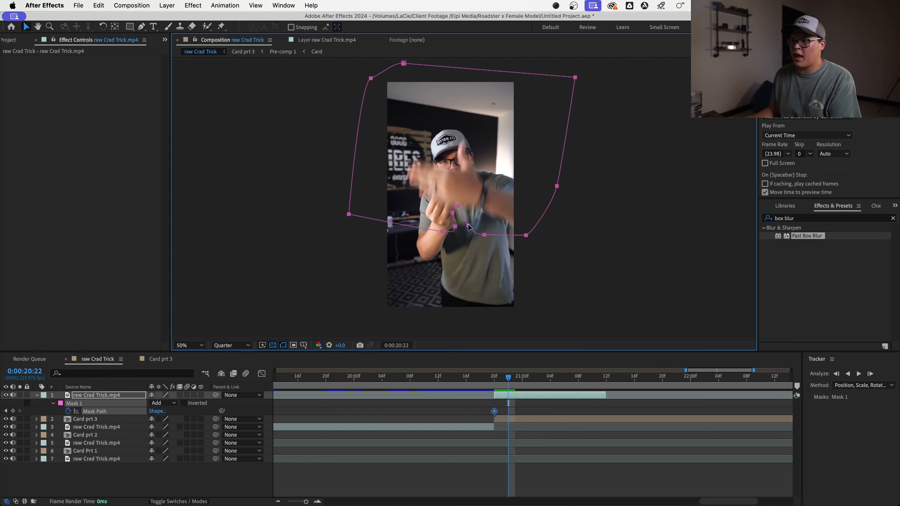
pyautogui.moveTo(468, 226); pyautogui.dragTo(482, 199)
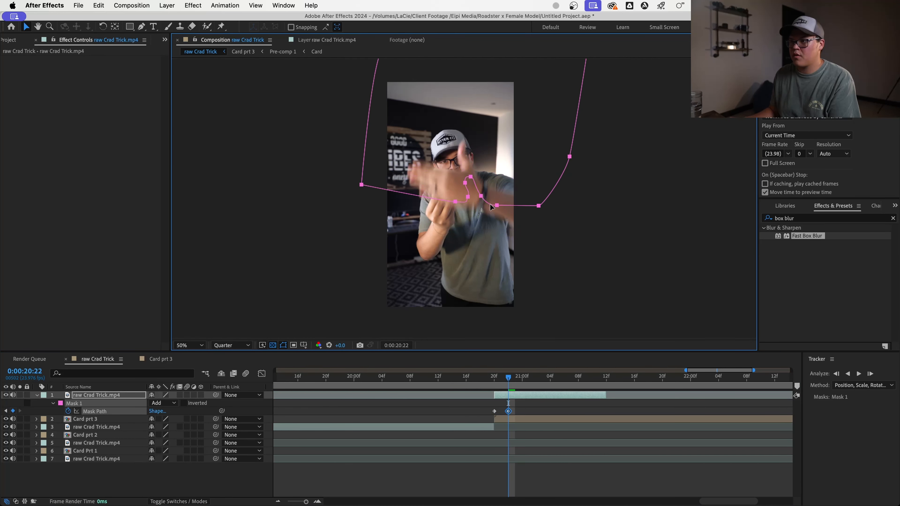
# Step: Compare the mask positions at 0:00:20:20 and 0:00:20:22, and lower the 0:00:20:20 mask below the passing hand
pyautogui.press('pageup')
pyautogui.press('pageup')
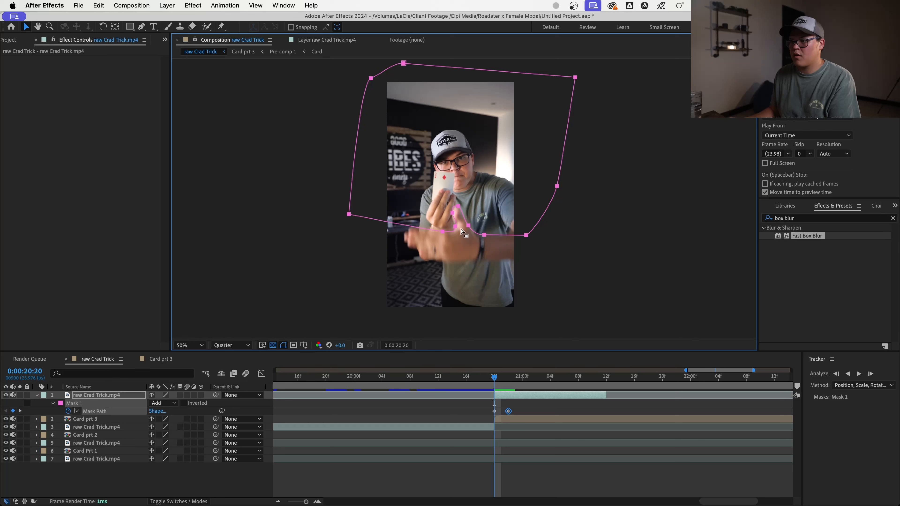
pyautogui.press('pagedown')
pyautogui.press('pagedown')
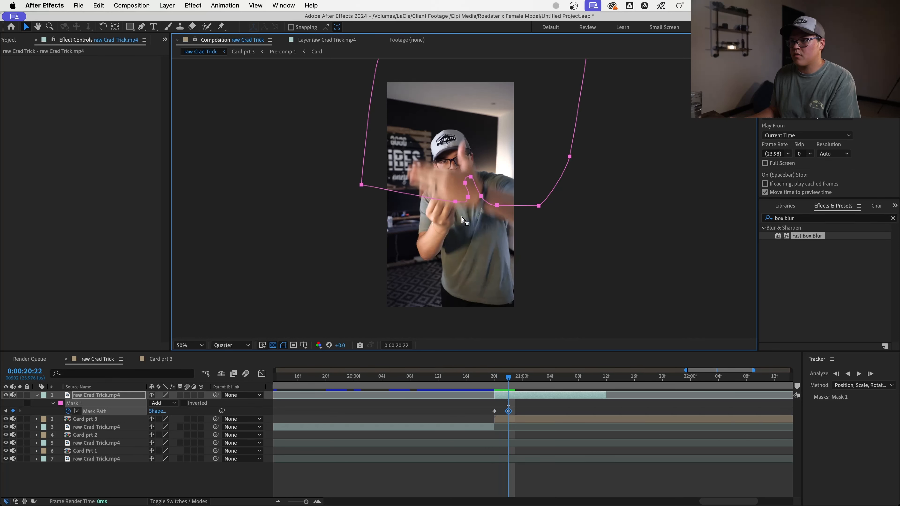
pyautogui.press('pageup')
pyautogui.press('pageup')
pyautogui.press('pagedown')
pyautogui.press('pagedown')
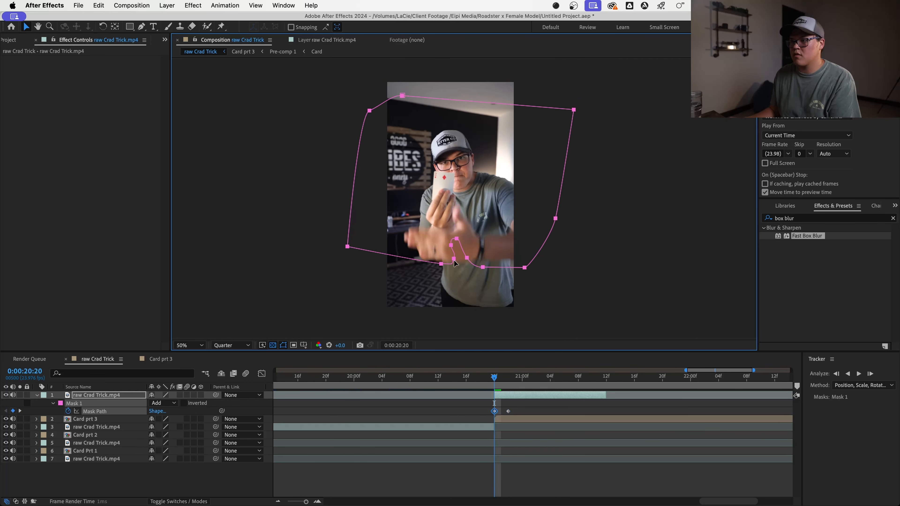
# Step: At 0:00:20:23, reshape the mask's lower boundary upward so it follows the hand's underside above the card
pyautogui.press('pagedown')
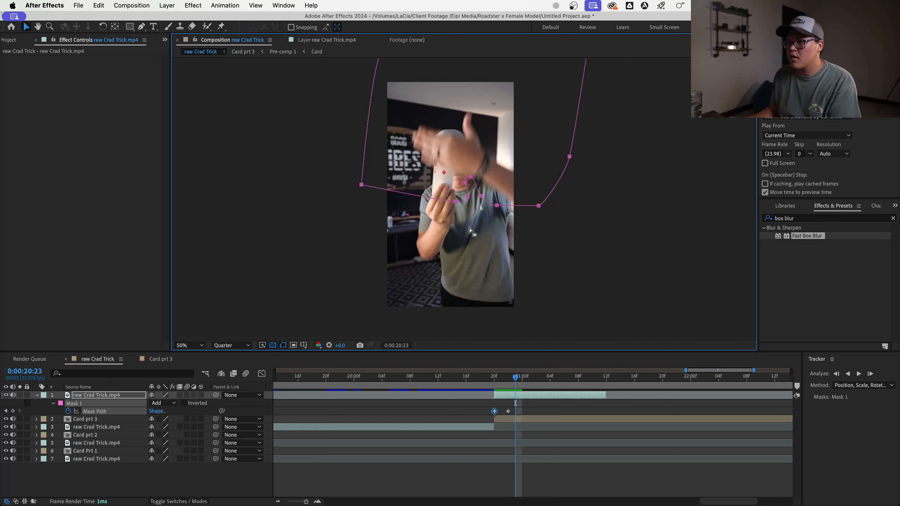
pyautogui.click(451, 209)
pyautogui.moveTo(361, 184); pyautogui.dragTo(385, 136)
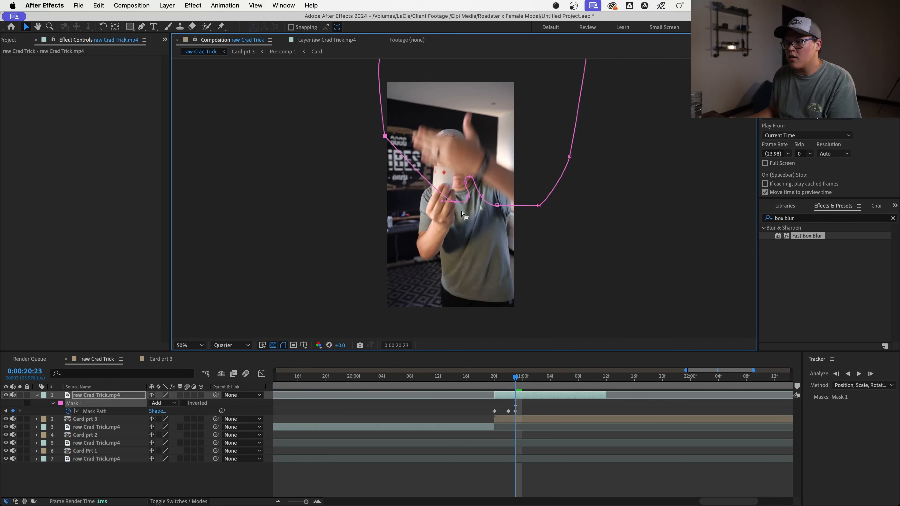
pyautogui.moveTo(455, 202); pyautogui.dragTo(457, 171)
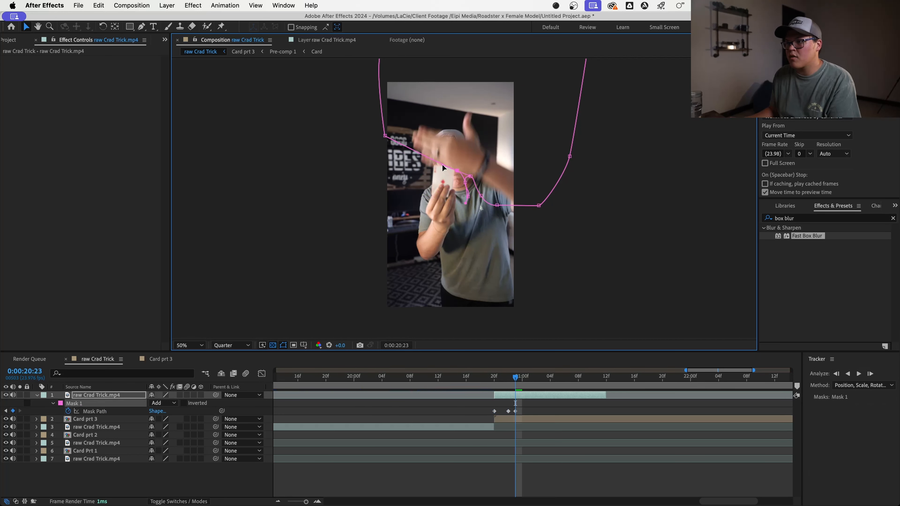
# Step: Keyframe the whole mask progressively higher and further right at 0:00:21:00 and 0:00:21:04, following the rising hand
pyautogui.press('pagedown')
pyautogui.moveTo(360, 111); pyautogui.dragTo(588, 276)
pyautogui.moveTo(497, 204); pyautogui.dragTo(508, 182)
pyautogui.press('pagedown')
pyautogui.press('pagedown')
pyautogui.press('pagedown')
pyautogui.press('pagedown')
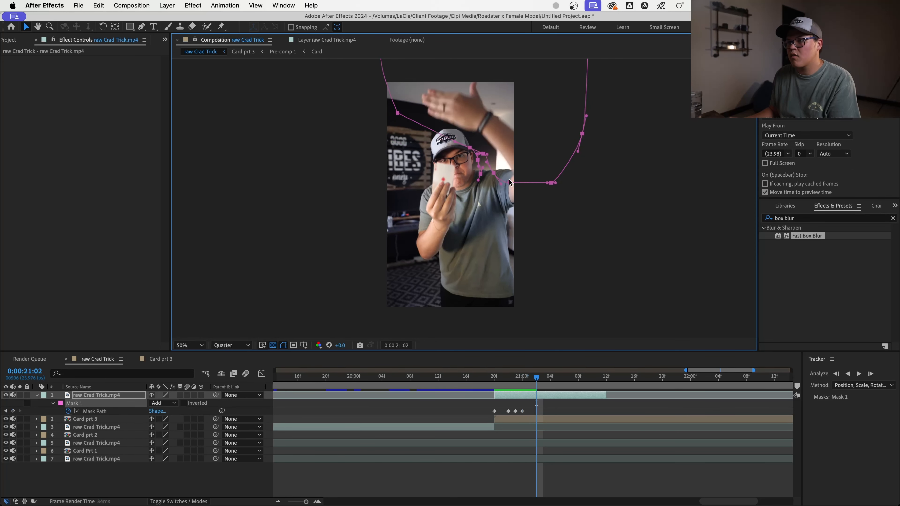
pyautogui.moveTo(480, 153); pyautogui.dragTo(495, 119)
# Step: Split the masked raw Crad Trick.mp4 layer at 0:00:21:05 and delete the remaining later part
pyautogui.press('pagedown')
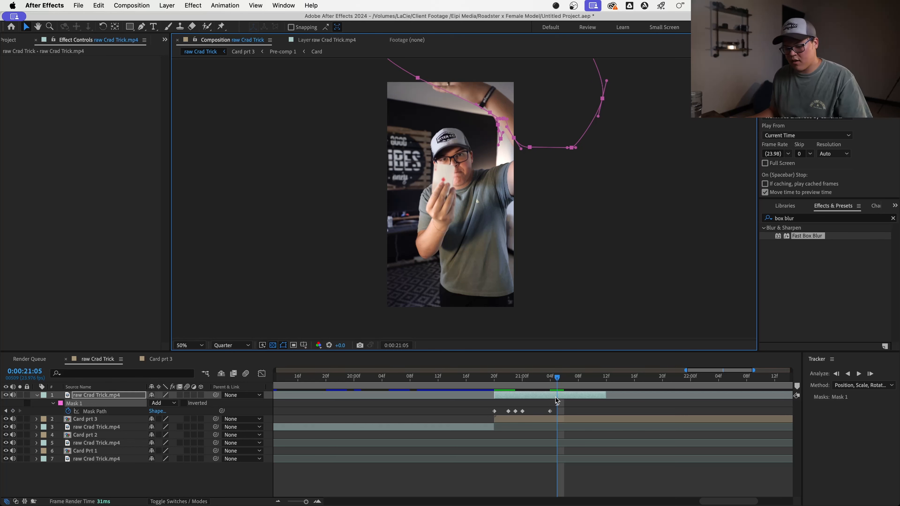
pyautogui.press('super+shift+d')
pyautogui.press('Delete')
# Step: Enable motion blur for the masked raw Crad Trick.mp4 layer
pyautogui.moveTo(557, 379); pyautogui.dragTo(517, 392)
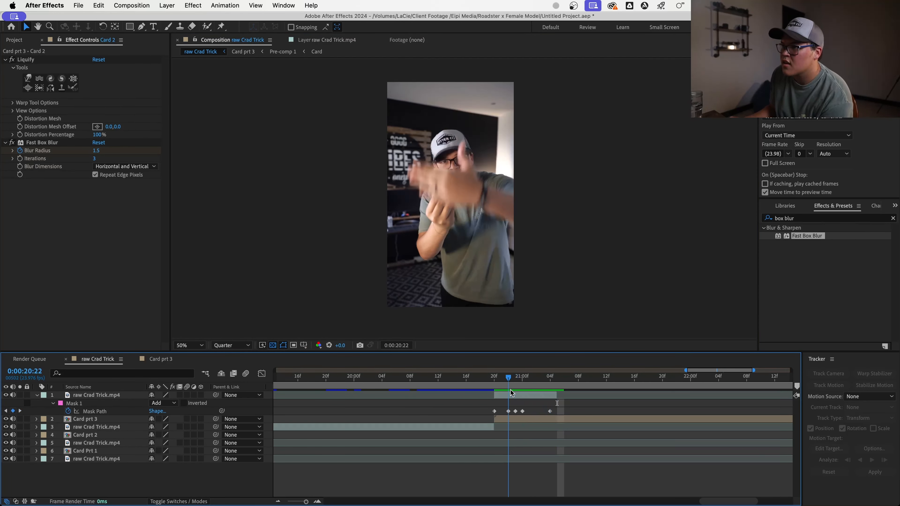
pyautogui.click(516, 393)
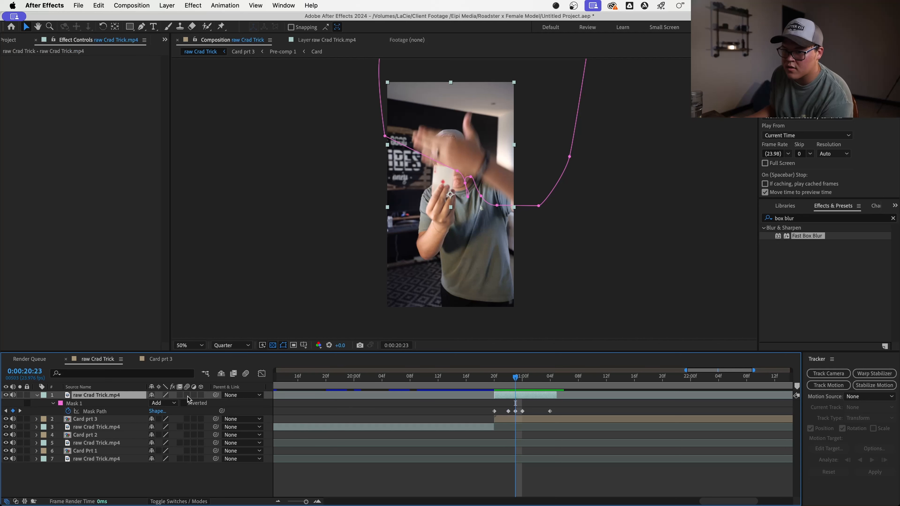
pyautogui.click(596, 301)
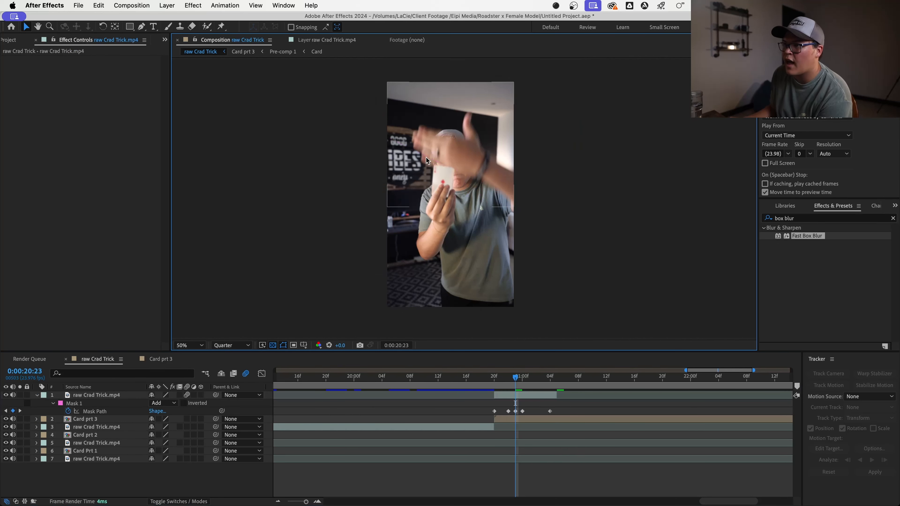
# Step: Inspect the hand and card at 0:00:20:22 and 0:00:20:23 up close, and play back the composite from 0:00:20:14
pyautogui.scroll(2, 428, 153)
pyautogui.moveTo(441, 177); pyautogui.dragTo(500, 292)
pyautogui.click(511, 385)
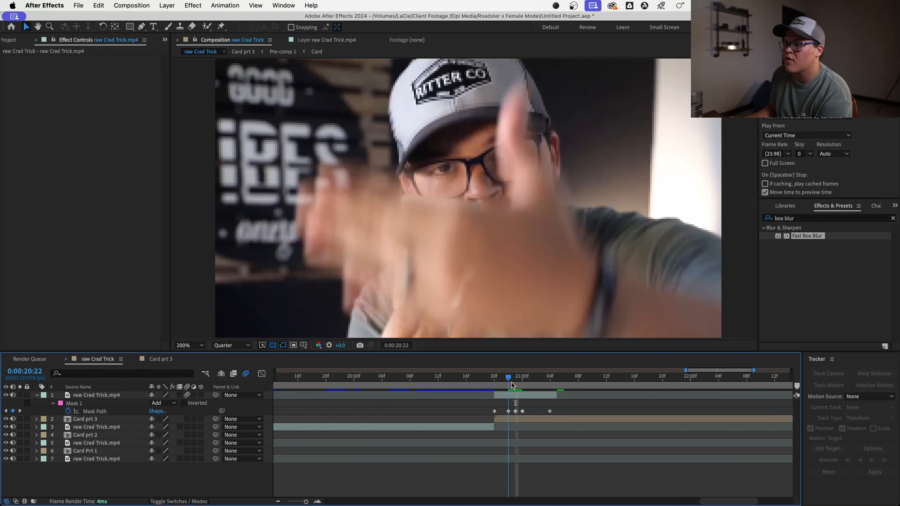
pyautogui.moveTo(489, 261); pyautogui.dragTo(508, 201)
pyautogui.scroll(-1, 508, 201)
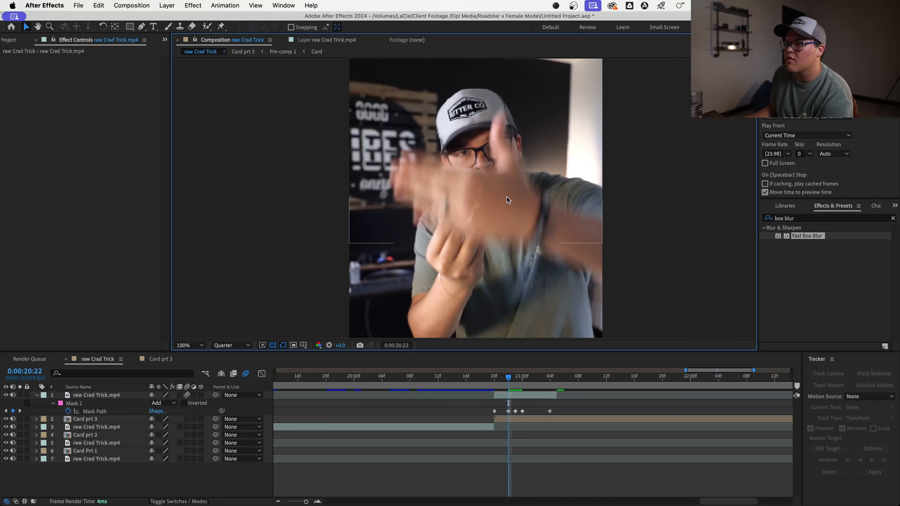
pyautogui.click(515, 379)
pyautogui.moveTo(517, 381); pyautogui.dragTo(452, 380)
pyautogui.scroll(-1, 596, 219)
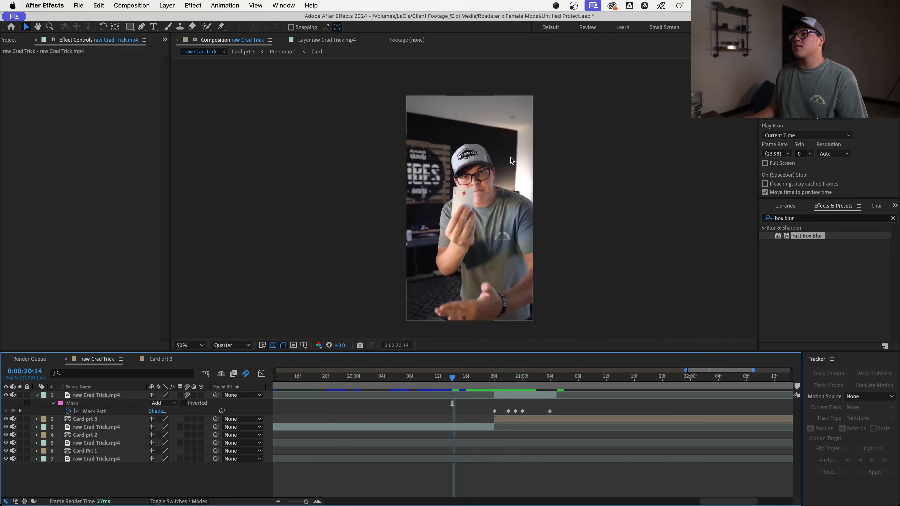
pyautogui.press('space')
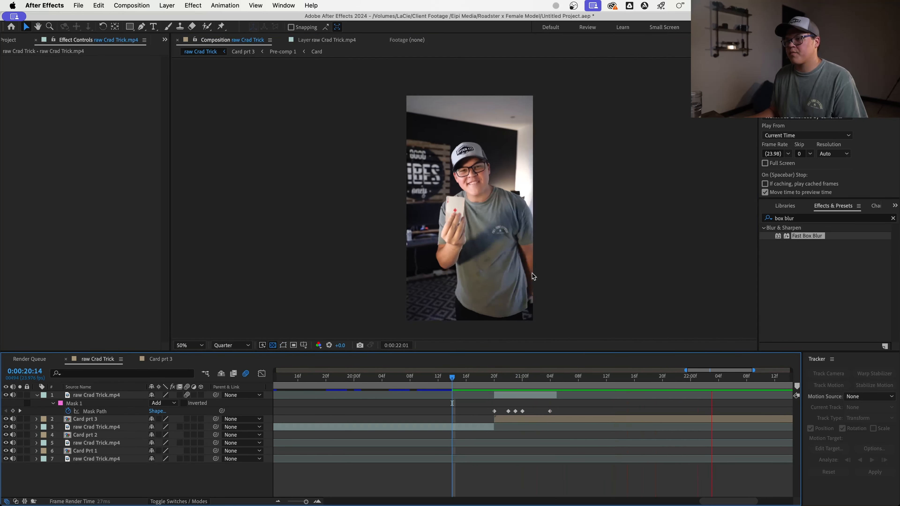
pyautogui.press('space')
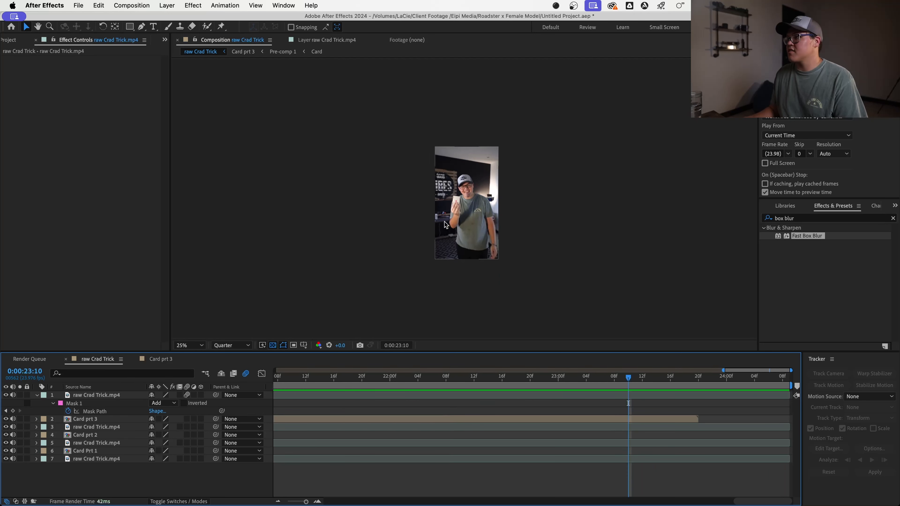
# Step: End the work area just after the Card prt 3 layer, trim the composition to it, and preview the result
pyautogui.click(278, 502)
pyautogui.click(278, 501)
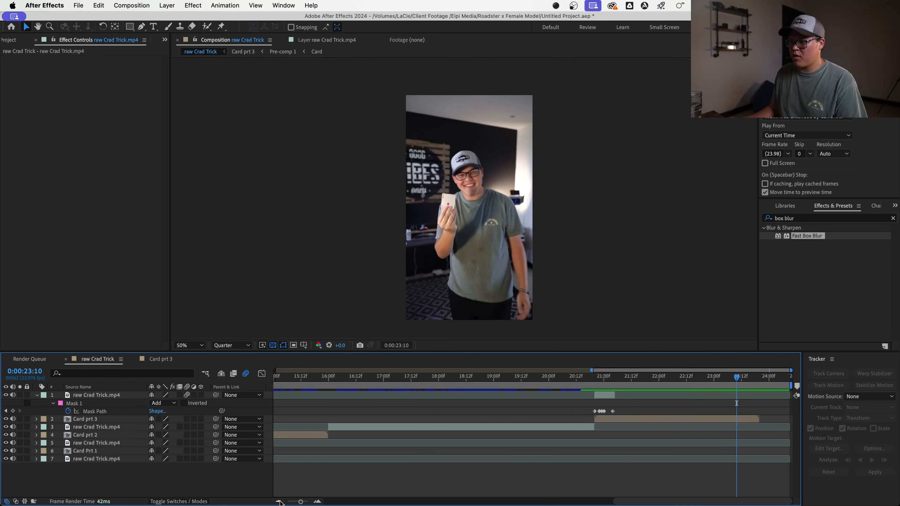
pyautogui.click(278, 501)
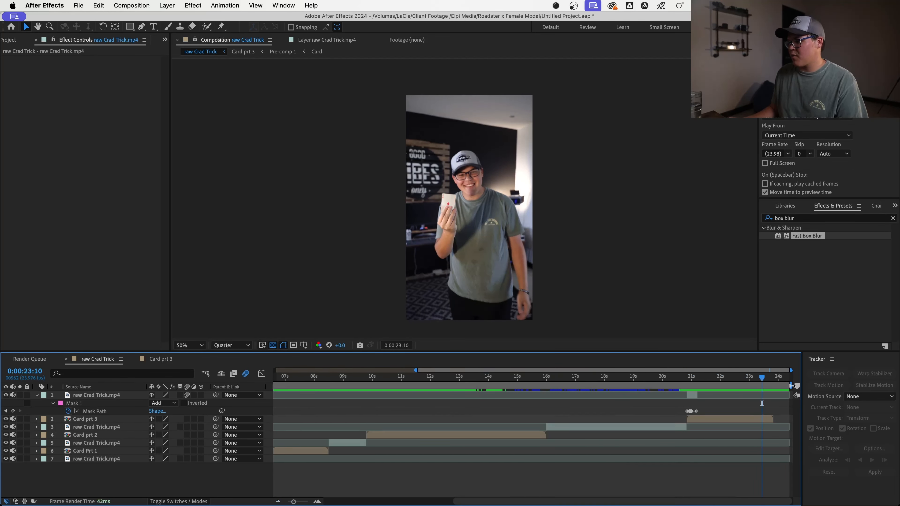
pyautogui.moveTo(791, 385)
pyautogui.mouseDown()
pyautogui.moveTo(763, 385)
pyautogui.moveTo(775, 386)
pyautogui.mouseUp()
pyautogui.rightClick(765, 386)
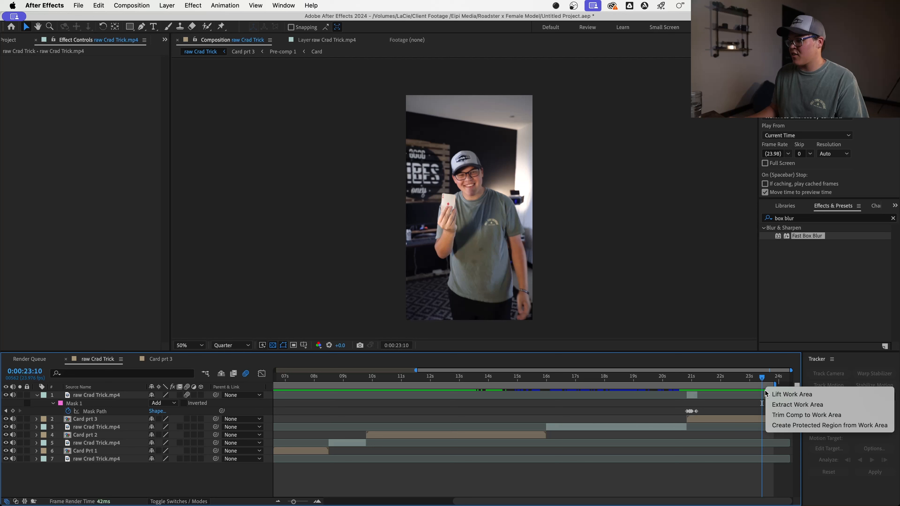
pyautogui.click(773, 414)
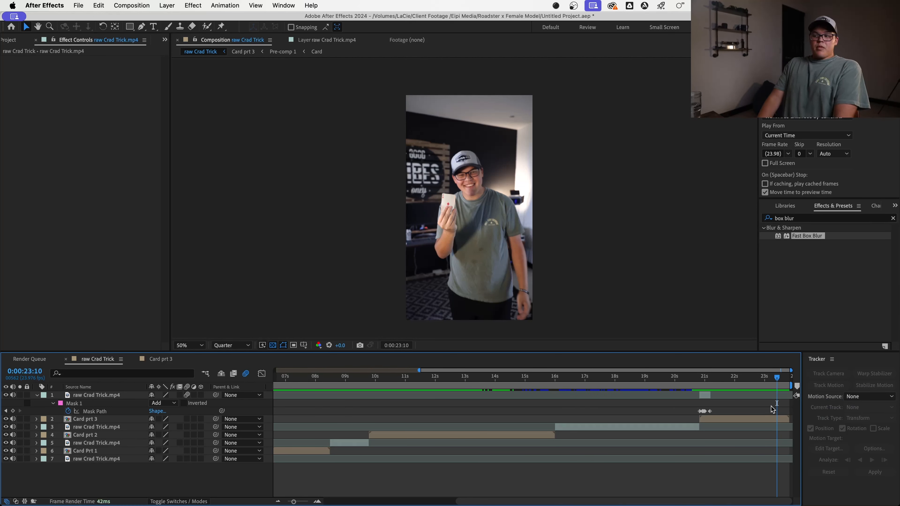
pyautogui.press('space')
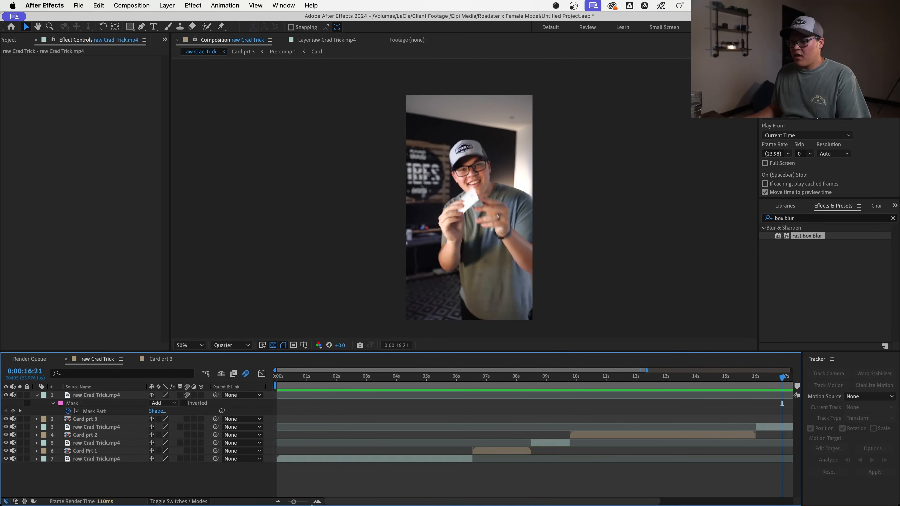
# Step: End the work area at 0:00:23:12, trim the composition to it, and save the project
pyautogui.moveTo(293, 501); pyautogui.dragTo(267, 502)
pyautogui.moveTo(773, 381); pyautogui.dragTo(782, 383)
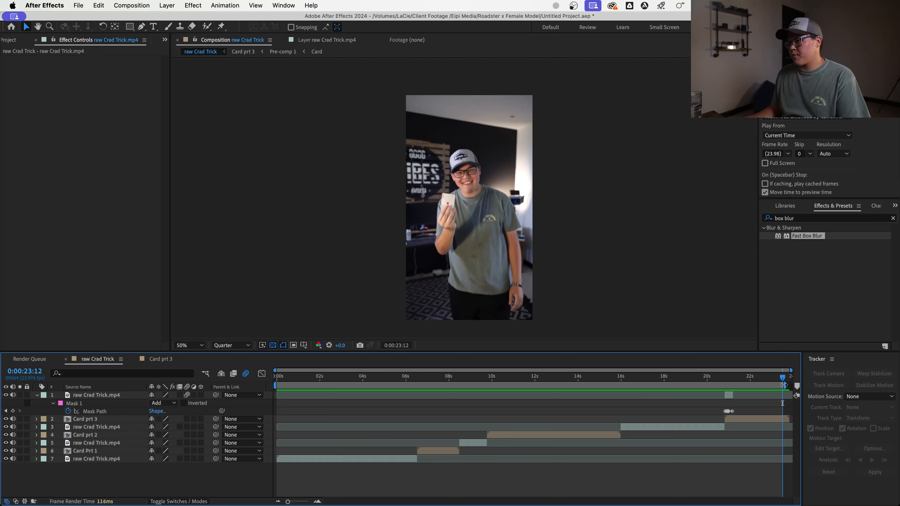
pyautogui.rightClick(781, 385)
pyautogui.click(762, 413)
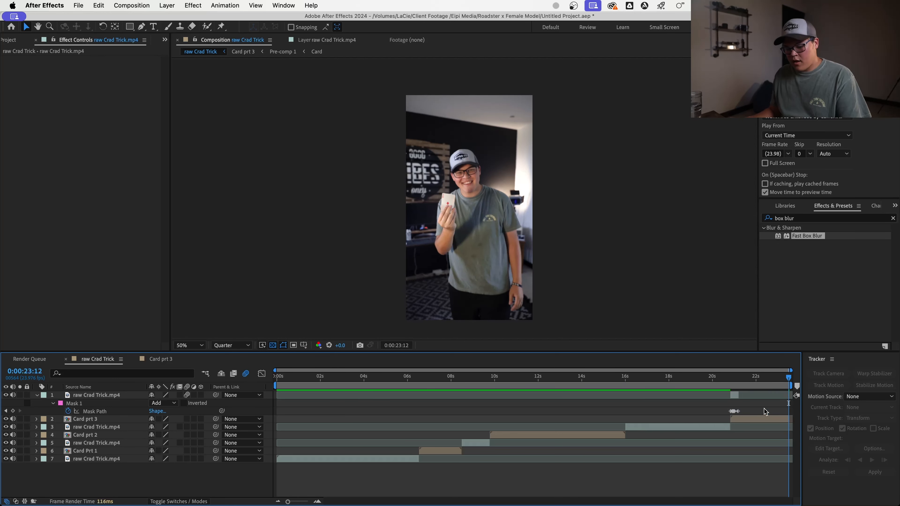
pyautogui.press('super+s')
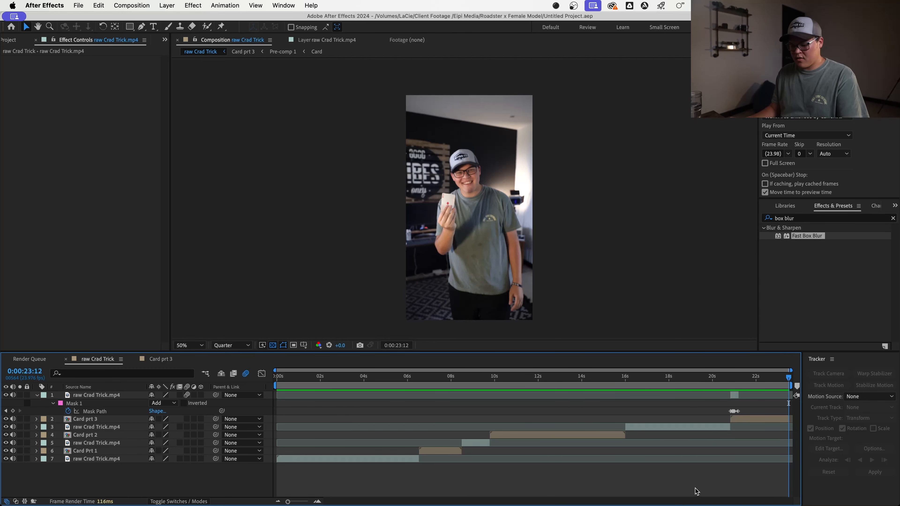
# Step: Pre-compose all seven layers of the raw Crad Trick composition into a new composition named Main Final VFX, moving all attributes into it
pyautogui.press('u')
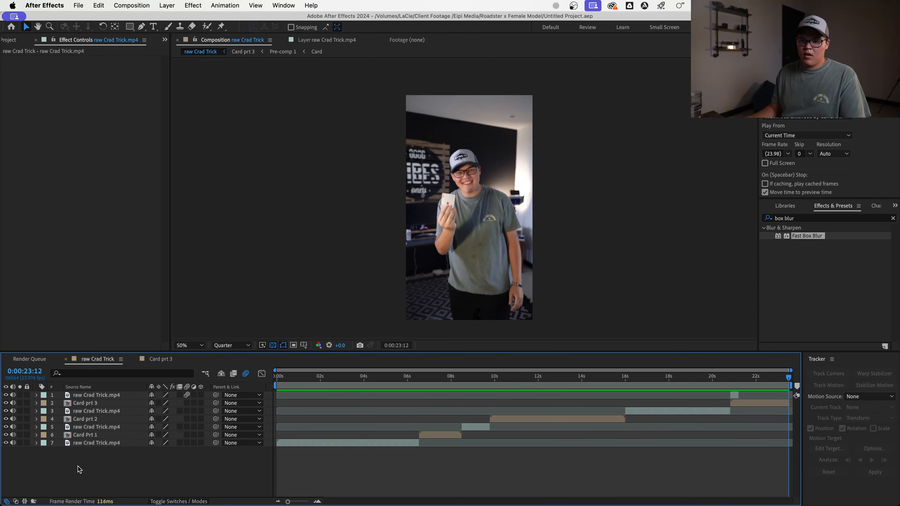
pyautogui.moveTo(79, 469); pyautogui.dragTo(116, 400)
pyautogui.rightClick(116, 400)
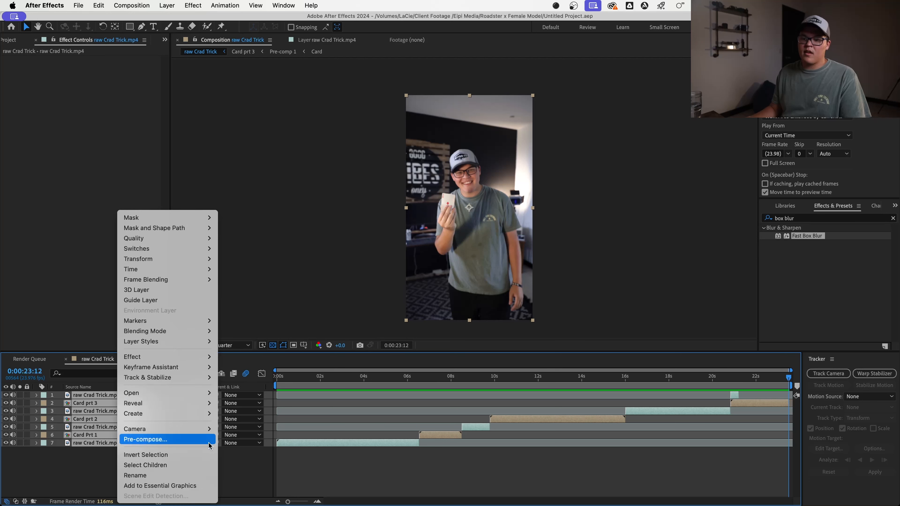
pyautogui.click(202, 440)
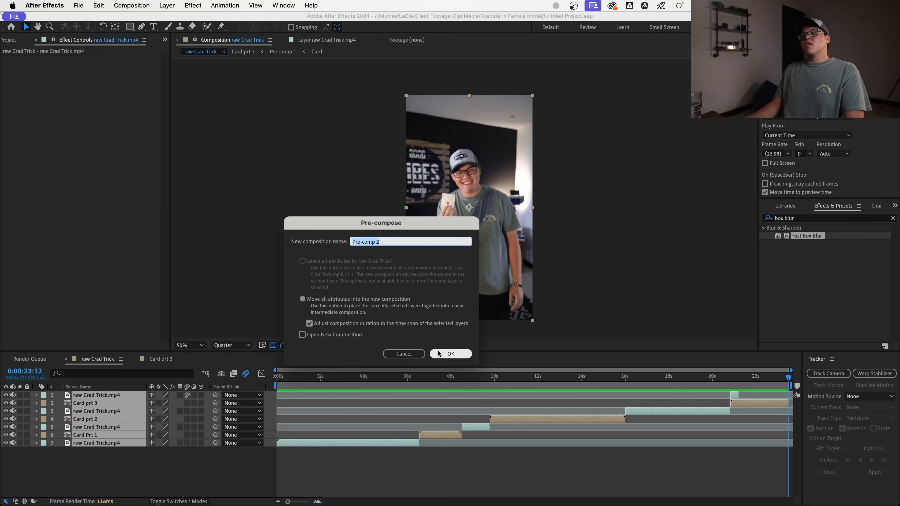
pyautogui.write('Main Final VFX')
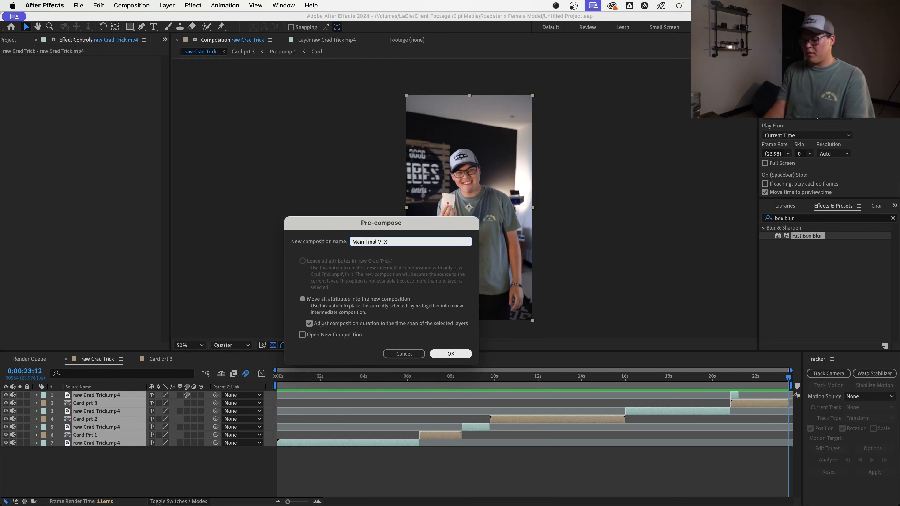
pyautogui.press('Return')
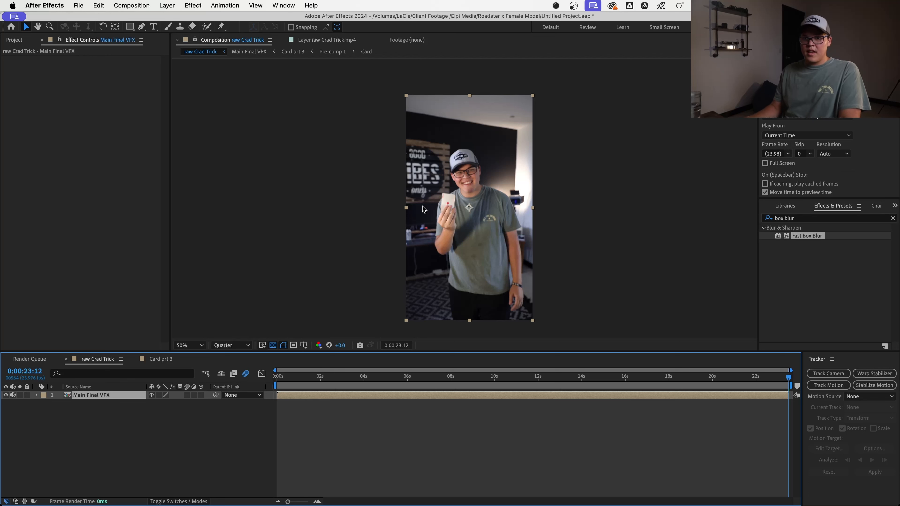
# Step: Try scaling the Main Final VFX layer to 121% and rotating it in the frame, undoing each change
pyautogui.click(387, 379)
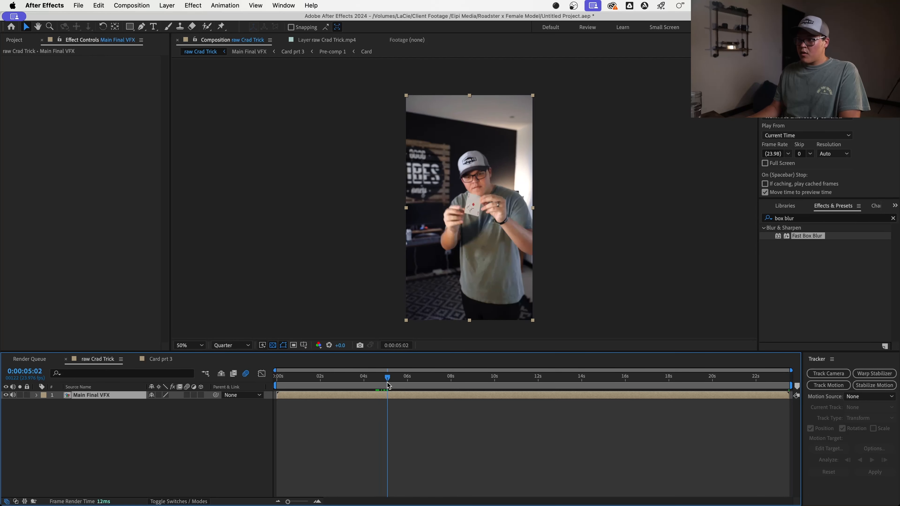
pyautogui.press('s')
pyautogui.moveTo(165, 403); pyautogui.dragTo(177, 404)
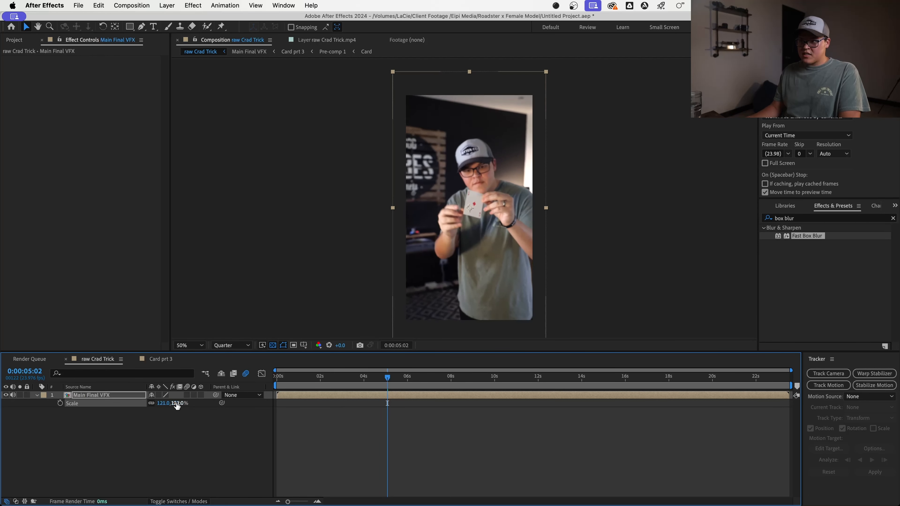
pyautogui.press('super+z')
pyautogui.press('w')
pyautogui.moveTo(466, 298); pyautogui.dragTo(535, 239)
pyautogui.press('super+z')
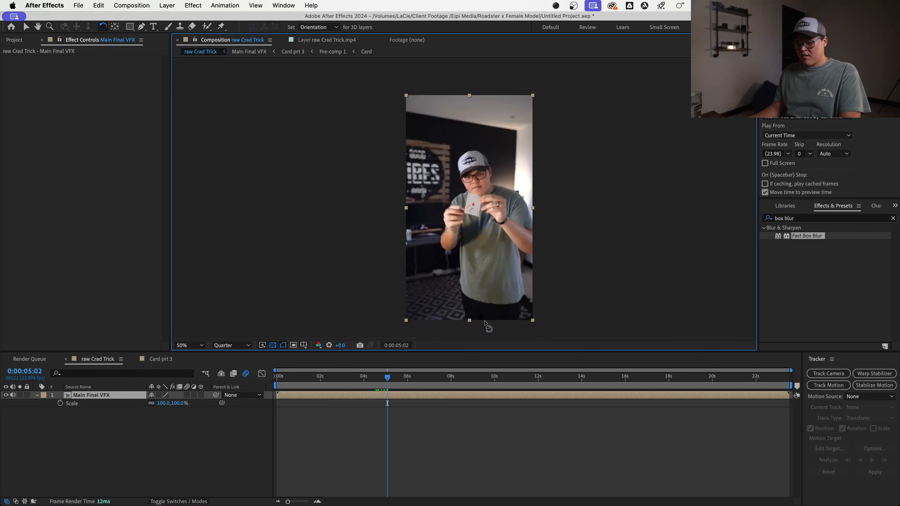
pyautogui.press('v')
# Step: Add the expression wiiggle(20,2) to the Main Final VFX layer's Position and play it back
pyautogui.click(634, 379)
pyautogui.moveTo(653, 381); pyautogui.dragTo(482, 383)
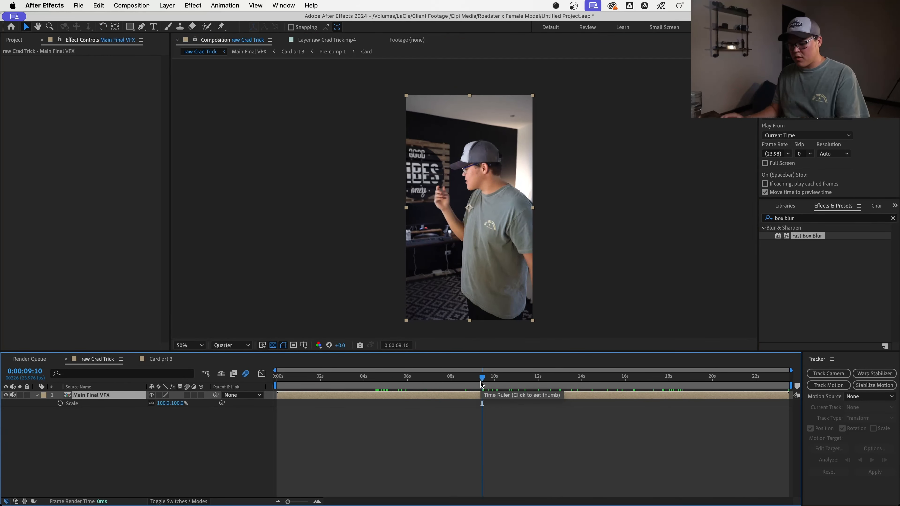
pyautogui.press('p')
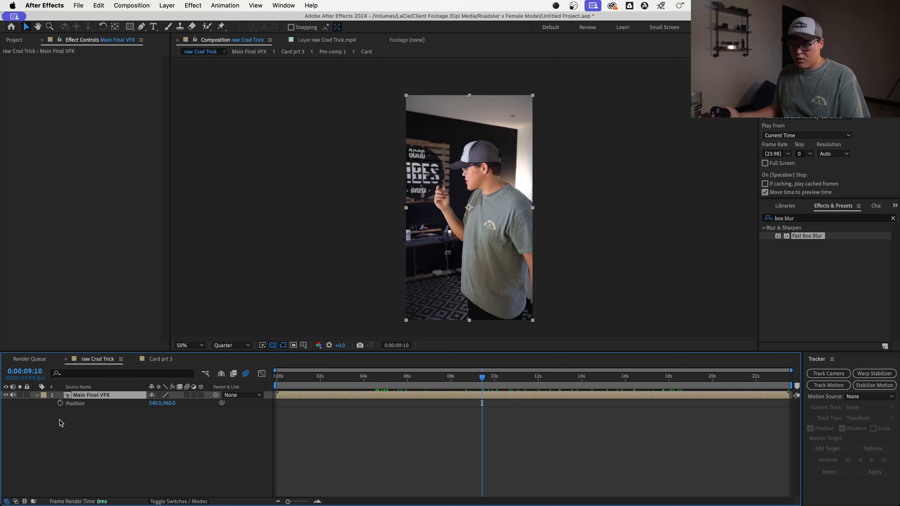
pyautogui.keyDown('alt'); pyautogui.click(61, 404); pyautogui.keyUp('alt')
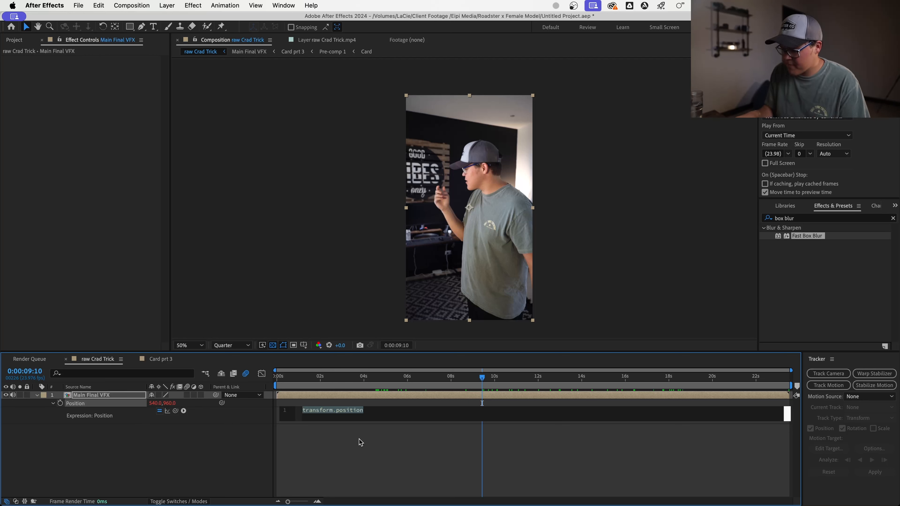
pyautogui.write('wi')
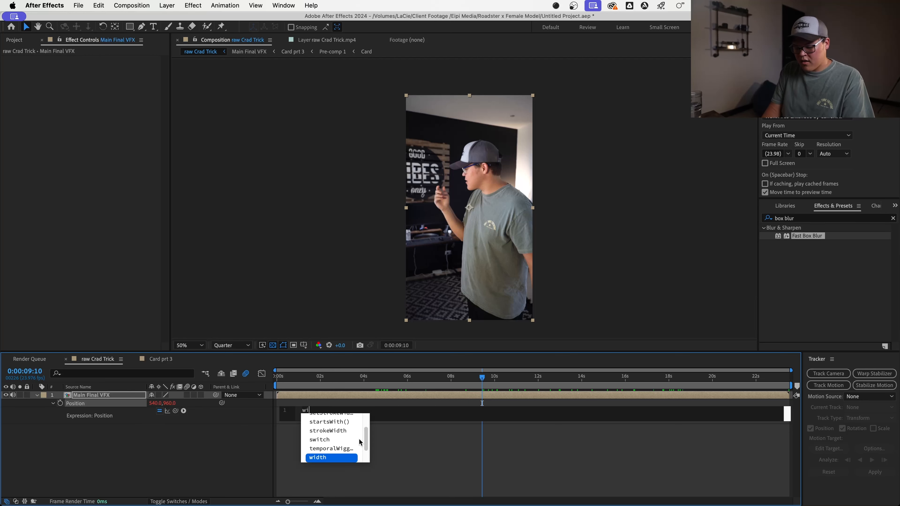
pyautogui.write('iggle(20,2')
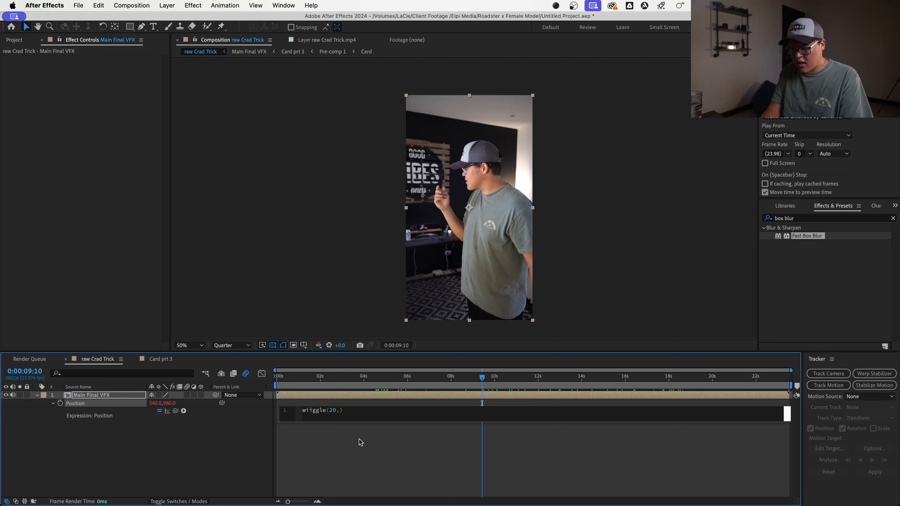
pyautogui.click(377, 388)
pyautogui.press('space')
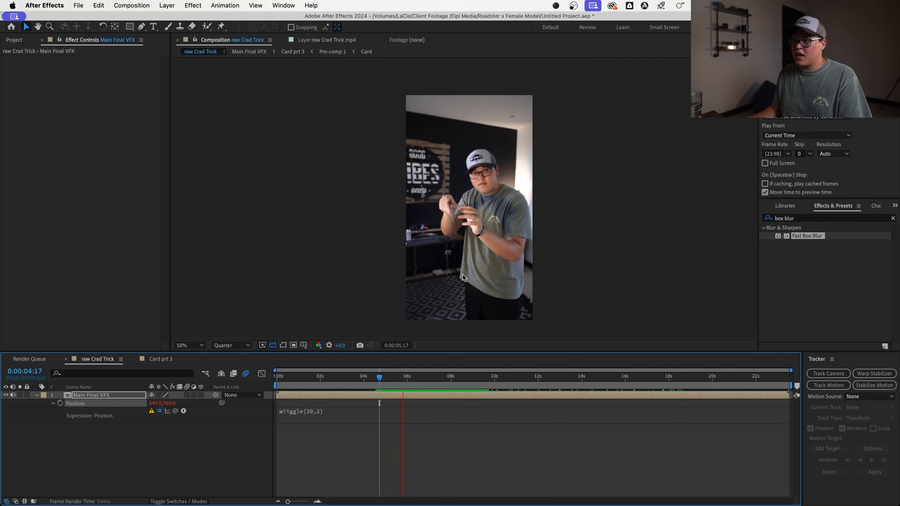
pyautogui.press('space')
# Step: Rewrite the Position expression as wiggle(20,2) and preview the camera shake
pyautogui.click(320, 411)
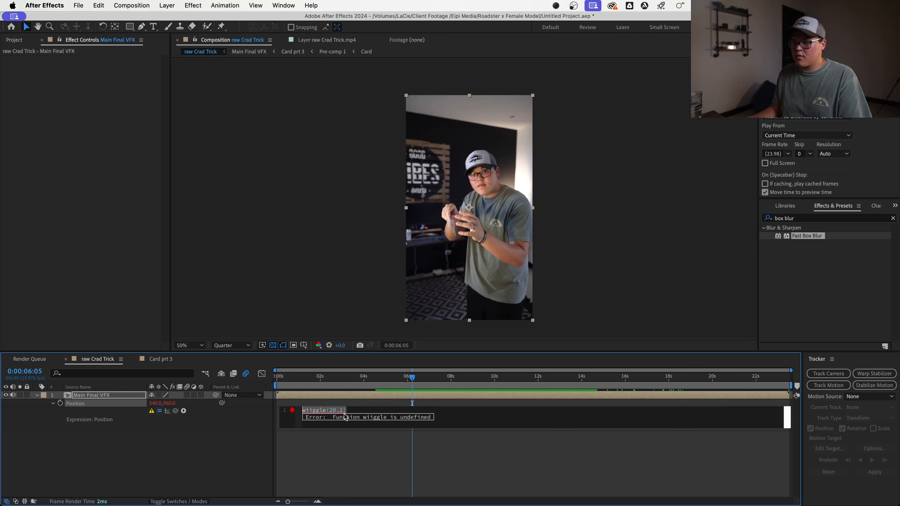
pyautogui.click(334, 409)
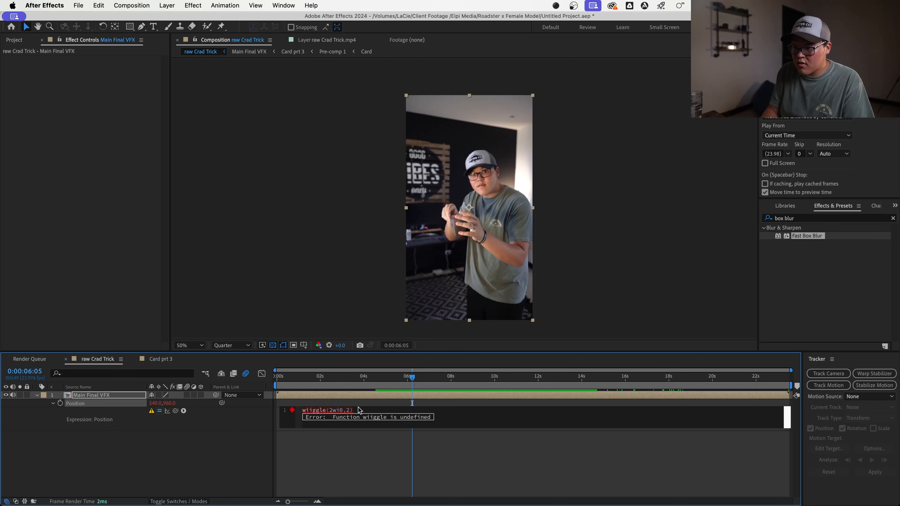
pyautogui.click(319, 410)
pyautogui.press('BackSpace')
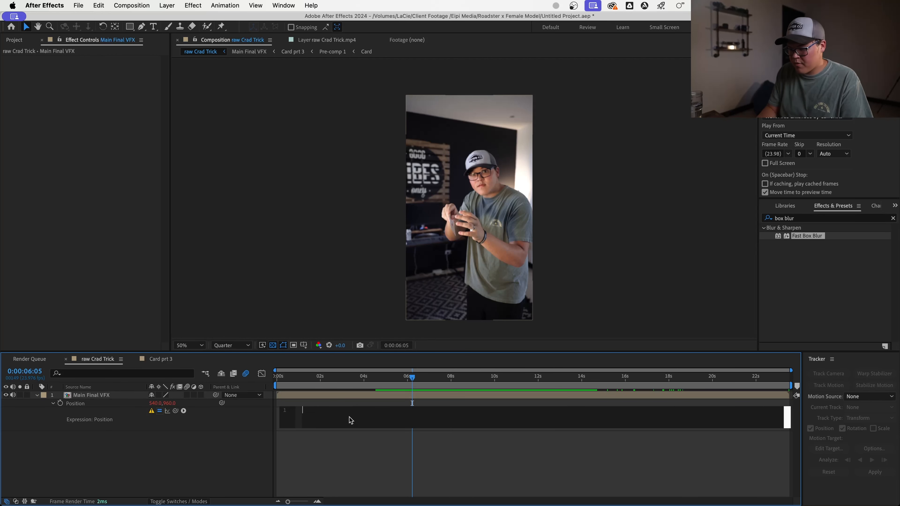
pyautogui.write('wiggle(20,2')
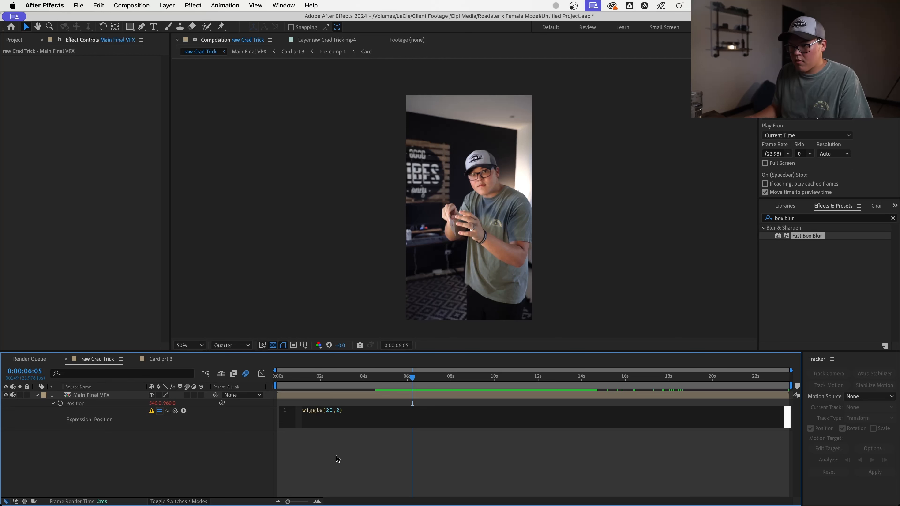
pyautogui.click(342, 396)
pyautogui.press('space')
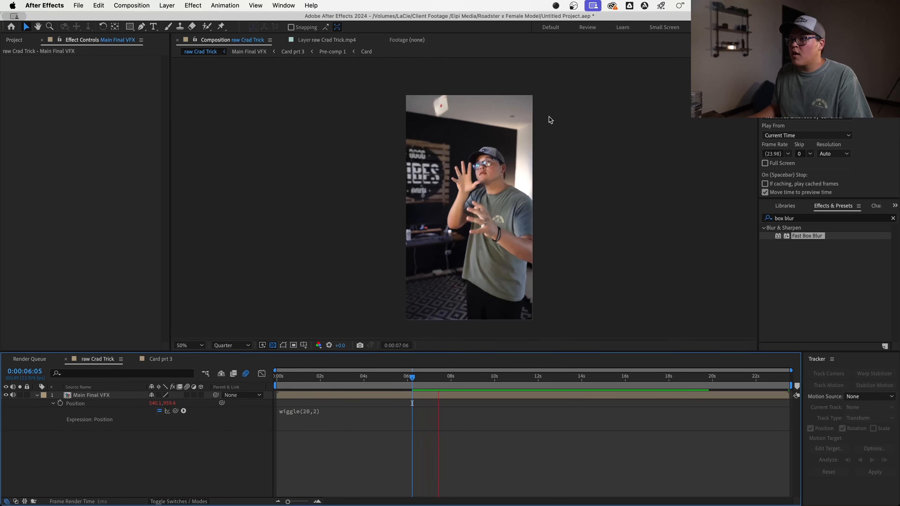
# Step: Change the Position expression to wiggle(2,20) and preview the motion from 0:00:03:05
pyautogui.click(310, 410)
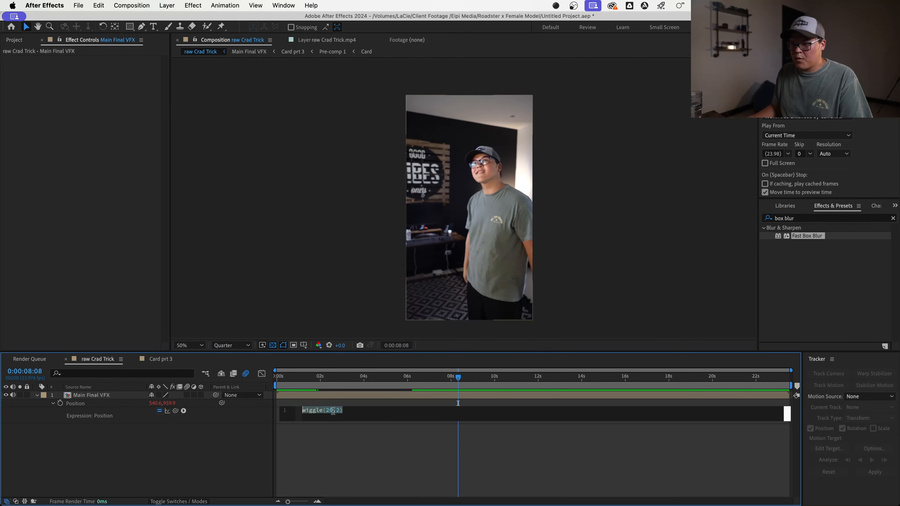
pyautogui.click(333, 411)
pyautogui.press('Right')
pyautogui.press('Right')
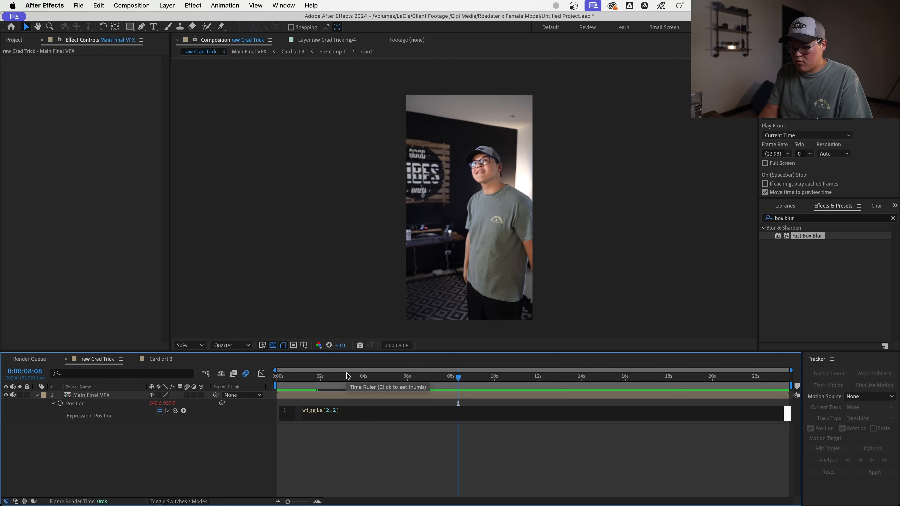
pyautogui.click(347, 376)
pyautogui.press('space')
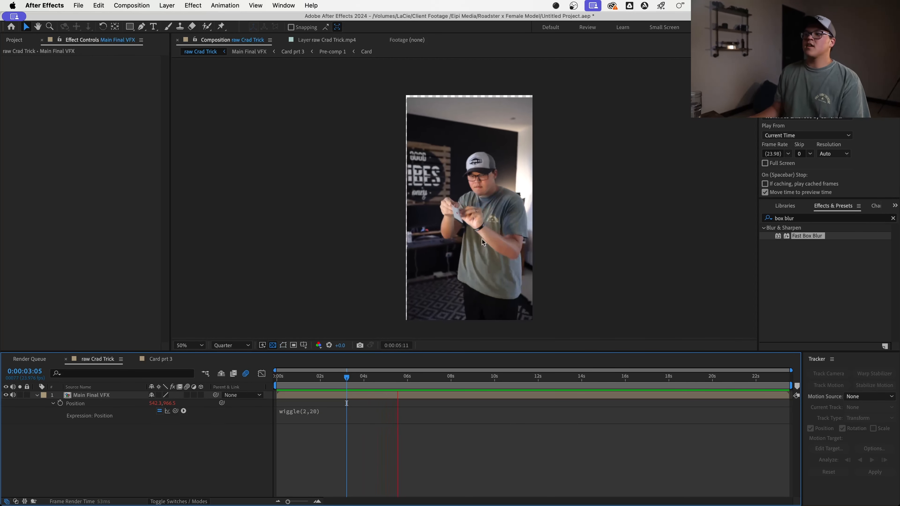
# Step: Reduce the wiggle amount by setting the Position expression to wiggle(2,14)
pyautogui.click(305, 412)
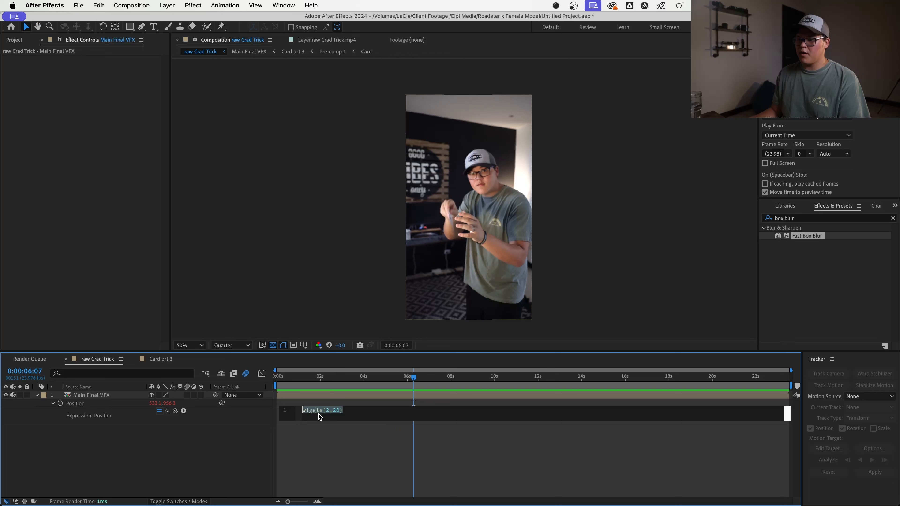
pyautogui.click(337, 411)
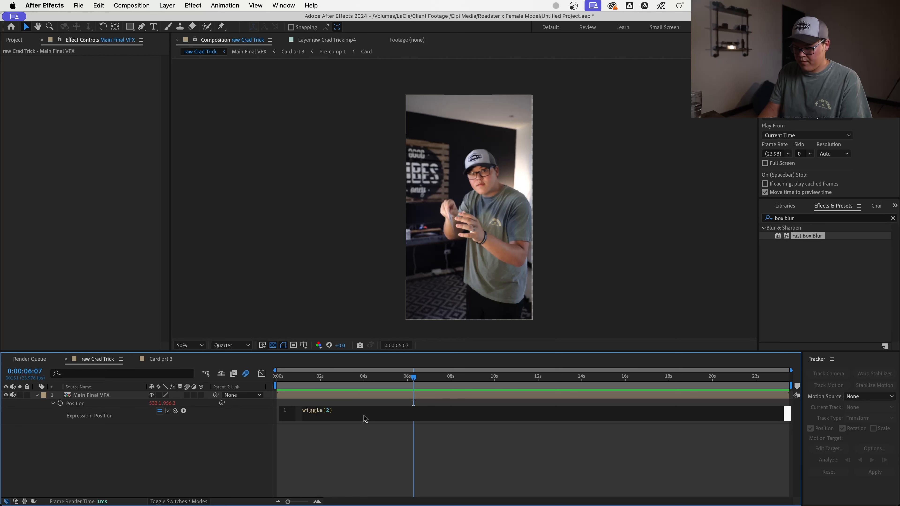
pyautogui.write(',14')
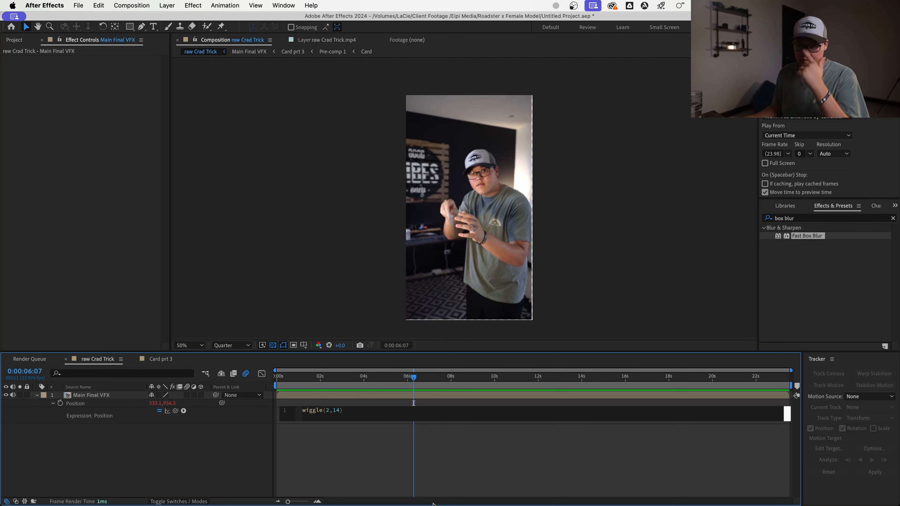
pyautogui.click(421, 401)
# Step: Add the expression wiggle(.3,2) to the Main Final VFX layer's Rotation and preview it from the start of the composition
pyautogui.click(426, 395)
pyautogui.press('r')
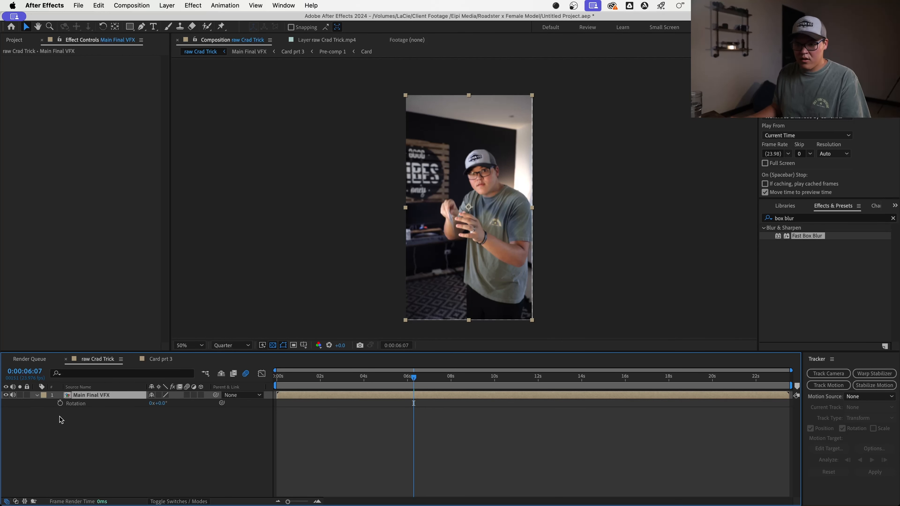
pyautogui.keyDown('alt'); pyautogui.click(60, 404); pyautogui.keyUp('alt')
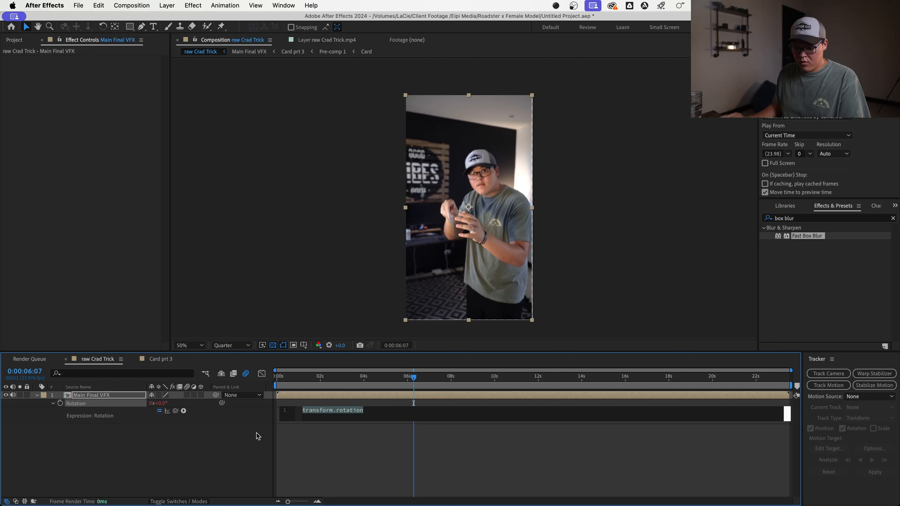
pyautogui.write('wiggle(')
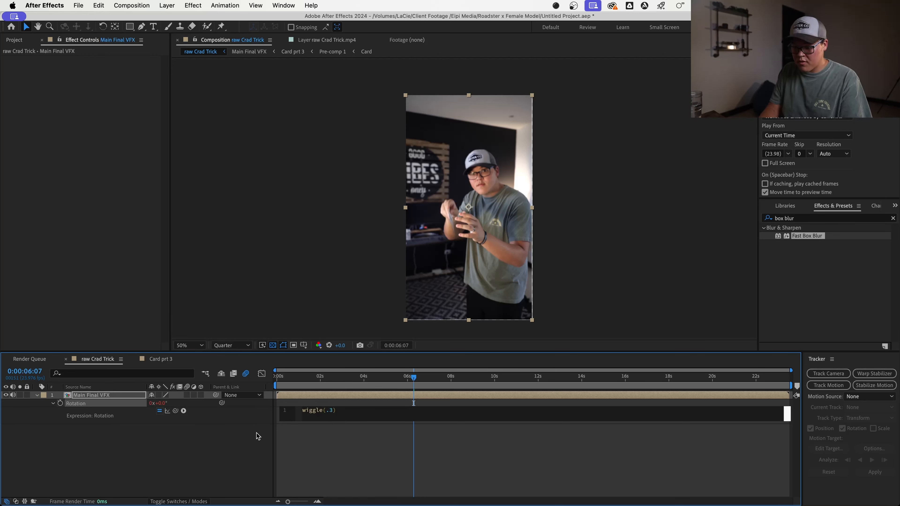
pyautogui.write('.3,2')
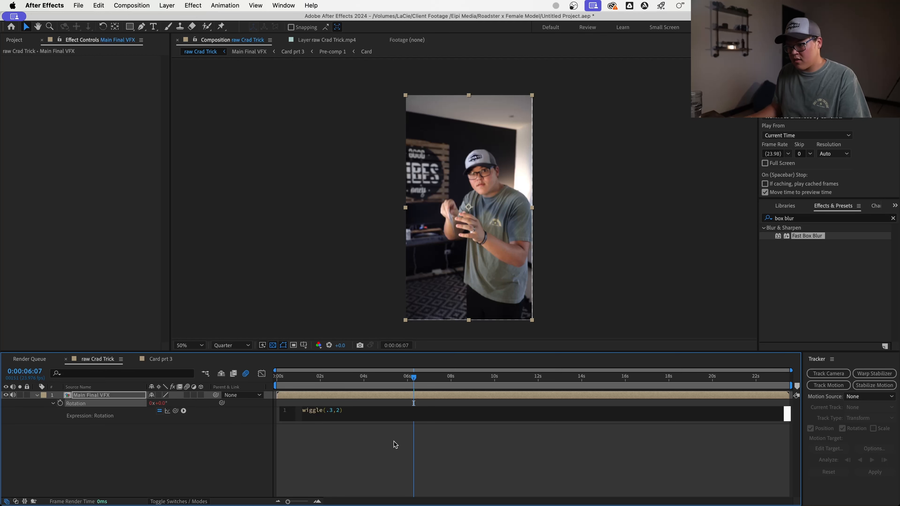
pyautogui.click(407, 442)
pyautogui.moveTo(411, 377); pyautogui.dragTo(249, 385)
pyautogui.press('space')
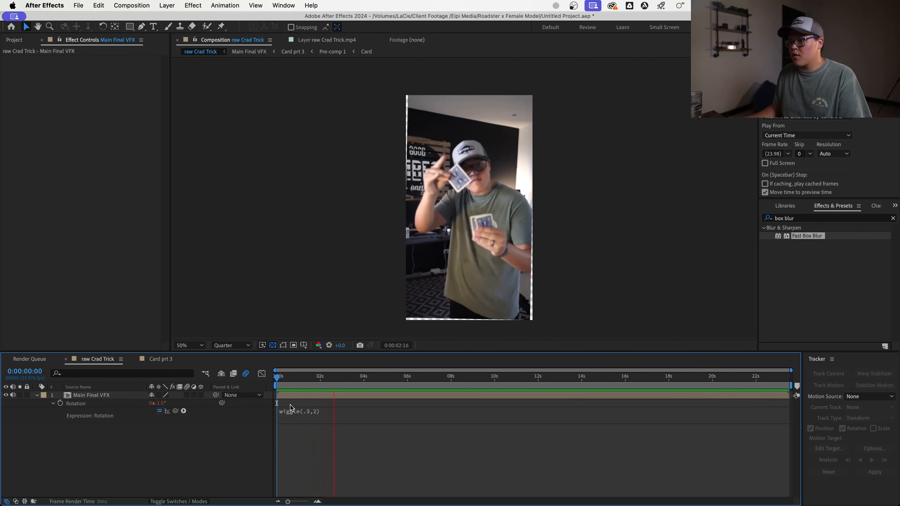
pyautogui.press('space')
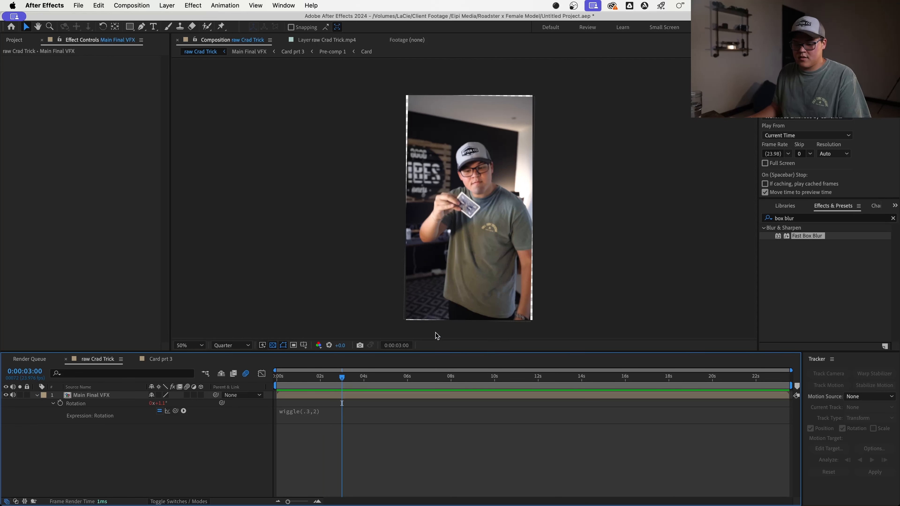
# Step: Scale the Main Final VFX layer up to 105% to cover the exposed frame edges
pyautogui.press('s')
pyautogui.moveTo(167, 404); pyautogui.dragTo(179, 408)
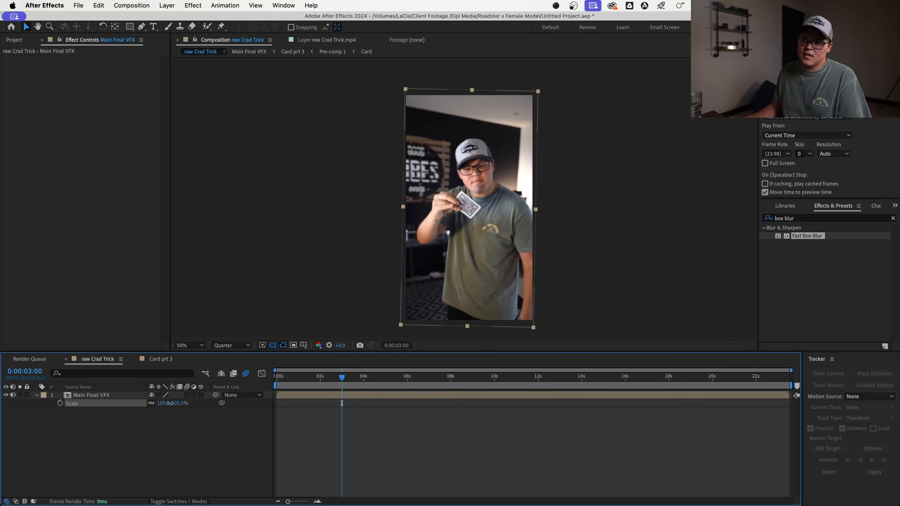
# Step: Save the project with the Main Final VFX layer scaled to 110%, and briefly preview the composition from the start
pyautogui.press('super+s')
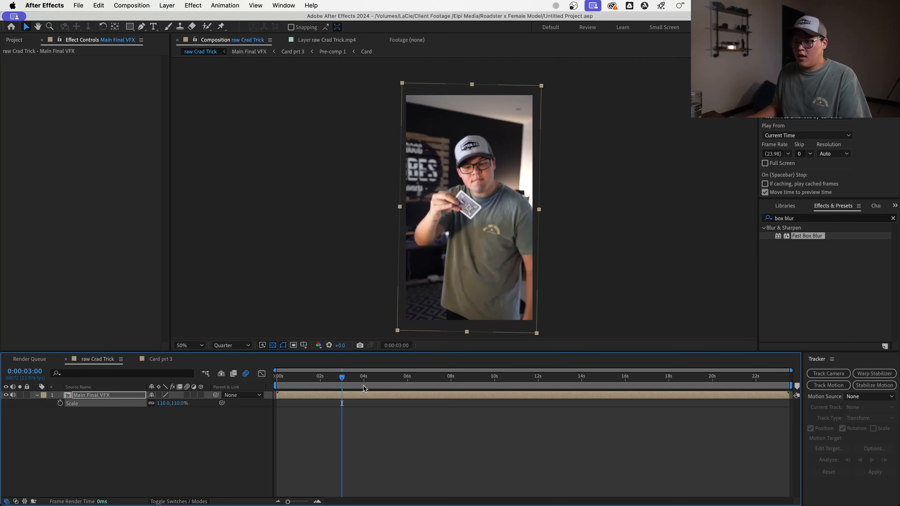
pyautogui.moveTo(341, 378); pyautogui.dragTo(276, 385)
pyautogui.press('space')
pyautogui.press('space')
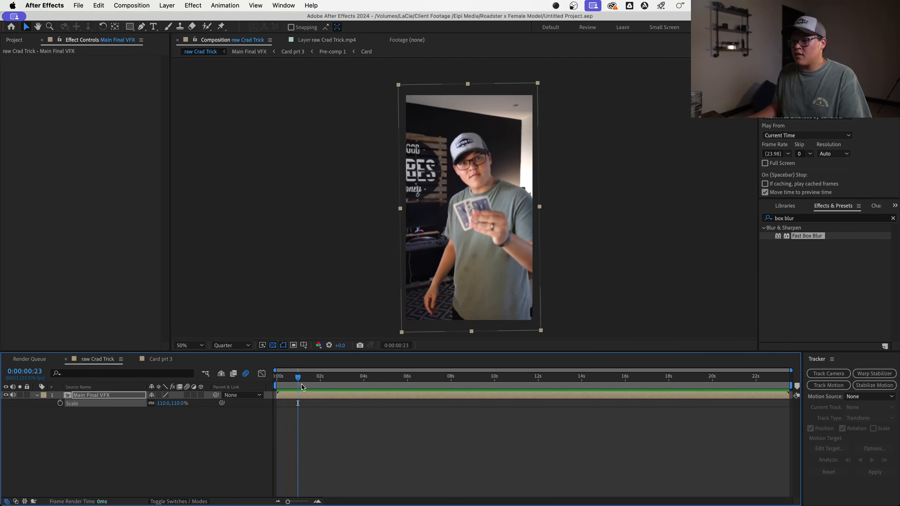
# Step: Set the composition preview resolution to Half, deselect the layer and play the card trick from the start
pyautogui.click(229, 346)
pyautogui.click(230, 375)
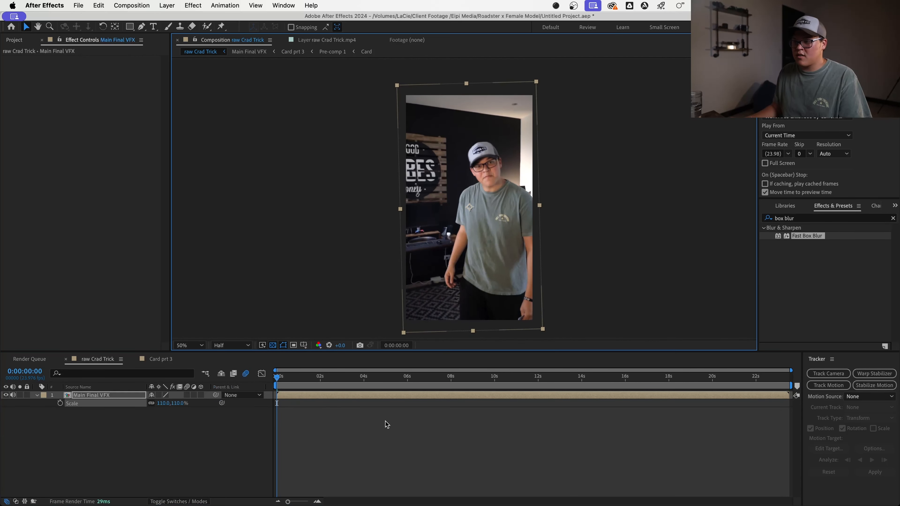
pyautogui.click(386, 424)
pyautogui.press('space')
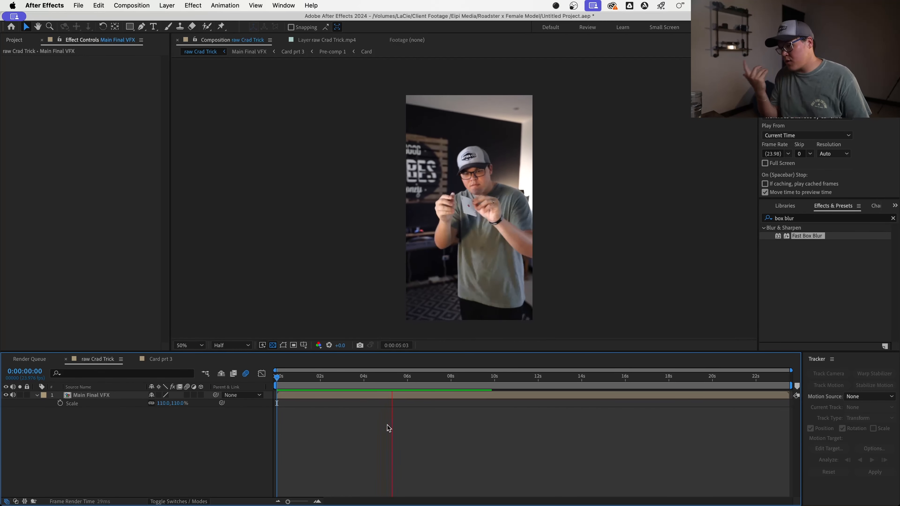
pyautogui.press('space')
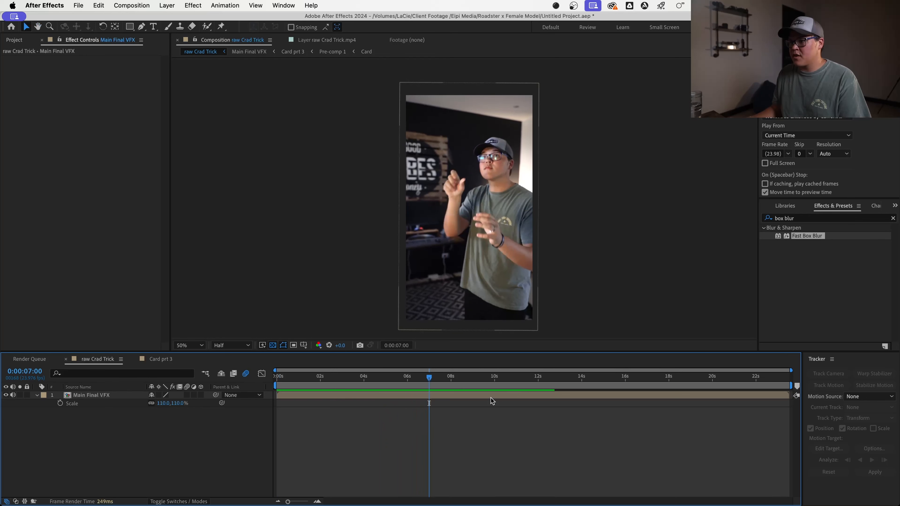
# Step: Replay the finished composition from the start and scrub through to about 0:00:12:14 to review the effects and camera motion
pyautogui.press('Home')
pyautogui.press('space')
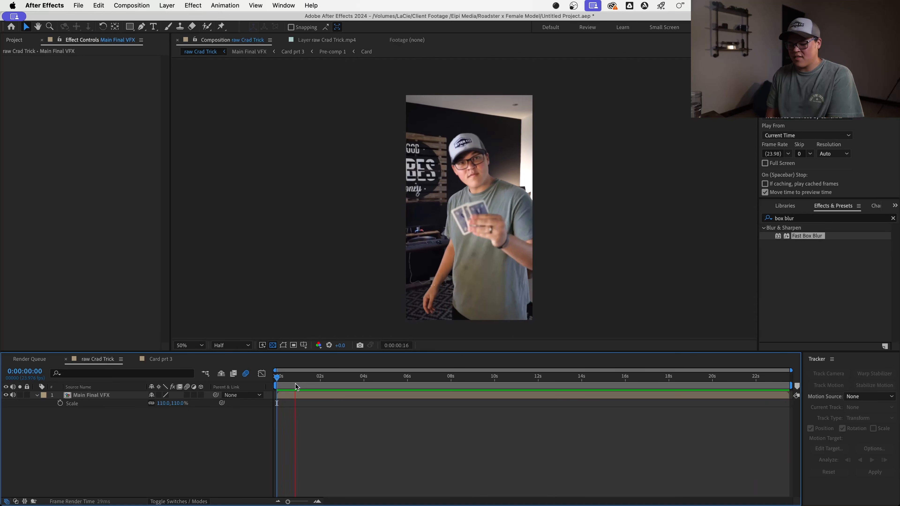
pyautogui.press('space')
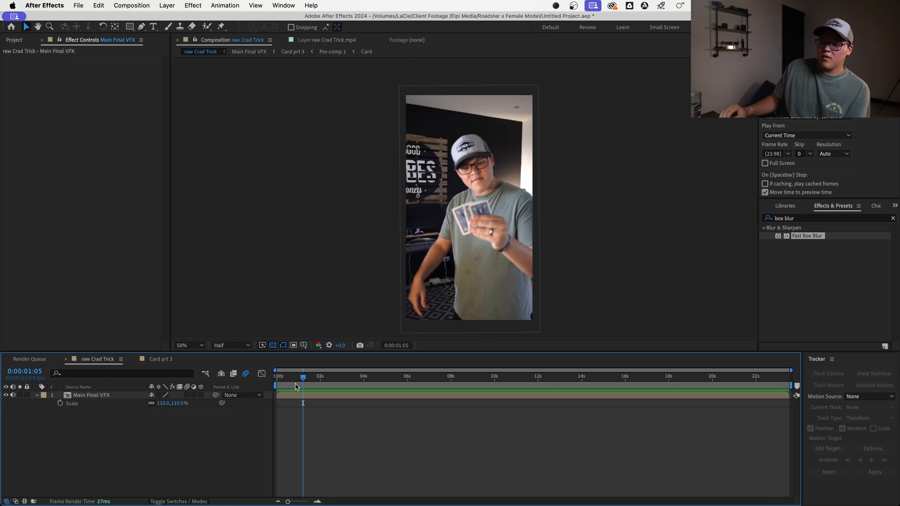
pyautogui.moveTo(296, 385); pyautogui.dragTo(446, 397)
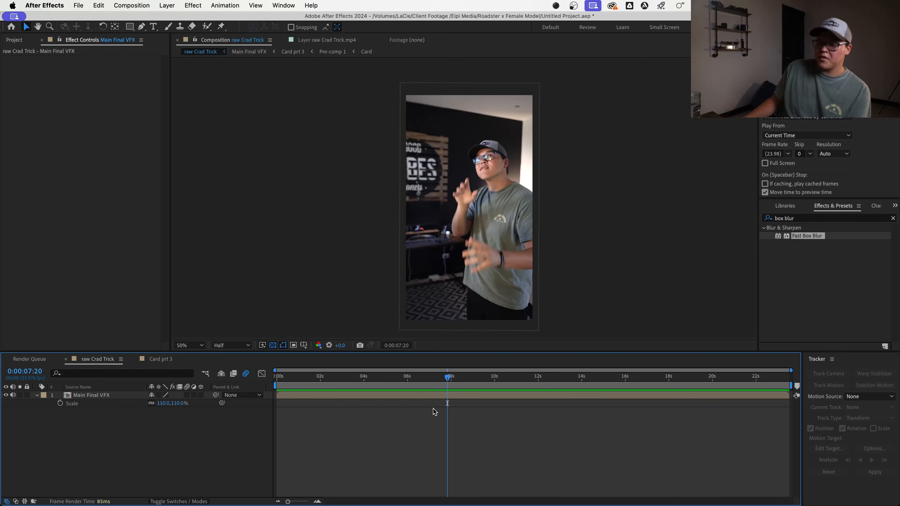
pyautogui.moveTo(443, 384); pyautogui.dragTo(550, 390)
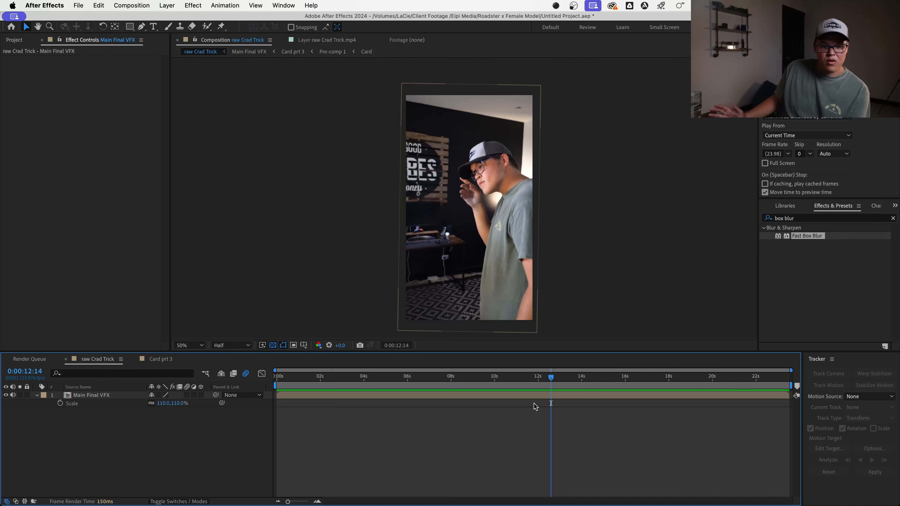